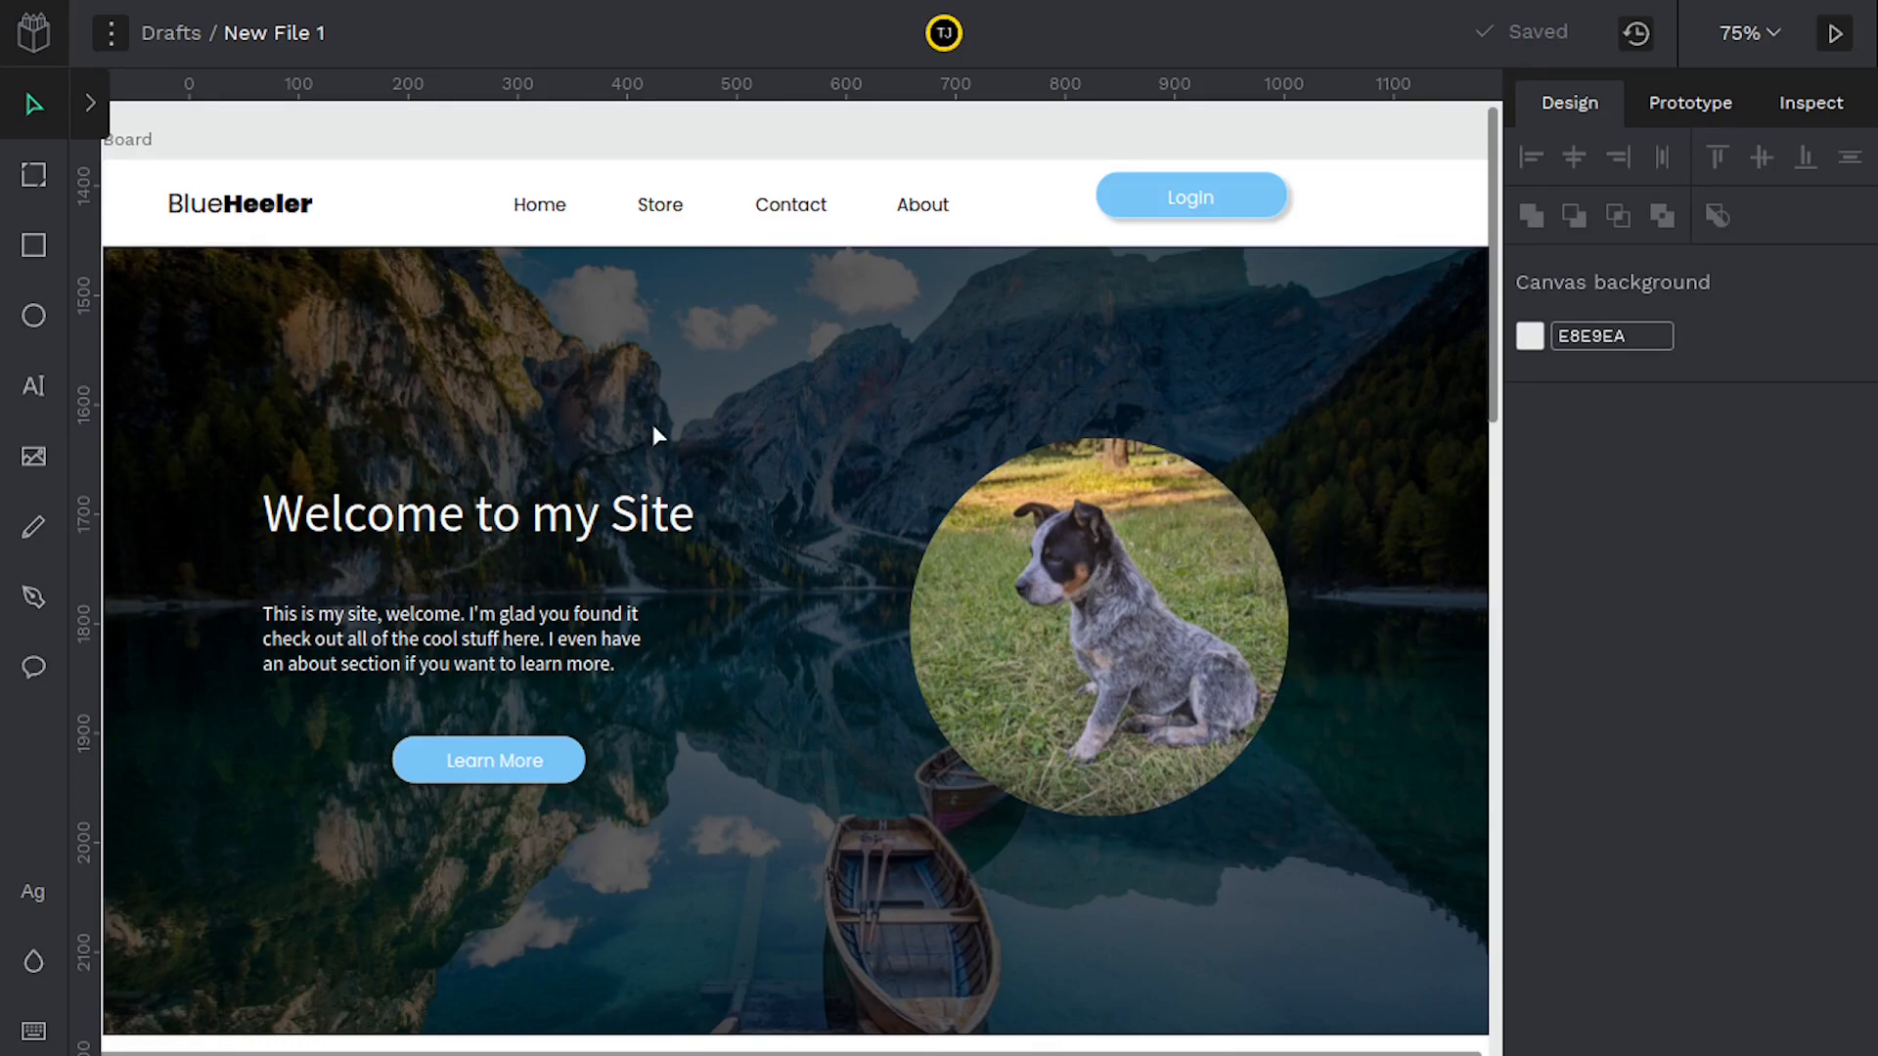
# Examine the finished BlueHeeler landing page, including its navigation bar, hero section and dog picture
pyautogui.scroll(3, 1264, 347)
pyautogui.hscroll(3, 1265, 347)
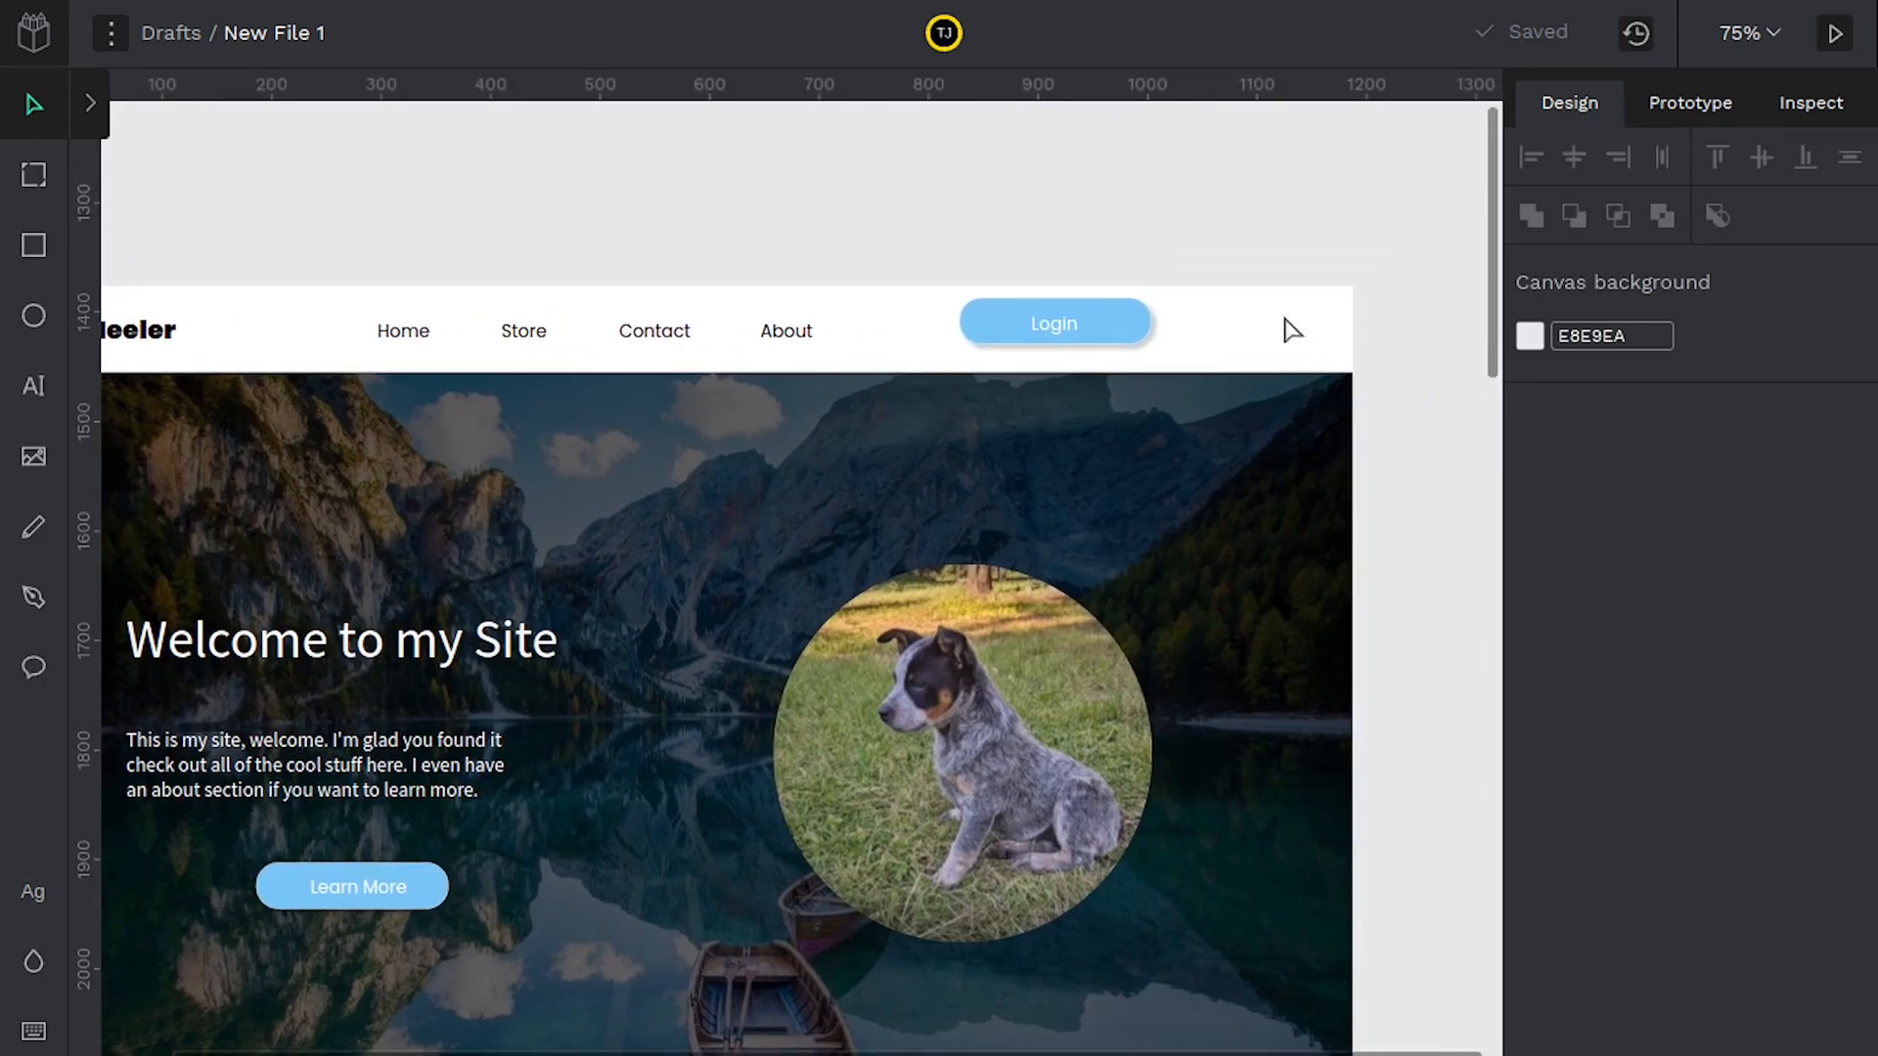
pyautogui.scroll(-5, 700, 565)
pyautogui.hscroll(-4, 700, 565)
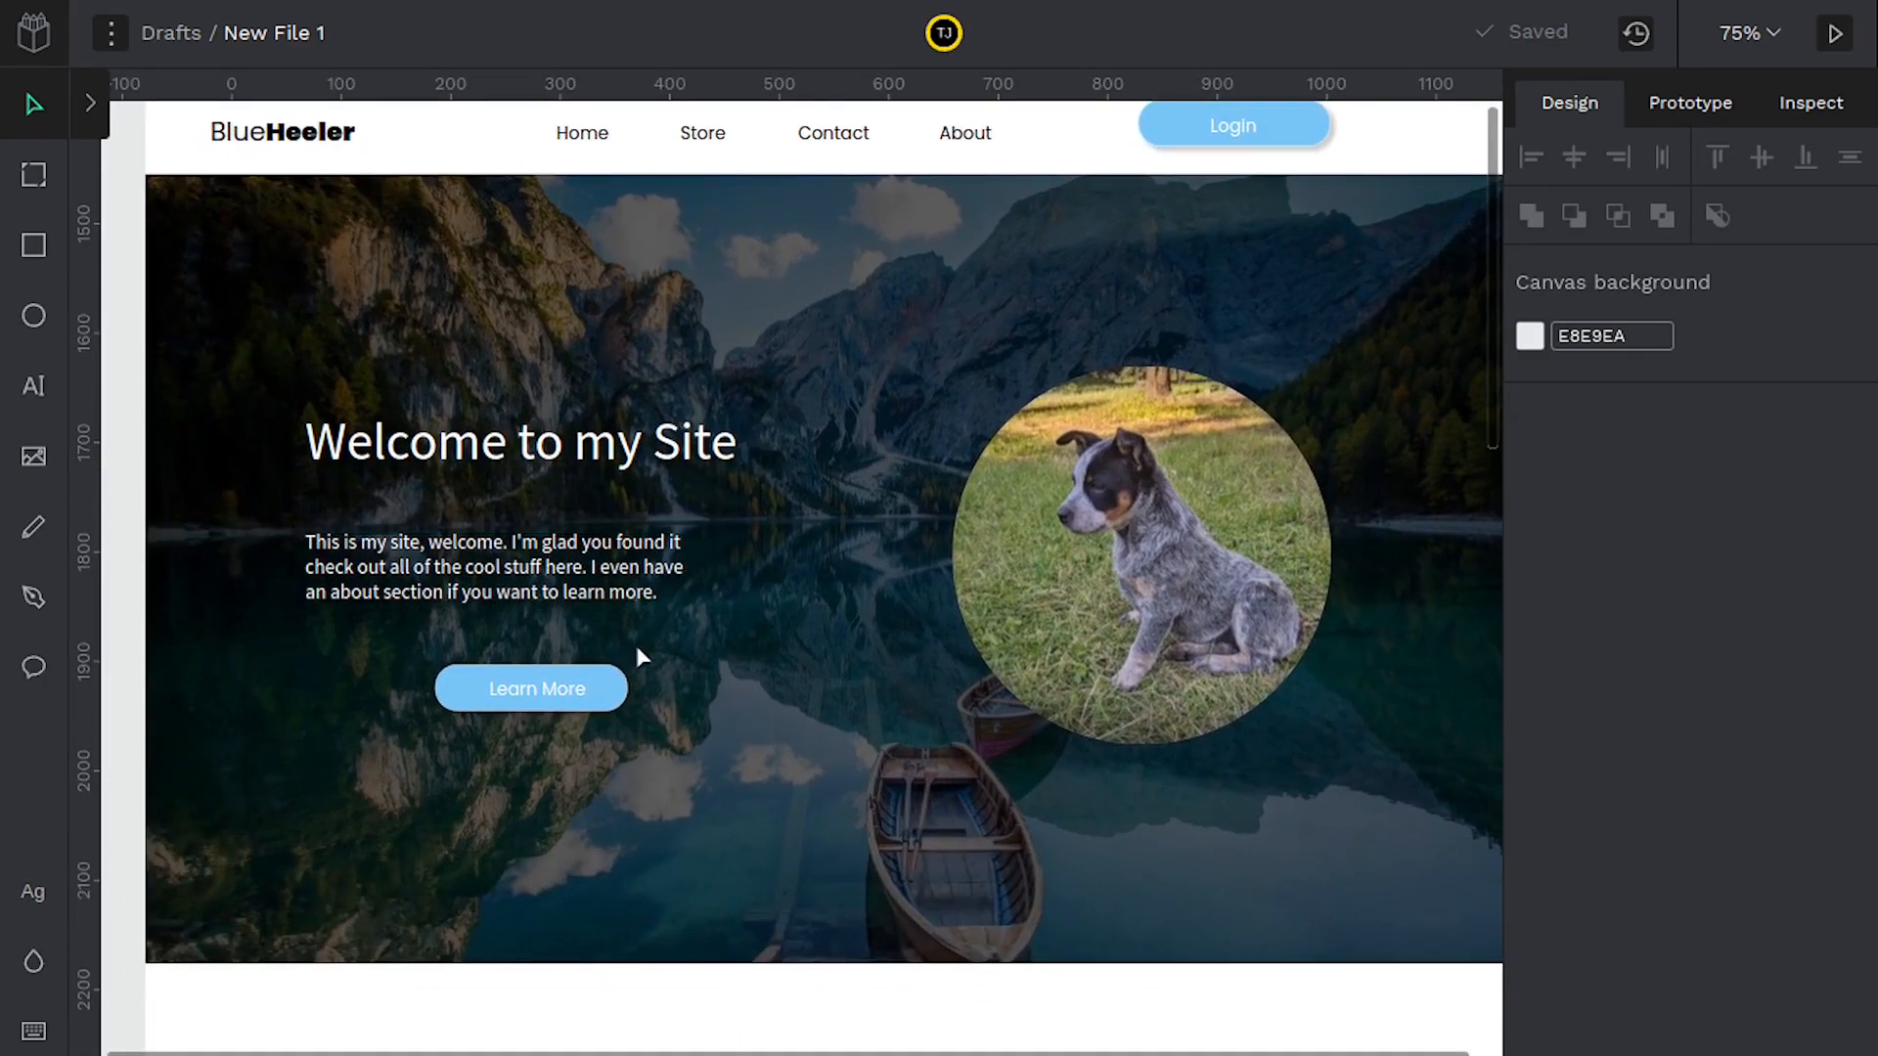
pyautogui.scroll(3, 851, 403)
pyautogui.hscroll(1, 851, 403)
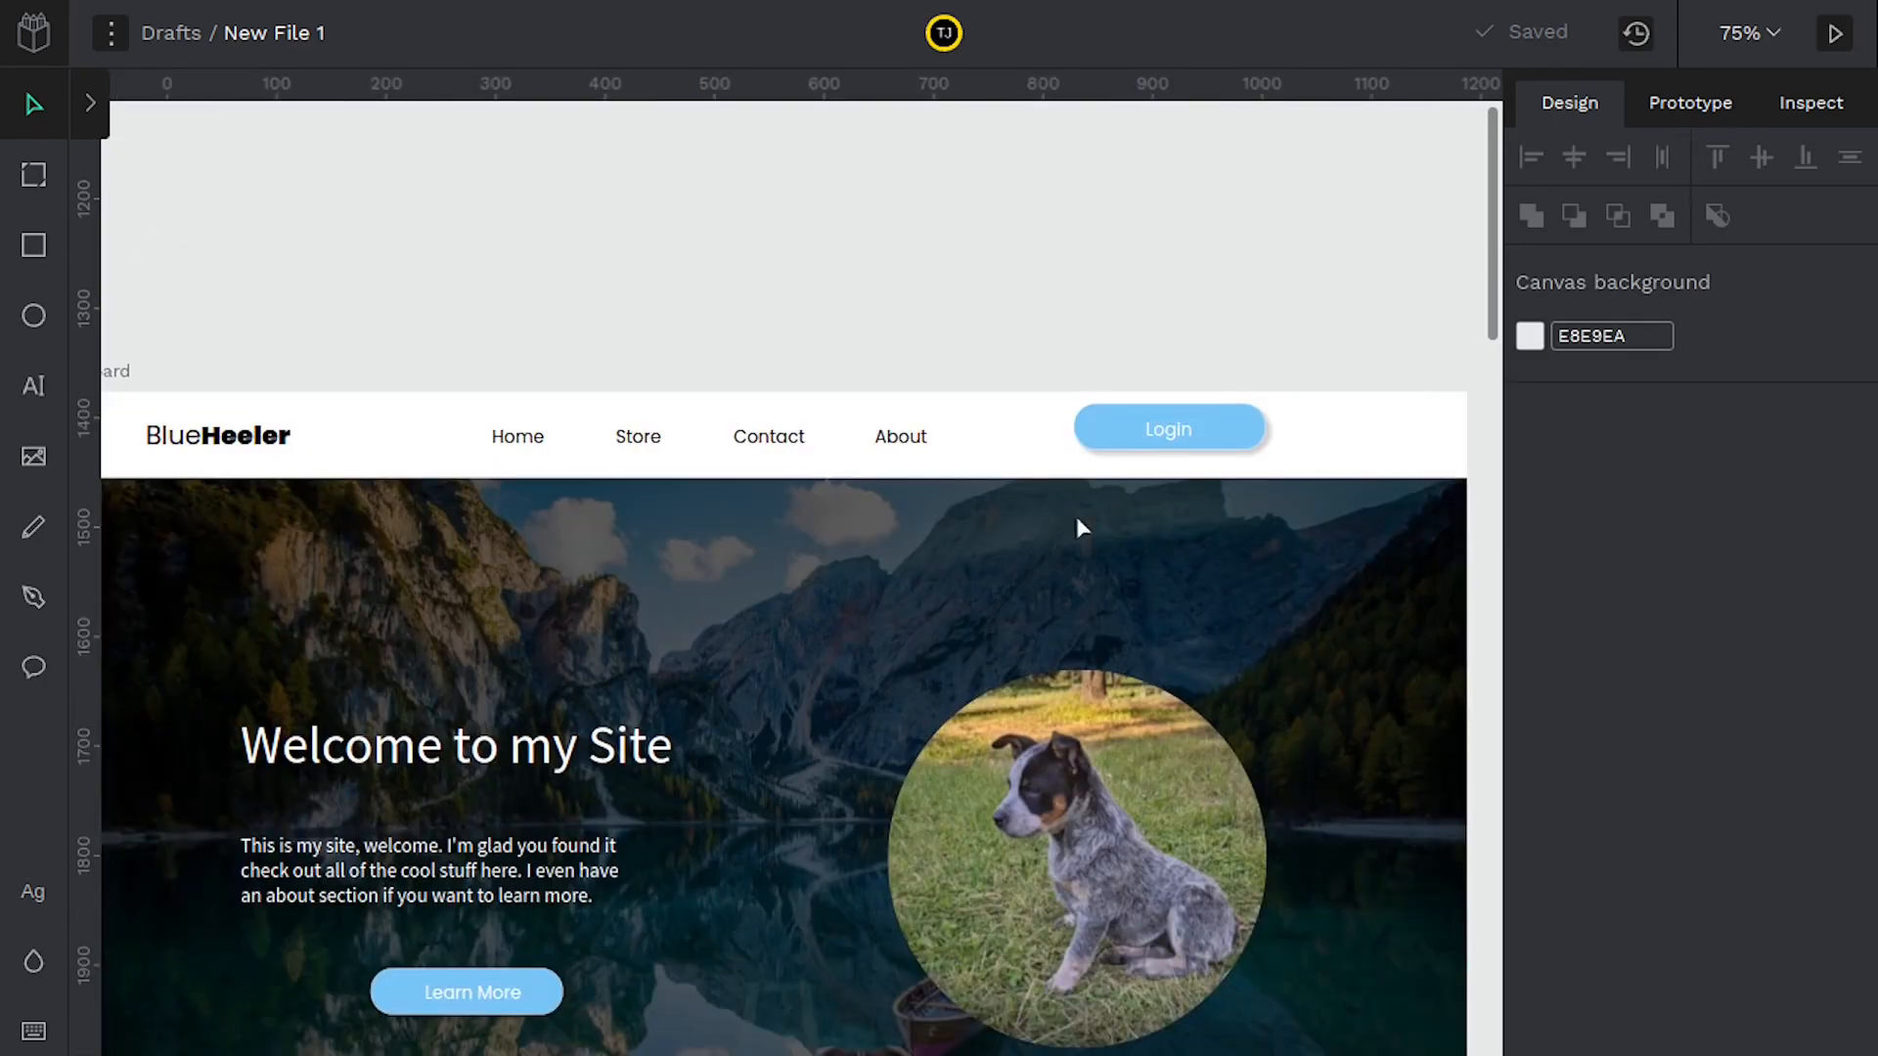
pyautogui.scroll(-3, 649, 533)
pyautogui.hscroll(-4, 649, 533)
pyautogui.scroll(-1, 782, 504)
pyautogui.hscroll(2, 783, 503)
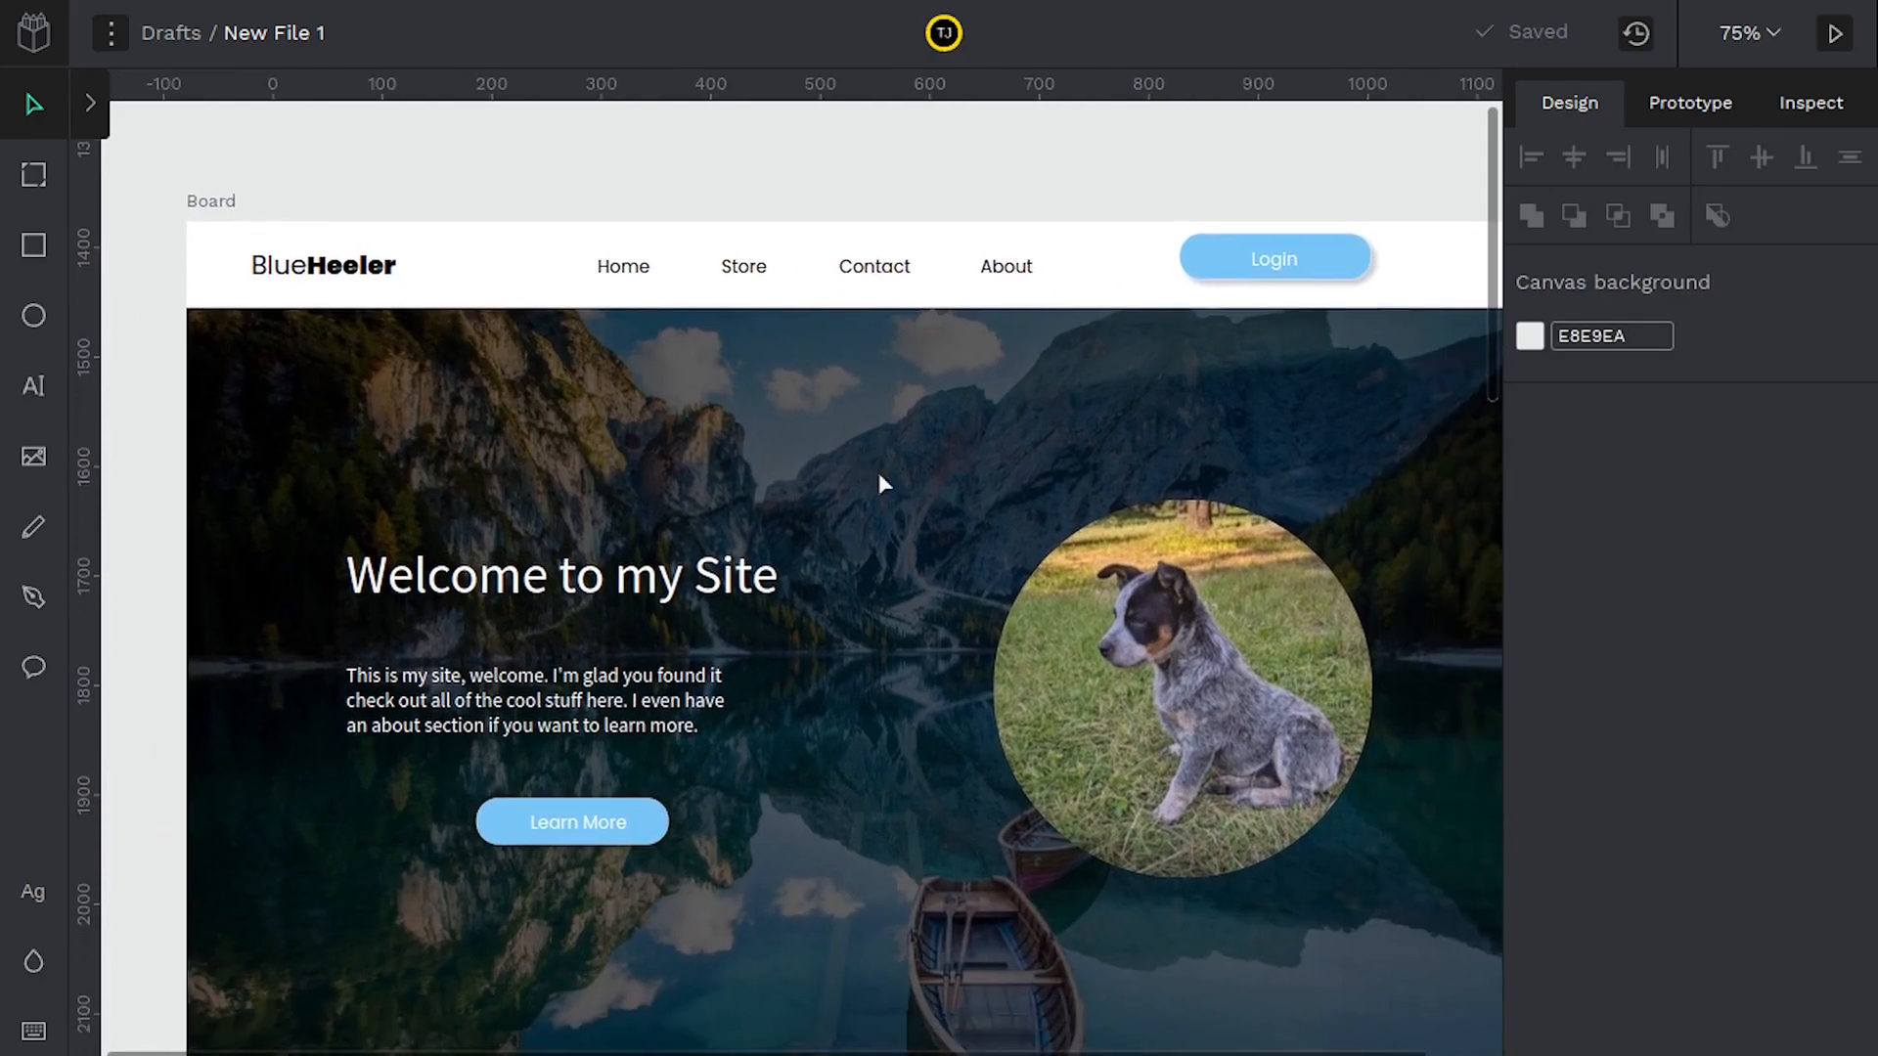
pyautogui.scroll(-2, 557, 431)
pyautogui.hscroll(3, 558, 430)
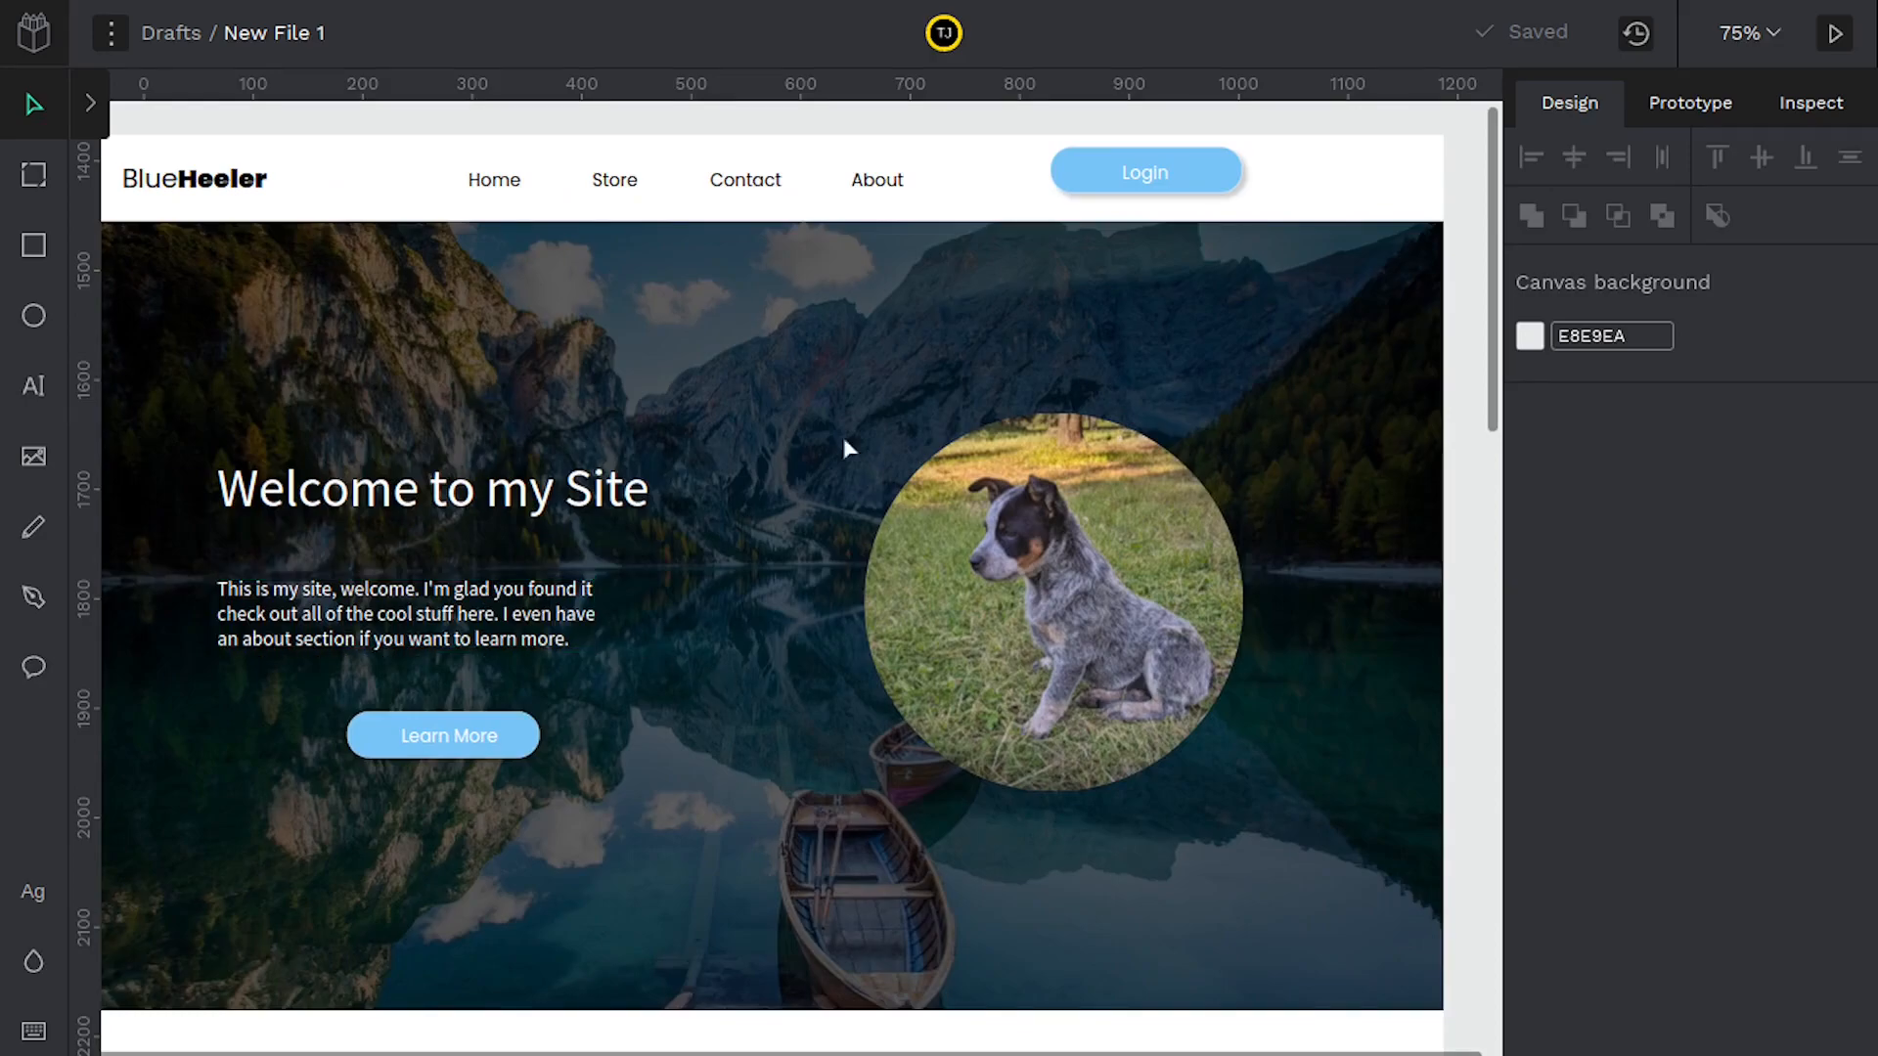
pyautogui.hscroll(-2, 547, 415)
pyautogui.scroll(1, 548, 415)
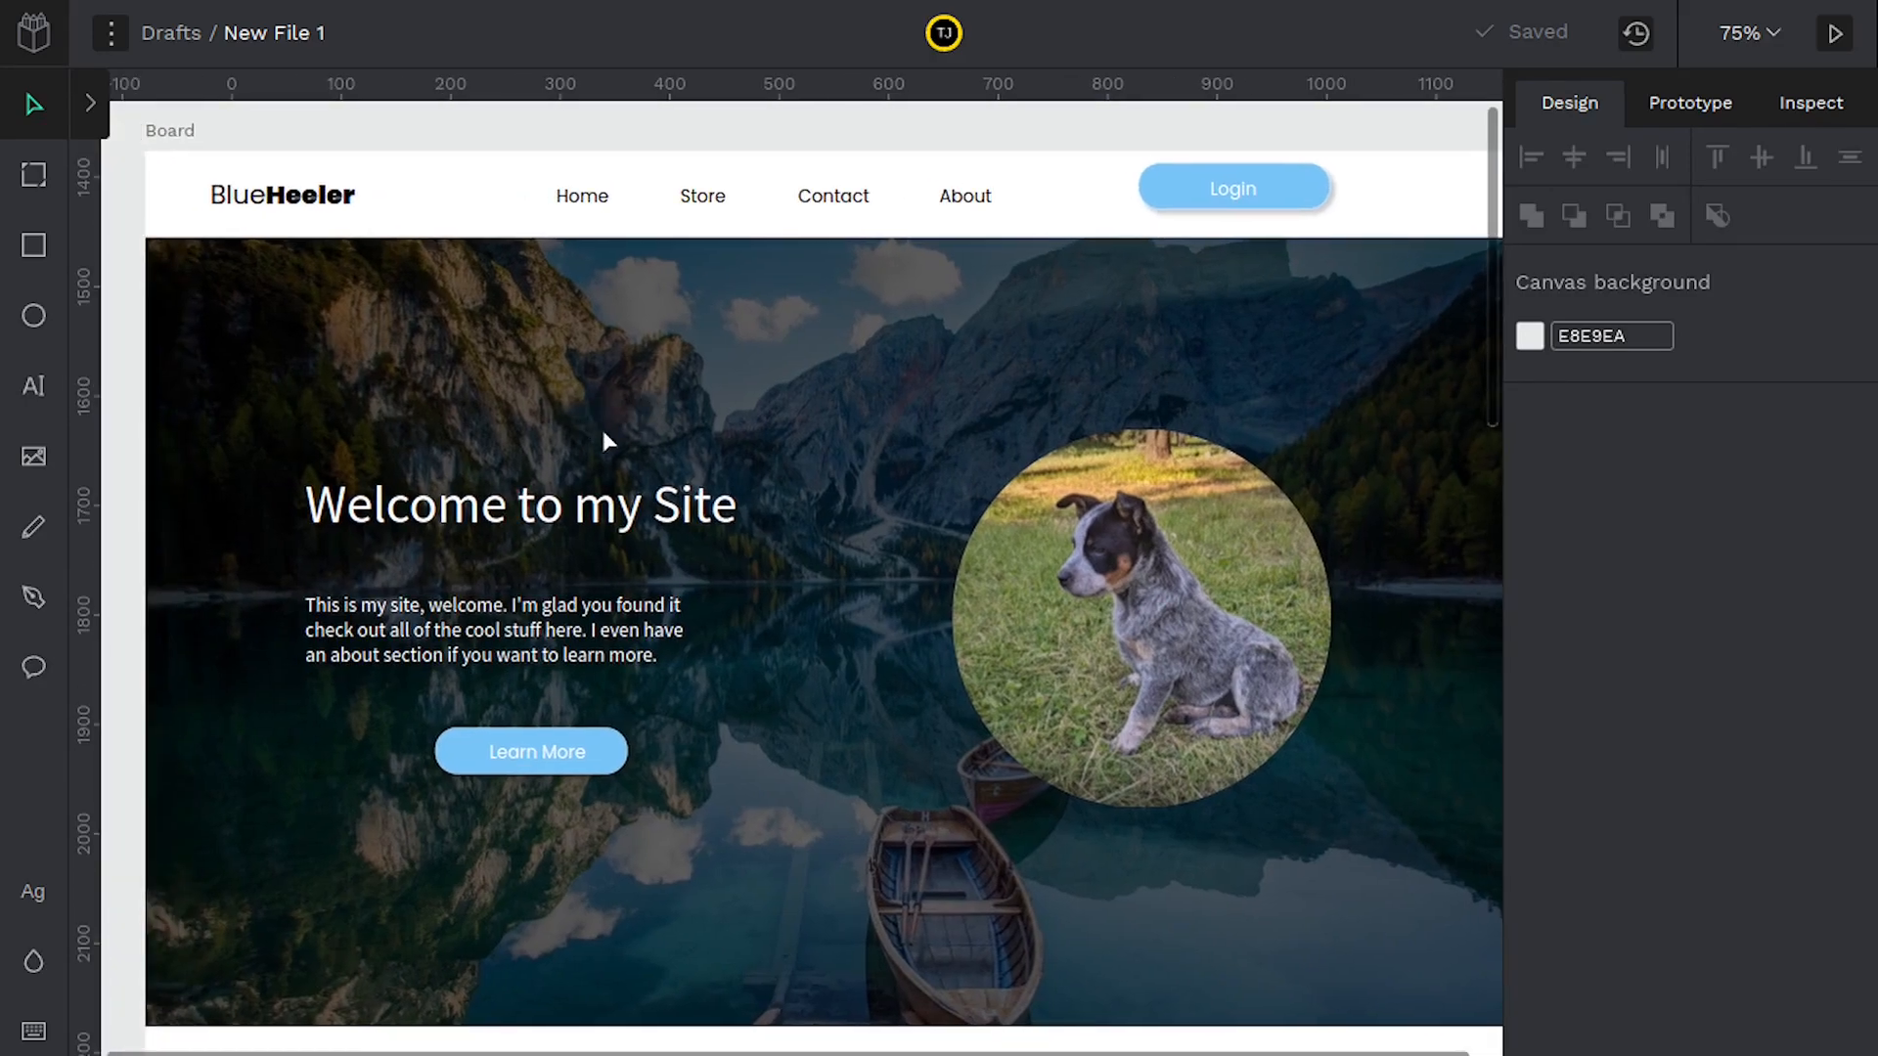
# Add a new page to the file and open it
pyautogui.click(90, 102)
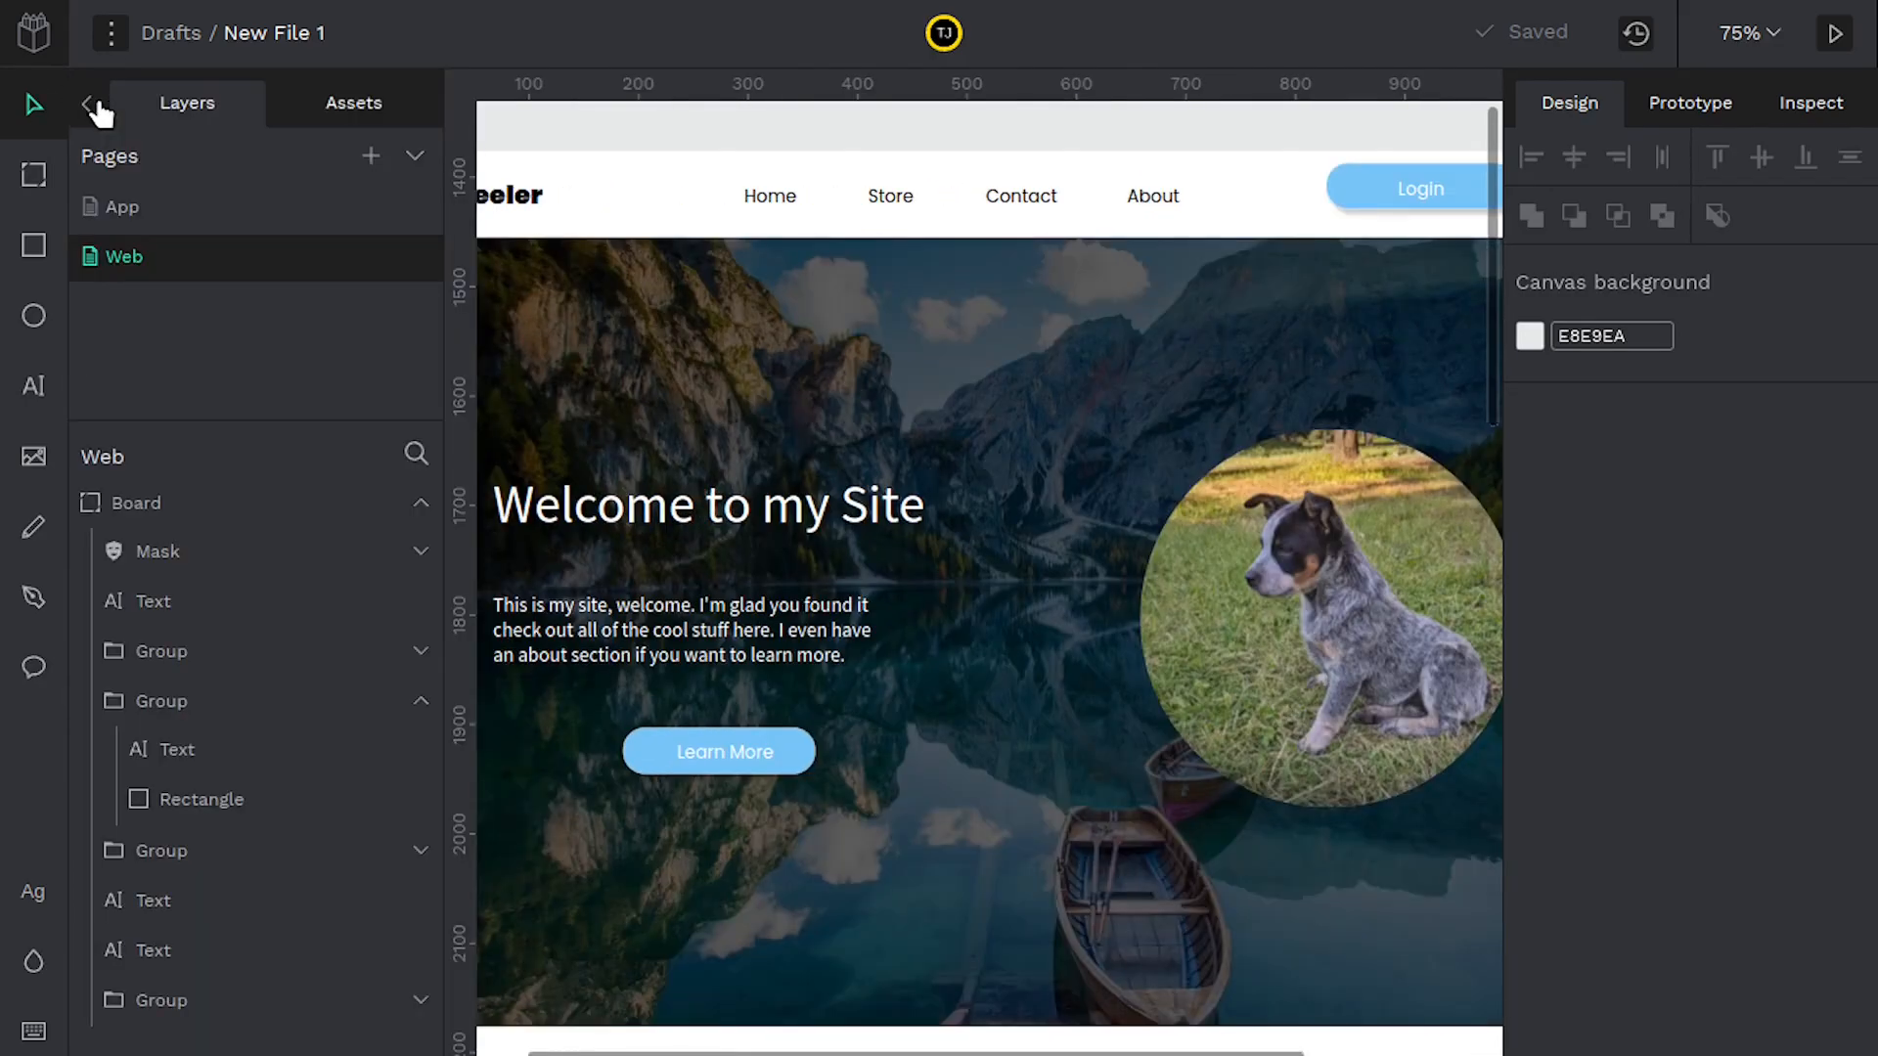
pyautogui.click(332, 280)
pyautogui.click(371, 157)
pyautogui.click(132, 311)
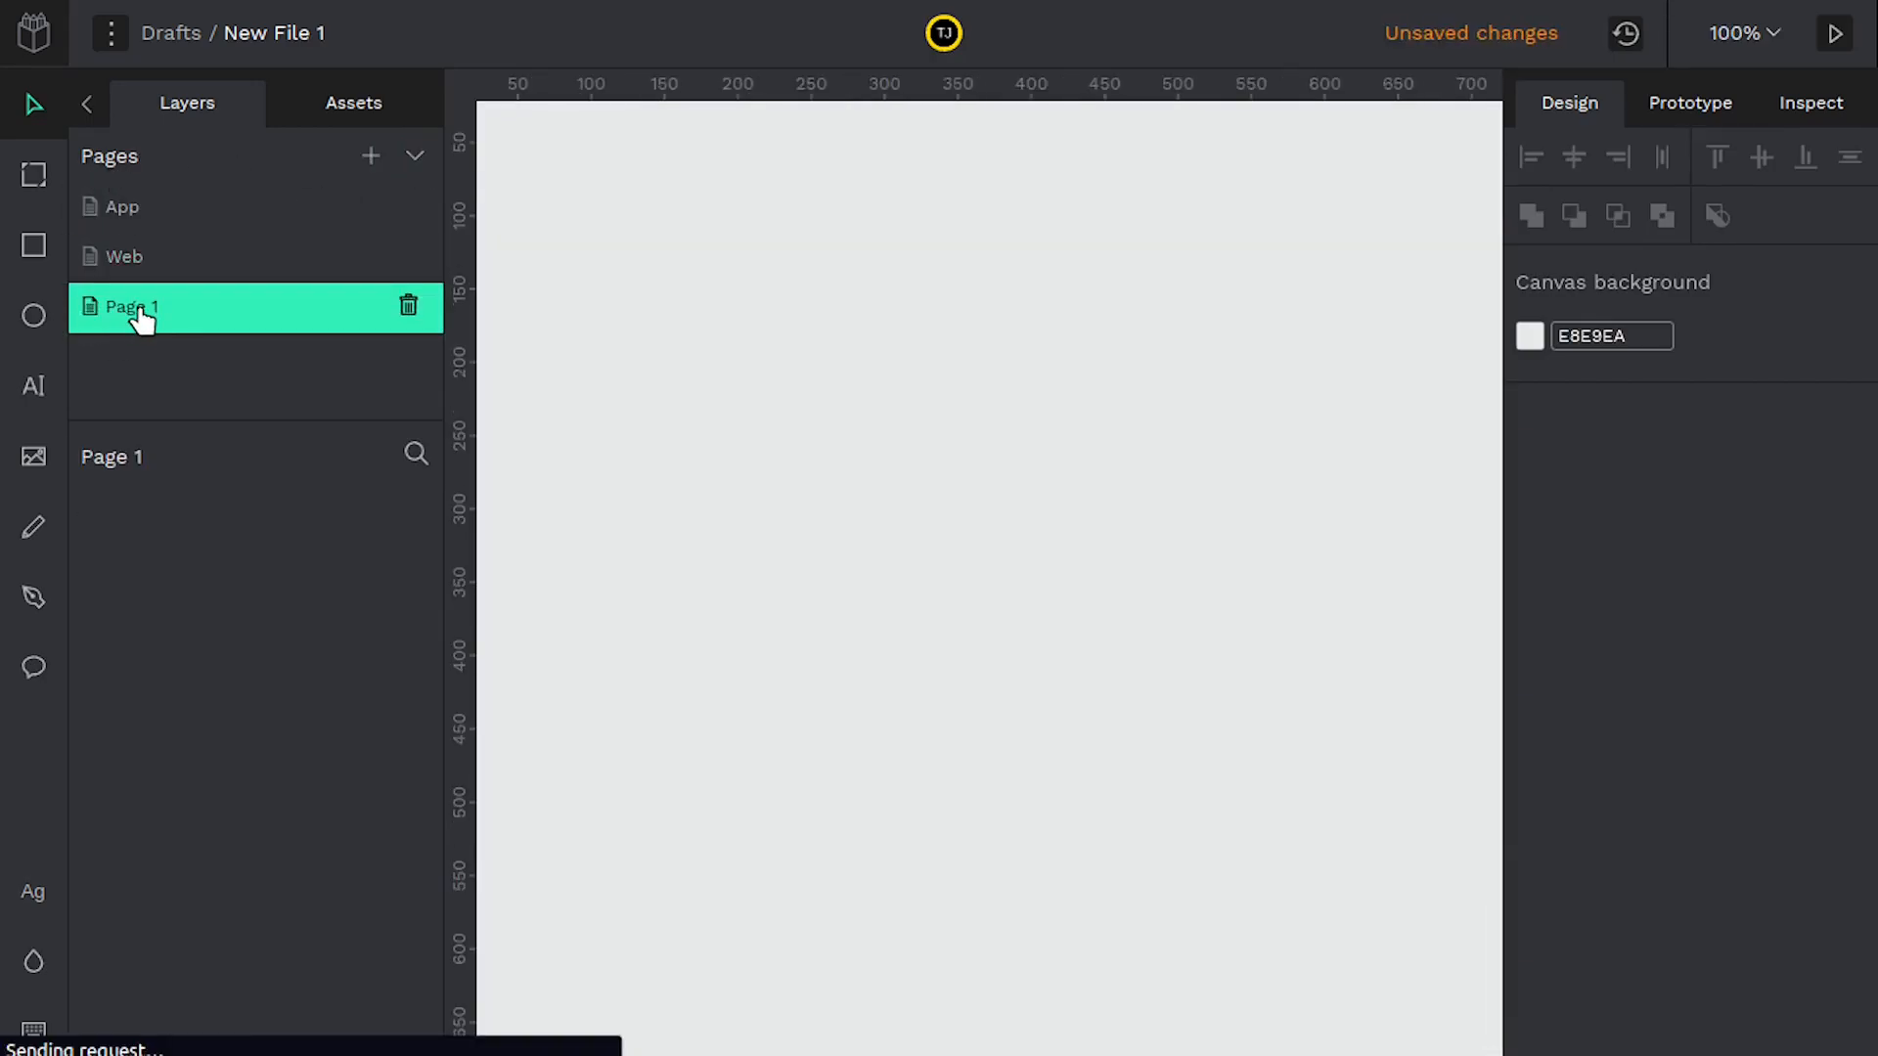
pyautogui.hscroll(3, 586, 343)
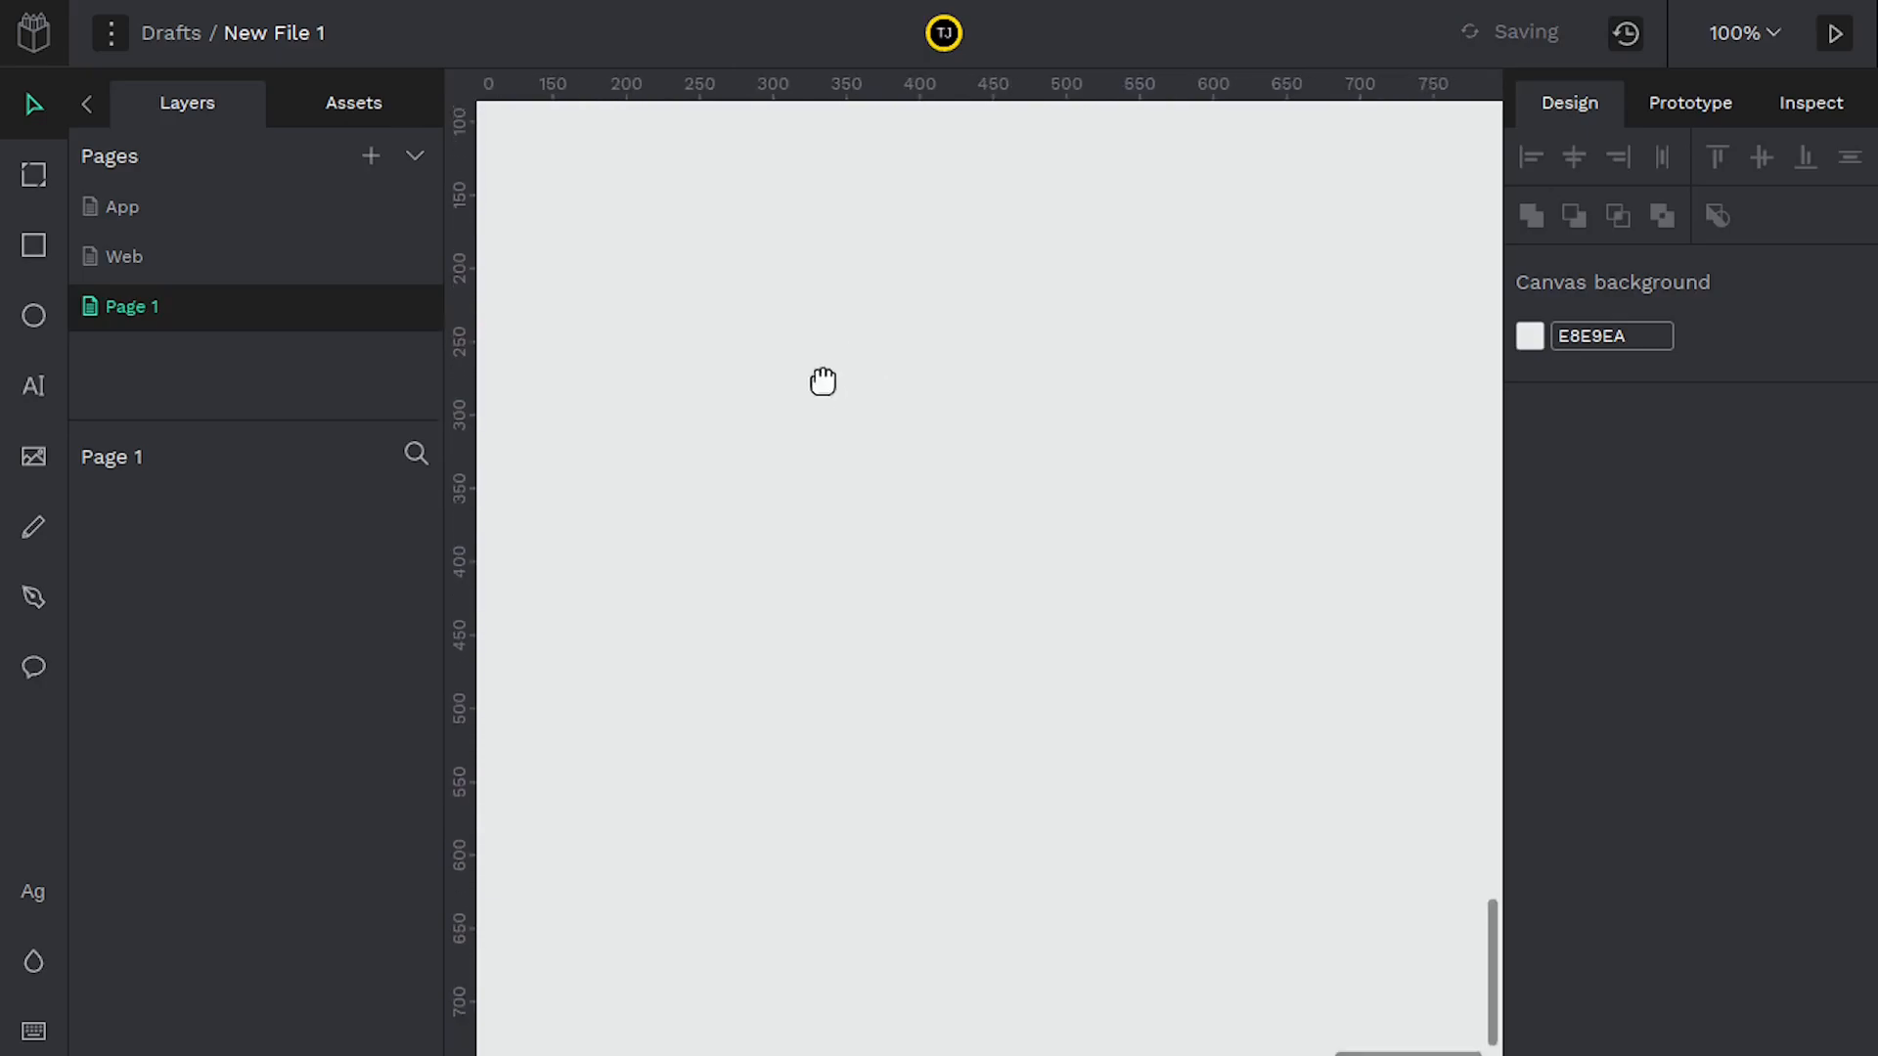
# Draw a board on the empty page and size it with the Web 1280 preset (1280 x 800)
pyautogui.click(33, 174)
pyautogui.moveTo(601, 247); pyautogui.dragTo(995, 686)
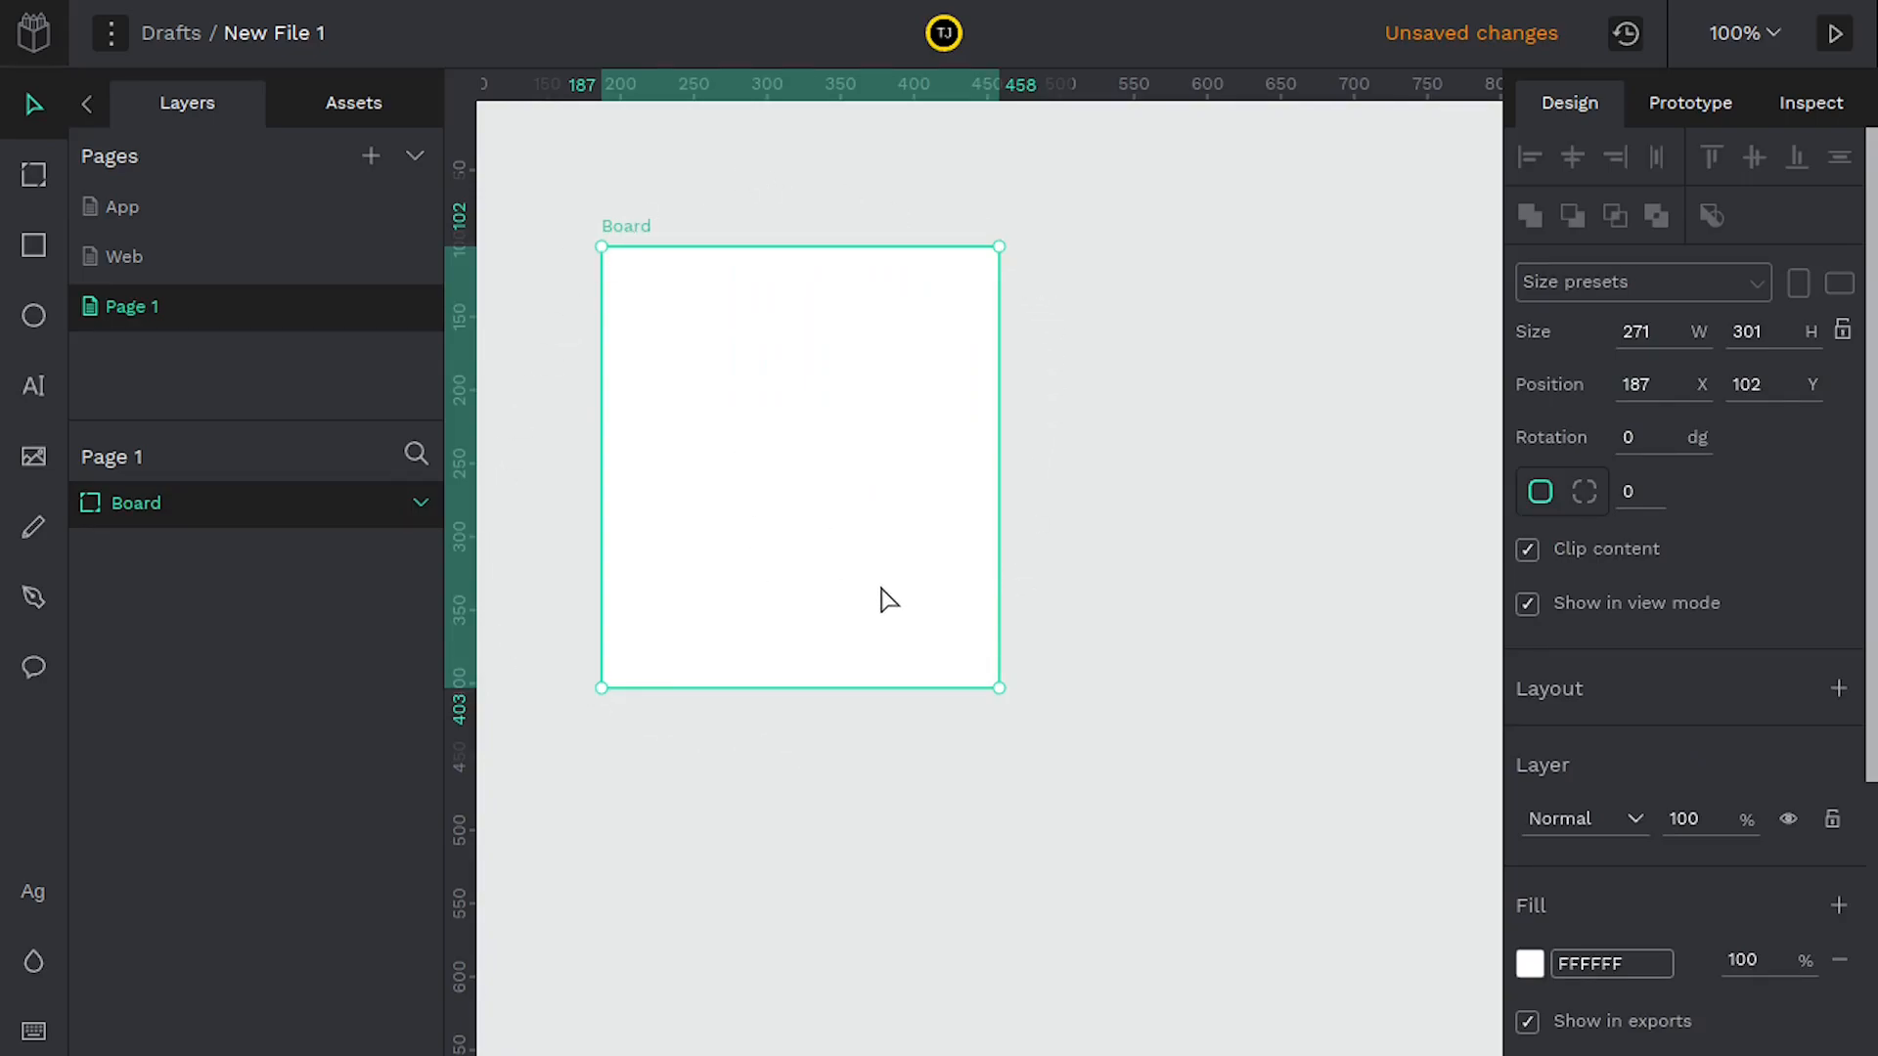
pyautogui.click(1569, 293)
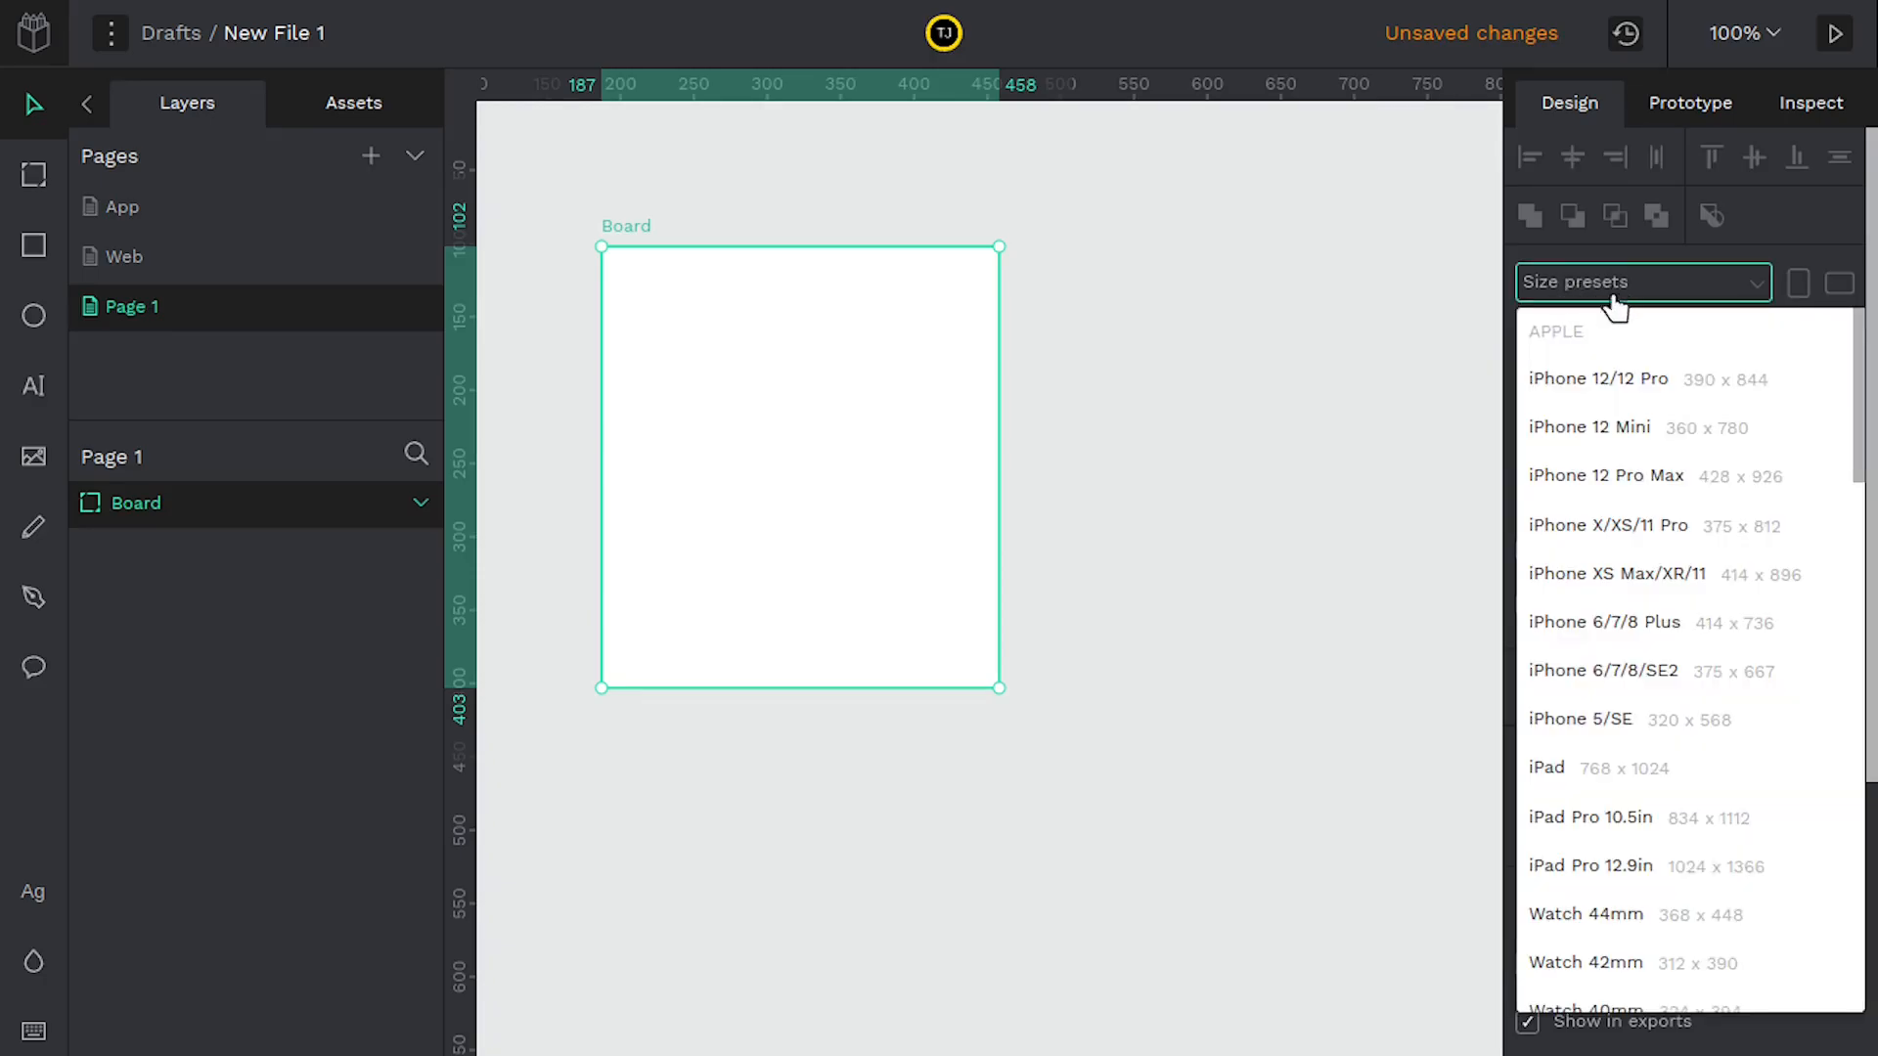
pyautogui.scroll(-12, 1601, 616)
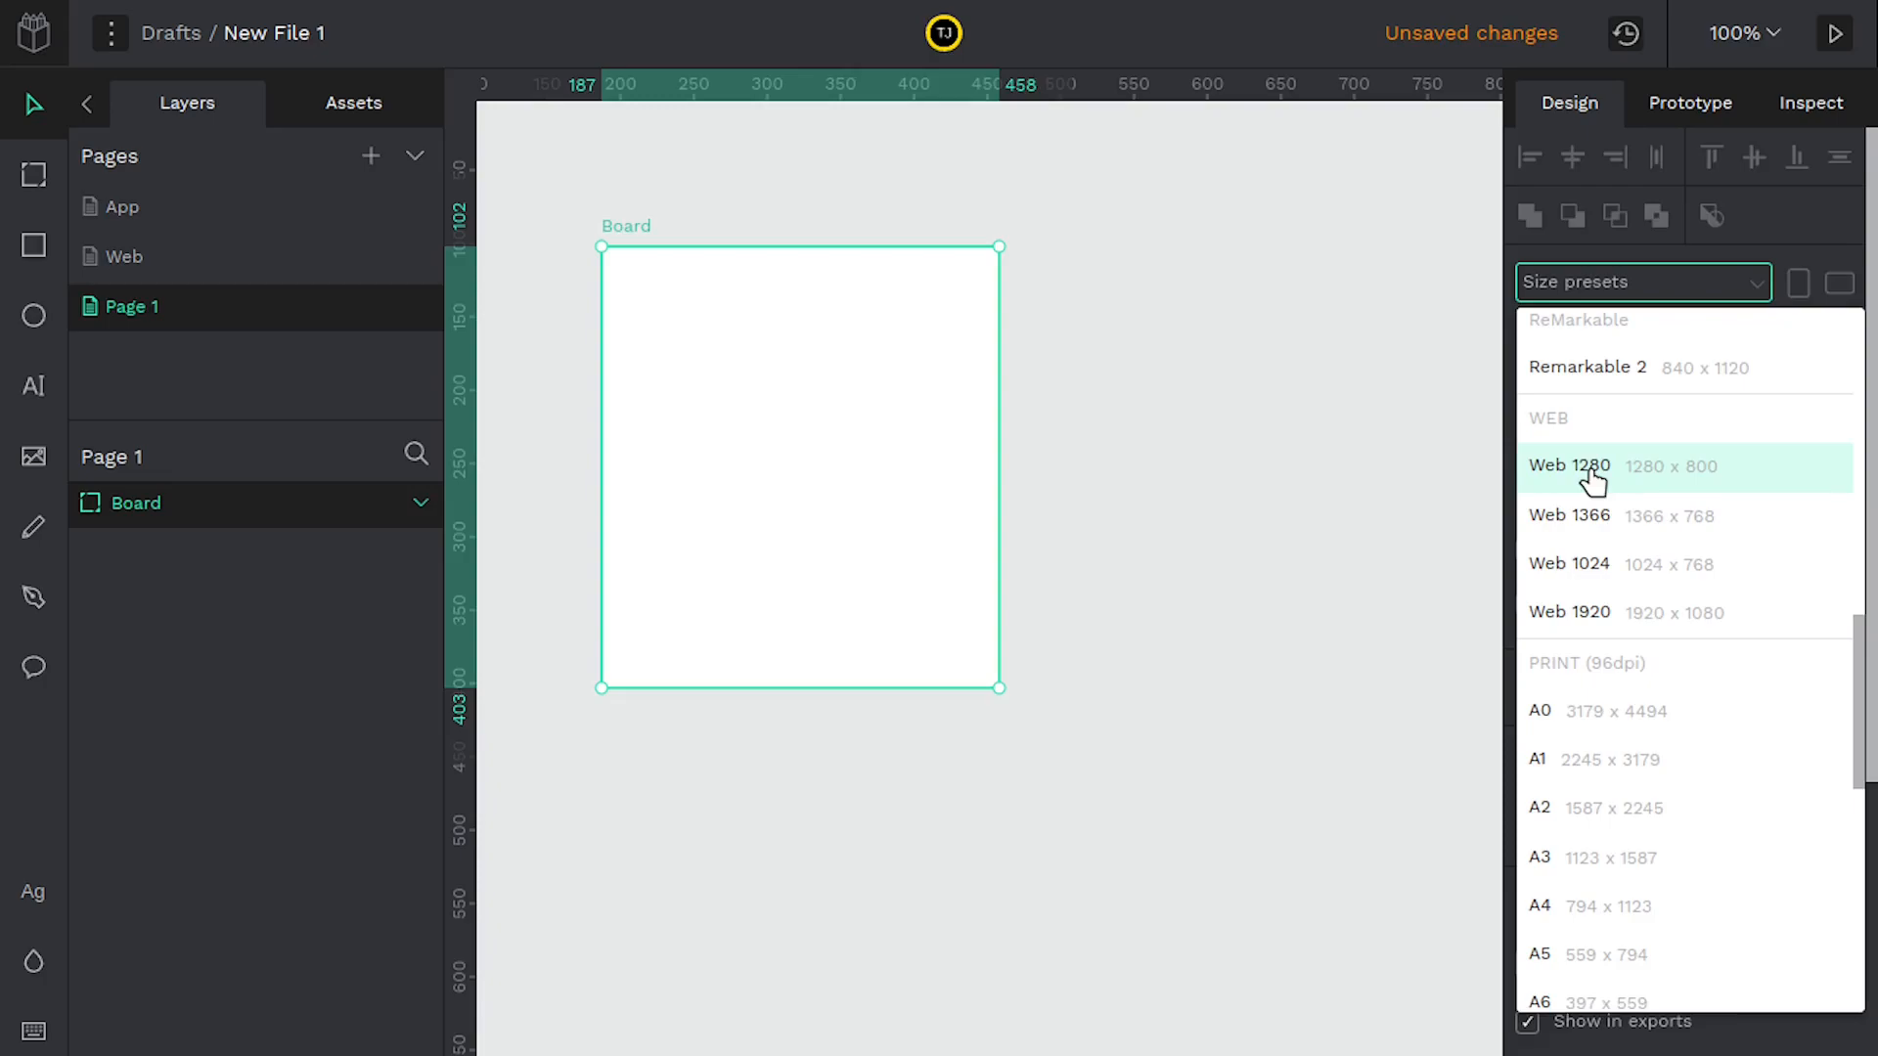
pyautogui.click(1591, 472)
pyautogui.moveTo(986, 566); pyautogui.dragTo(1003, 461)
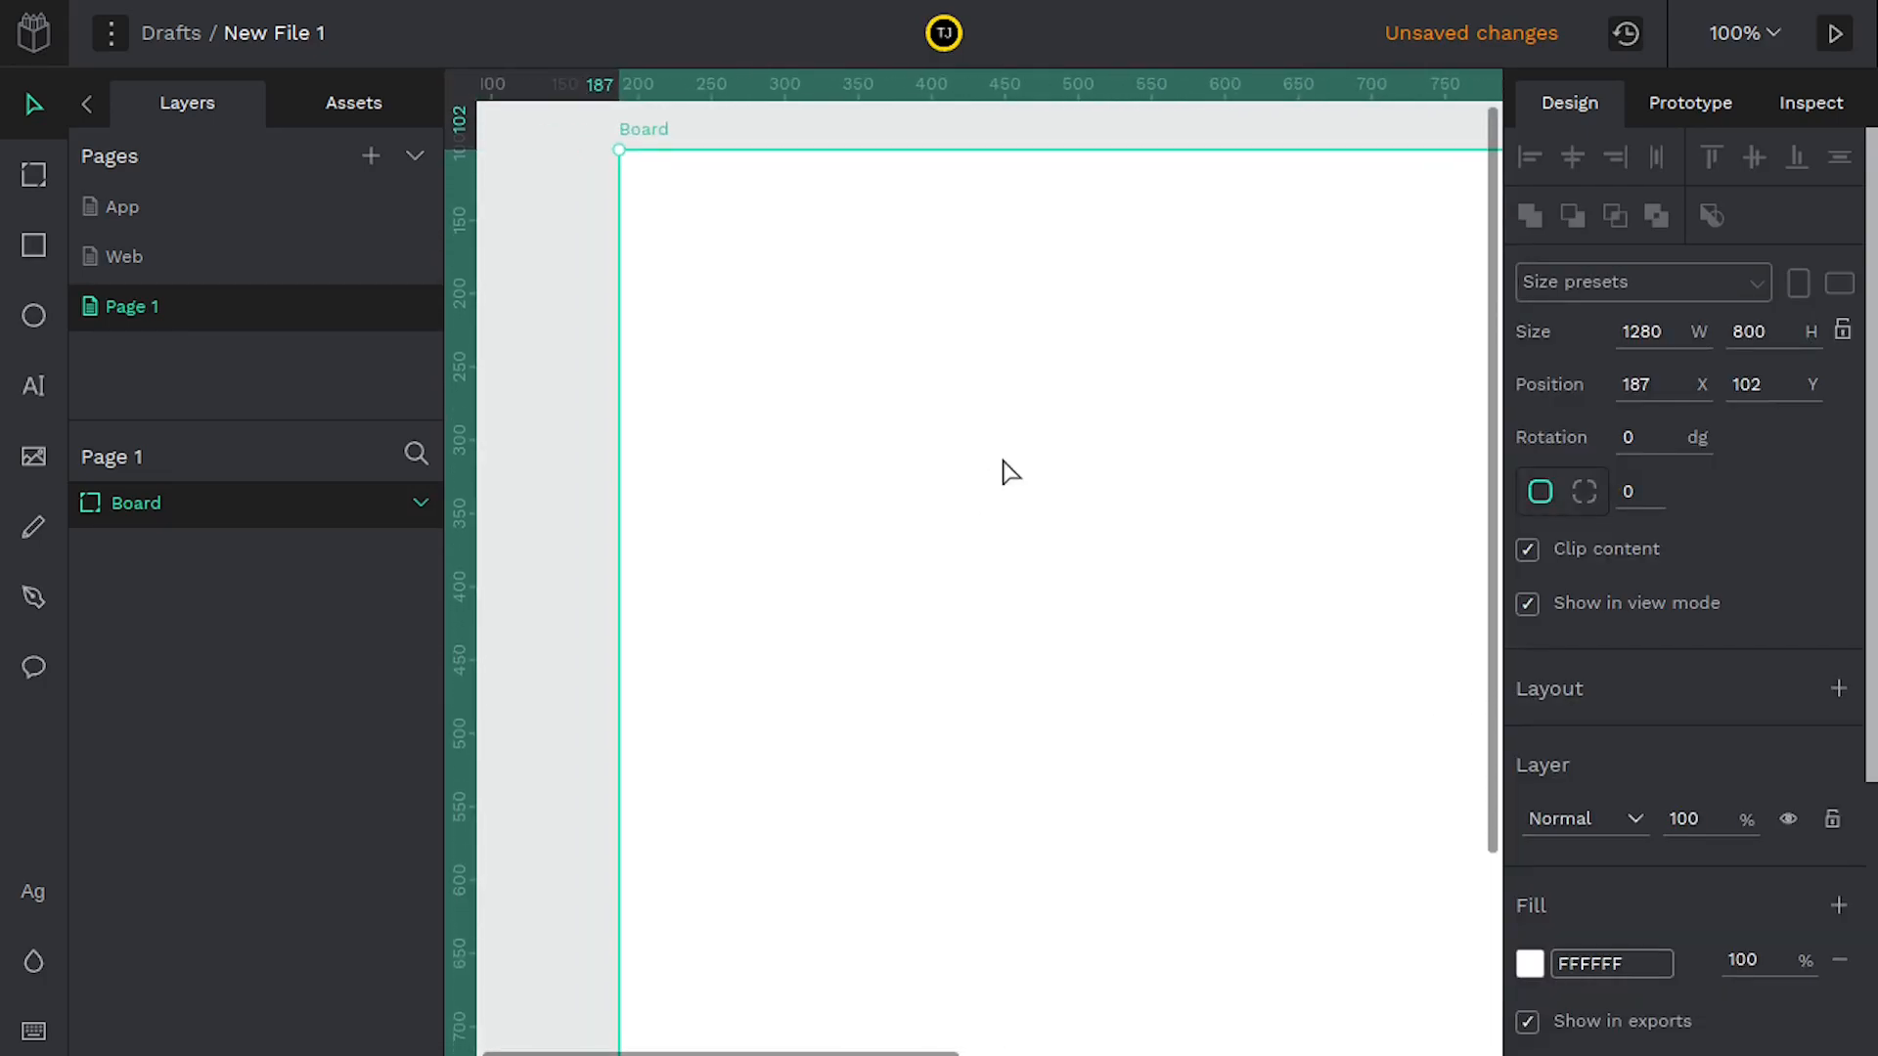
pyautogui.scroll(-5, 1045, 508)
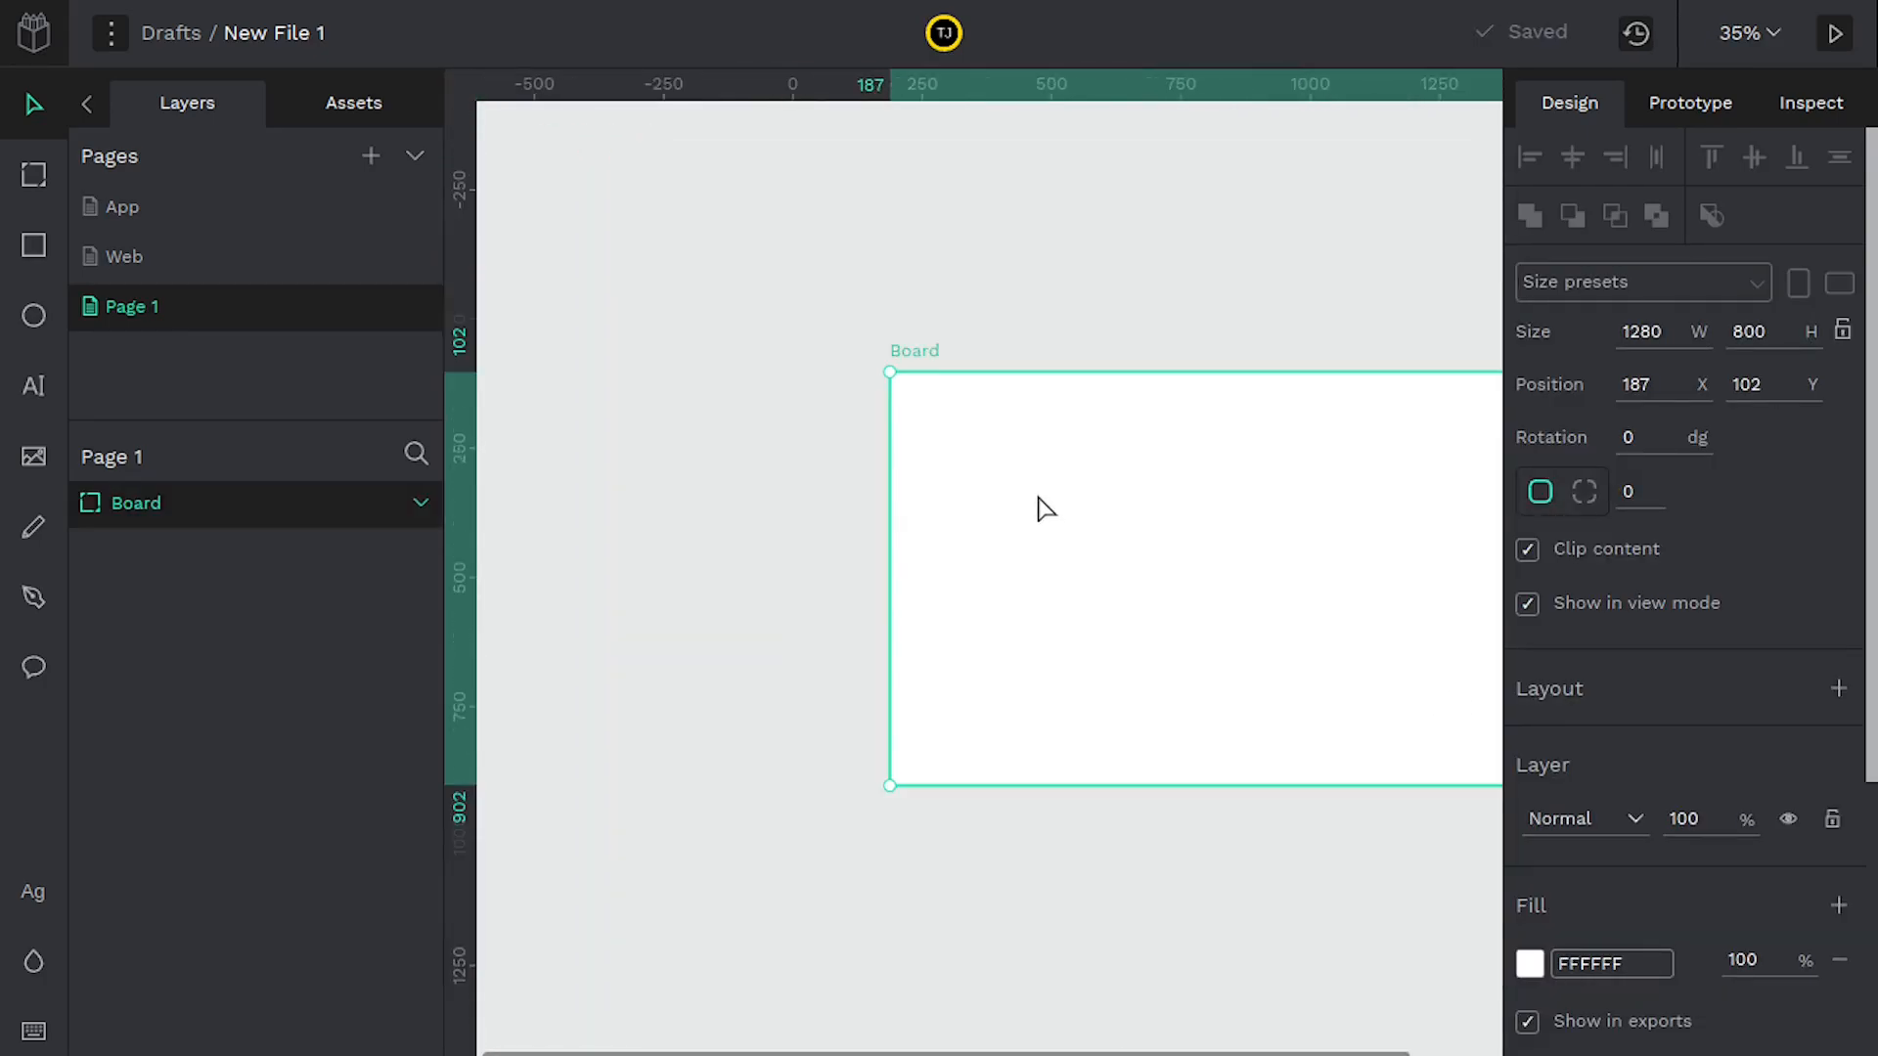
pyautogui.hscroll(5, 956, 524)
pyautogui.scroll(-2, 880, 515)
pyautogui.hotkey('shift', '1')
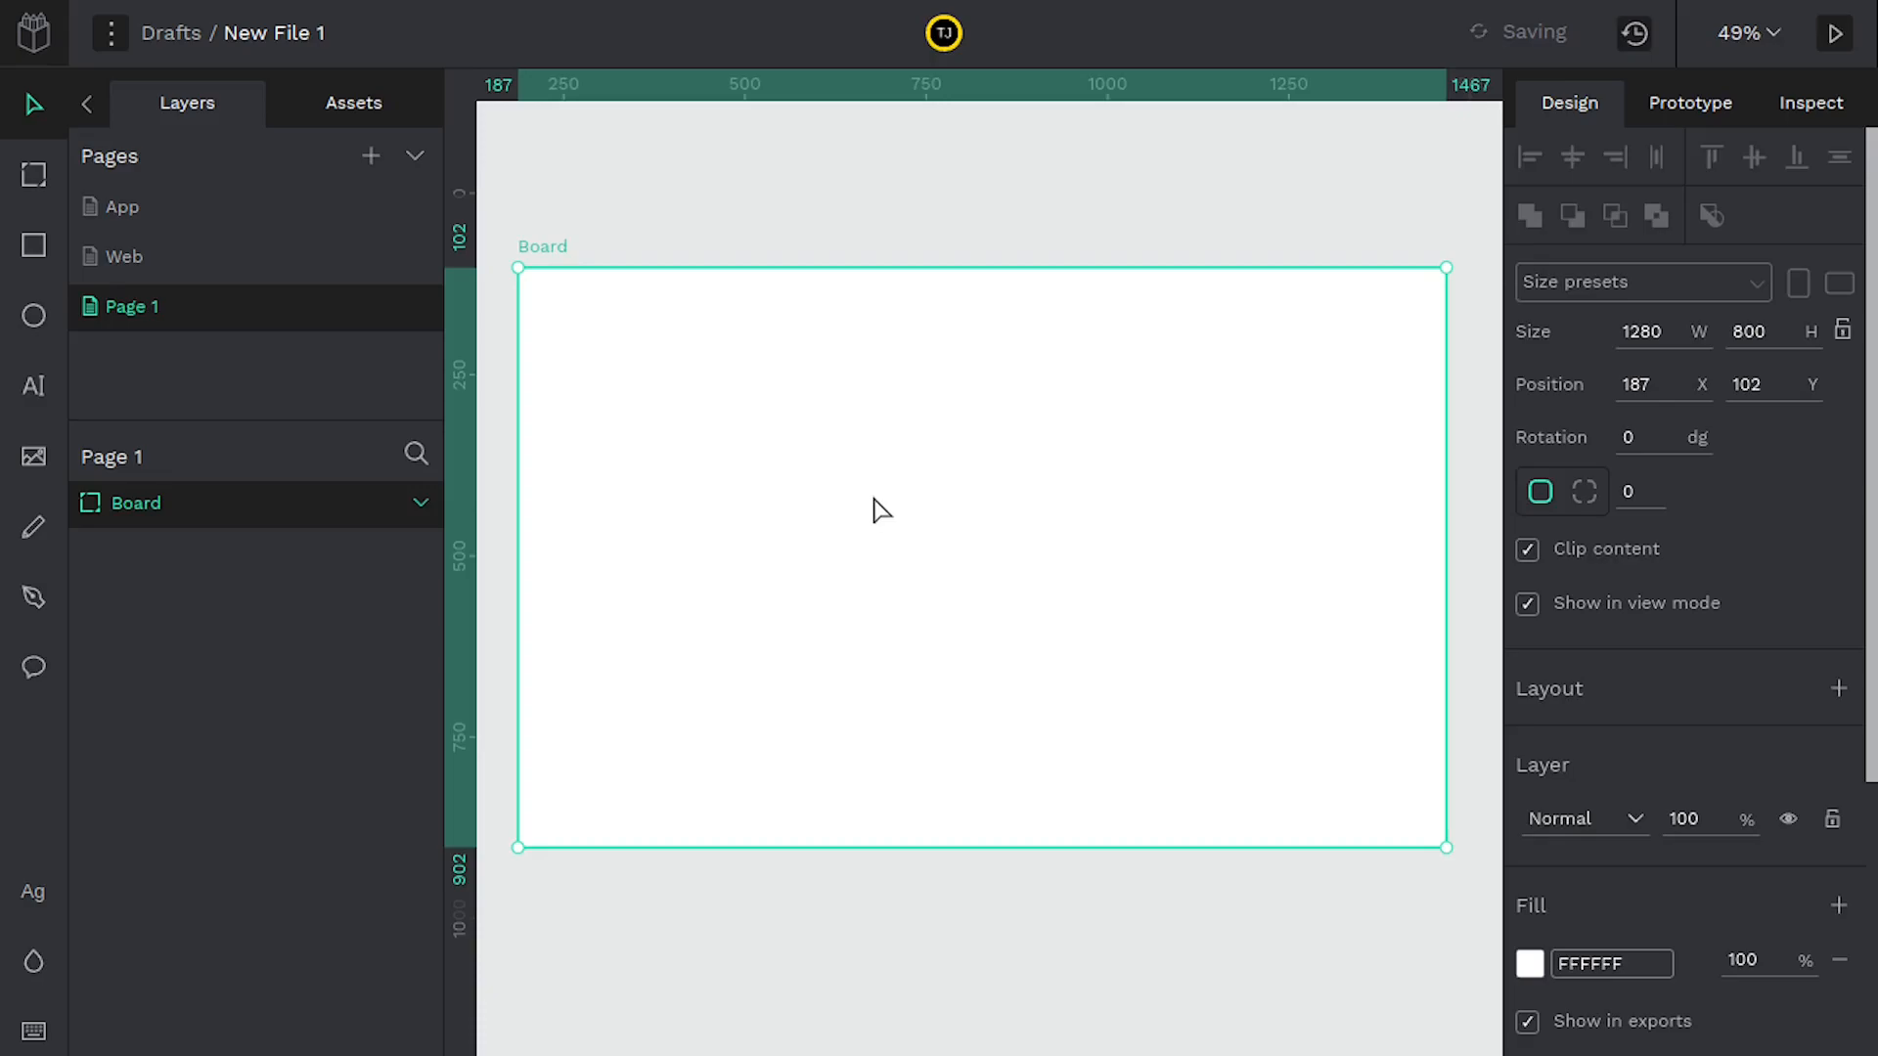
pyautogui.scroll(-5, 881, 509)
pyautogui.scroll(3, 881, 509)
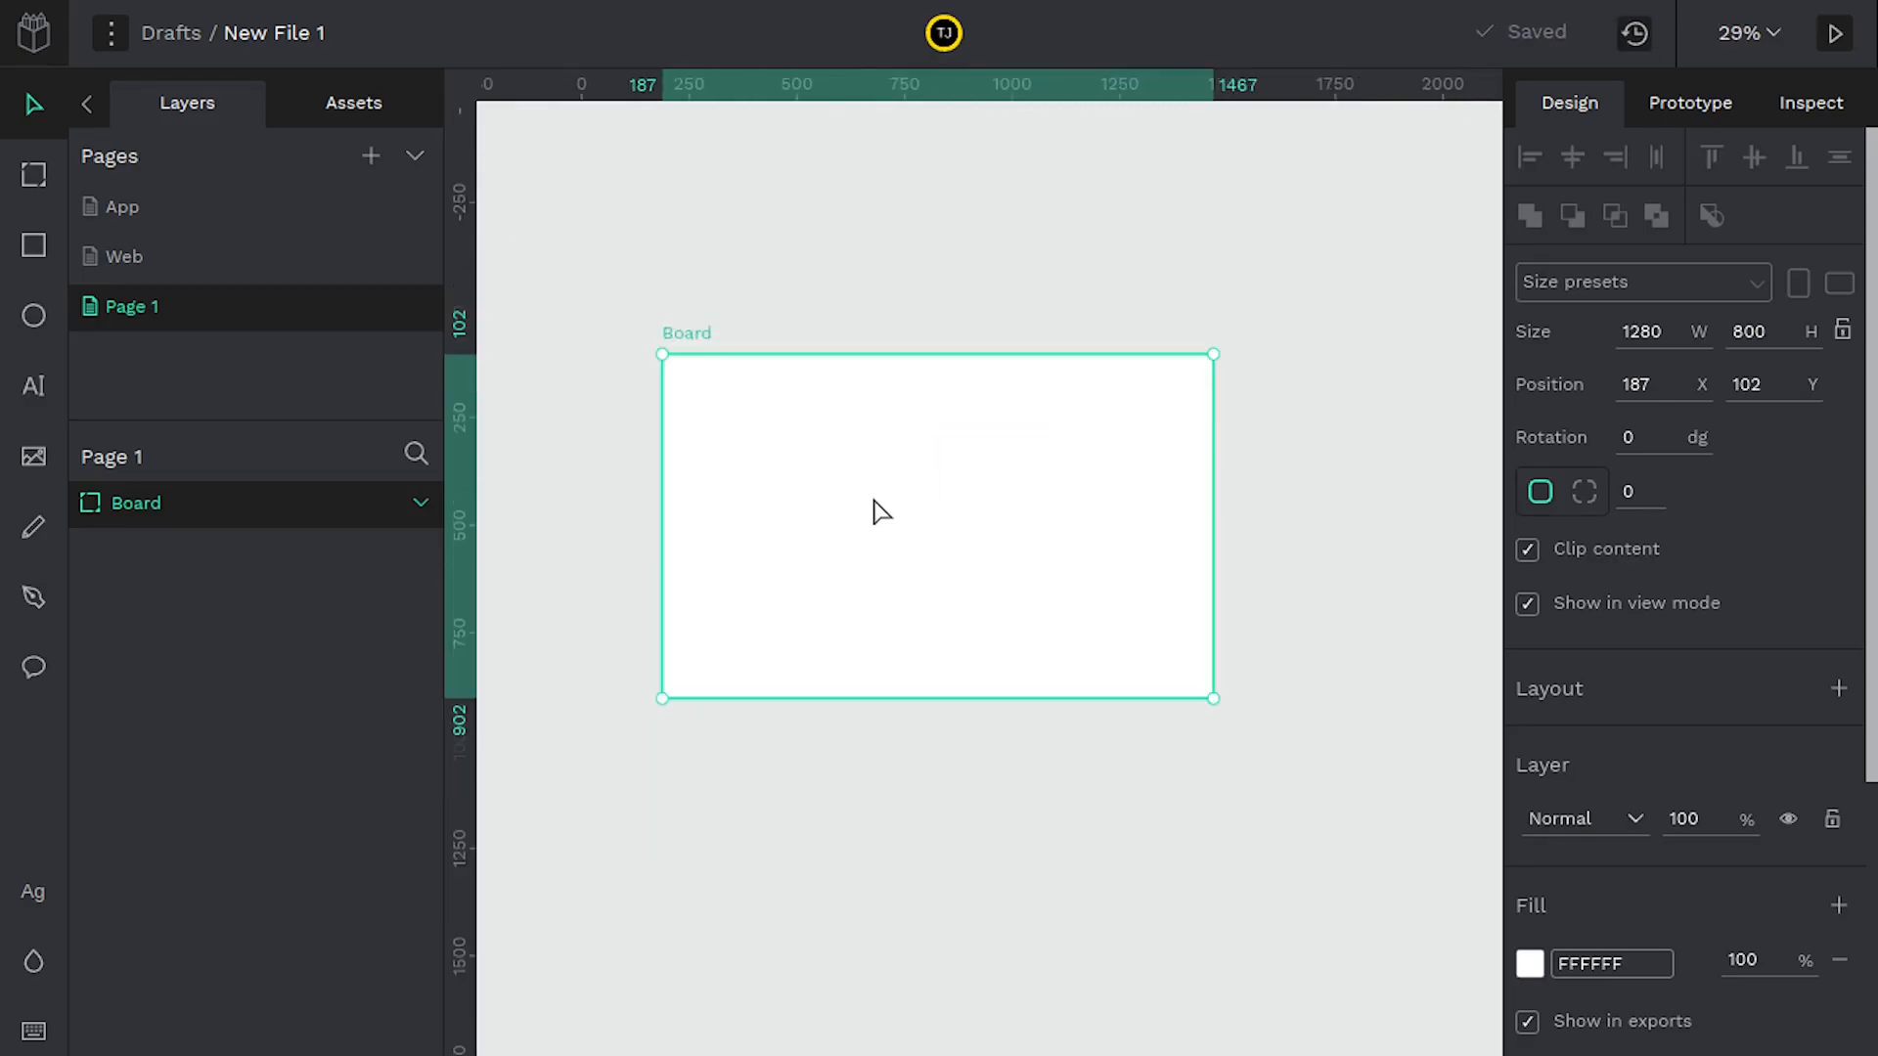
pyautogui.scroll(2, 874, 501)
pyautogui.scroll(-4, 872, 504)
pyautogui.scroll(3, 870, 506)
pyautogui.hotkey('shift', '1')
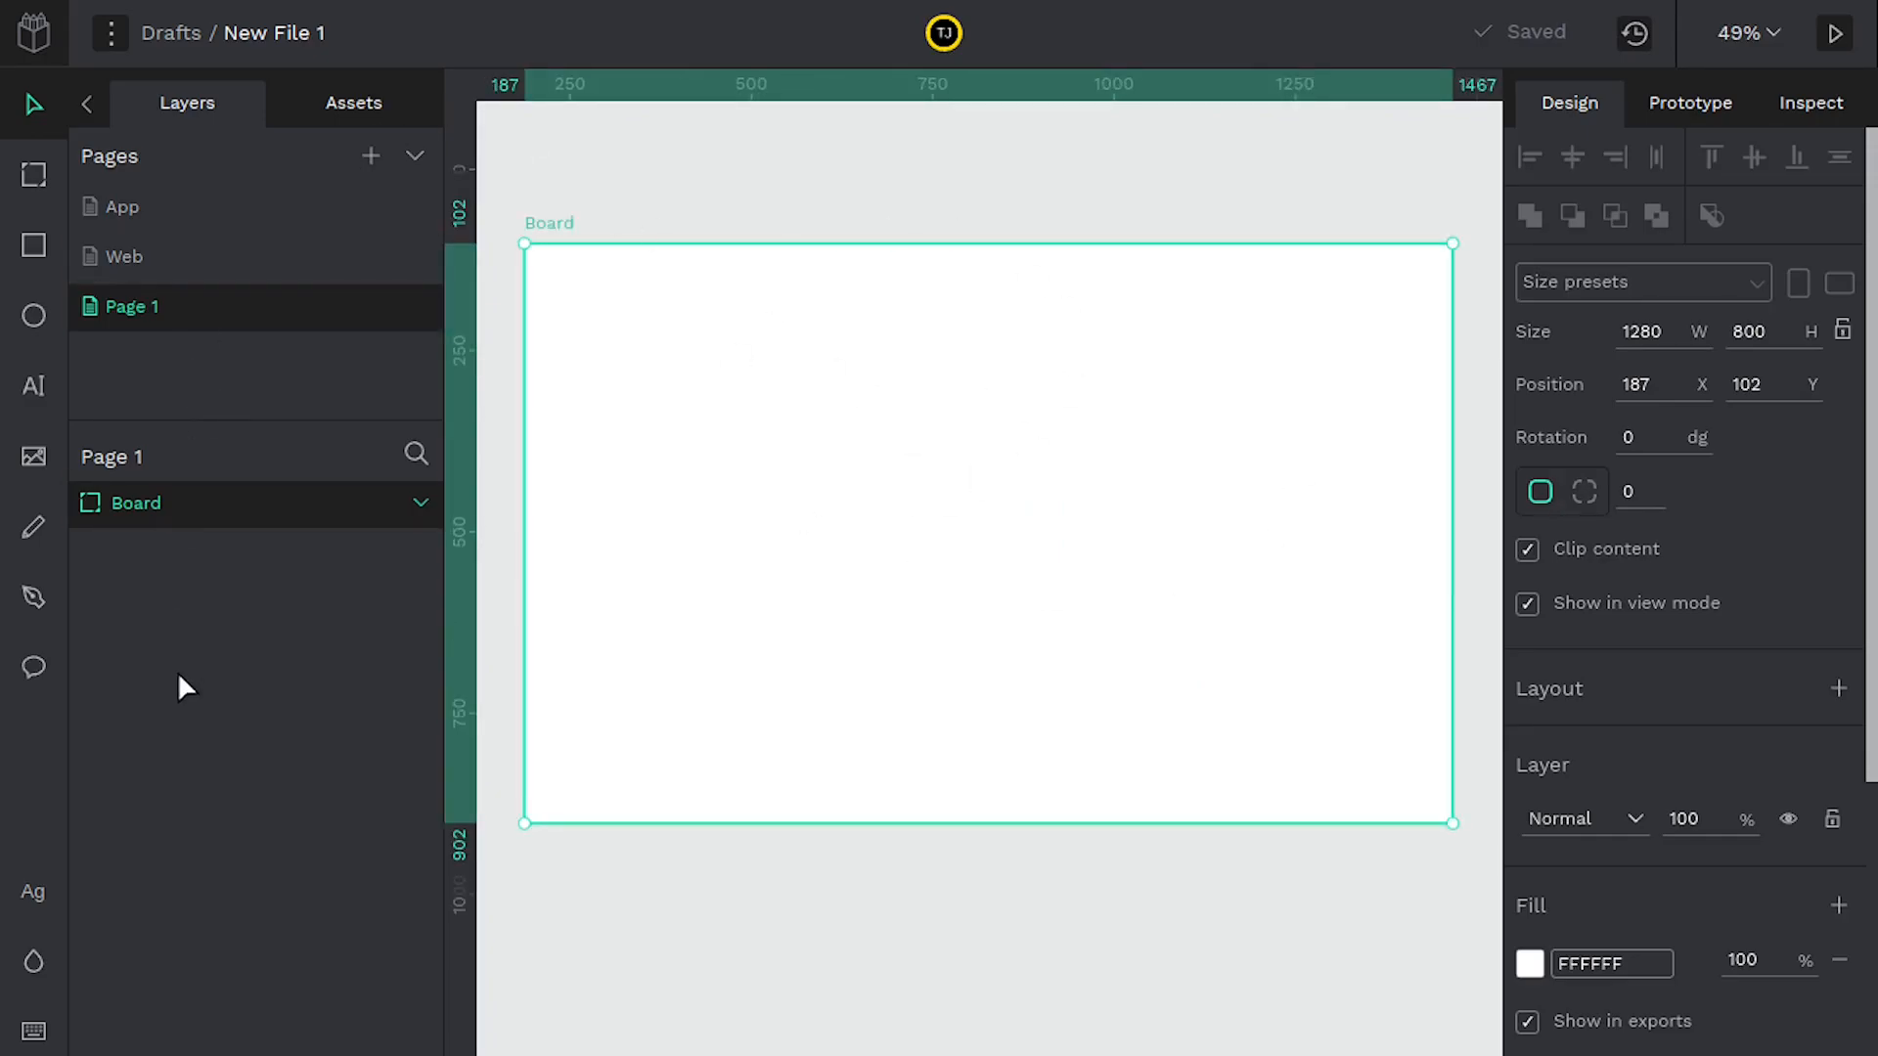
pyautogui.hotkey('ctrl', '-')
pyautogui.hotkey('ctrl', '+')
pyautogui.hotkey('ctrl', '+')
pyautogui.hotkey('ctrl', '+')
pyautogui.hotkey('ctrl', '+')
pyautogui.hotkey('ctrl', '+')
pyautogui.hotkey('ctrl', '-')
pyautogui.hotkey('ctrl', '-')
pyautogui.hotkey('ctrl', '-')
pyautogui.hotkey('ctrl', '-')
pyautogui.hotkey('ctrl', '-')
pyautogui.hotkey('ctrl', '+')
pyautogui.hotkey('ctrl', '+')
pyautogui.hotkey('ctrl', '+')
pyautogui.hotkey('ctrl', '+')
pyautogui.hotkey('ctrl', '+')
pyautogui.hotkey('ctrl', '+')
pyautogui.hotkey('ctrl', '+')
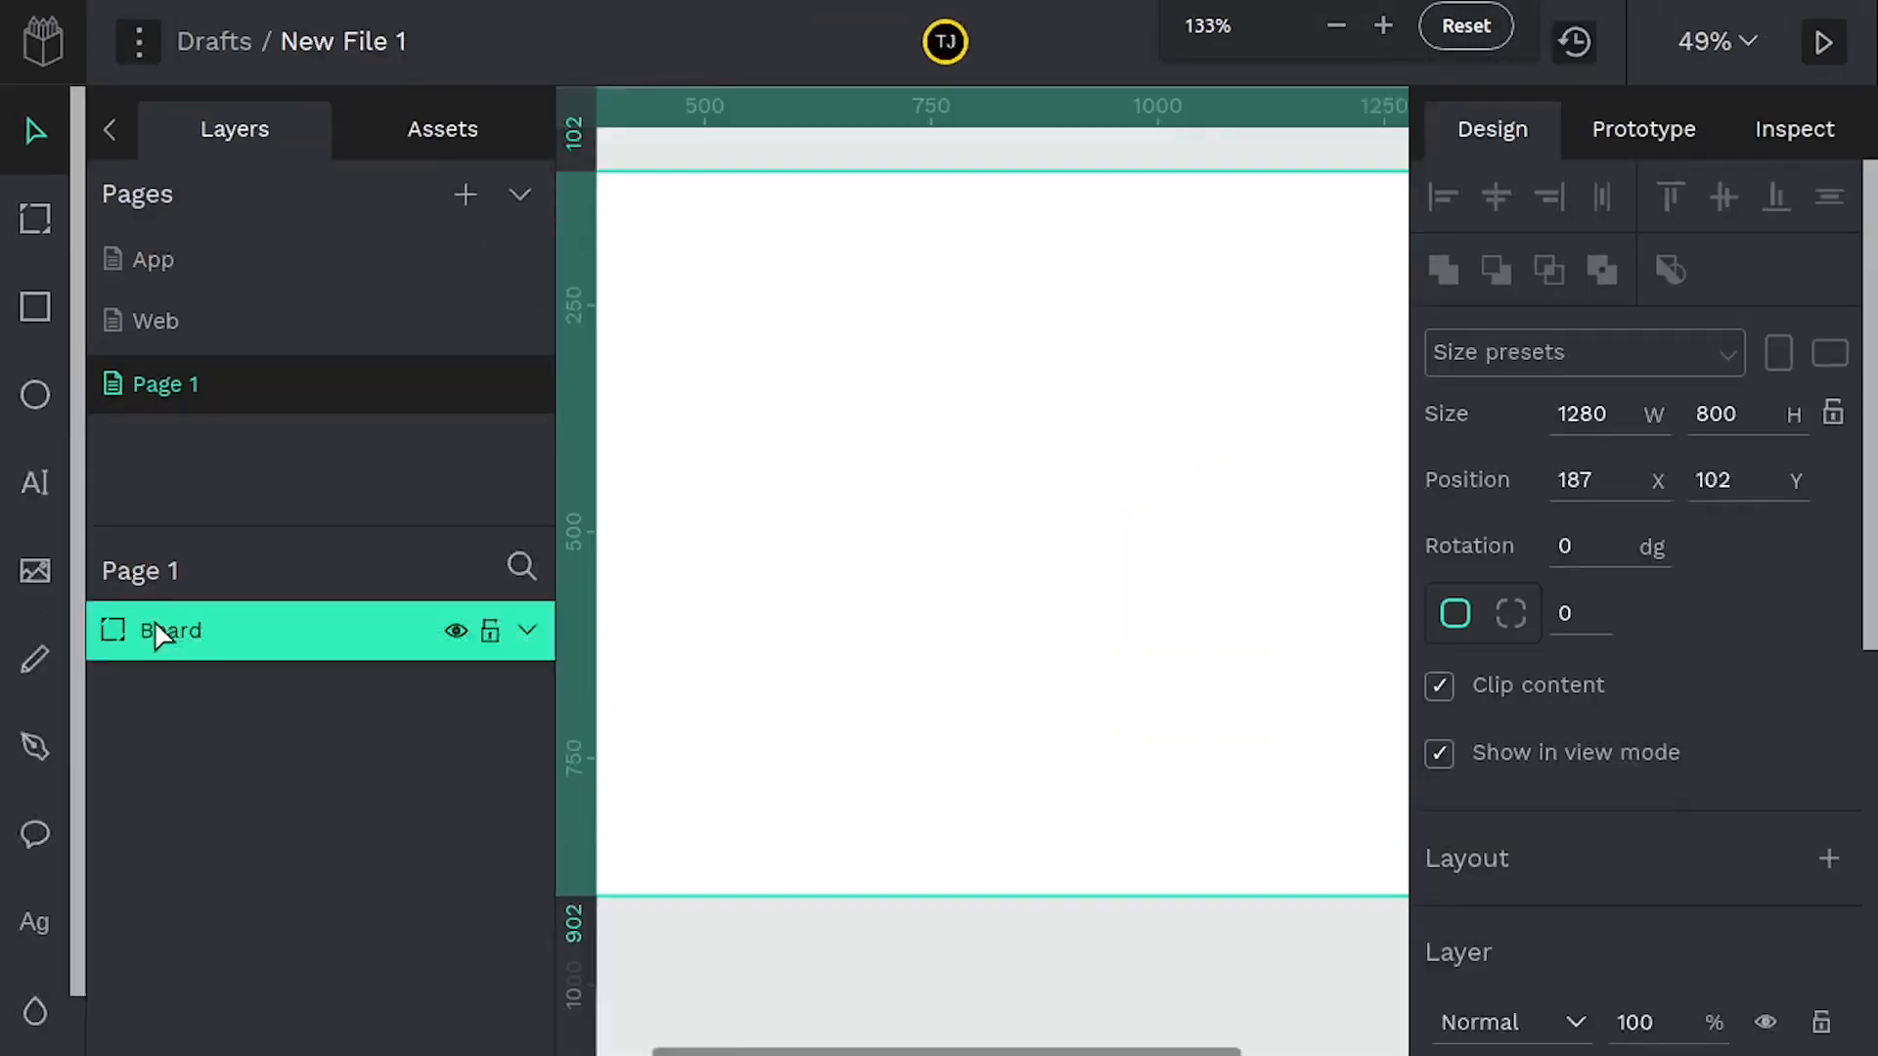
pyautogui.hotkey('ctrl', '-')
pyautogui.hotkey('ctrl', '-')
pyautogui.hotkey('ctrl', '-')
pyautogui.hotkey('ctrl', '-')
pyautogui.hotkey('ctrl', '+')
pyautogui.hotkey('ctrl', '+')
pyautogui.hotkey('ctrl', '+')
pyautogui.hotkey('ctrl', '+')
pyautogui.hotkey('ctrl', '-')
pyautogui.hotkey('ctrl', '-')
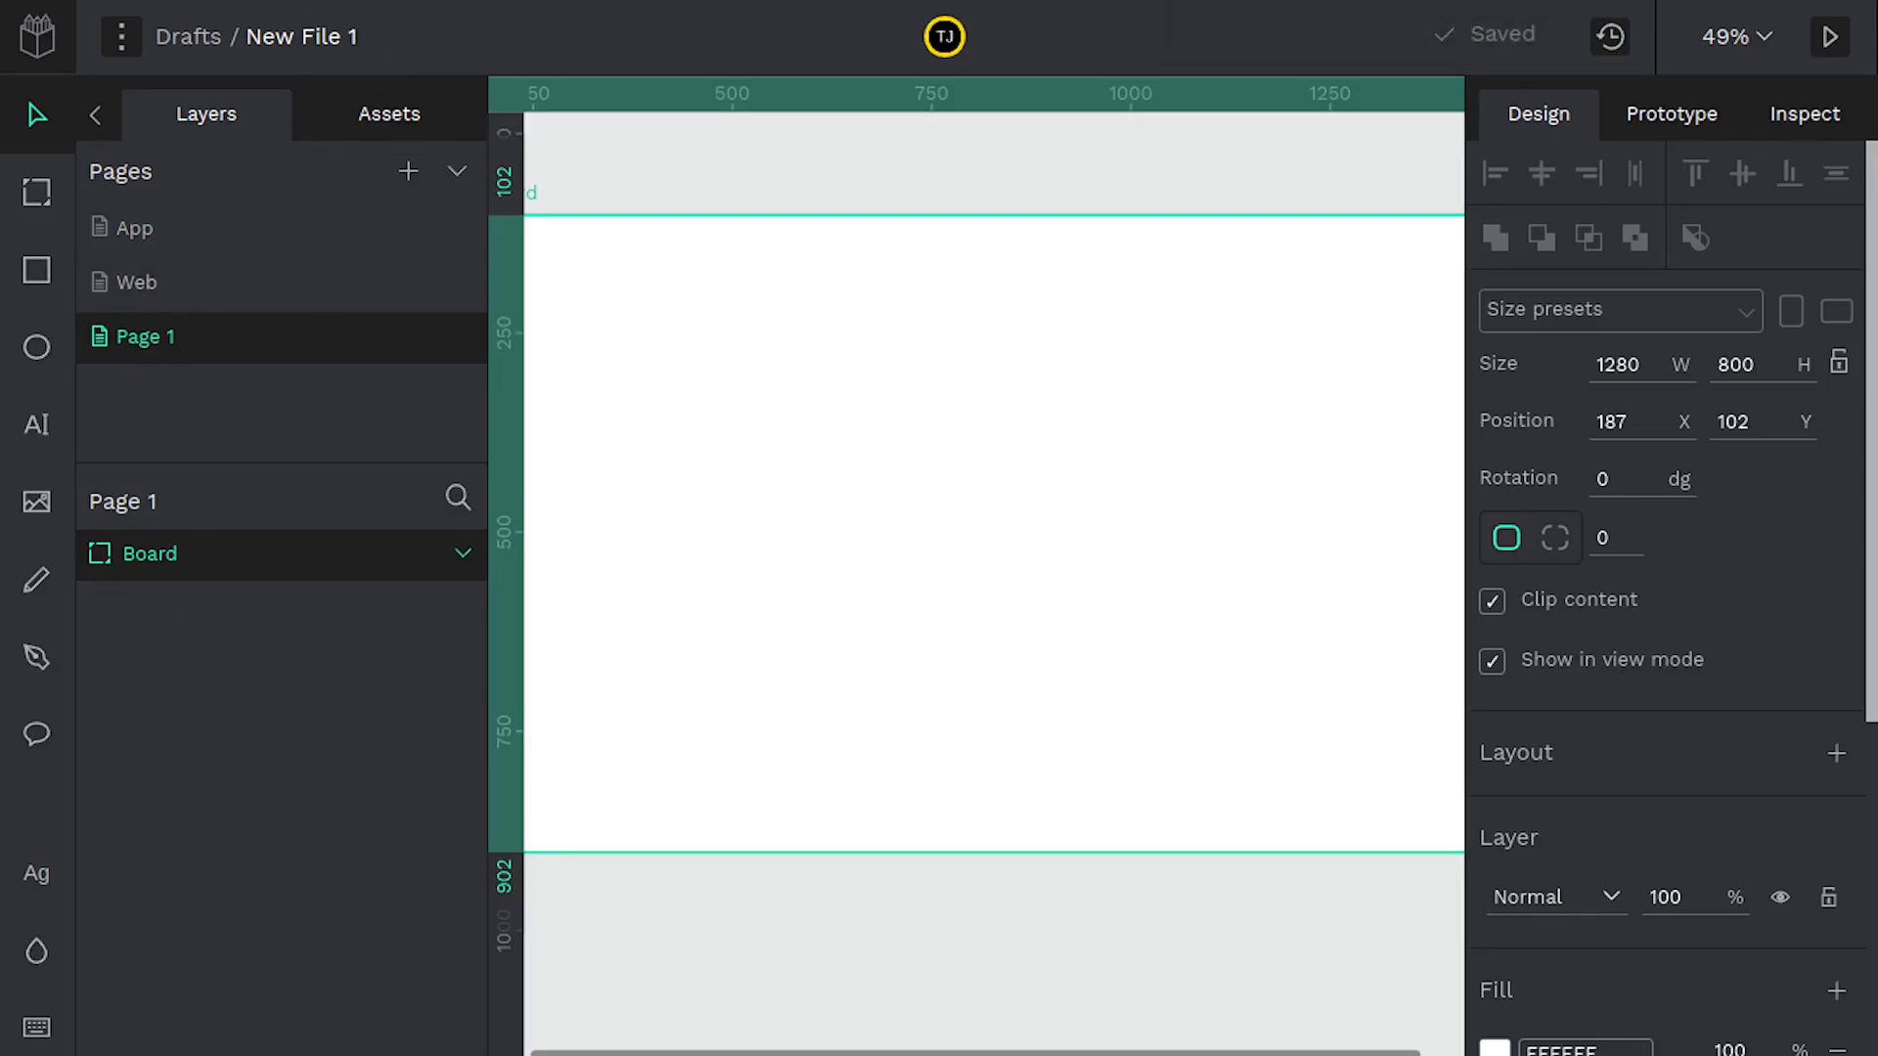
pyautogui.hotkey('ctrl', 't')
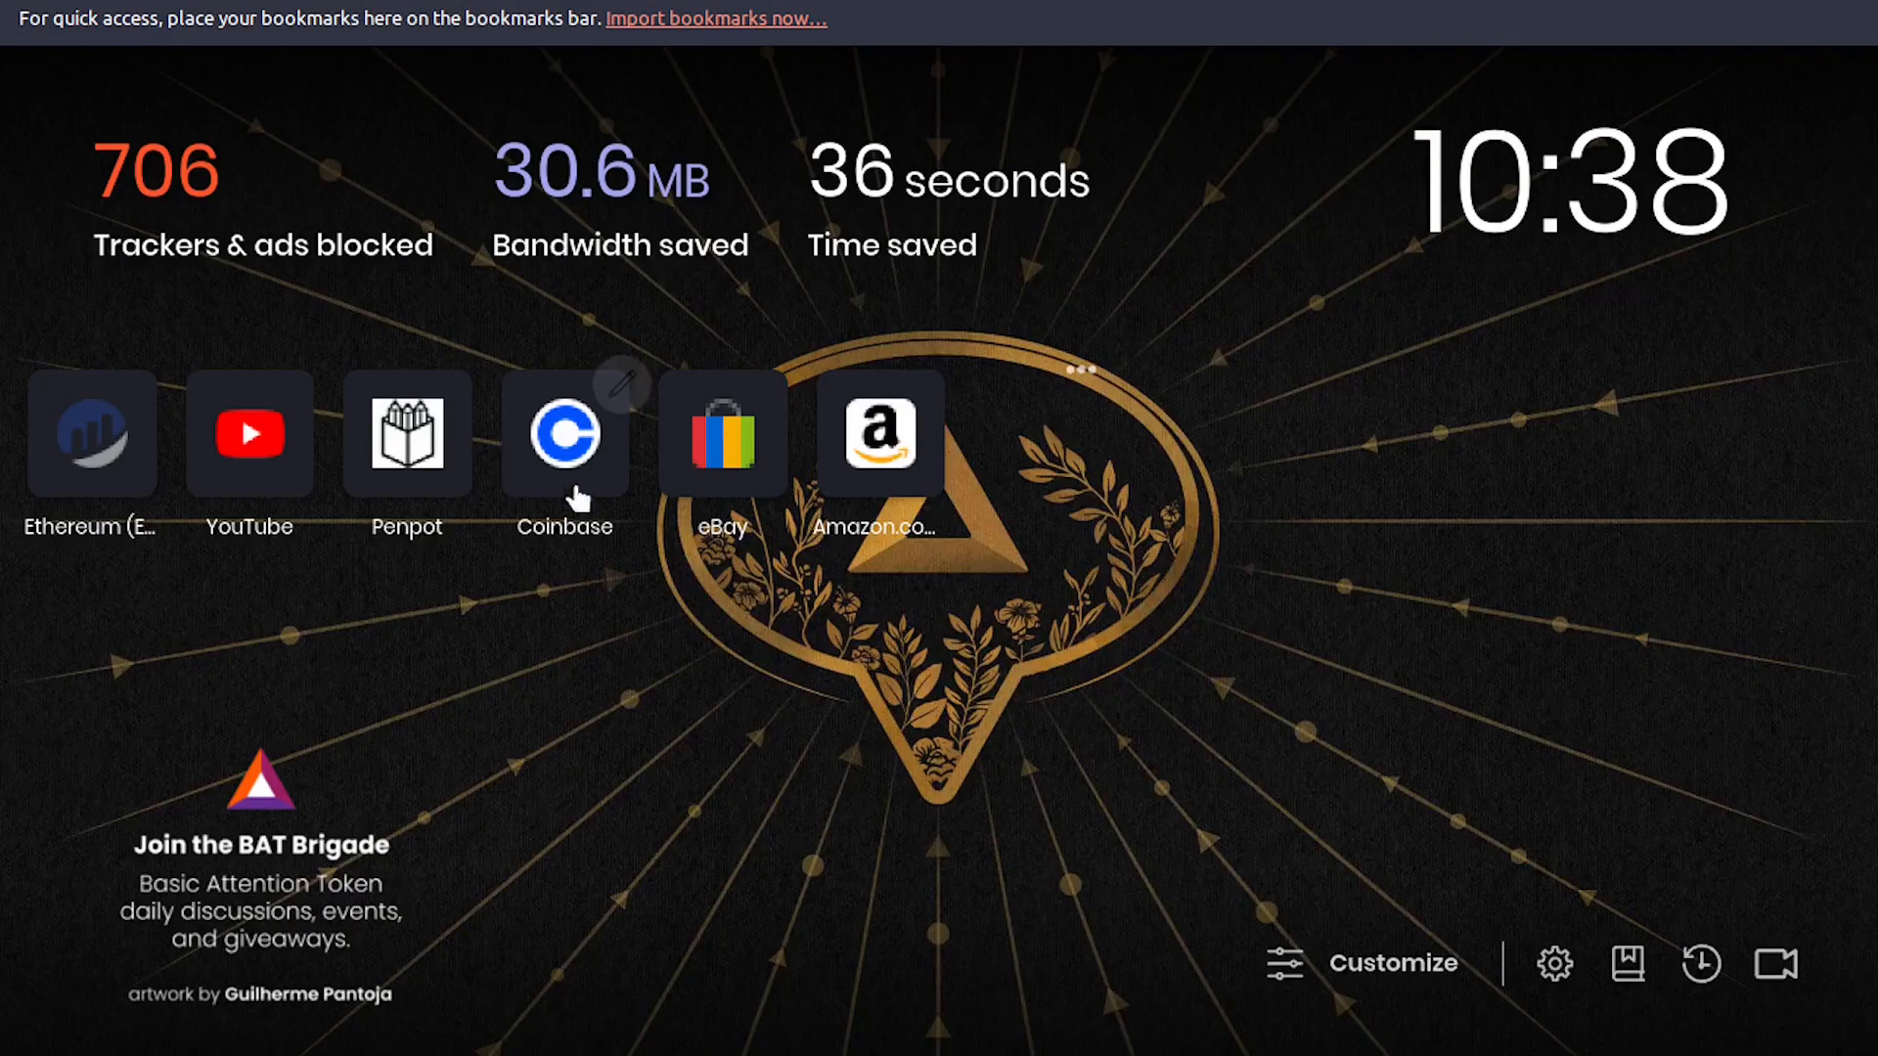
pyautogui.hotkey('ctrl', '+')
pyautogui.hotkey('ctrl', '+')
pyautogui.hotkey('ctrl', '+')
pyautogui.hotkey('ctrl', '+')
pyautogui.hotkey('ctrl', '-')
pyautogui.hotkey('ctrl', '-')
pyautogui.hotkey('ctrl', '-')
pyautogui.hotkey('ctrl', '-')
pyautogui.hotkey('ctrl', '+')
pyautogui.hotkey('ctrl', '+')
pyautogui.hotkey('ctrl', '+')
pyautogui.hotkey('ctrl', '+')
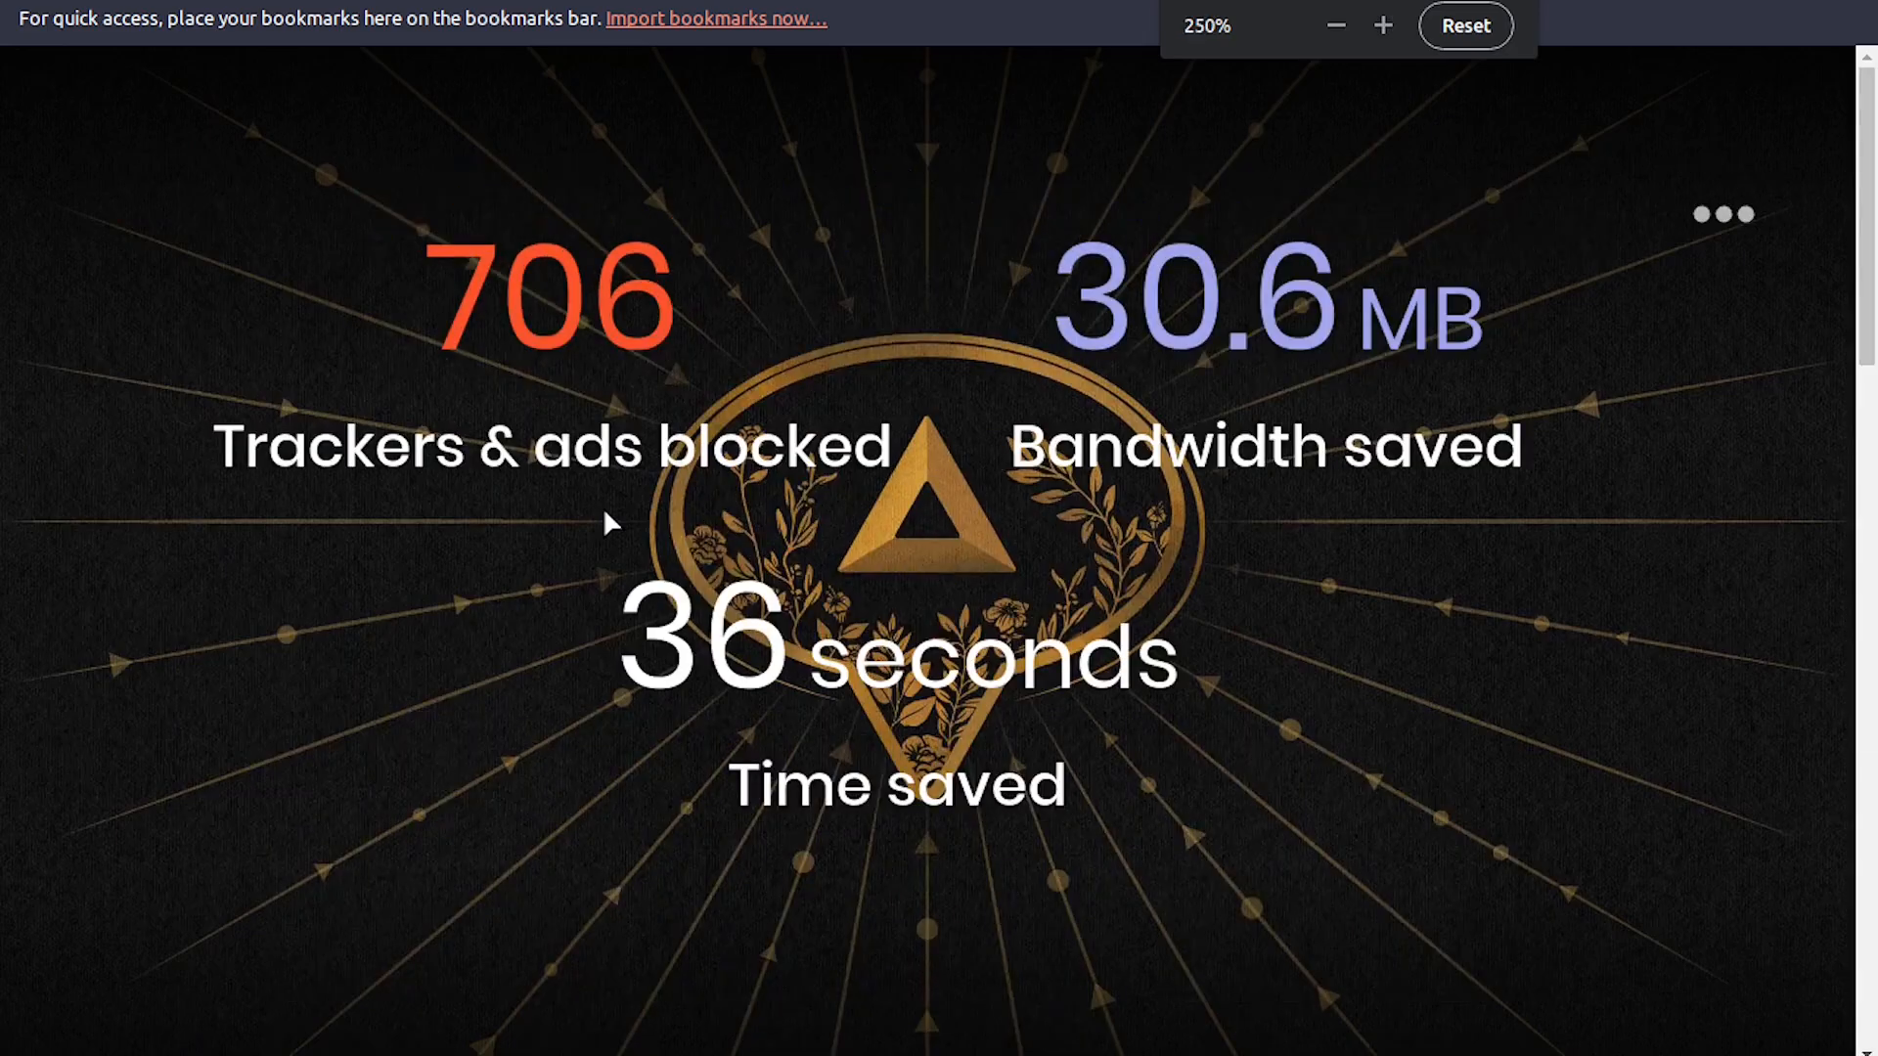
pyautogui.hotkey('ctrl', '-')
pyautogui.hotkey('ctrl', '-')
pyautogui.hotkey('ctrl', '-')
pyautogui.hotkey('ctrl', 'w')
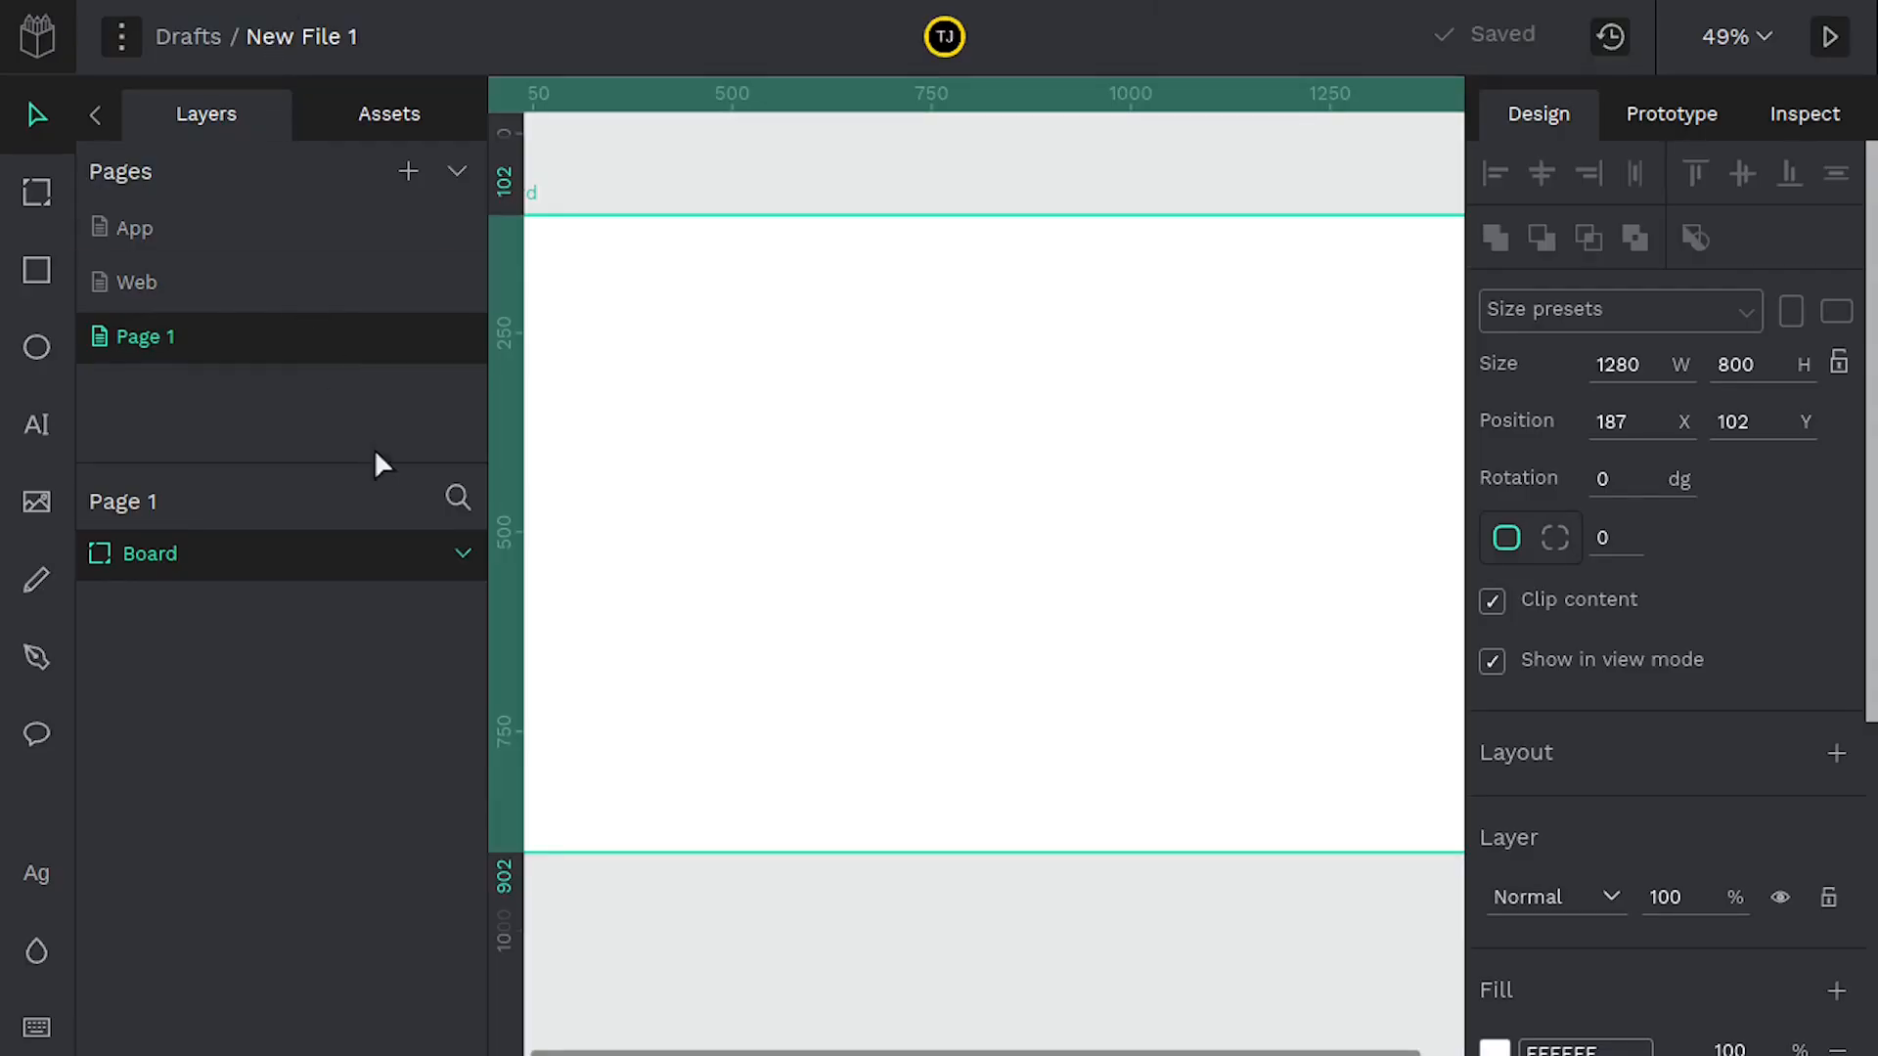
pyautogui.hotkey('ctrl', '+')
pyautogui.hotkey('ctrl', '+')
pyautogui.hotkey('ctrl', '+')
pyautogui.hotkey('ctrl', '+')
pyautogui.hotkey('ctrl', '+')
pyautogui.hotkey('ctrl', '+')
pyautogui.hotkey('ctrl', '+')
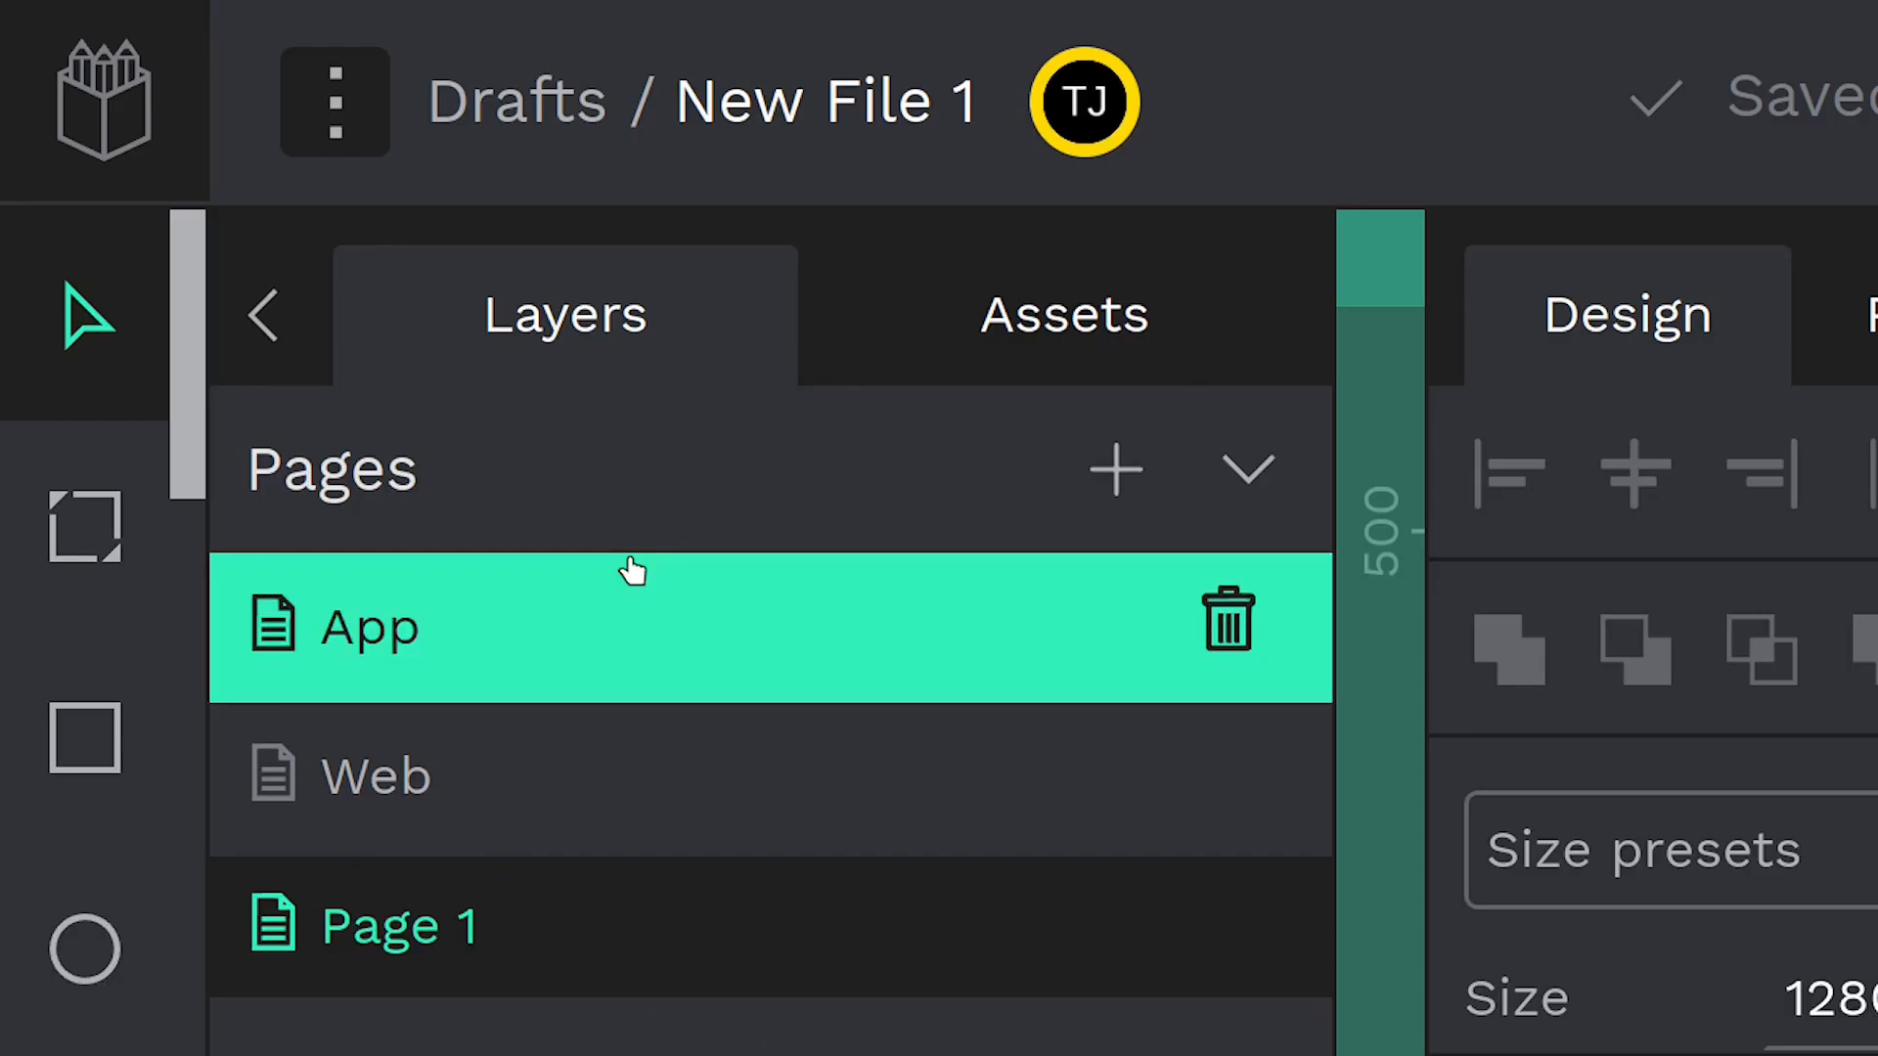
pyautogui.hotkey('ctrl', '-')
pyautogui.hotkey('ctrl', '-')
pyautogui.click(1459, 25)
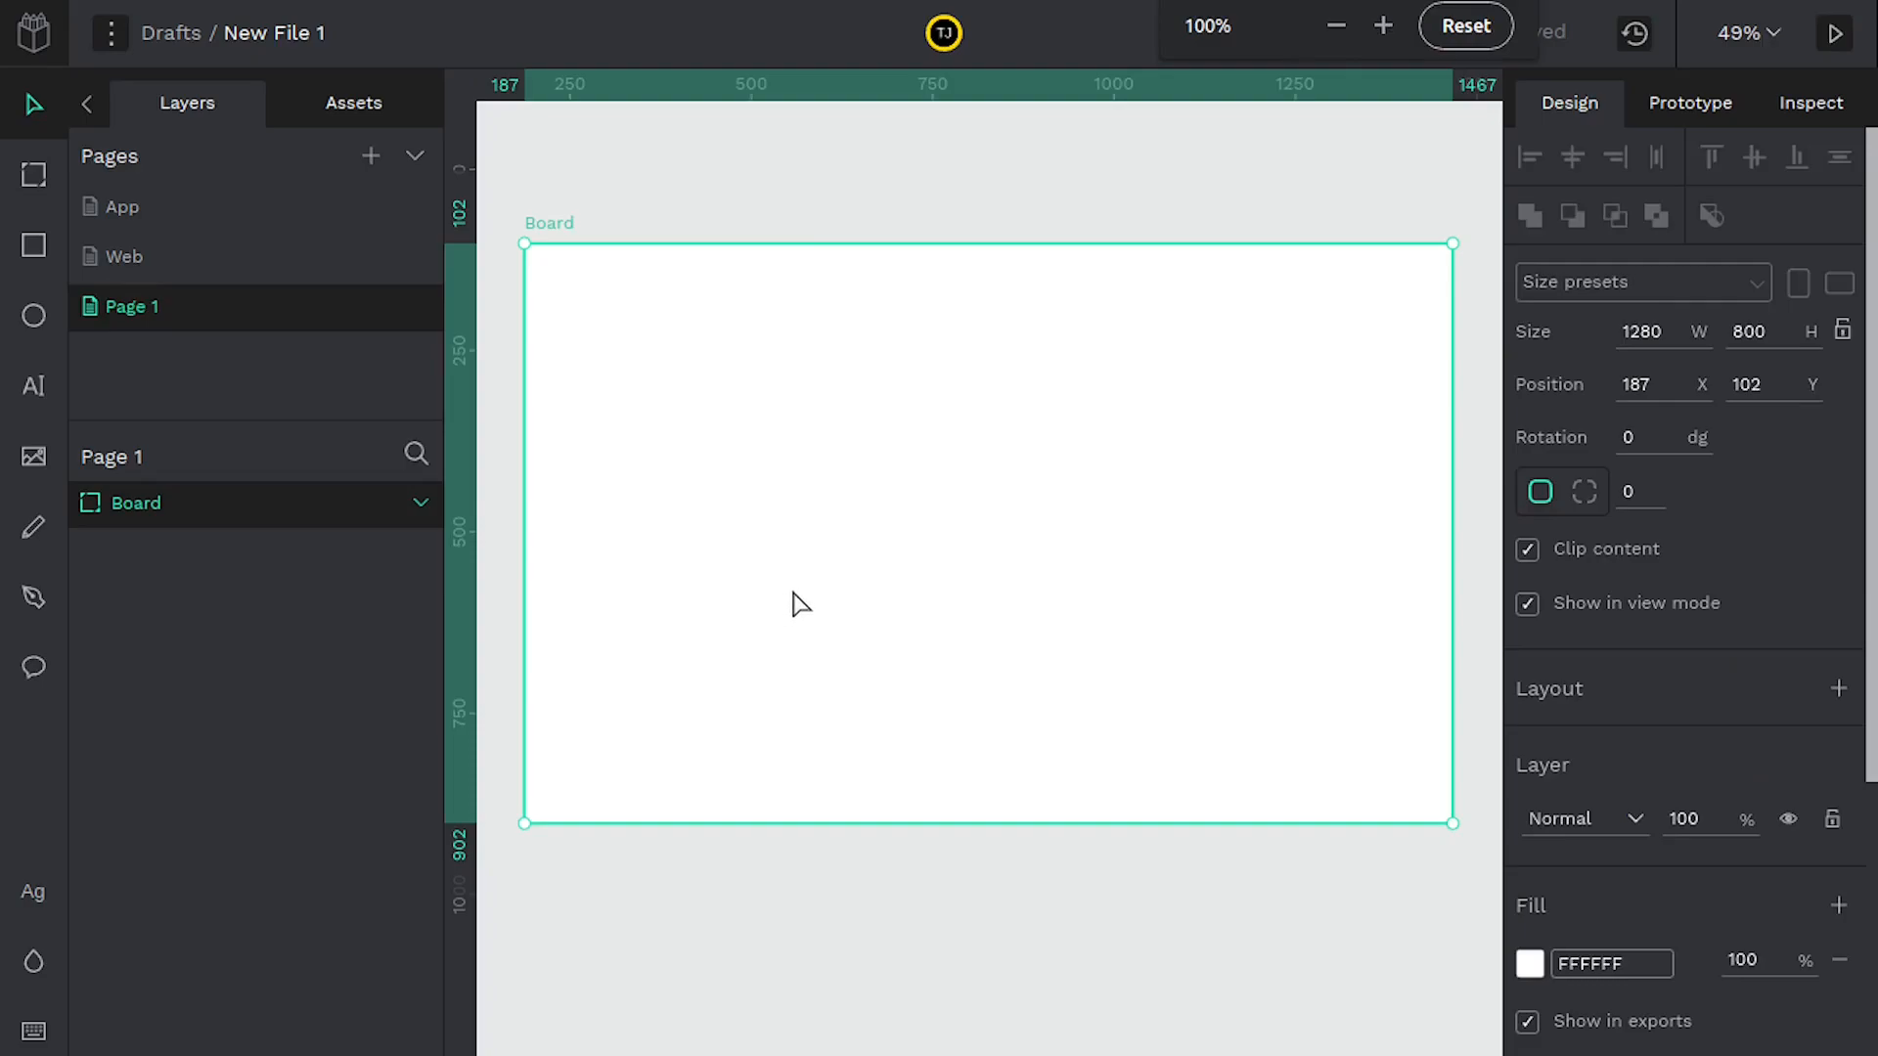
pyautogui.moveTo(922, 464); pyautogui.dragTo(934, 616)
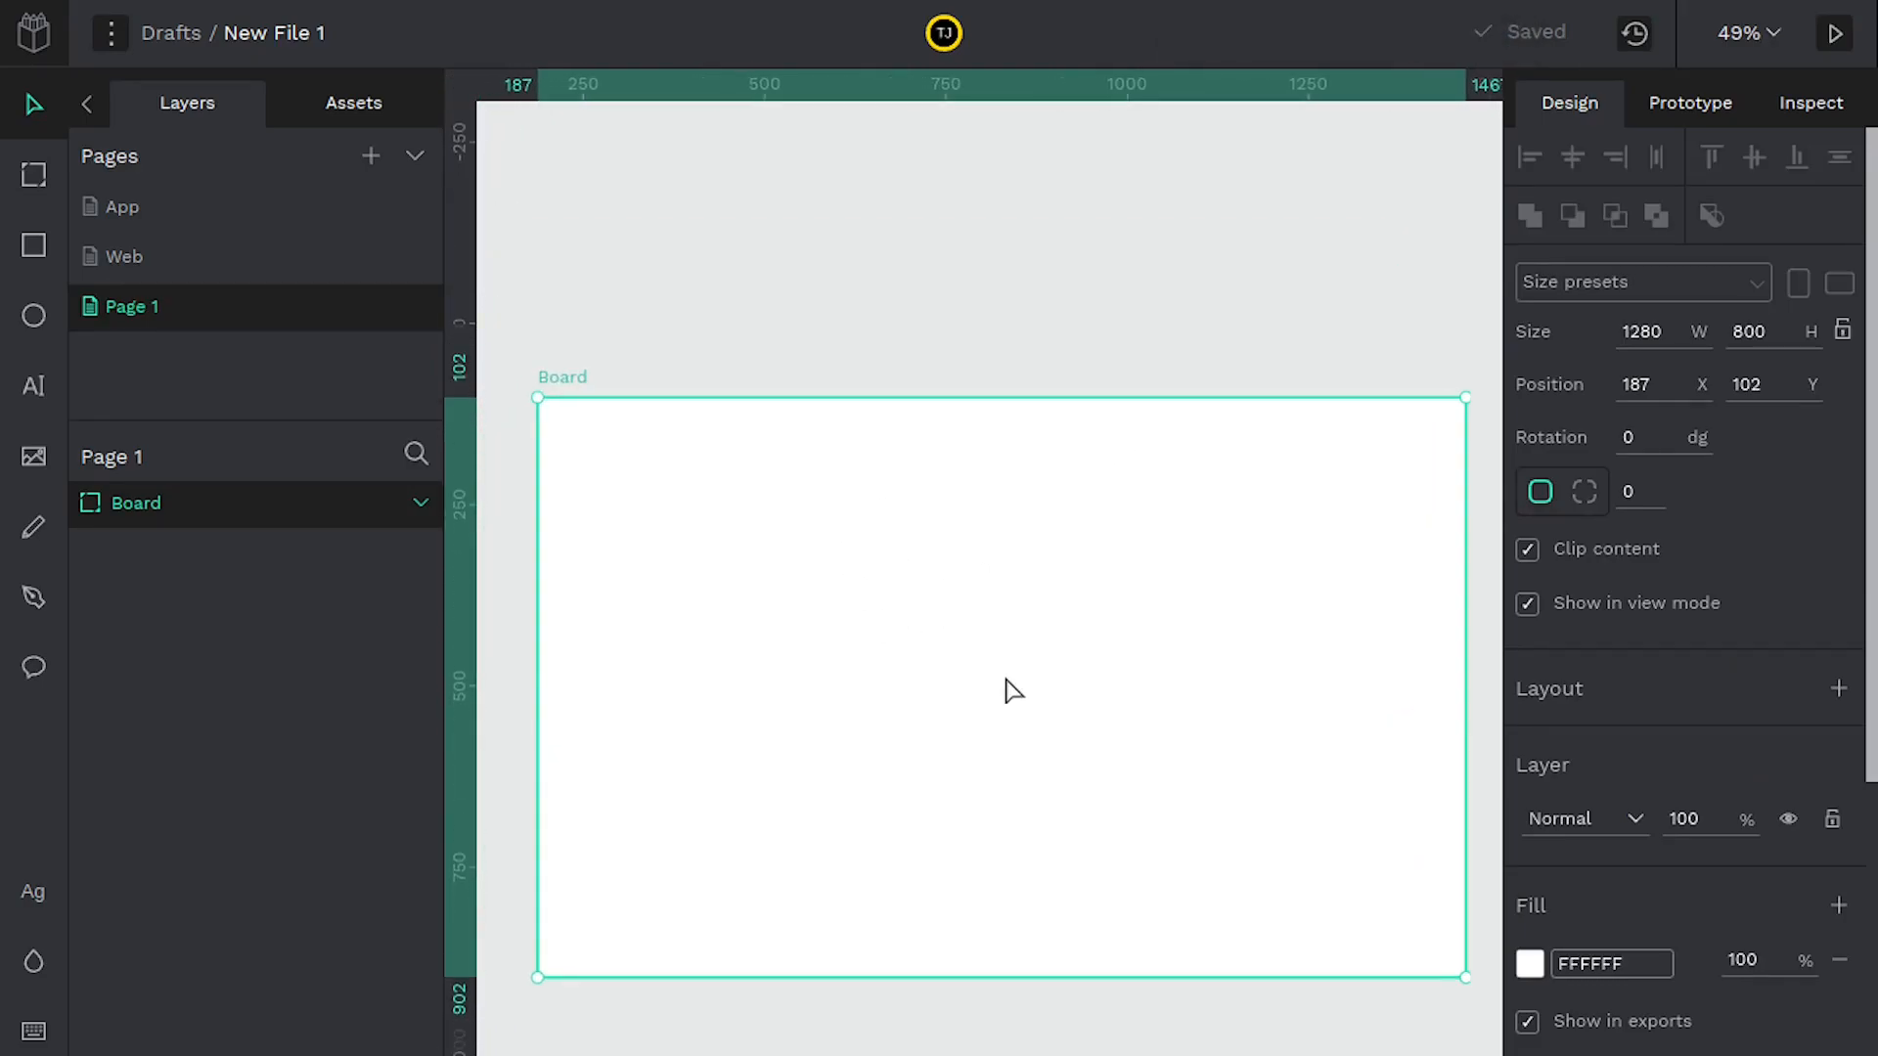
pyautogui.scroll(2, 1013, 689)
pyautogui.scroll(-4, 1013, 690)
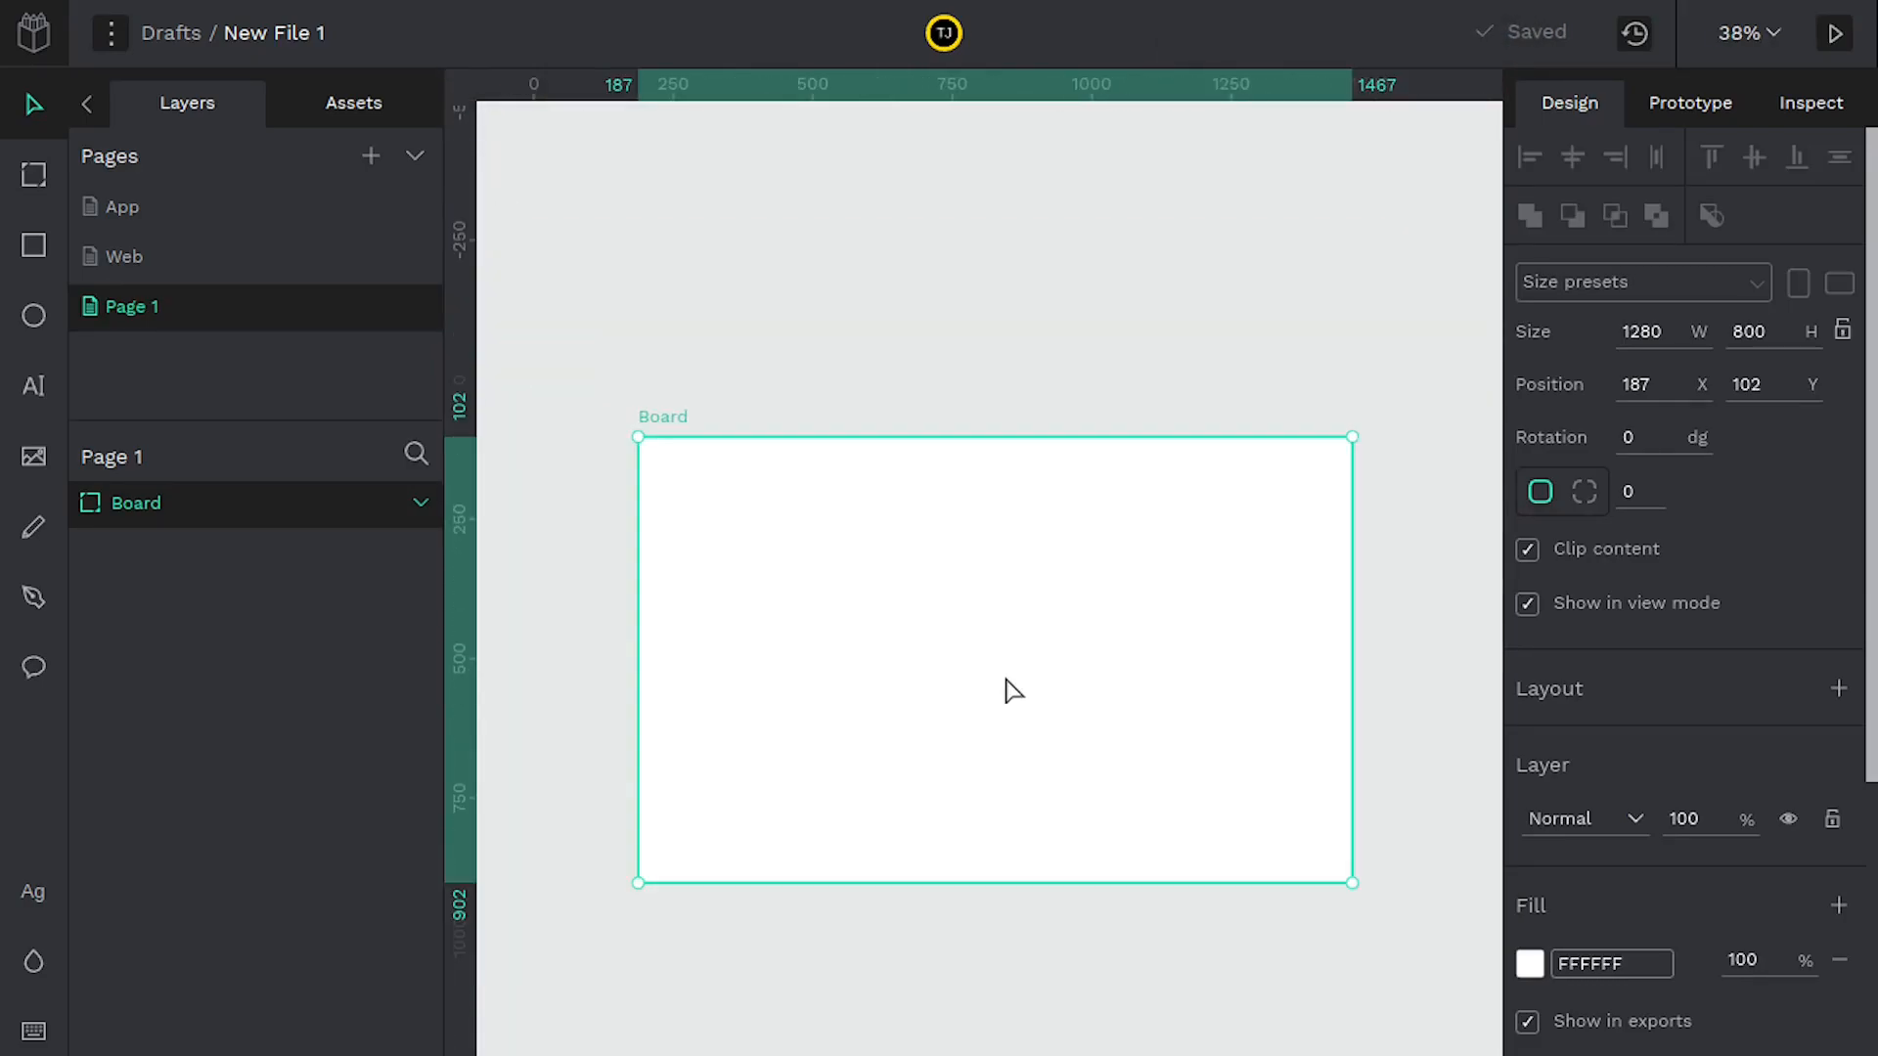
pyautogui.moveTo(659, 654); pyautogui.dragTo(692, 549)
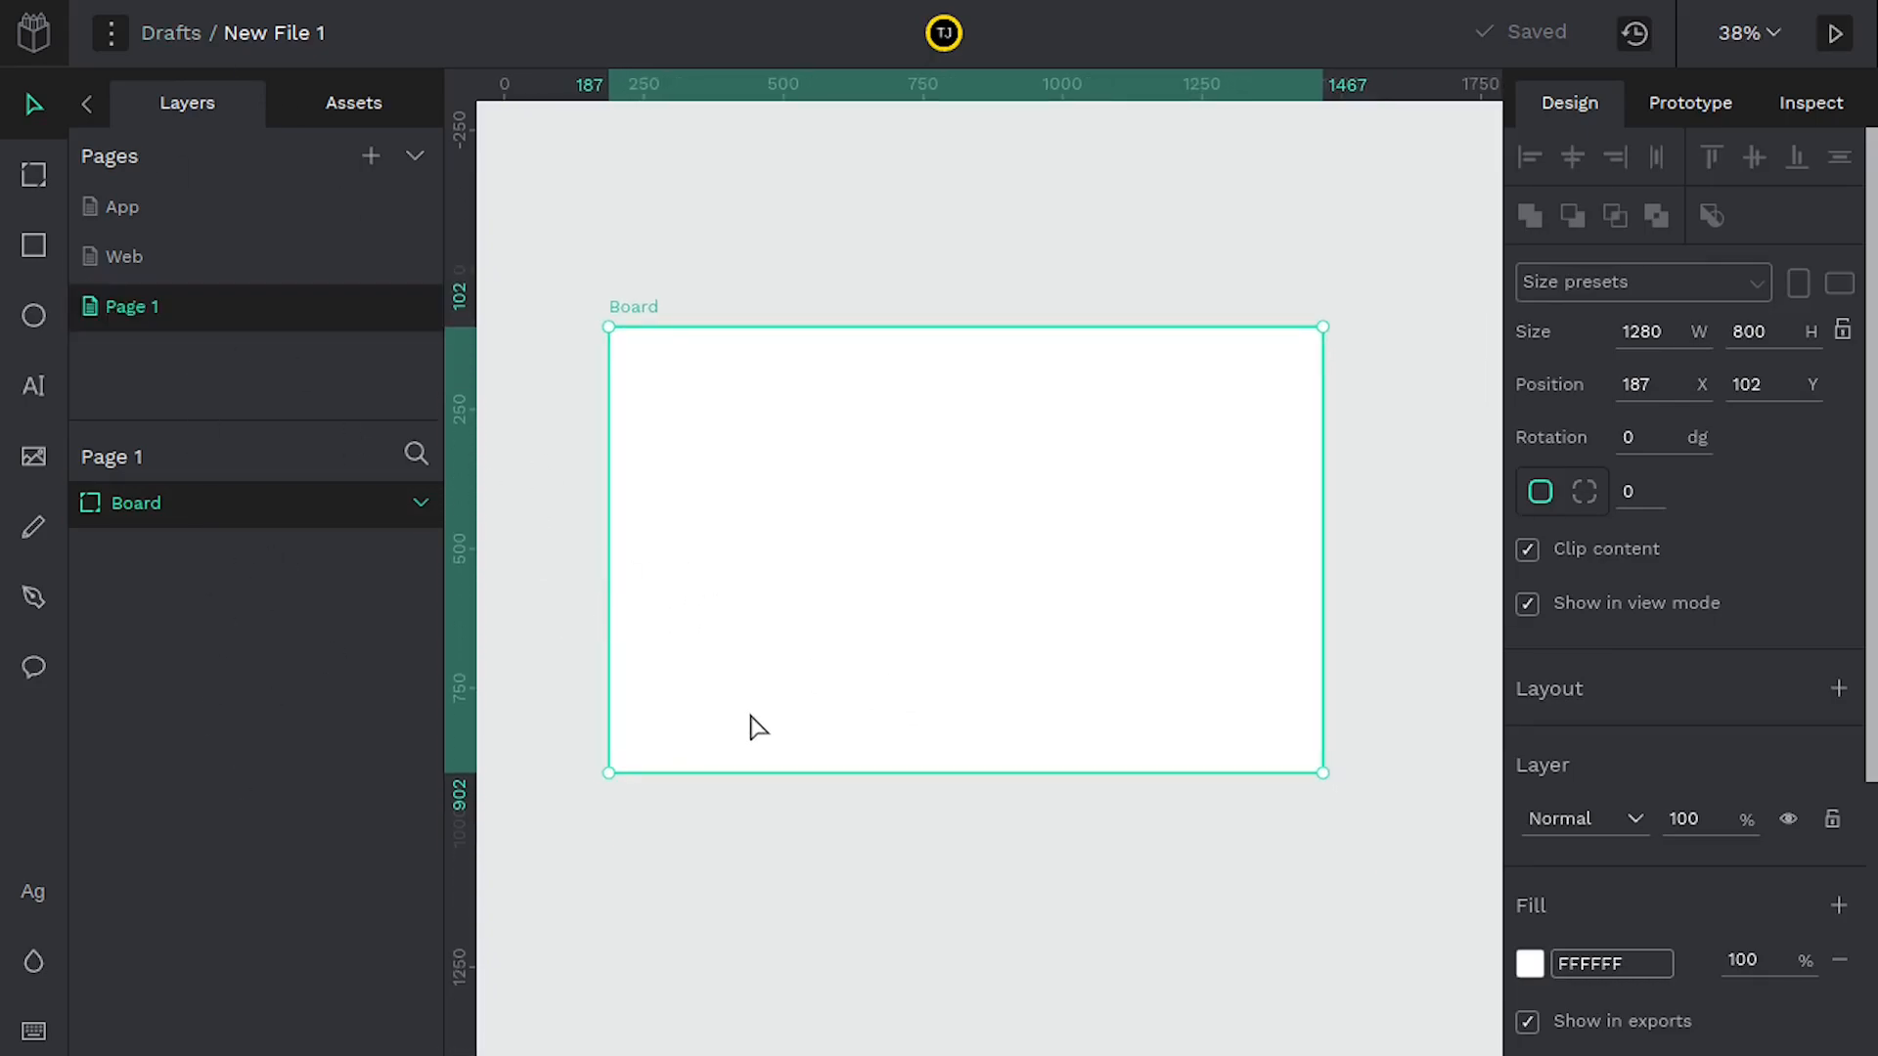
pyautogui.moveTo(872, 613); pyautogui.dragTo(884, 636)
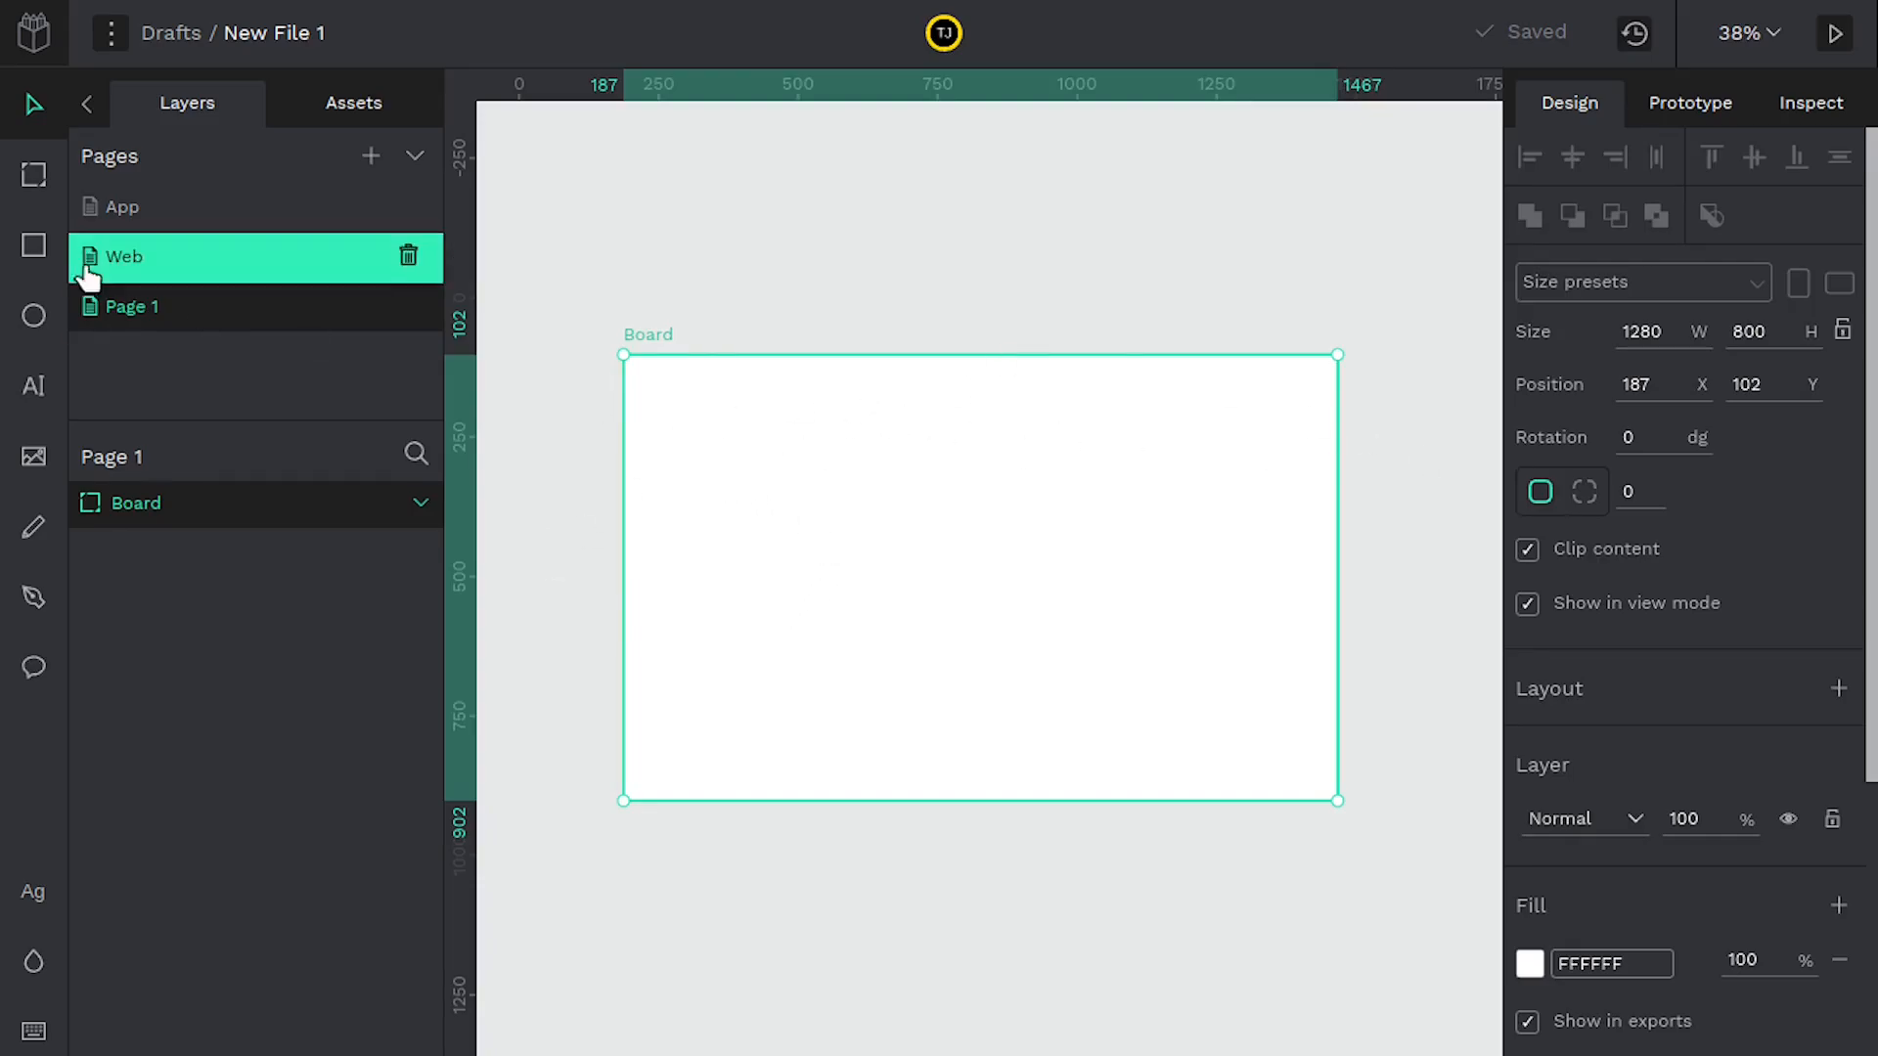
# Add the text "BlueHeeler" near the board's upper-left corner
pyautogui.click(33, 385)
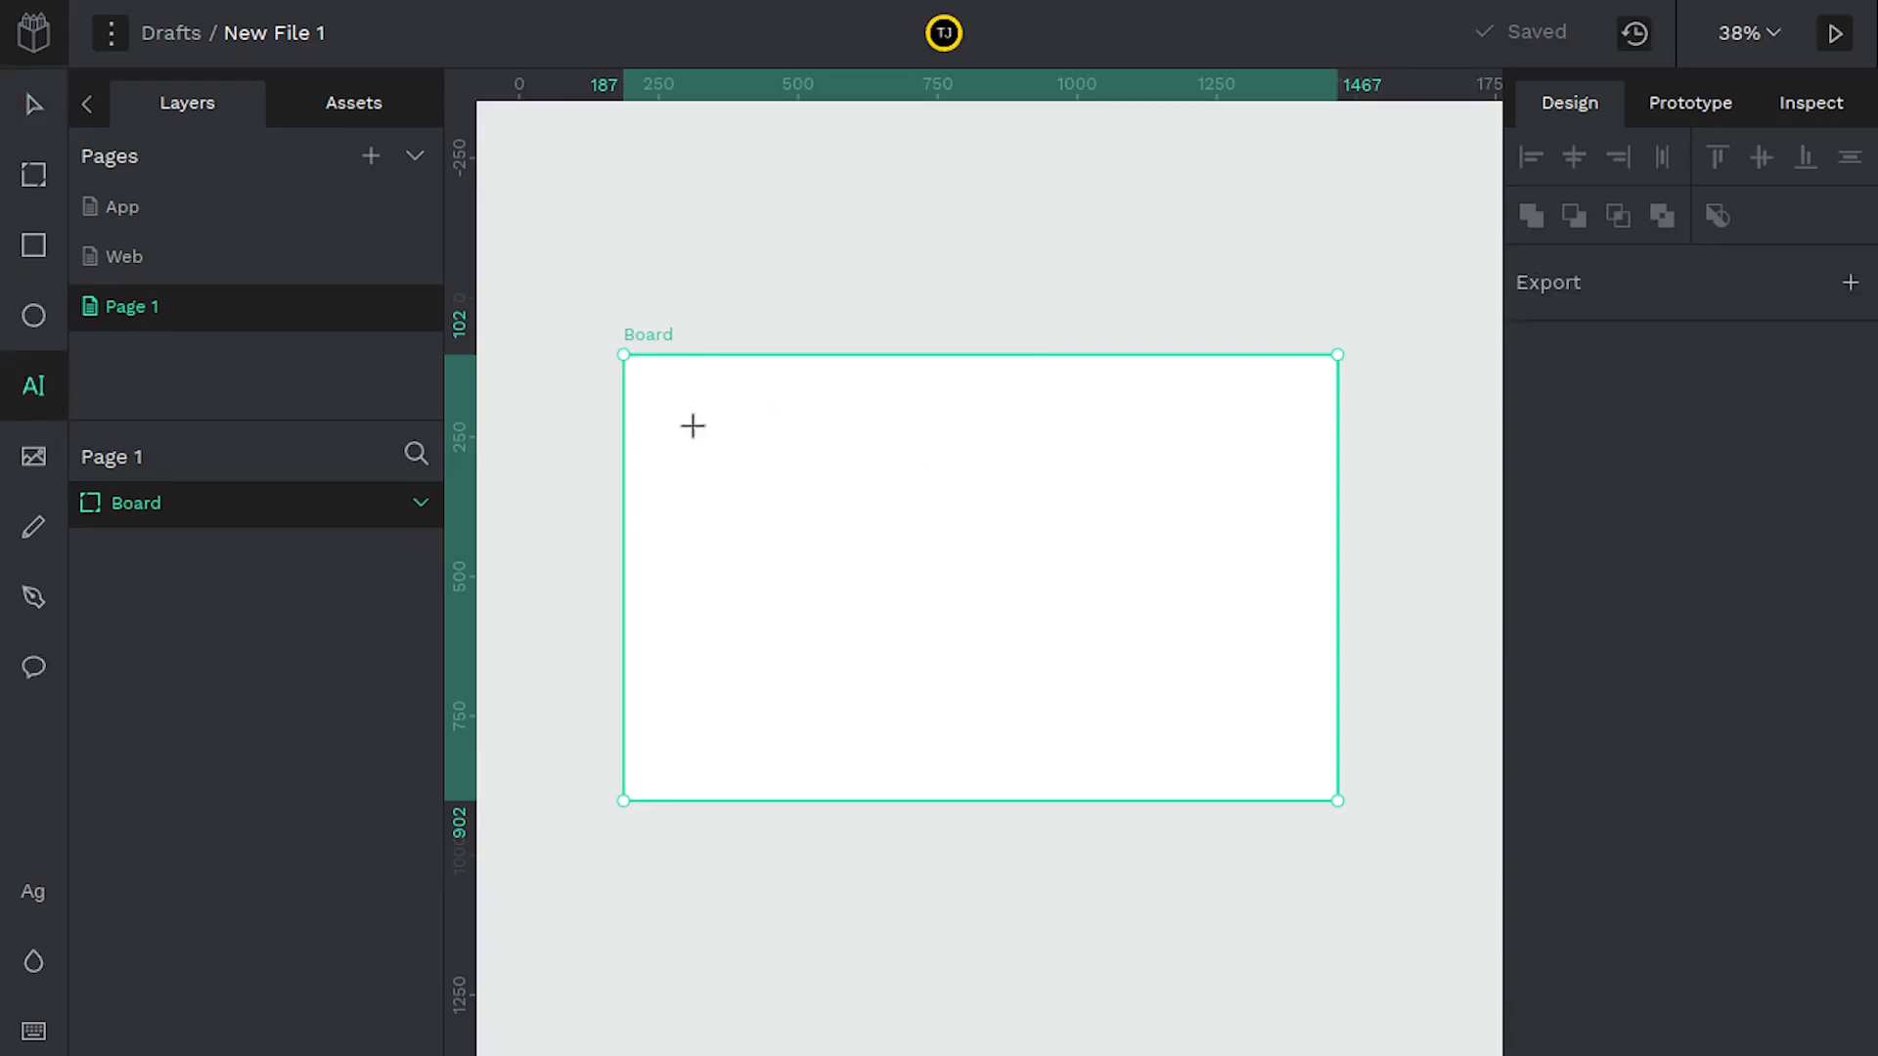
pyautogui.scroll(8, 779, 407)
pyautogui.scroll(4, 731, 367)
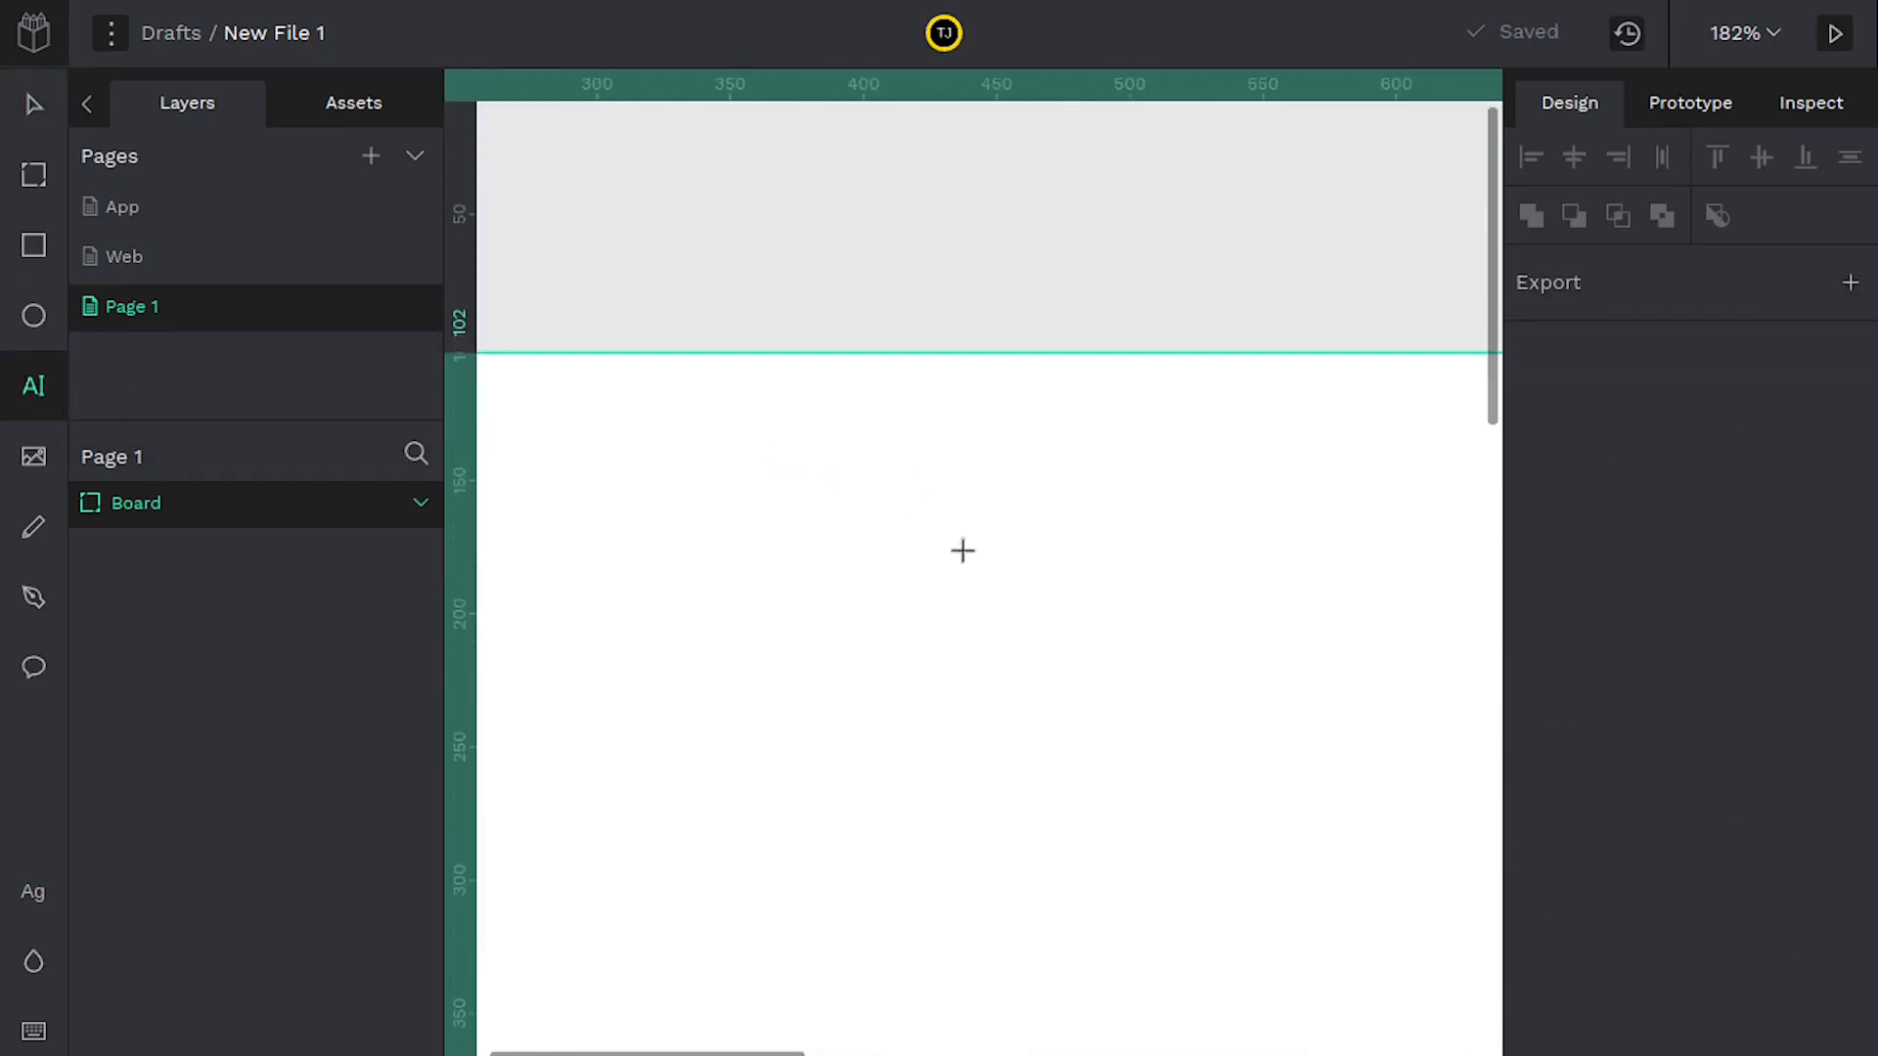
pyautogui.click(687, 461)
pyautogui.write('BlueHeeler')
pyautogui.press('Escape')
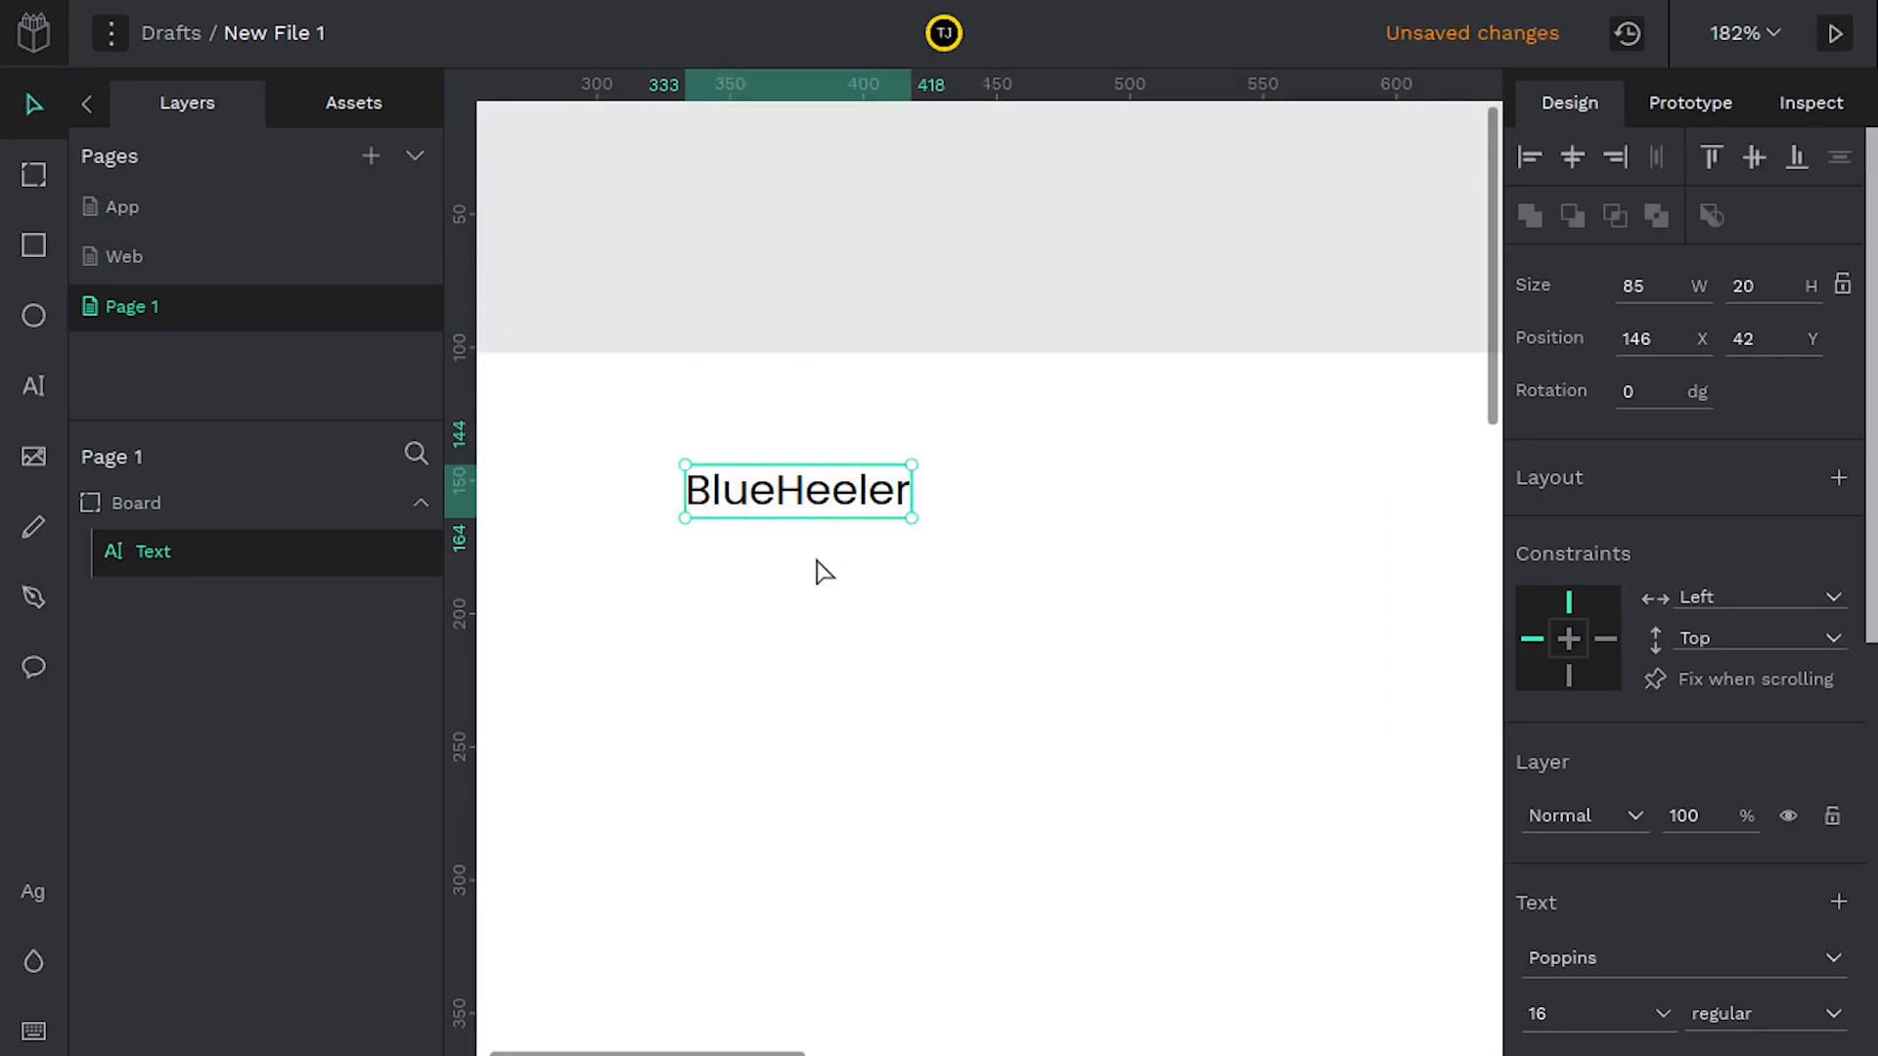
# Look through the text formatting settings and the font list for the BlueHeeler text
pyautogui.moveTo(717, 466); pyautogui.dragTo(779, 509)
pyautogui.doubleClick(787, 509)
pyautogui.press('Escape')
pyautogui.scroll(-5, 1653, 685)
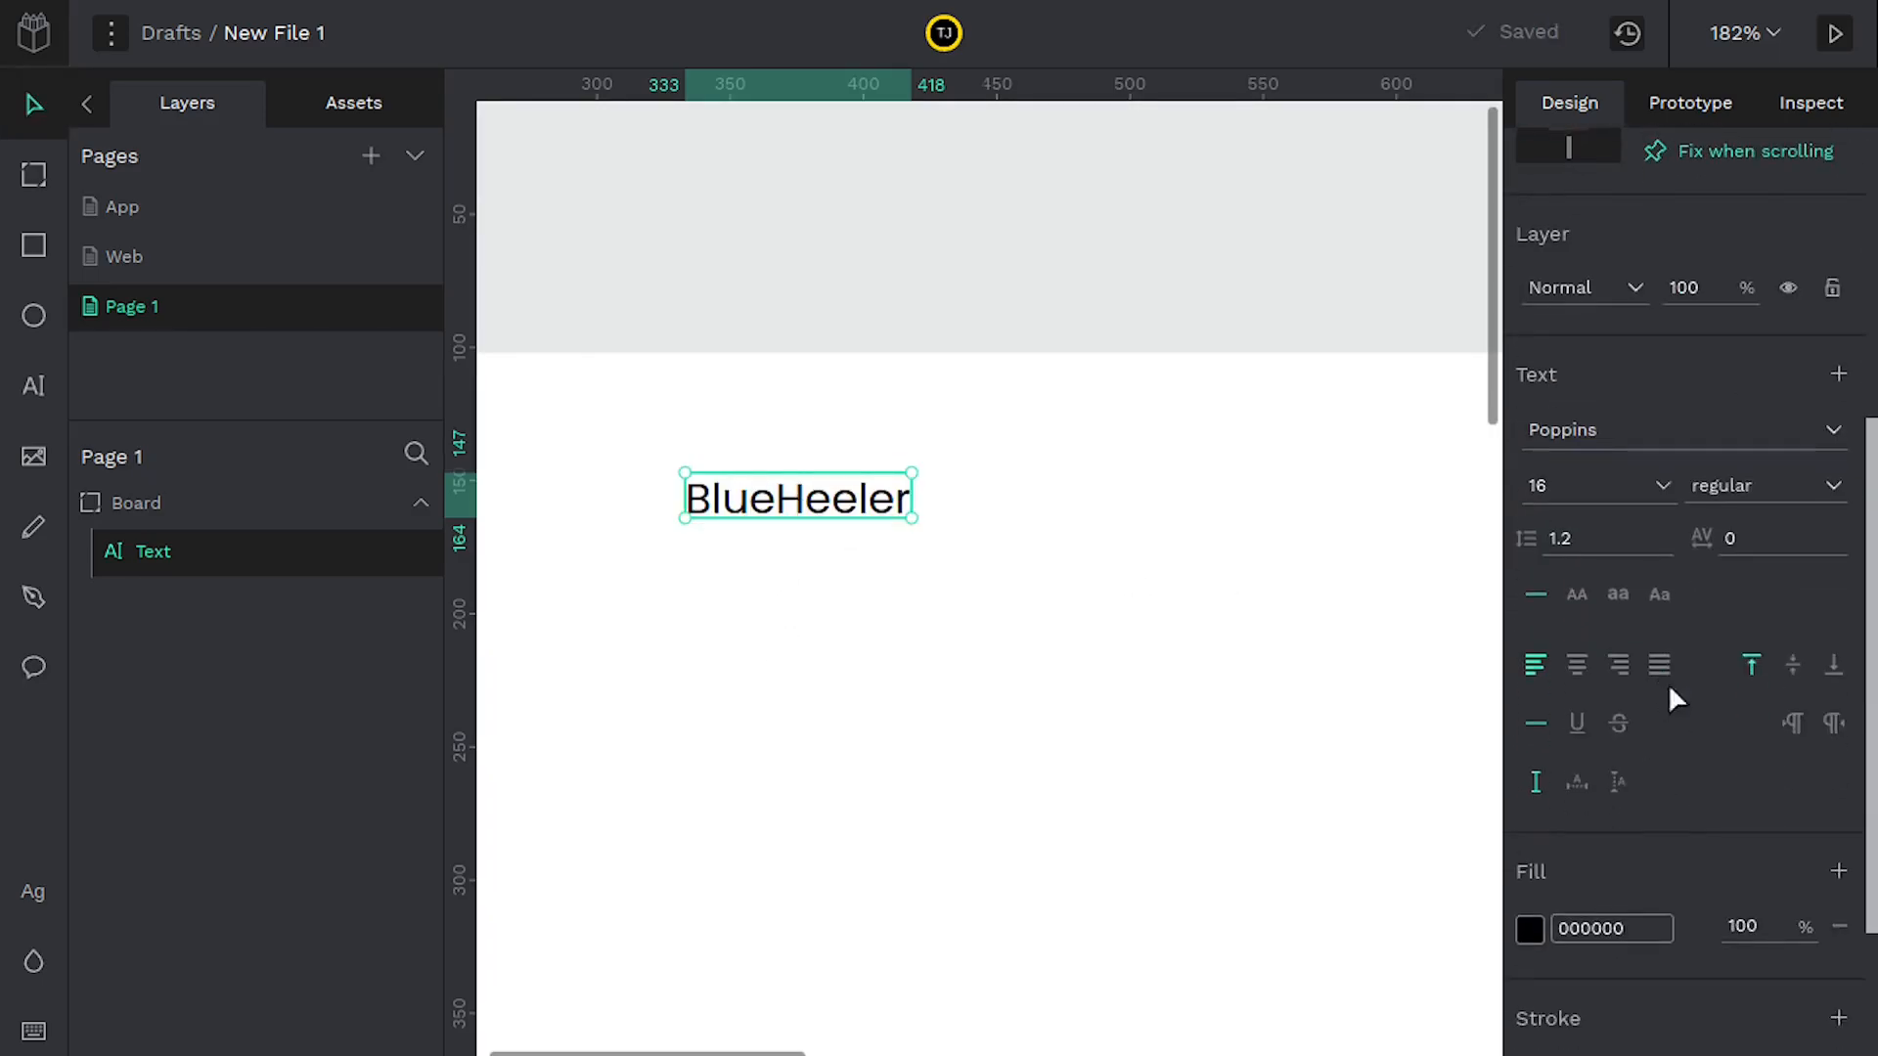
pyautogui.click(1564, 430)
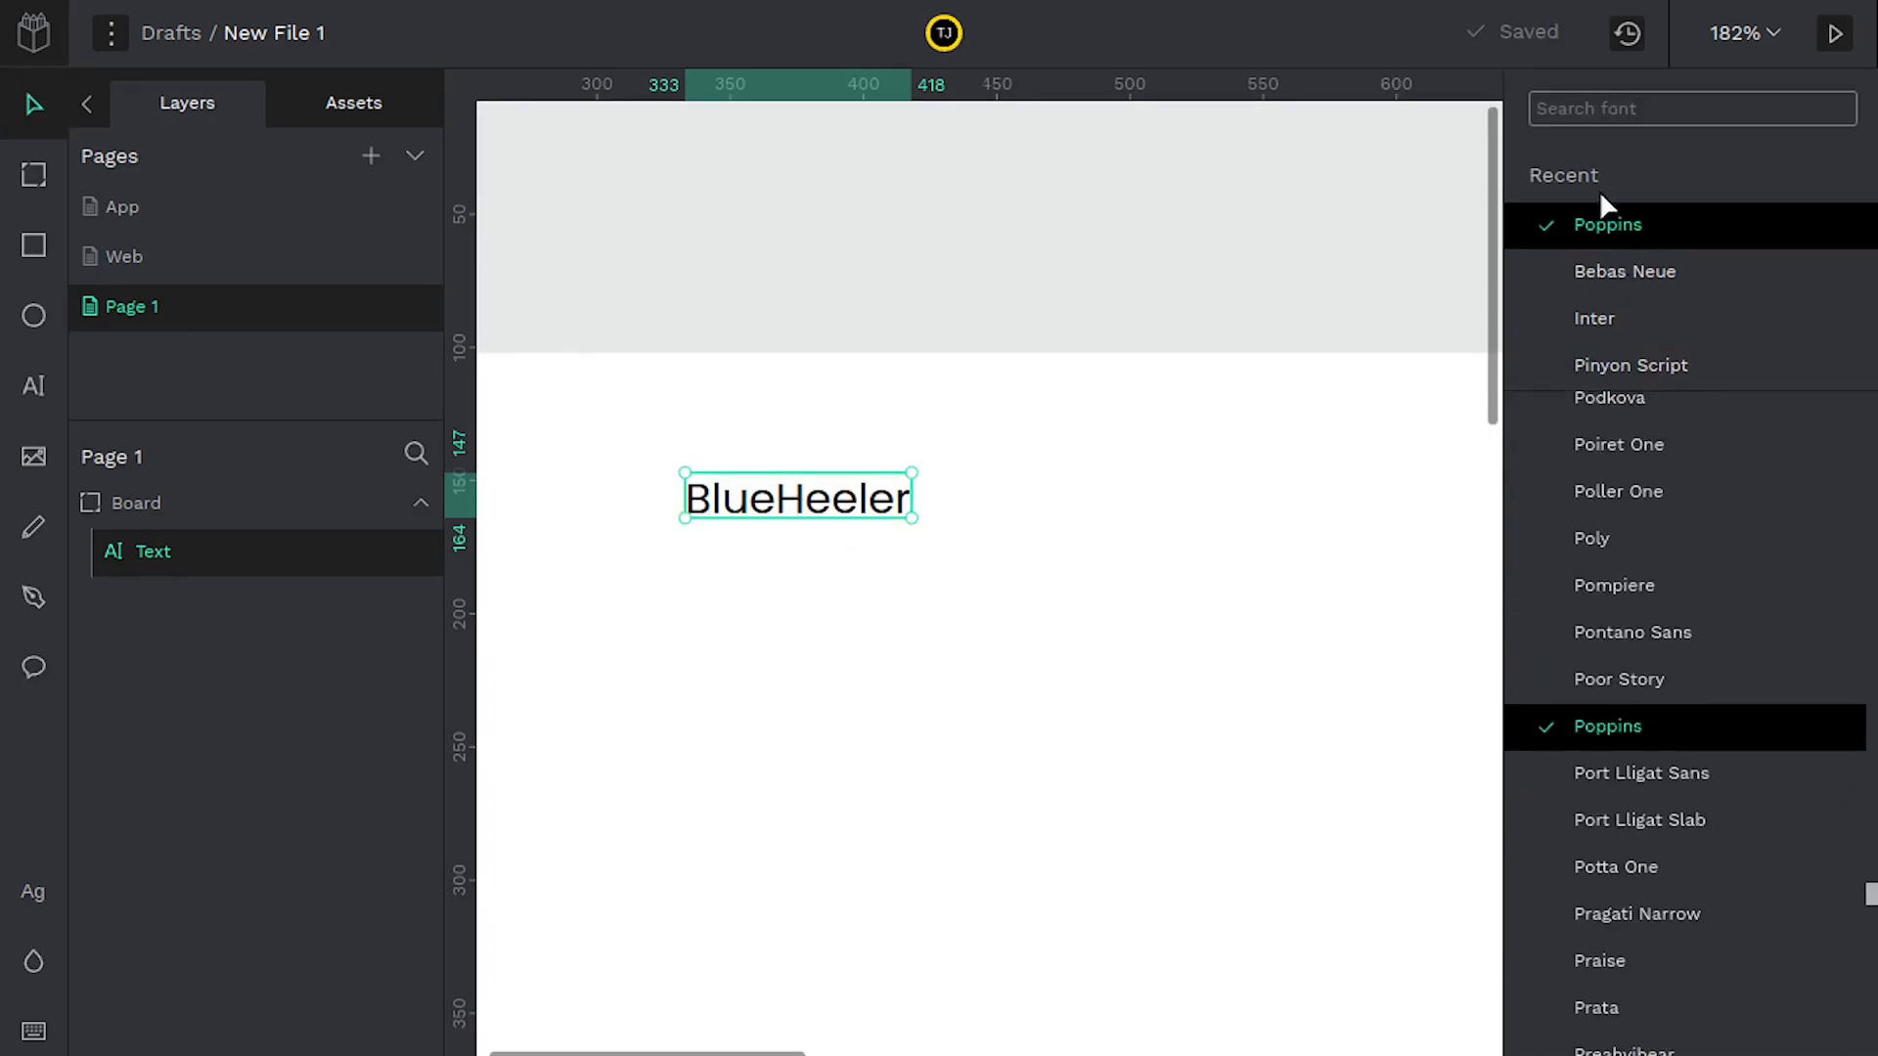
pyautogui.click(769, 577)
pyautogui.click(779, 499)
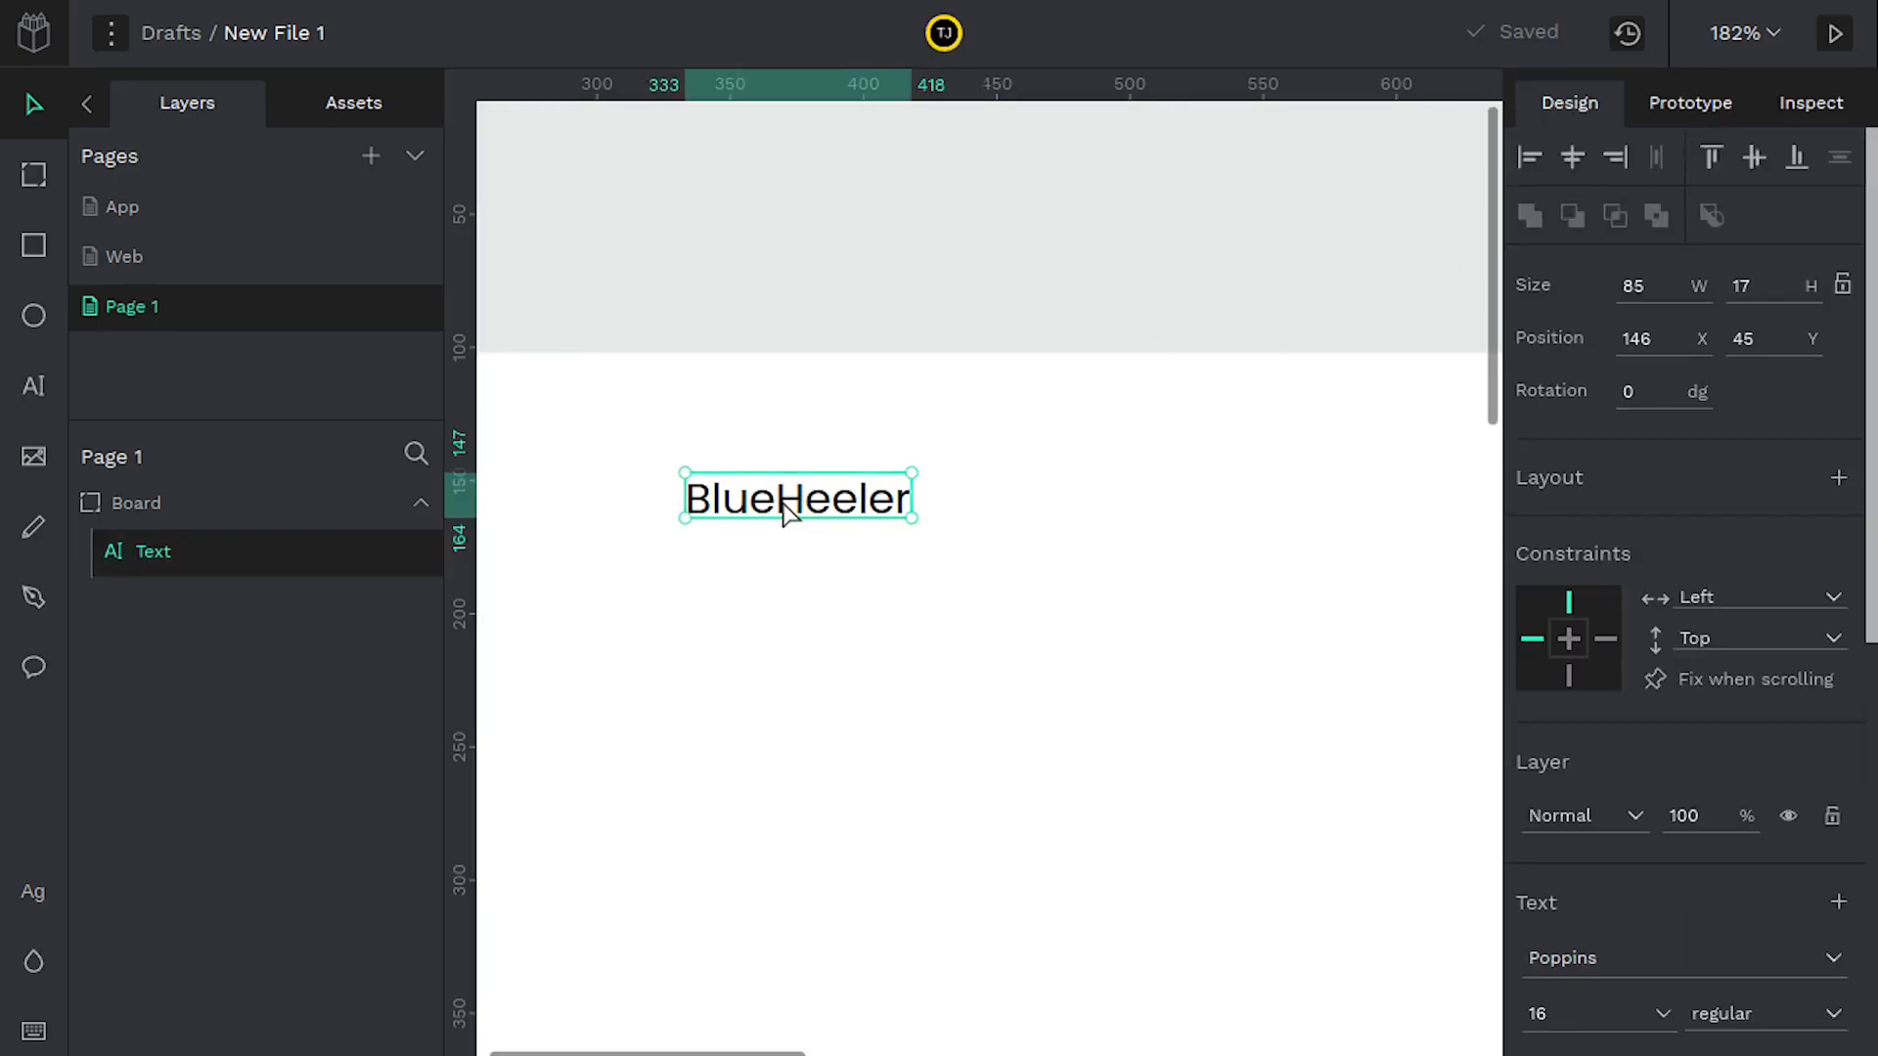
# Set the font weight of only the "Heeler" part of the BlueHeeler text to 900
pyautogui.doubleClick(779, 499)
pyautogui.click(775, 499)
pyautogui.doubleClick(778, 499)
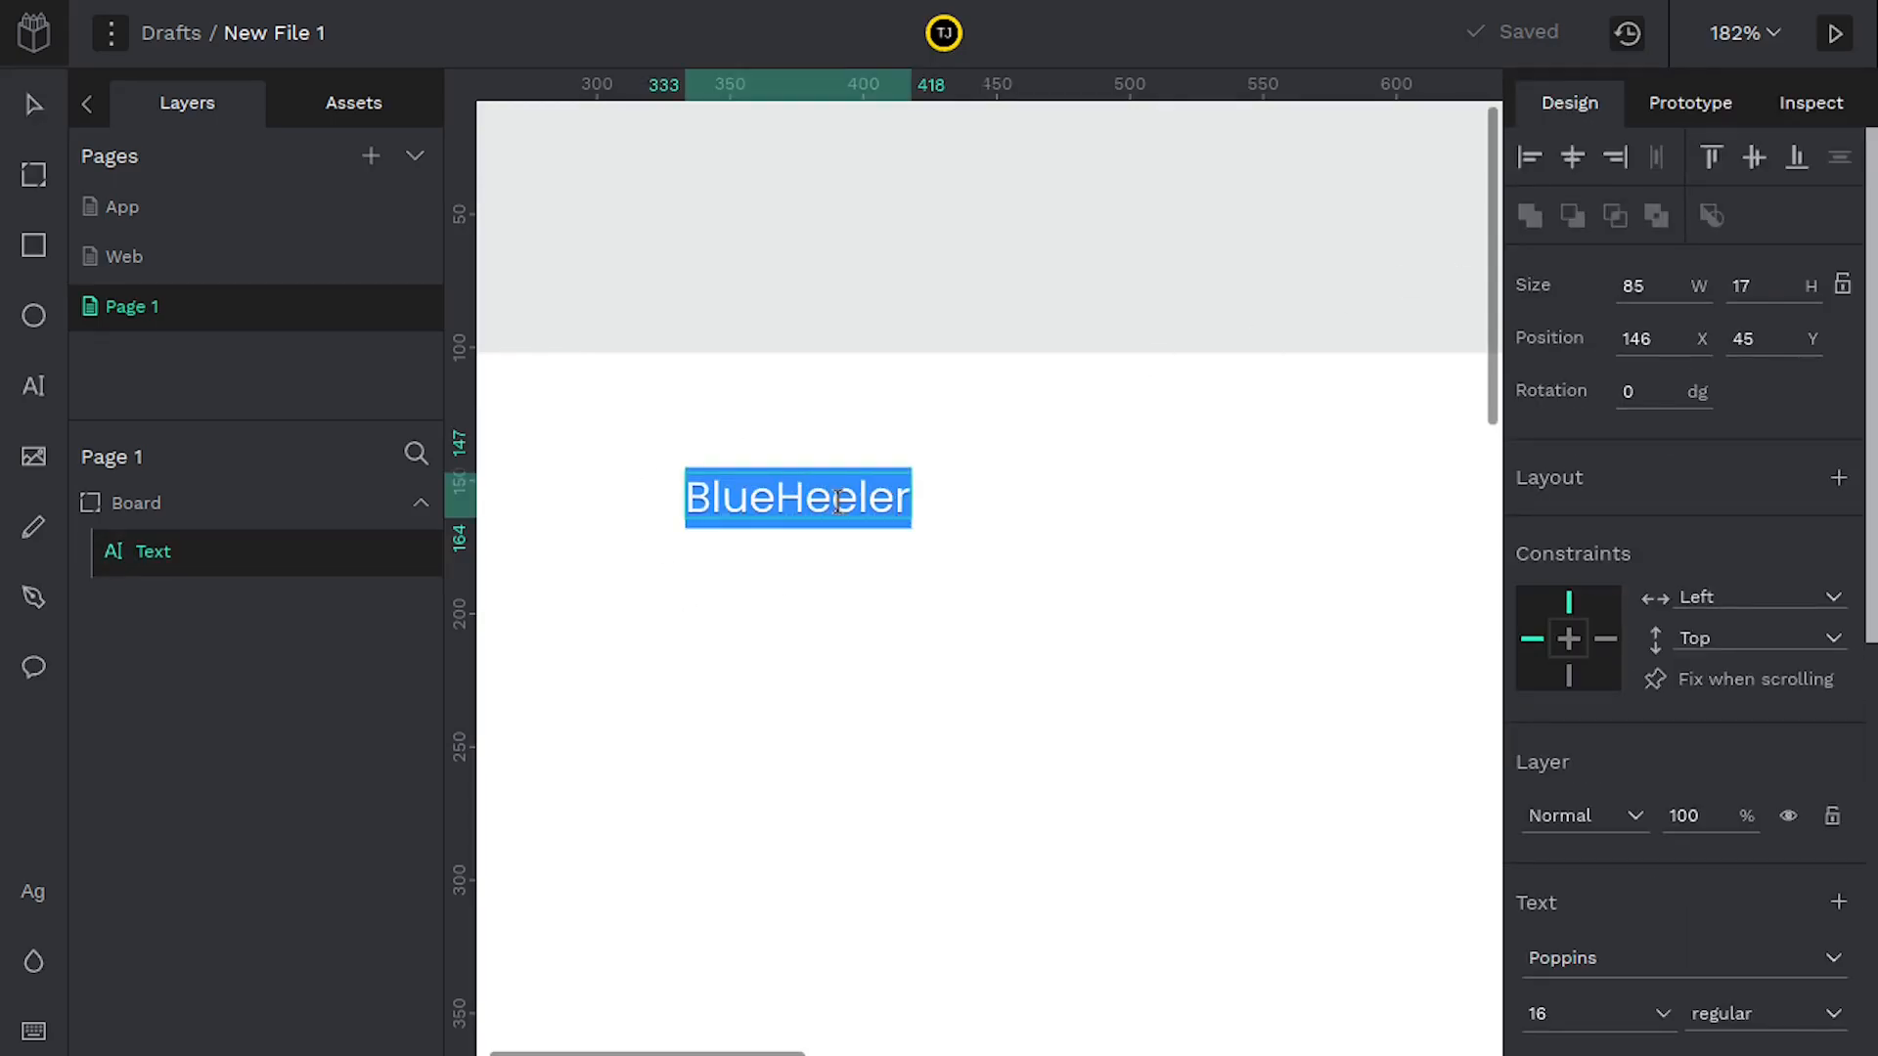
pyautogui.click(777, 499)
pyautogui.moveTo(777, 499); pyautogui.dragTo(919, 515)
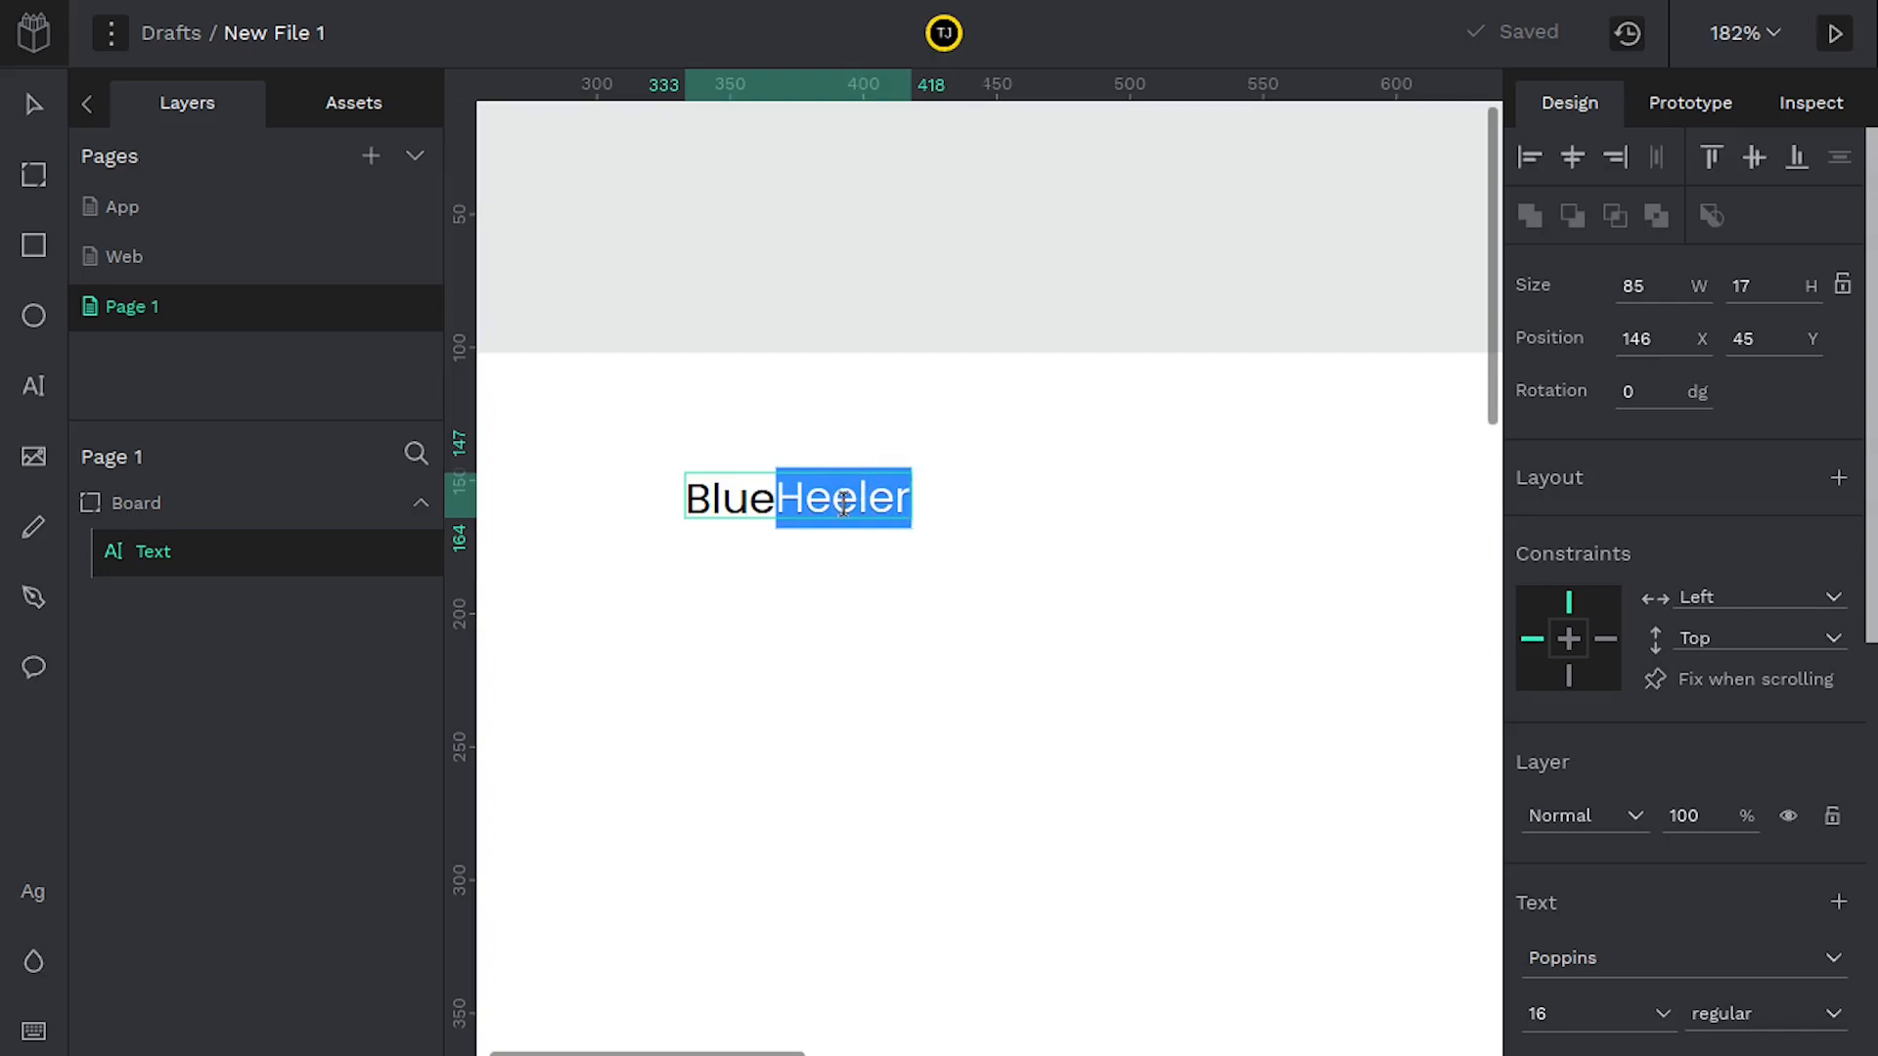
pyautogui.scroll(-7, 1731, 636)
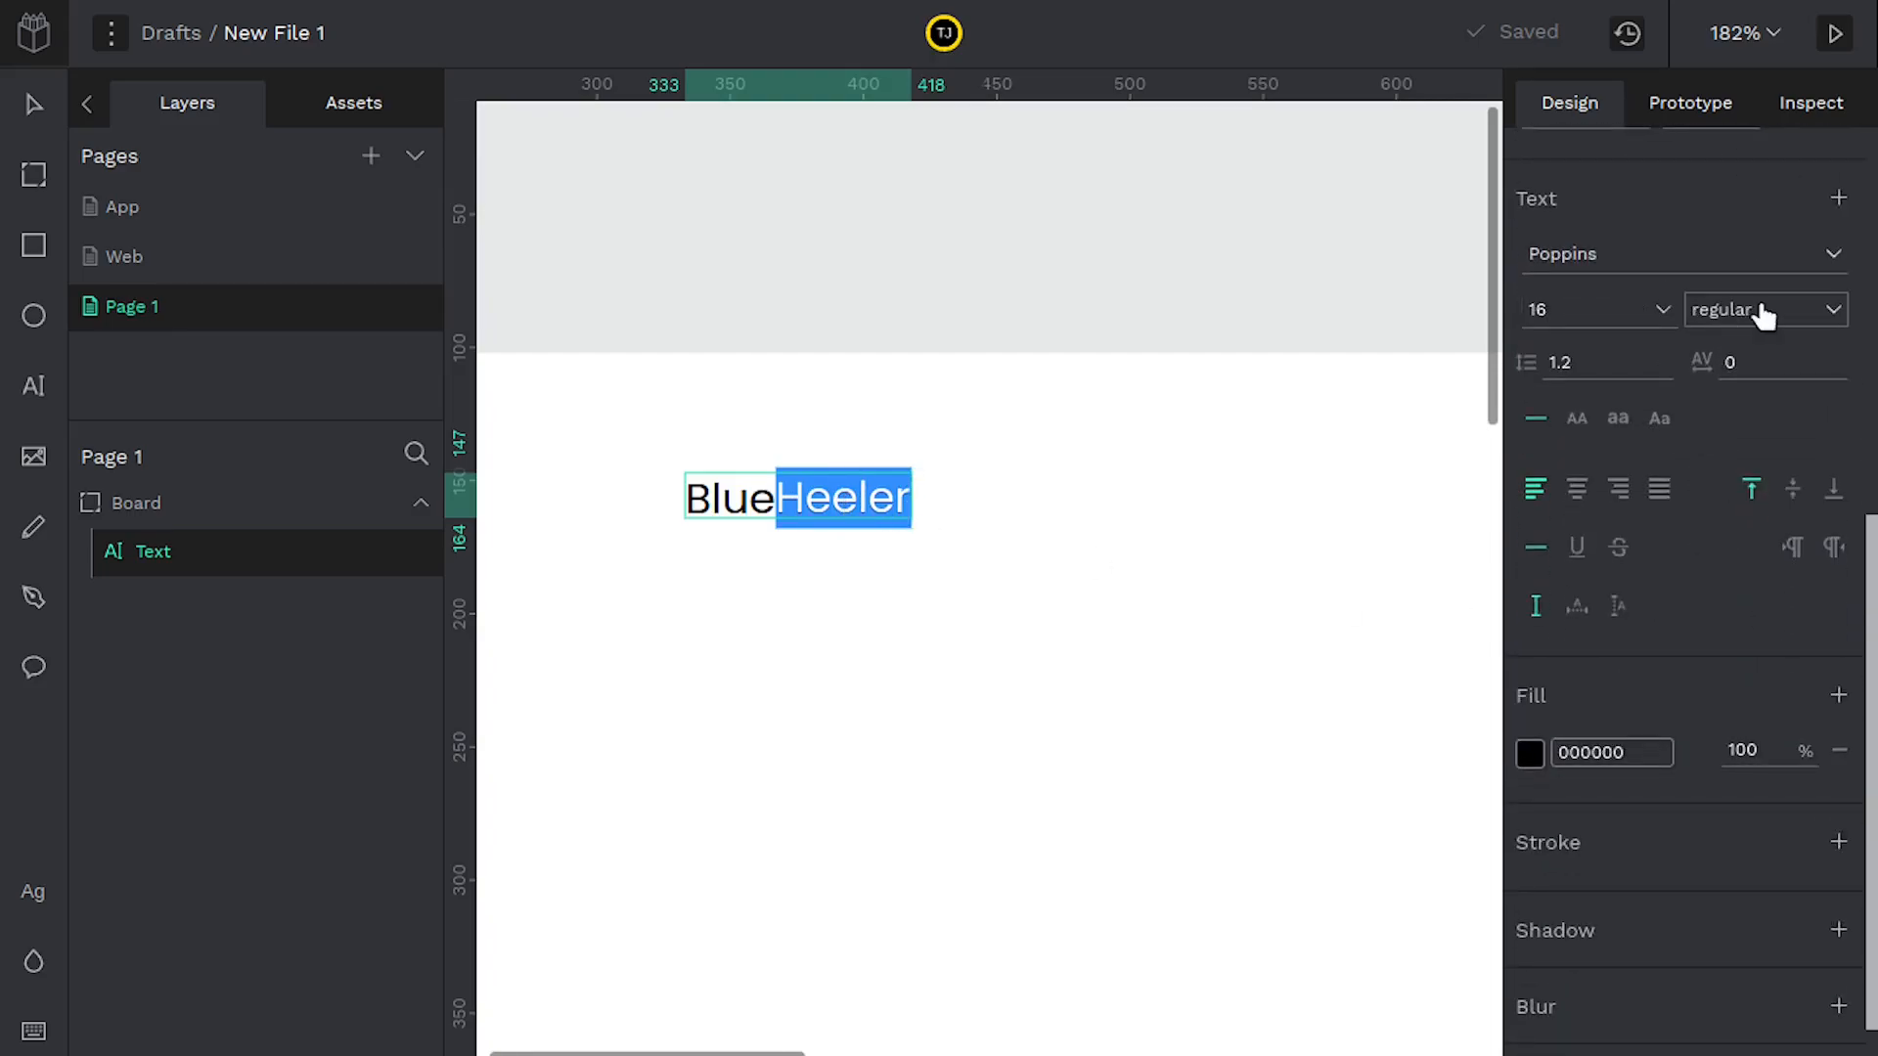
pyautogui.click(1763, 310)
pyautogui.click(1721, 698)
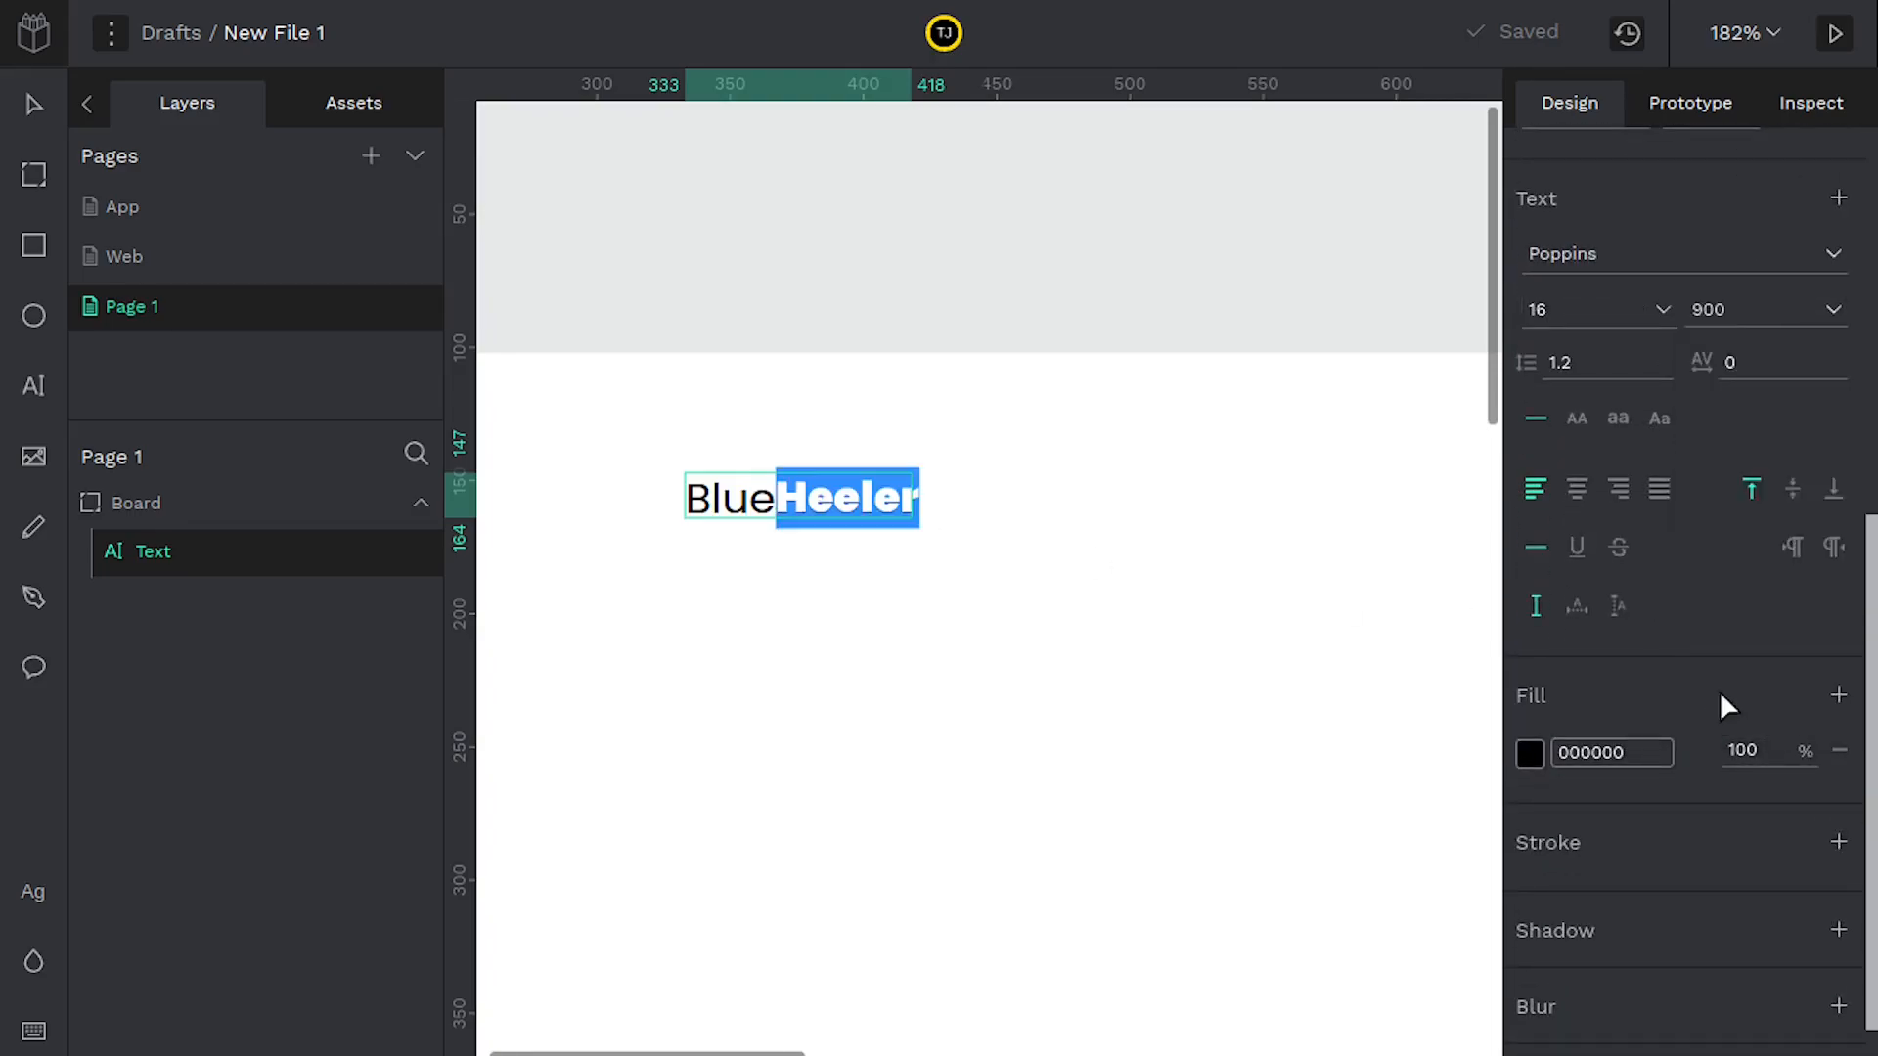
pyautogui.press('Escape')
# Move the BlueHeeler logo text closer to the board's upper-left corner
pyautogui.moveTo(701, 560); pyautogui.dragTo(792, 583)
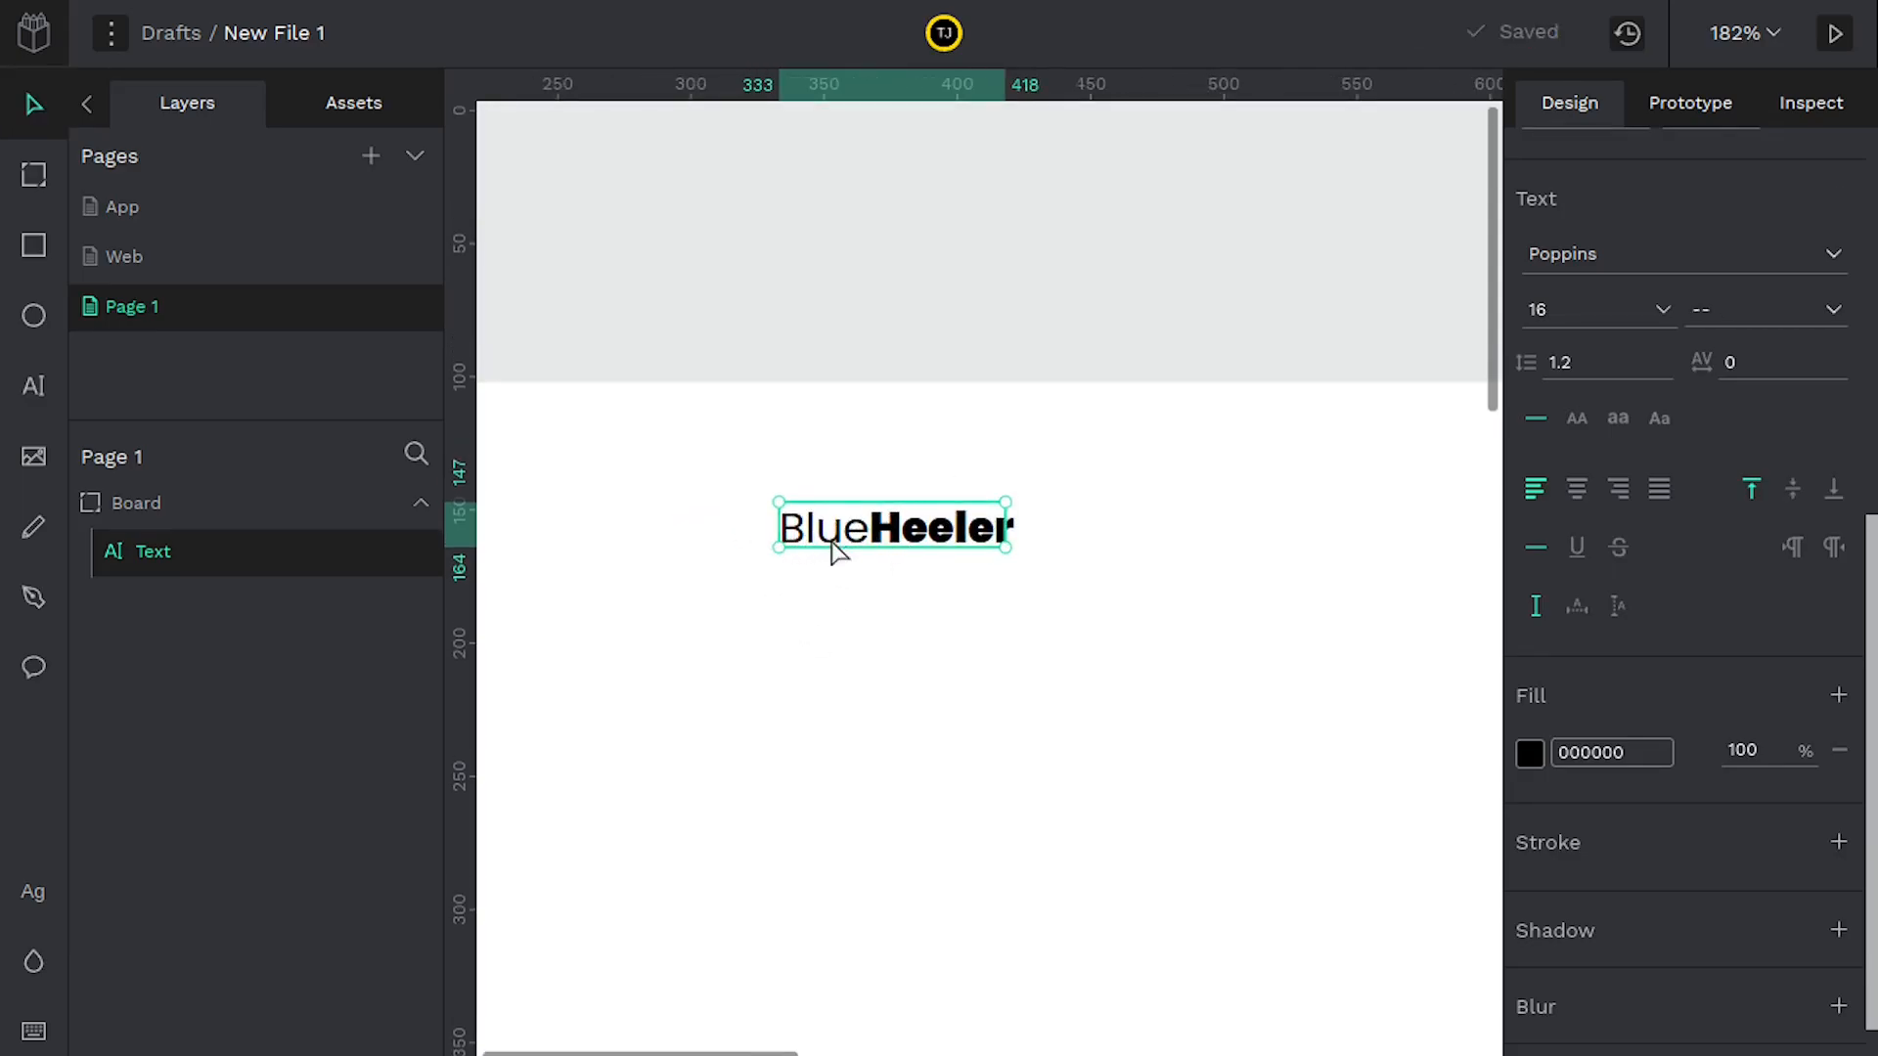
pyautogui.moveTo(824, 543); pyautogui.dragTo(697, 543)
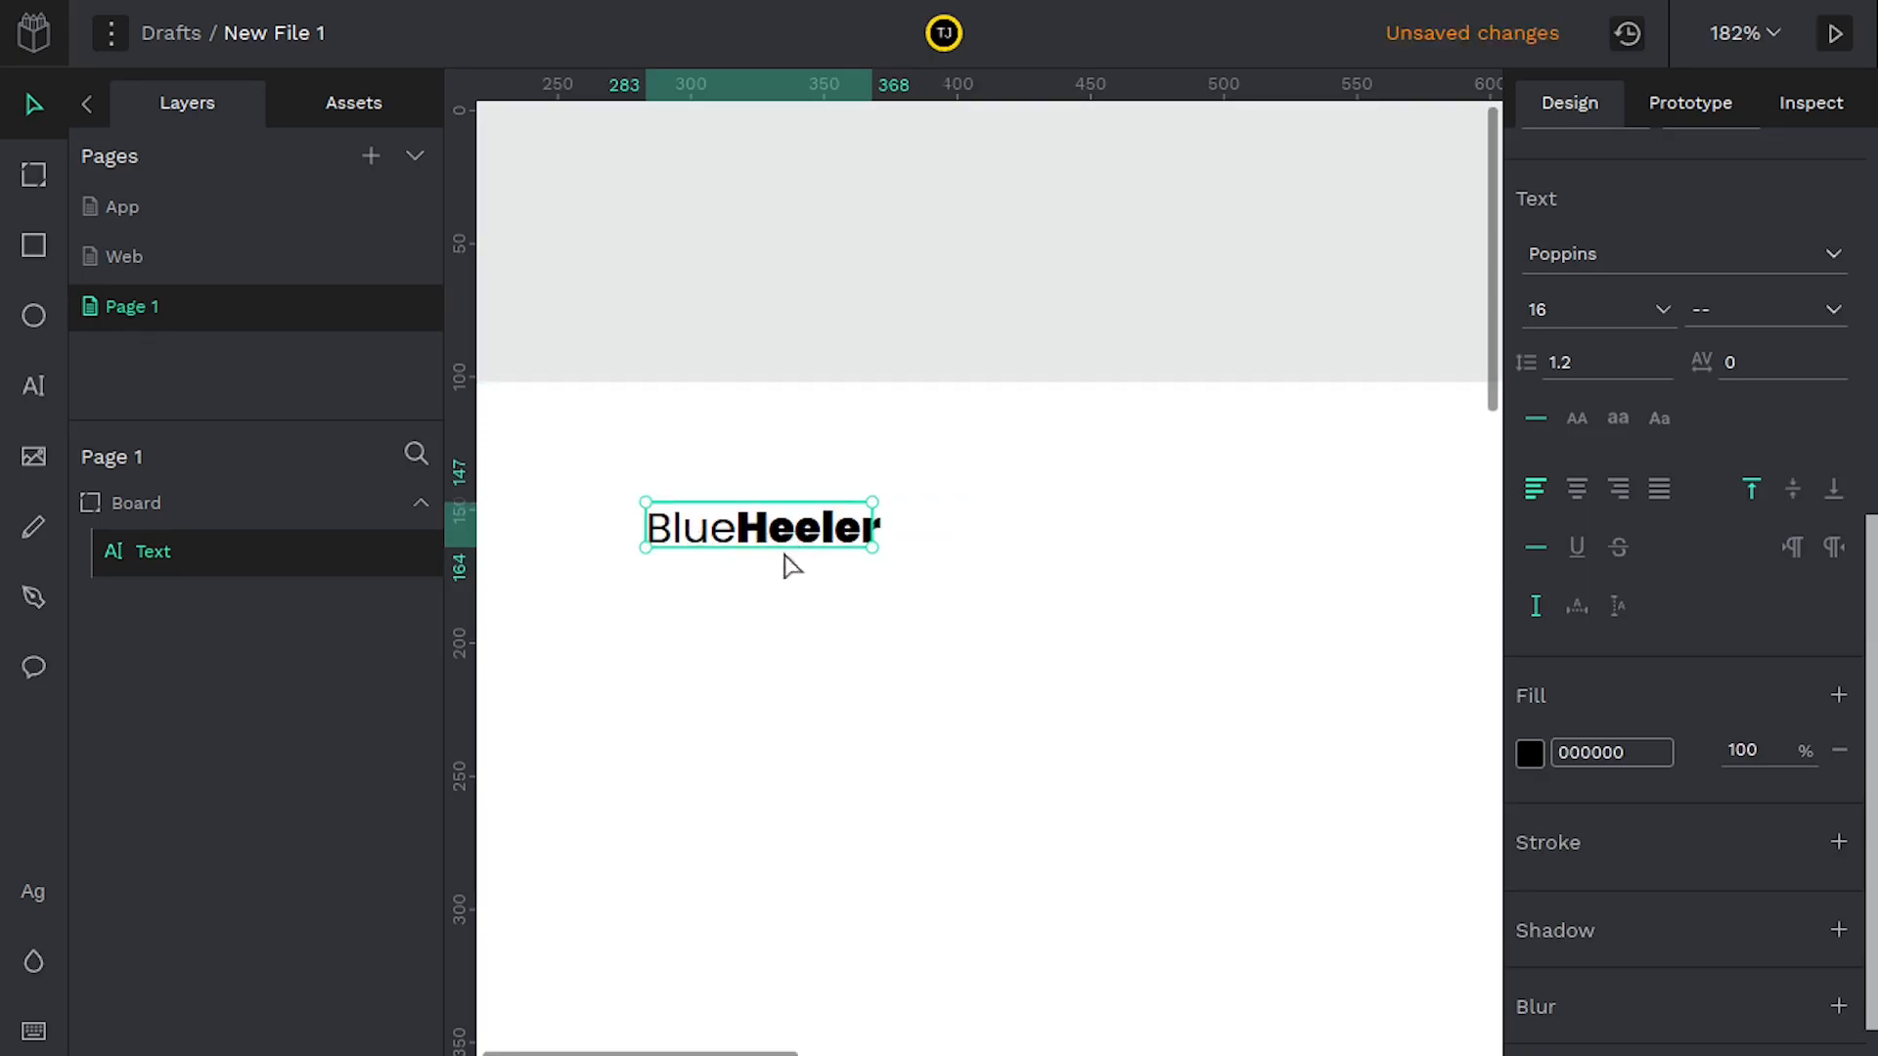
pyautogui.moveTo(760, 614); pyautogui.dragTo(977, 537)
pyautogui.moveTo(924, 452); pyautogui.dragTo(716, 367)
pyautogui.moveTo(890, 509); pyautogui.dragTo(826, 495)
pyautogui.click(683, 482)
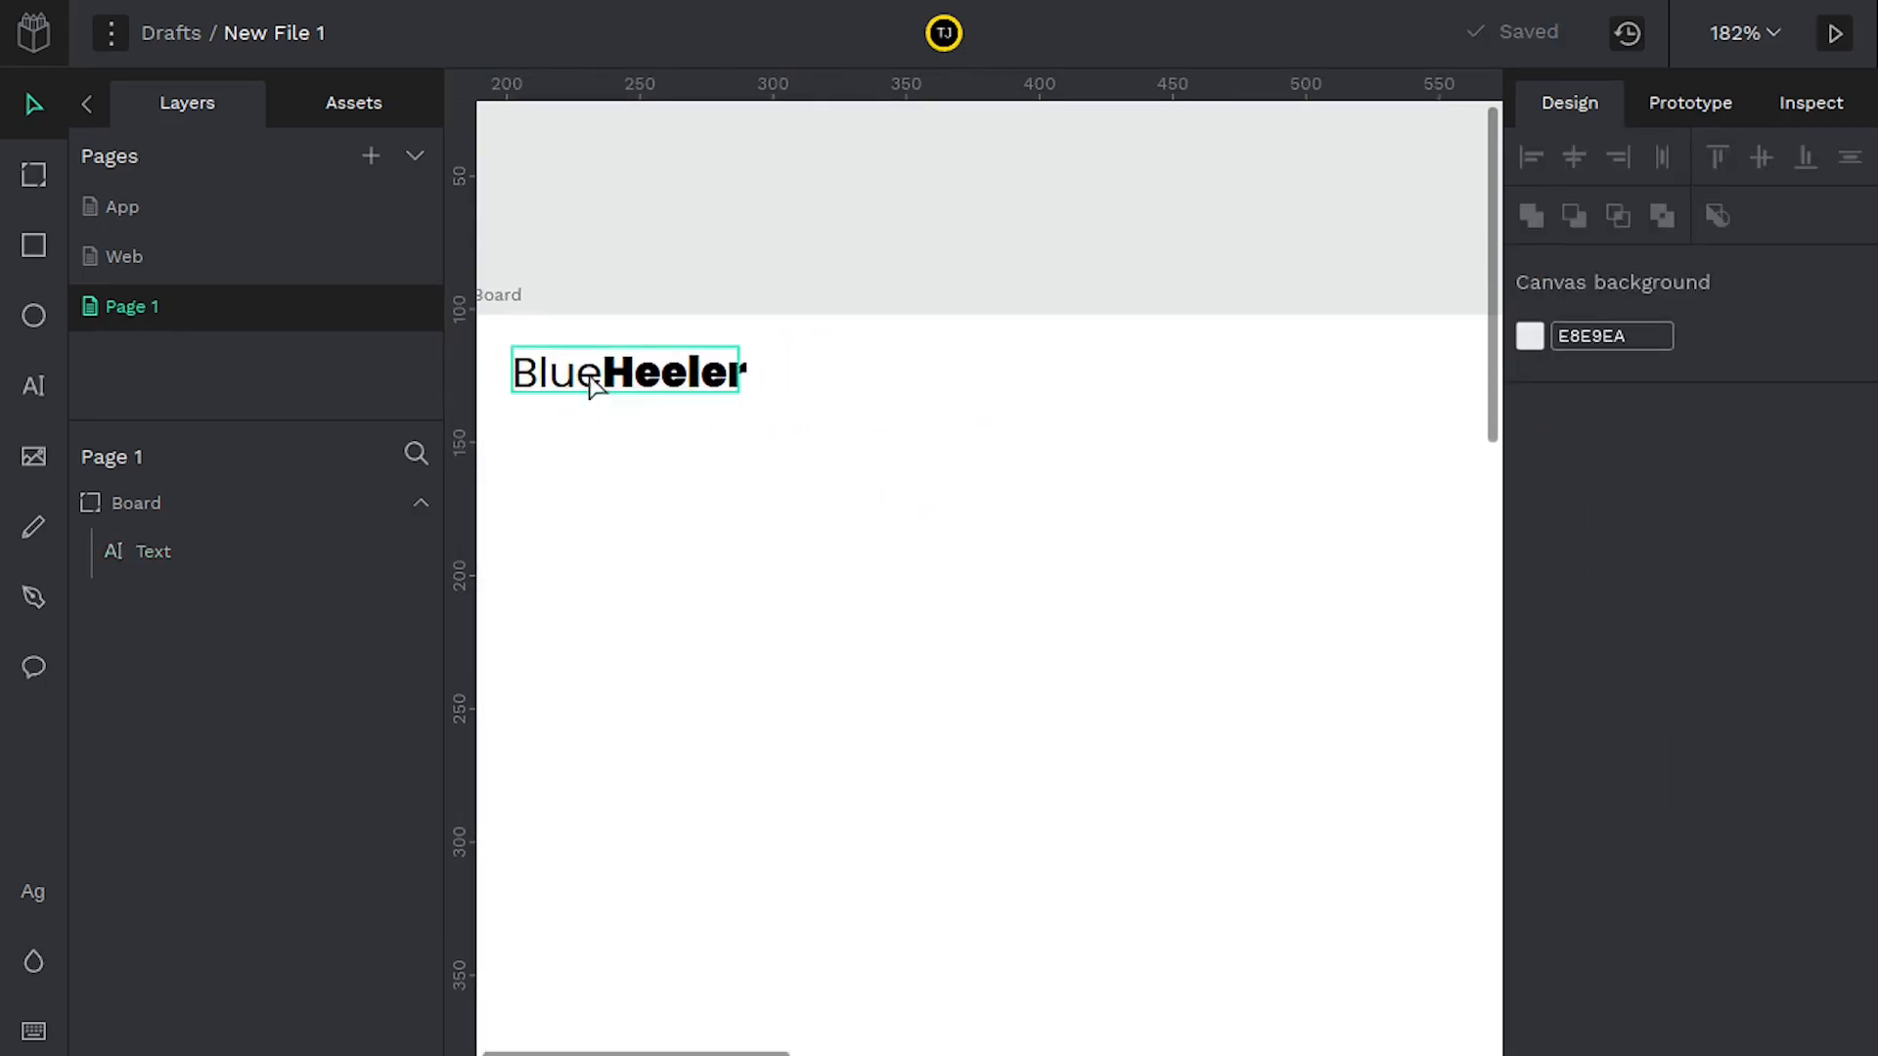
# Add the text "Home" to the right of the BlueHeeler logo, at about X 200, Y 22
pyautogui.click(33, 385)
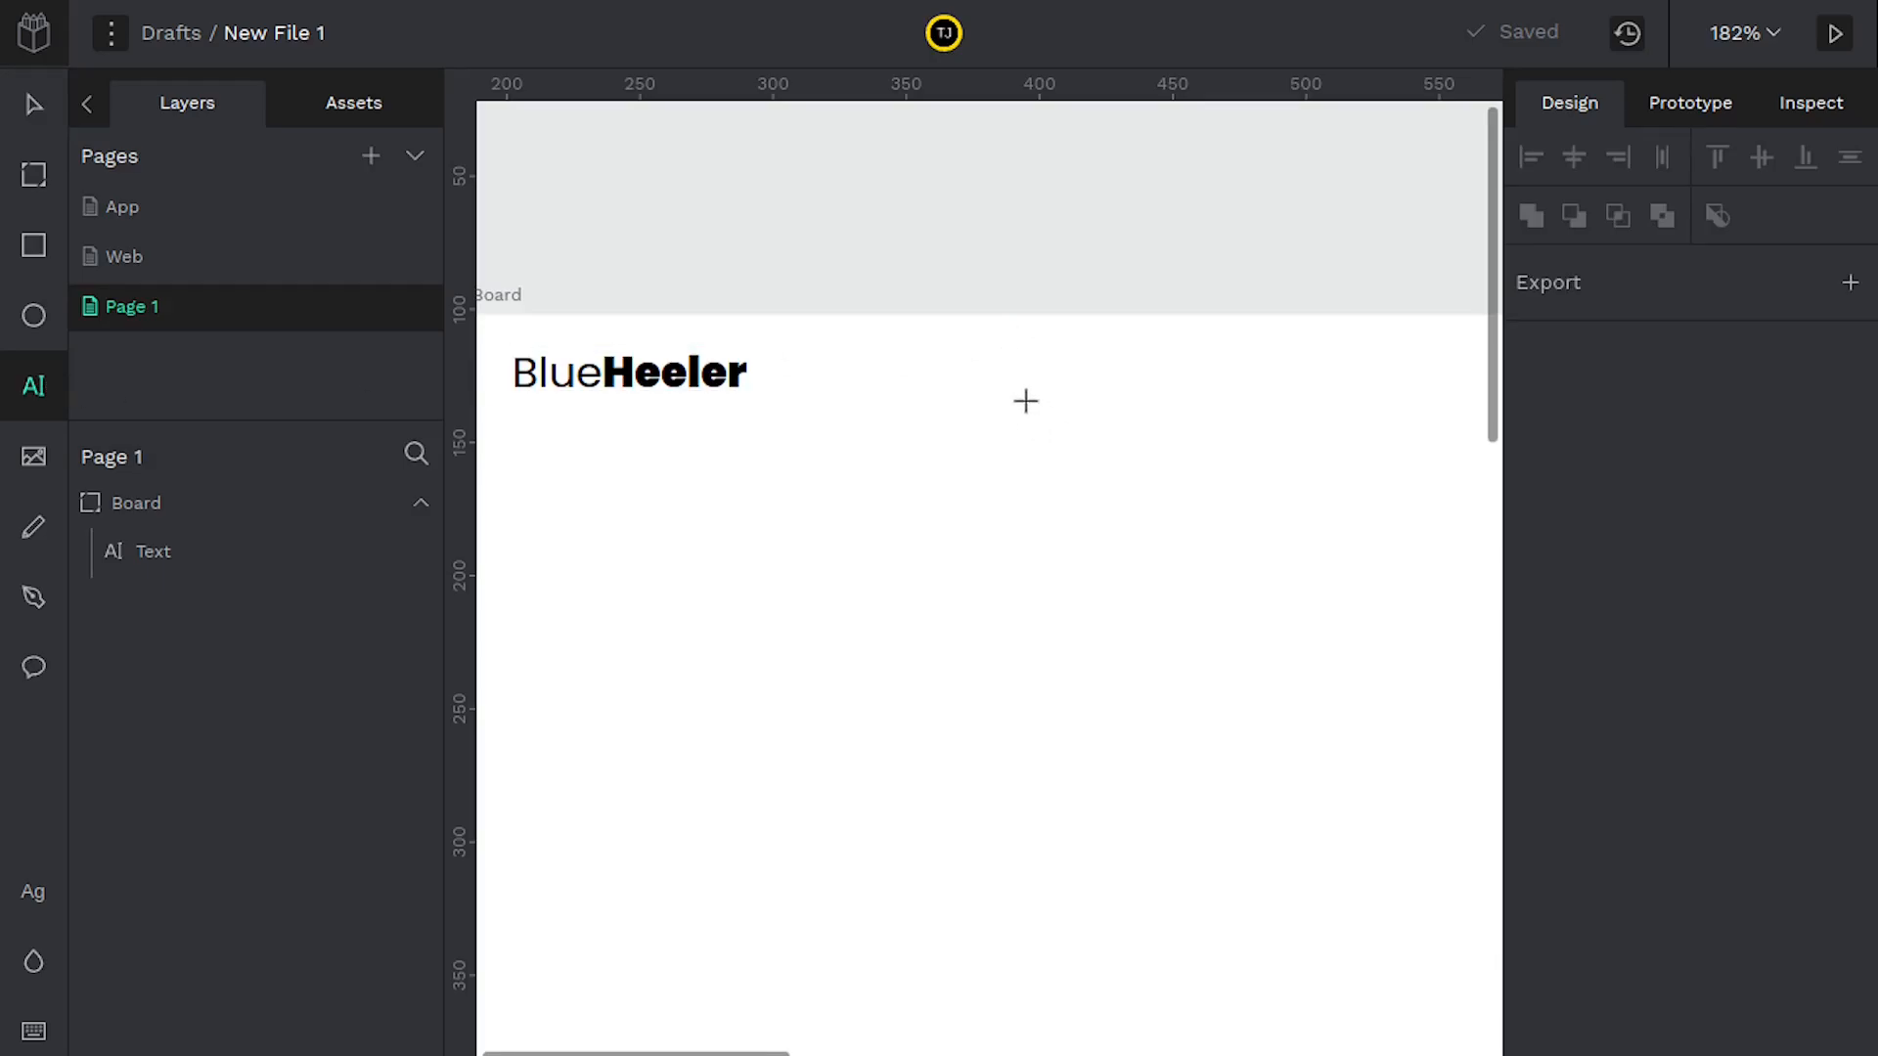
pyautogui.moveTo(960, 440); pyautogui.dragTo(730, 461)
pyautogui.click(775, 396)
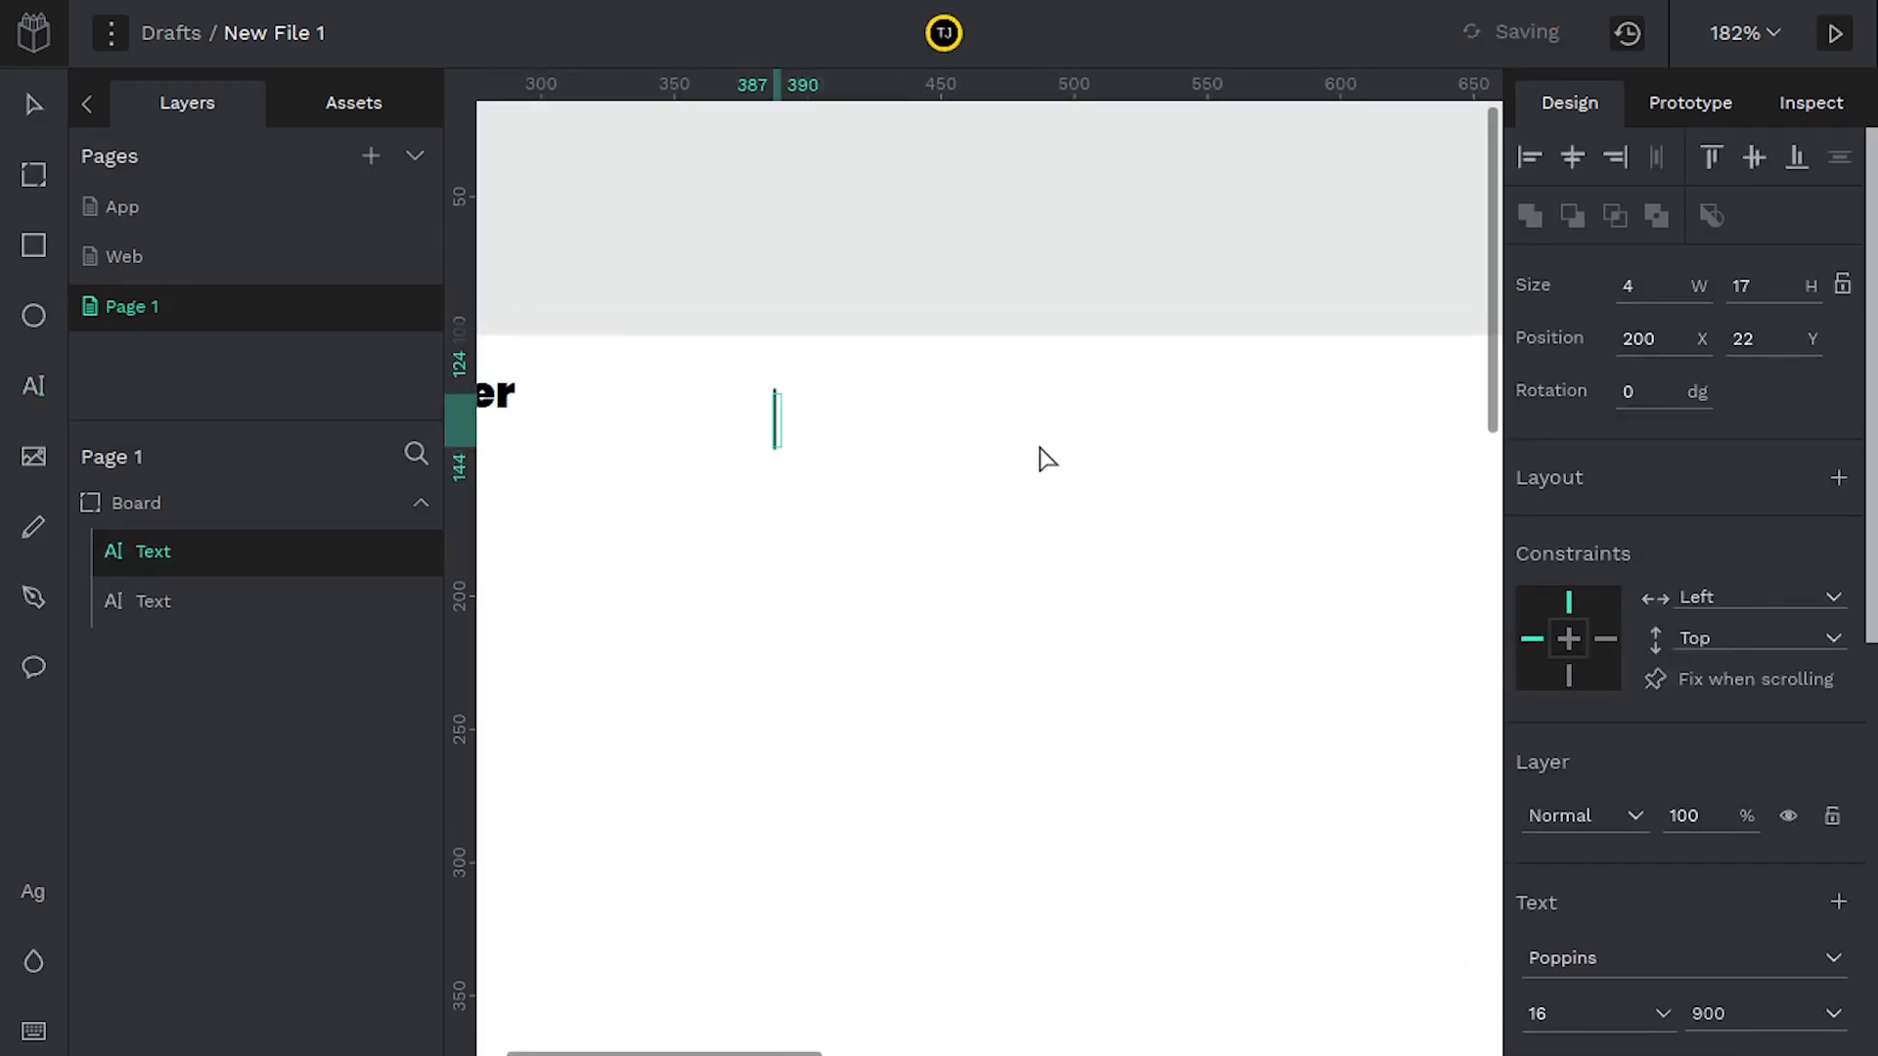
pyautogui.write('Home')
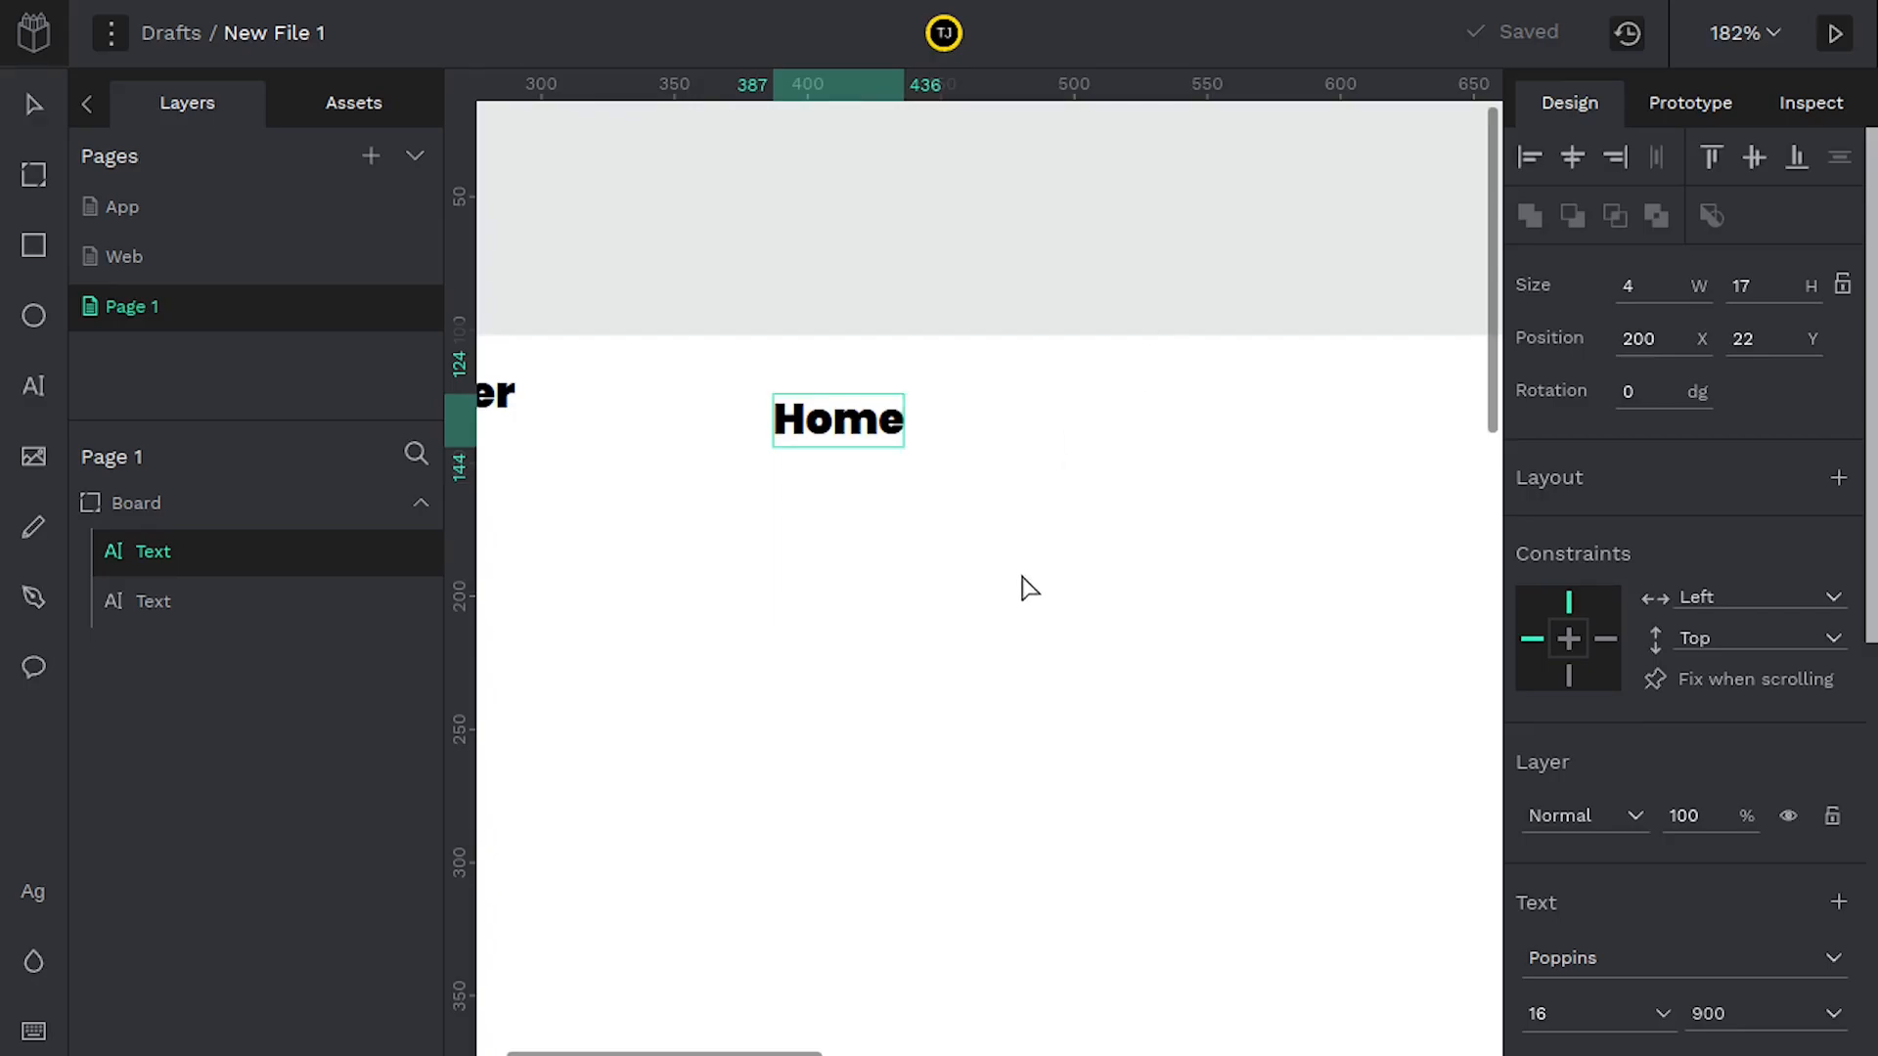
pyautogui.press('Escape')
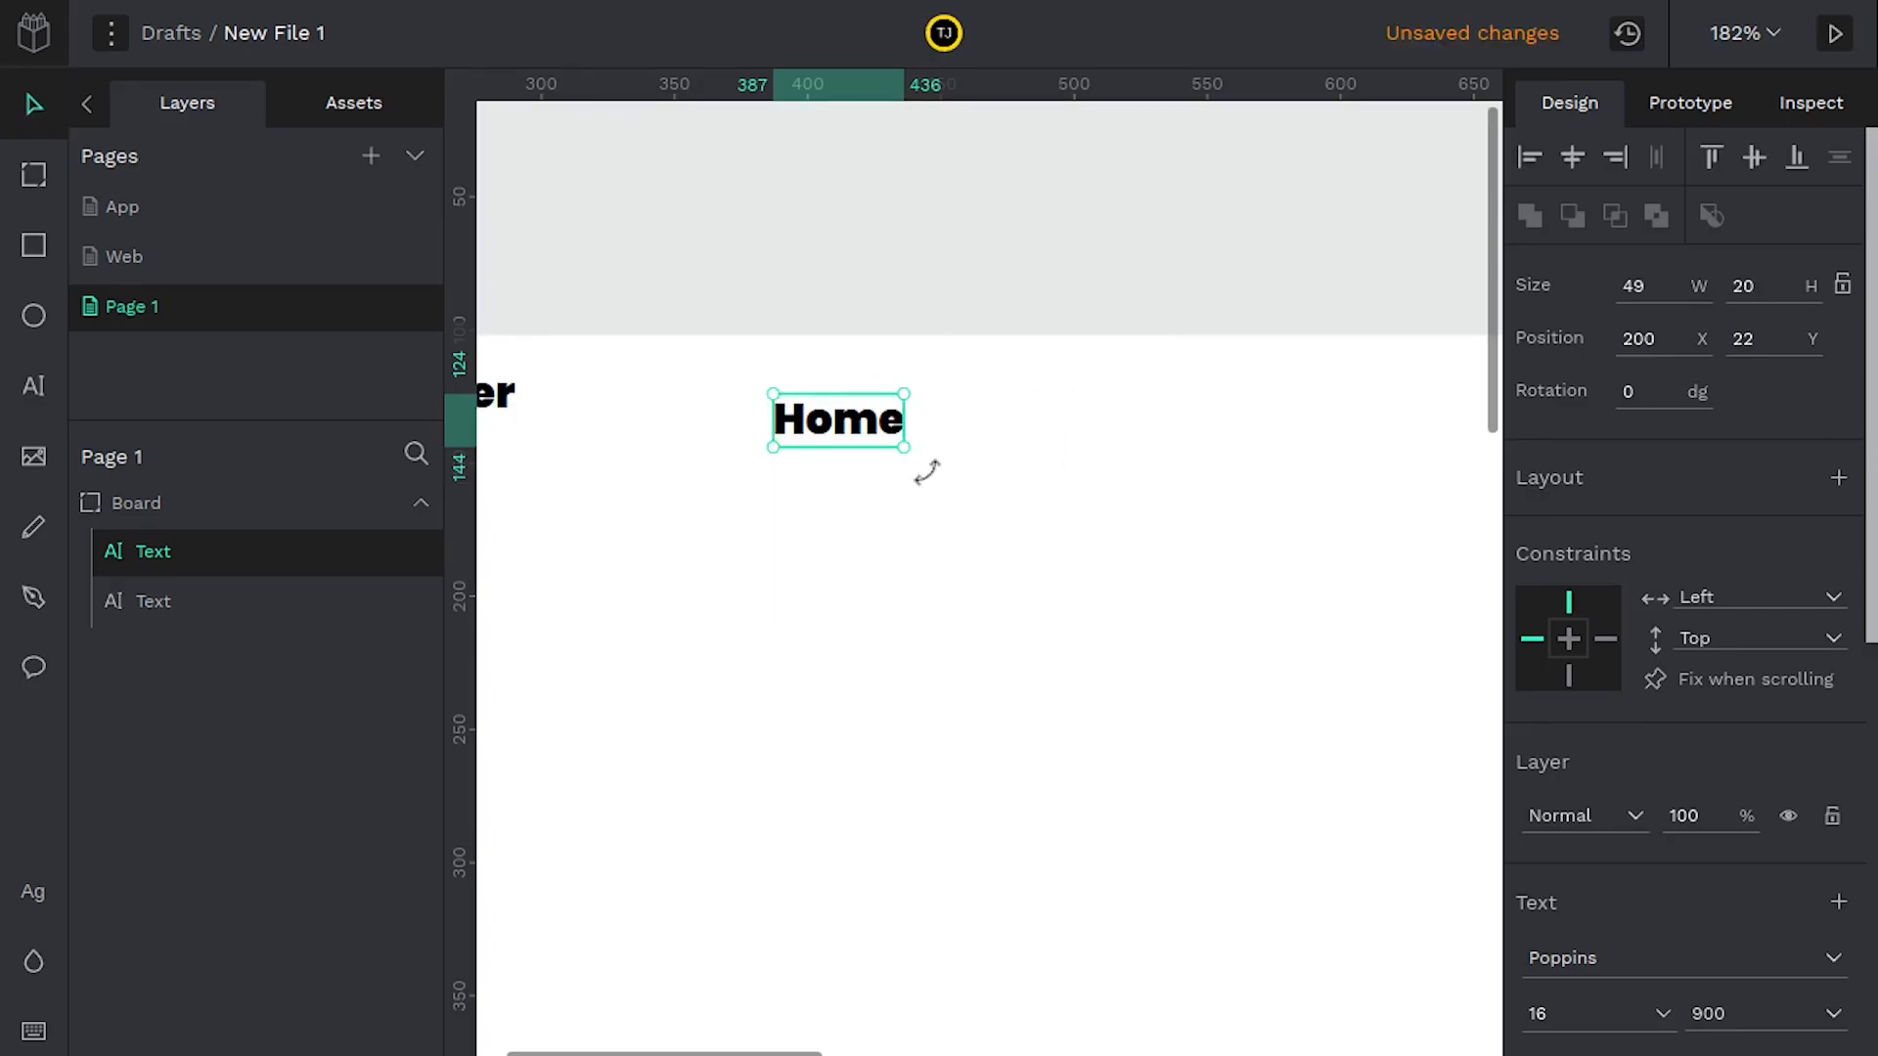
# Set the font weight of the Home text to regular
pyautogui.scroll(-4, 1706, 721)
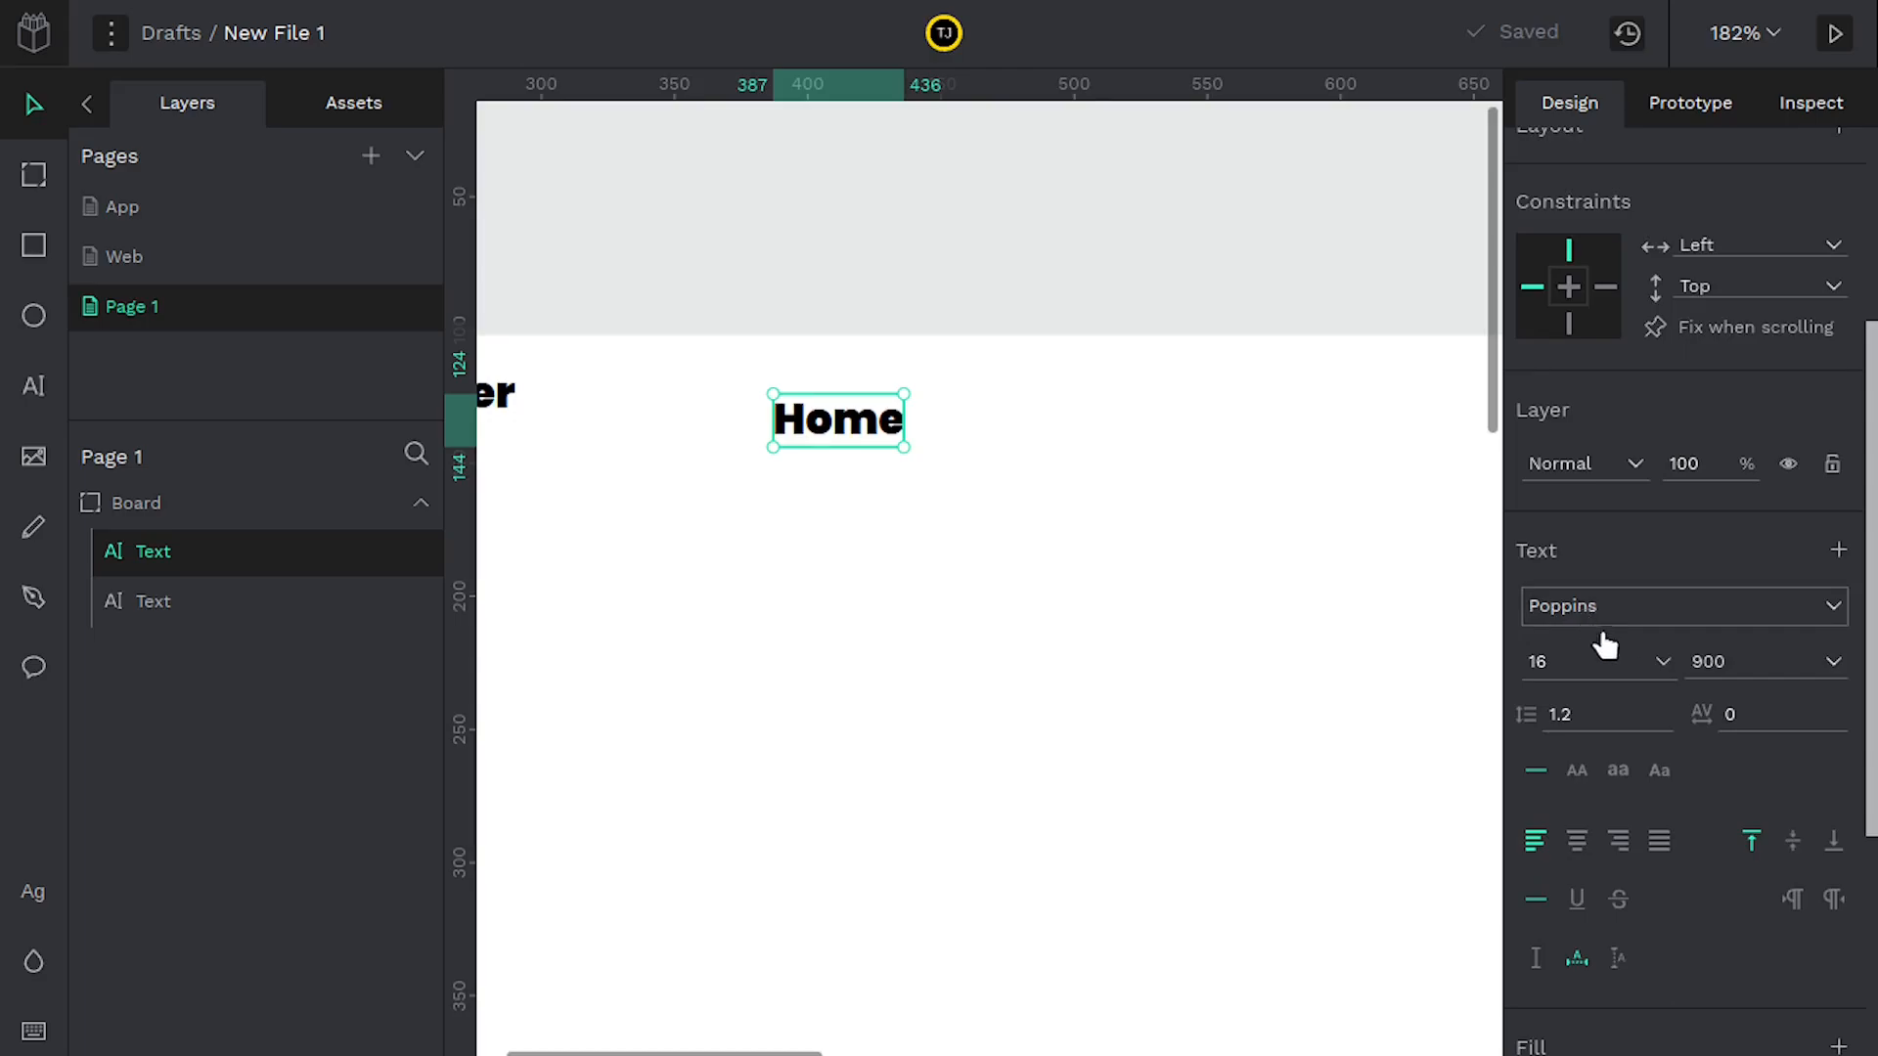
pyautogui.click(1720, 675)
pyautogui.click(1716, 828)
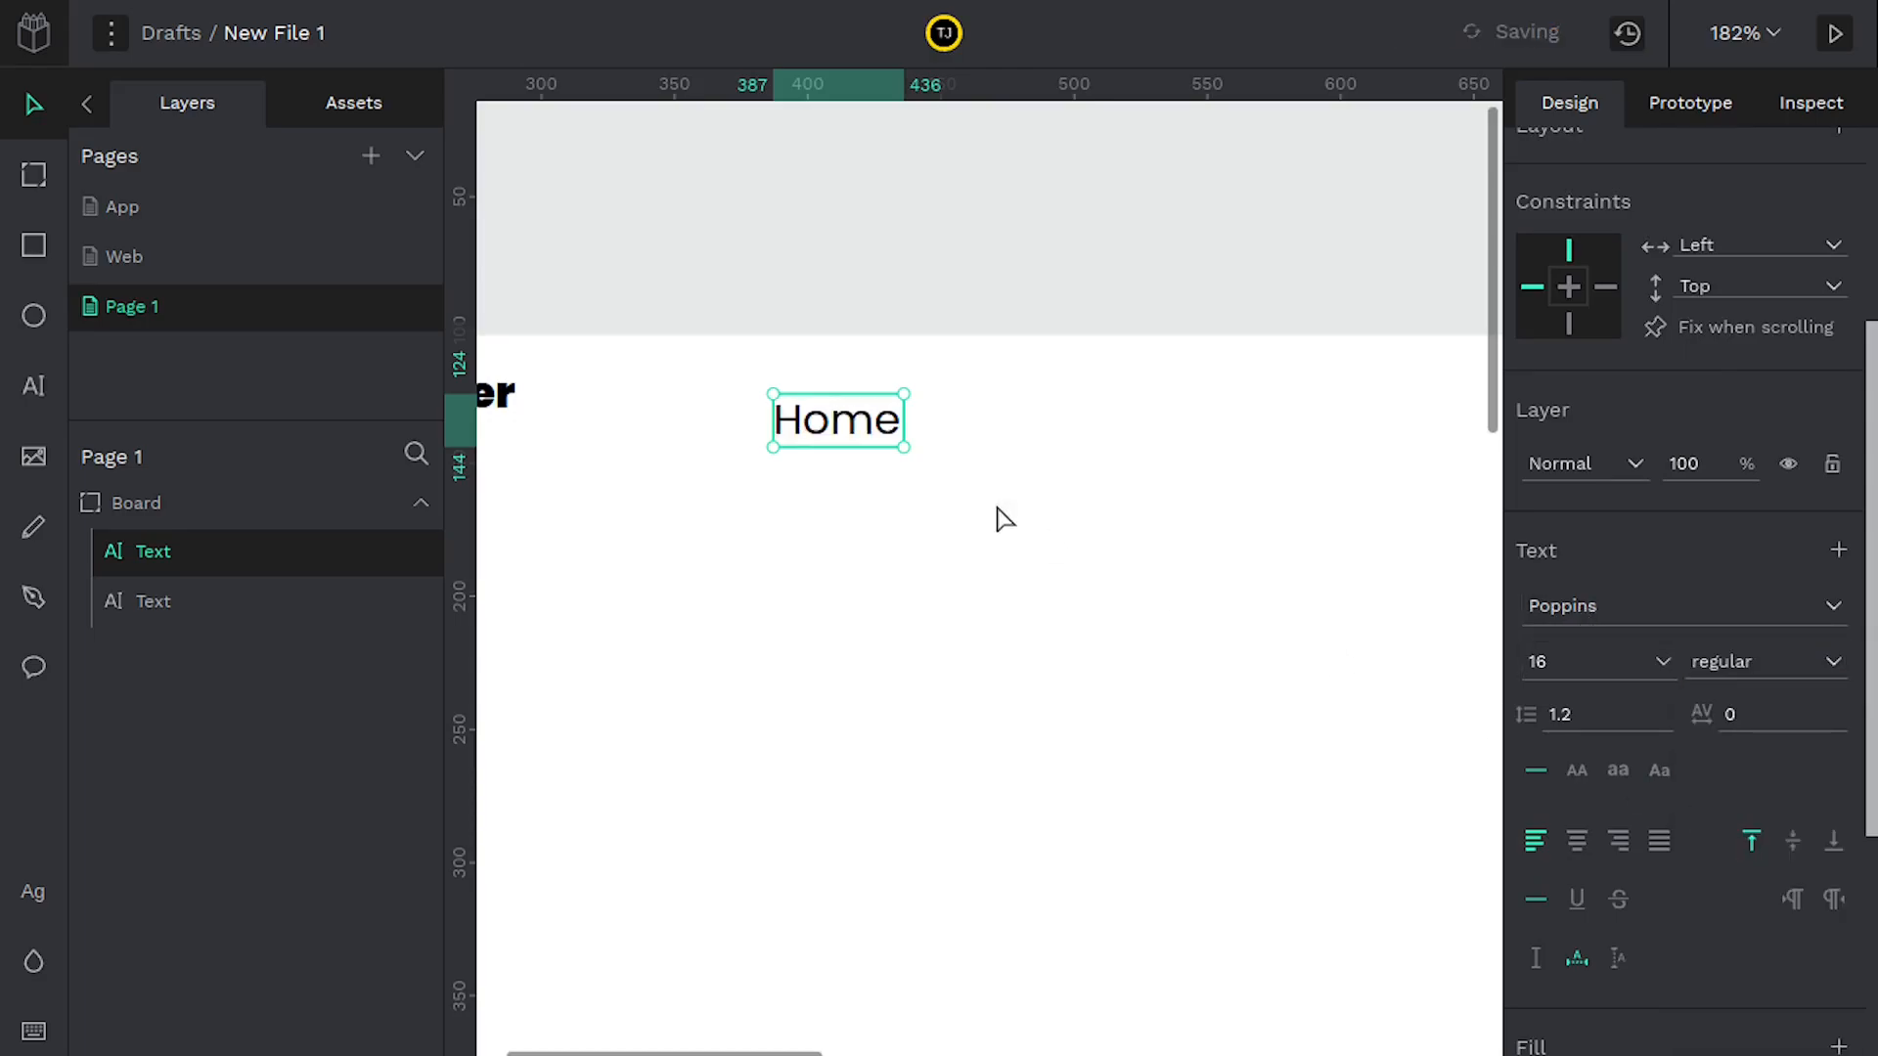
pyautogui.click(993, 514)
# Duplicate the Home text and place the copy to its right on the same line, at about X 305
pyautogui.scroll(1, 992, 513)
pyautogui.hscroll(2, 992, 514)
pyautogui.click(779, 486)
pyautogui.rightClick(969, 513)
pyautogui.press('Escape')
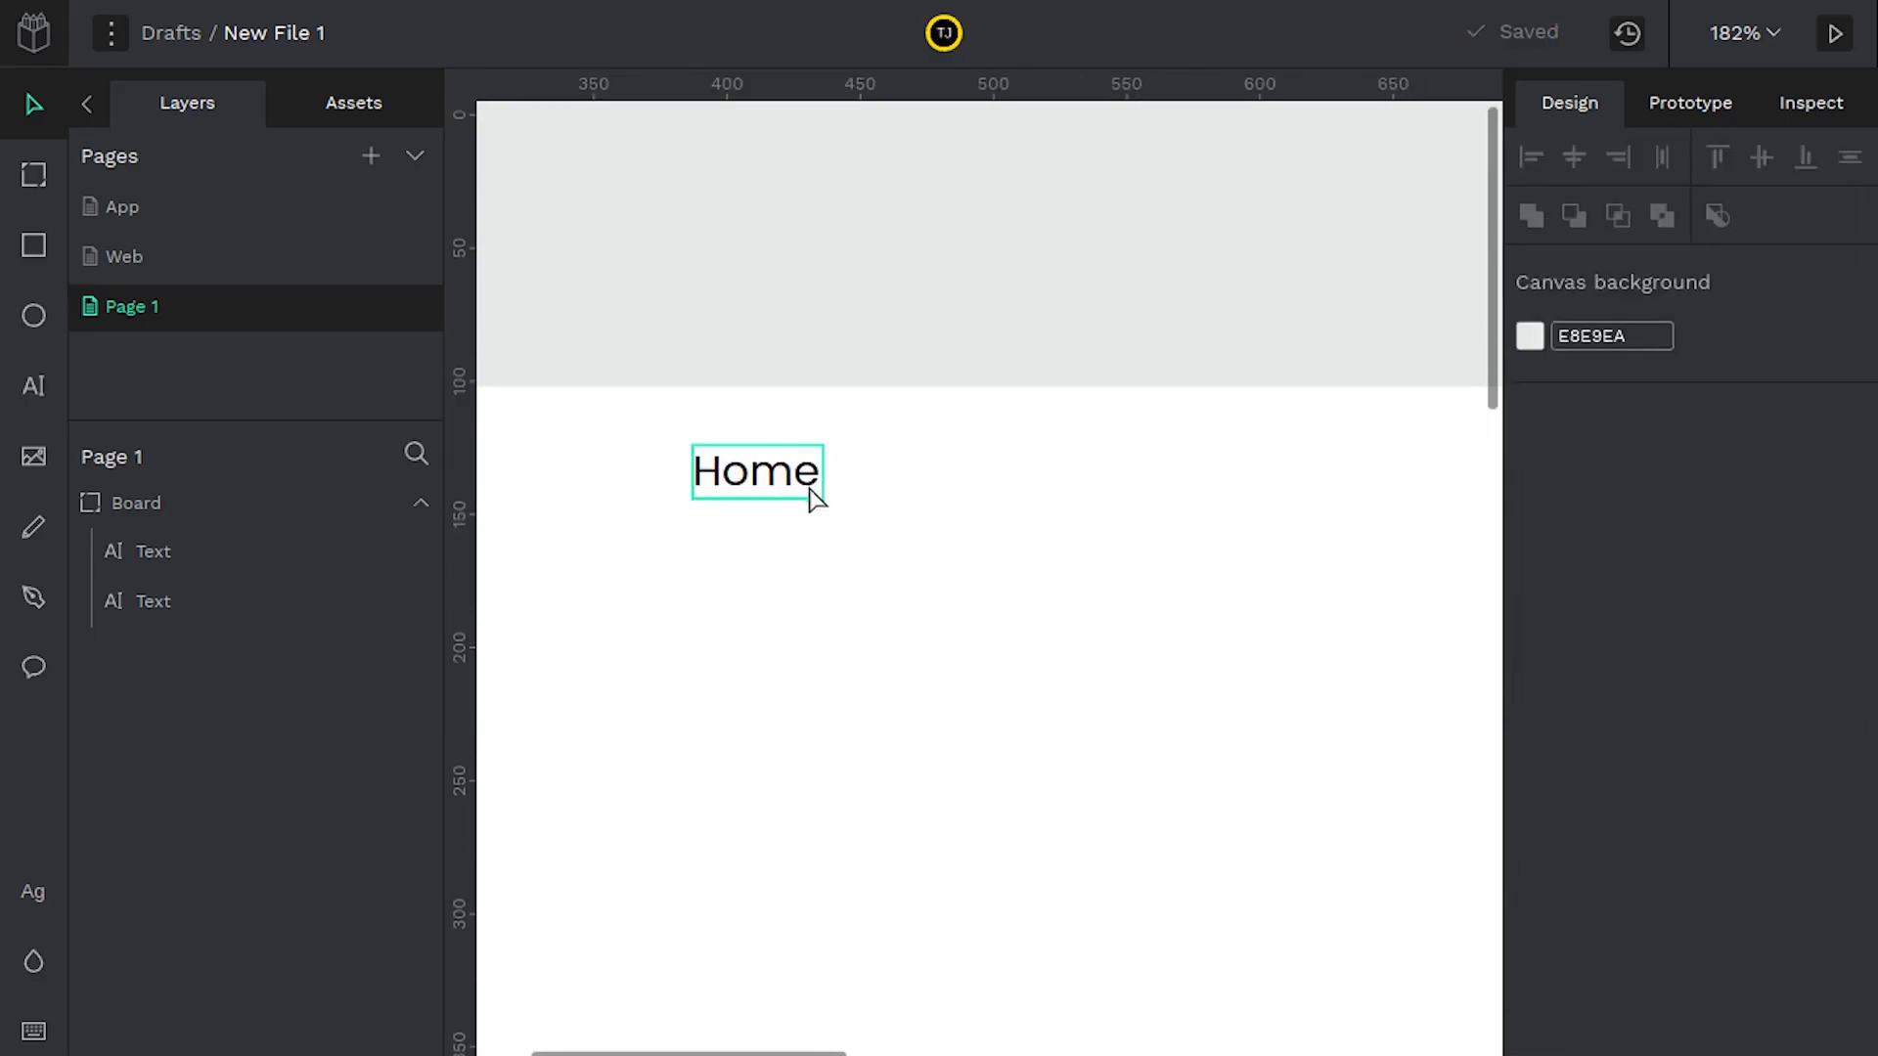
pyautogui.hscroll(2, 783, 518)
pyautogui.click(712, 483)
pyautogui.rightClick(691, 483)
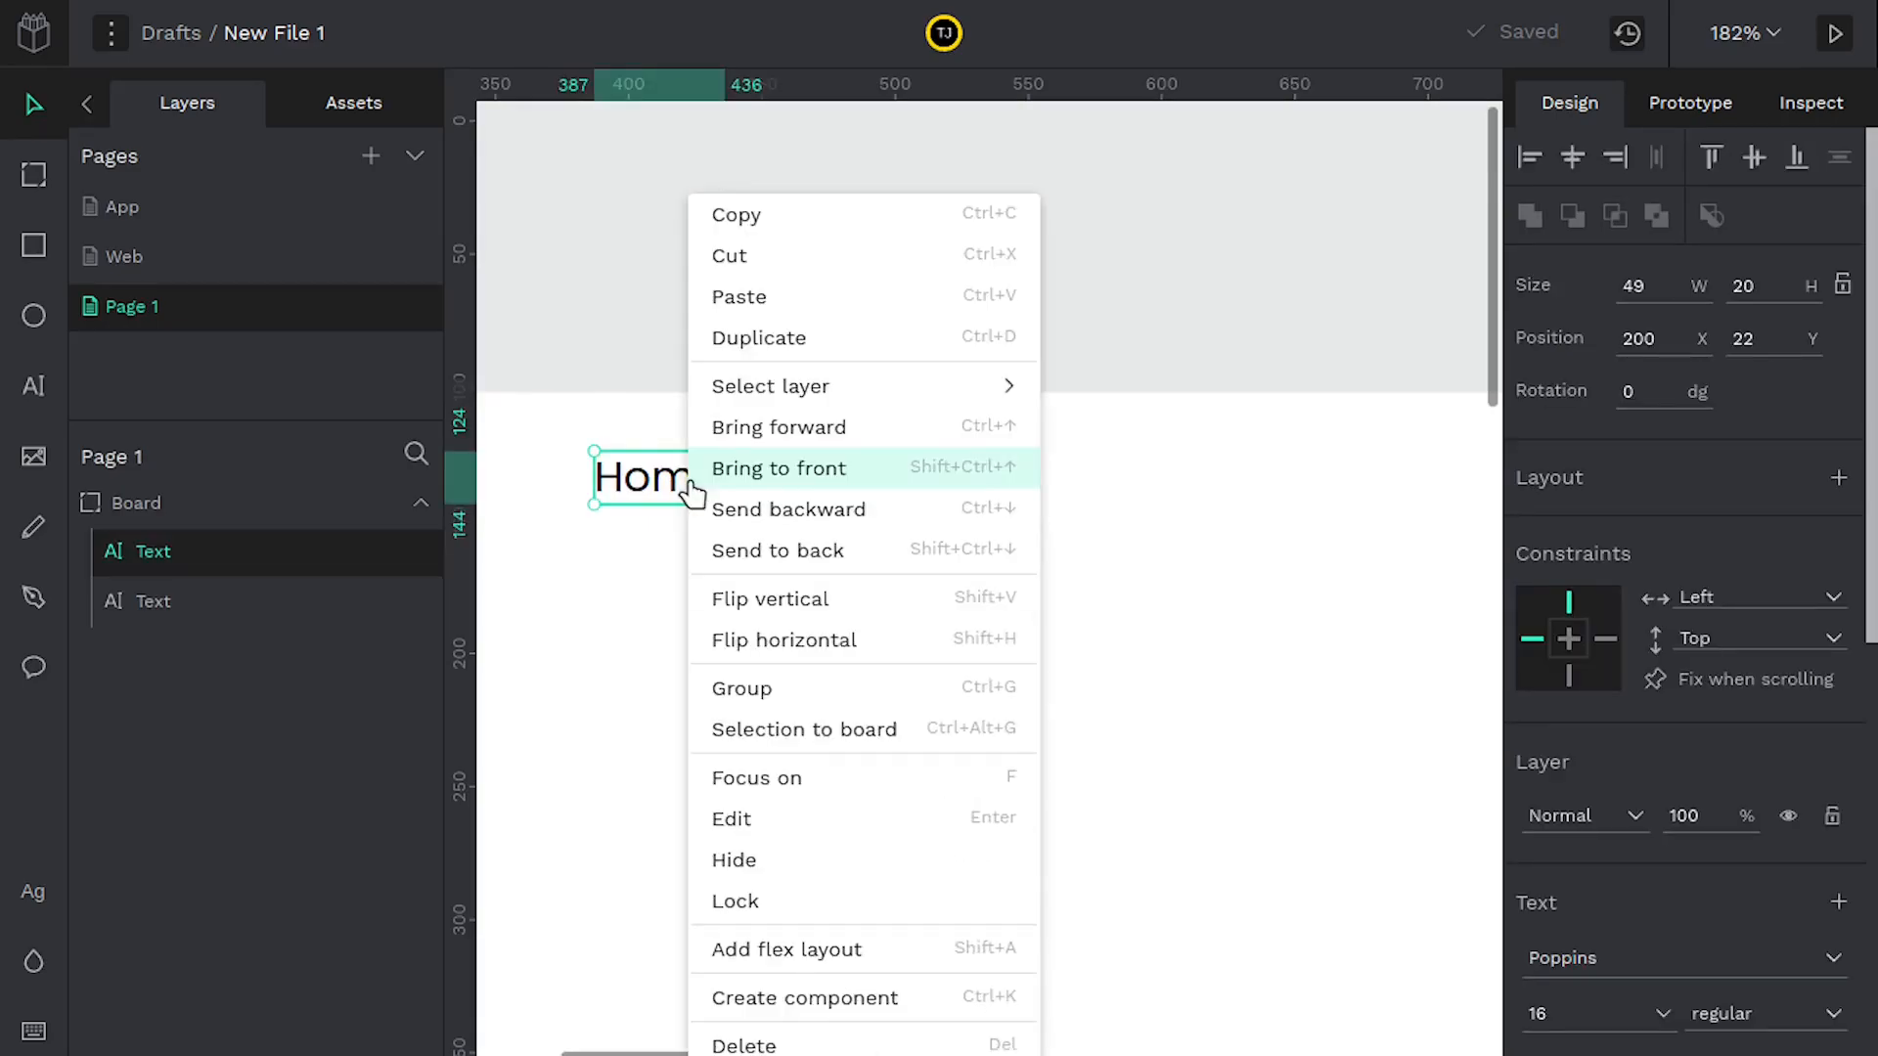
pyautogui.click(741, 350)
pyautogui.moveTo(649, 491); pyautogui.dragTo(894, 490)
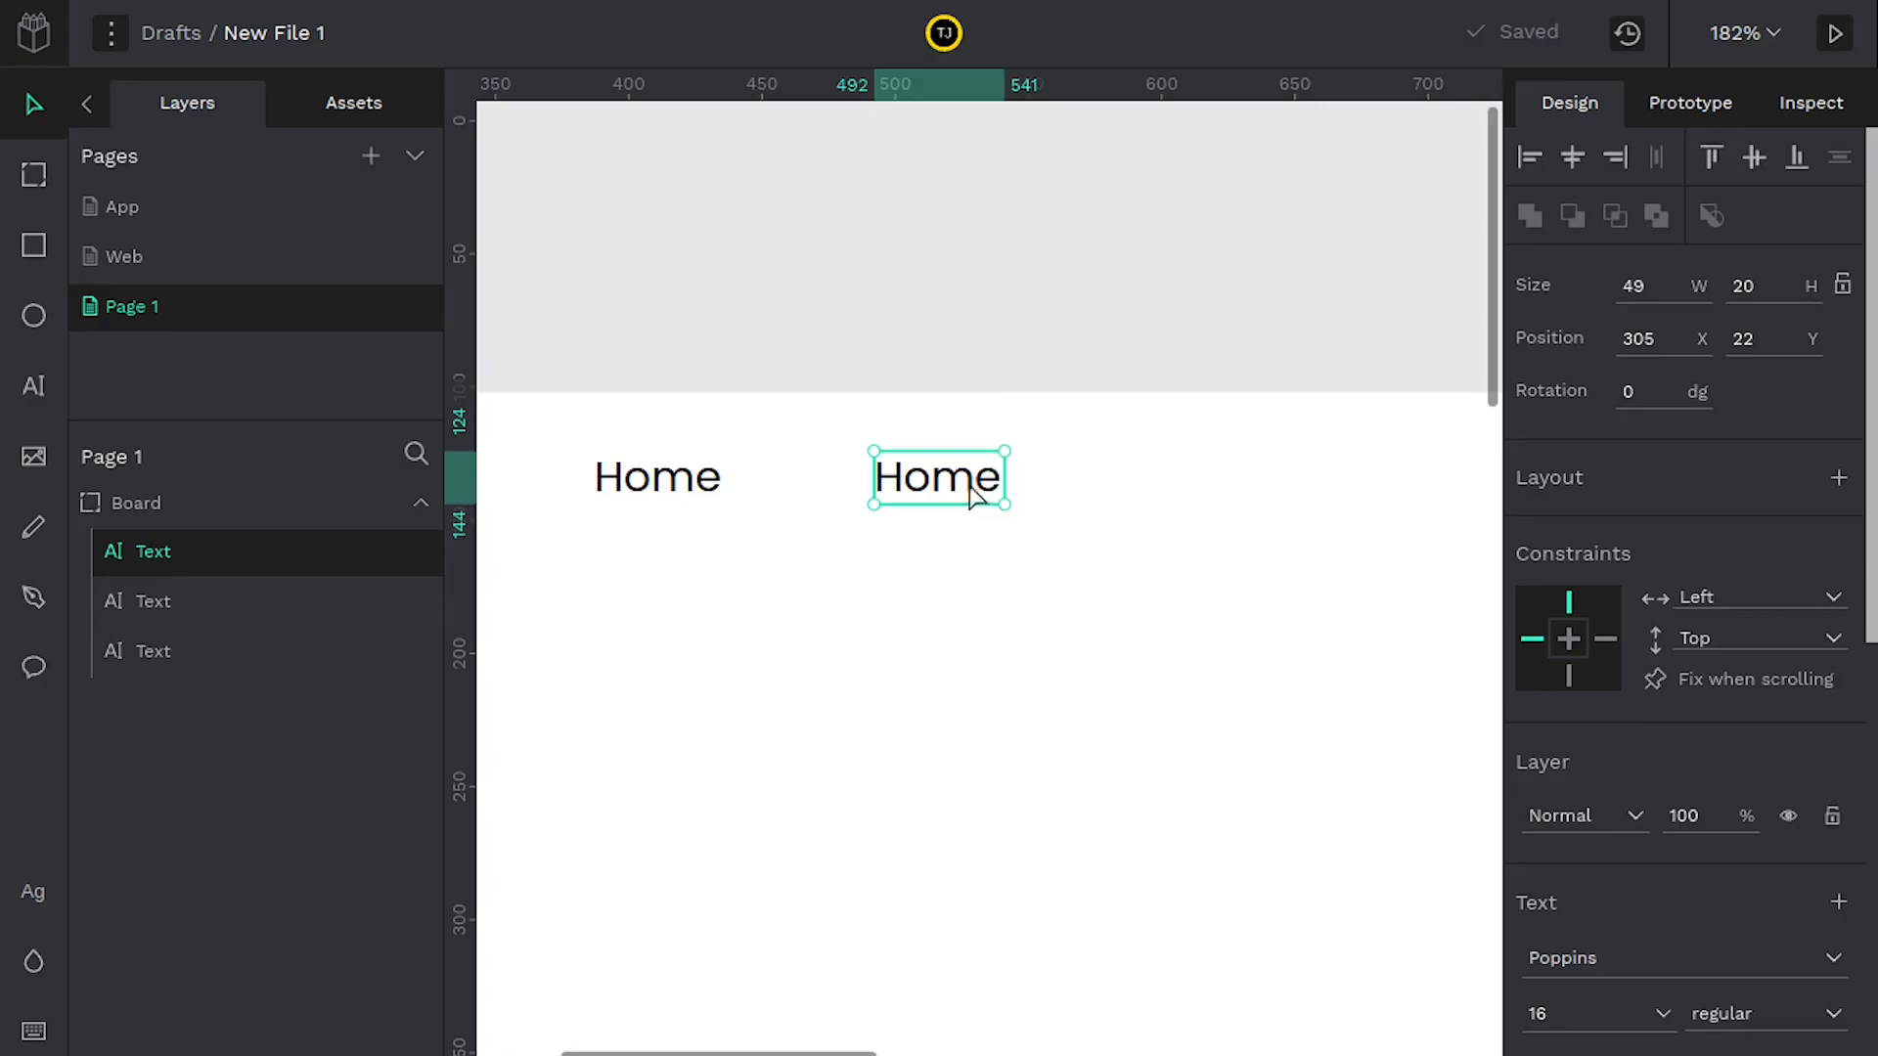
# Duplicate the second Home text and place the new copy to its right, at about X 398
pyautogui.hotkey('ctrl', 'd')
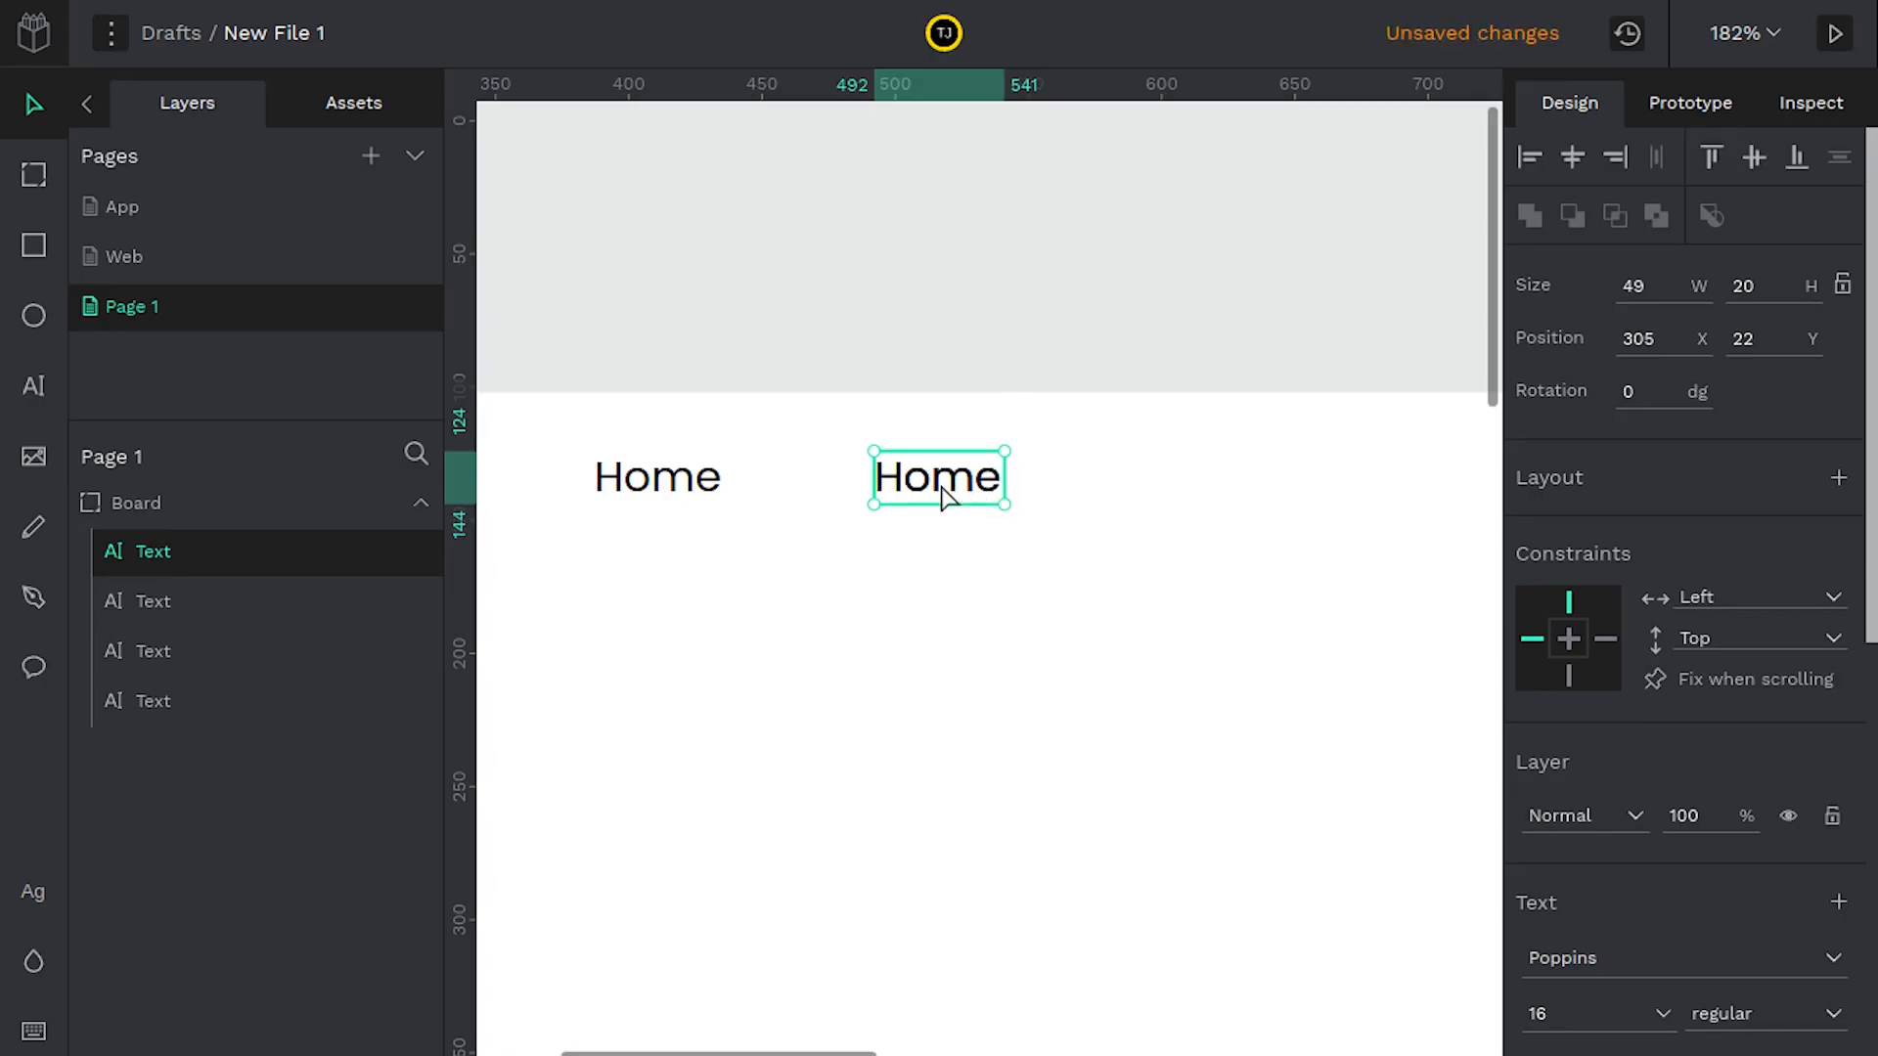
pyautogui.click(910, 599)
pyautogui.moveTo(930, 498); pyautogui.dragTo(1165, 495)
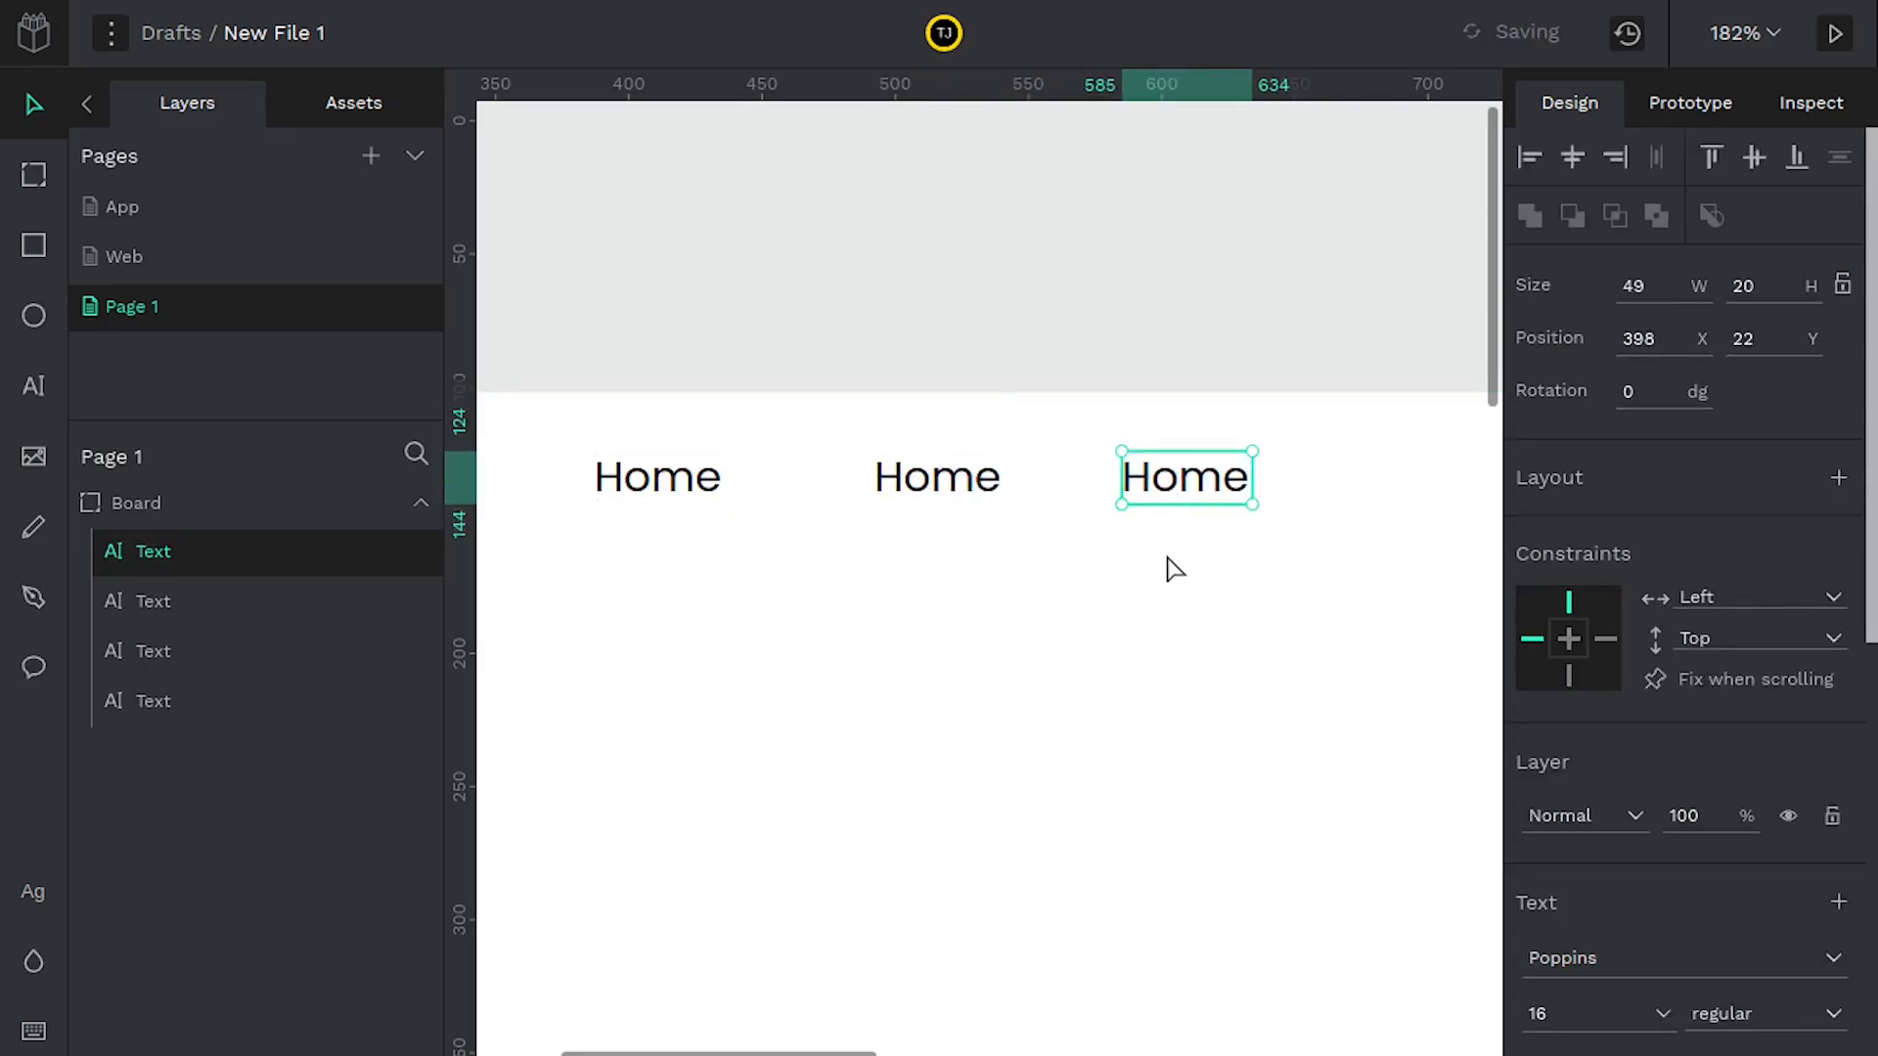
# Duplicate the third Home text repeatedly to extend the row with three more evenly spaced copies, up to X 677
pyautogui.hotkey('ctrl', 'd')
pyautogui.moveTo(1258, 603); pyautogui.dragTo(766, 649)
pyautogui.hotkey('ctrl', 'd')
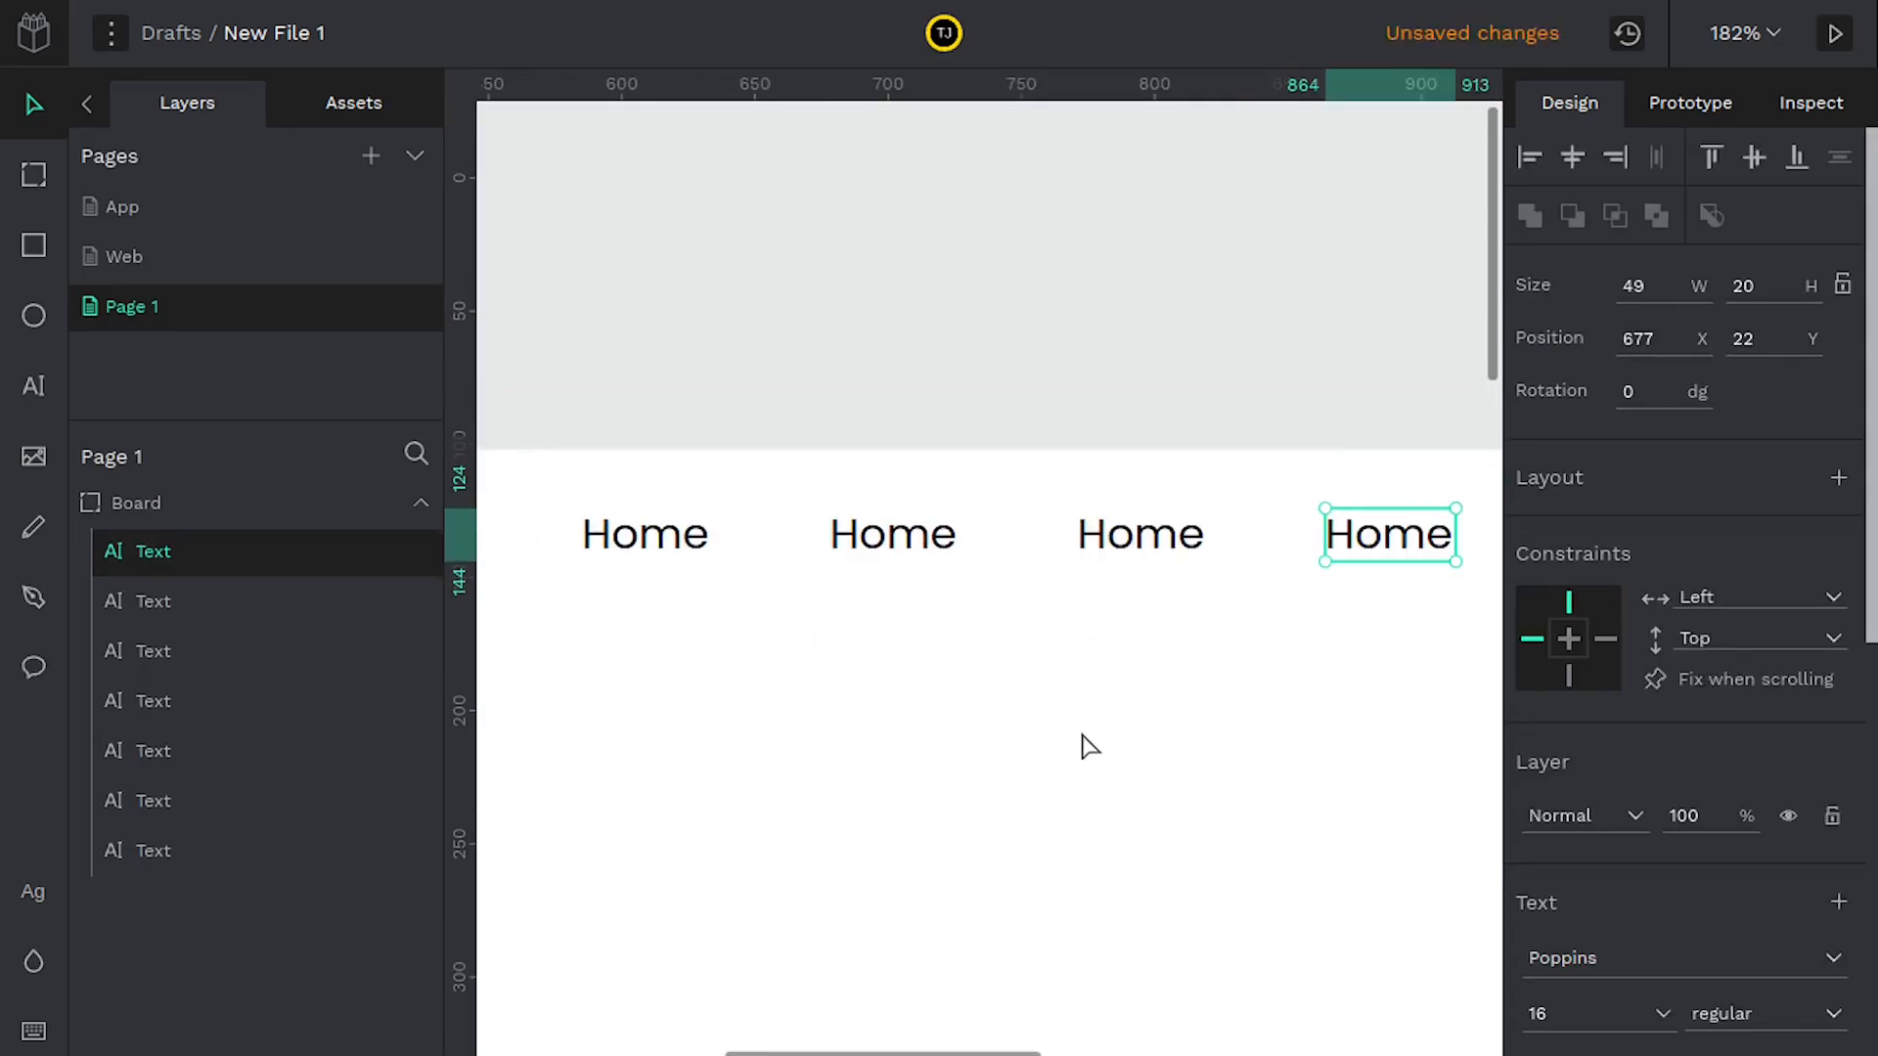
pyautogui.hotkey('ctrl', 'd')
pyautogui.moveTo(1079, 736); pyautogui.dragTo(955, 751)
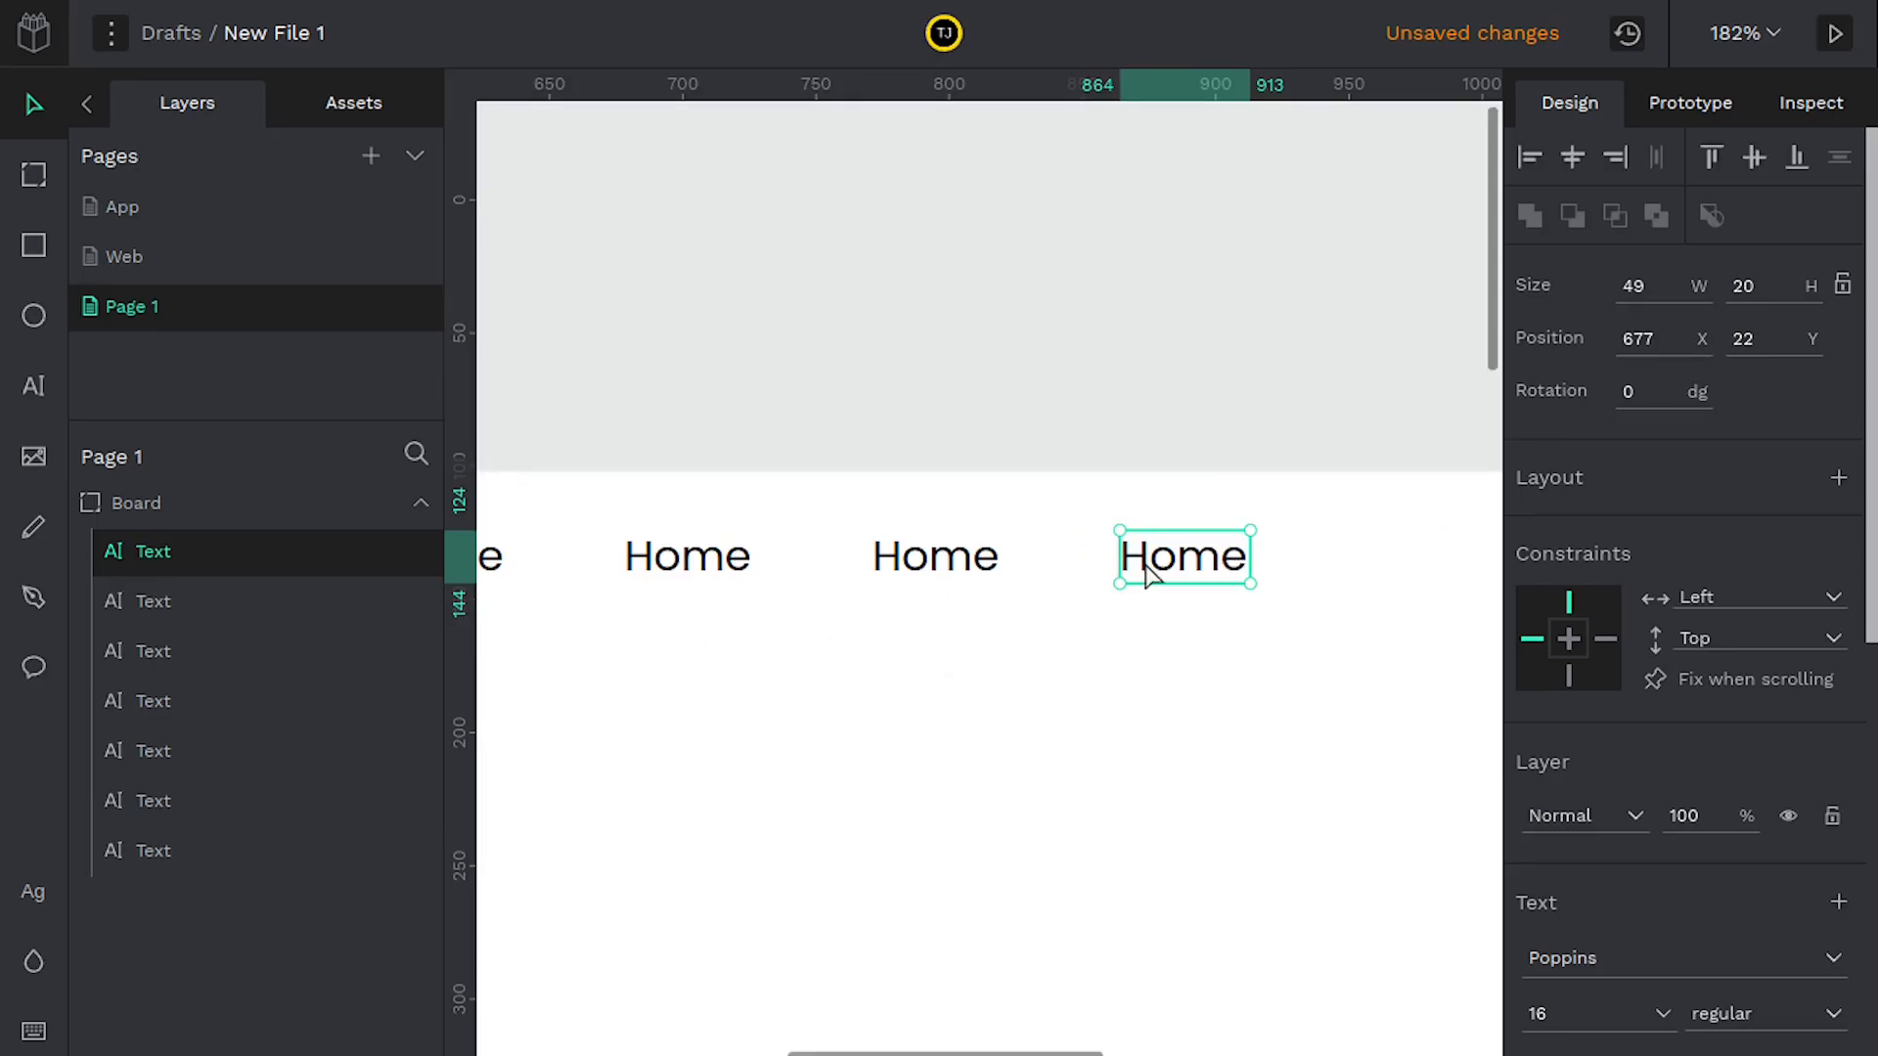
pyautogui.rightClick(1145, 567)
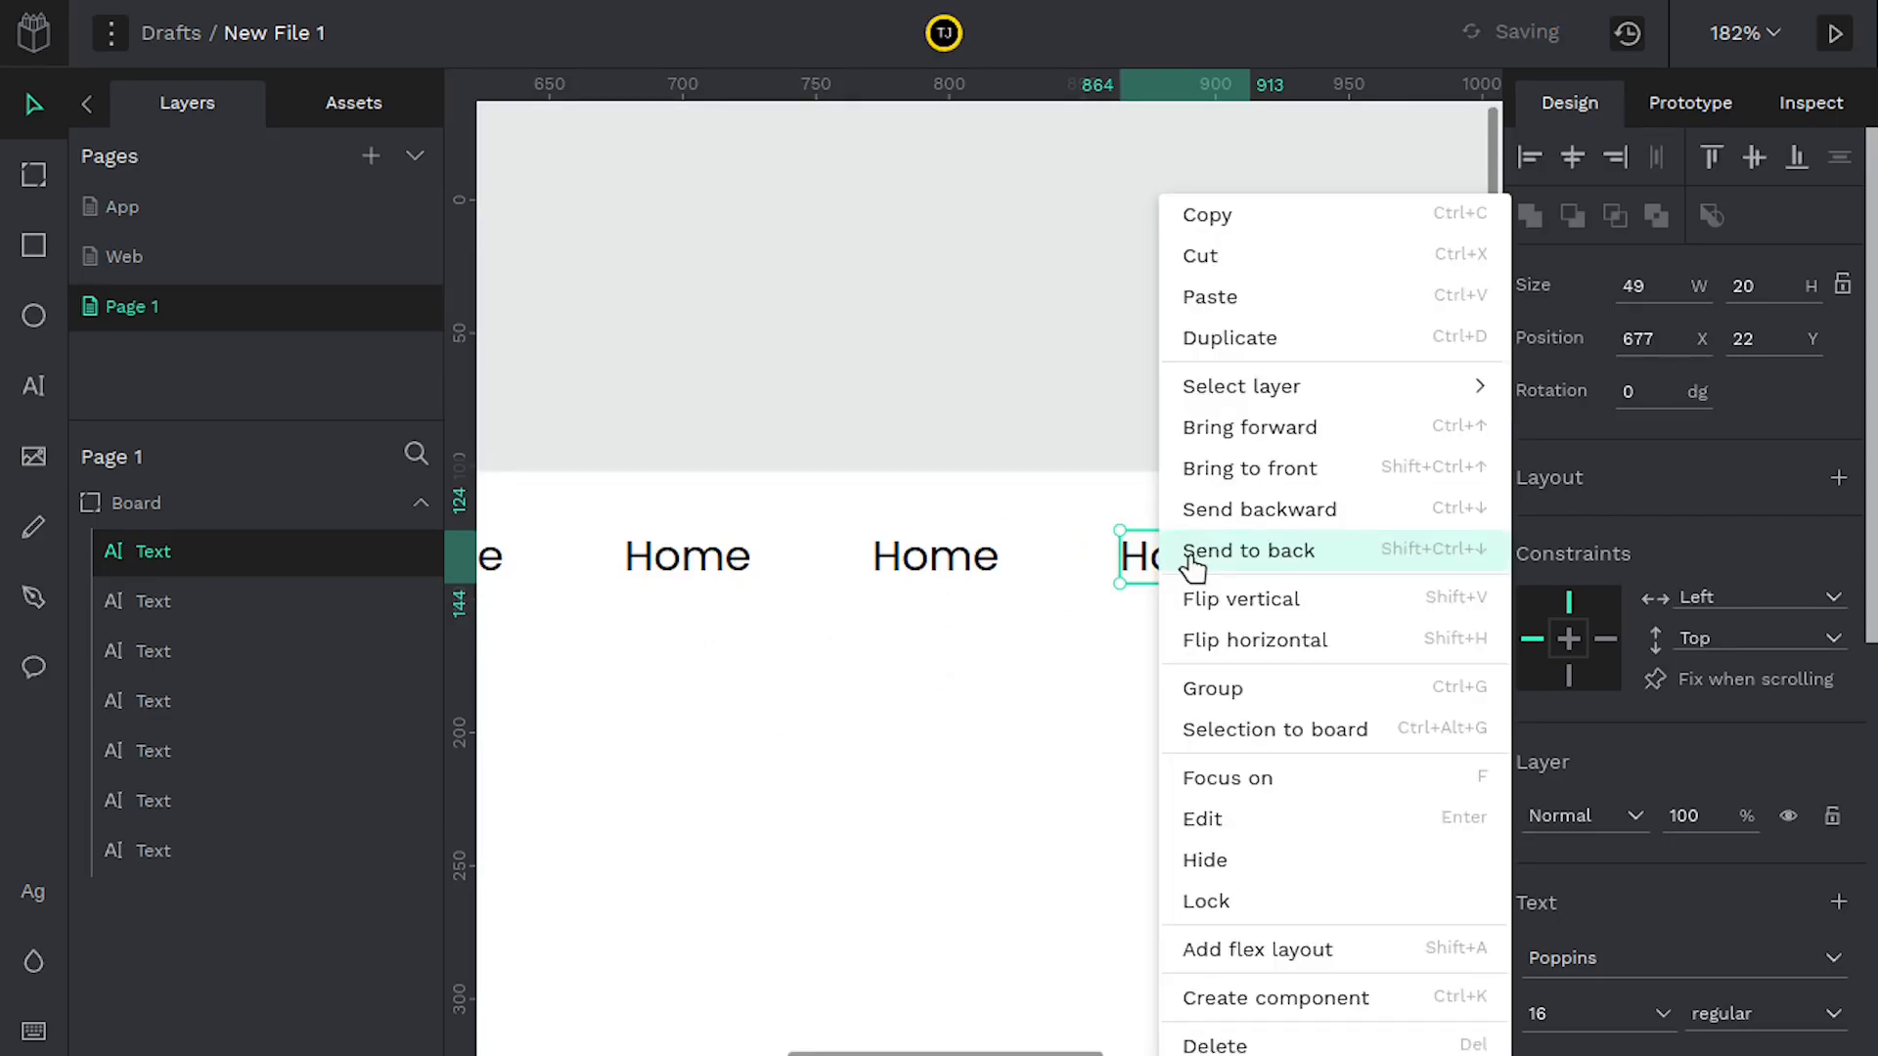
pyautogui.click(1215, 342)
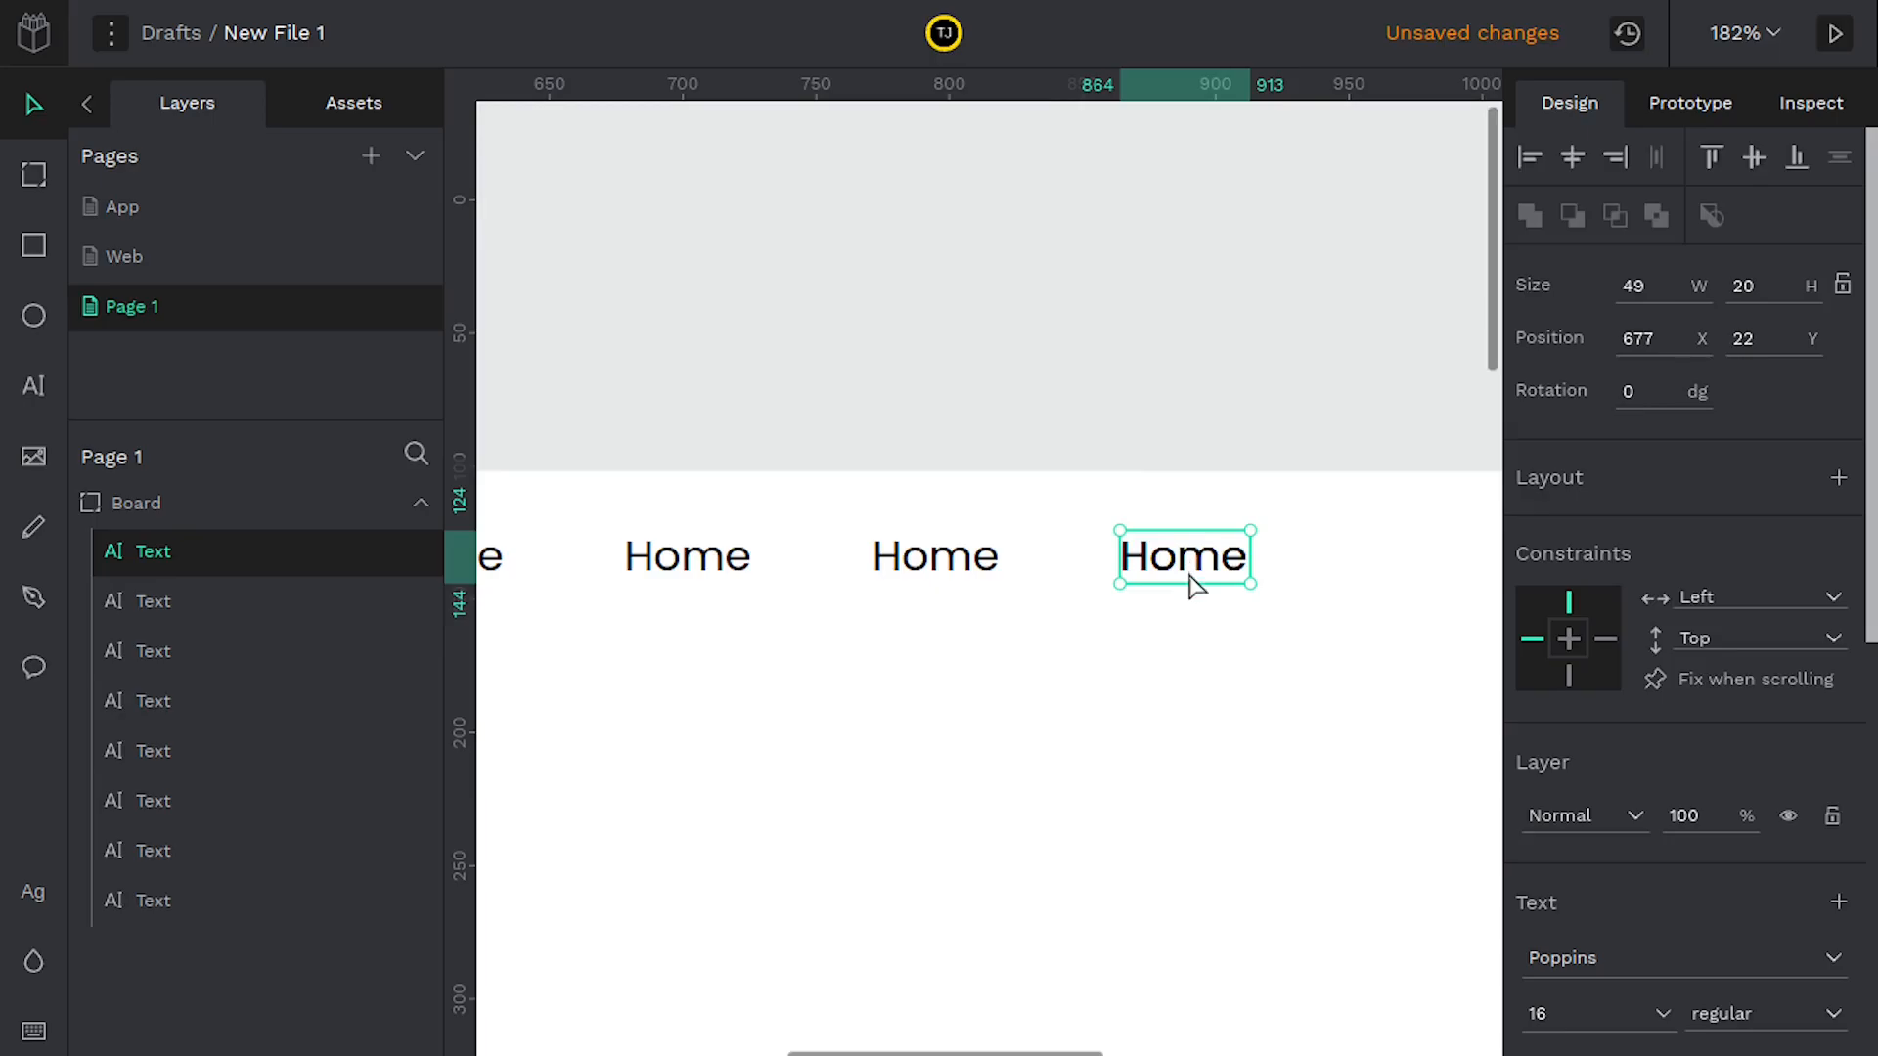
pyautogui.press('Delete')
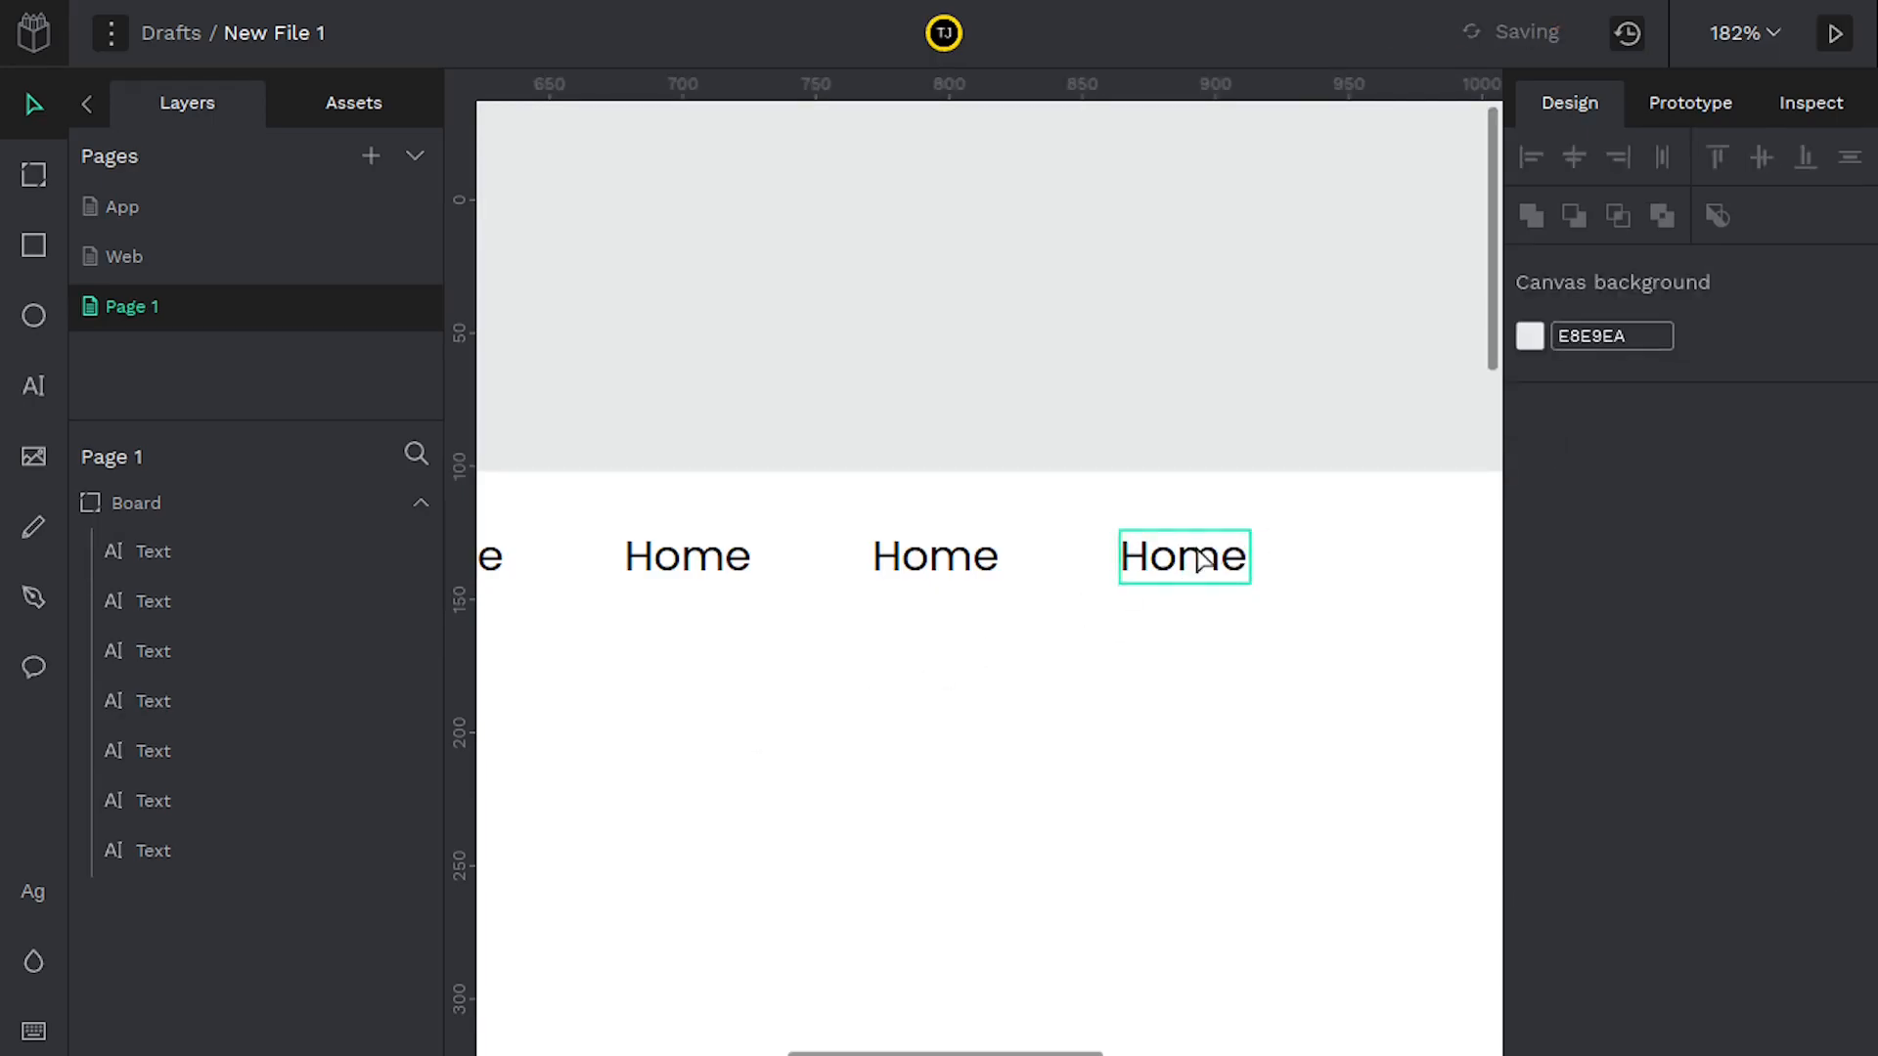
# Delete the last Home text at the right end of the row
pyautogui.click(1203, 560)
pyautogui.press('Delete')
# Change the second Home text in the row to "Store" and the third to "About"
pyautogui.hscroll(-8, 805, 713)
pyautogui.scroll(-1, 805, 713)
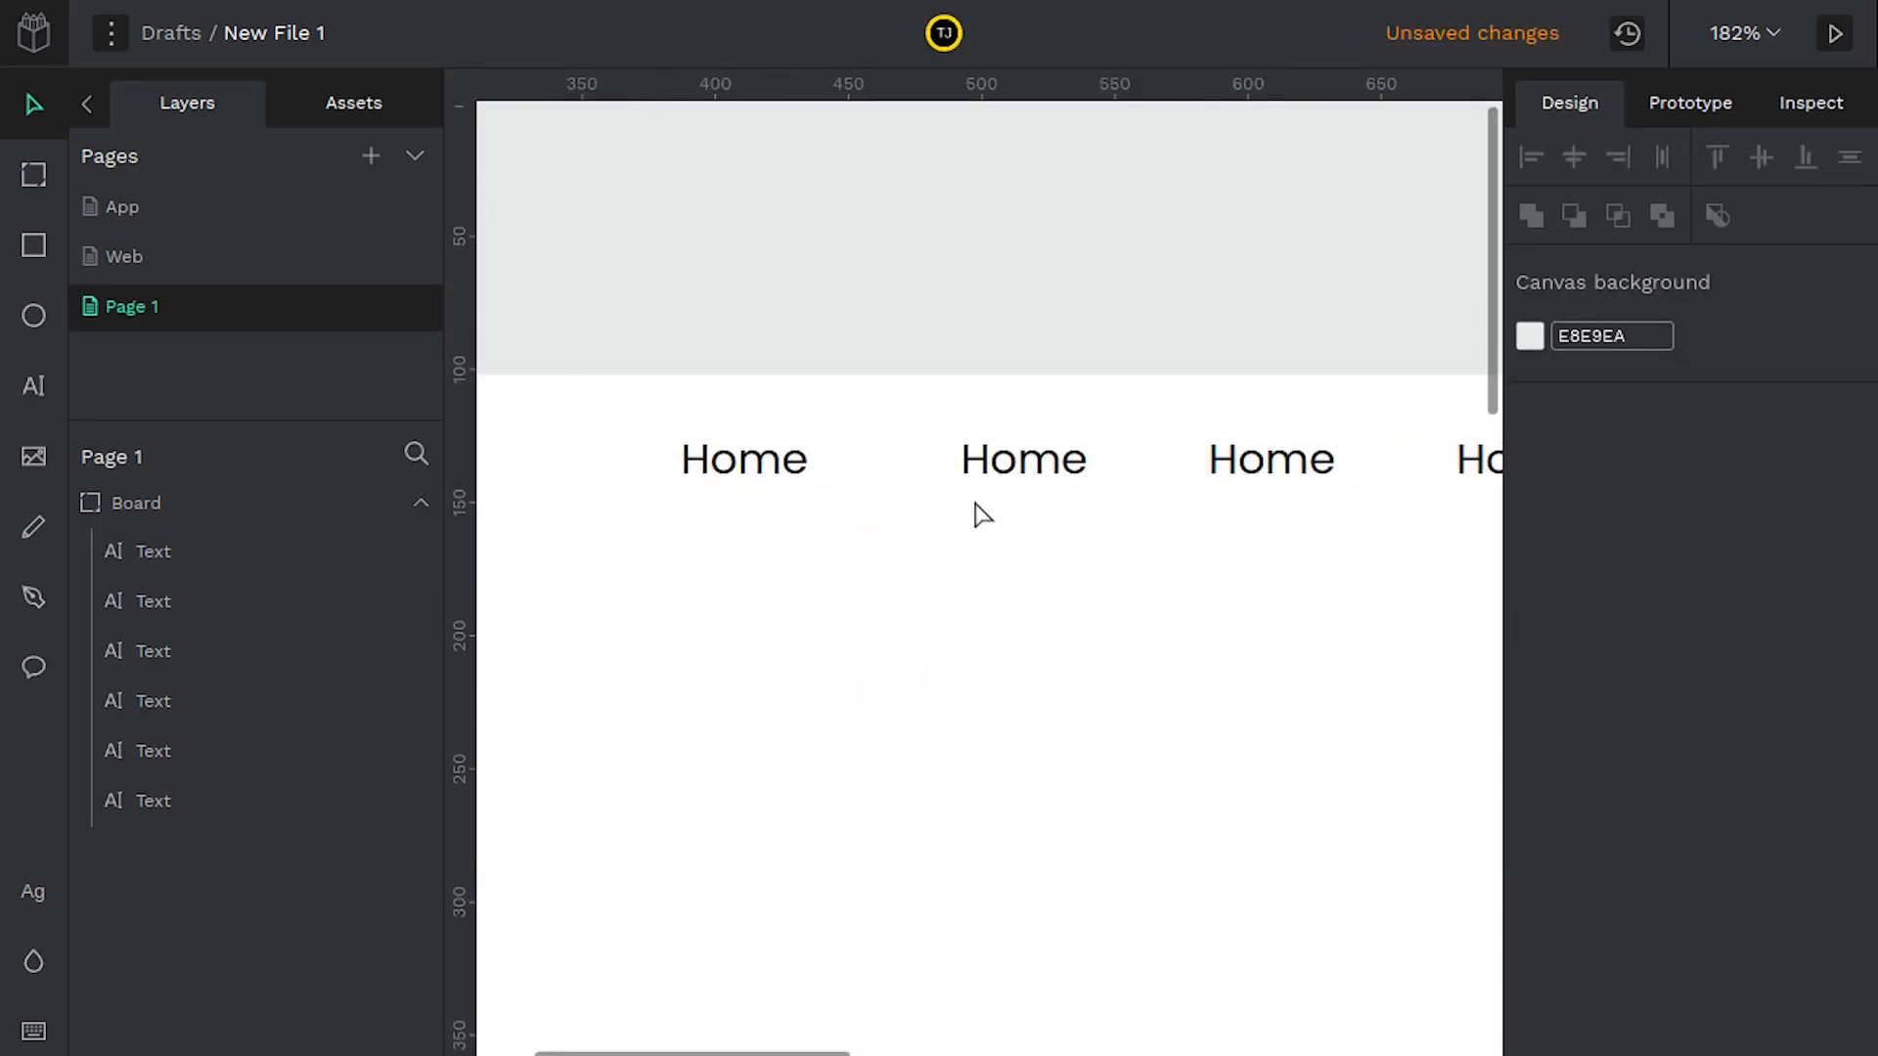
pyautogui.doubleClick(1026, 470)
pyautogui.write('R')
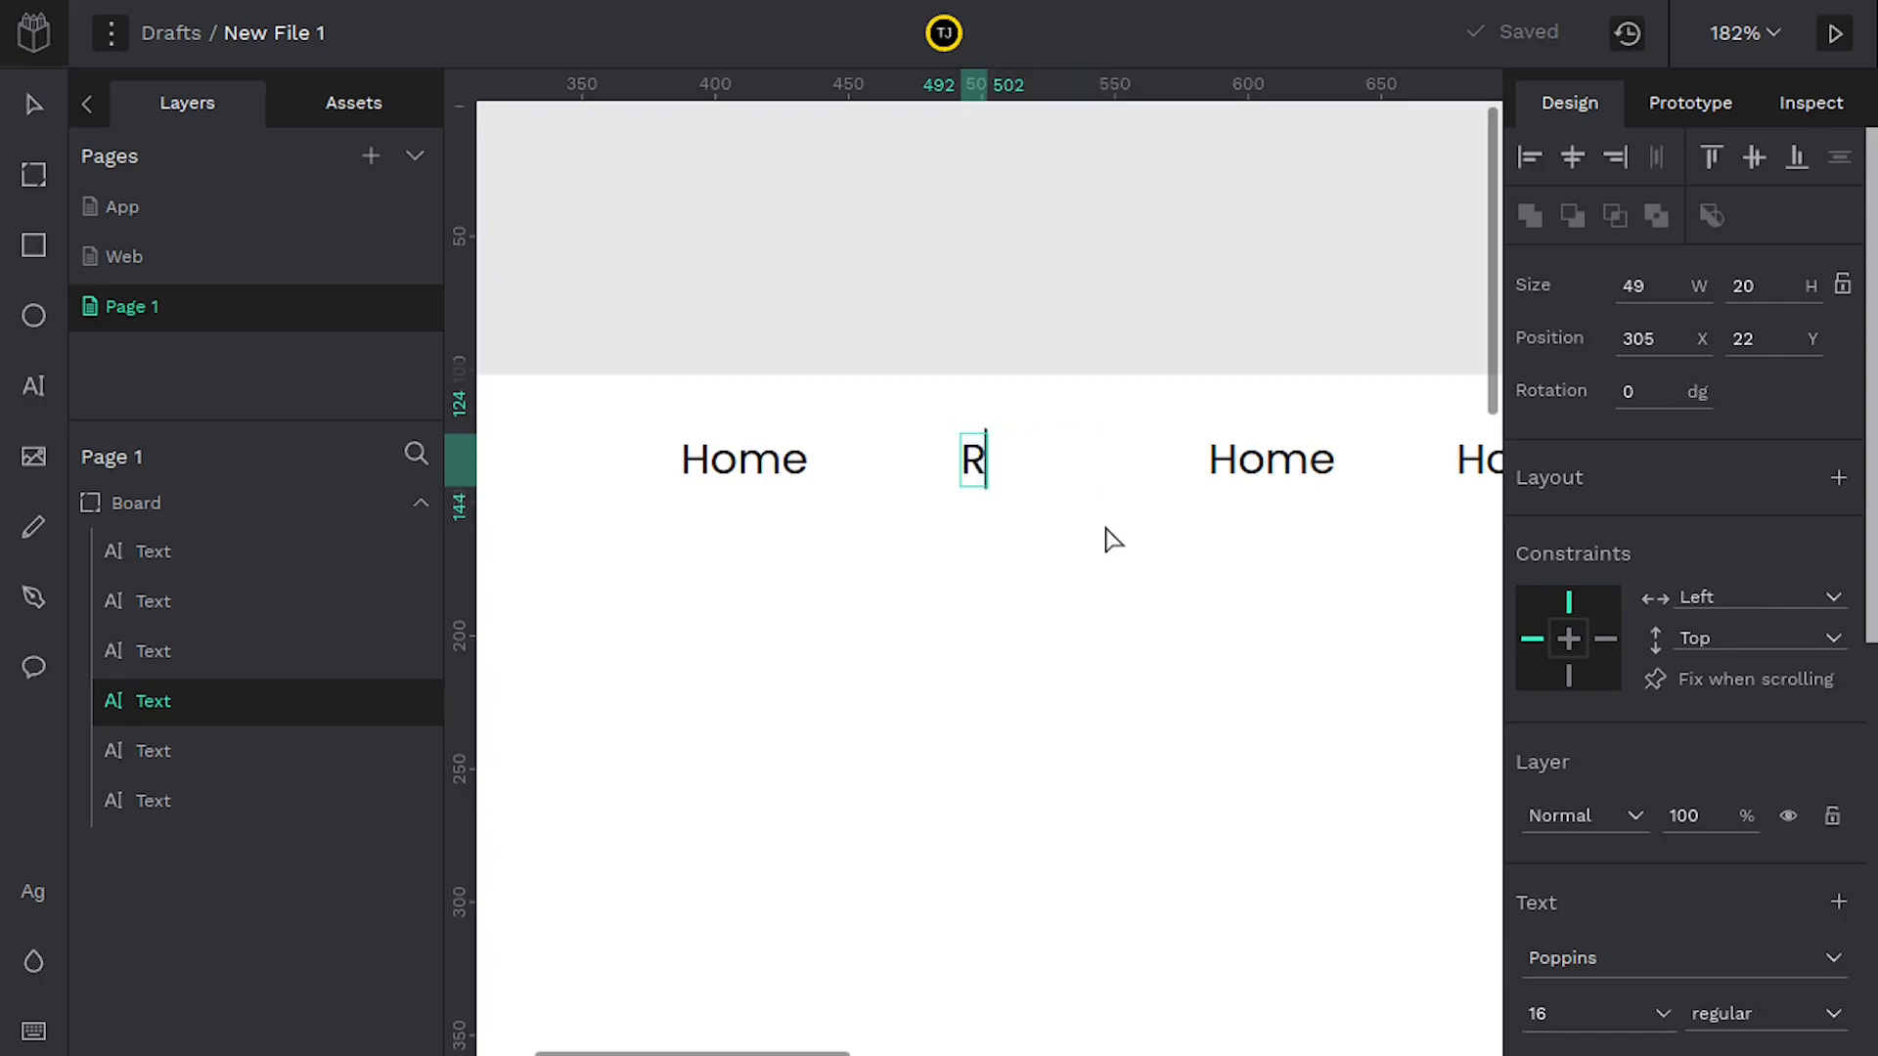
pyautogui.press('BackSpace')
pyautogui.write('Store')
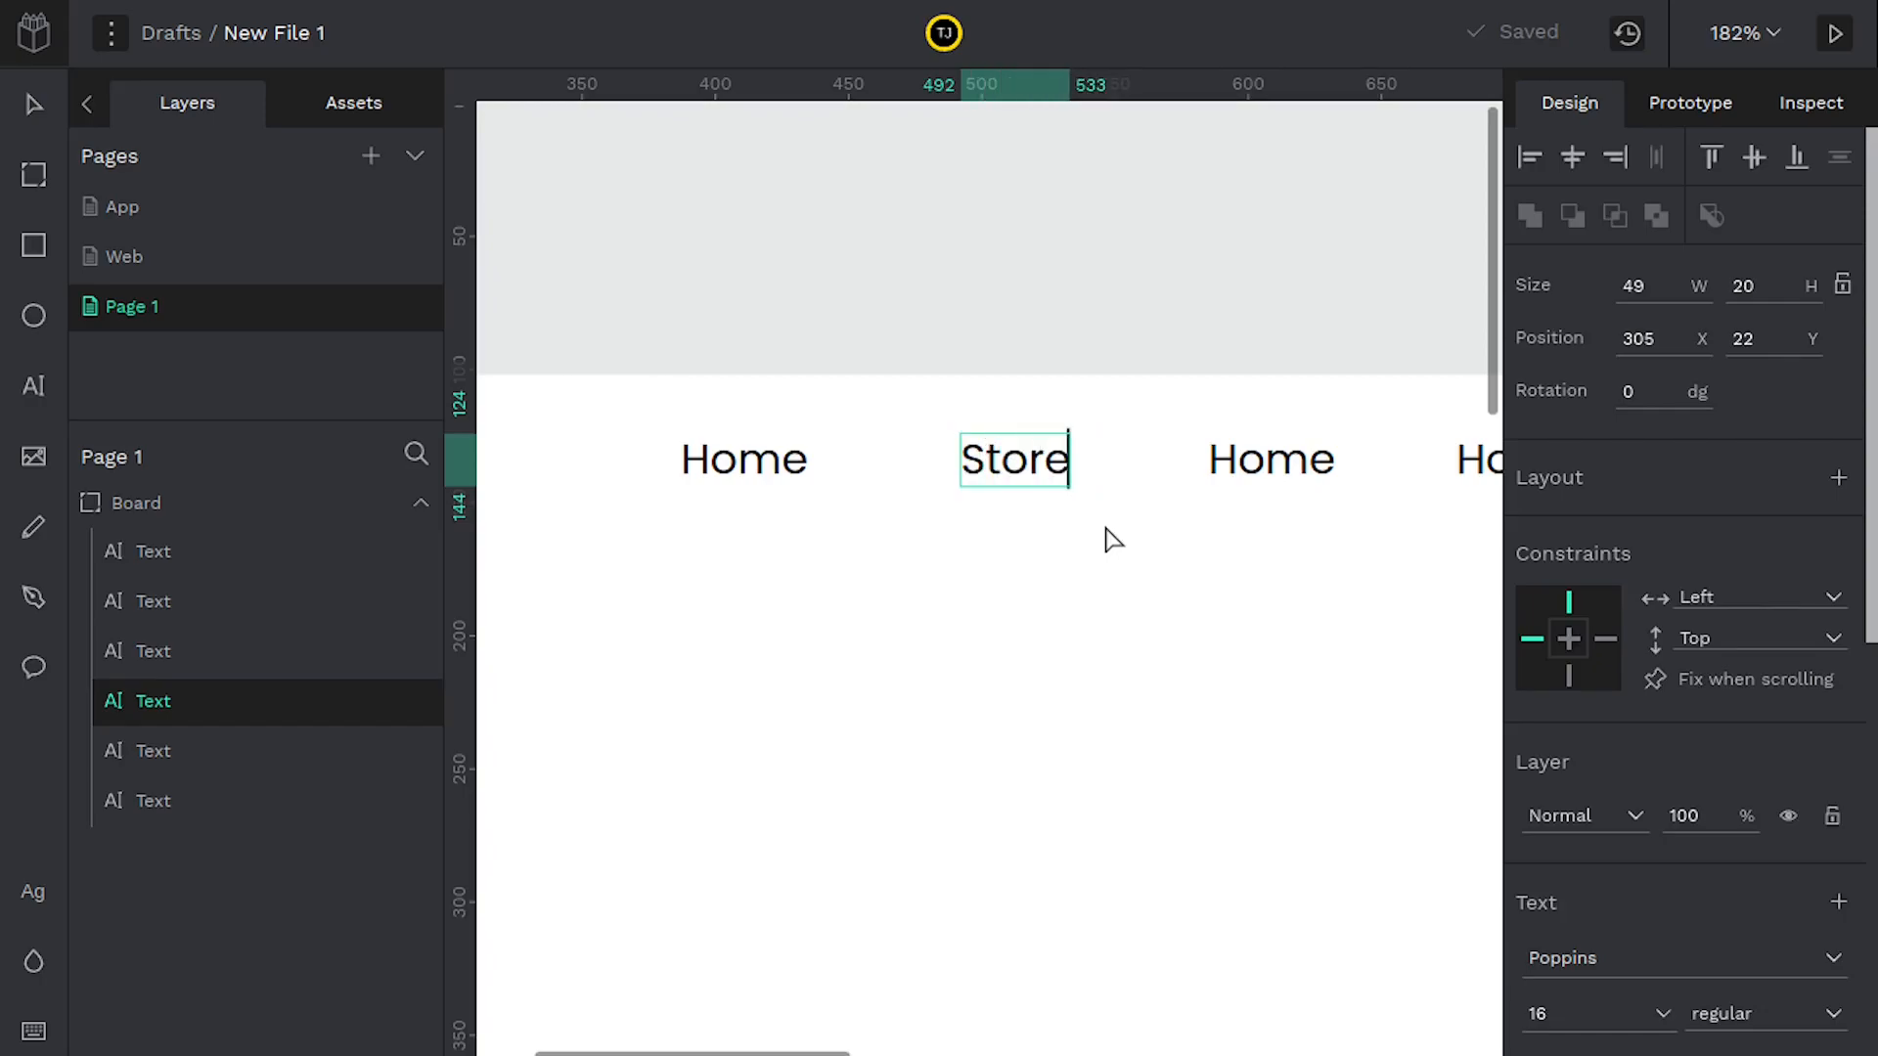
pyautogui.doubleClick(1310, 467)
pyautogui.write('Abo')
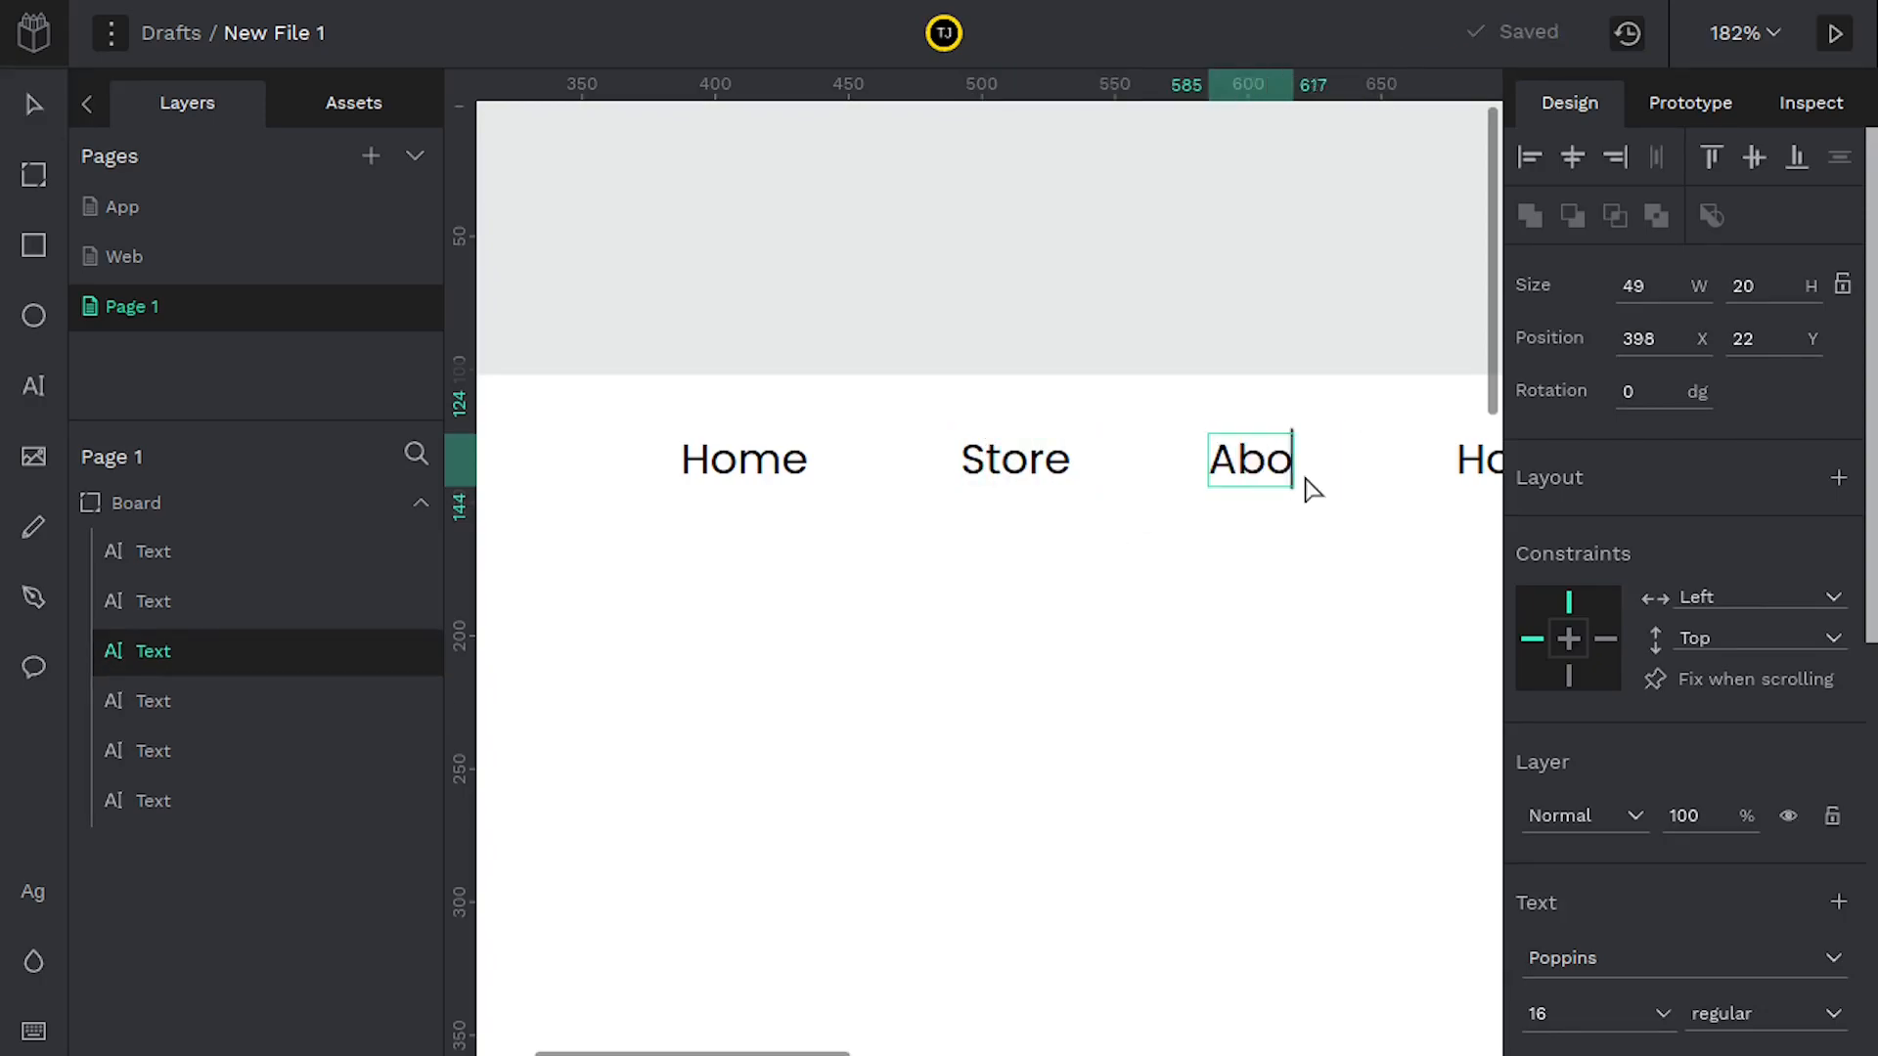
pyautogui.write('ut')
# Change the fourth Home text in the row to "Contact" and the fifth to "Login"
pyautogui.hscroll(5, 1222, 489)
pyautogui.doubleClick(1127, 493)
pyautogui.write('Contact')
pyautogui.hscroll(5, 1124, 499)
pyautogui.doubleClick(1043, 518)
pyautogui.write('Login')
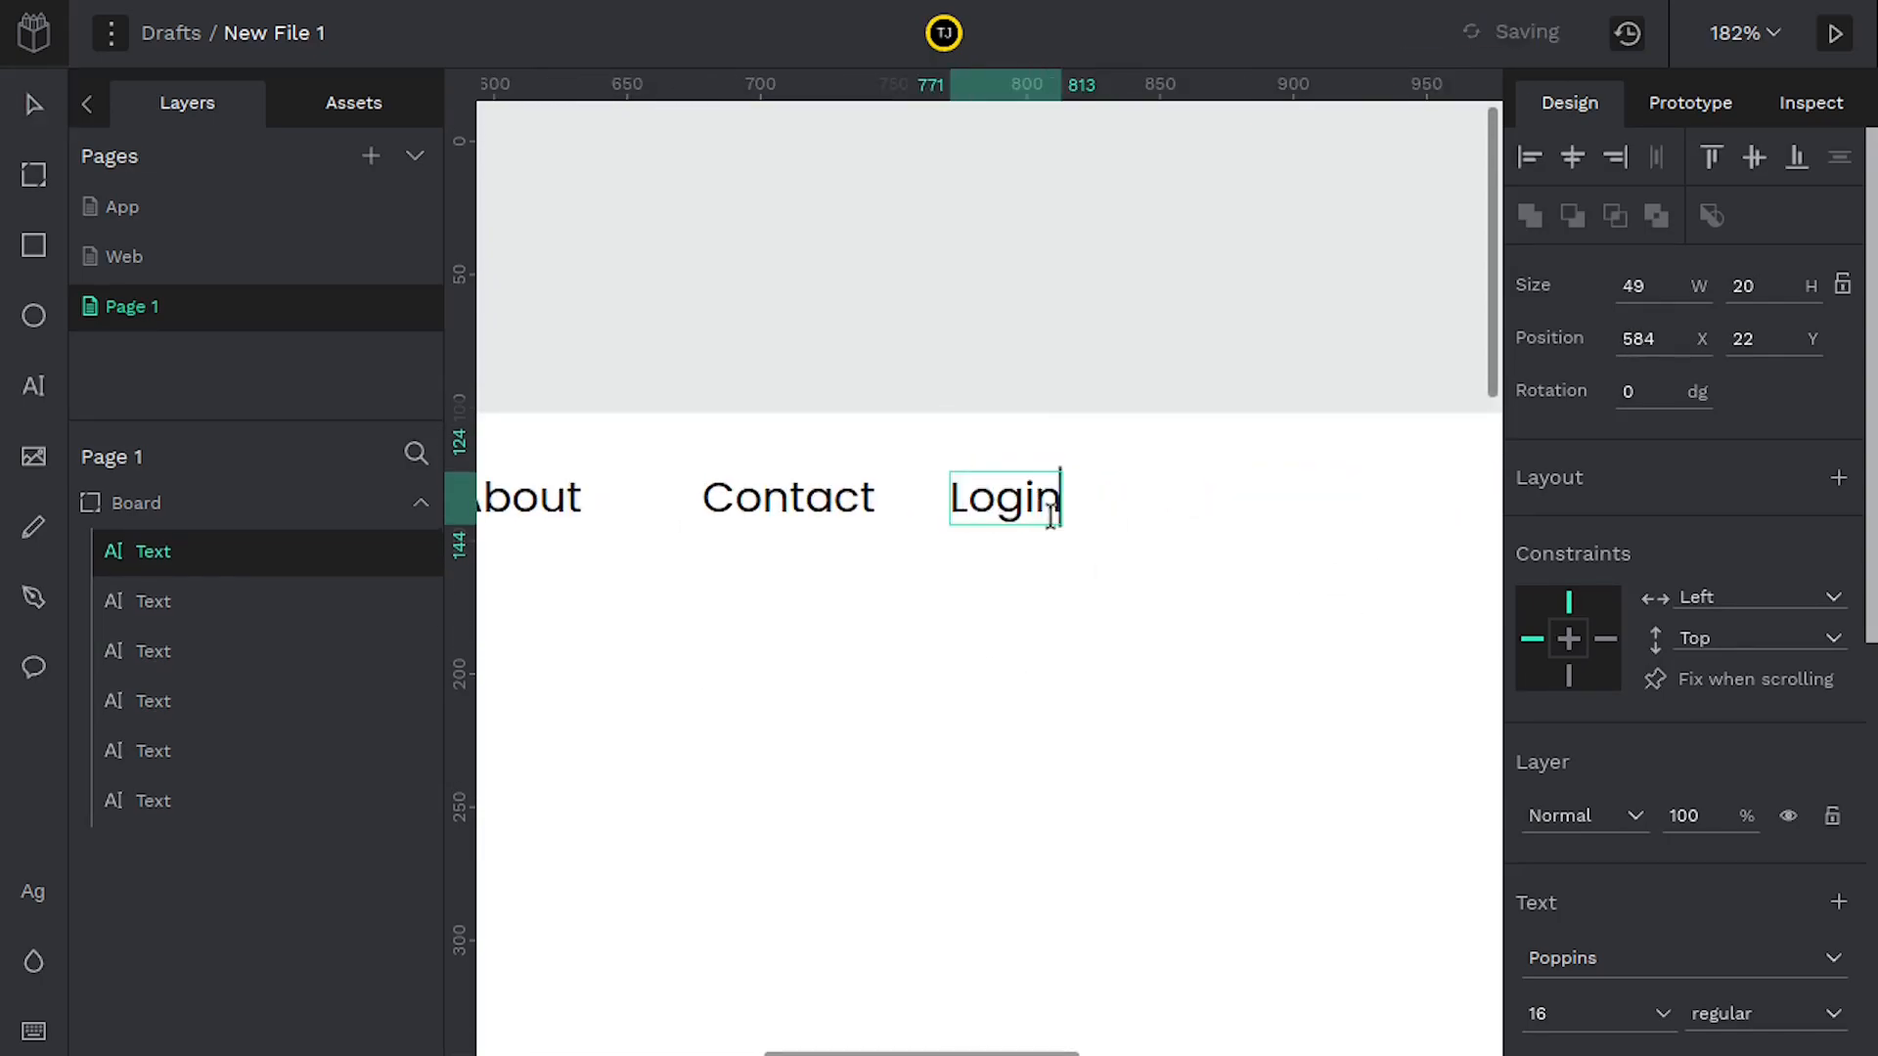
pyautogui.press('Escape')
# Move the Login text to the board's upper-right corner, at about X 1157, Y 32
pyautogui.hscroll(5, 880, 606)
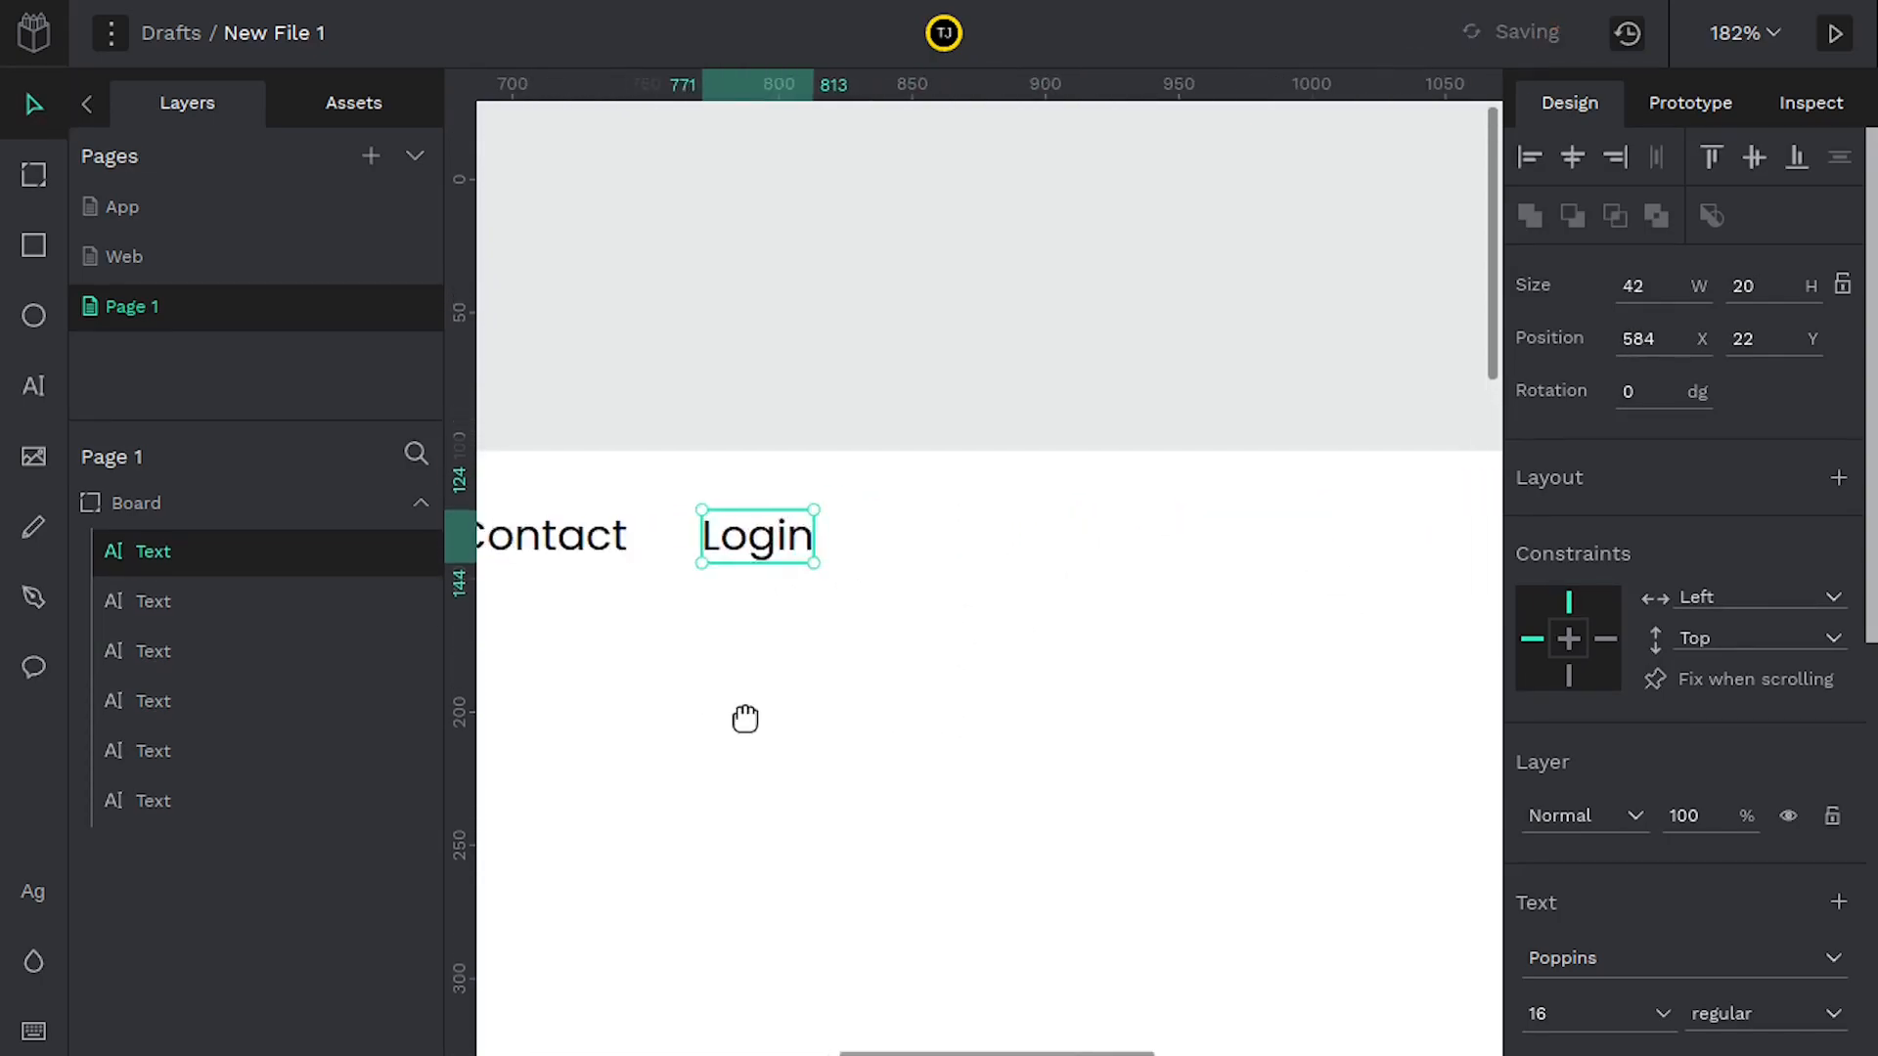
pyautogui.moveTo(755, 550); pyautogui.dragTo(1242, 721)
pyautogui.hscroll(10, 978, 685)
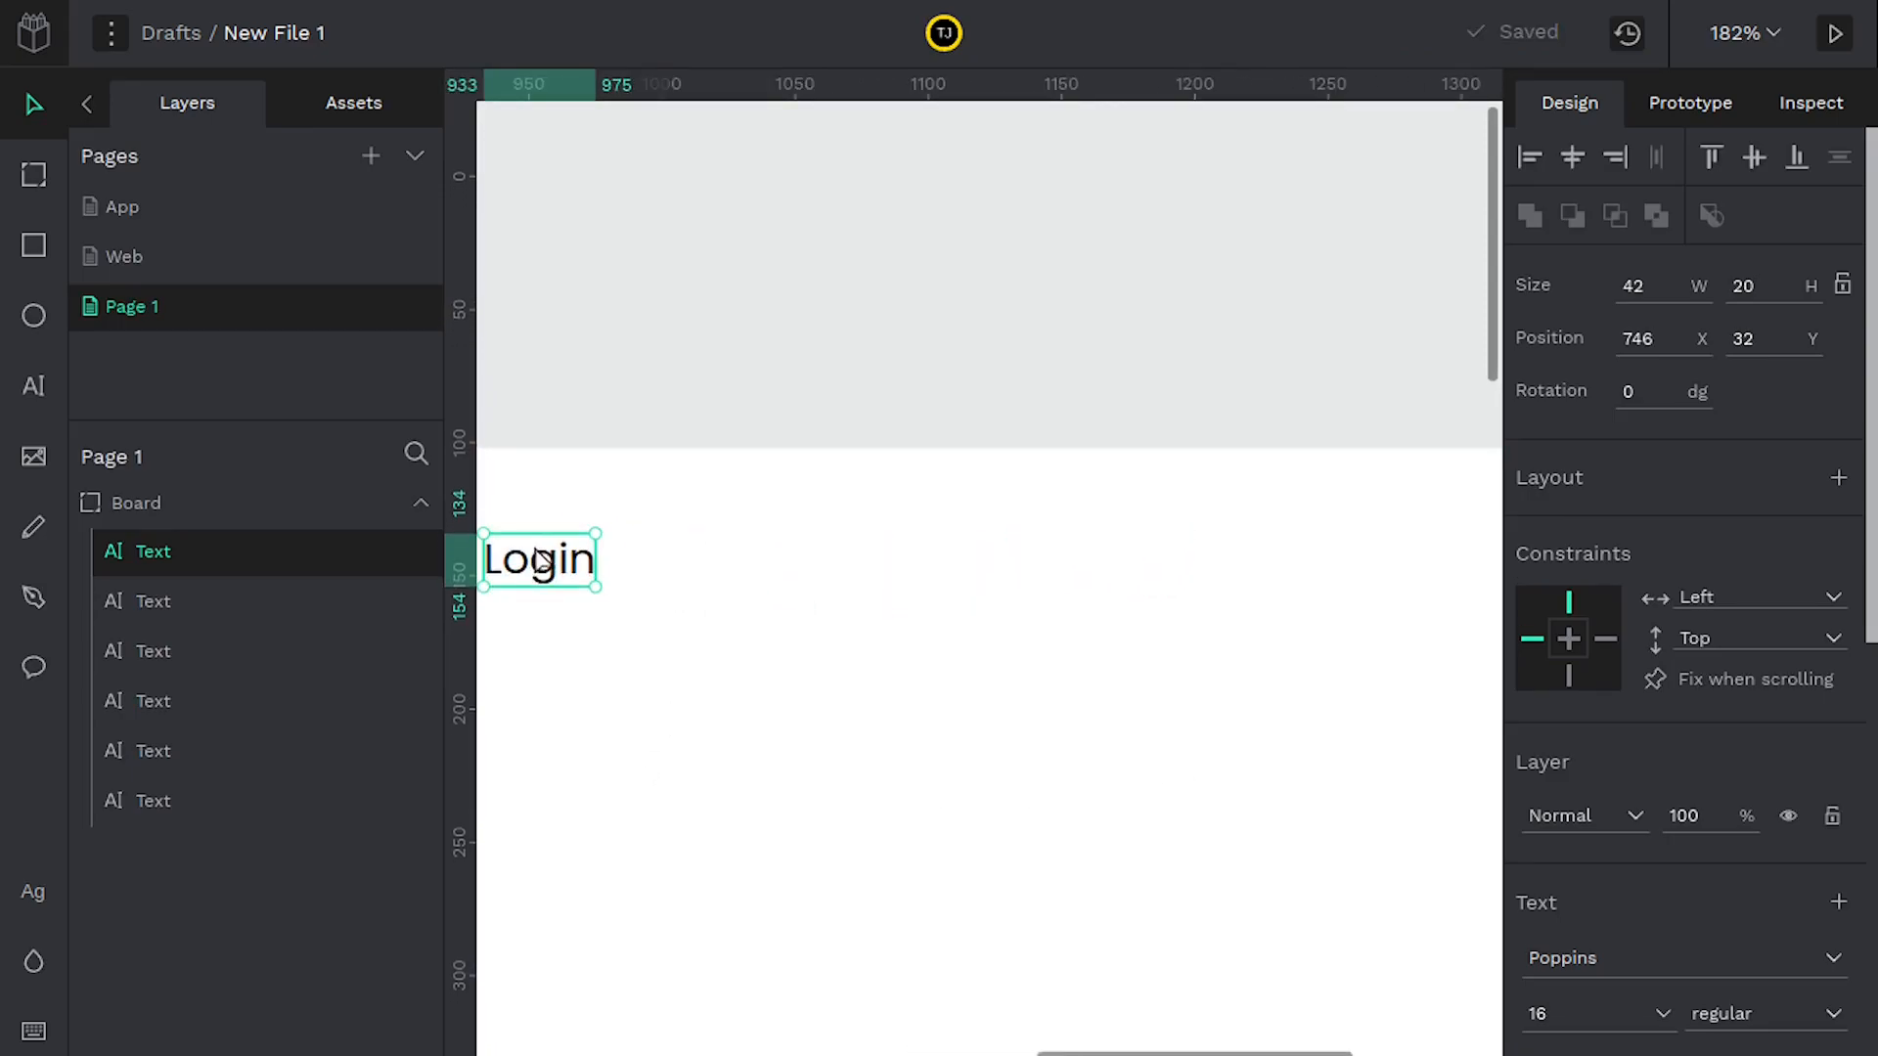
pyautogui.moveTo(575, 572); pyautogui.dragTo(1244, 620)
pyautogui.hscroll(10, 747, 638)
pyautogui.moveTo(740, 593); pyautogui.dragTo(1017, 586)
pyautogui.hscroll(2, 959, 730)
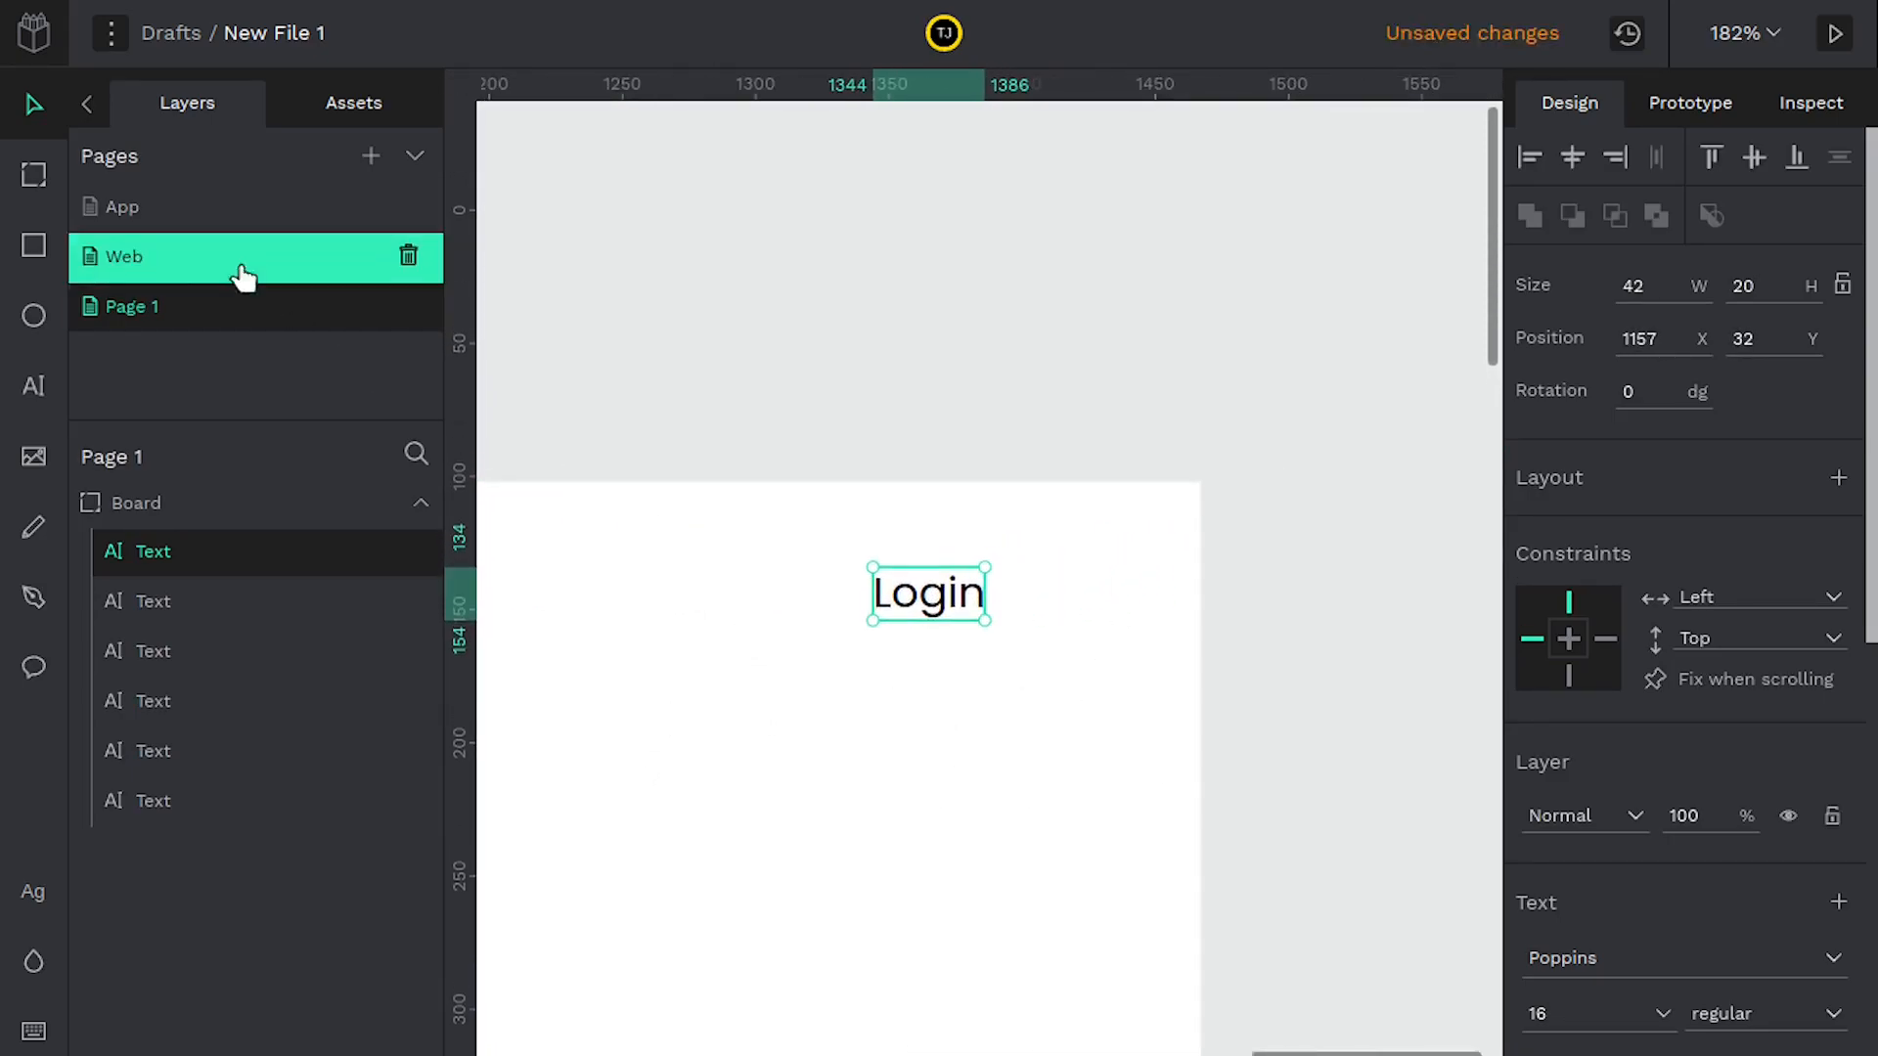
# Draw a rectangle about 116 x 49 over the Login text, at about X 1118, Y 20
pyautogui.click(33, 245)
pyautogui.moveTo(769, 535); pyautogui.dragTo(1077, 666)
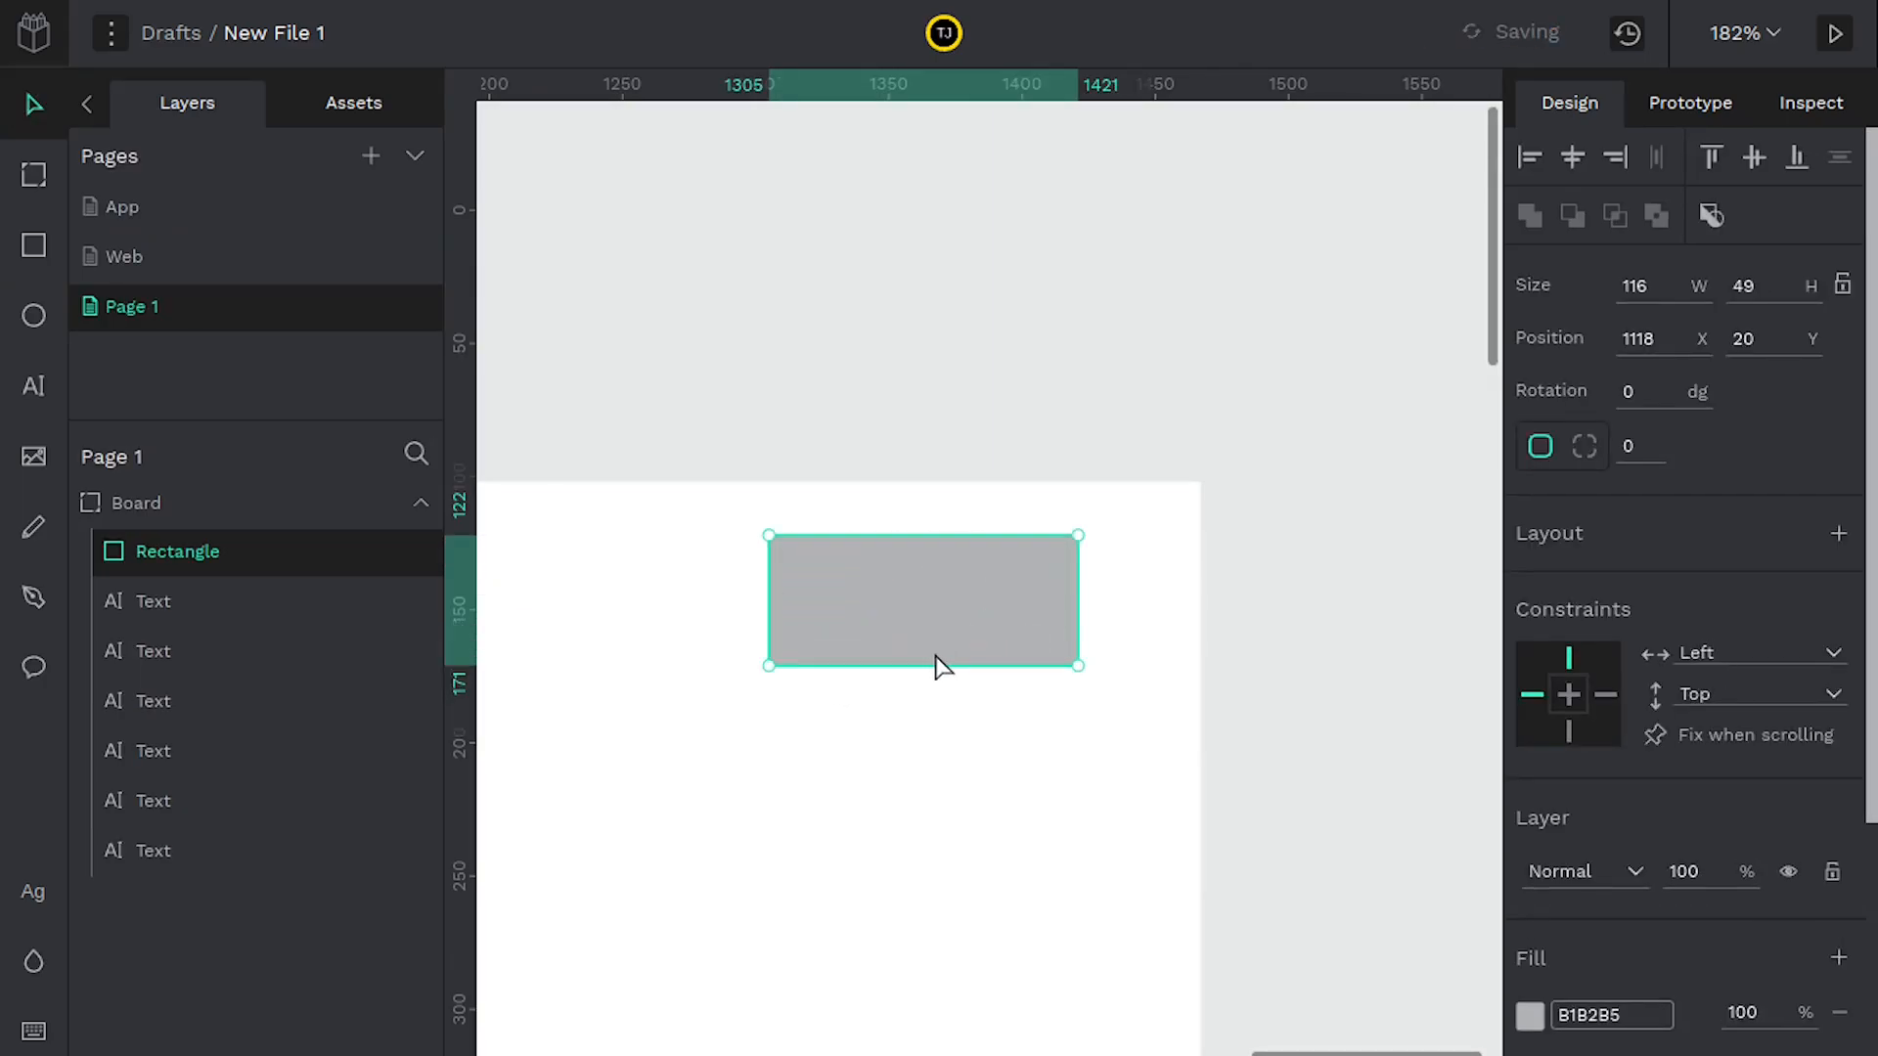
# Move the Login text layer above the rectangle in the layer order
pyautogui.rightClick(831, 610)
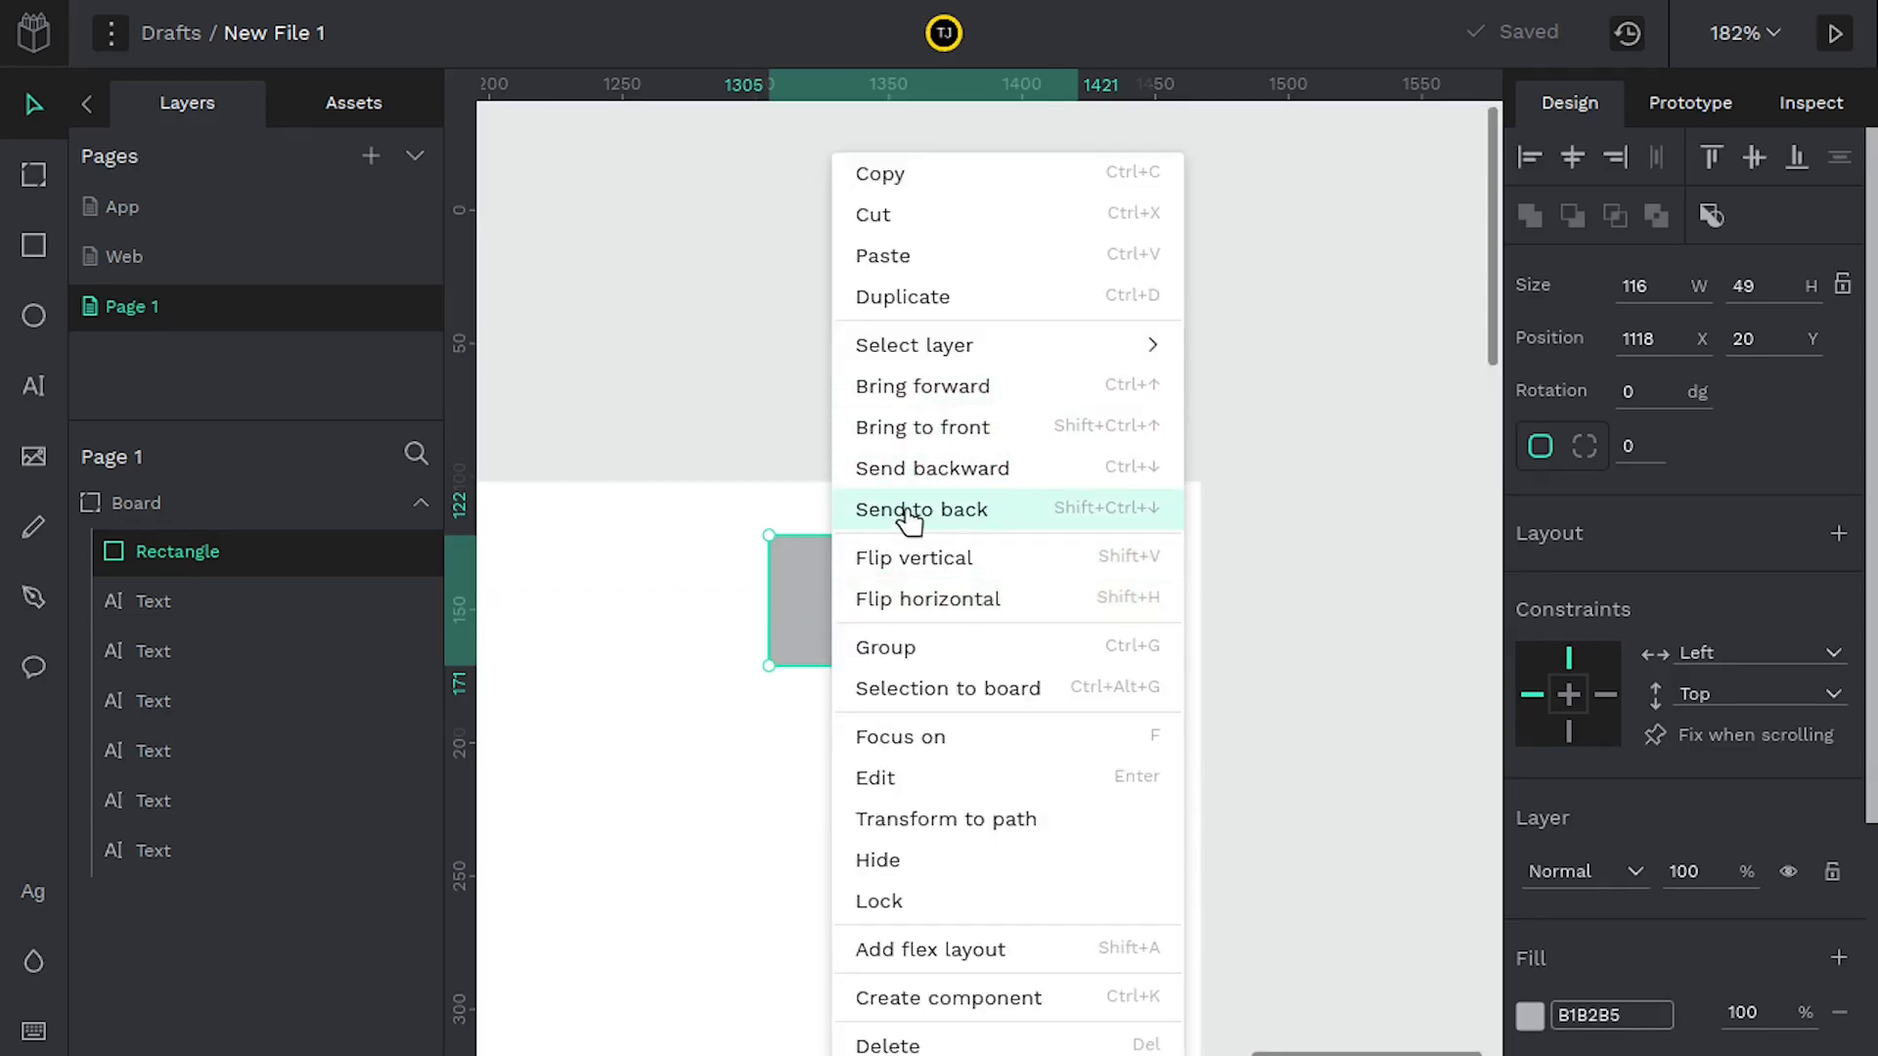
pyautogui.click(649, 662)
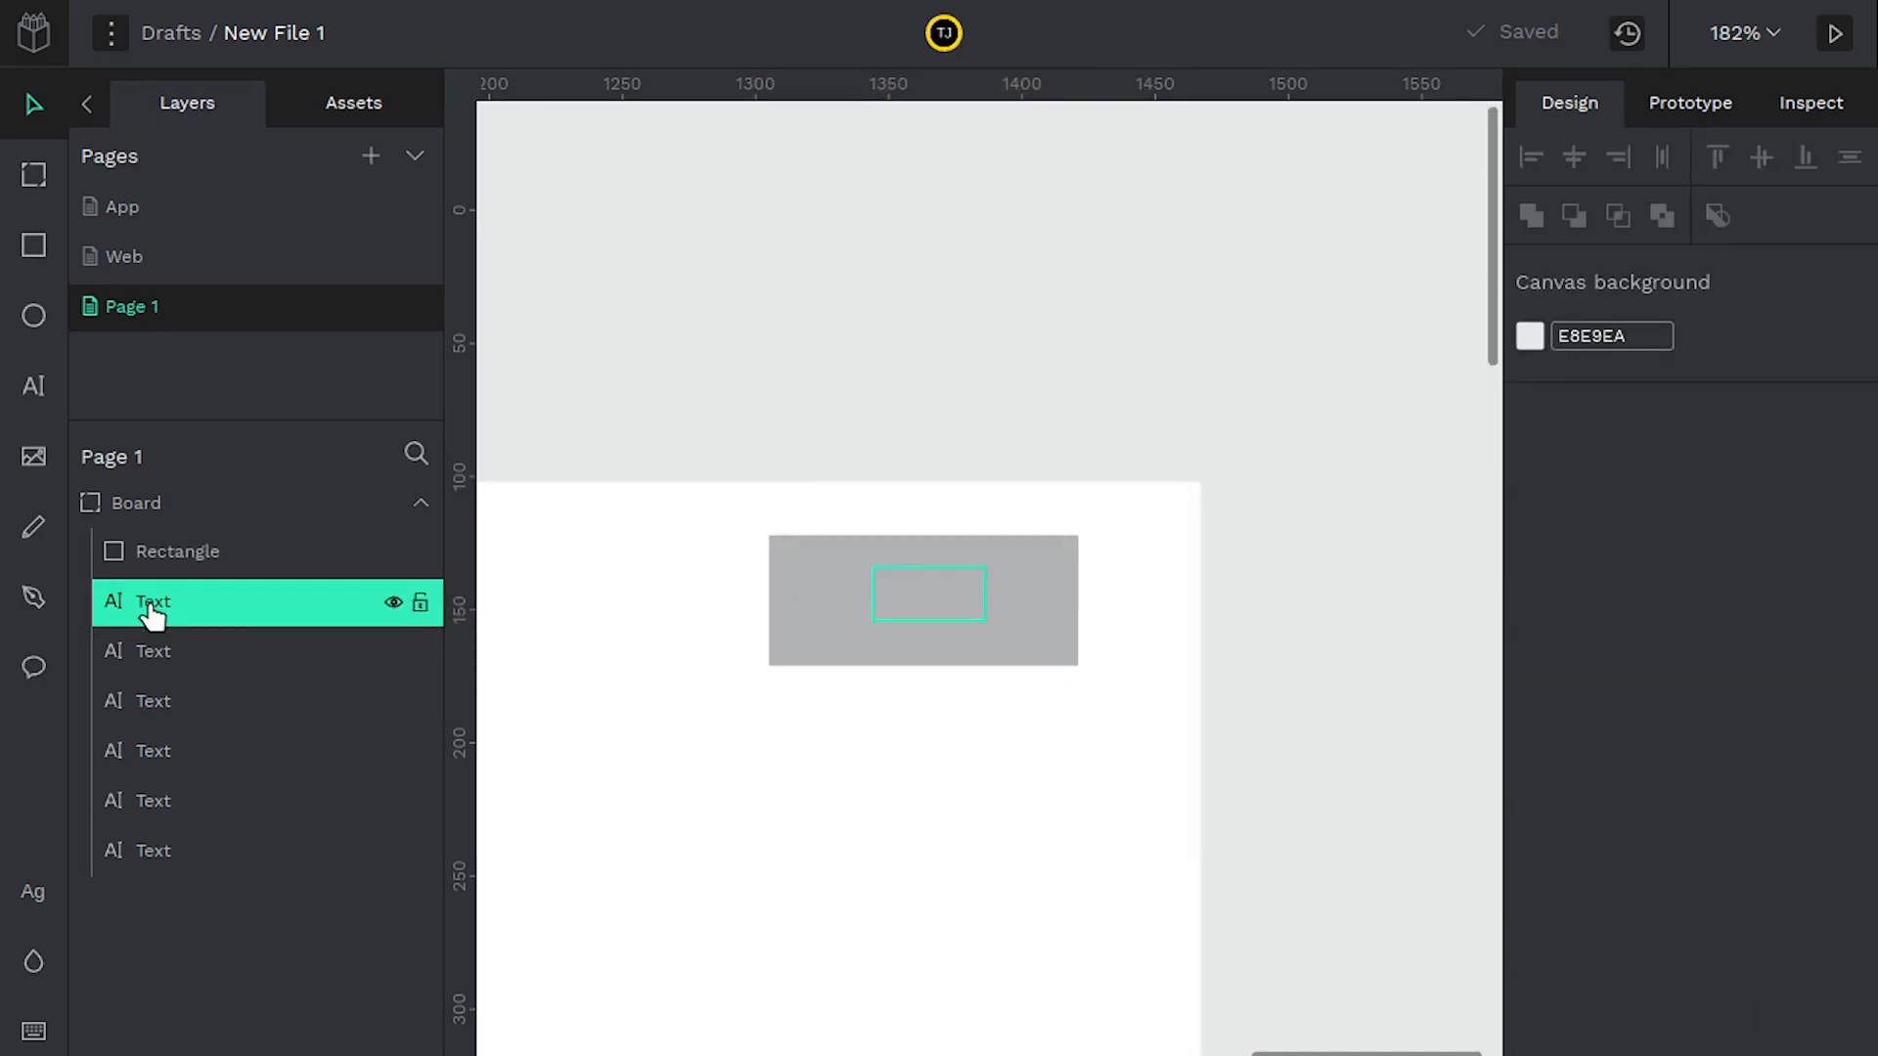
pyautogui.moveTo(152, 611); pyautogui.dragTo(155, 546)
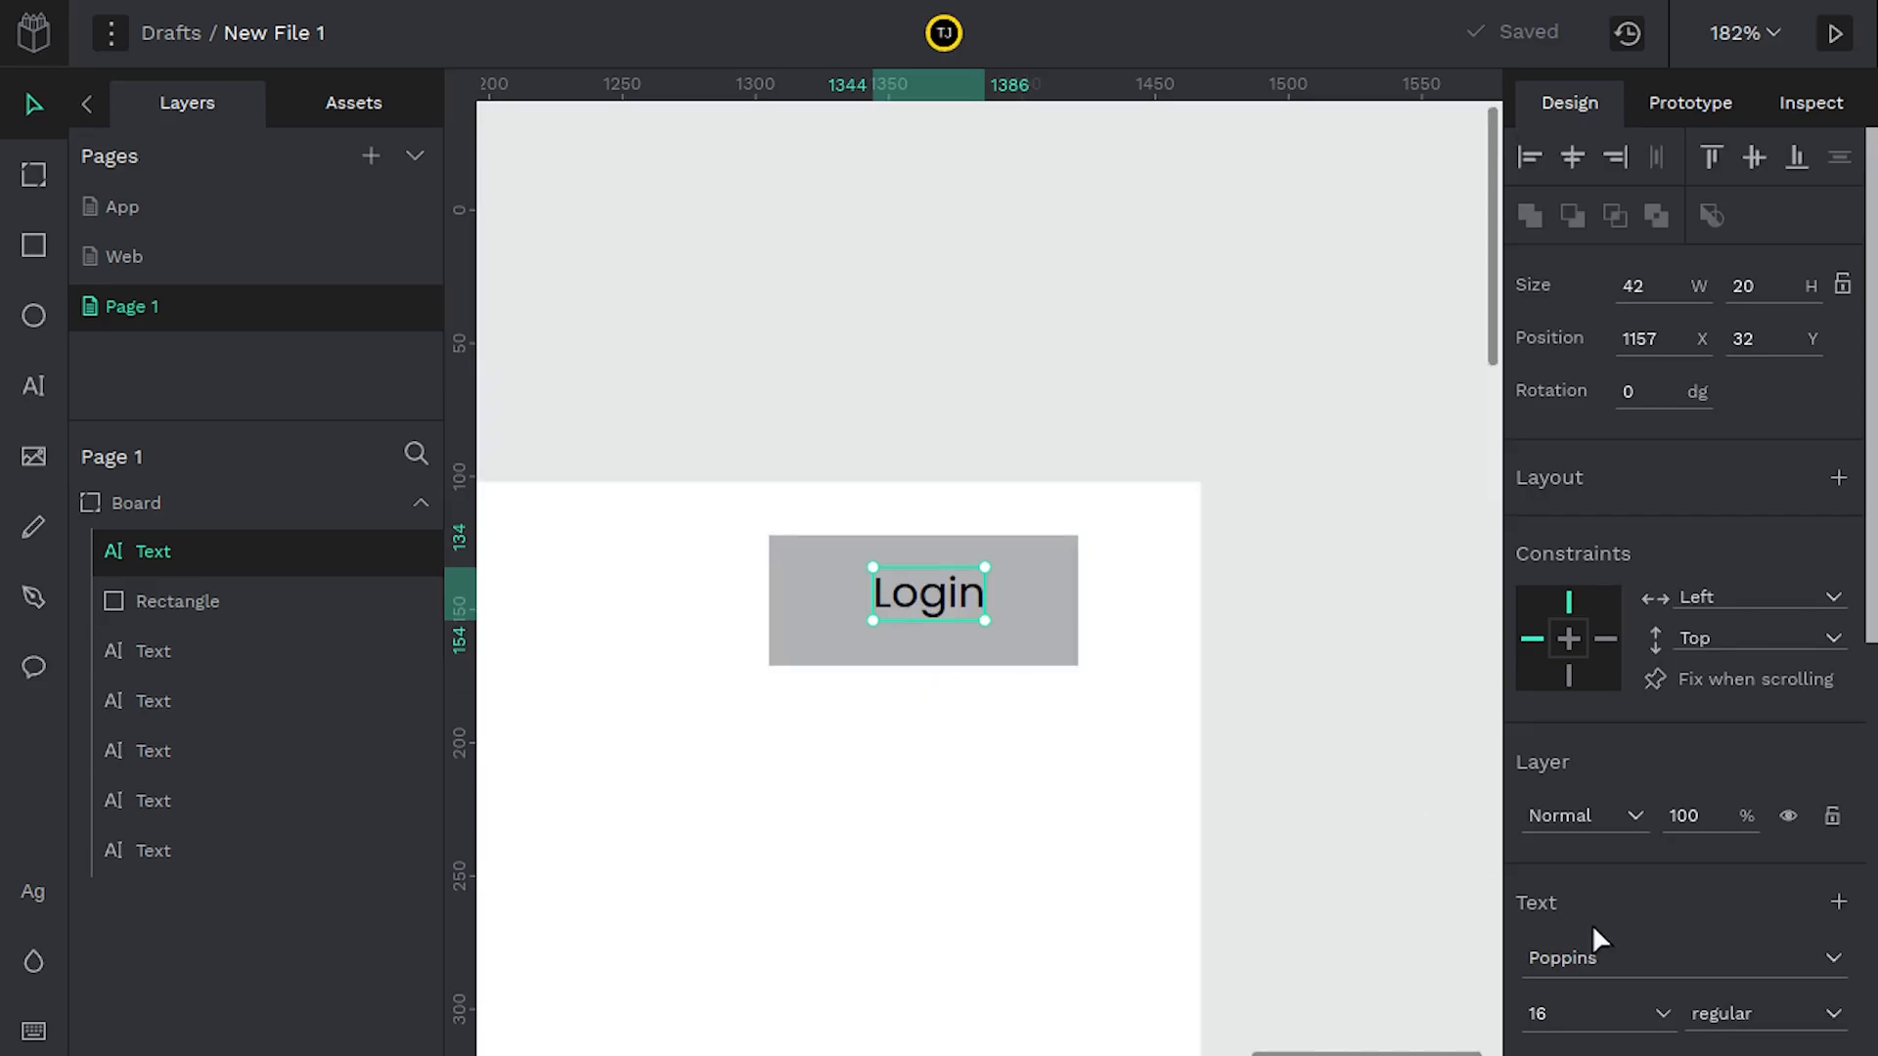
# Change the Login text's fill colour to white, ffffff
pyautogui.scroll(-6, 1592, 923)
pyautogui.click(1529, 694)
pyautogui.moveTo(1241, 524); pyautogui.dragTo(1182, 476)
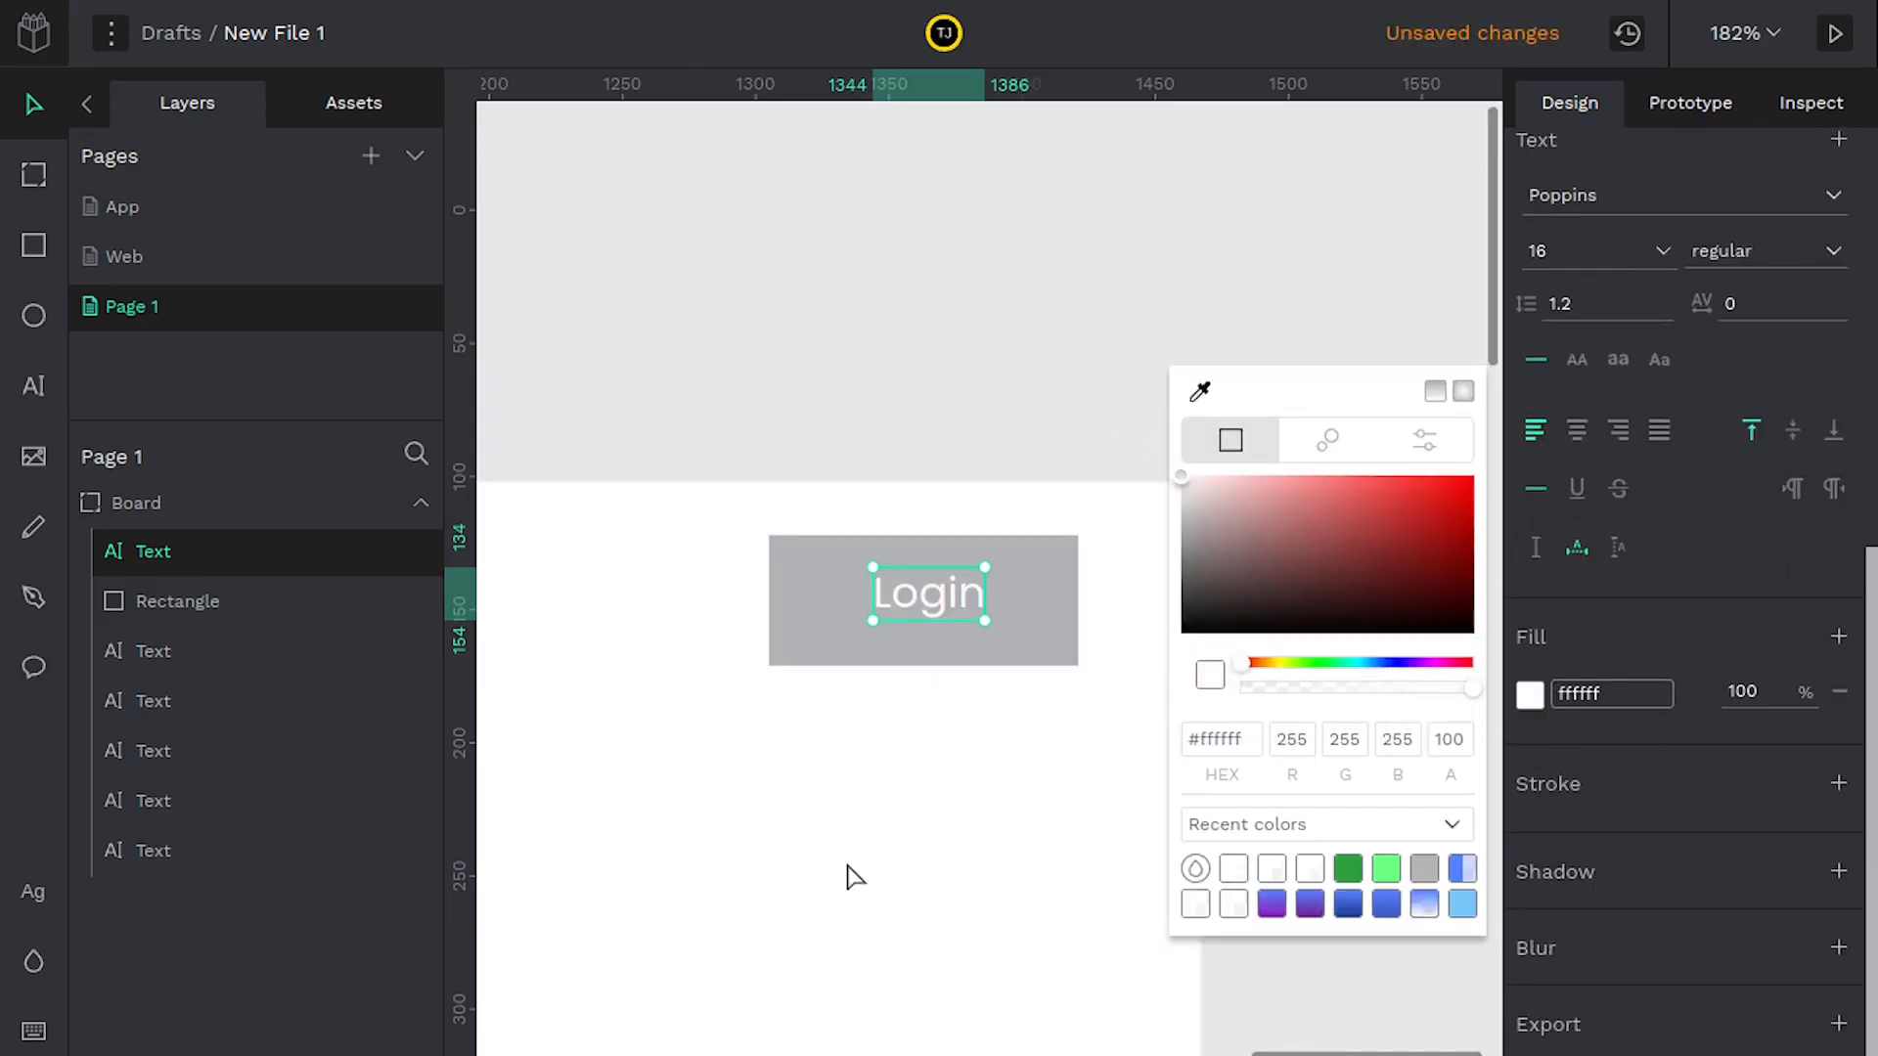
pyautogui.click(854, 876)
# Change the fill colour of the rectangle behind the Login text to blue, 2e5ef1
pyautogui.click(835, 614)
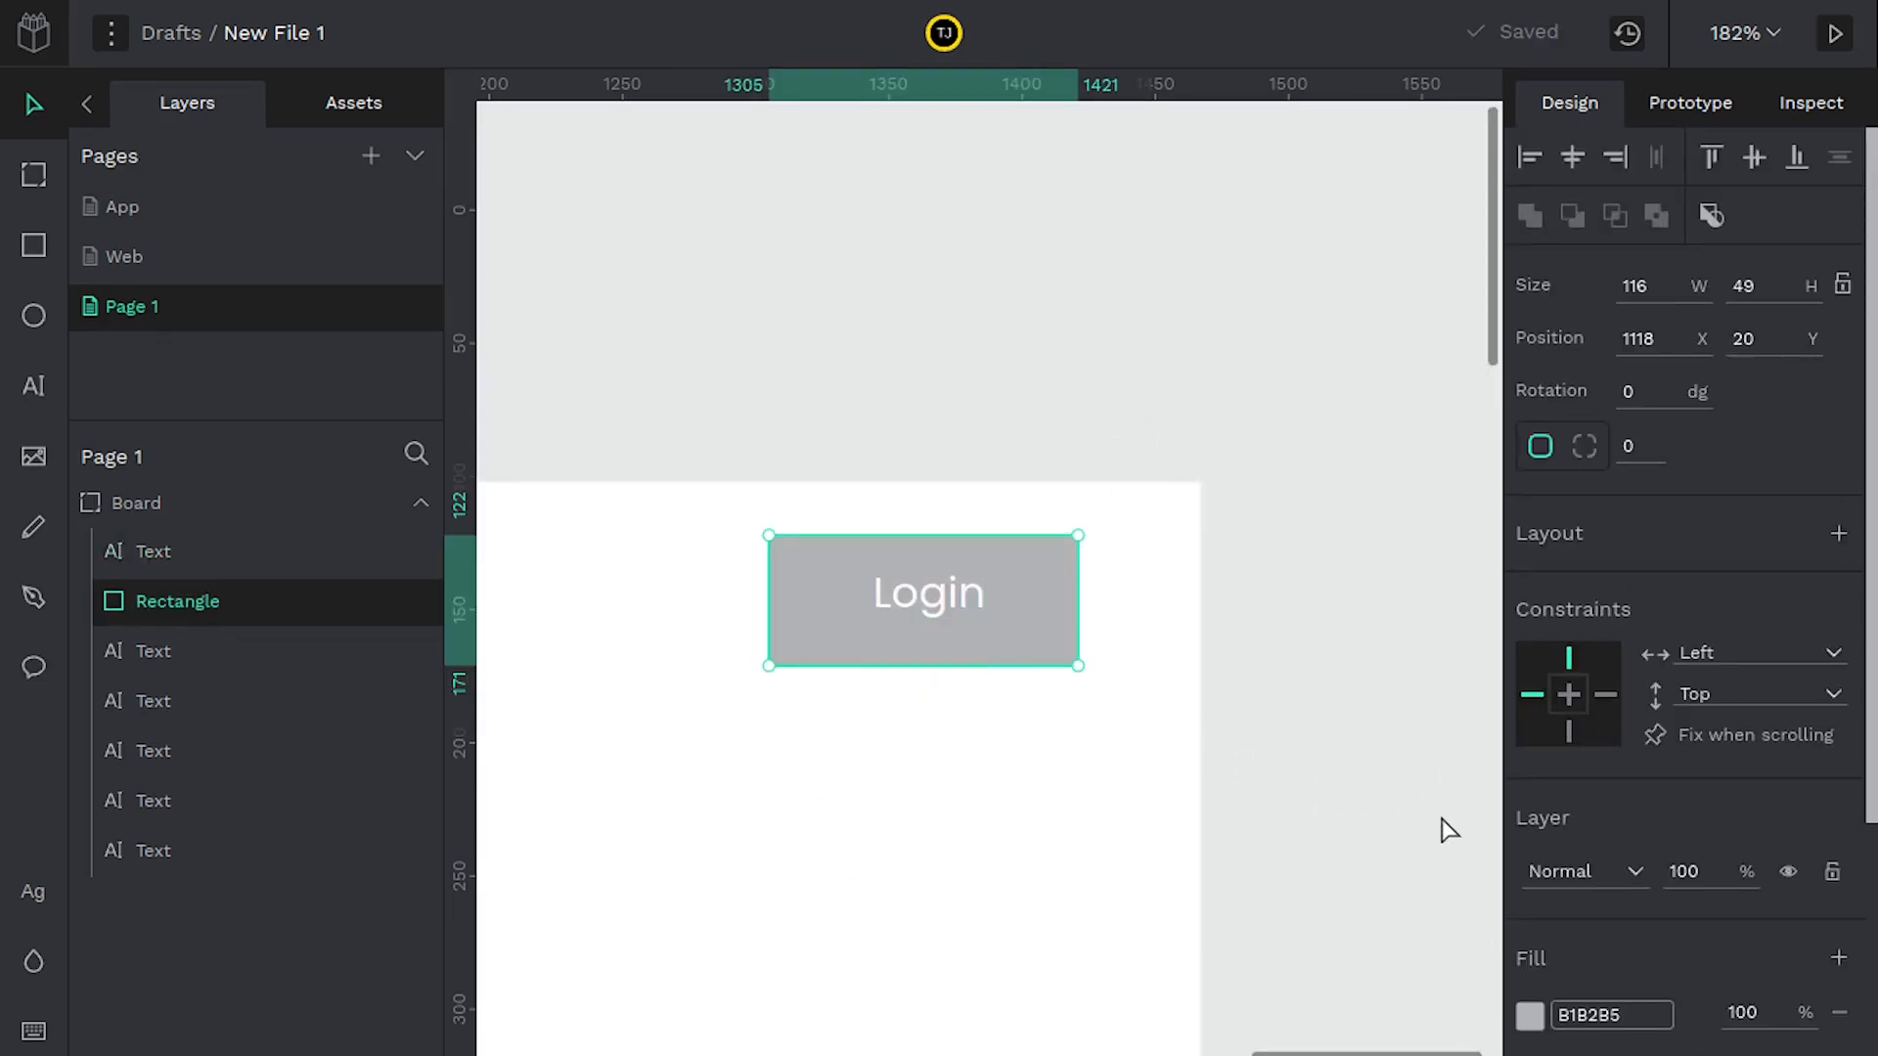
pyautogui.click(1529, 1016)
pyautogui.moveTo(1403, 489); pyautogui.dragTo(1413, 499)
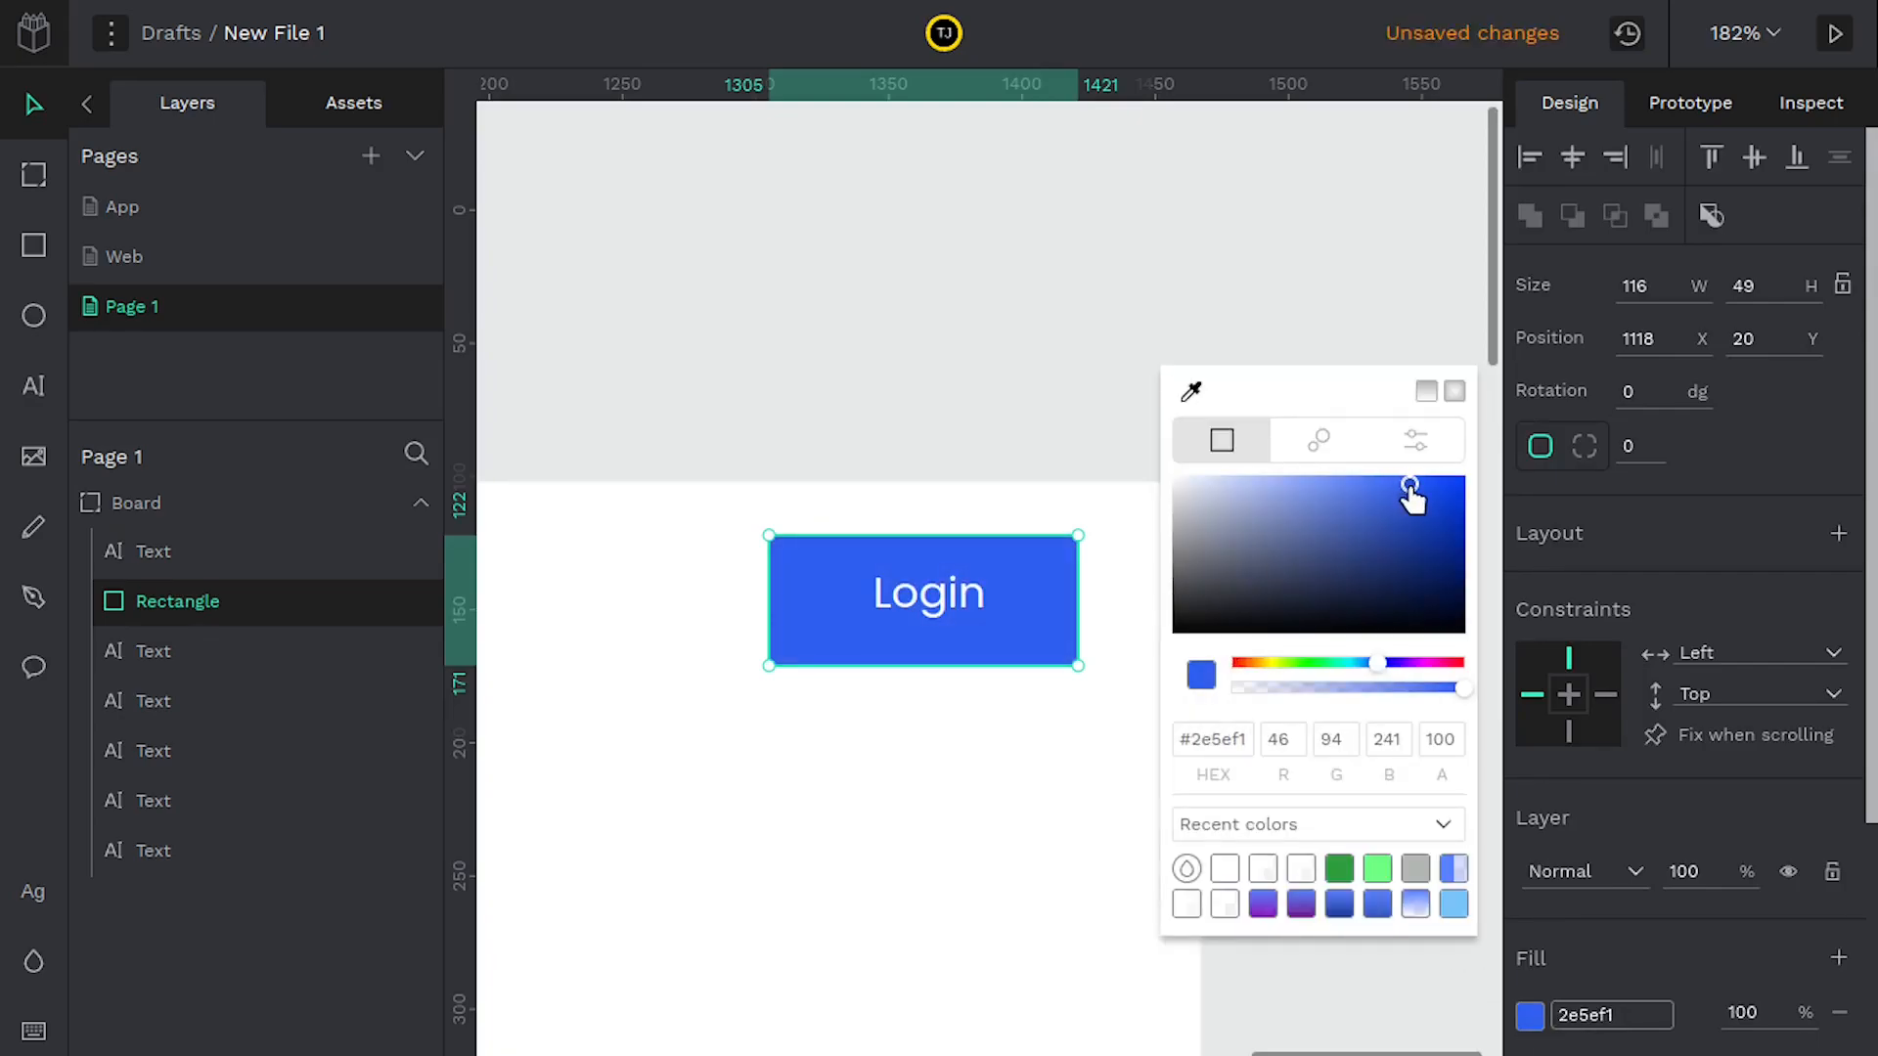
pyautogui.click(904, 783)
# Add a drop shadow to the blue rectangle behind the Login text
pyautogui.click(1029, 638)
pyautogui.scroll(-3, 1692, 765)
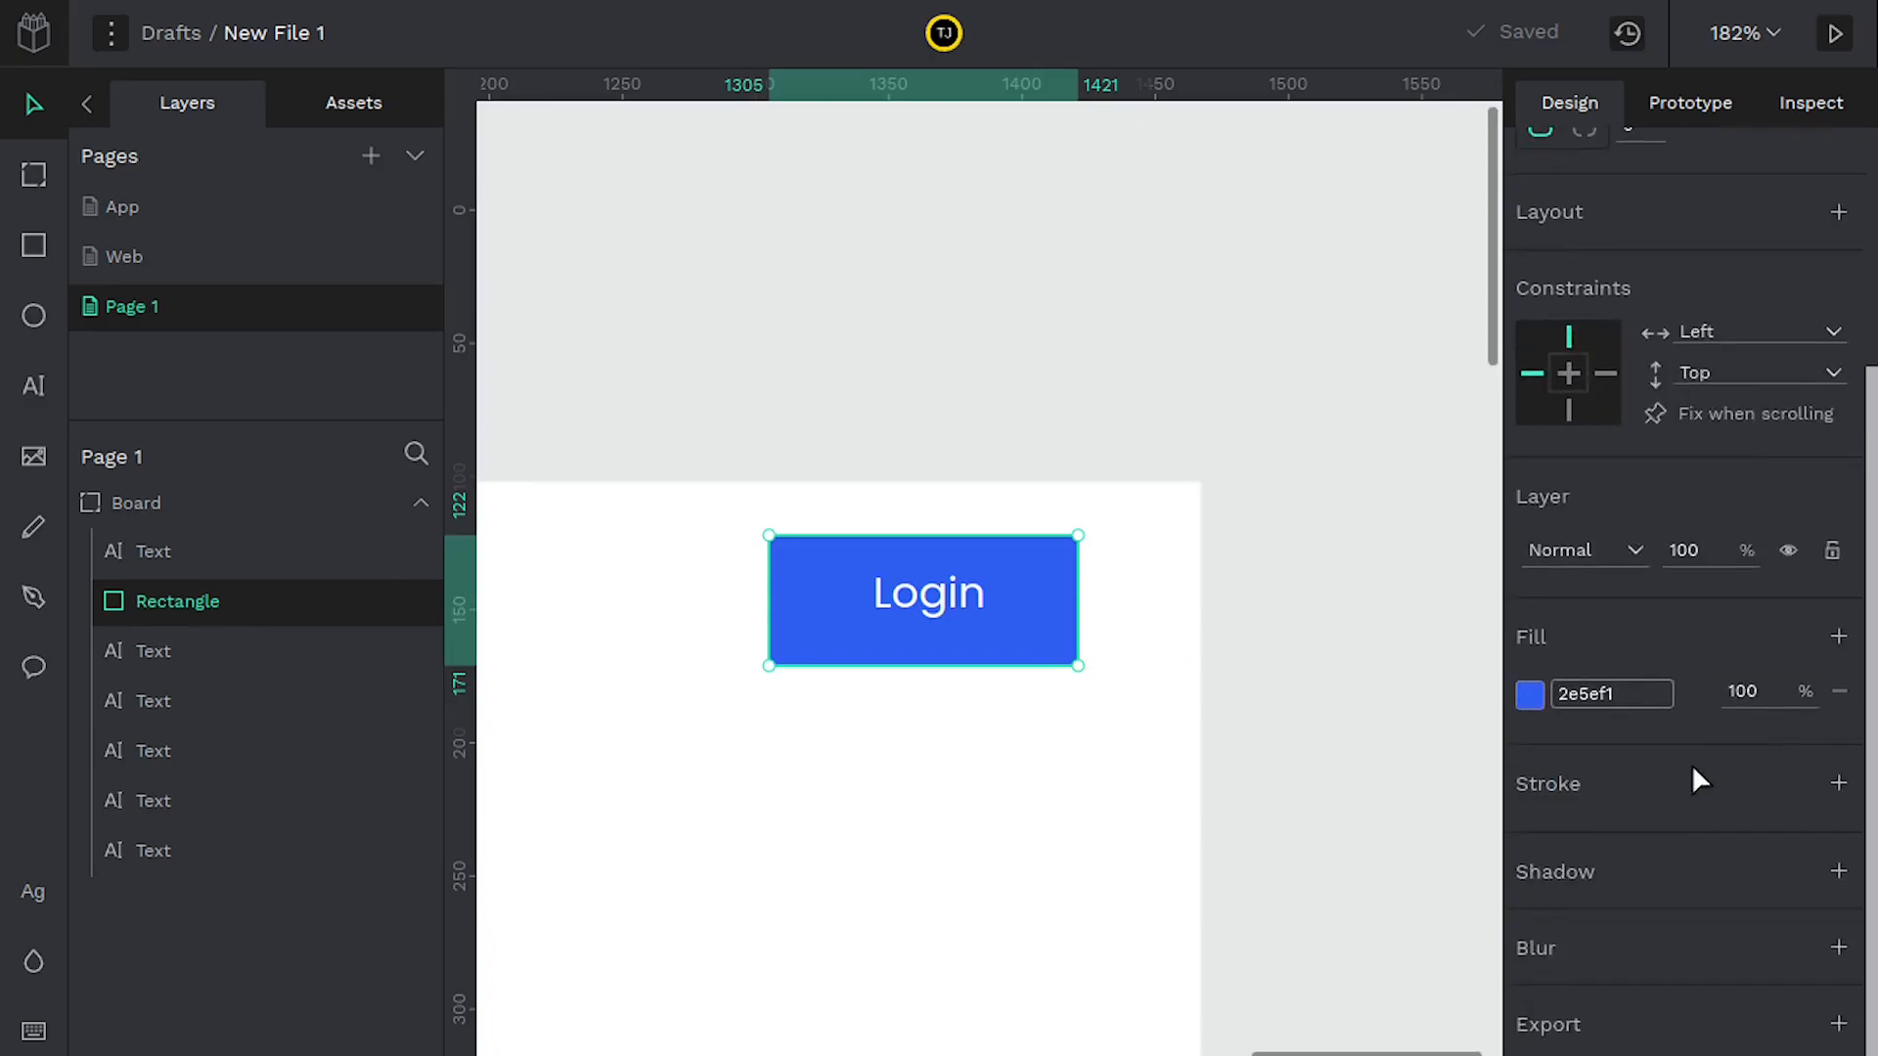
pyautogui.click(1839, 871)
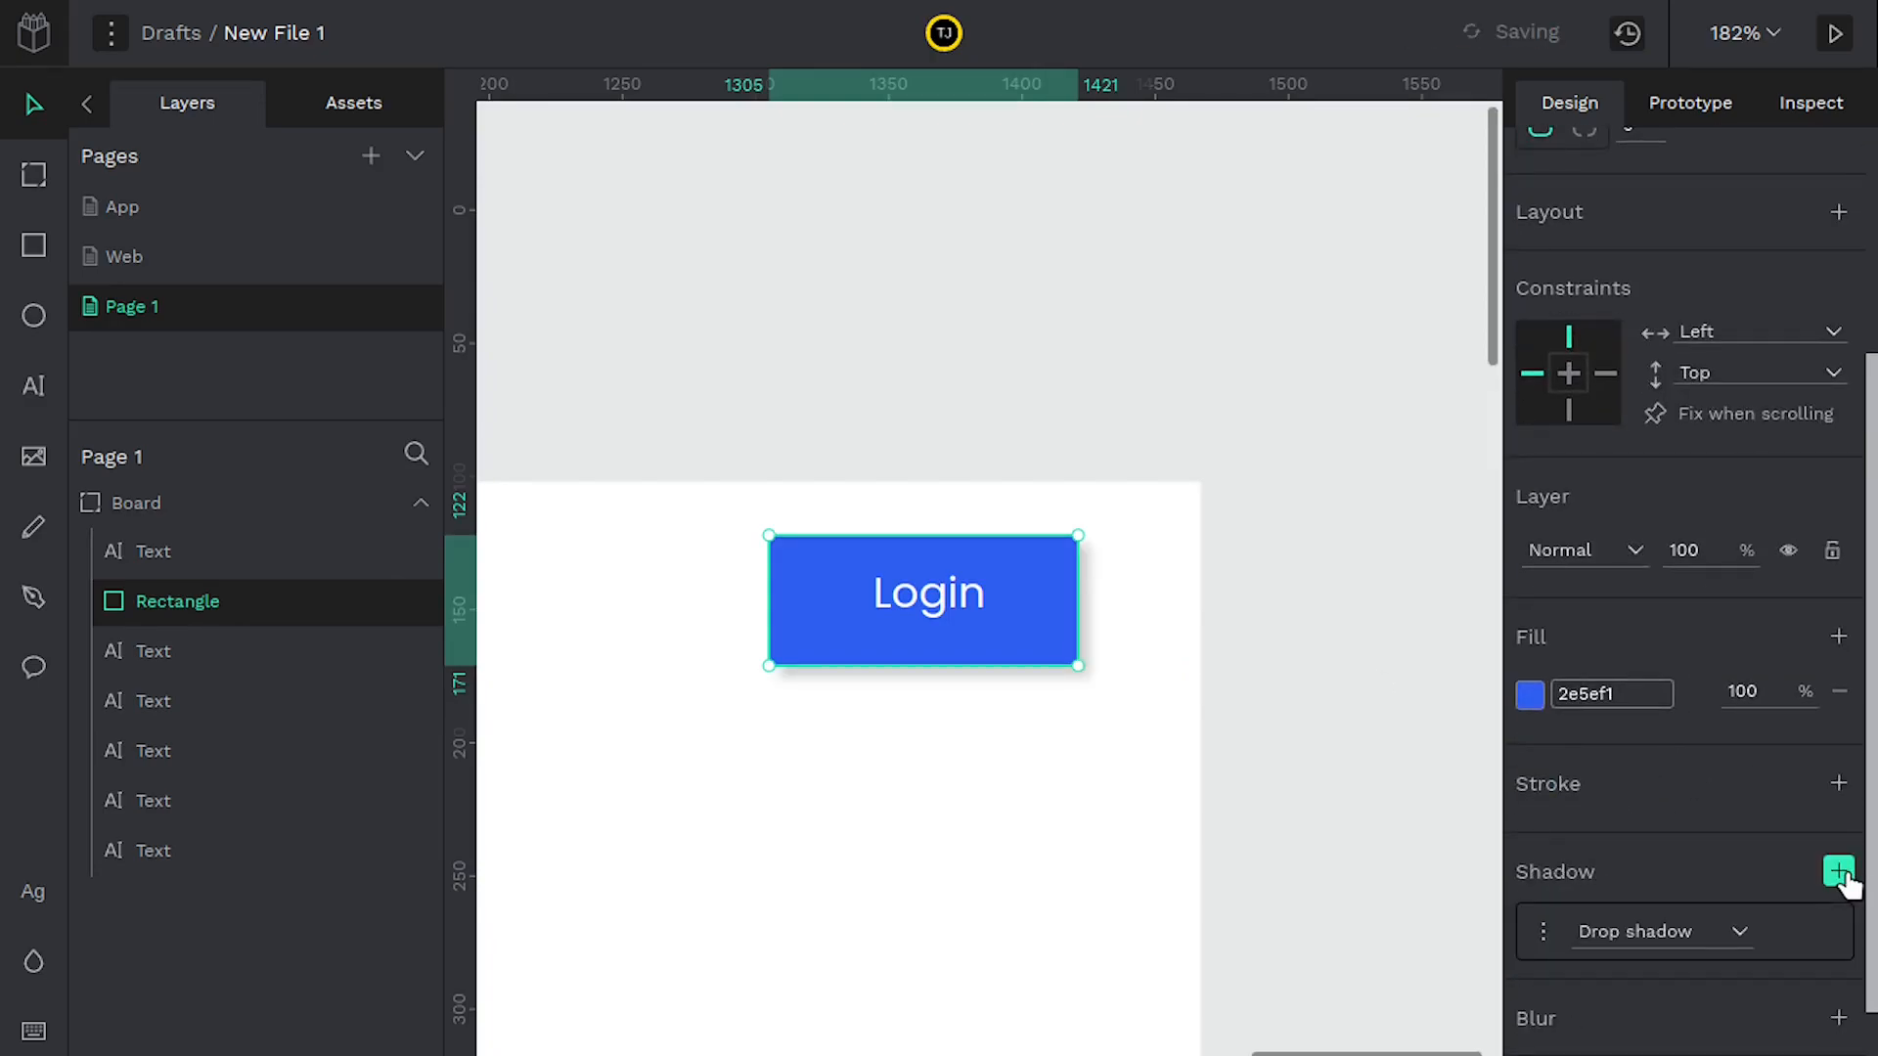
# Add a stroke to the Login button rectangle, coloured white (ffffff), and lower the stroke's opacity
pyautogui.click(1838, 785)
pyautogui.click(1529, 841)
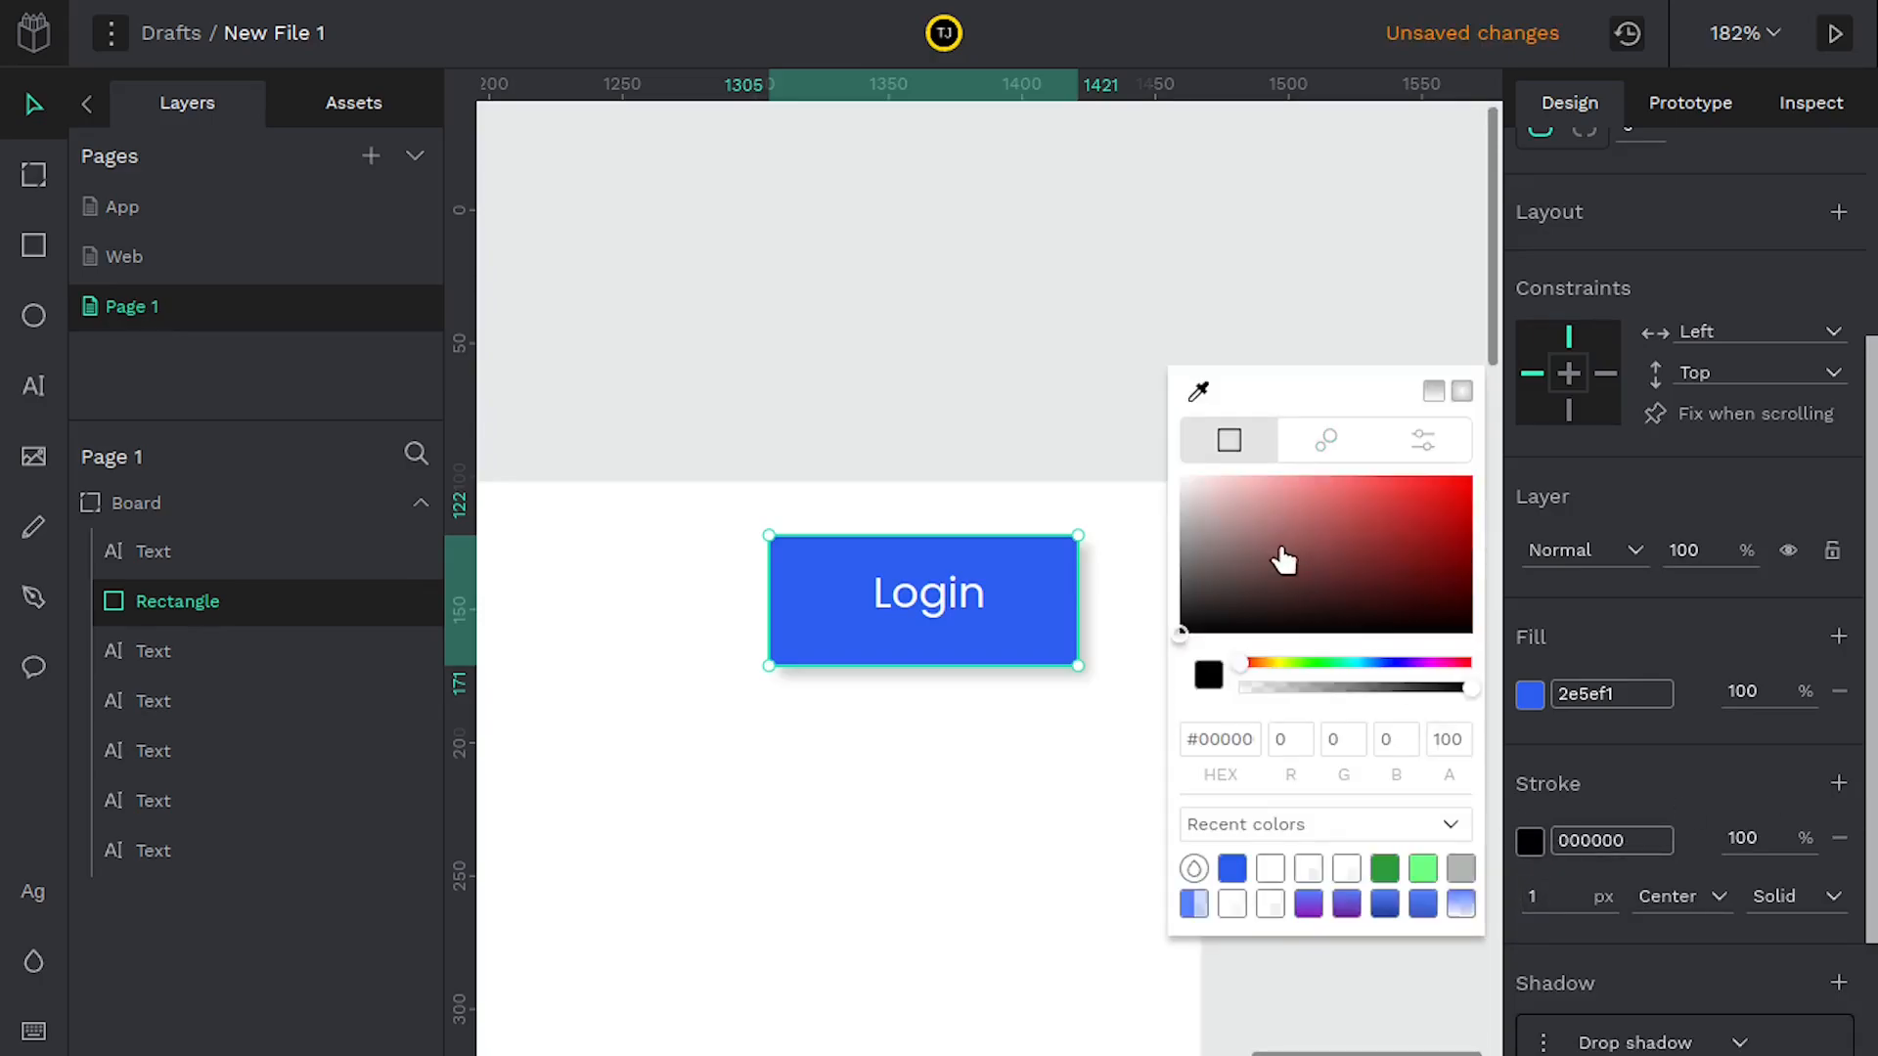
pyautogui.moveTo(1287, 558); pyautogui.dragTo(1017, 427)
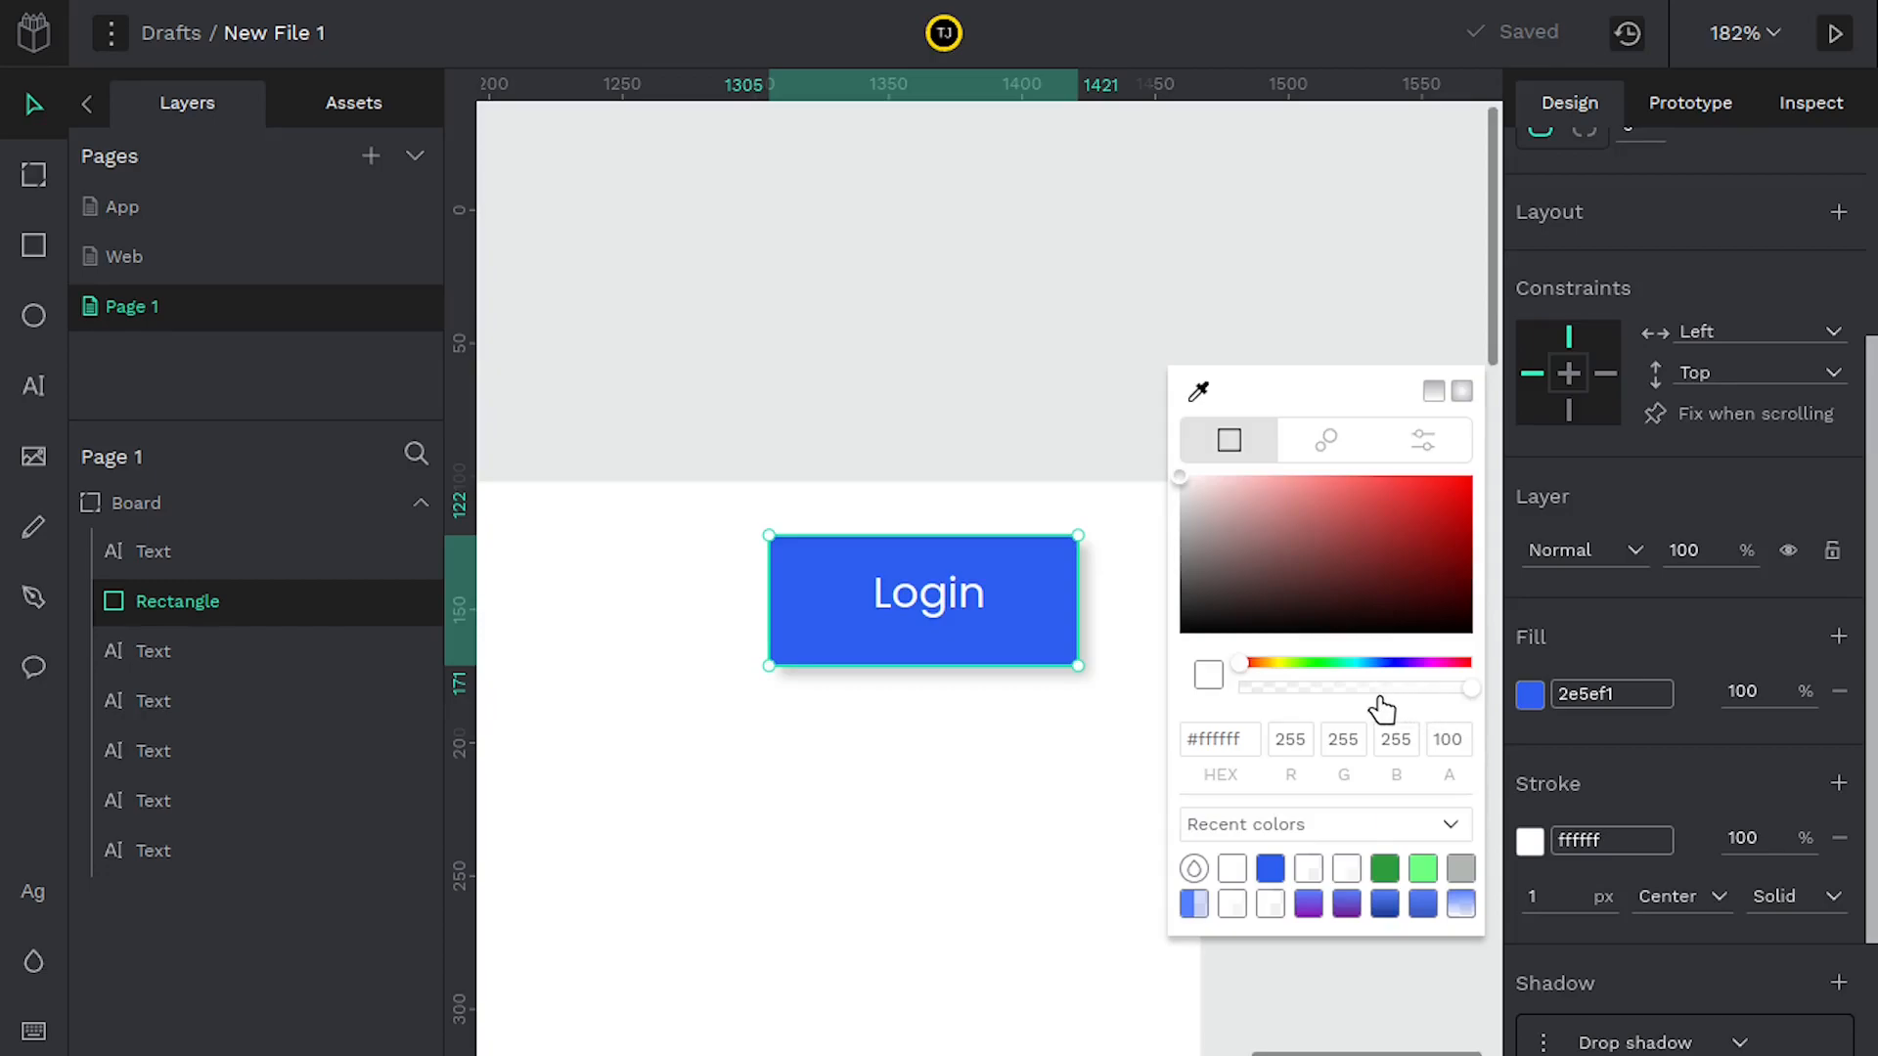
pyautogui.moveTo(1467, 701); pyautogui.dragTo(1349, 704)
pyautogui.click(813, 854)
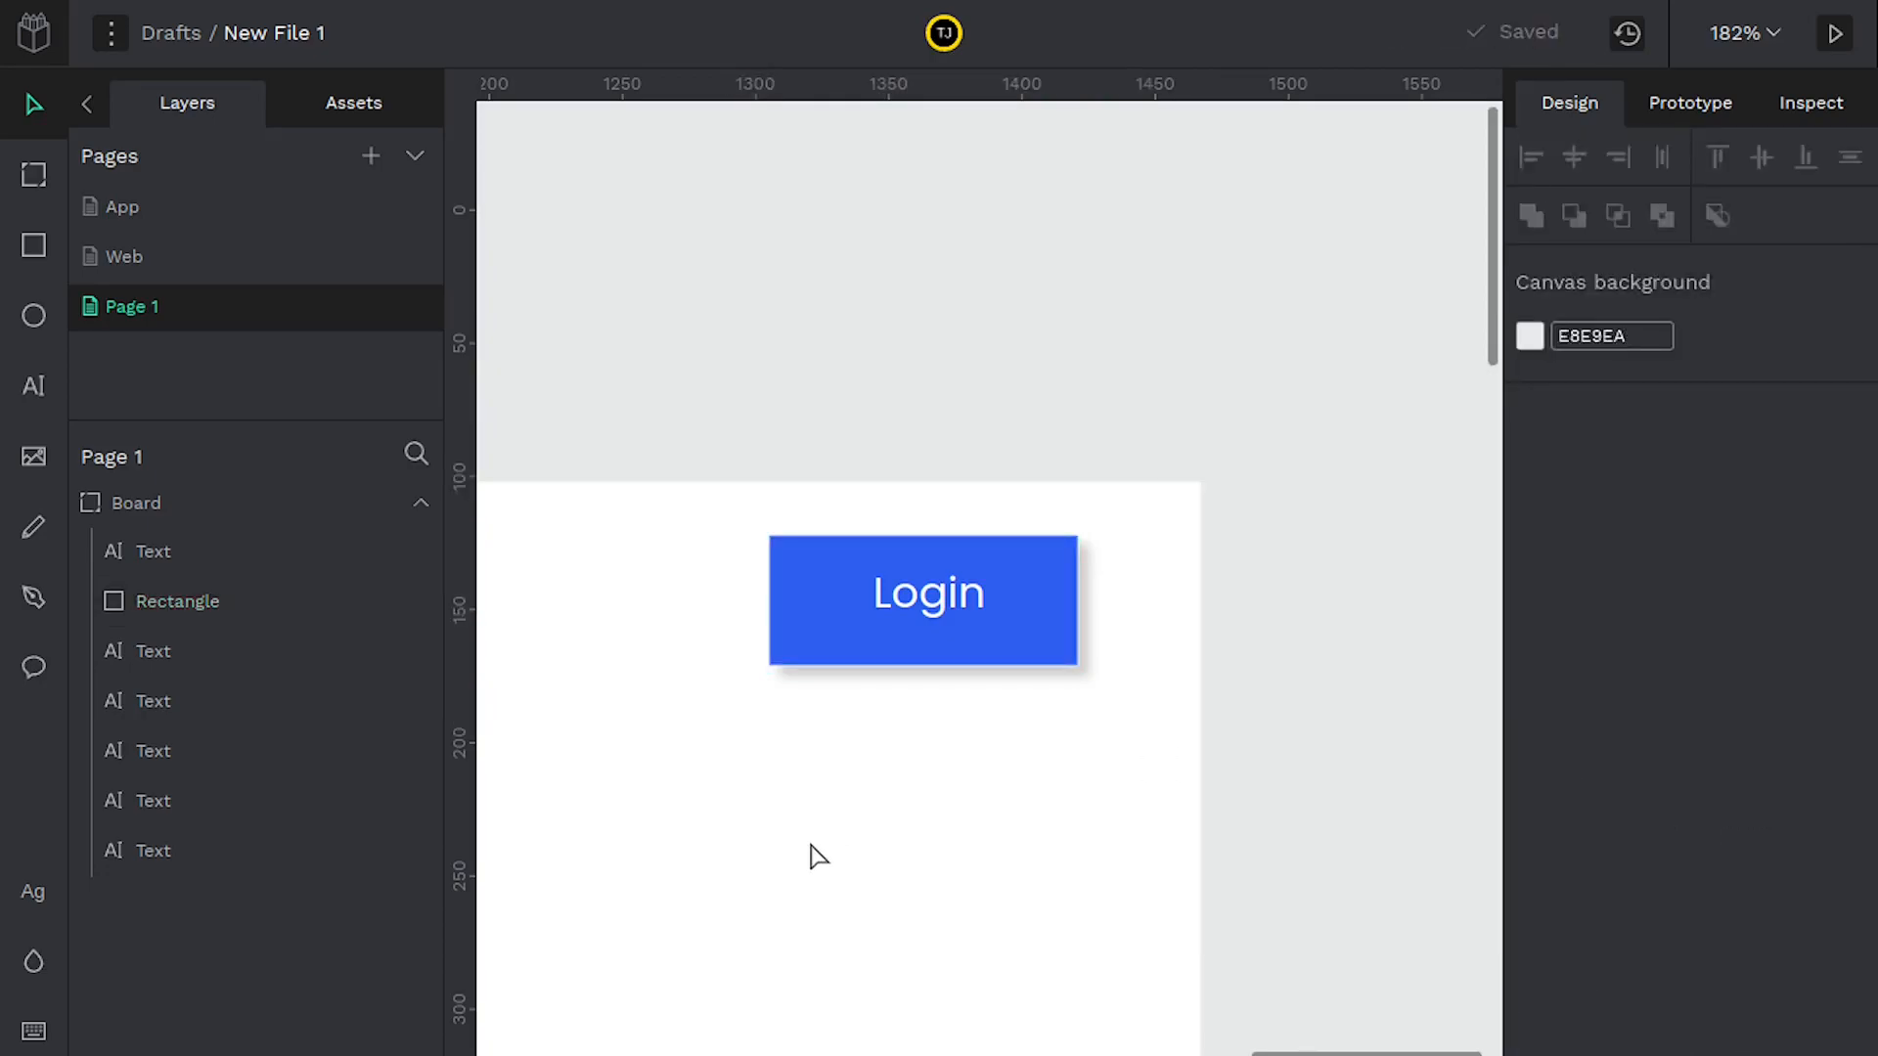
# Try the Login button rectangle's fill at 42.5% opacity and restore it to 100%
pyautogui.click(1045, 660)
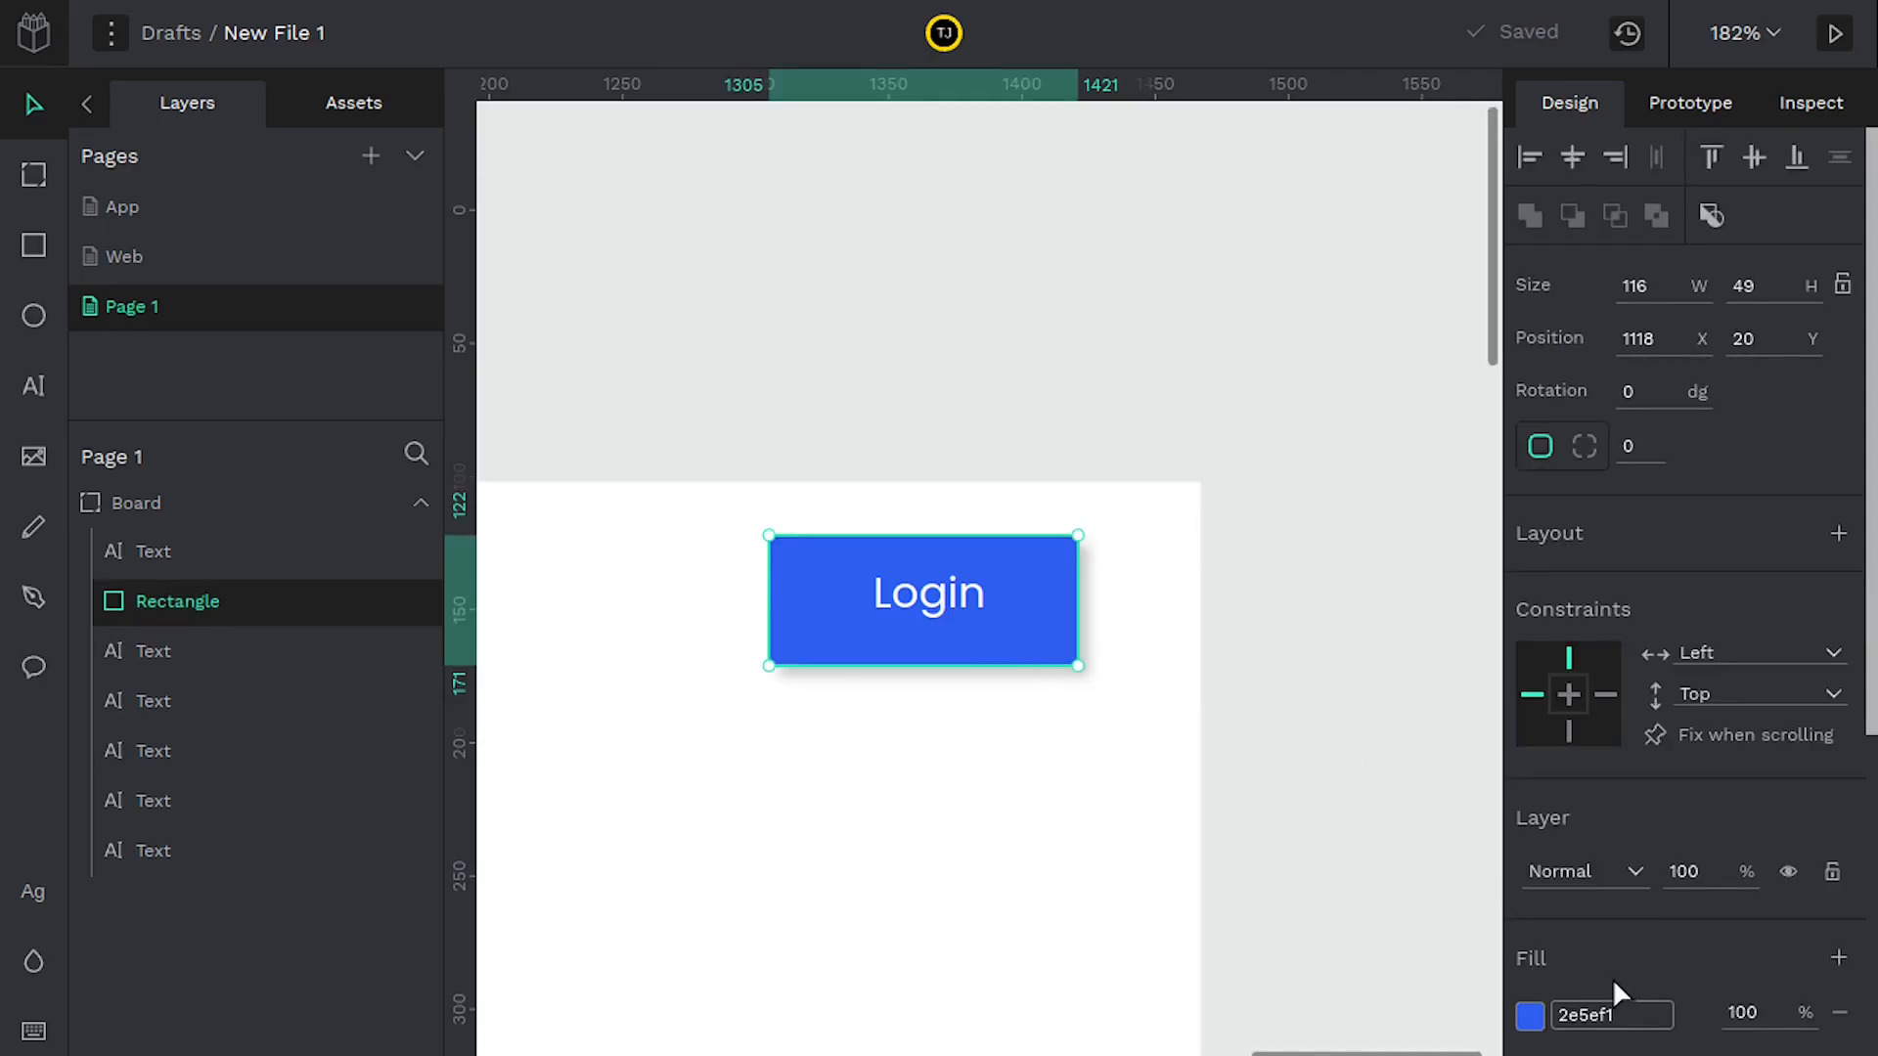
pyautogui.click(1530, 1015)
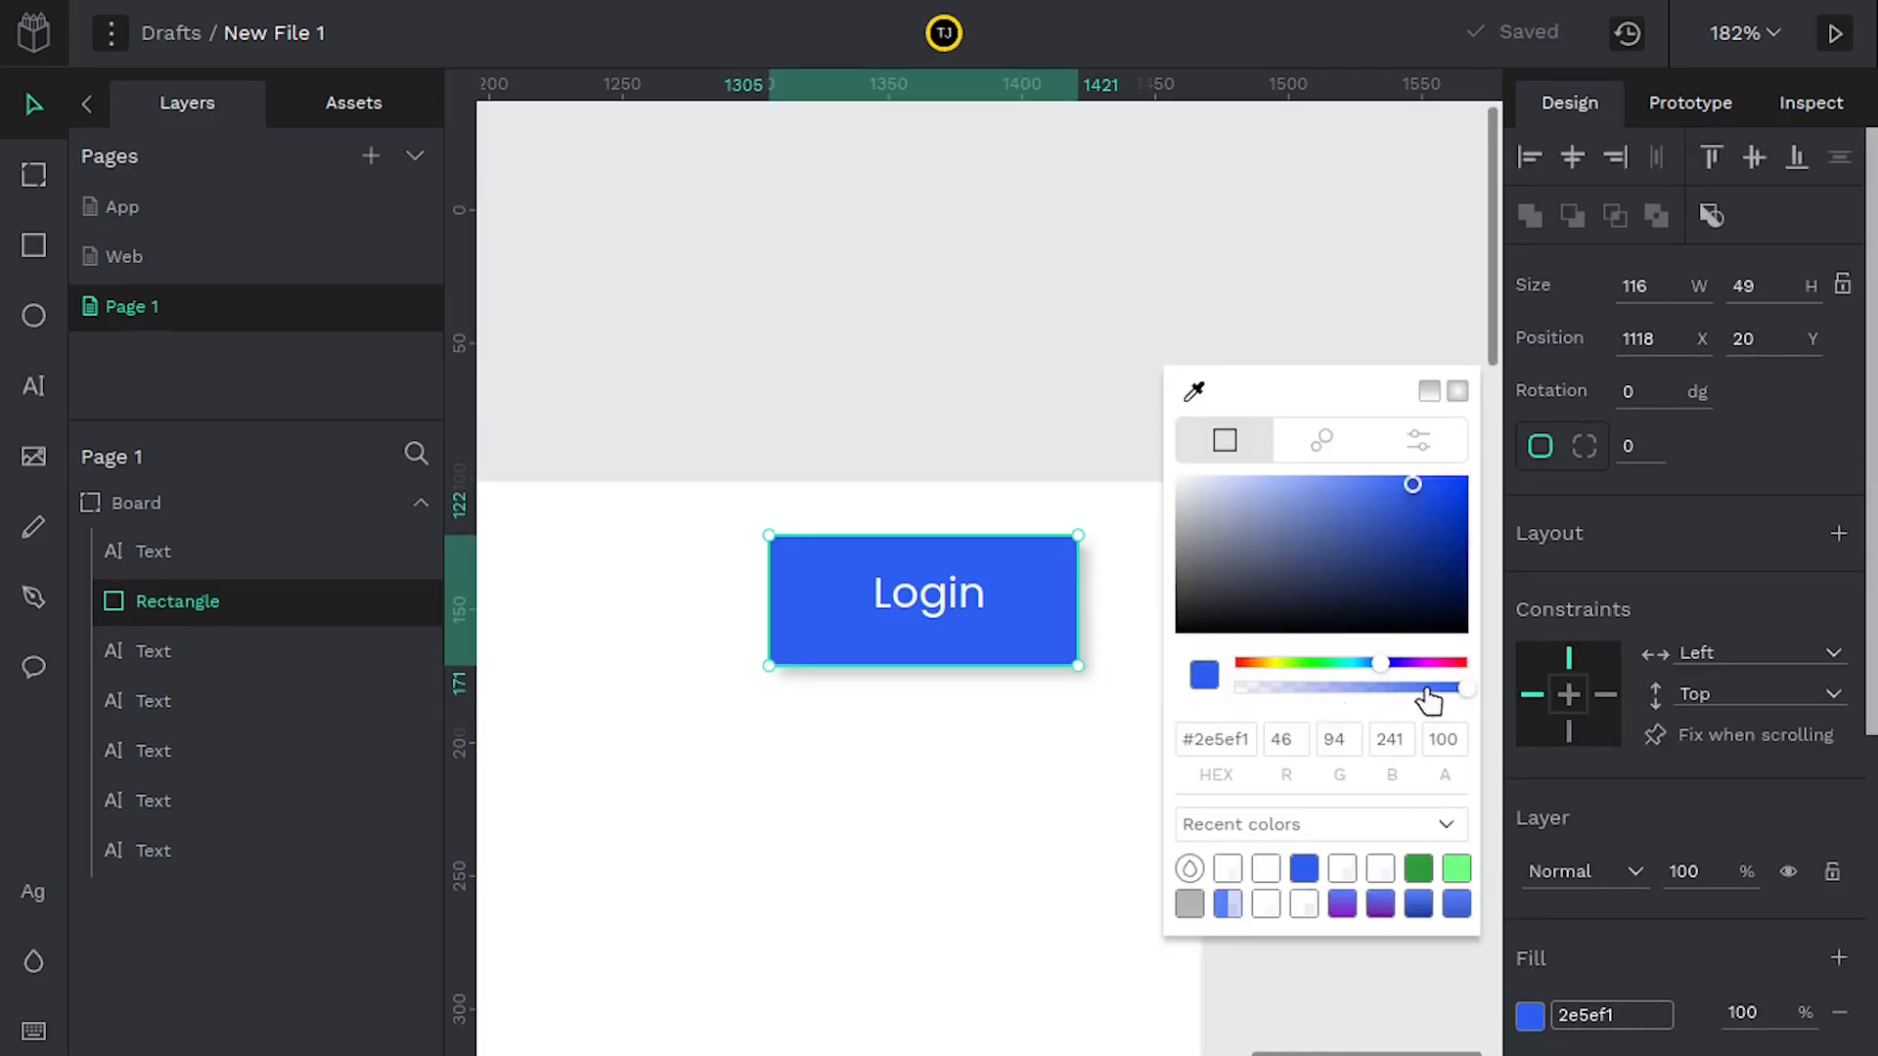
pyautogui.moveTo(1467, 700); pyautogui.dragTo(1333, 700)
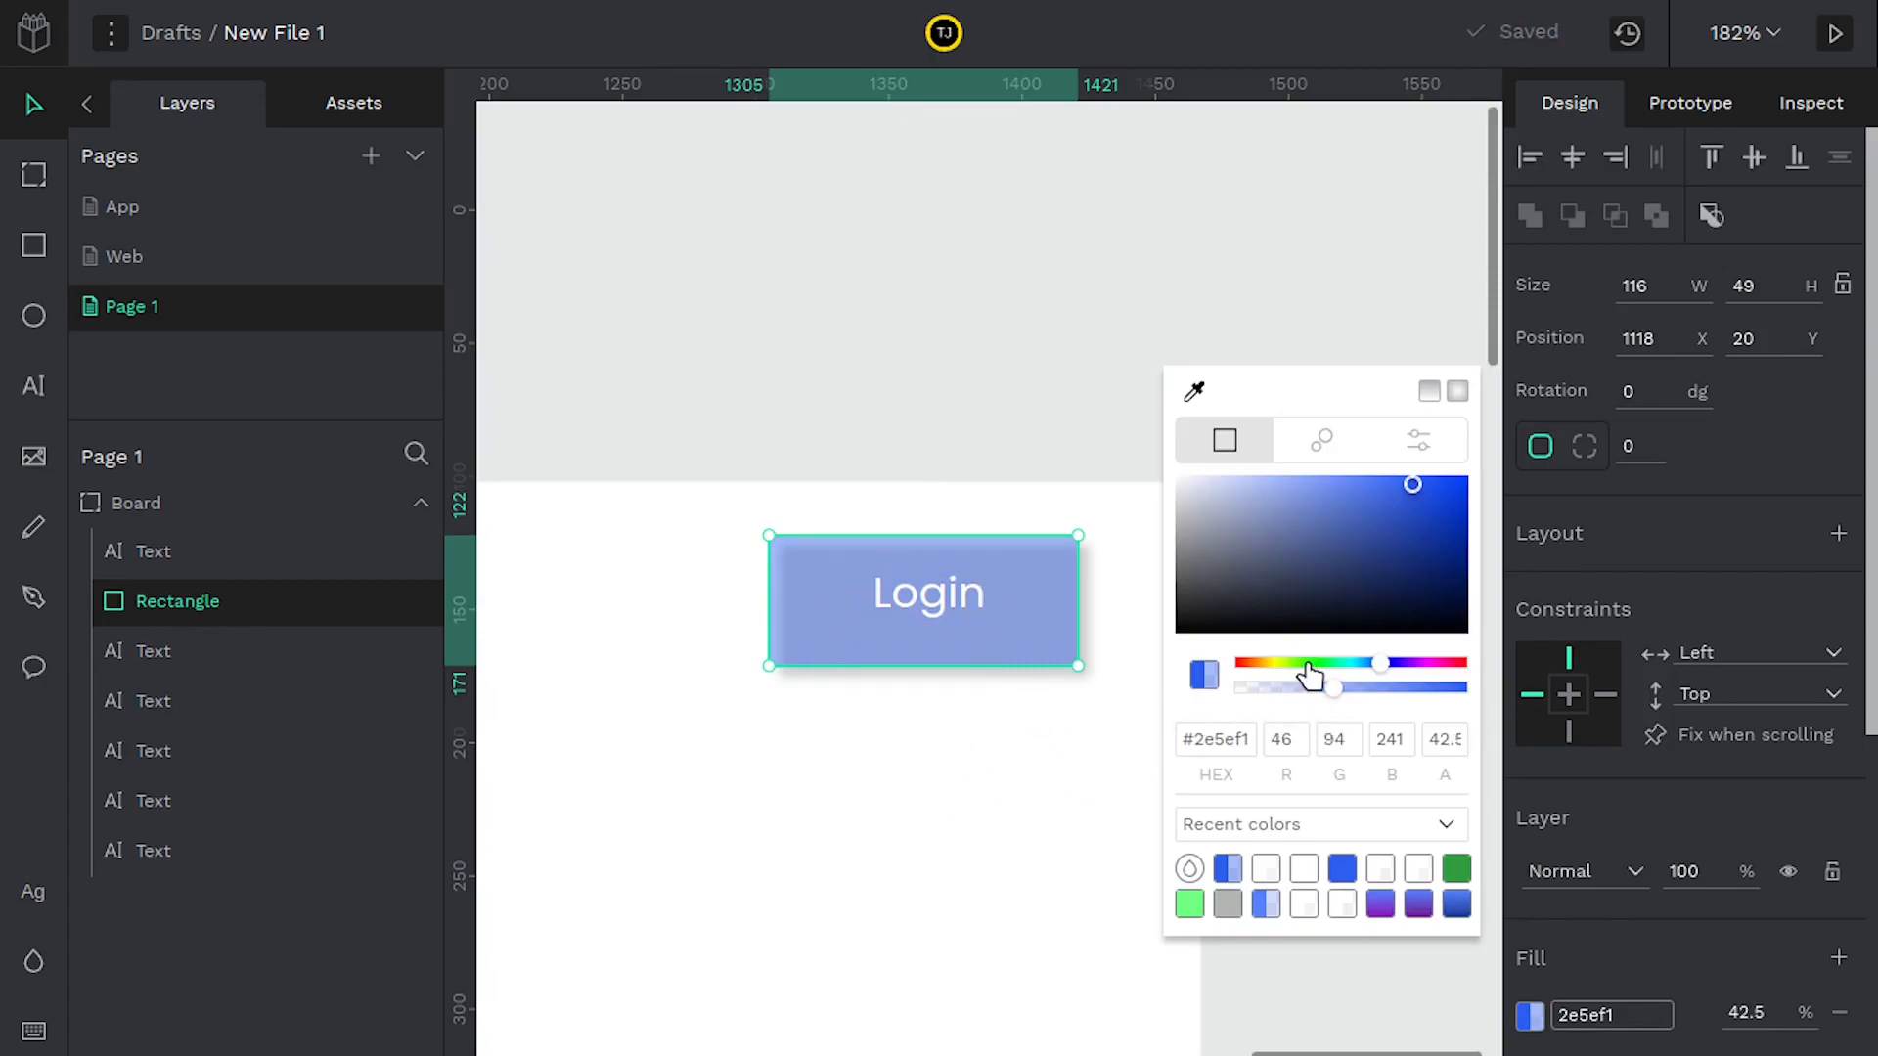
pyautogui.moveTo(1333, 690); pyautogui.dragTo(1522, 706)
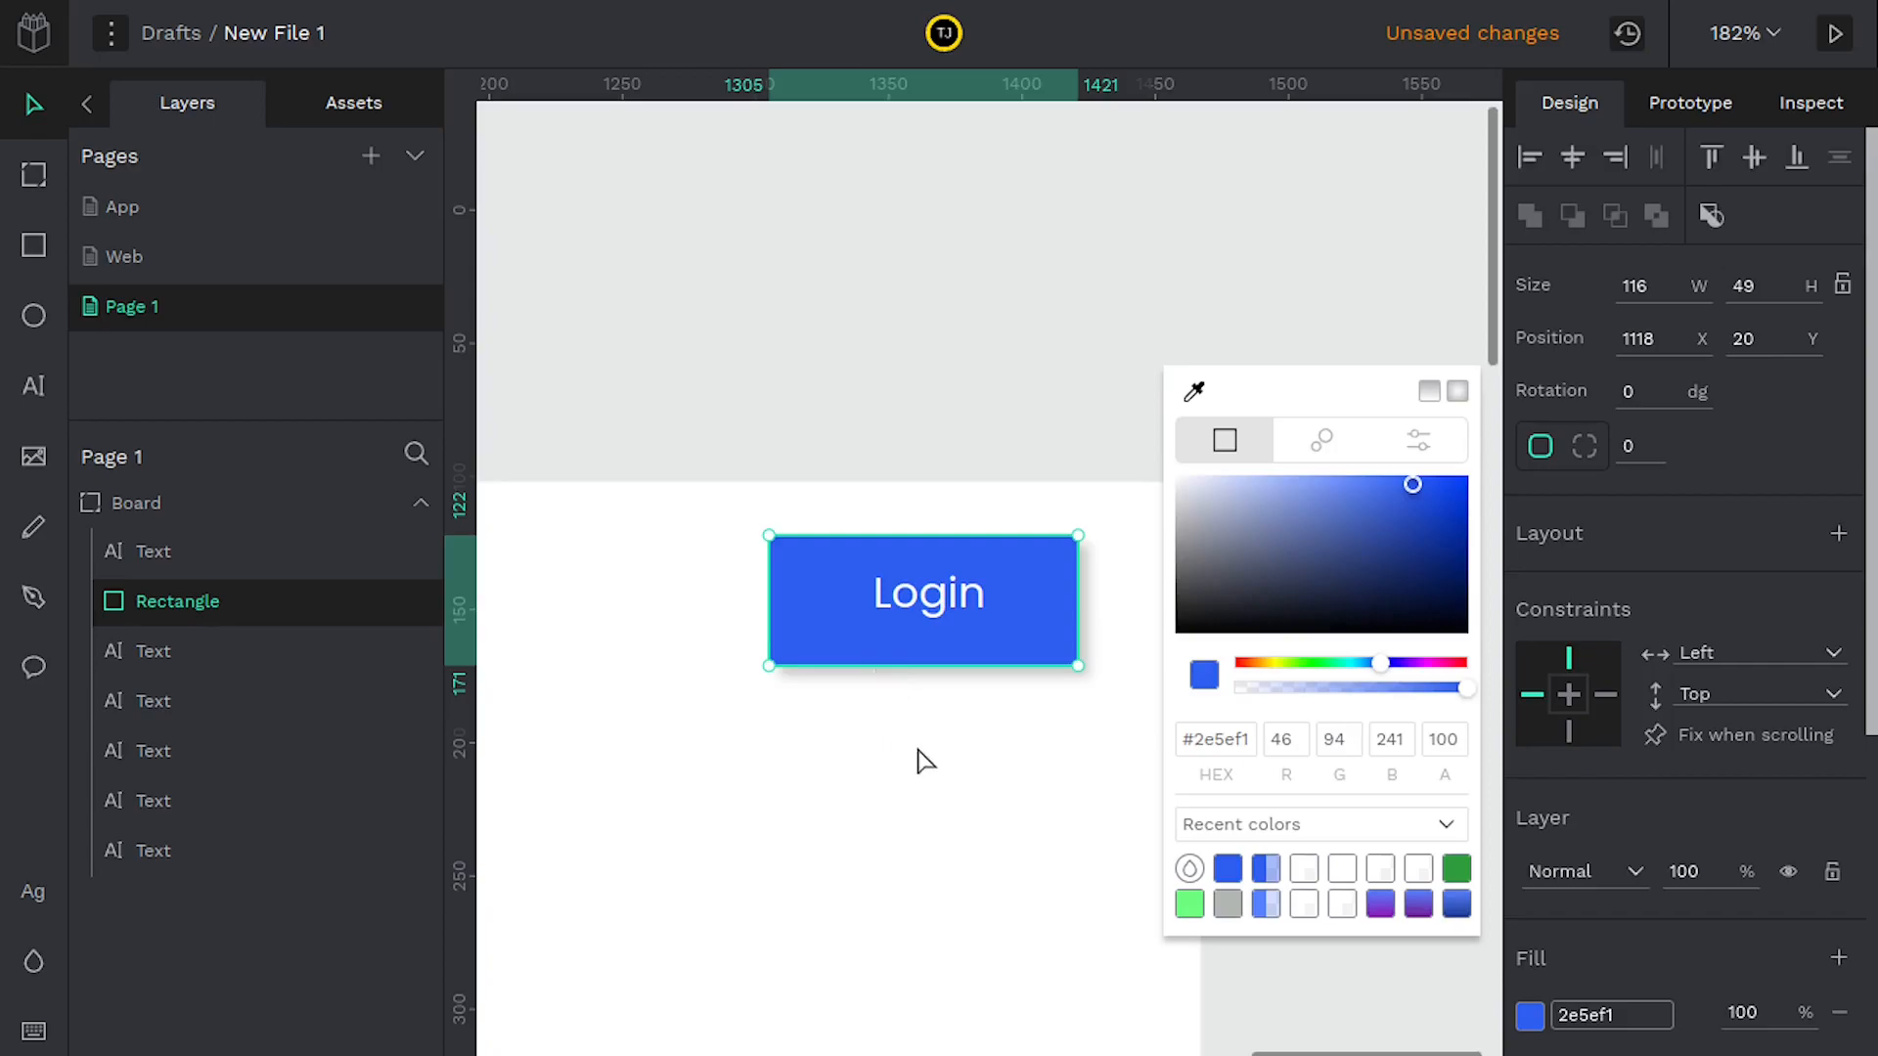
pyautogui.click(932, 825)
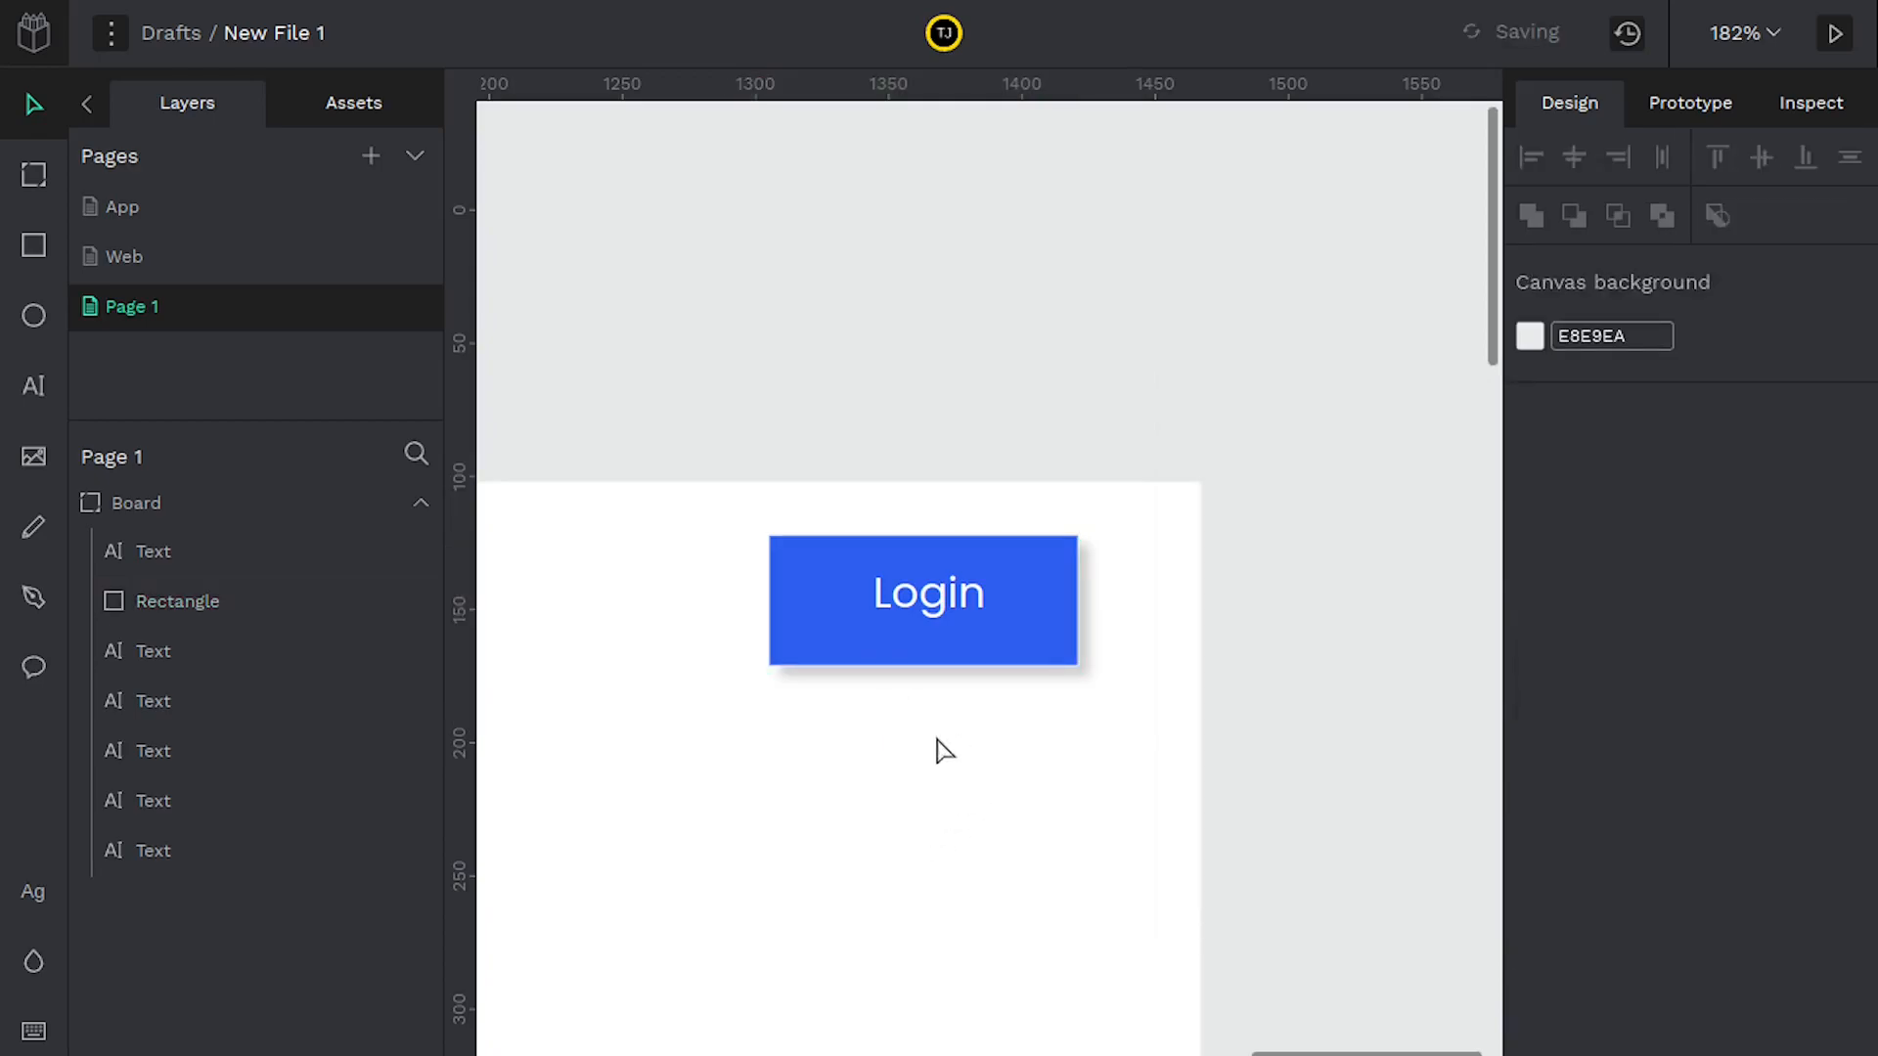
# Resize the Login button rectangle to about 115 x 42 at about X 1121, Y 21, and enter a corner radius of 50
pyautogui.click(849, 654)
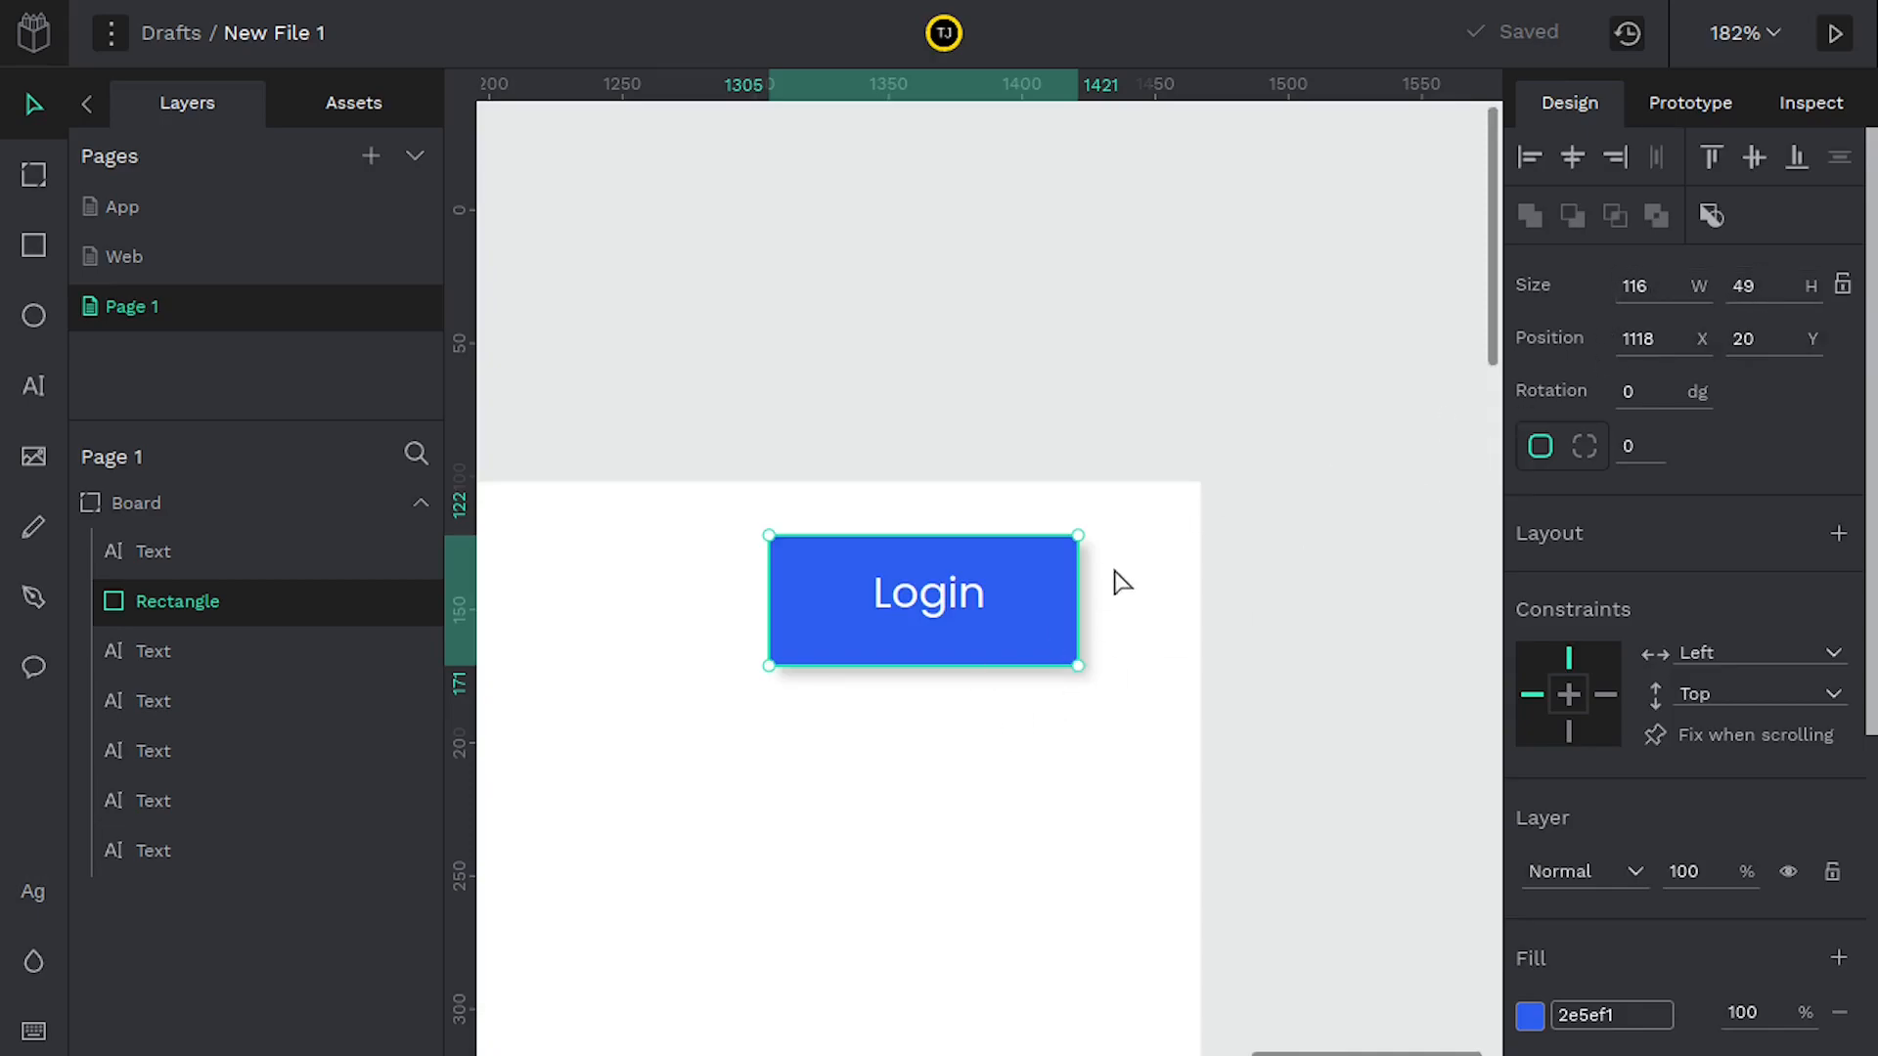
pyautogui.moveTo(1074, 656); pyautogui.dragTo(1066, 593)
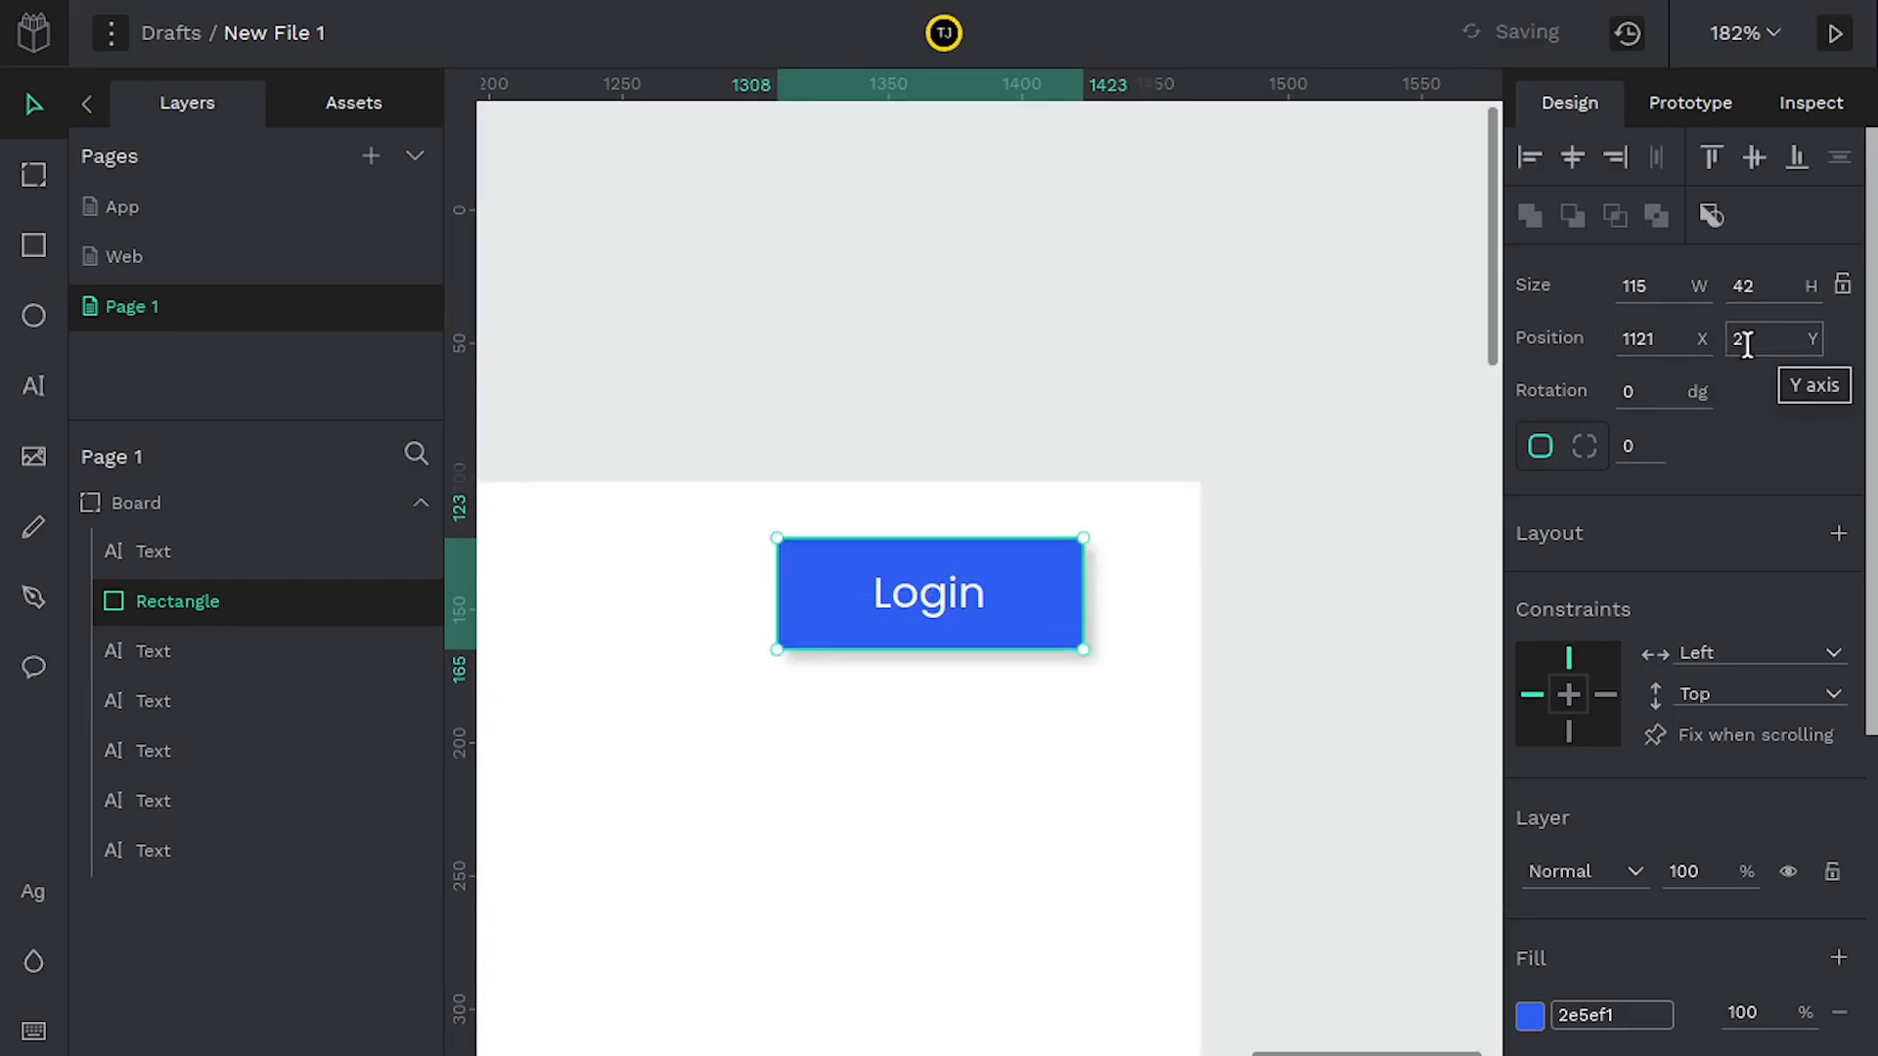
pyautogui.click(1650, 442)
pyautogui.write('50')
pyautogui.click(1074, 715)
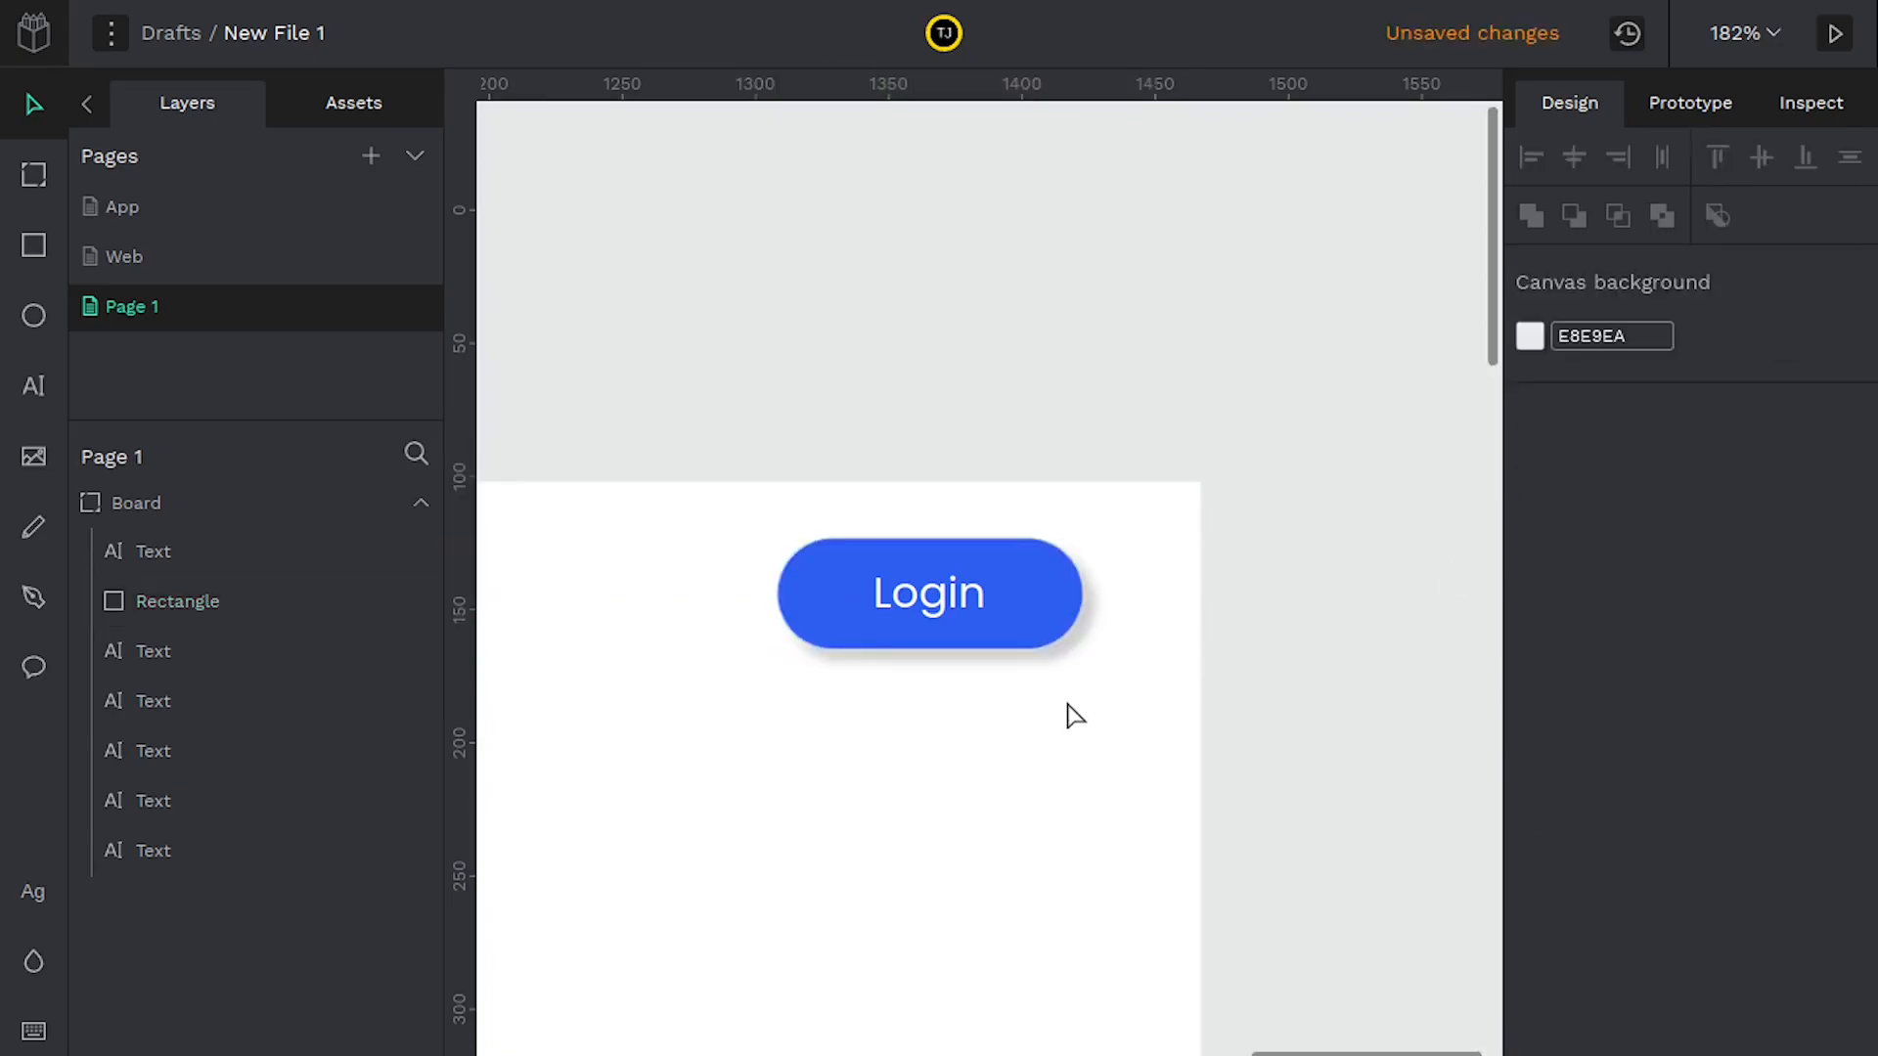
# Try corner radius values of 25, 21 and 13 on the Login button rectangle
pyautogui.click(789, 594)
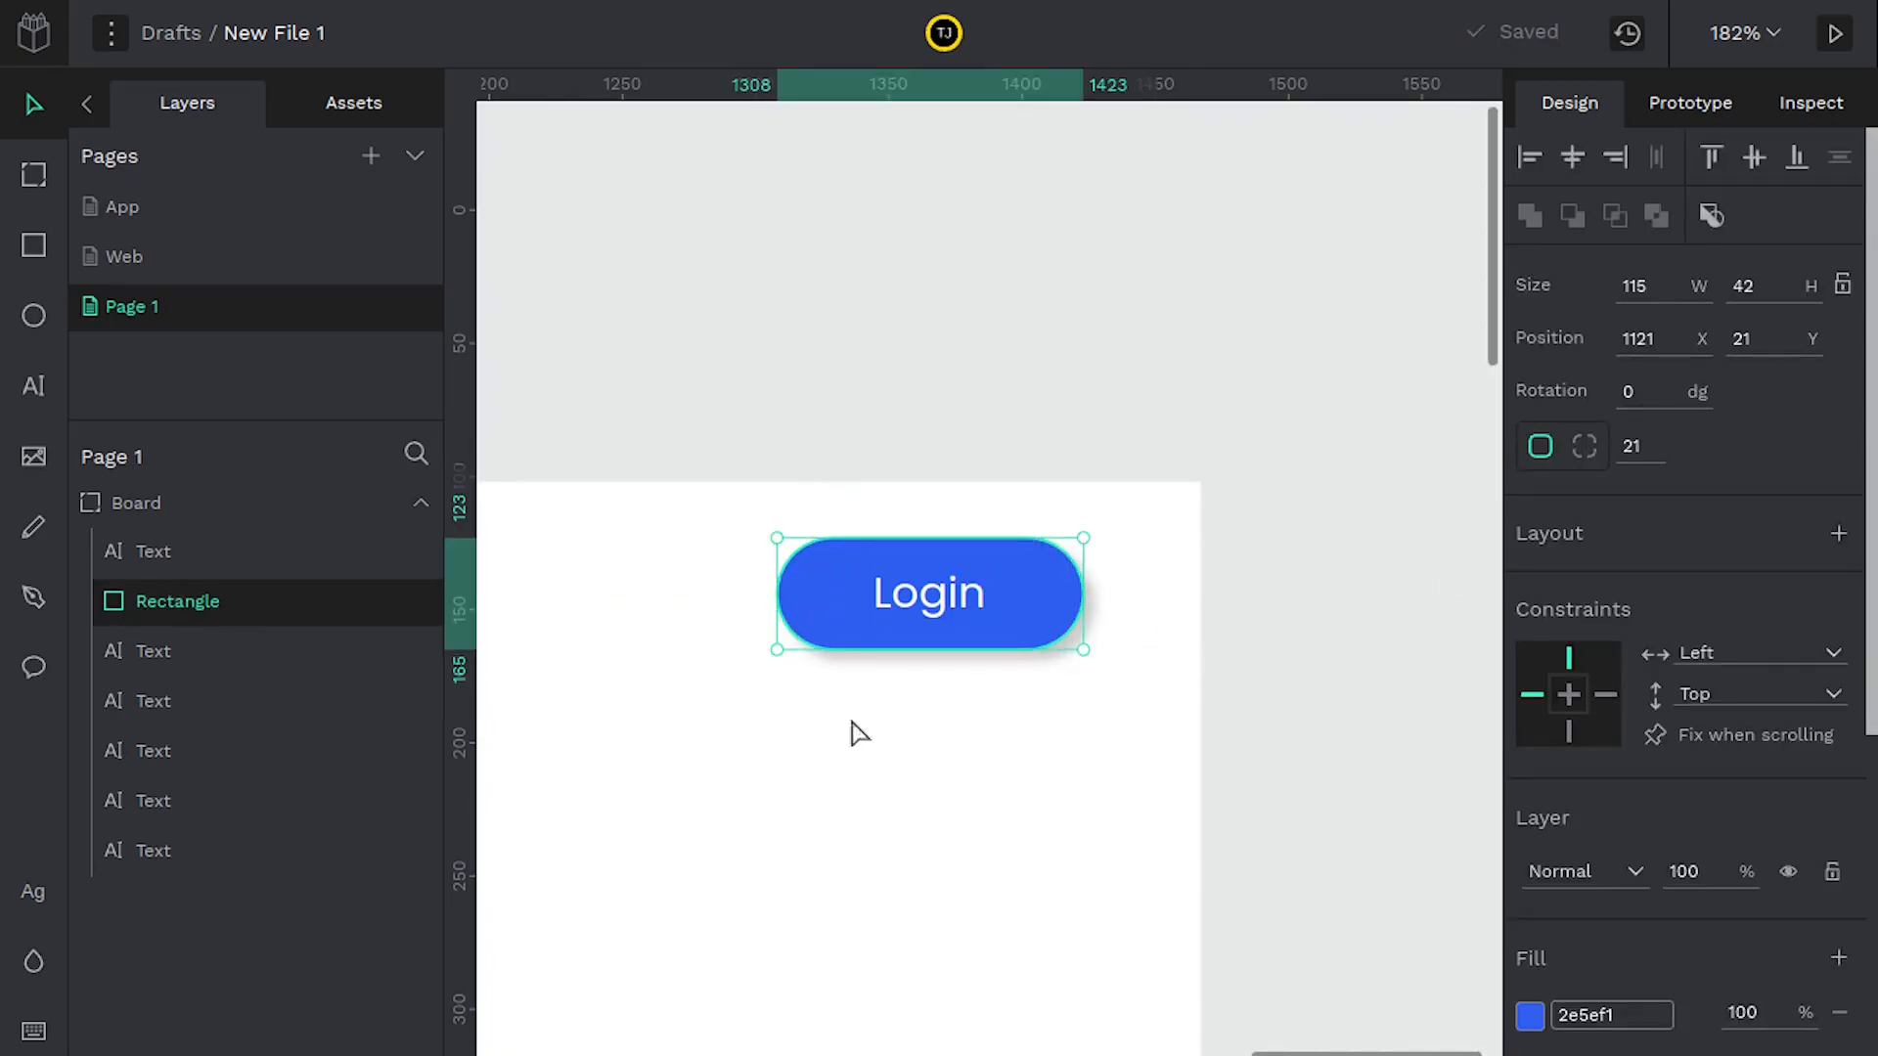
pyautogui.click(1651, 446)
pyautogui.write('25')
pyautogui.write('21')
pyautogui.press('Return')
pyautogui.click(1653, 445)
pyautogui.write('13')
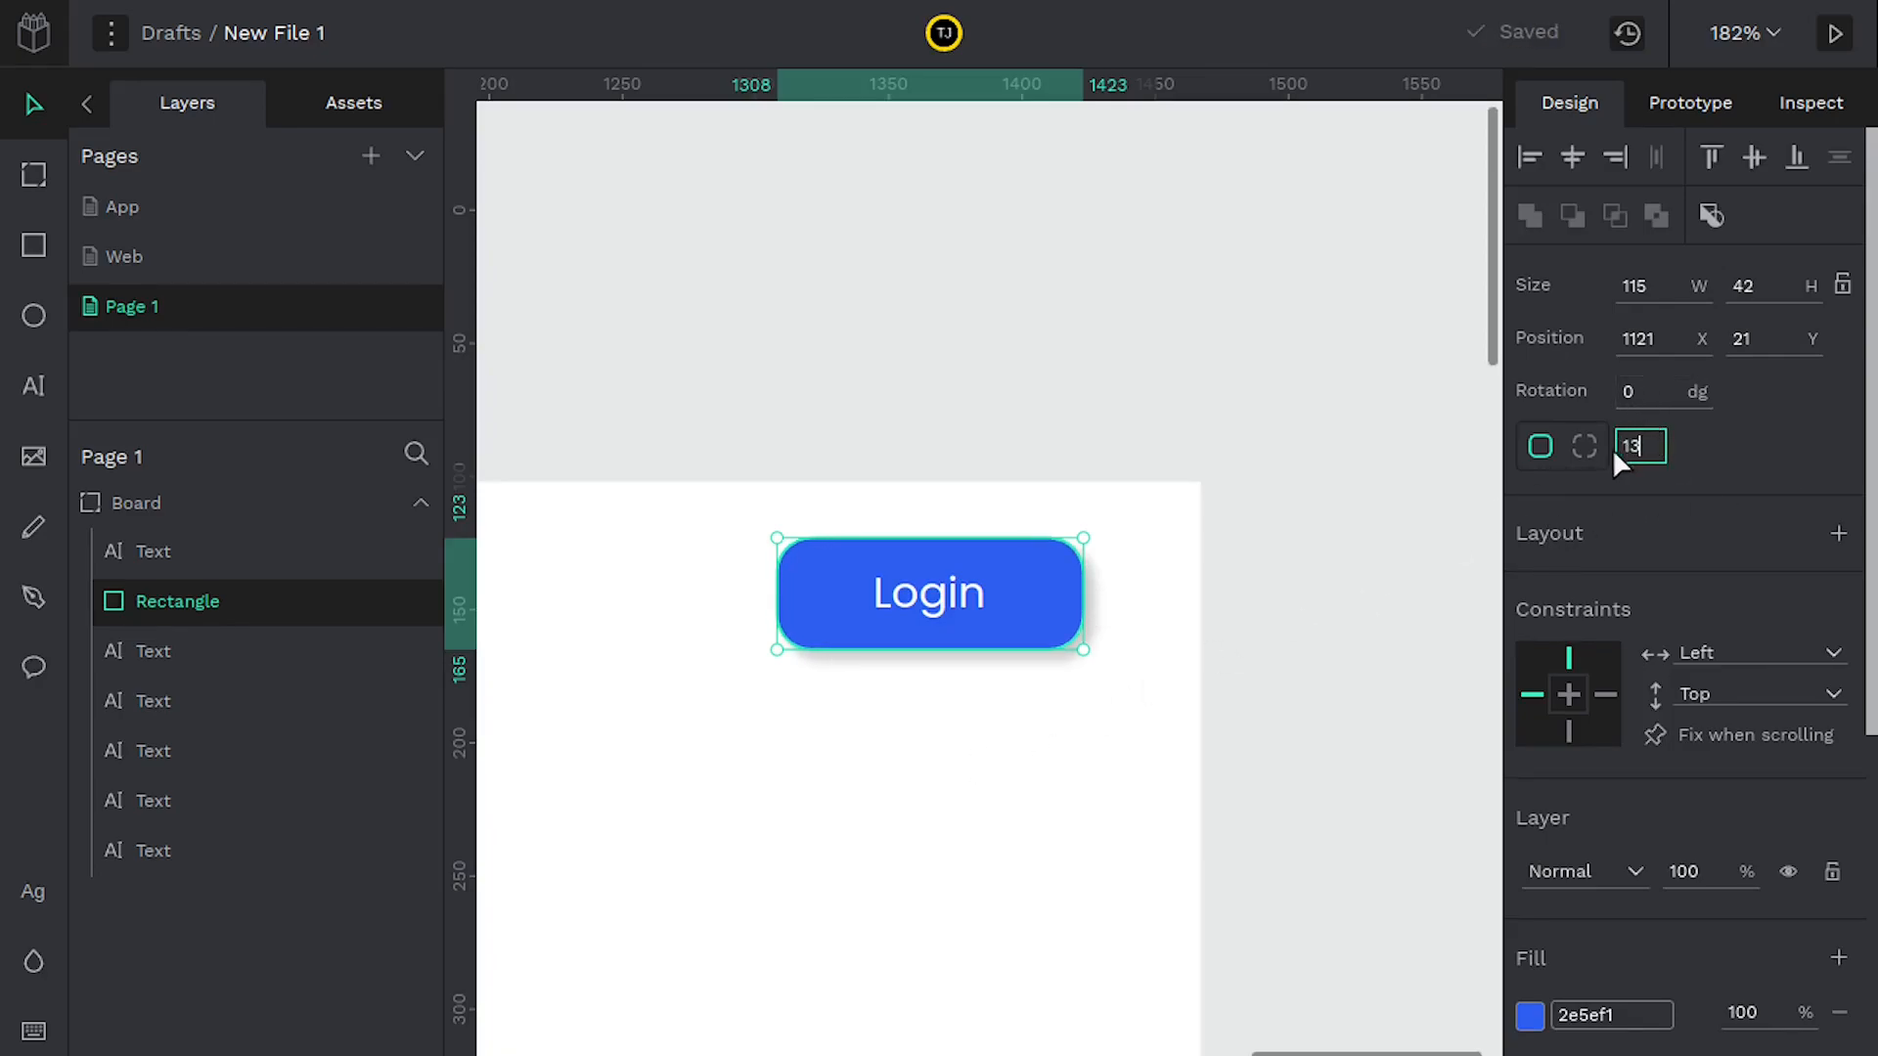
pyautogui.press('Escape')
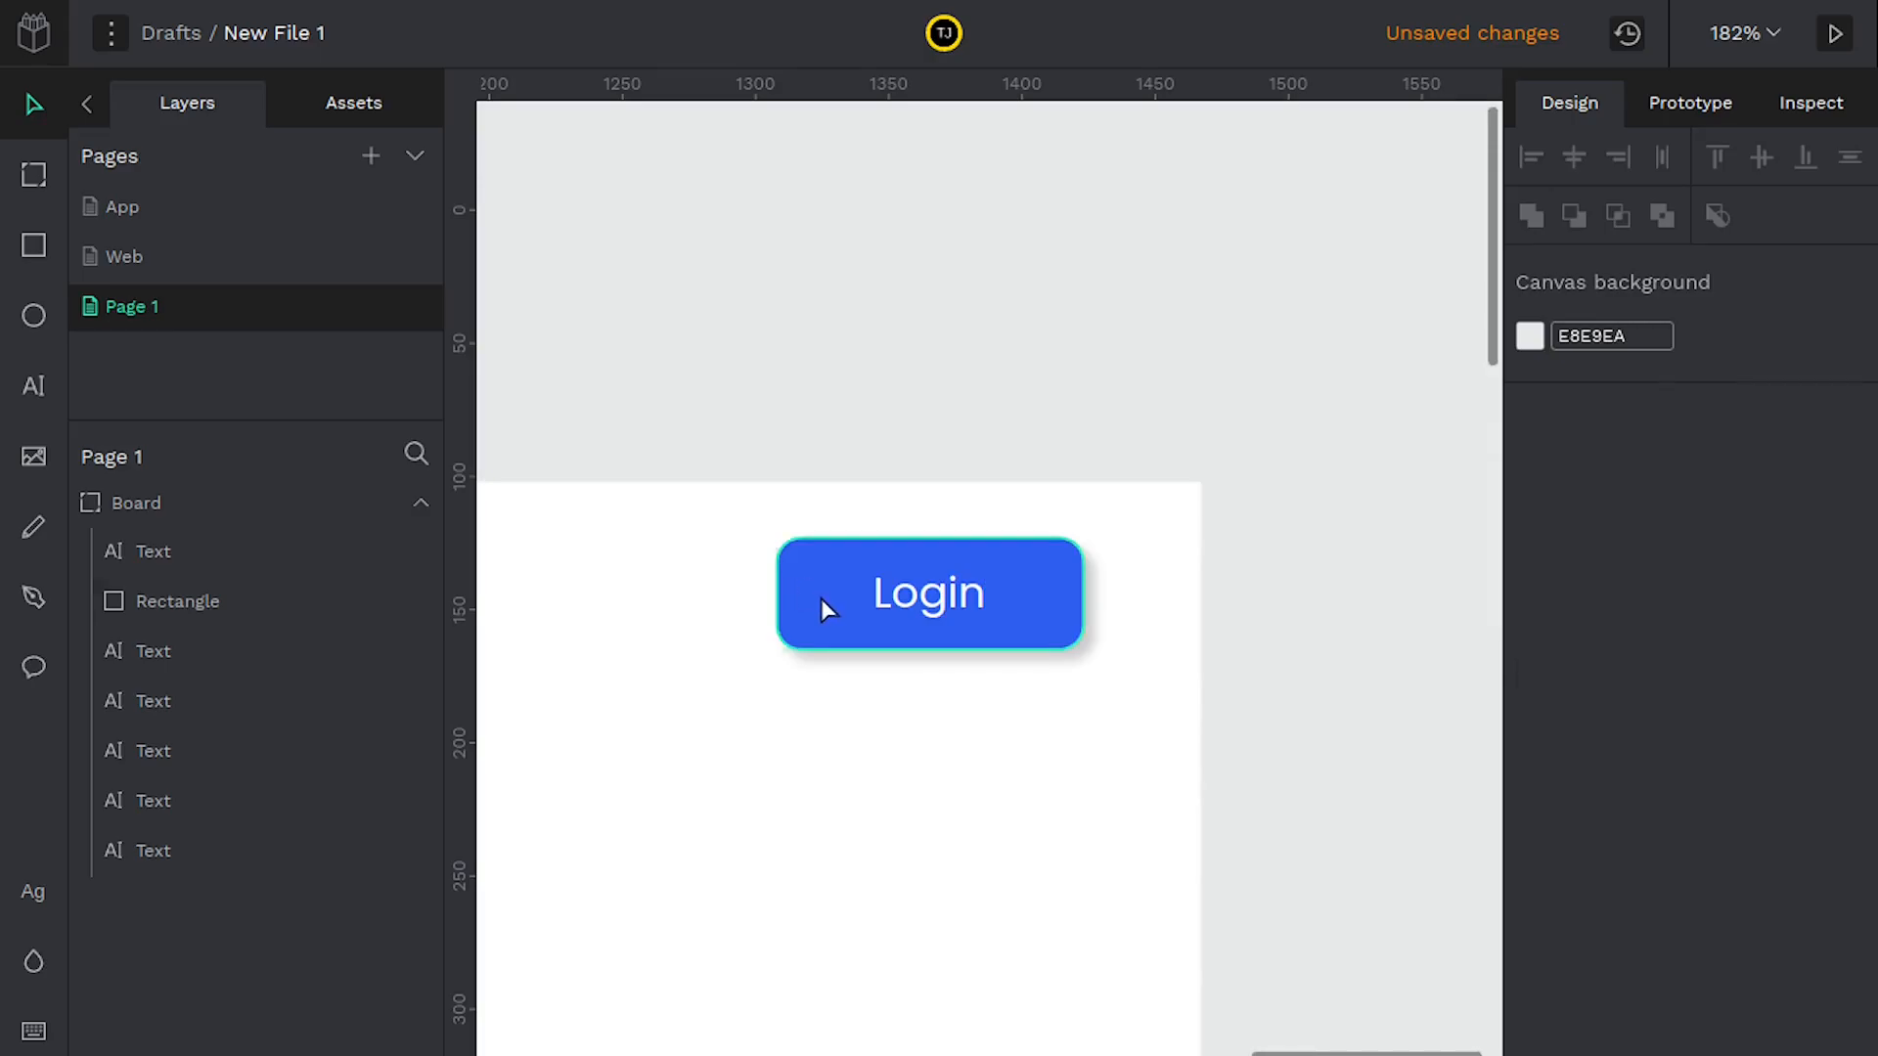
# Test further corner radii on the Login button rectangle and settle on 21 for fully rounded ends
pyautogui.click(820, 598)
pyautogui.click(1650, 448)
pyautogui.write('17')
pyautogui.press('BackSpace')
pyautogui.press('BackSpace')
pyautogui.write('20')
pyautogui.press('BackSpace')
pyautogui.write('1')
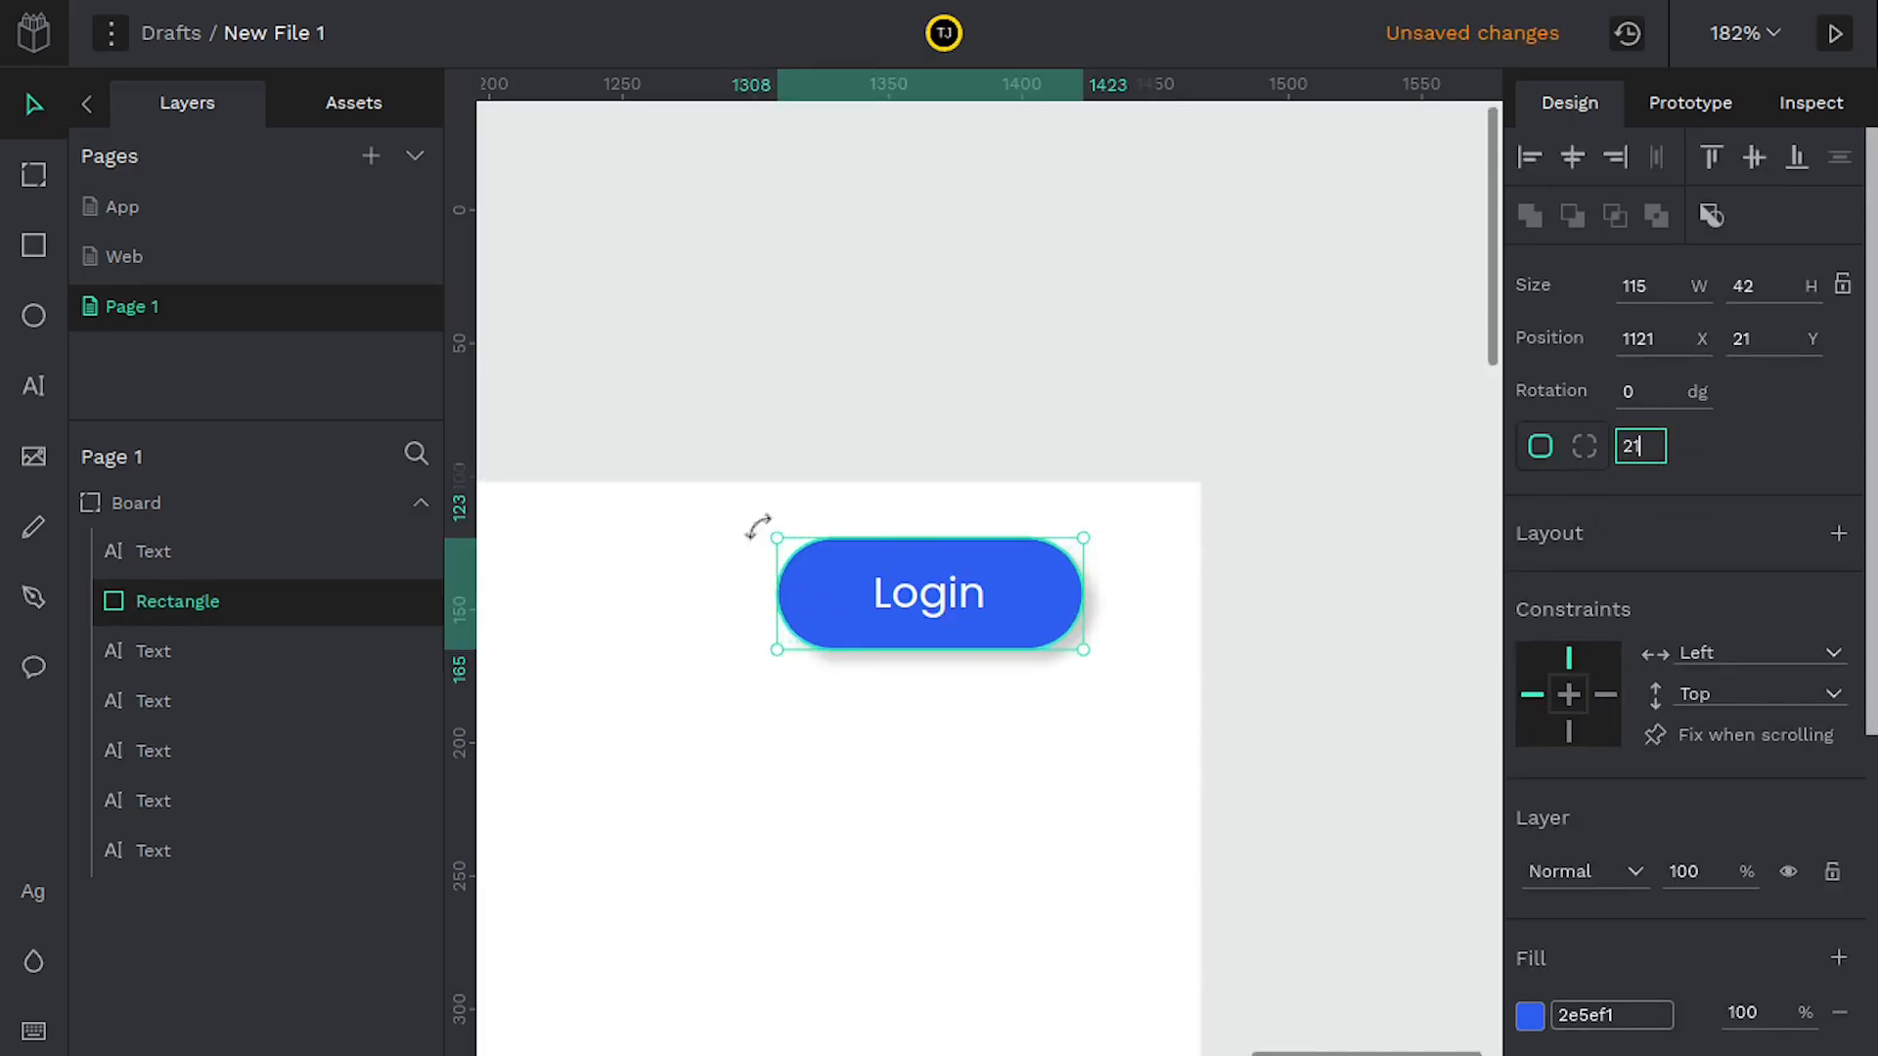
pyautogui.click(939, 724)
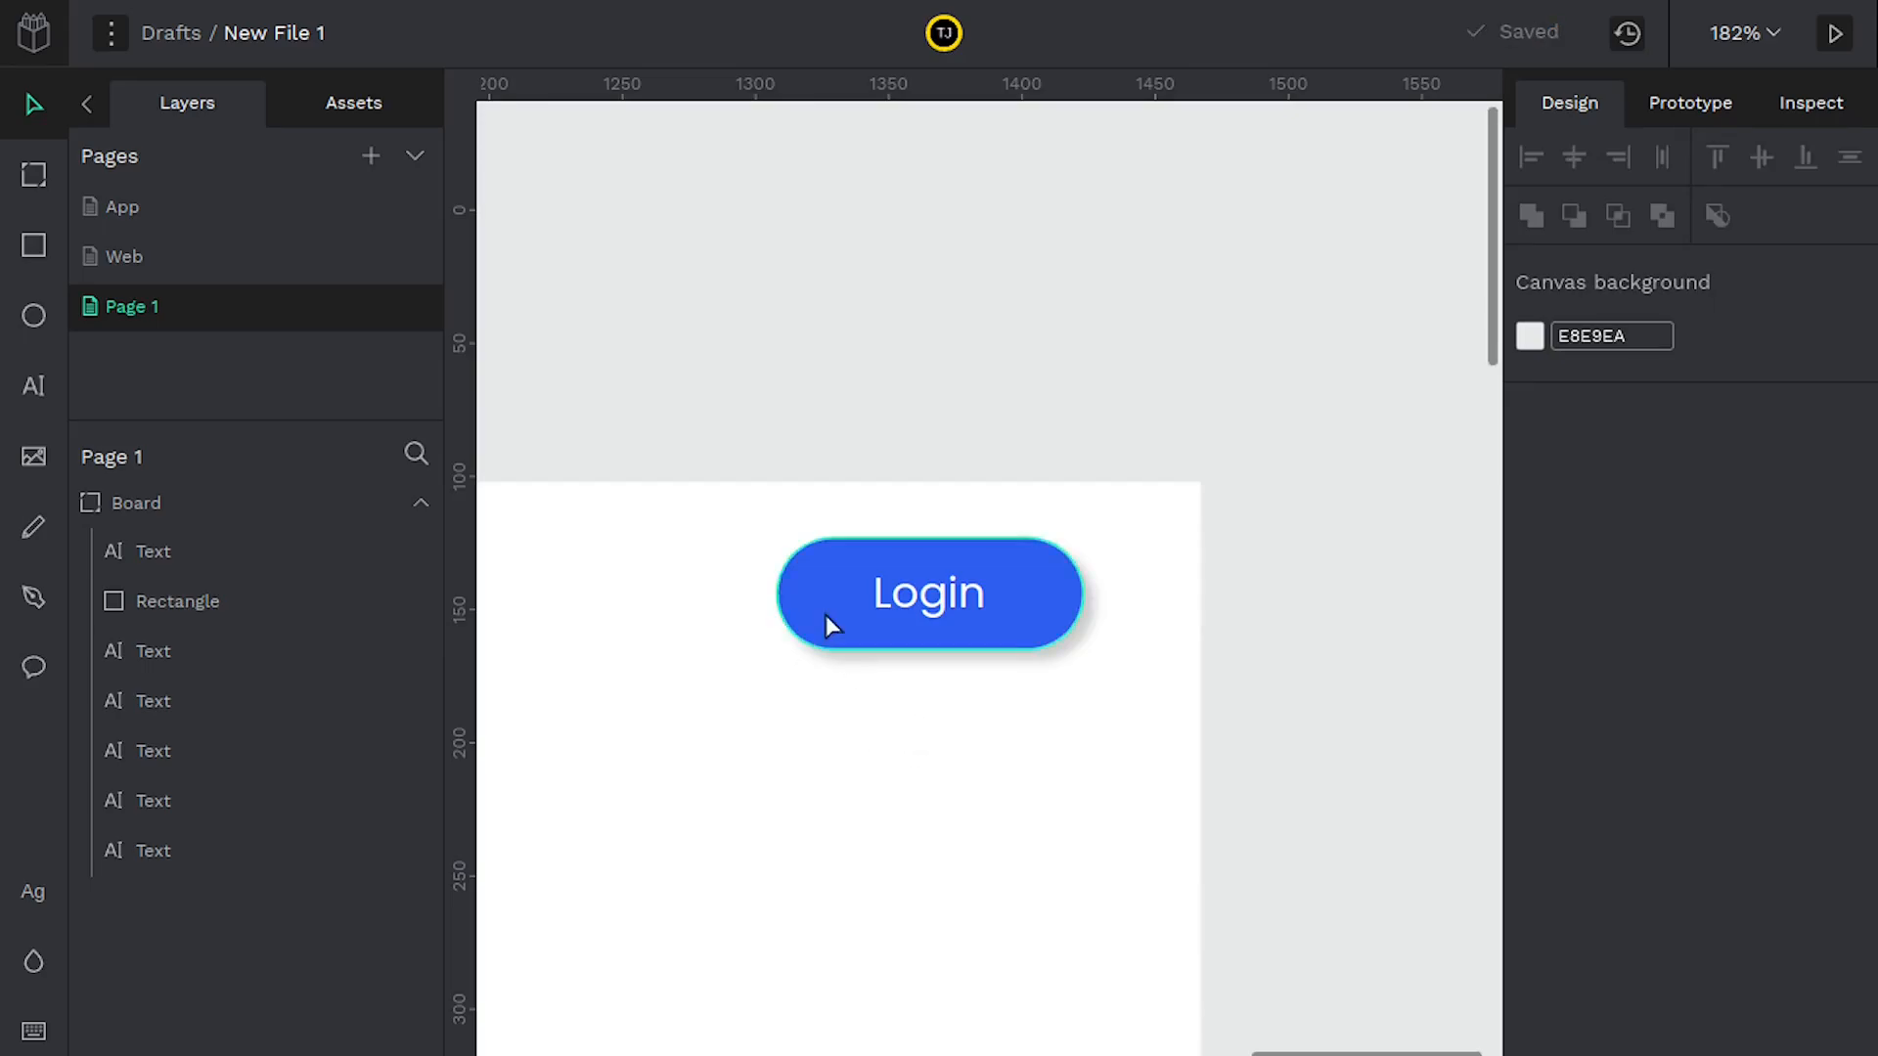
# Switch the Login button's fill to a linear gradient and set its upper colour stop to 2f62ff
pyautogui.click(825, 616)
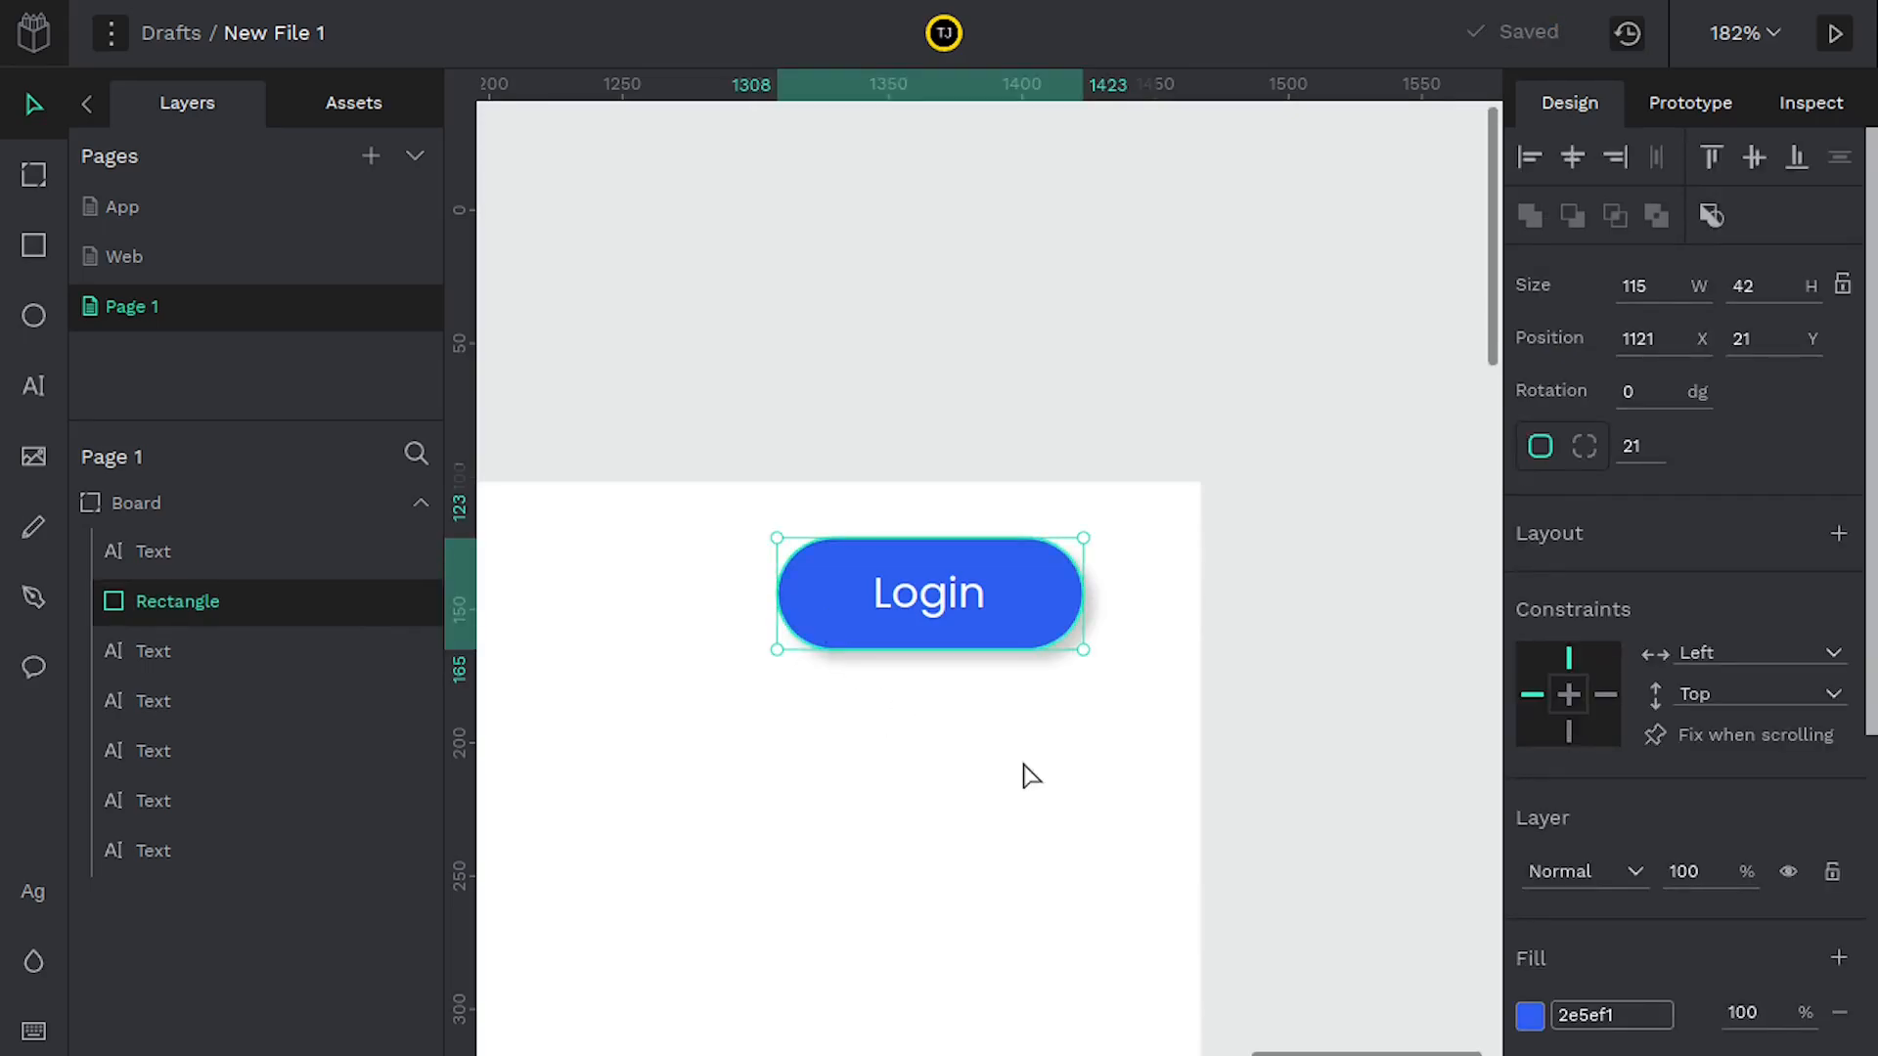
pyautogui.click(1529, 1017)
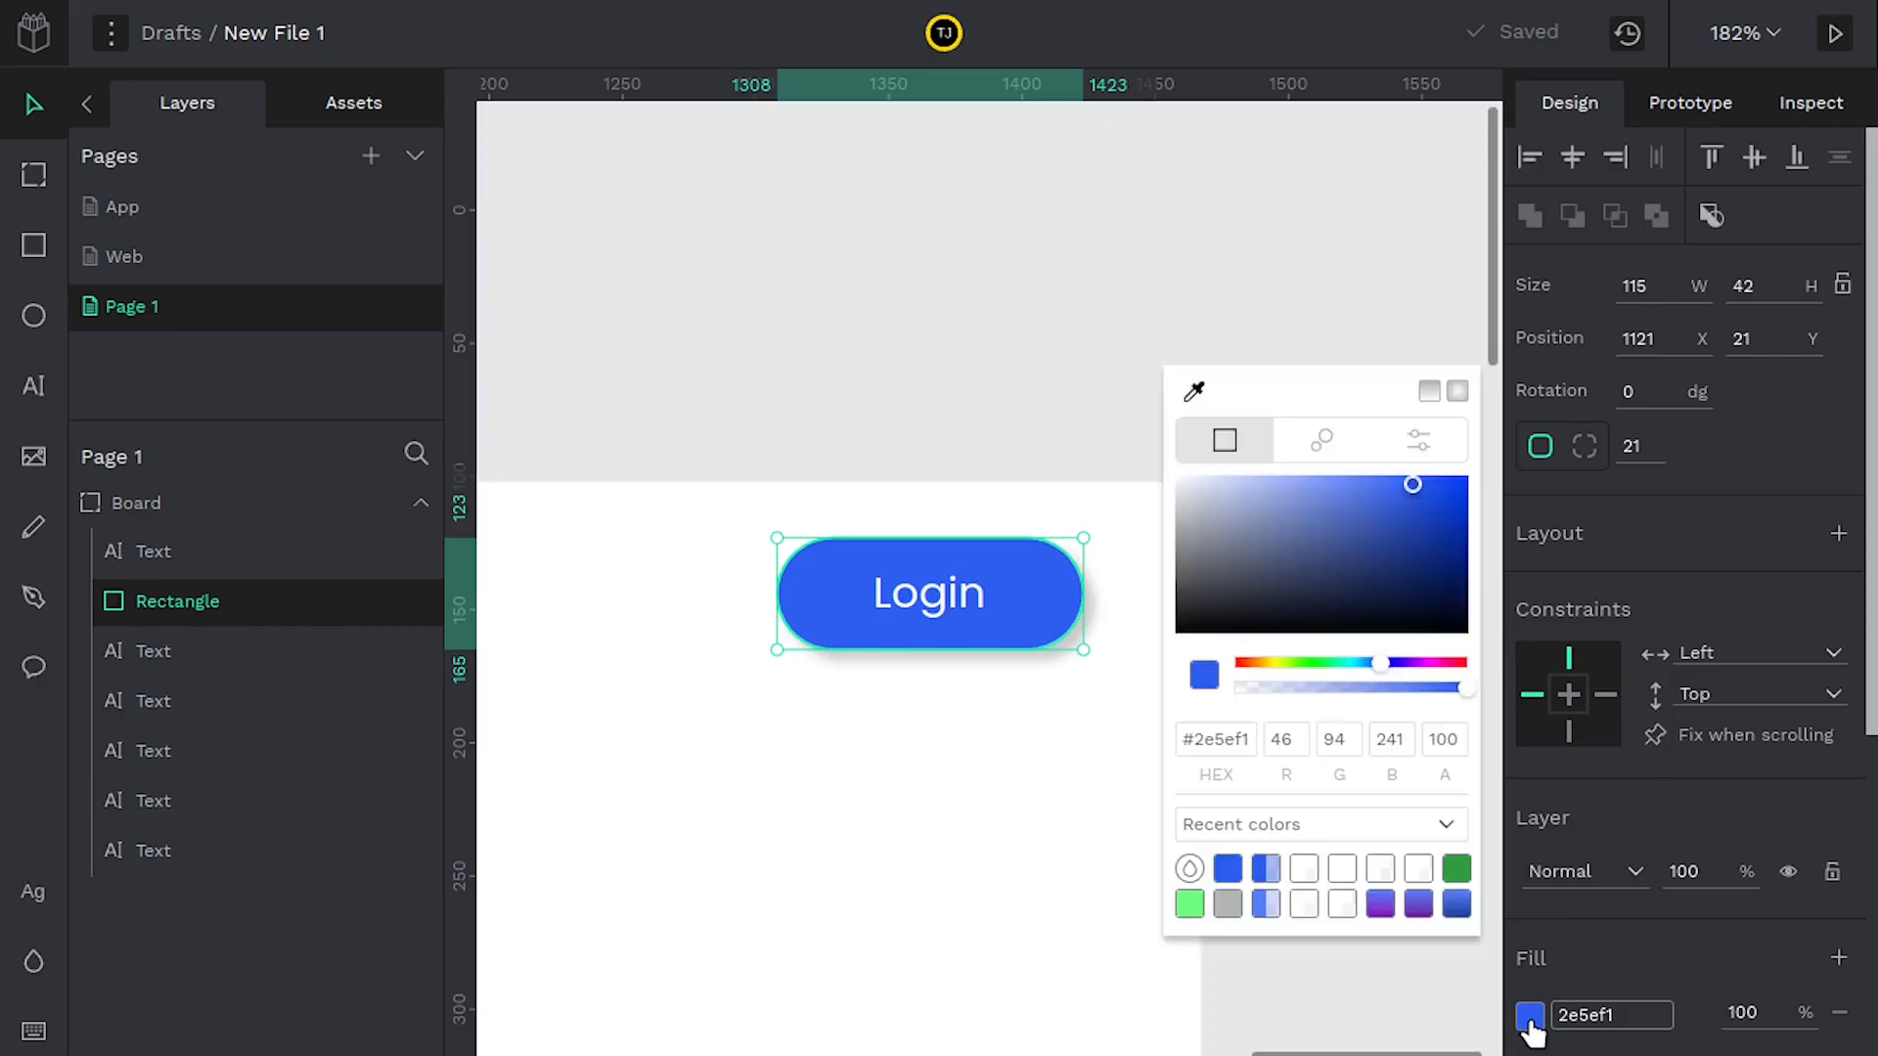
pyautogui.click(1432, 394)
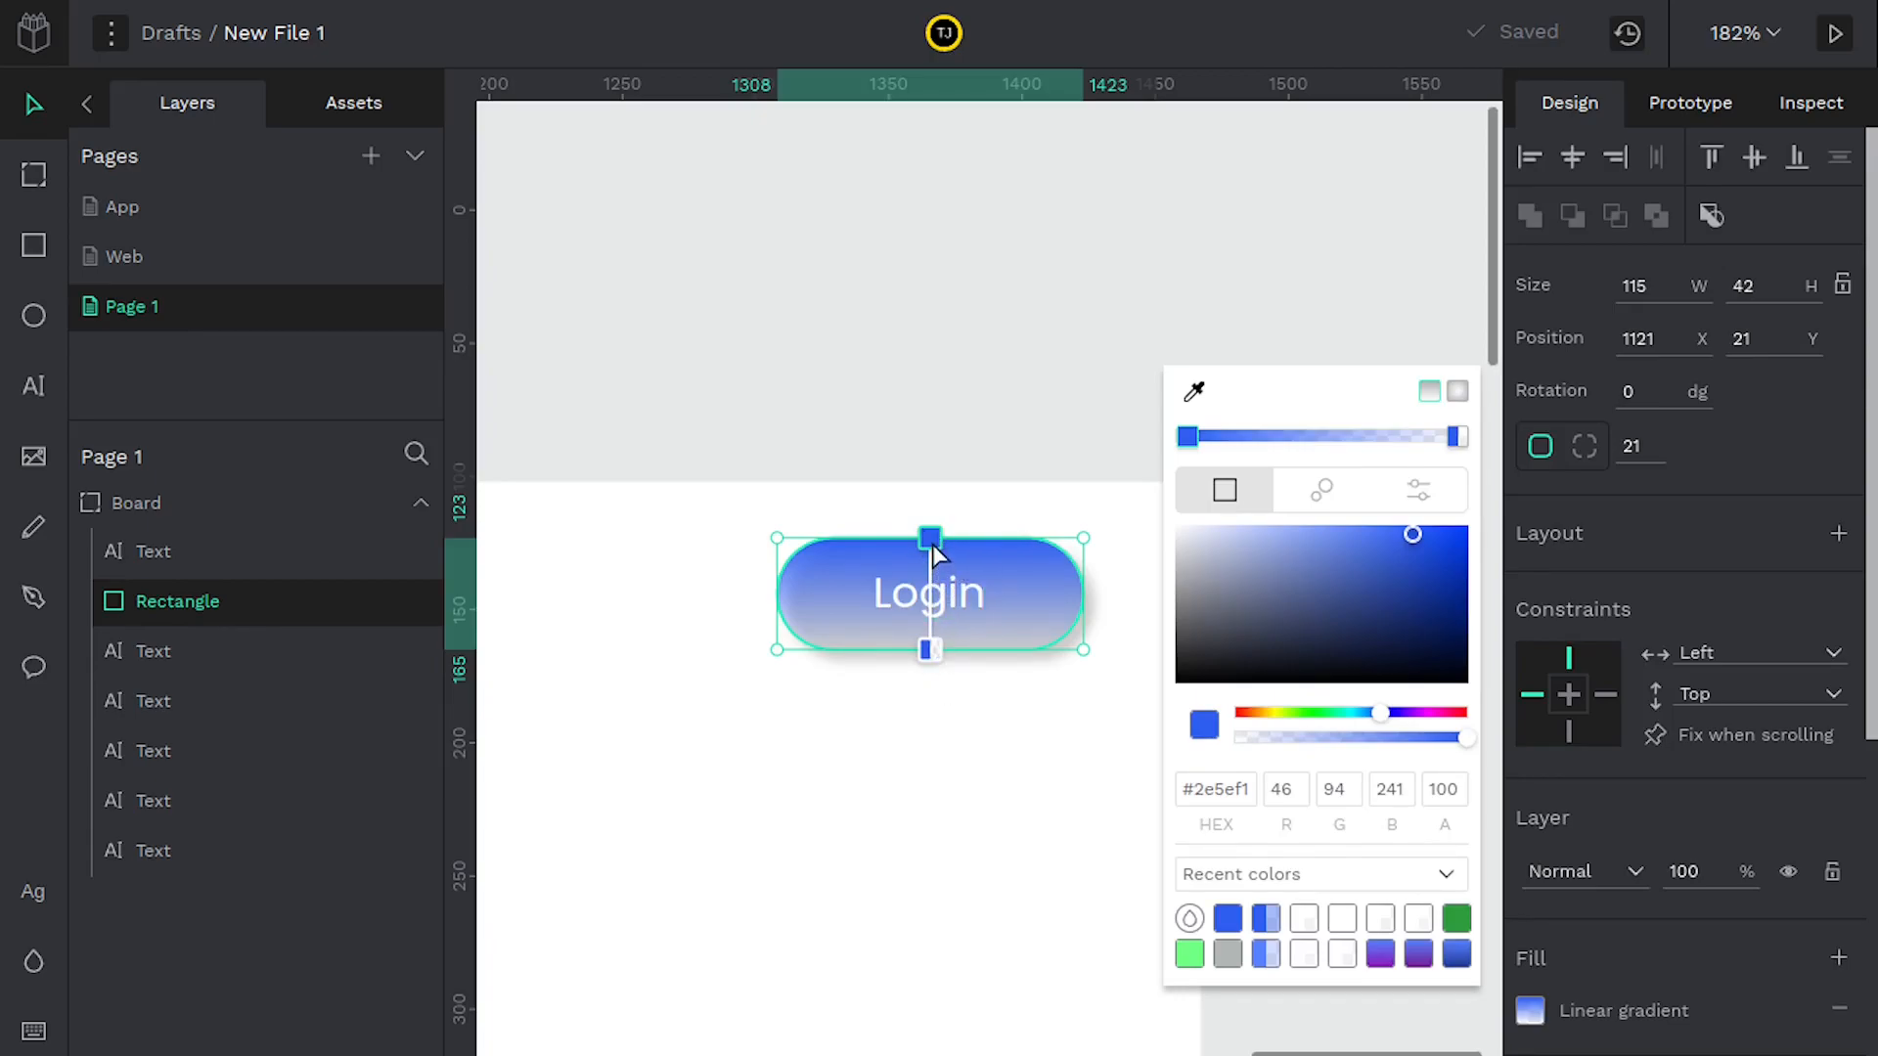
pyautogui.moveTo(1403, 546)
pyautogui.mouseDown()
pyautogui.moveTo(1229, 620)
pyautogui.moveTo(1385, 564)
pyautogui.moveTo(1434, 532)
pyautogui.moveTo(1415, 528)
pyautogui.mouseUp()
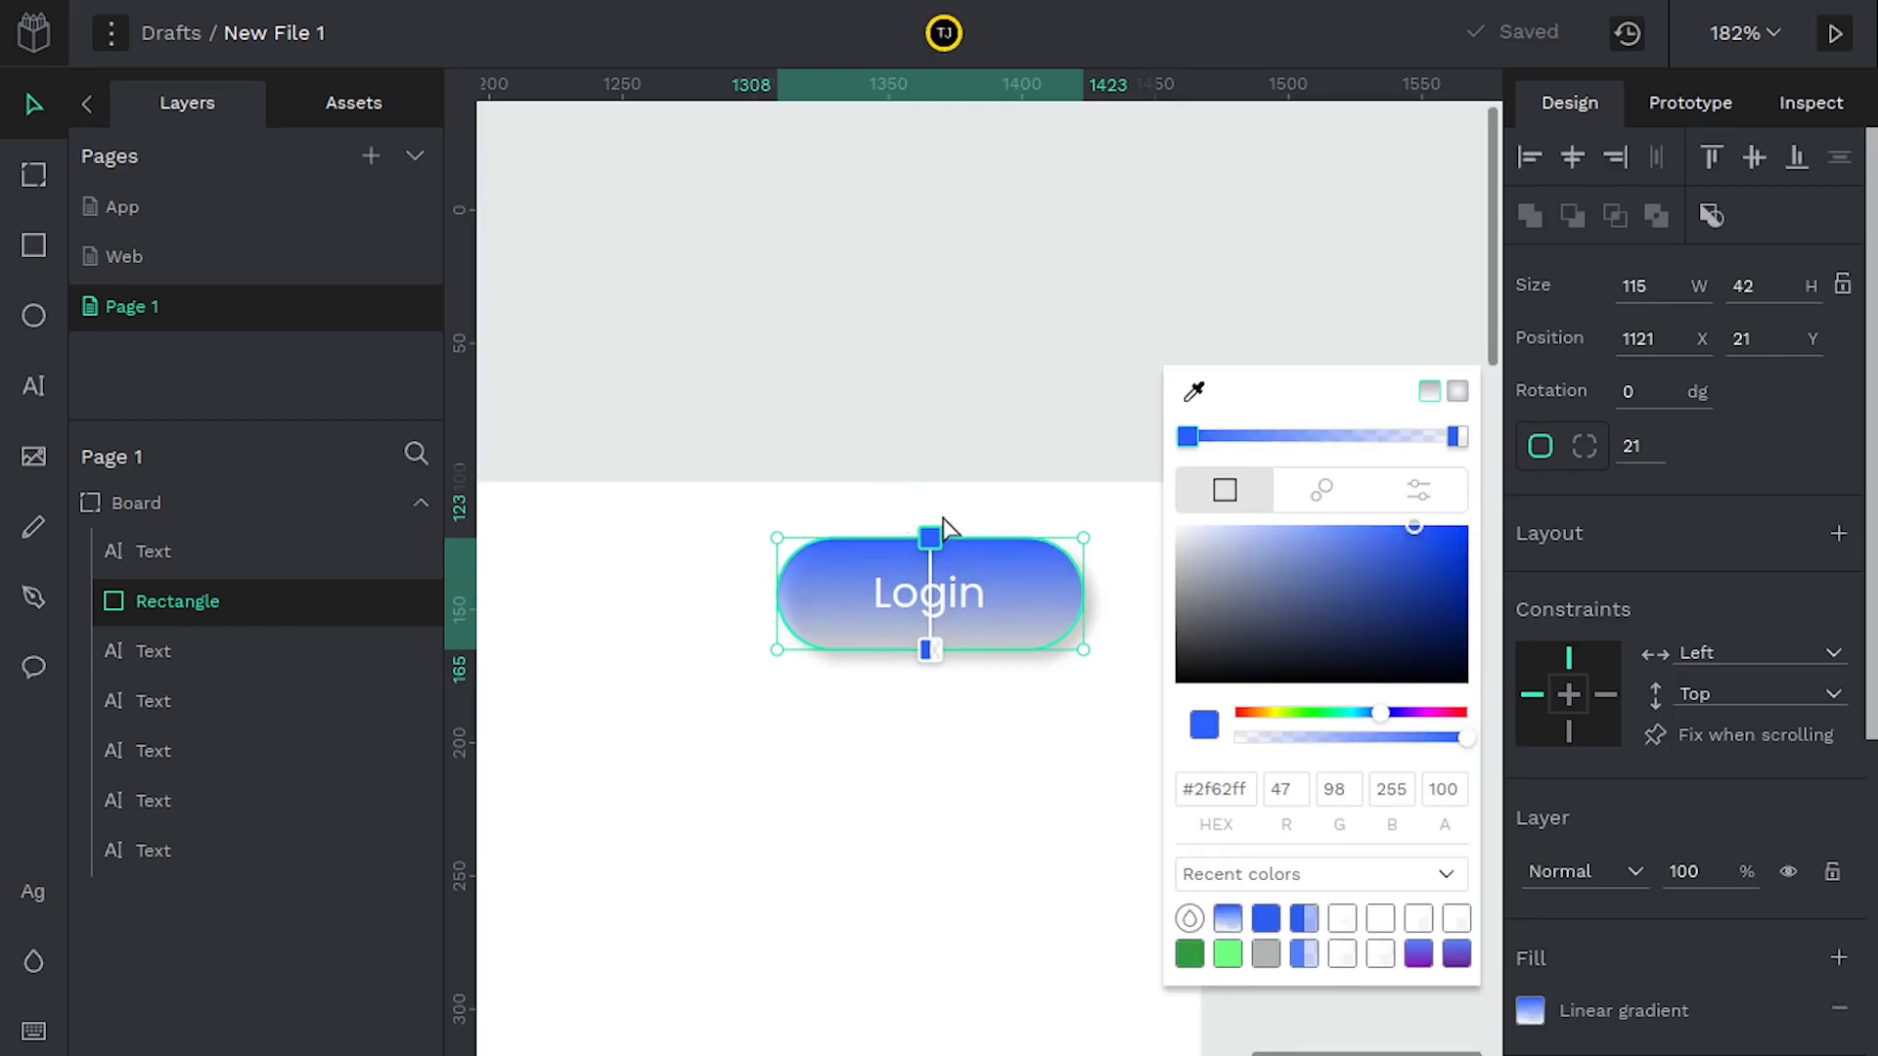
# Set the gradient's lower colour stop to magenta e02ef1 at 100% opacity
pyautogui.click(929, 651)
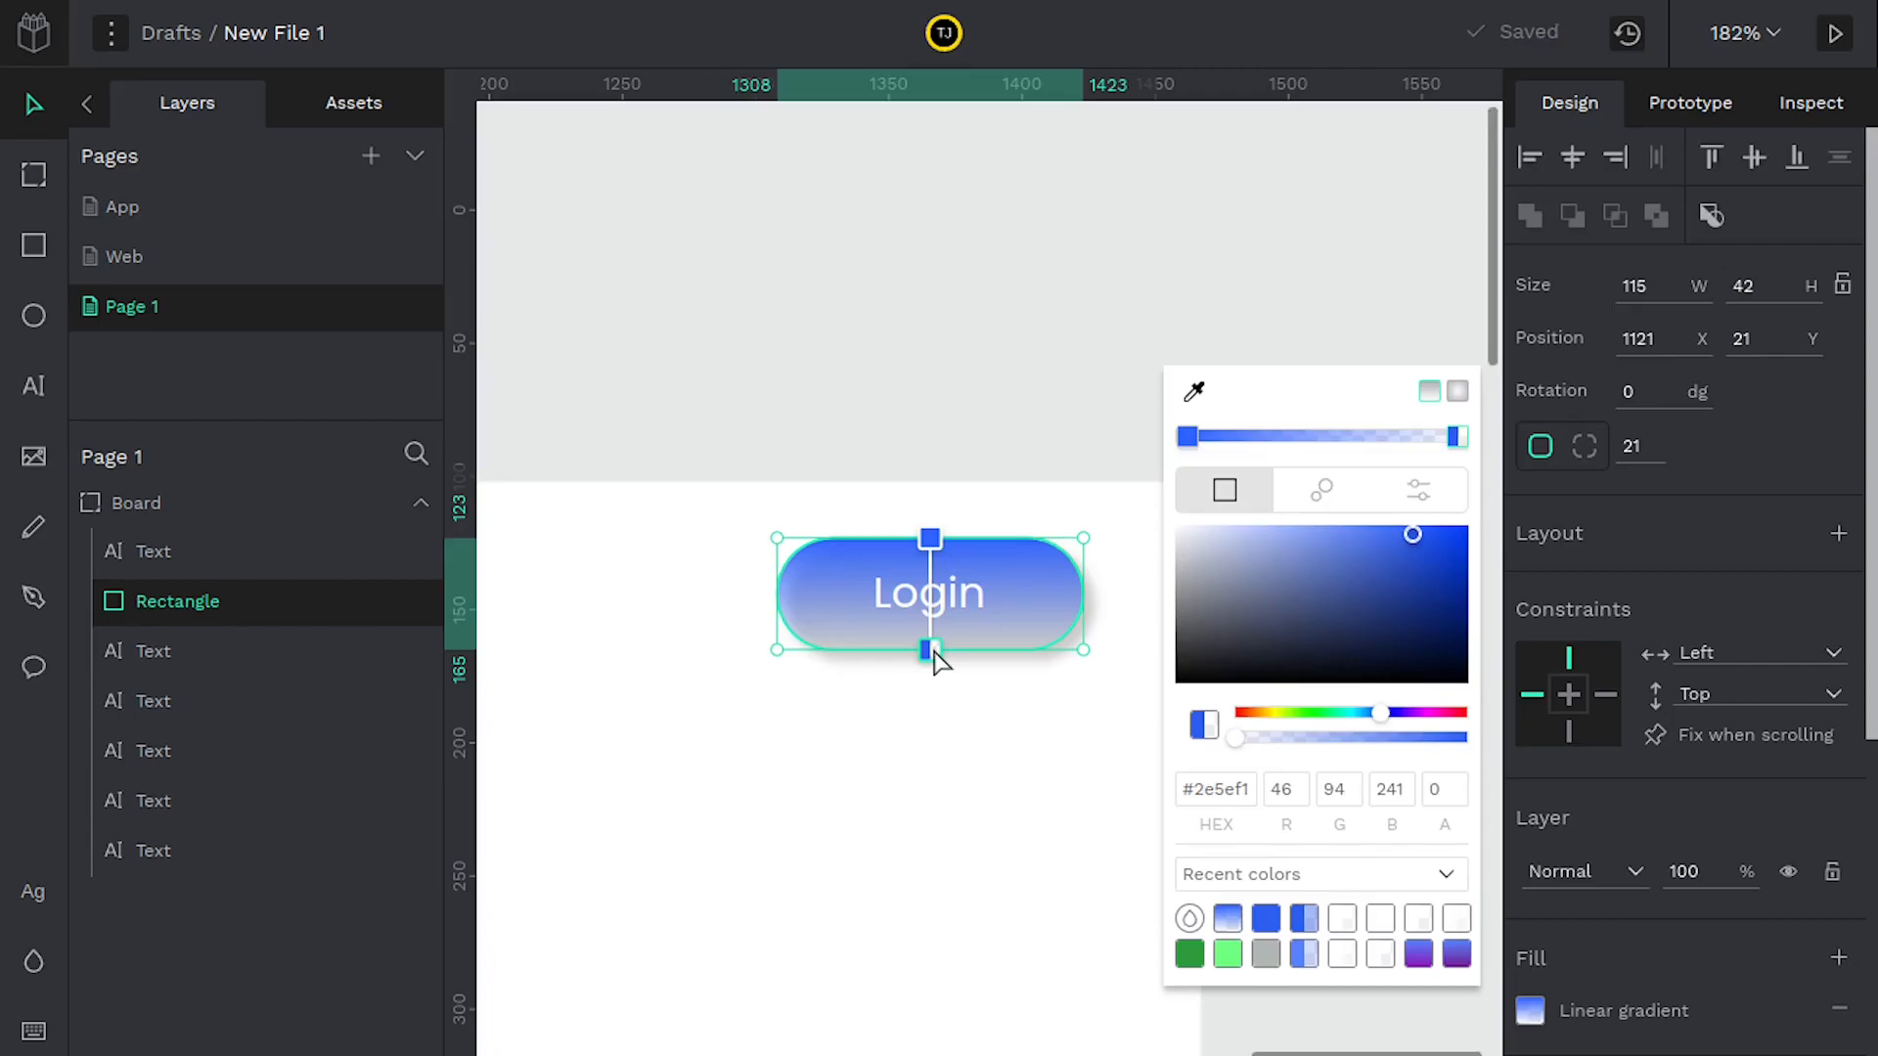
pyautogui.click(1232, 740)
pyautogui.moveTo(1234, 740); pyautogui.dragTo(1467, 741)
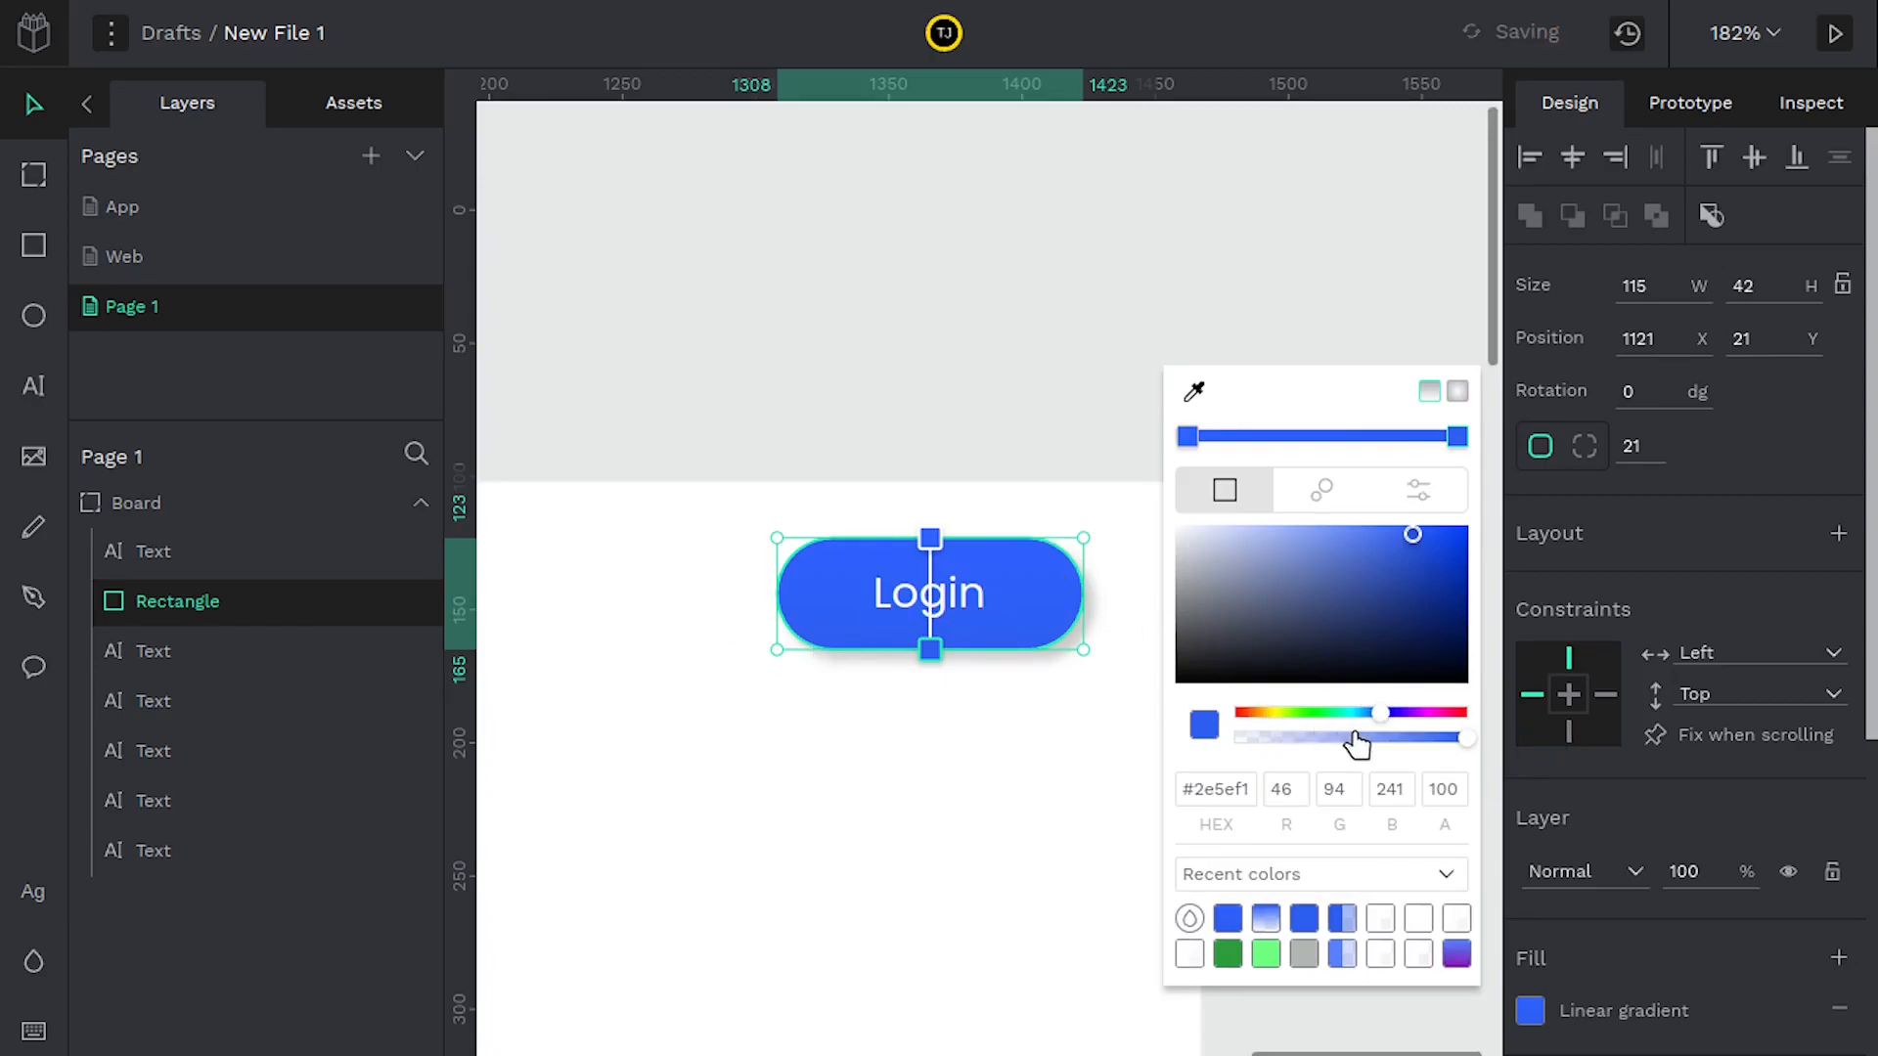
pyautogui.moveTo(1382, 721); pyautogui.dragTo(1428, 723)
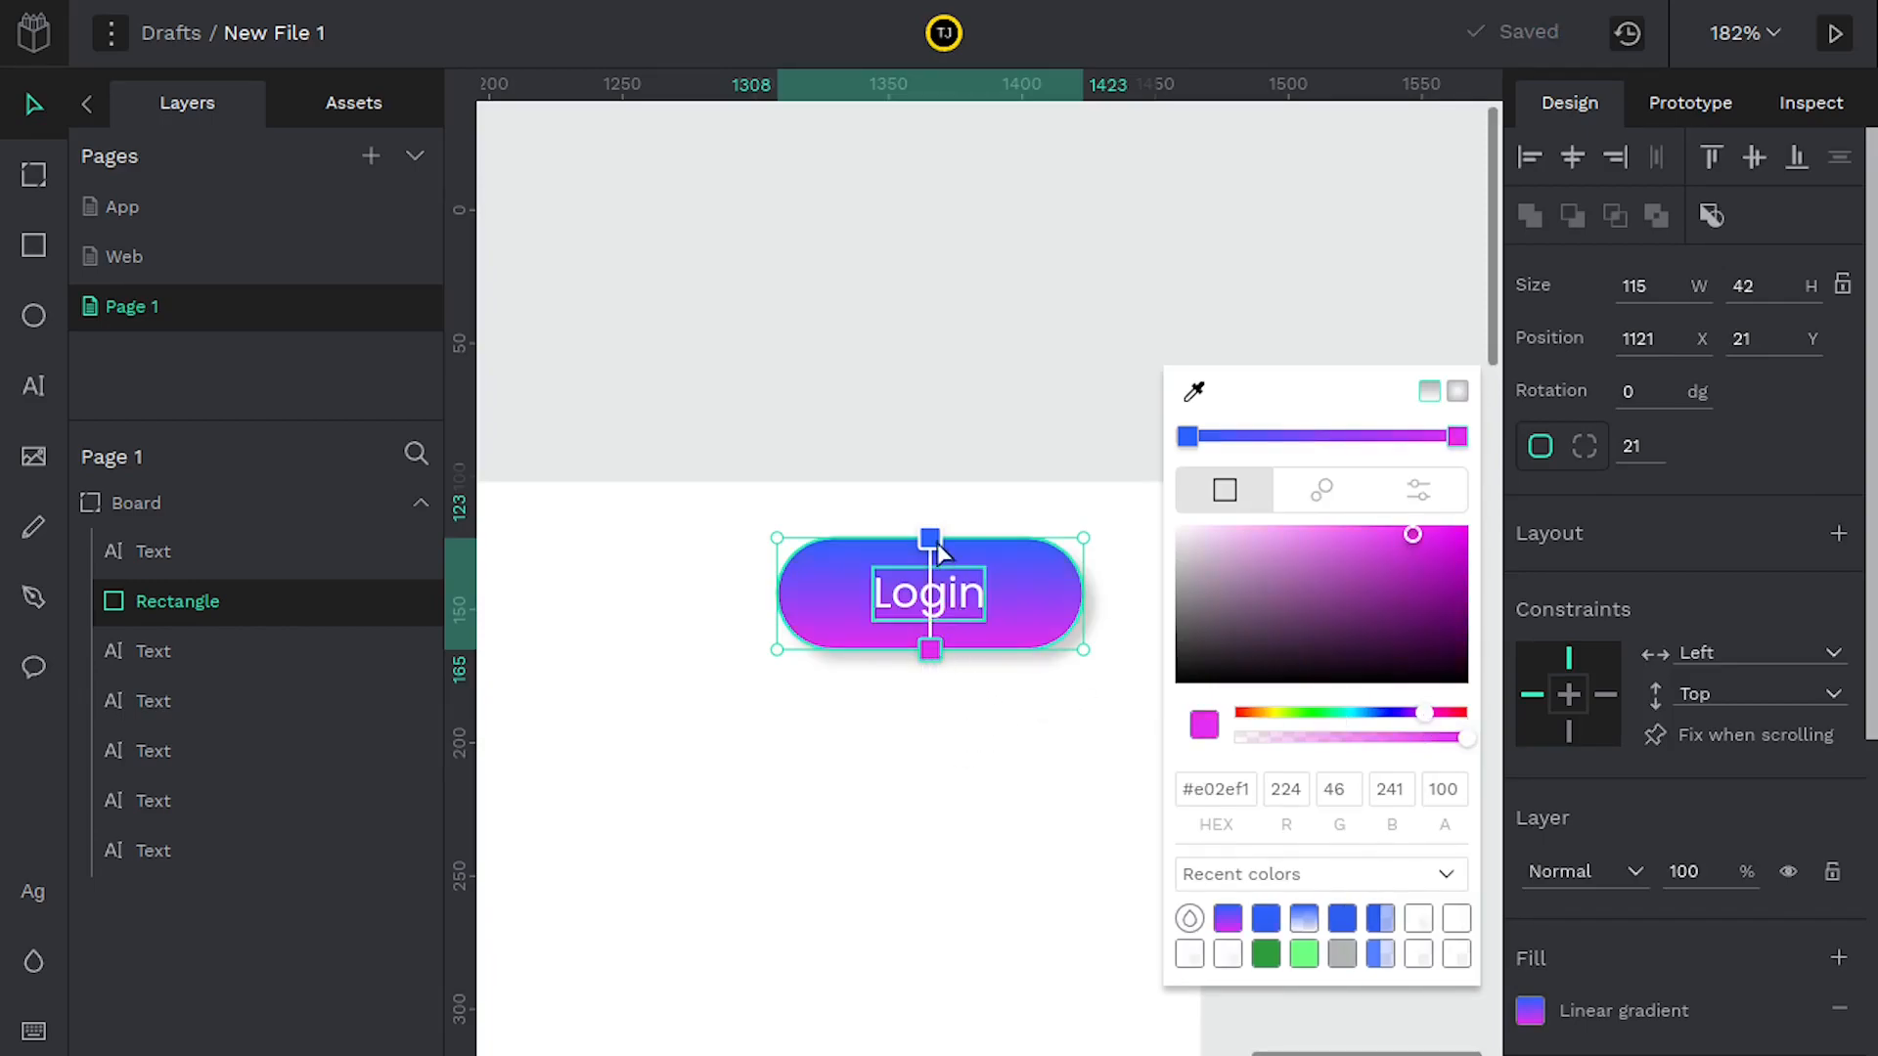
# Adjust the gradient's end points on the Login button so it runs nearly vertically from blue at the top to magenta at the bottom
pyautogui.moveTo(930, 651); pyautogui.dragTo(826, 641)
pyautogui.moveTo(925, 537); pyautogui.dragTo(993, 546)
pyautogui.moveTo(826, 642); pyautogui.dragTo(901, 660)
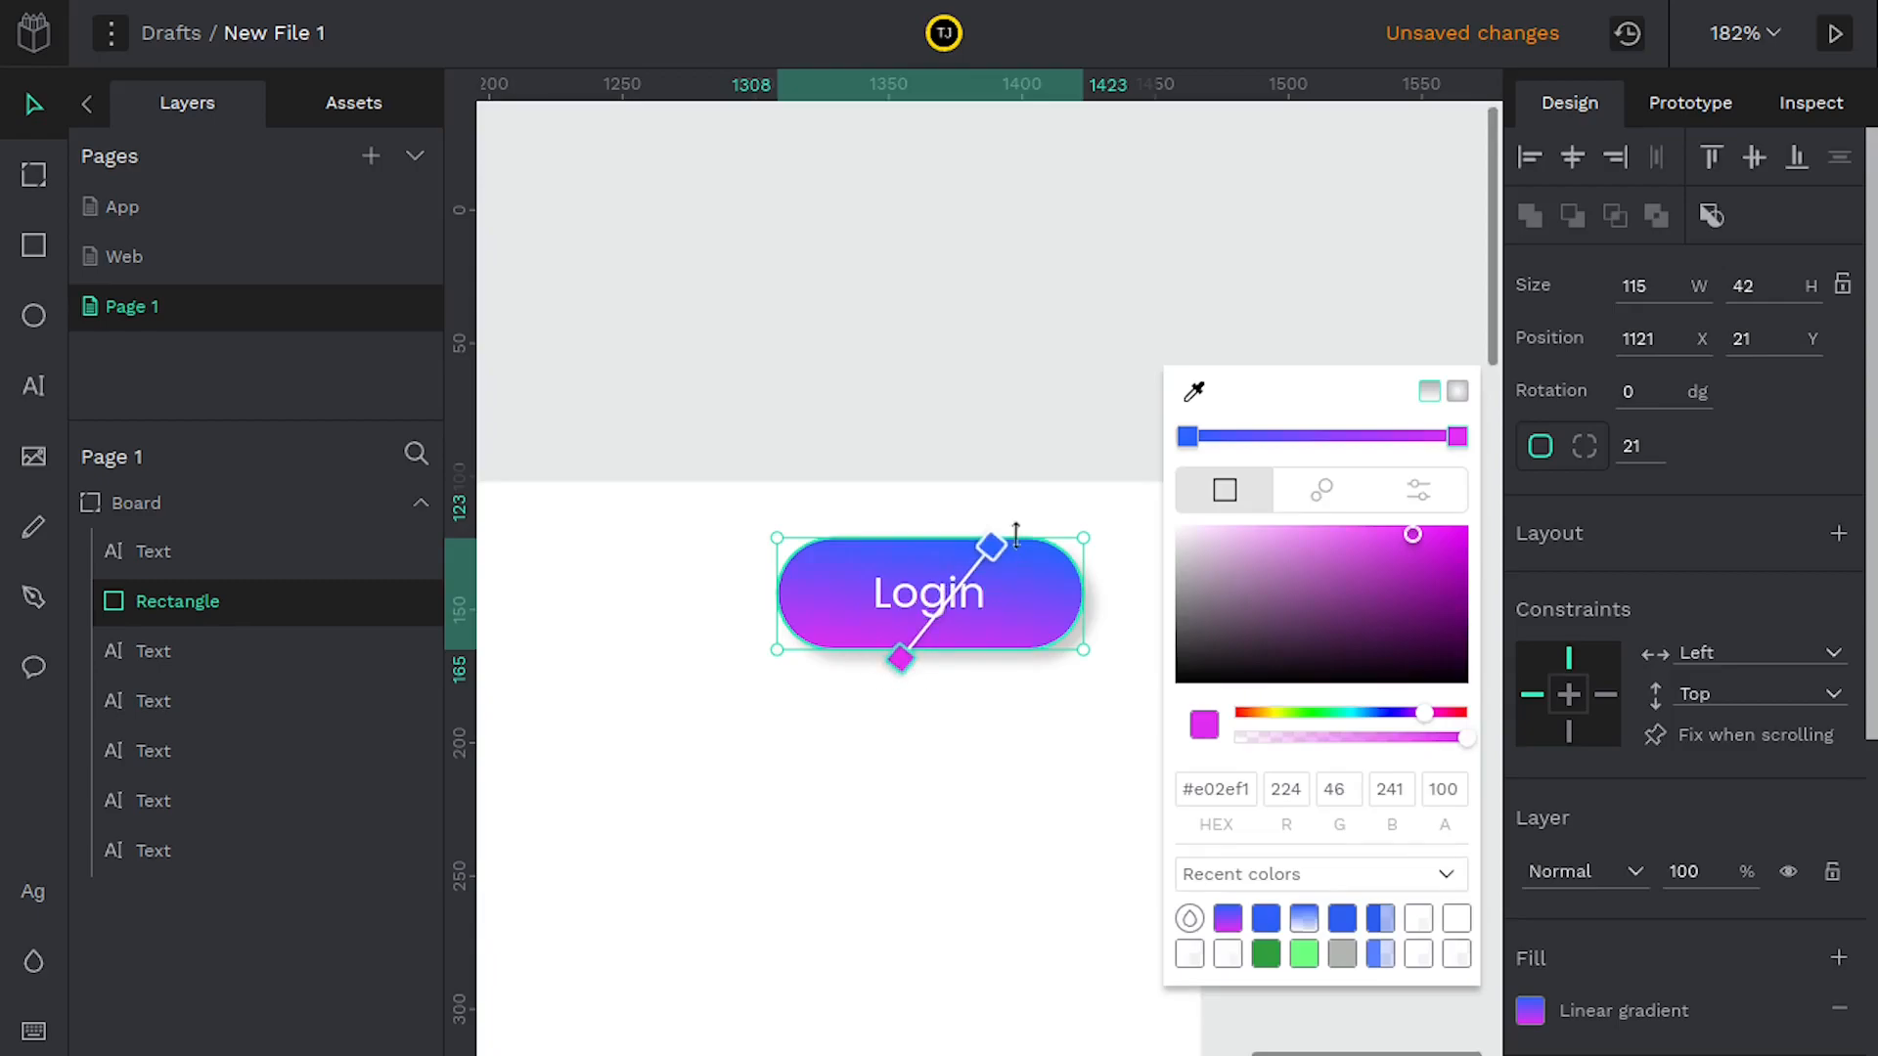
pyautogui.moveTo(1000, 545); pyautogui.dragTo(947, 536)
pyautogui.click(911, 648)
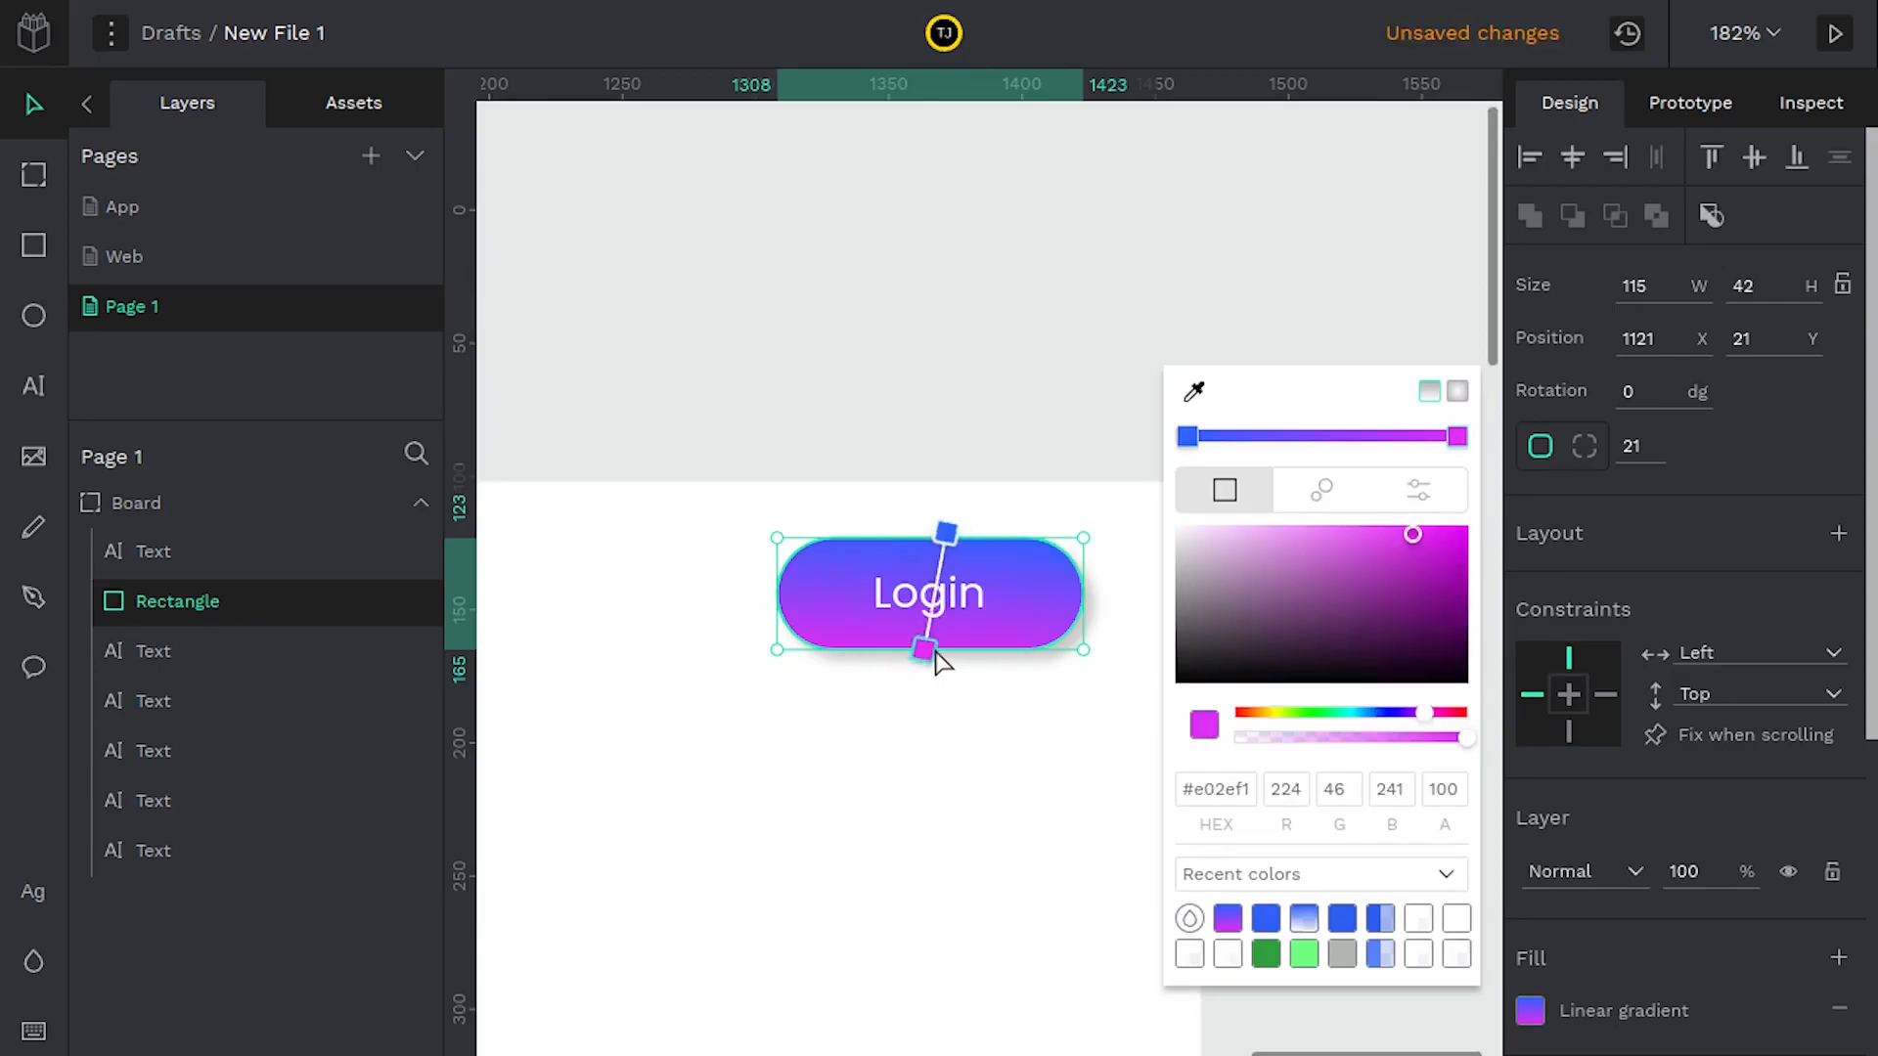
pyautogui.click(951, 672)
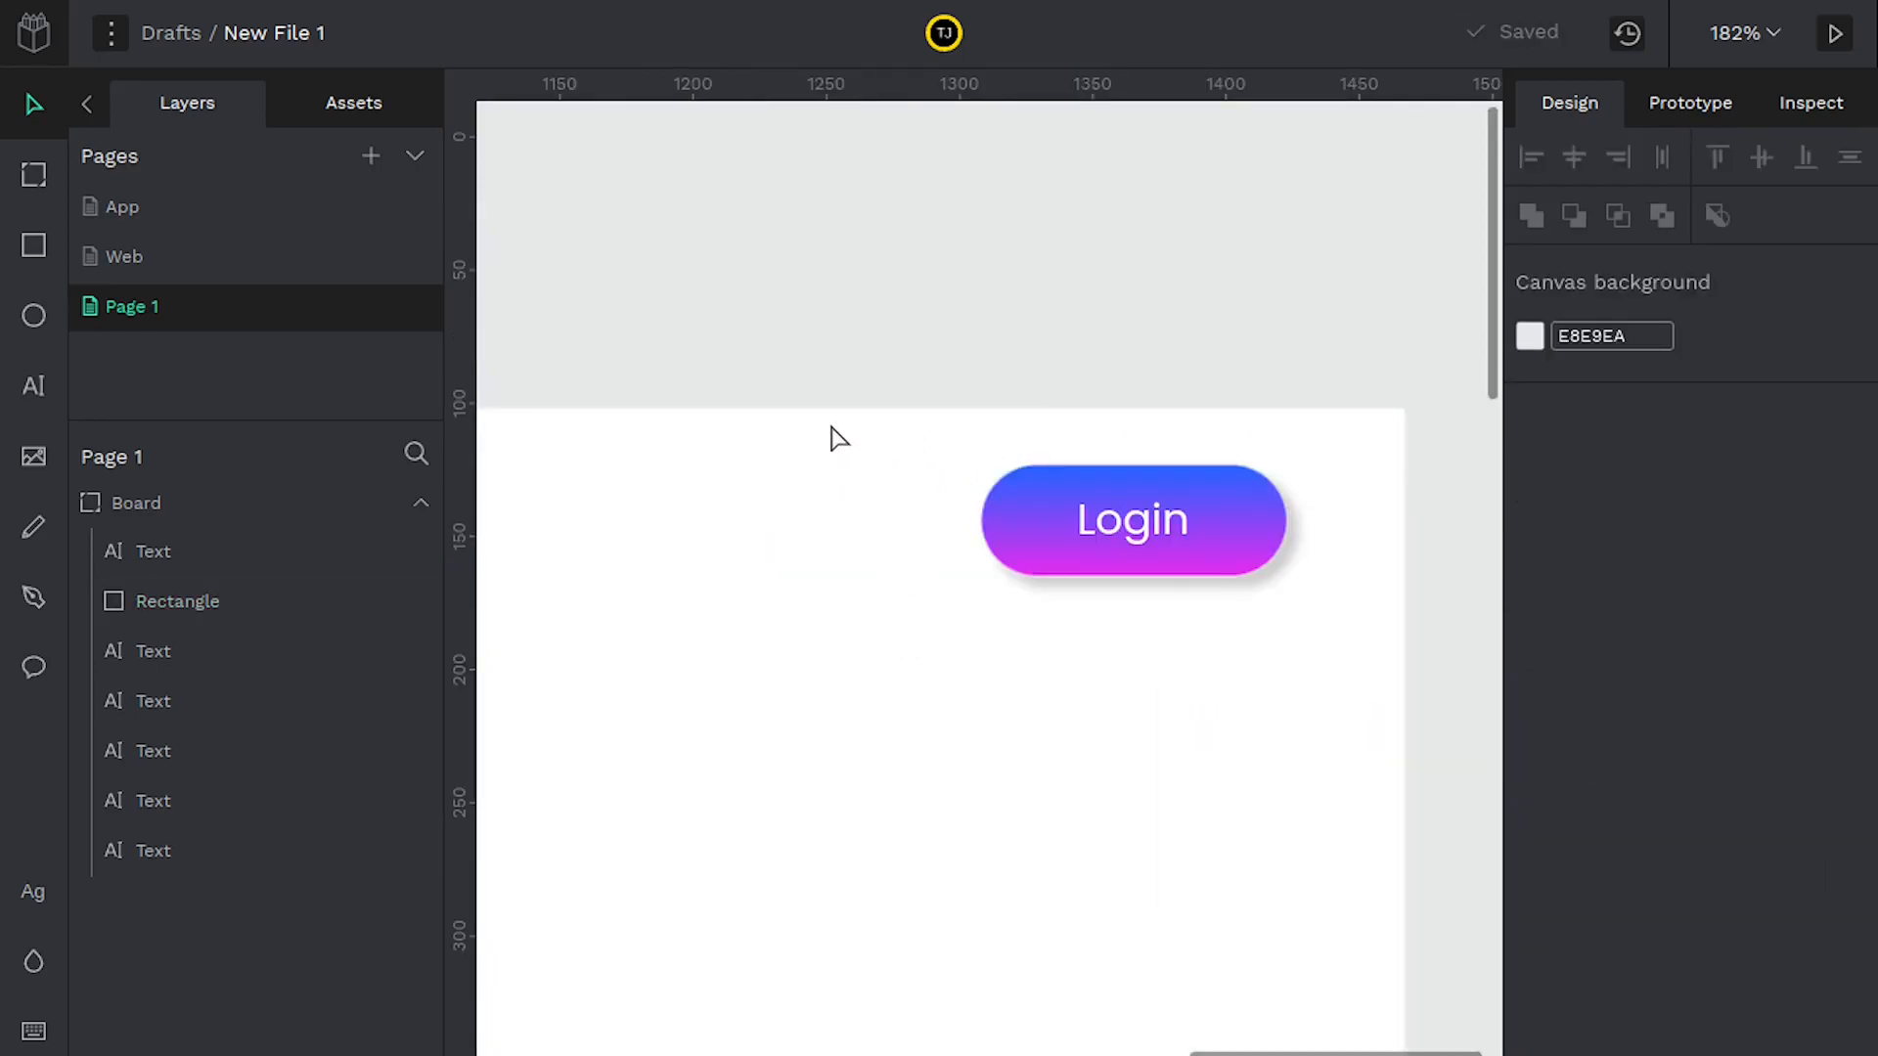
# Align the Login text to the horizontal and vertical centre of the board
pyautogui.click(1131, 533)
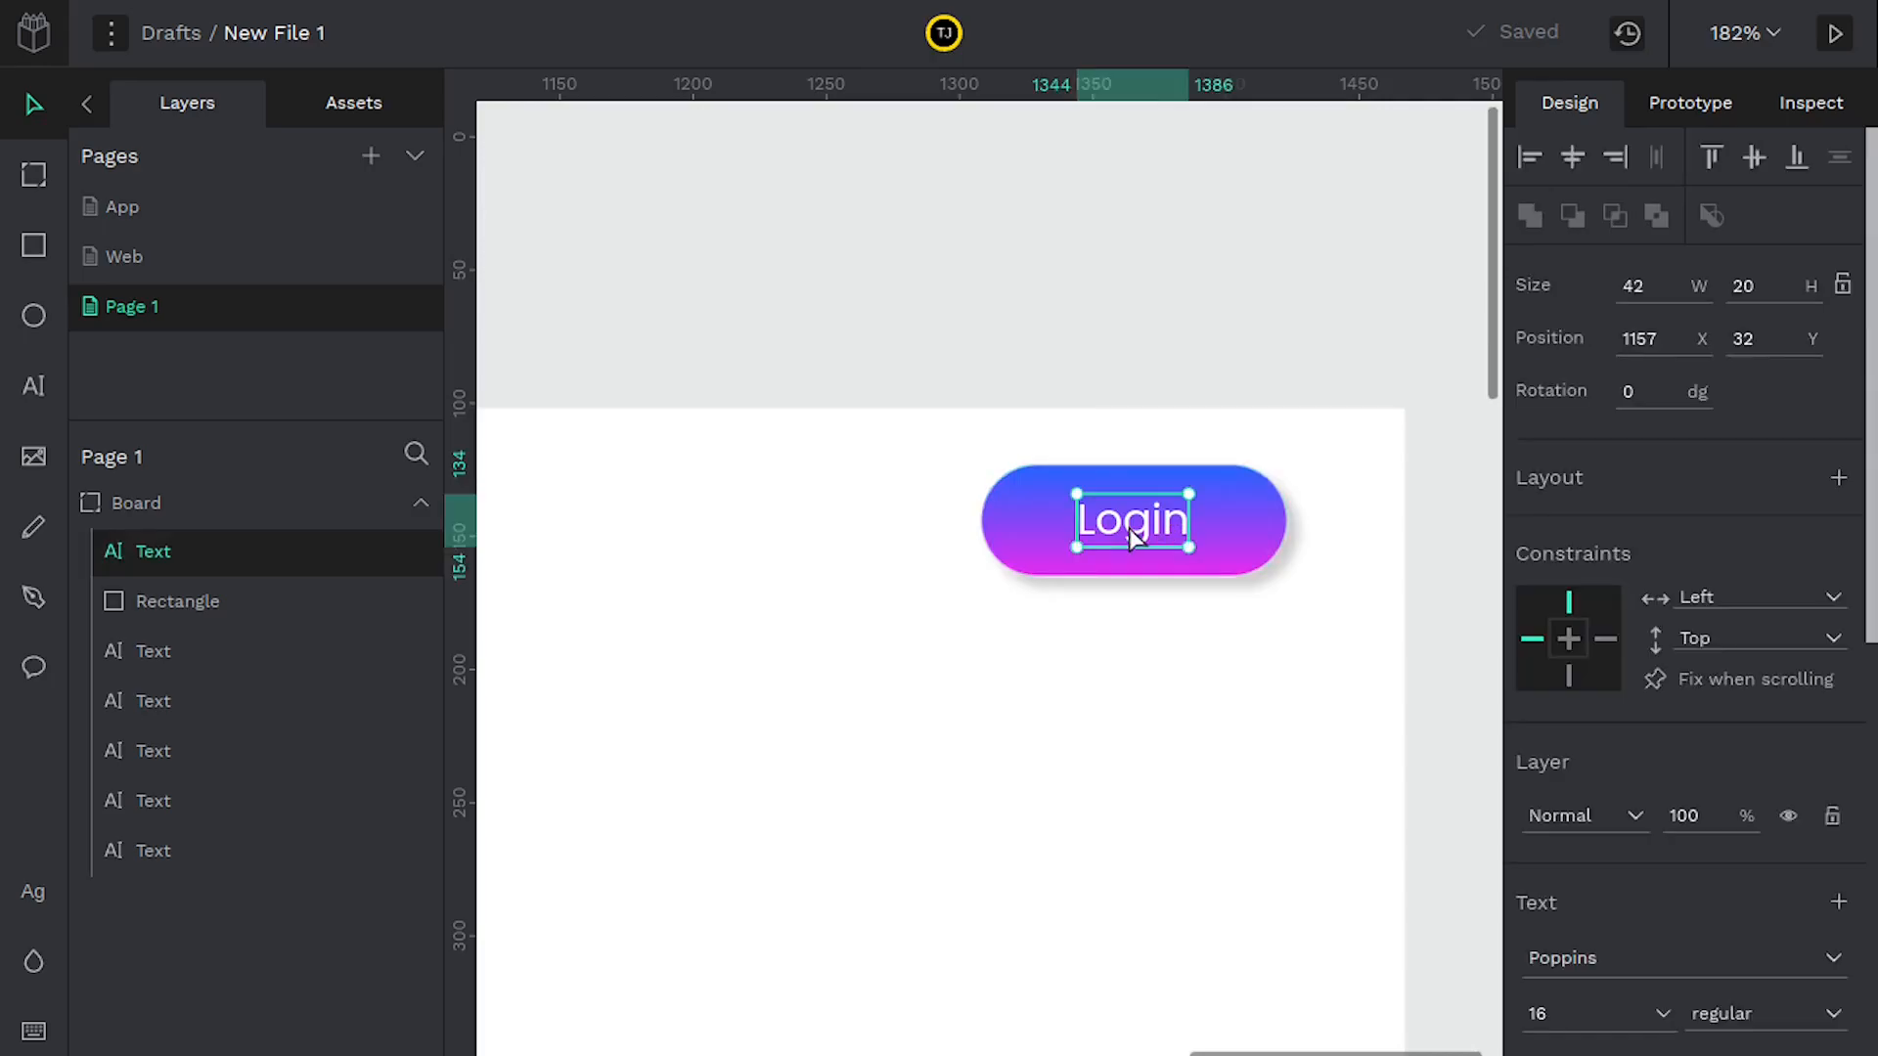
pyautogui.click(1574, 159)
pyautogui.click(1750, 164)
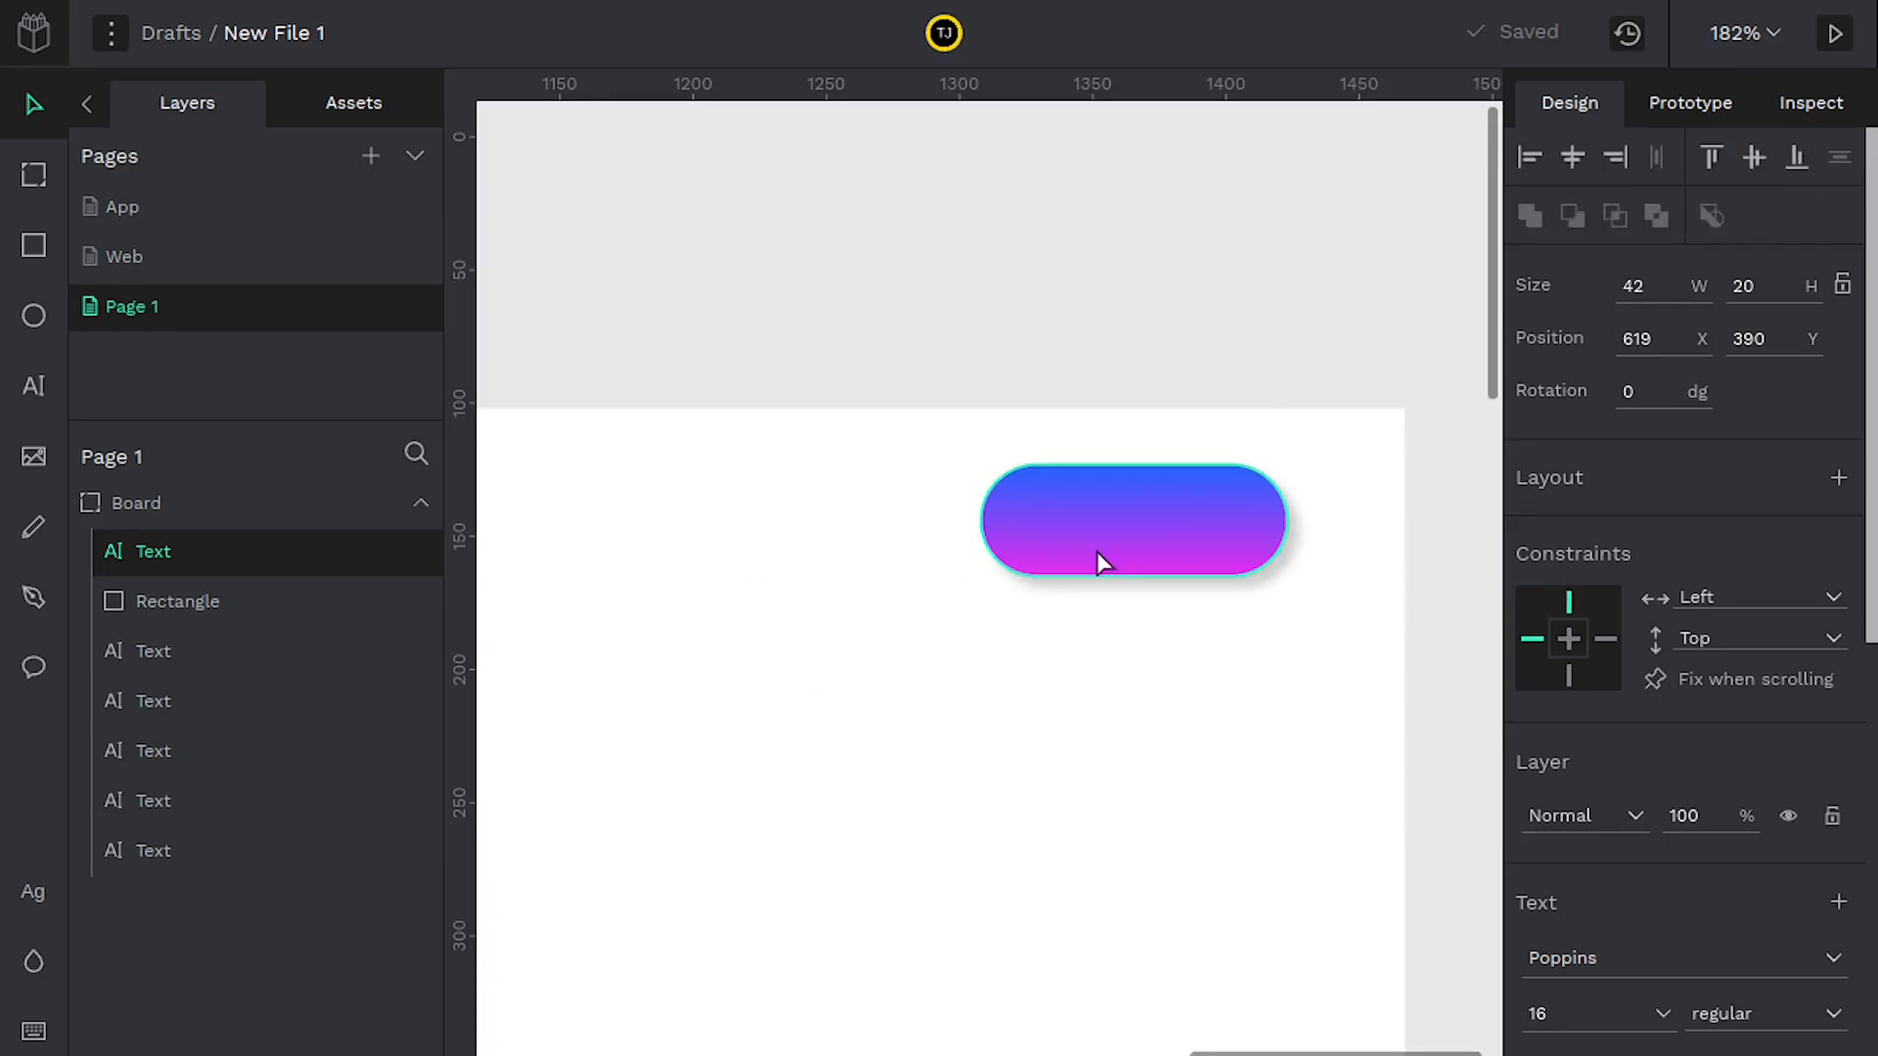
pyautogui.click(1054, 518)
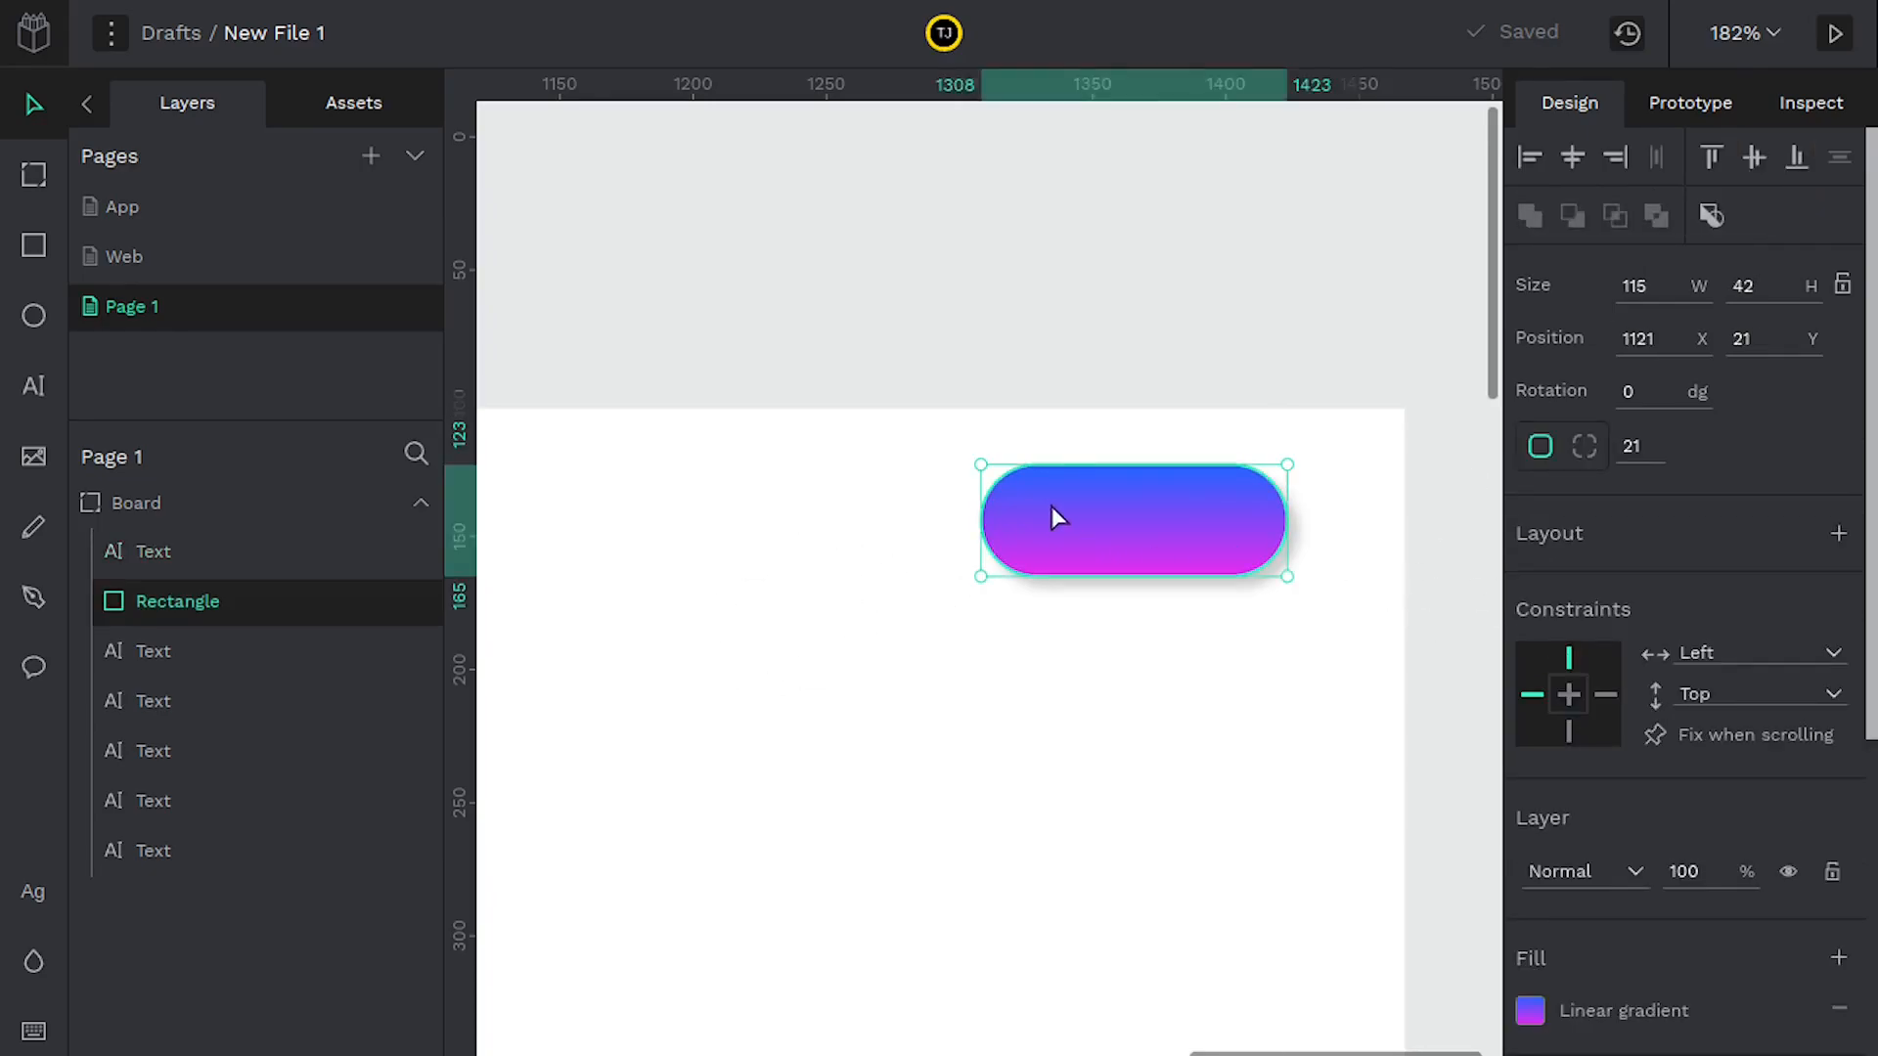
pyautogui.click(838, 618)
pyautogui.hscroll(-15, 1265, 562)
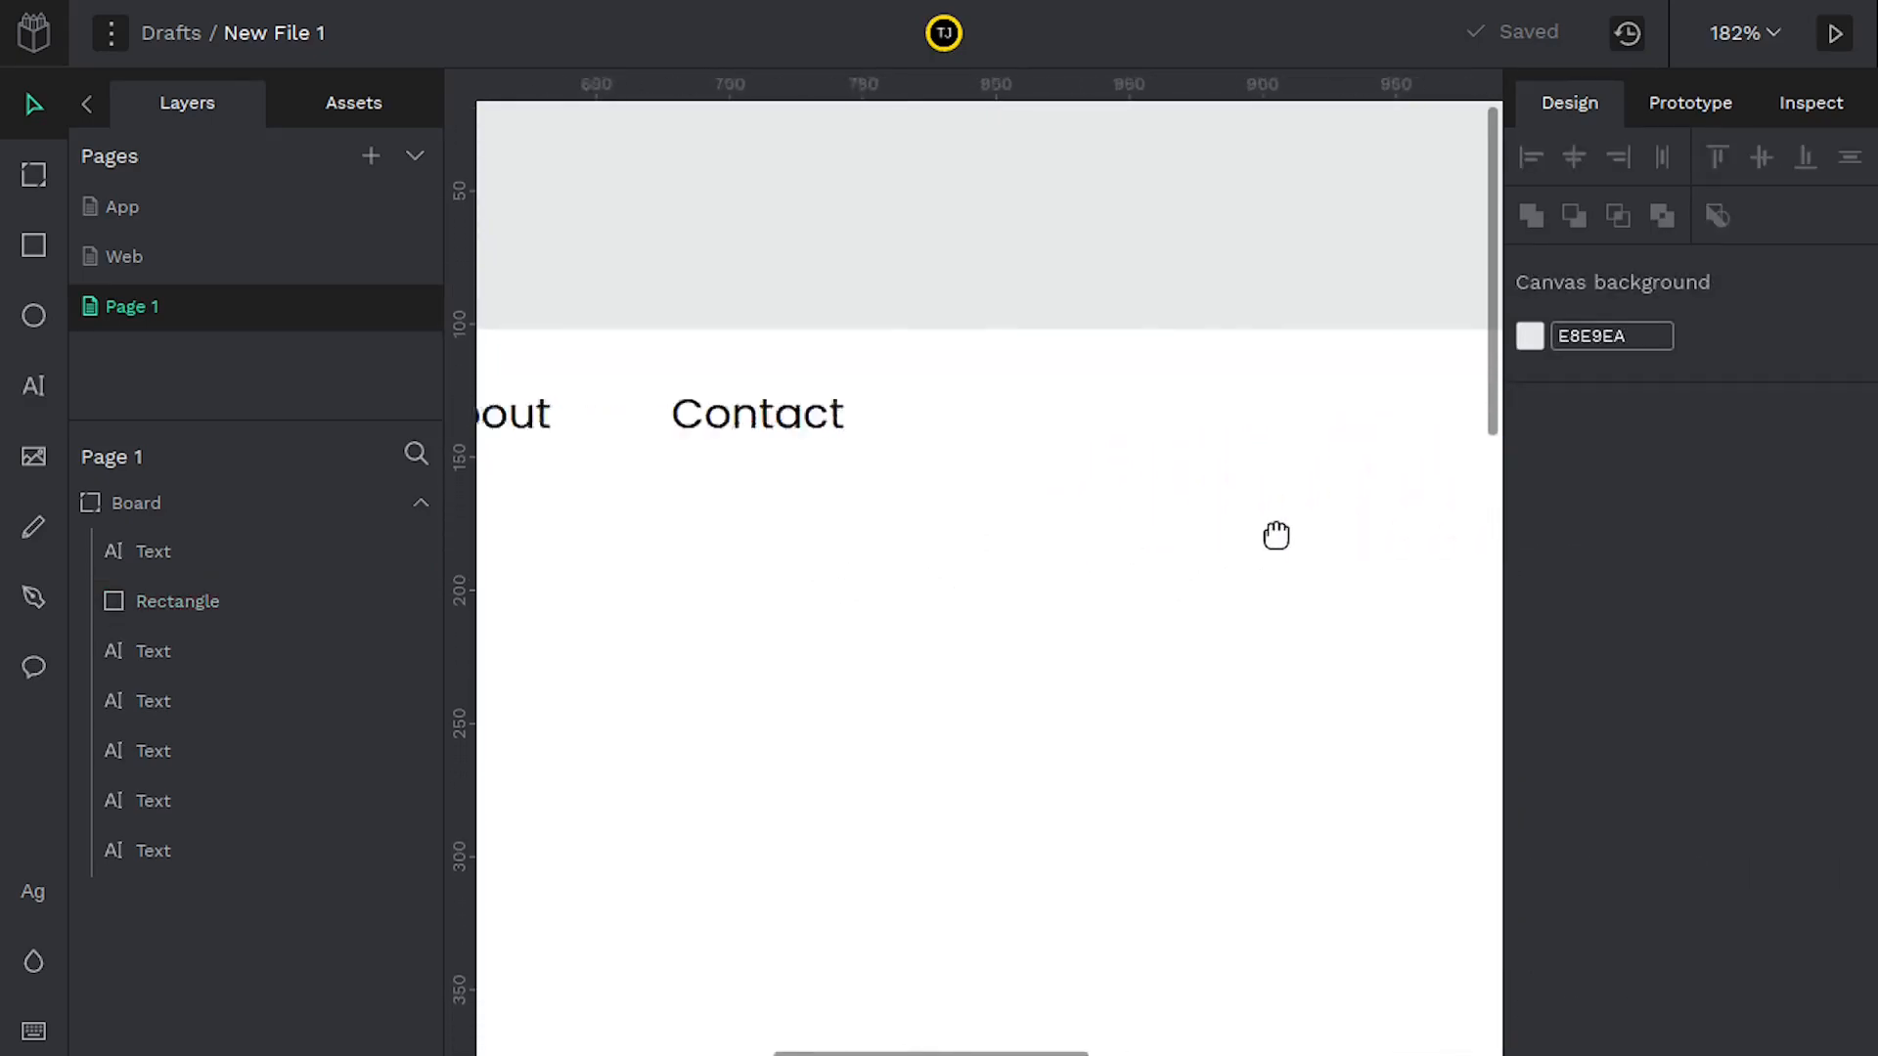
# Locate the misplaced Login text on the board by selecting its layer and zooming to it
pyautogui.hscroll(-8, 1330, 555)
pyautogui.scroll(-3, 1023, 541)
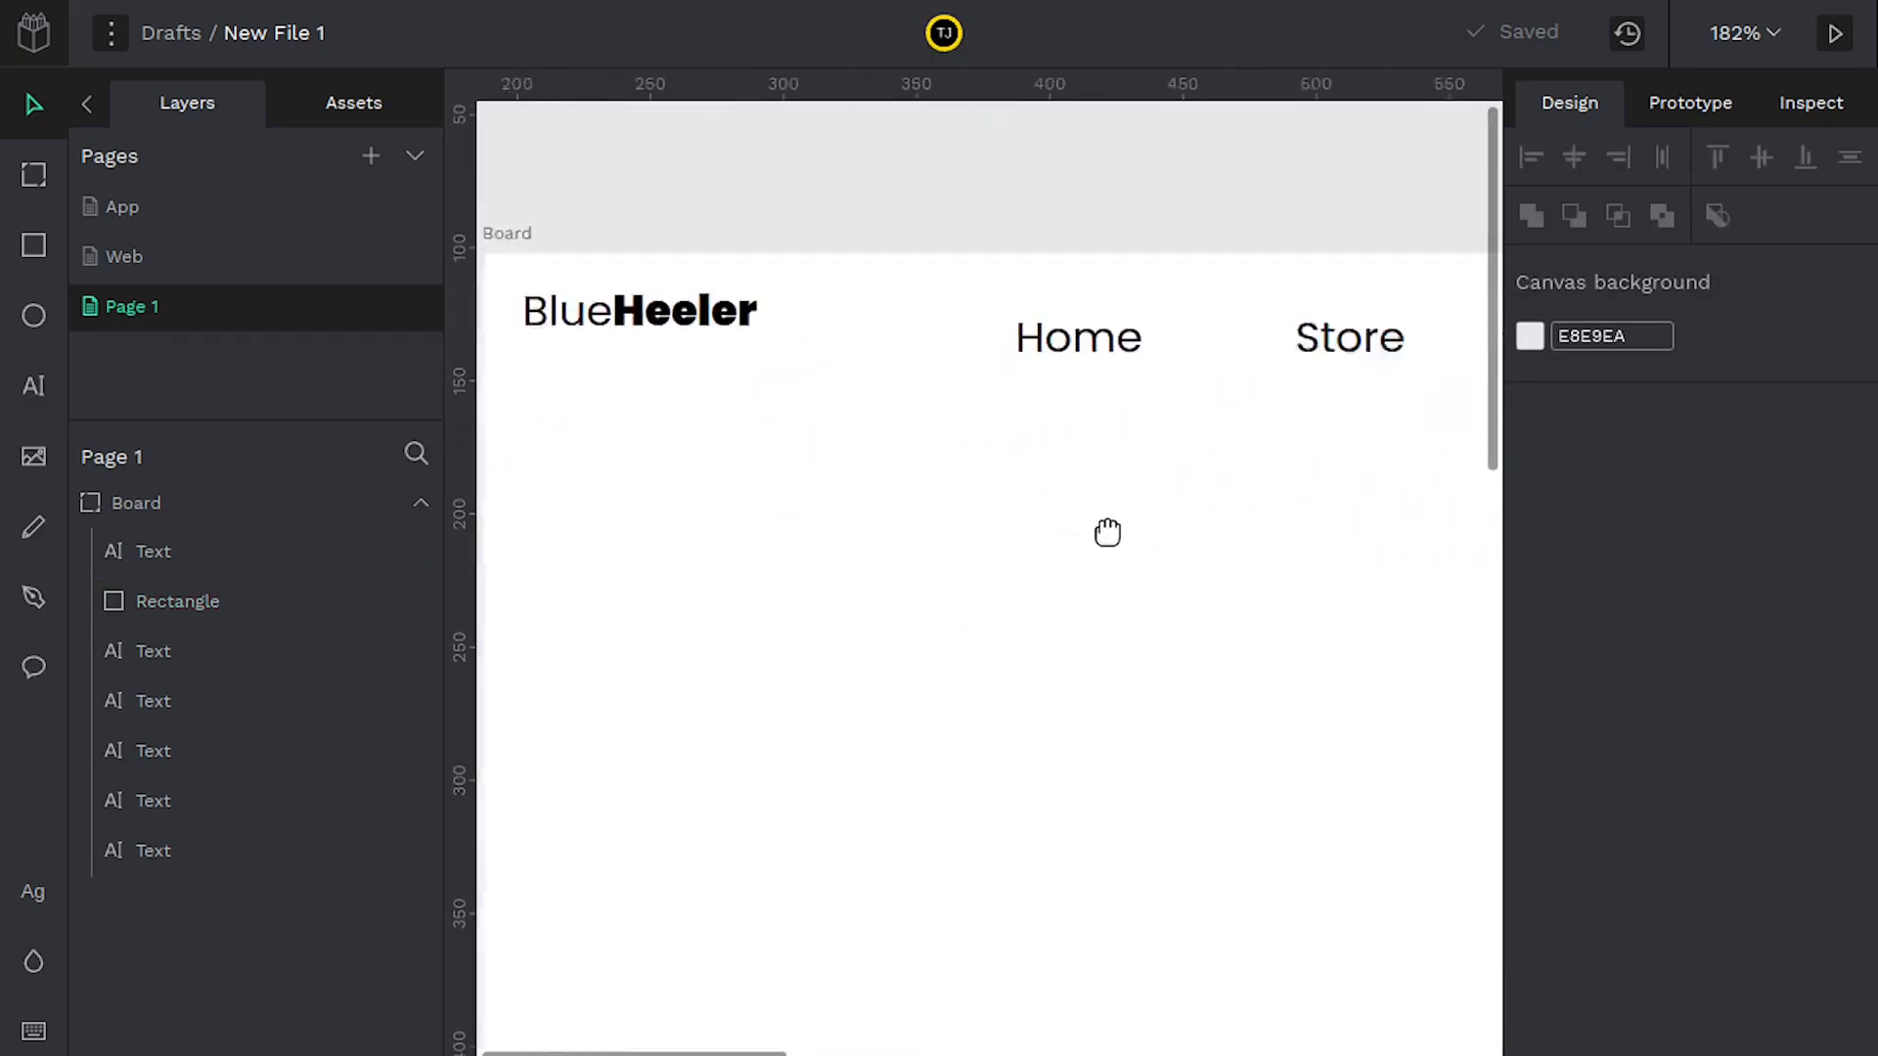
pyautogui.scroll(4, 1131, 720)
pyautogui.hscroll(-3, 1131, 720)
pyautogui.scroll(-6, 1082, 607)
pyautogui.hscroll(5, 1081, 607)
pyautogui.scroll(-10, 1081, 616)
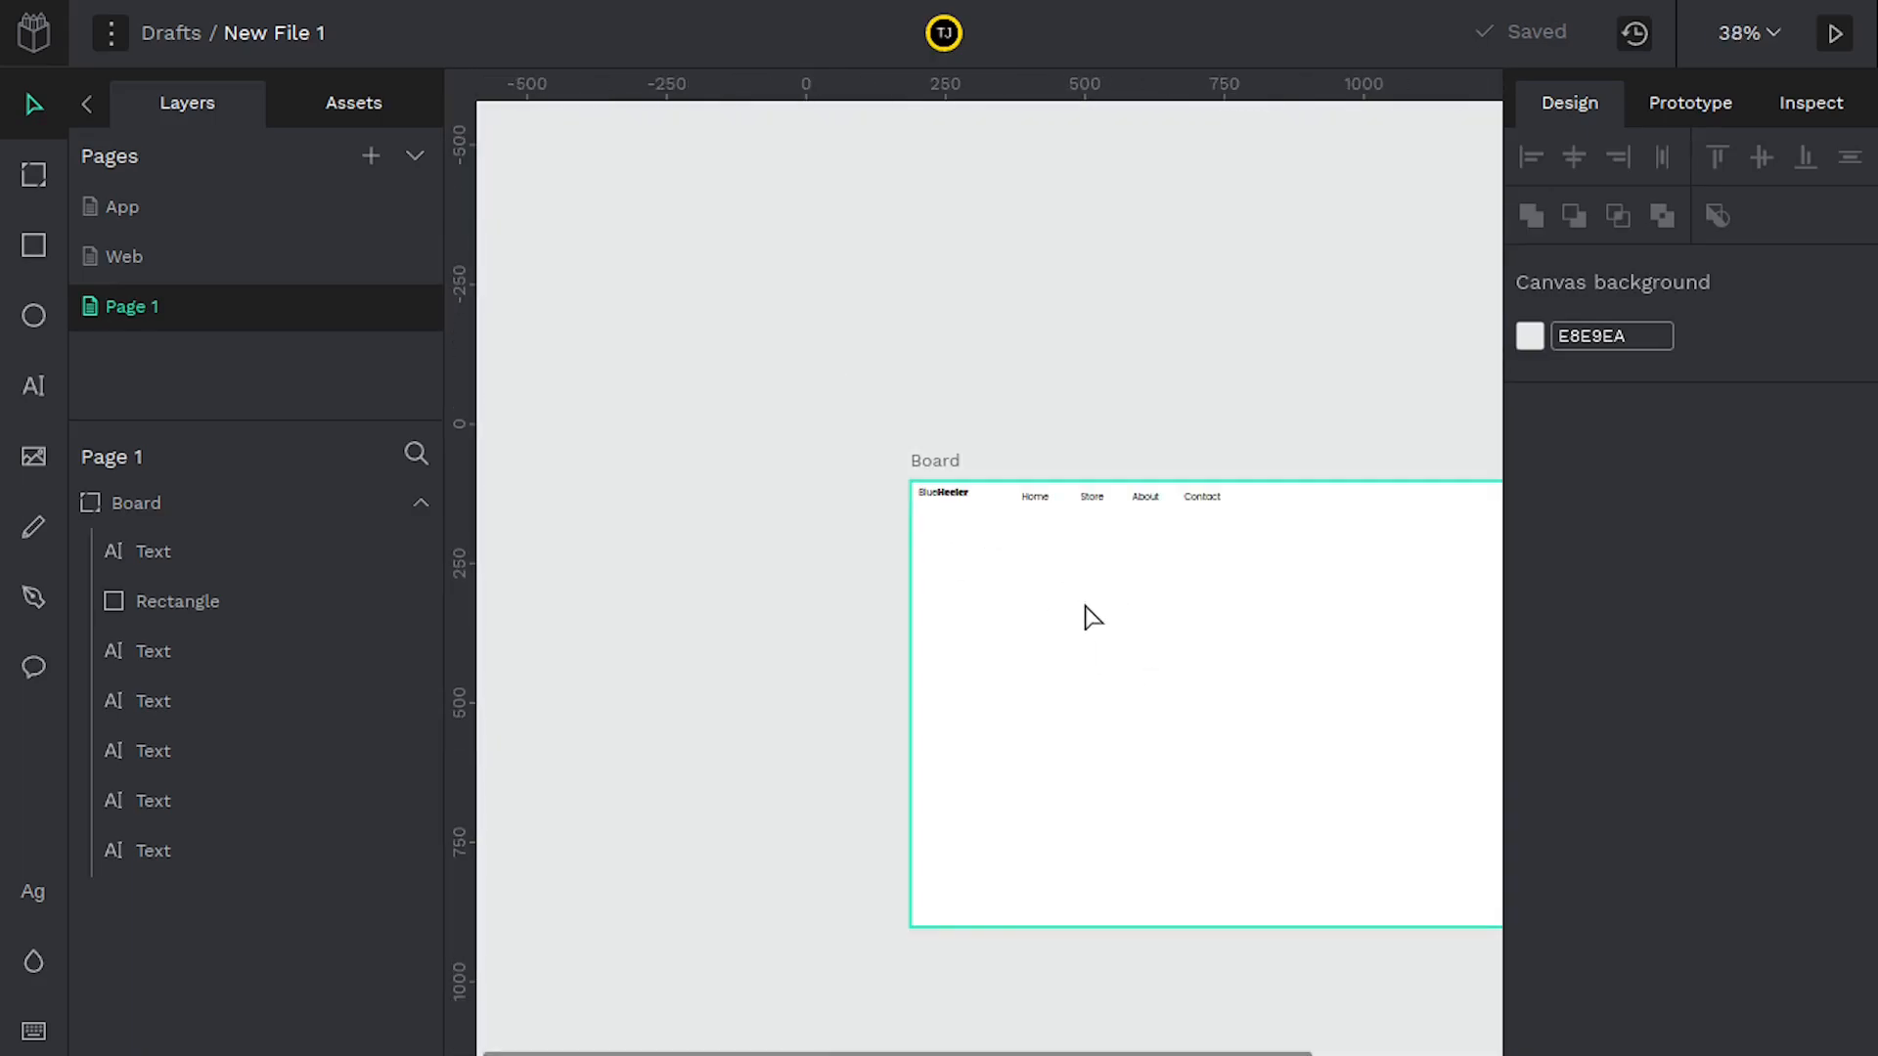
pyautogui.hscroll(4, 1049, 680)
pyautogui.moveTo(1143, 631); pyautogui.dragTo(989, 720)
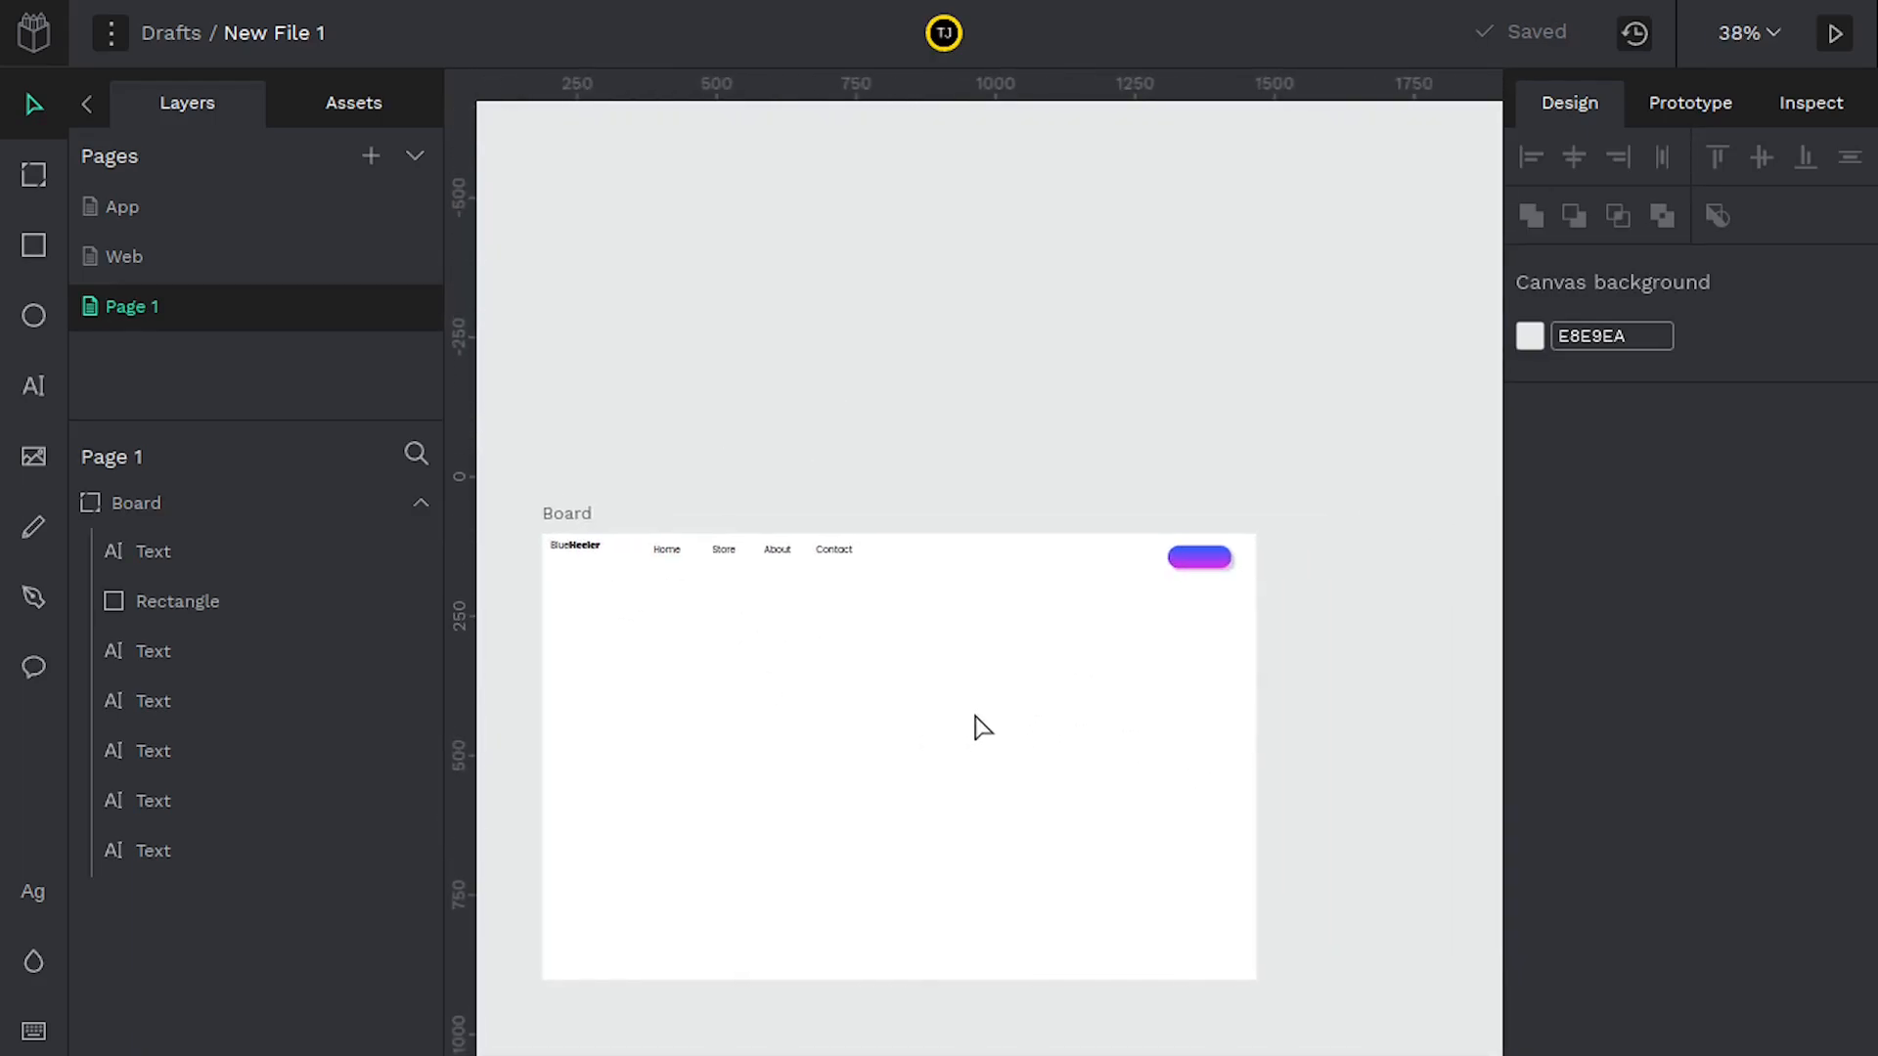
pyautogui.click(135, 566)
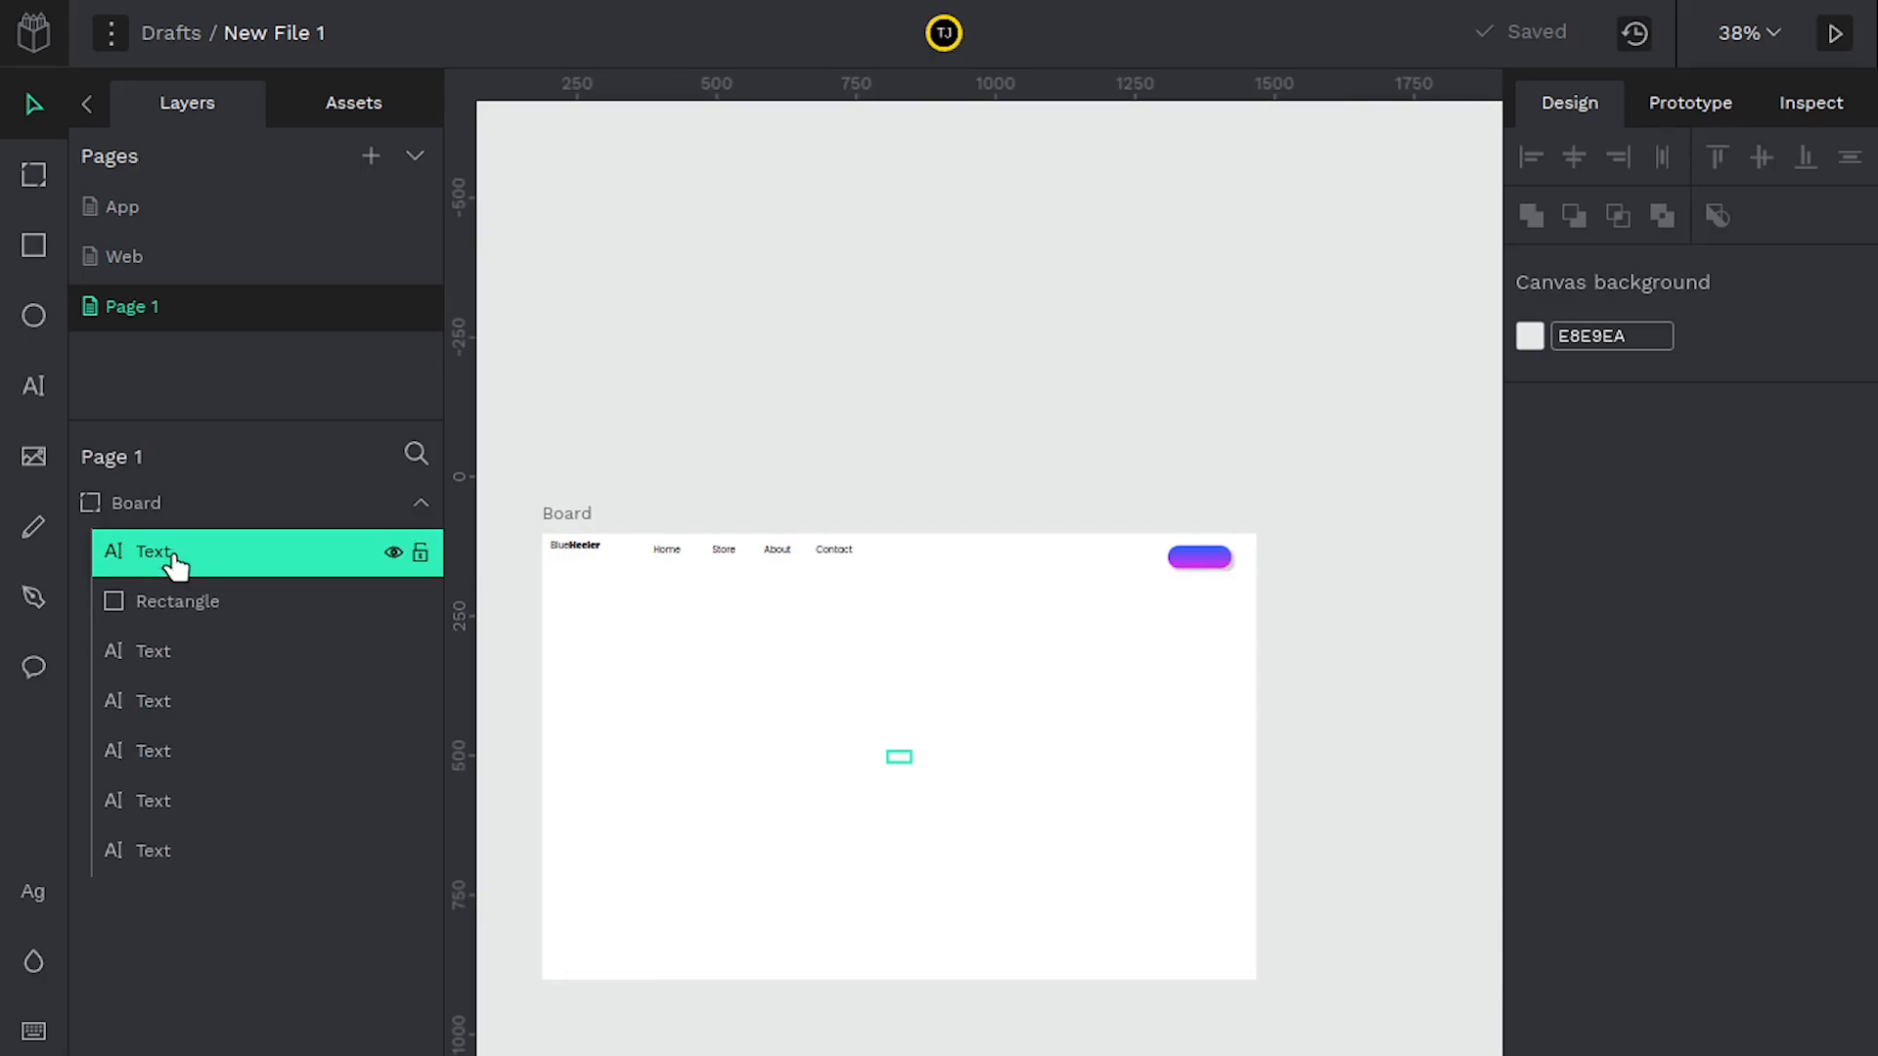
pyautogui.click(918, 804)
pyautogui.click(177, 593)
pyautogui.click(151, 553)
pyautogui.hotkey('shift', '2')
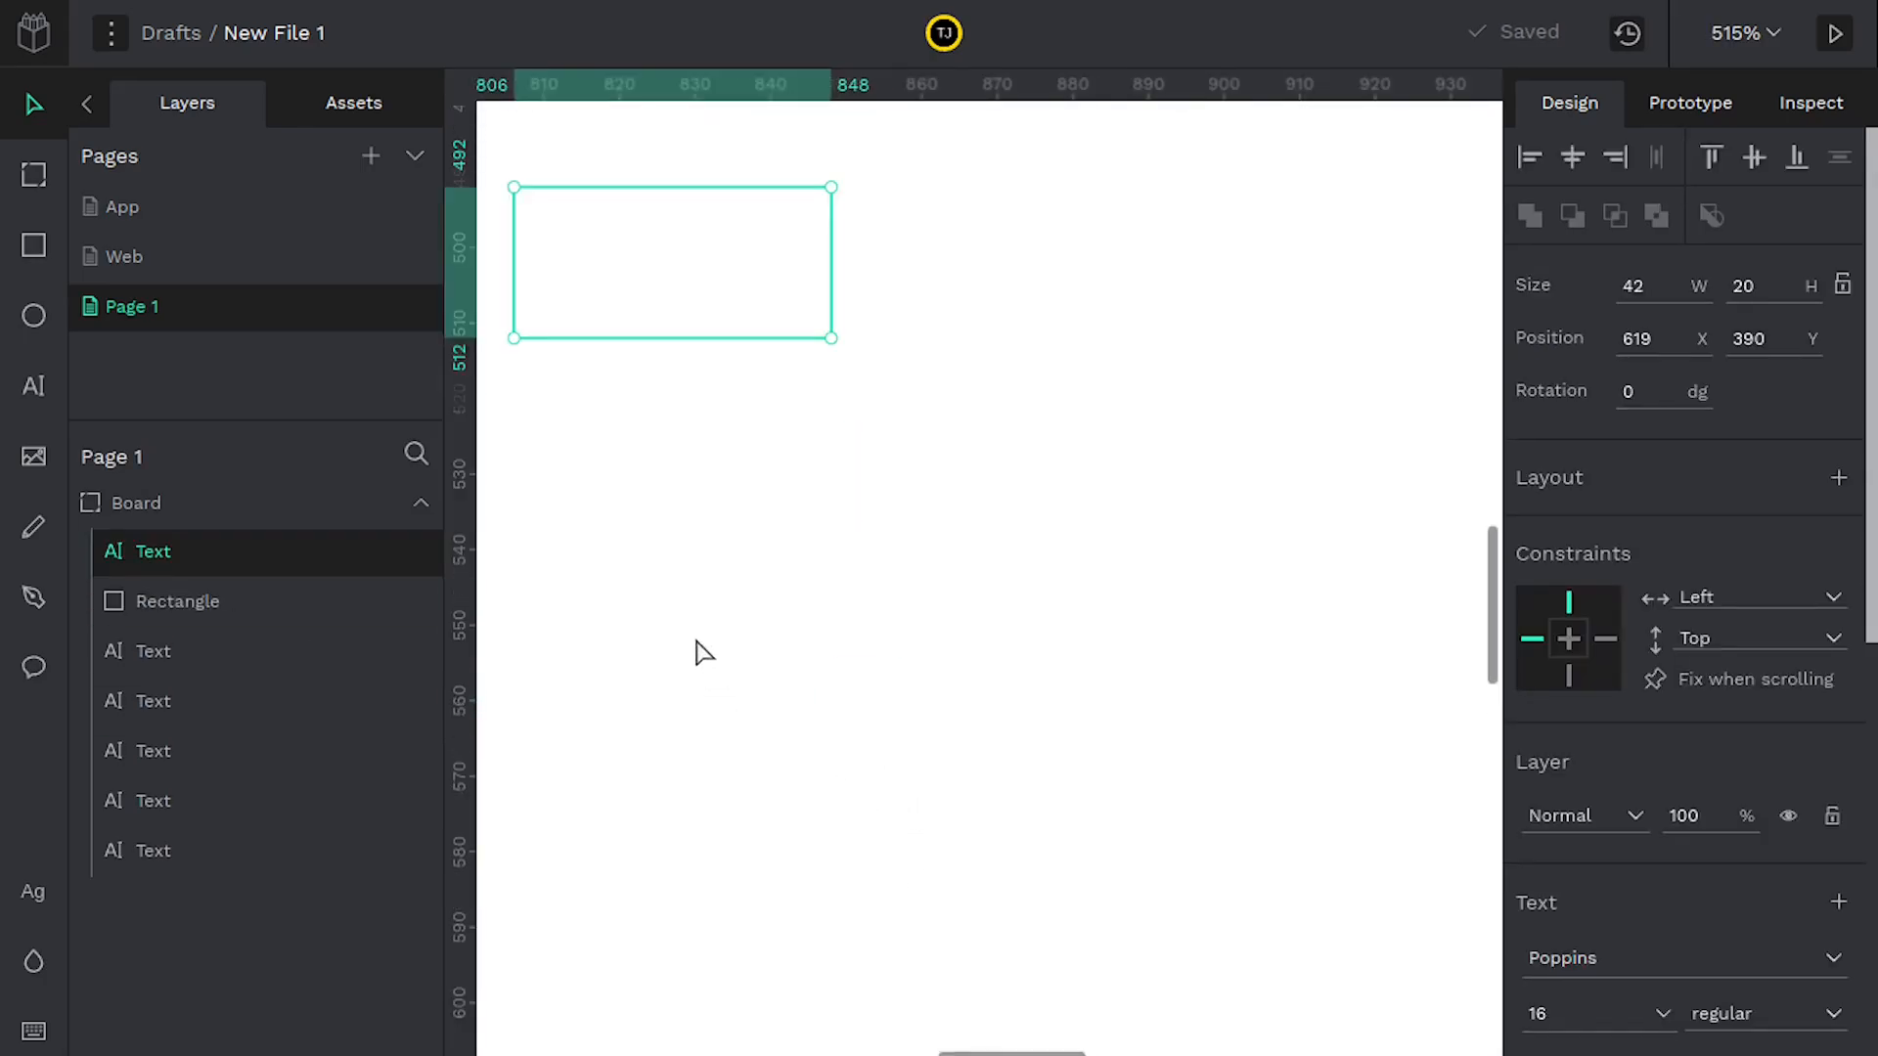
# Move the Login text from the board's centre back onto the gradient button, at about X 1148, Y 32
pyautogui.moveTo(939, 543); pyautogui.dragTo(1257, 400)
pyautogui.scroll(-10, 1018, 515)
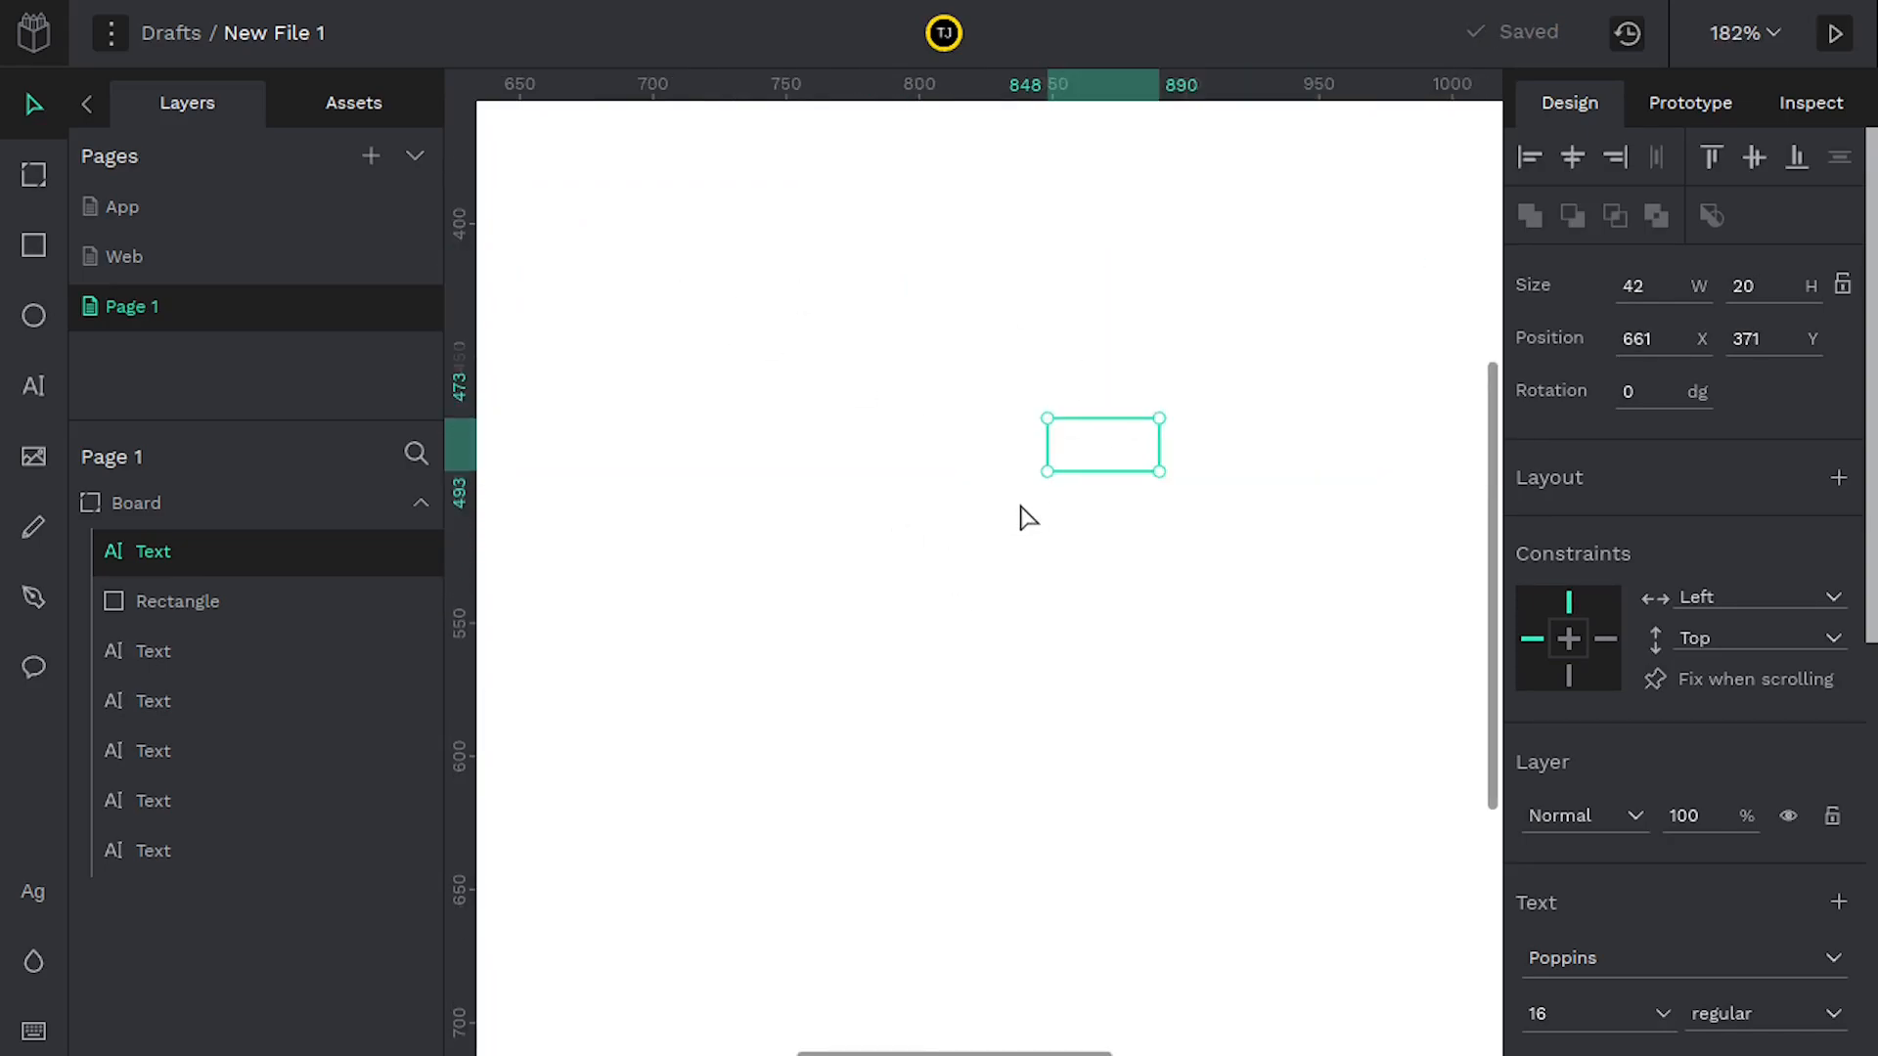
pyautogui.moveTo(959, 572); pyautogui.dragTo(1389, 264)
pyautogui.scroll(2, 1257, 414)
pyautogui.hscroll(3, 1153, 427)
pyautogui.click(1153, 427)
pyautogui.click(1173, 381)
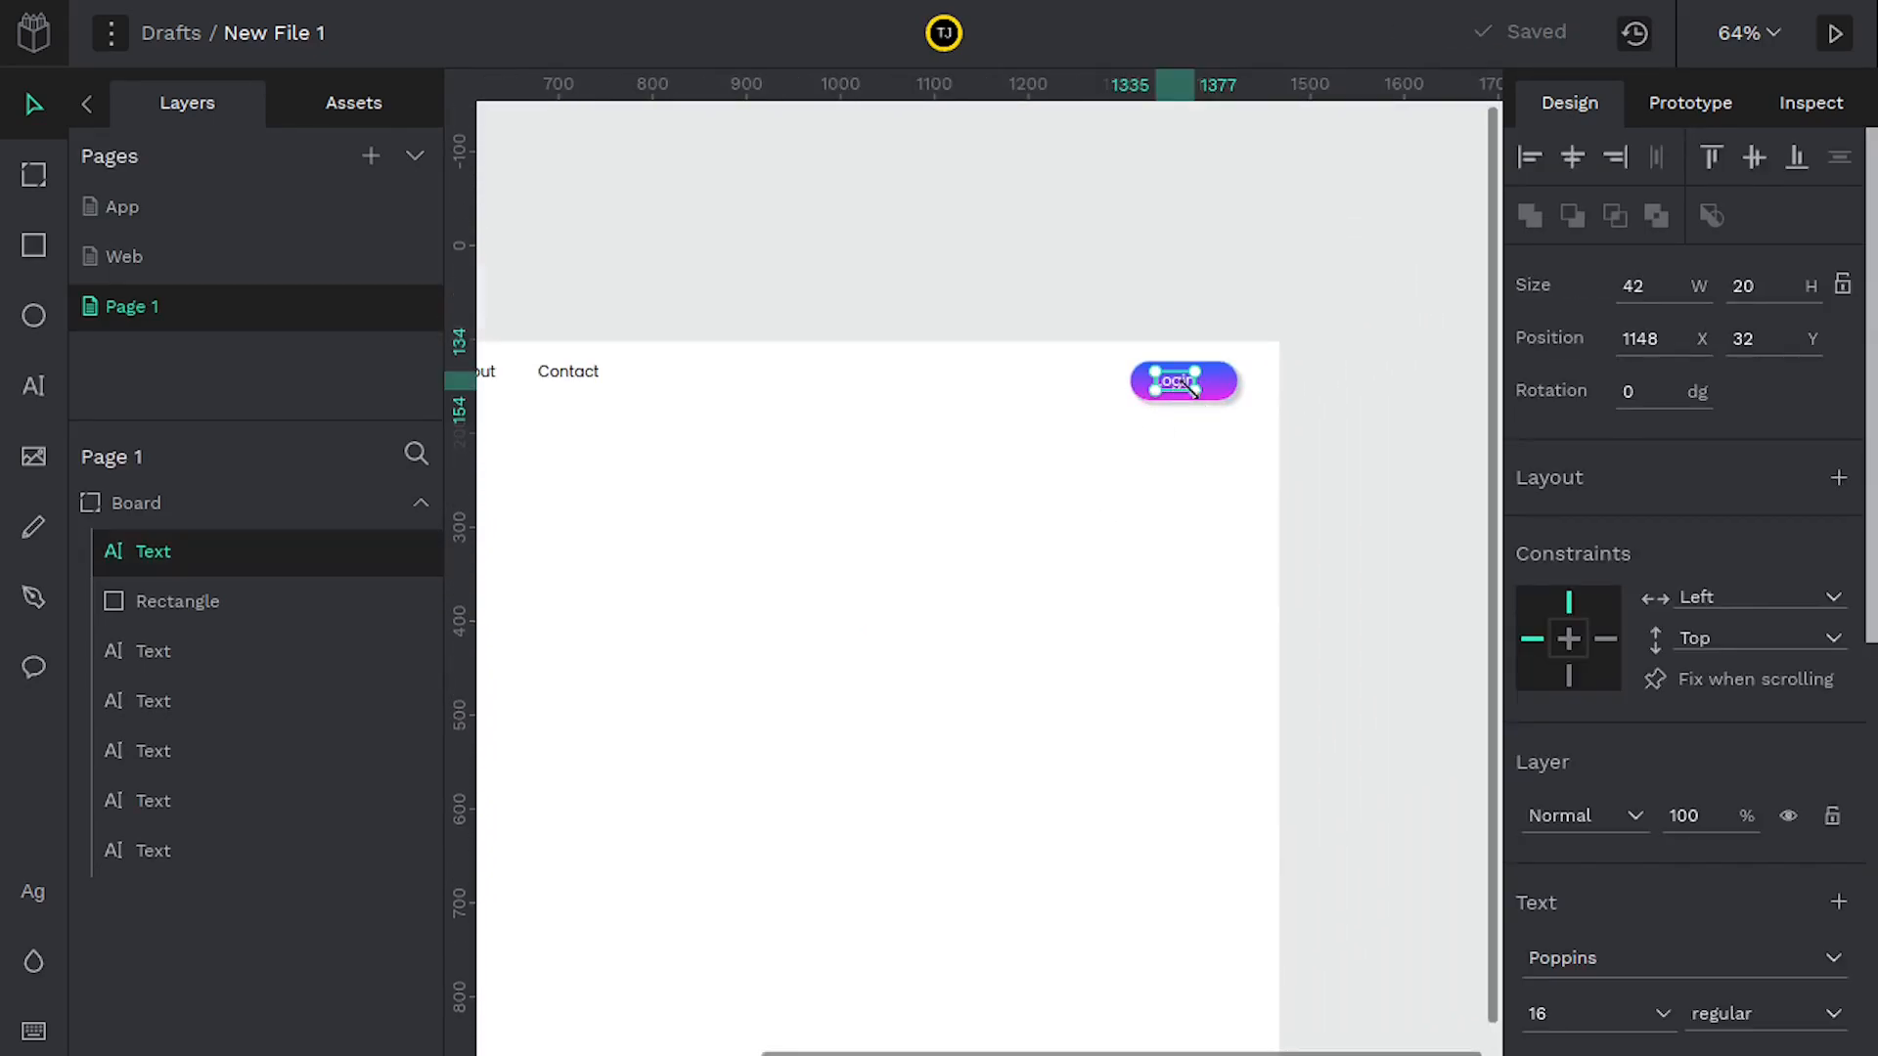
# Align the Login text and the button rectangle to each other's horizontal centre
pyautogui.keyDown('ctrl'); pyautogui.scroll(5, 1184, 391); pyautogui.keyUp('ctrl')
pyautogui.scroll(2, 1075, 528)
pyautogui.hscroll(2, 1076, 528)
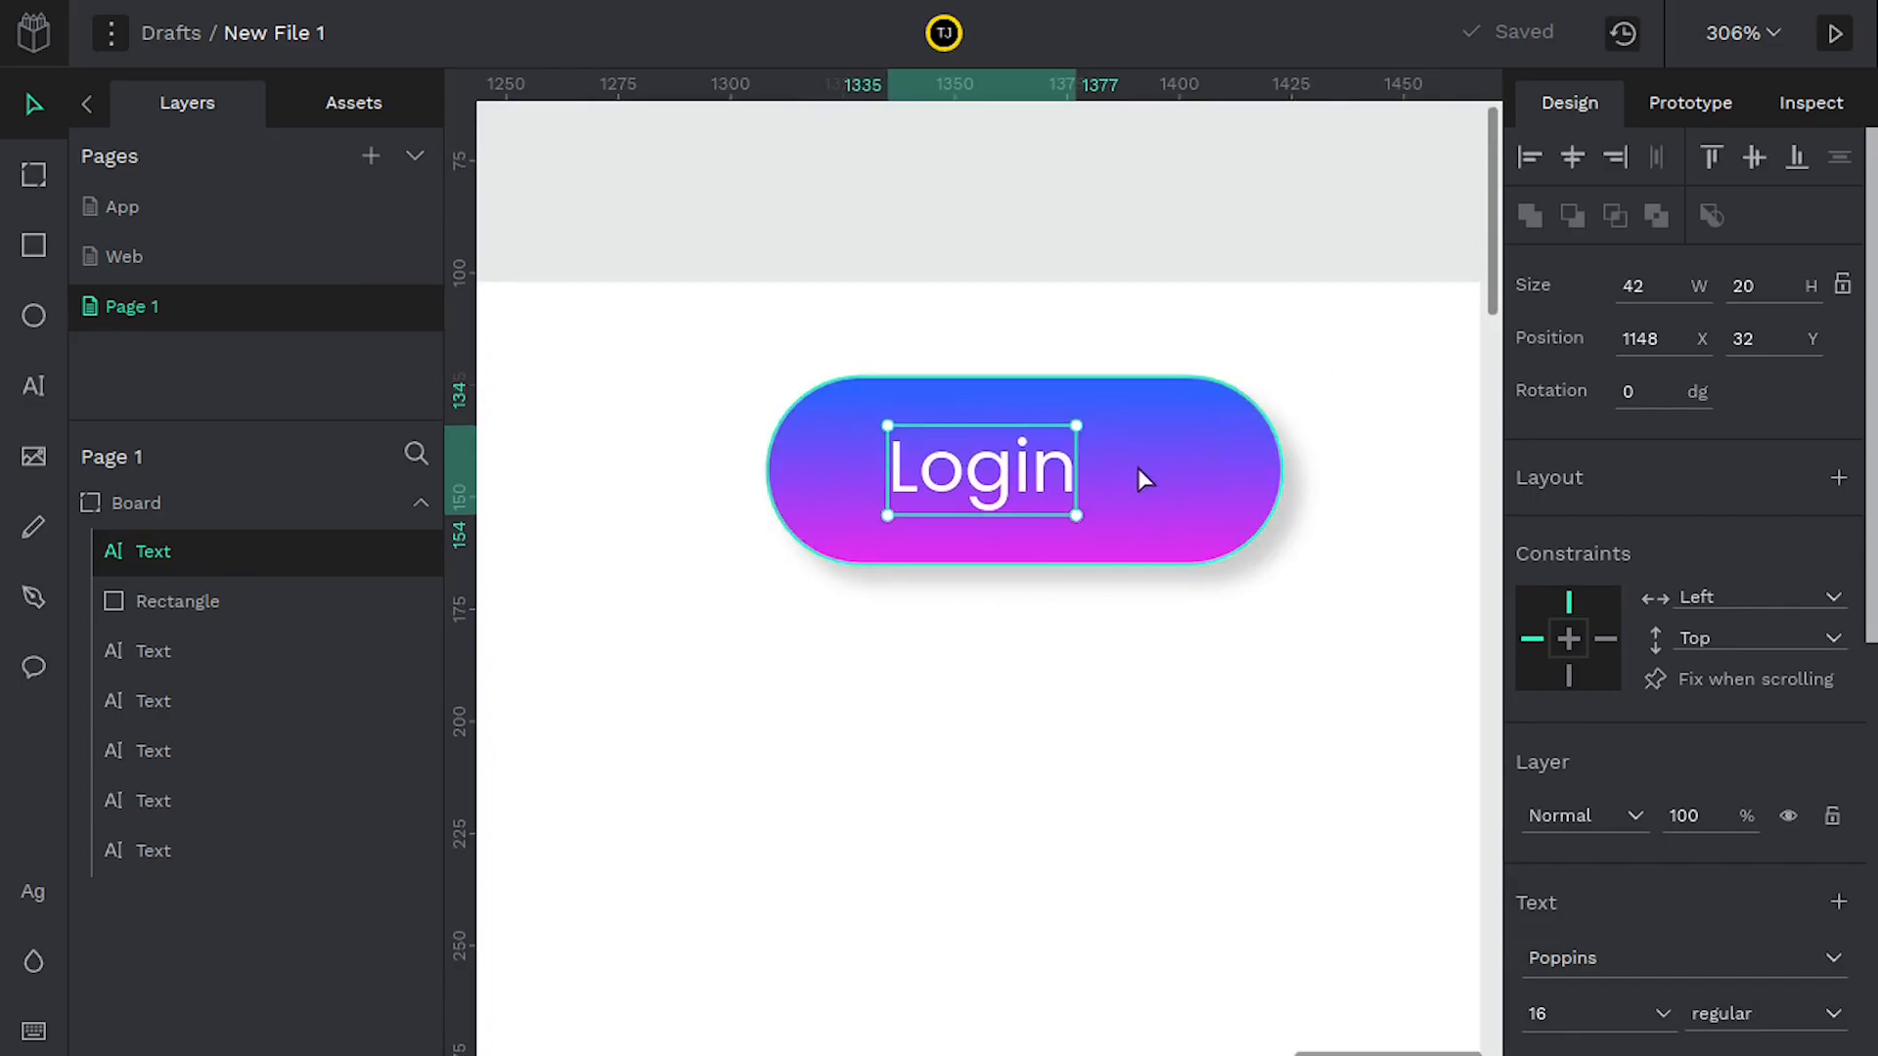
pyautogui.keyDown('shift'); pyautogui.click(1165, 470); pyautogui.keyUp('shift')
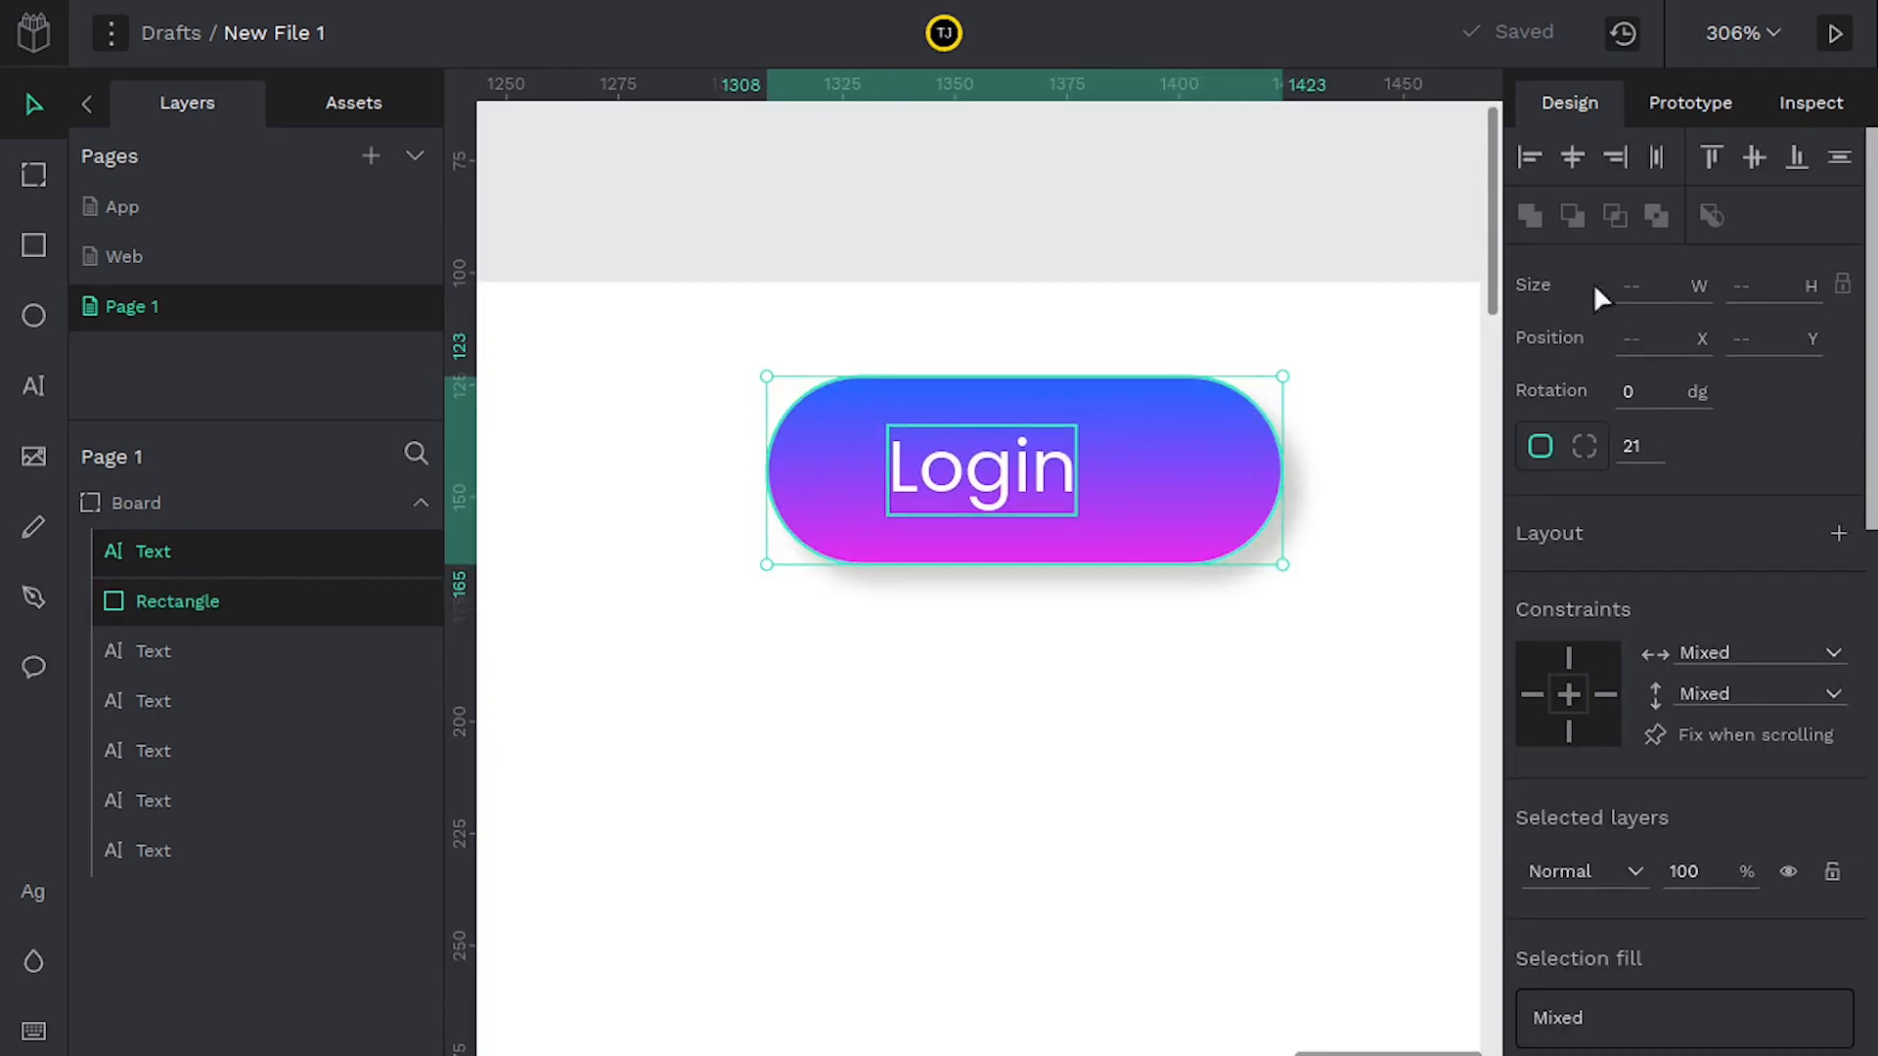
pyautogui.click(1570, 159)
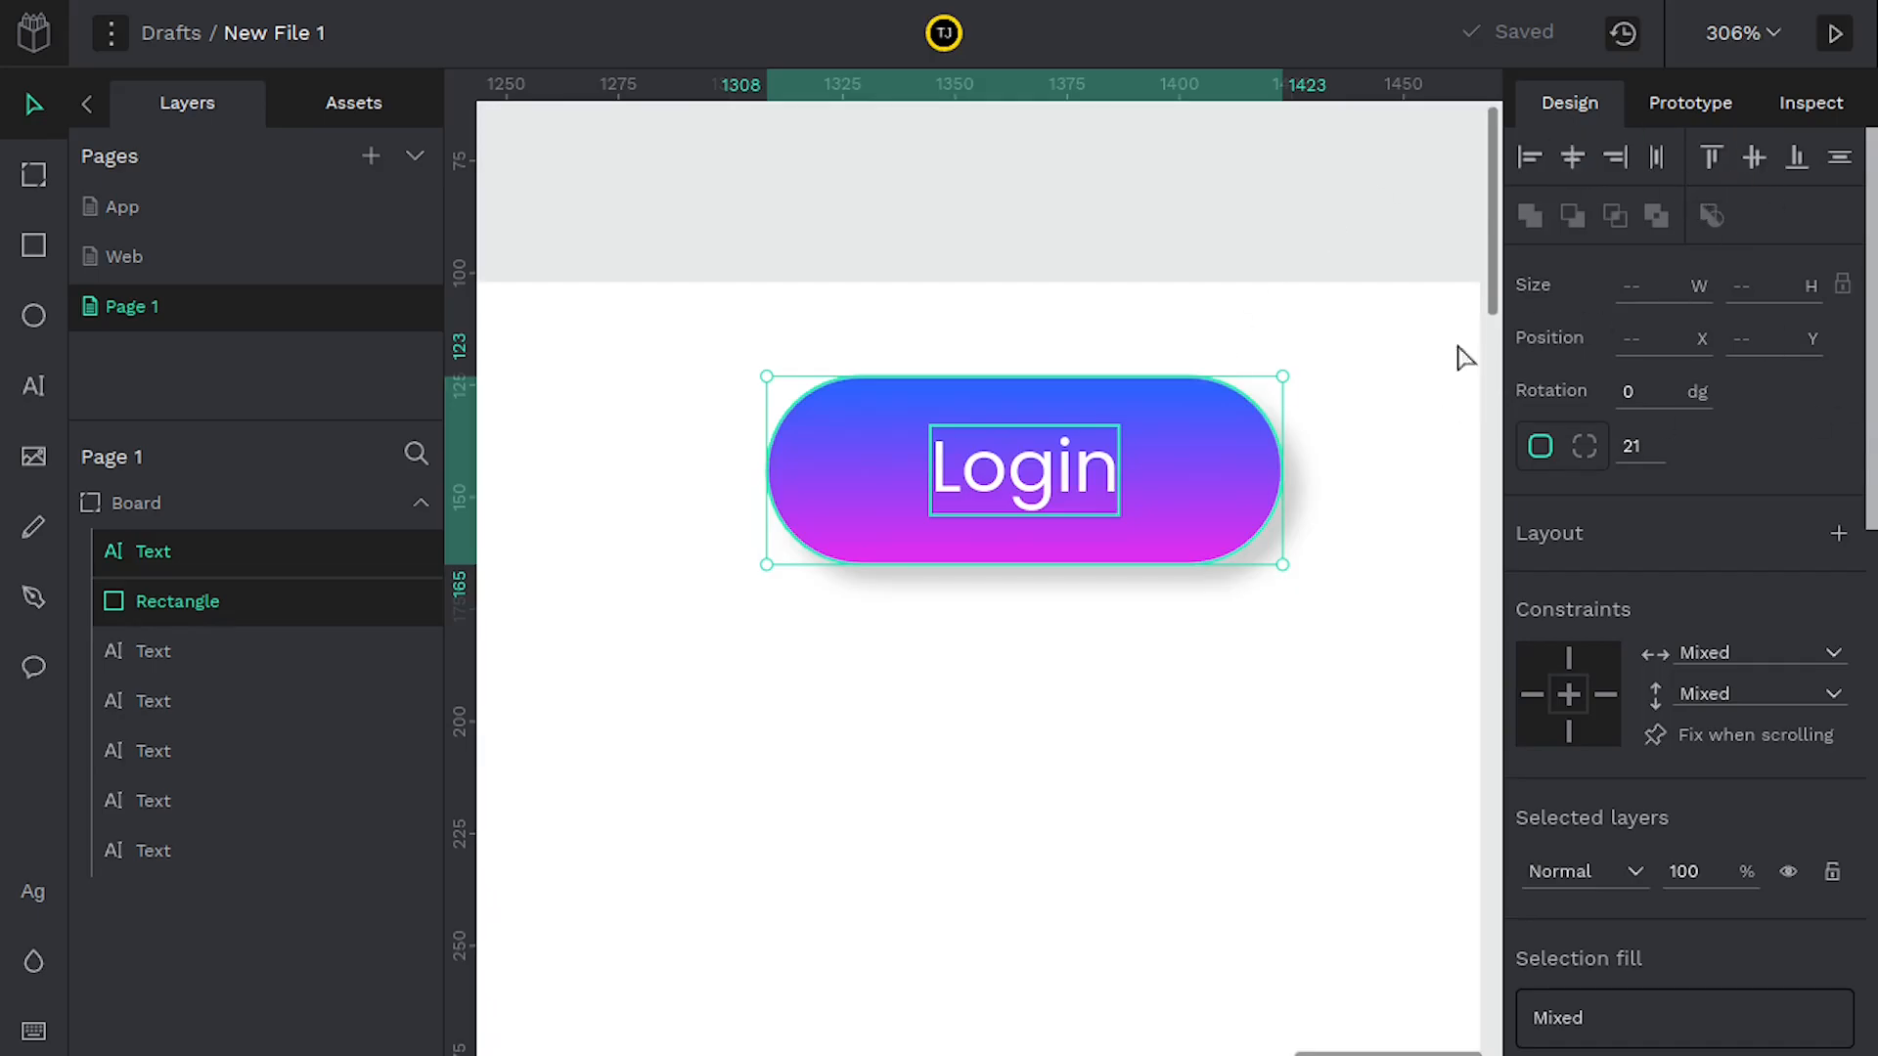
# Group the Login text with its gradient button rectangle
pyautogui.rightClick(1199, 464)
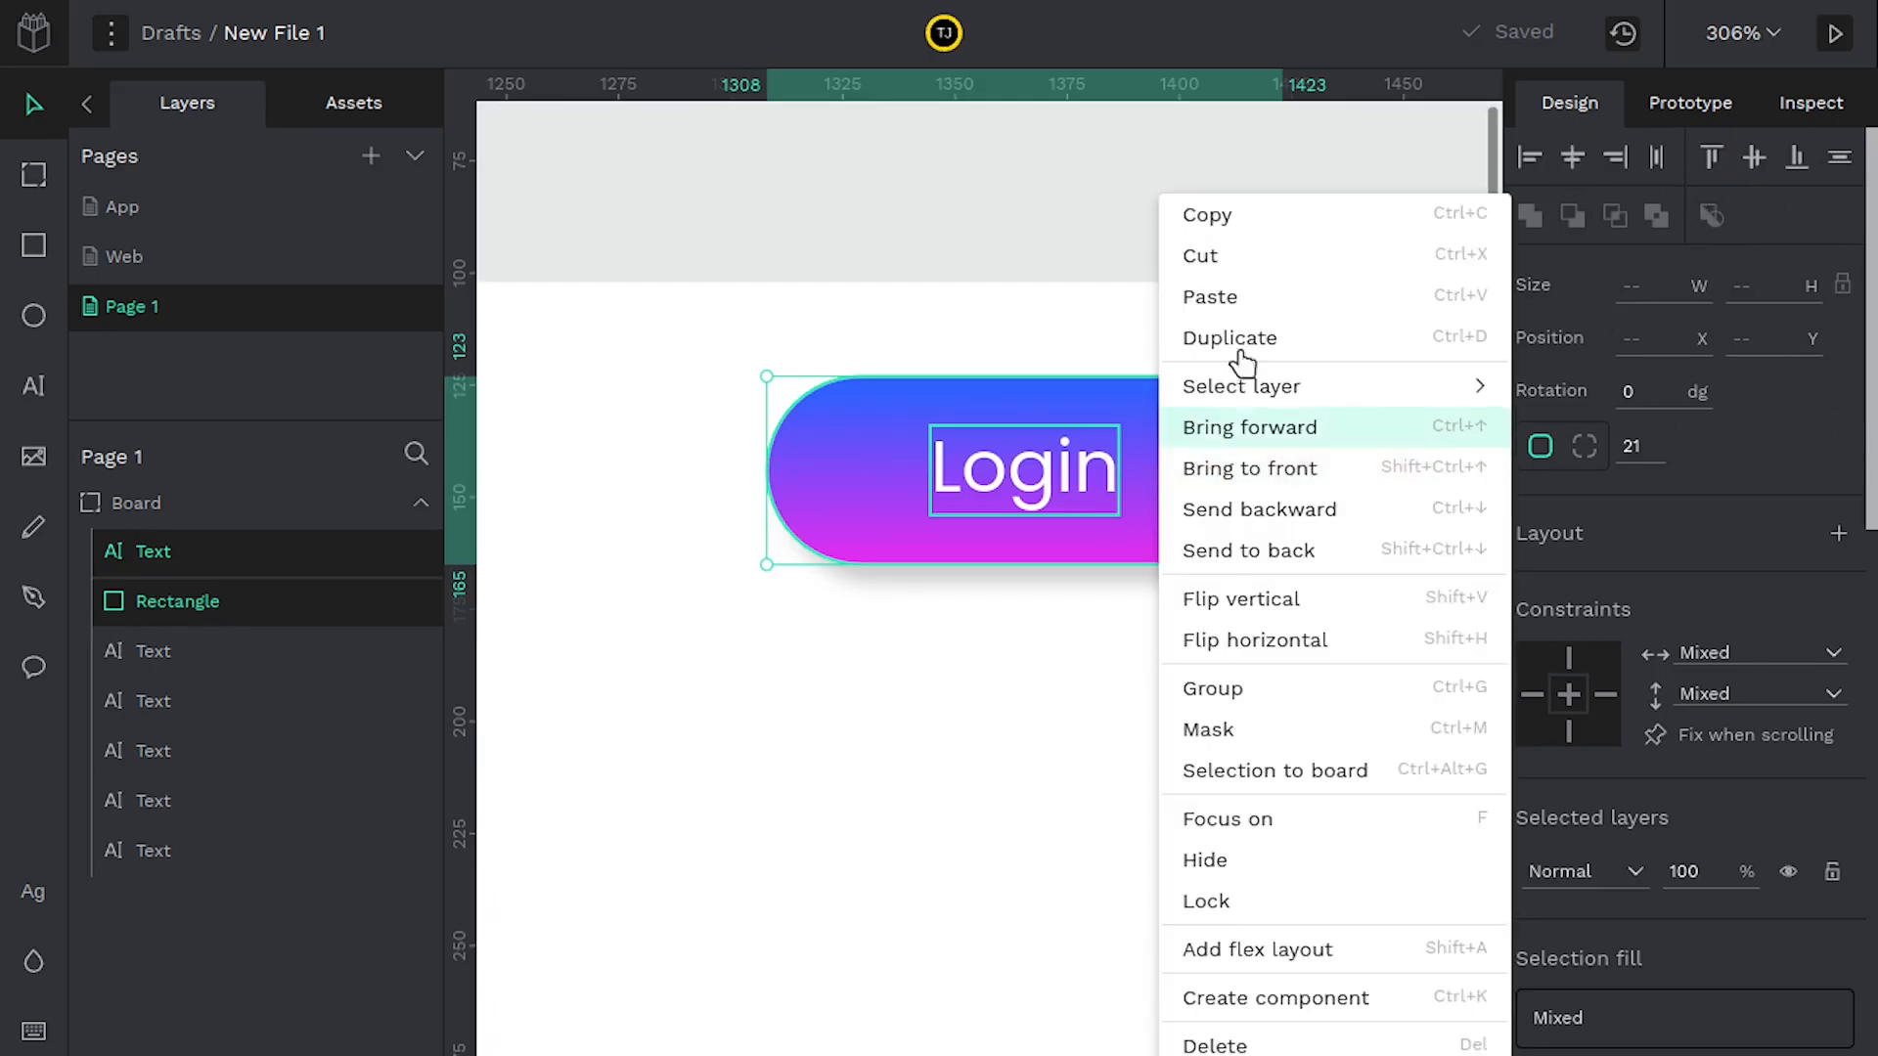
pyautogui.click(1218, 687)
pyautogui.click(1054, 659)
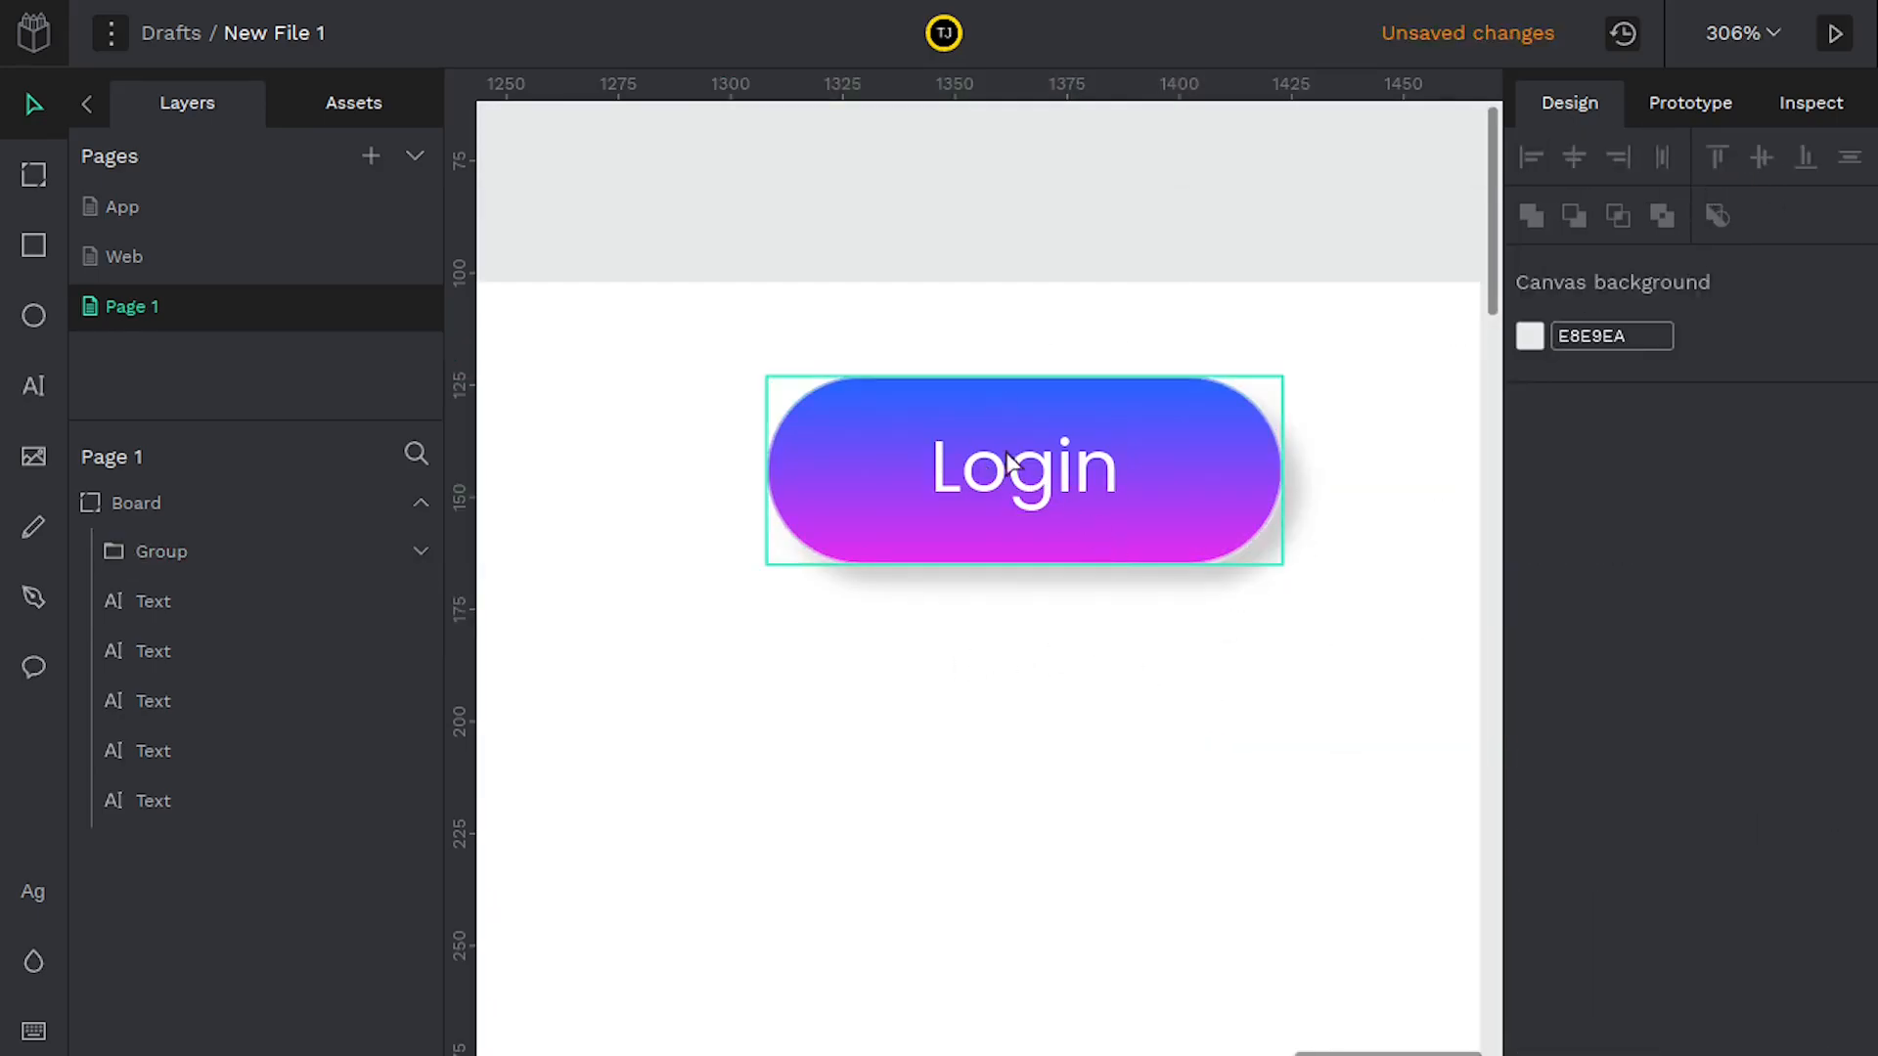
# Move the grouped Login button slightly towards the board's right edge, to X 1131, Y 11
pyautogui.moveTo(998, 667); pyautogui.dragTo(901, 678)
pyautogui.scroll(-5, 1043, 643)
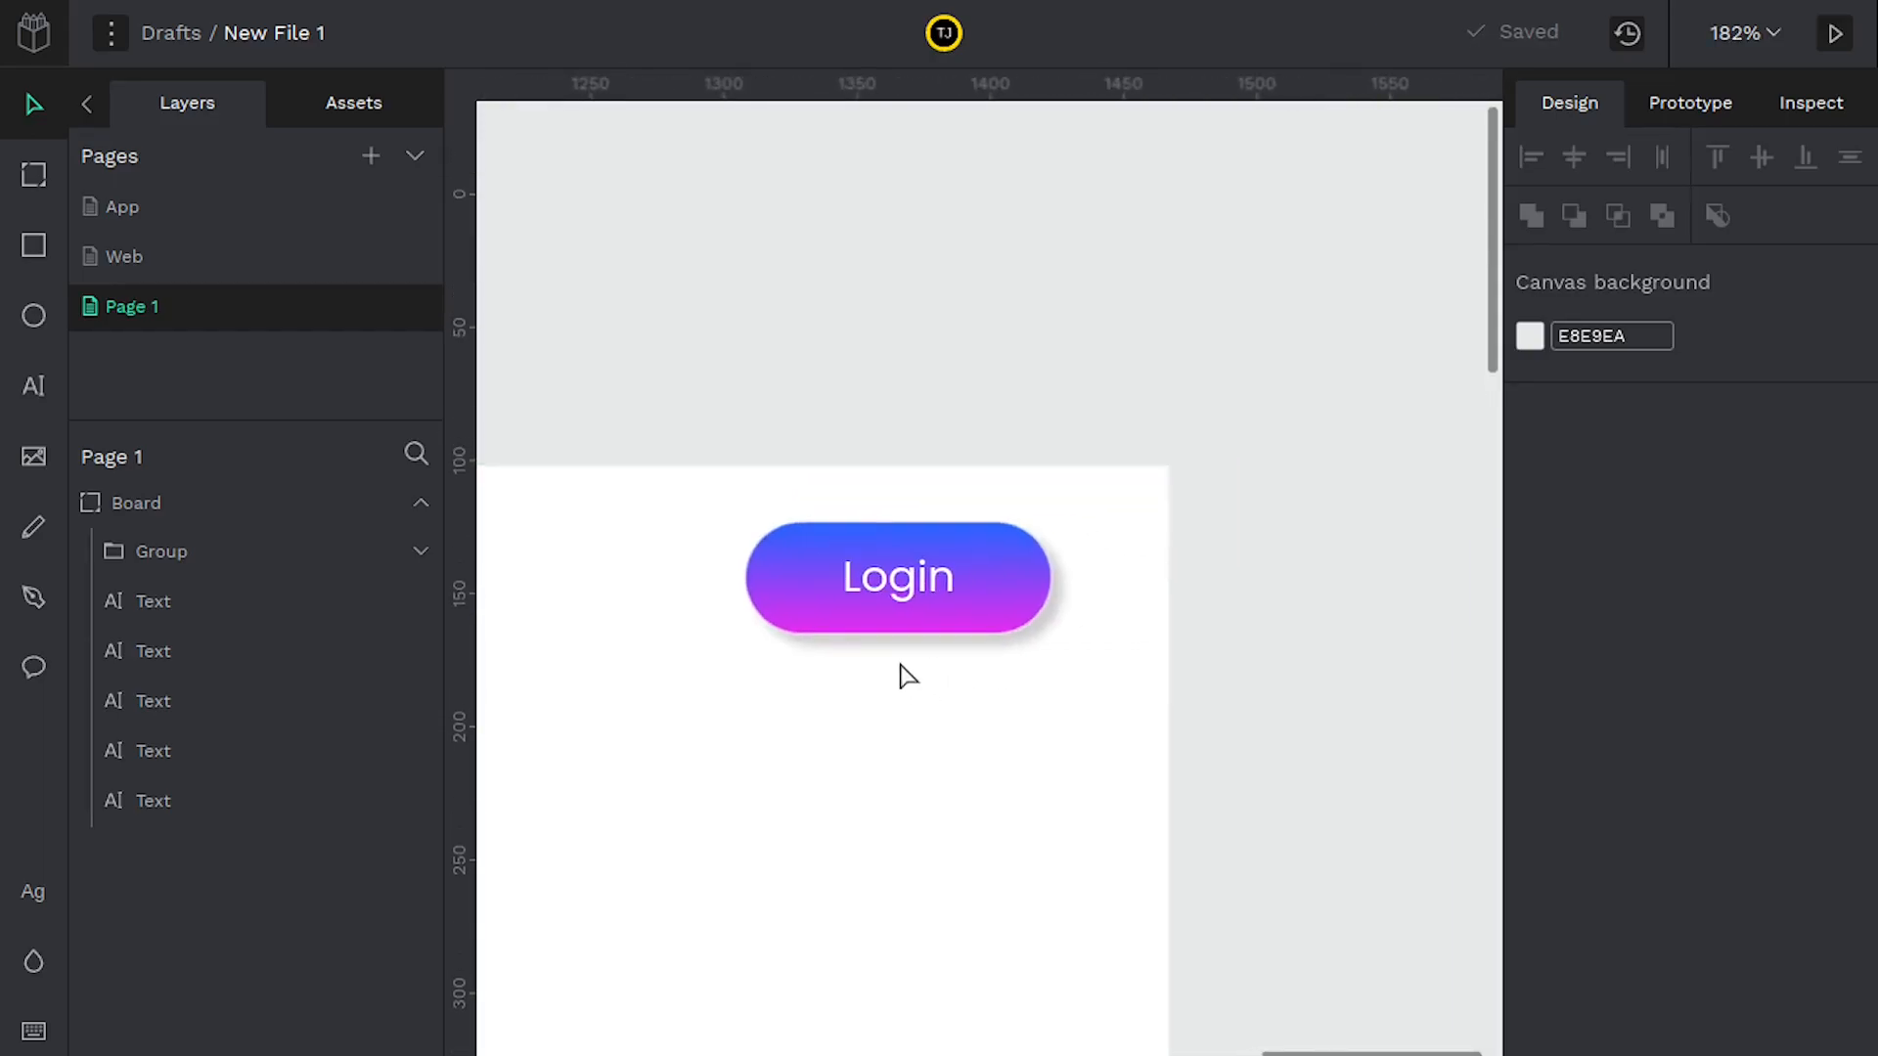
pyautogui.moveTo(819, 577); pyautogui.dragTo(1092, 584)
pyautogui.scroll(-5, 825, 611)
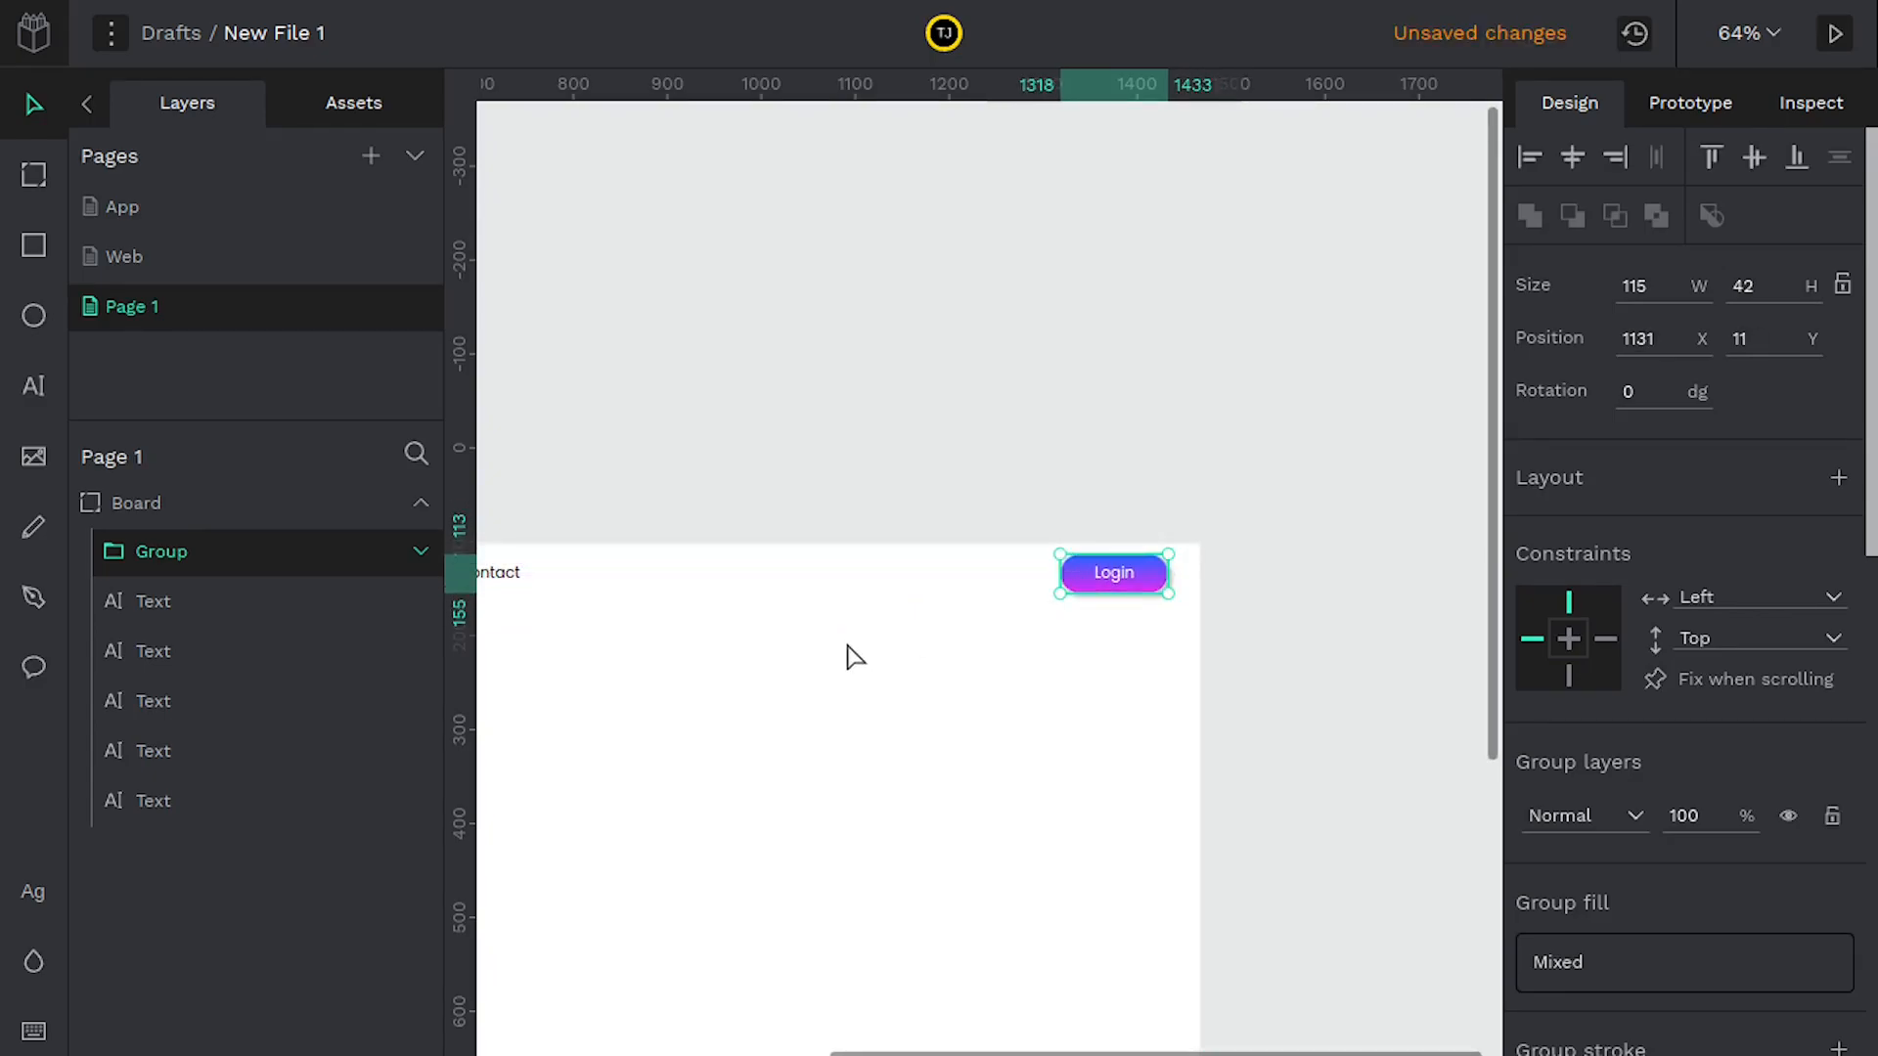
# Move Contact right so the four navigation links span about 491 px, and distribute them with equal horizontal spacing
pyautogui.hscroll(-6, 847, 648)
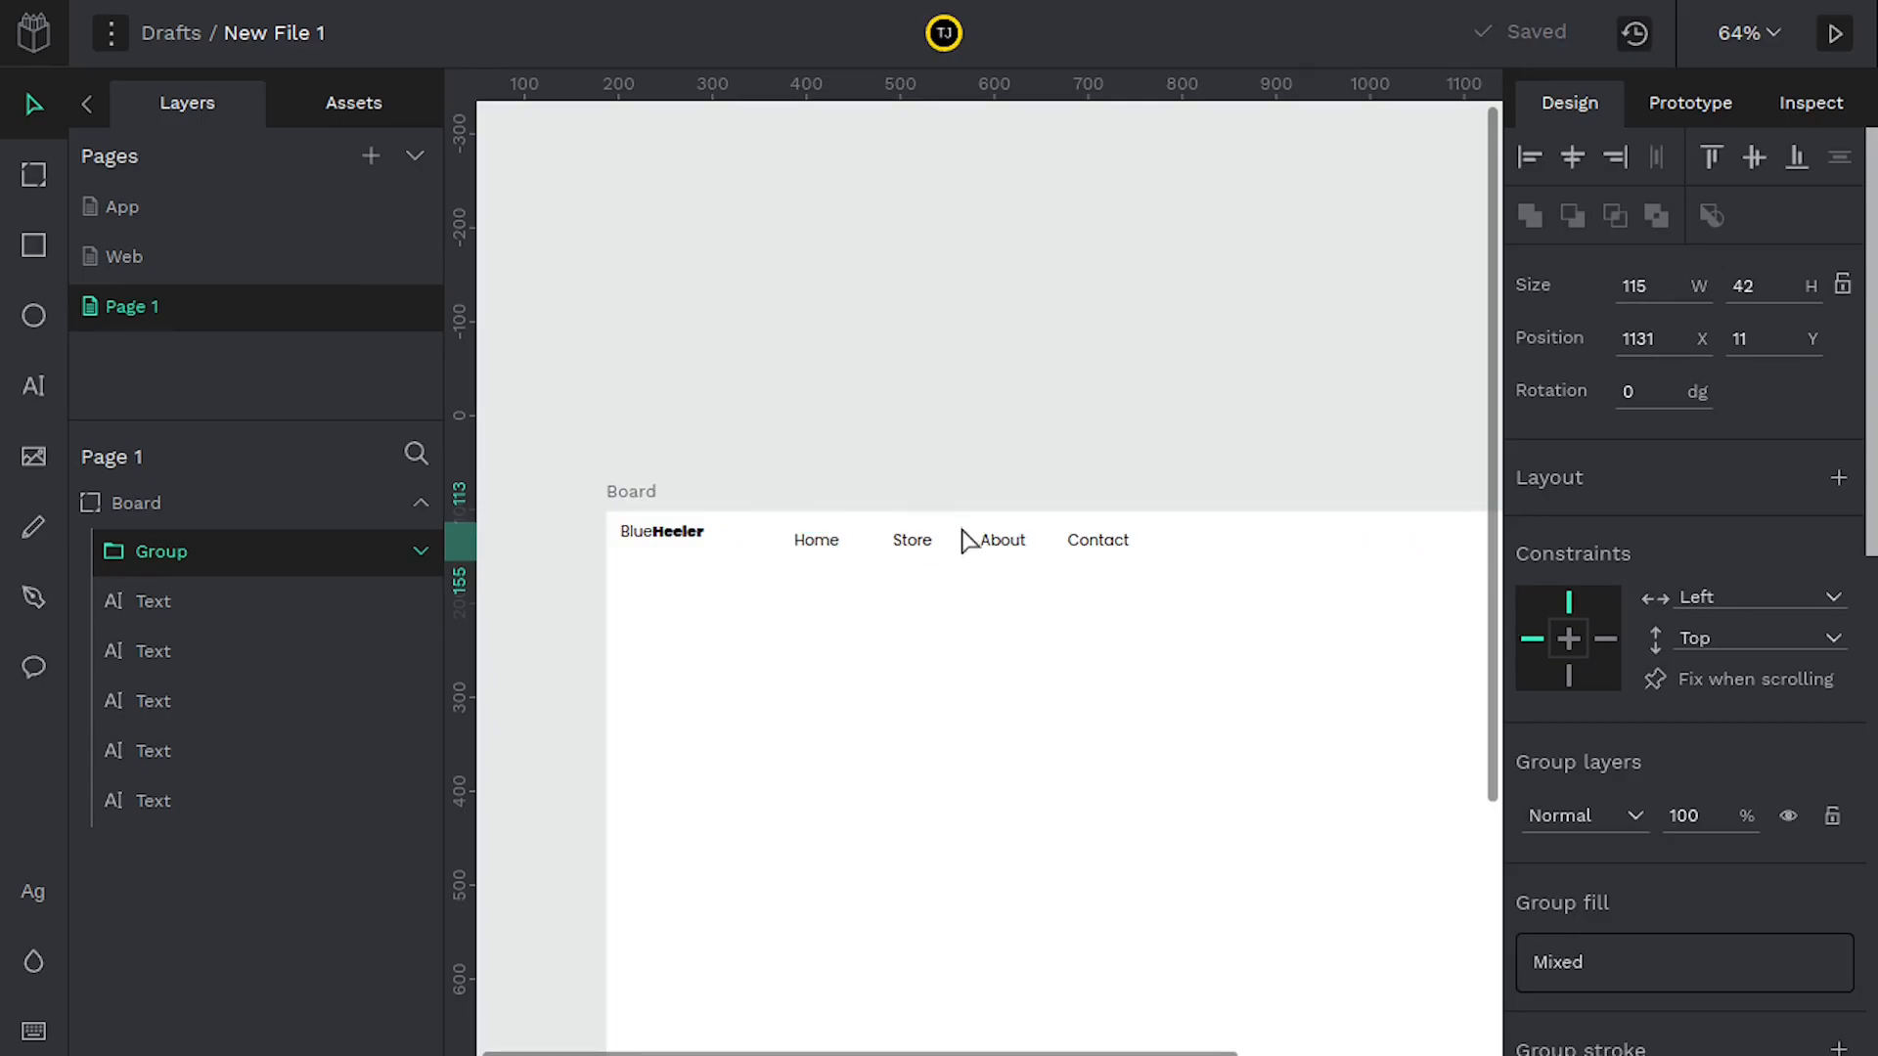
pyautogui.scroll(5, 826, 585)
pyautogui.scroll(-3, 1065, 587)
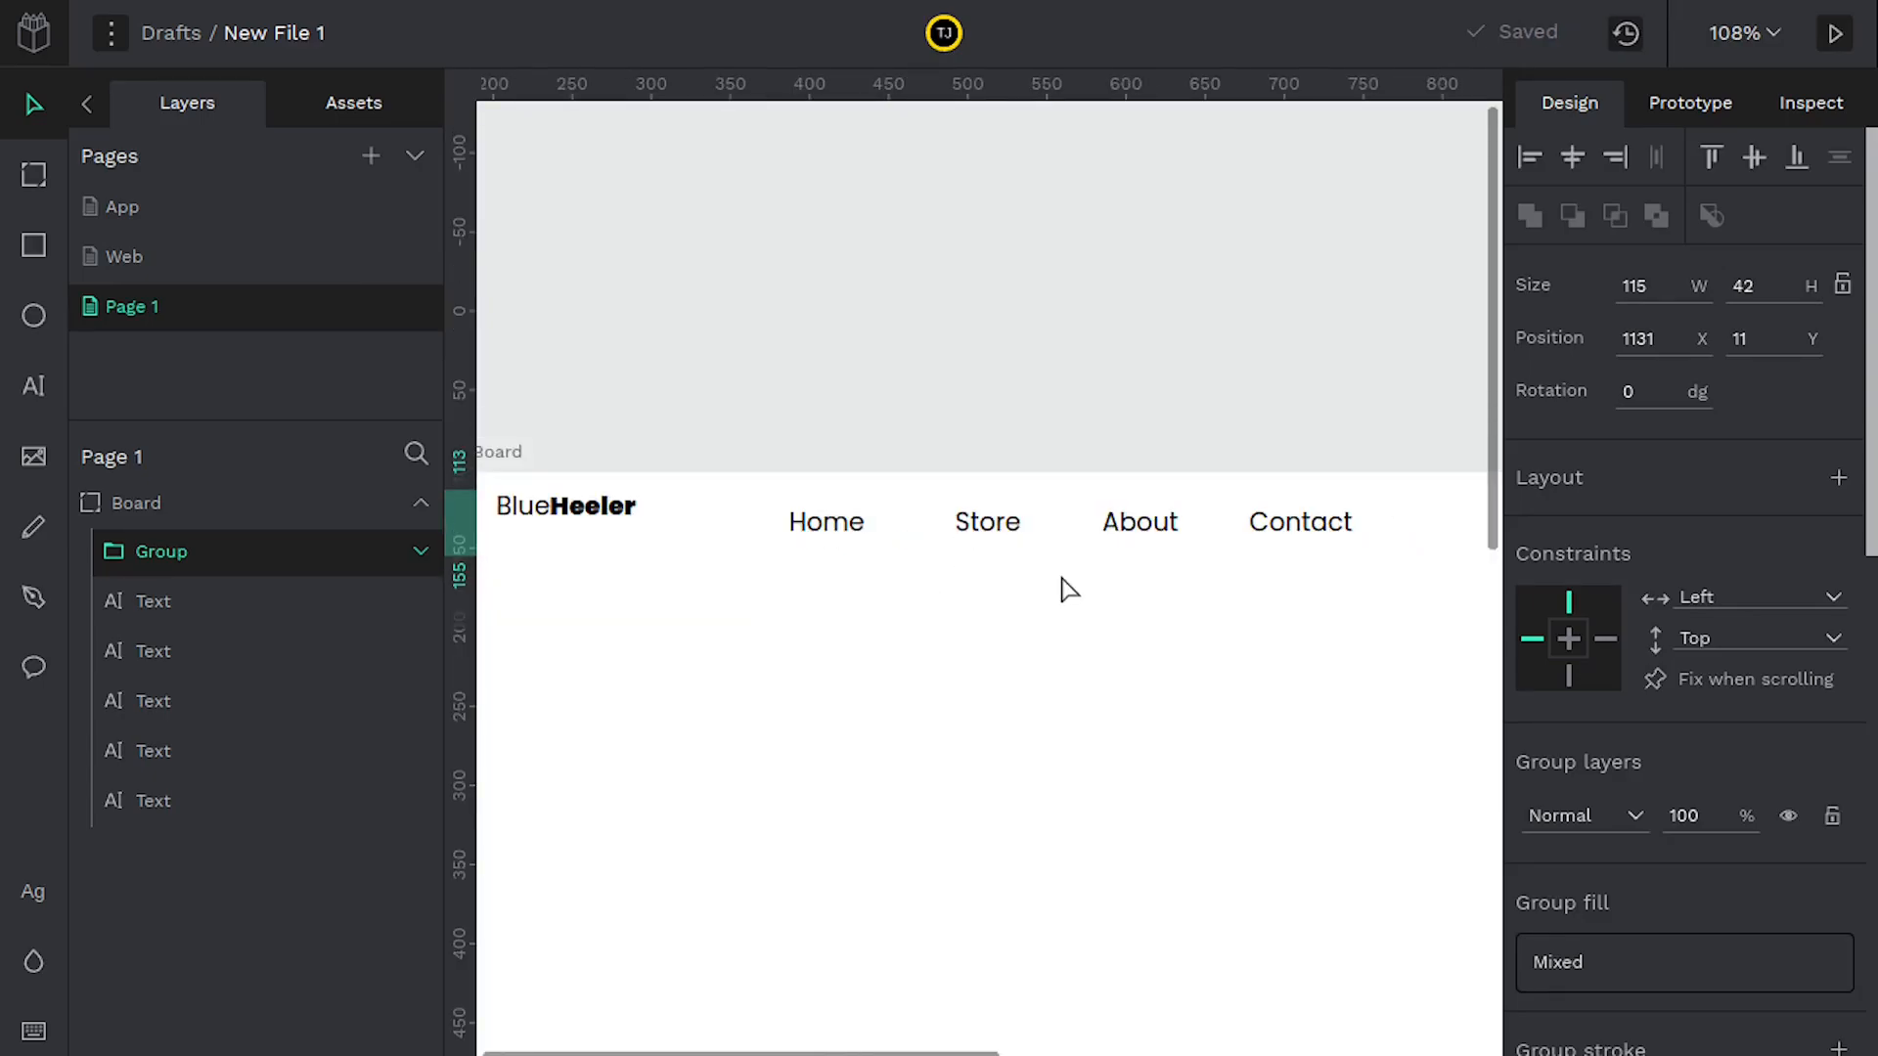
pyautogui.hscroll(2, 847, 616)
pyautogui.scroll(1, 1100, 572)
pyautogui.moveTo(1101, 572); pyautogui.dragTo(1315, 571)
pyautogui.moveTo(548, 490); pyautogui.dragTo(1395, 640)
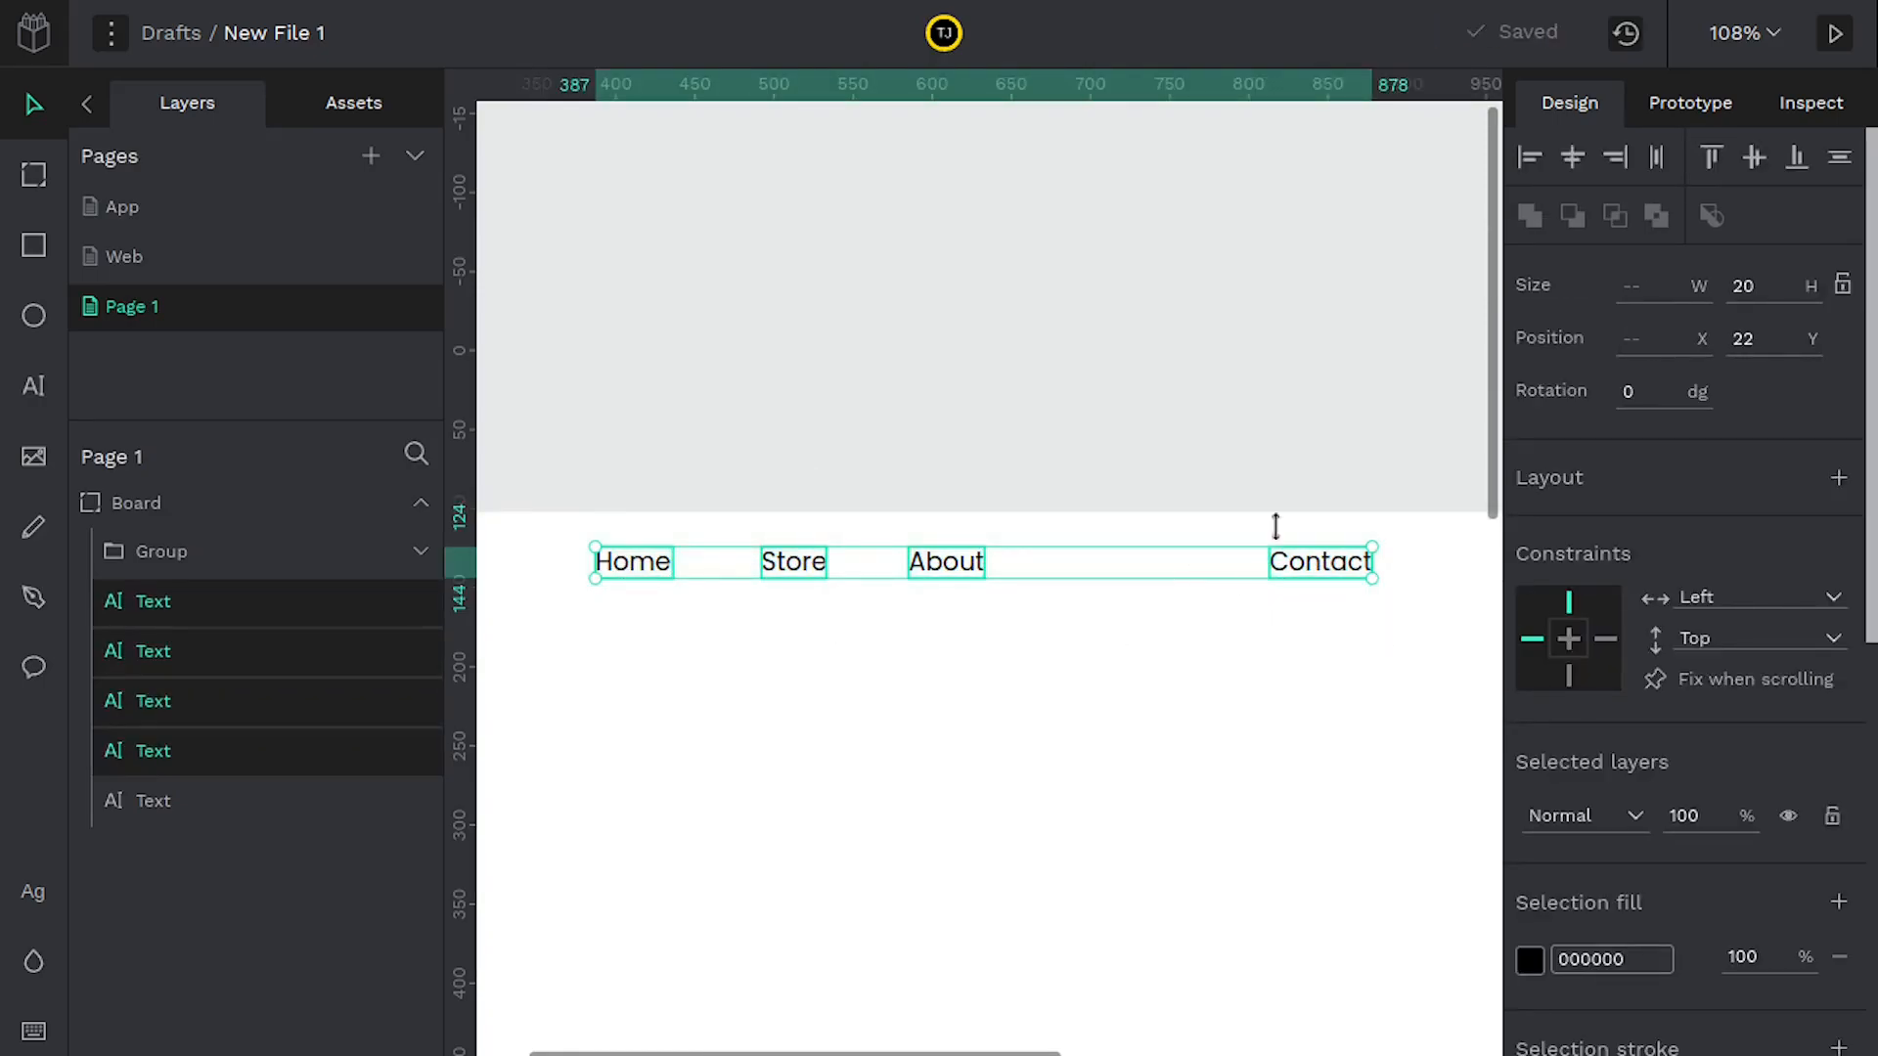
pyautogui.click(1655, 157)
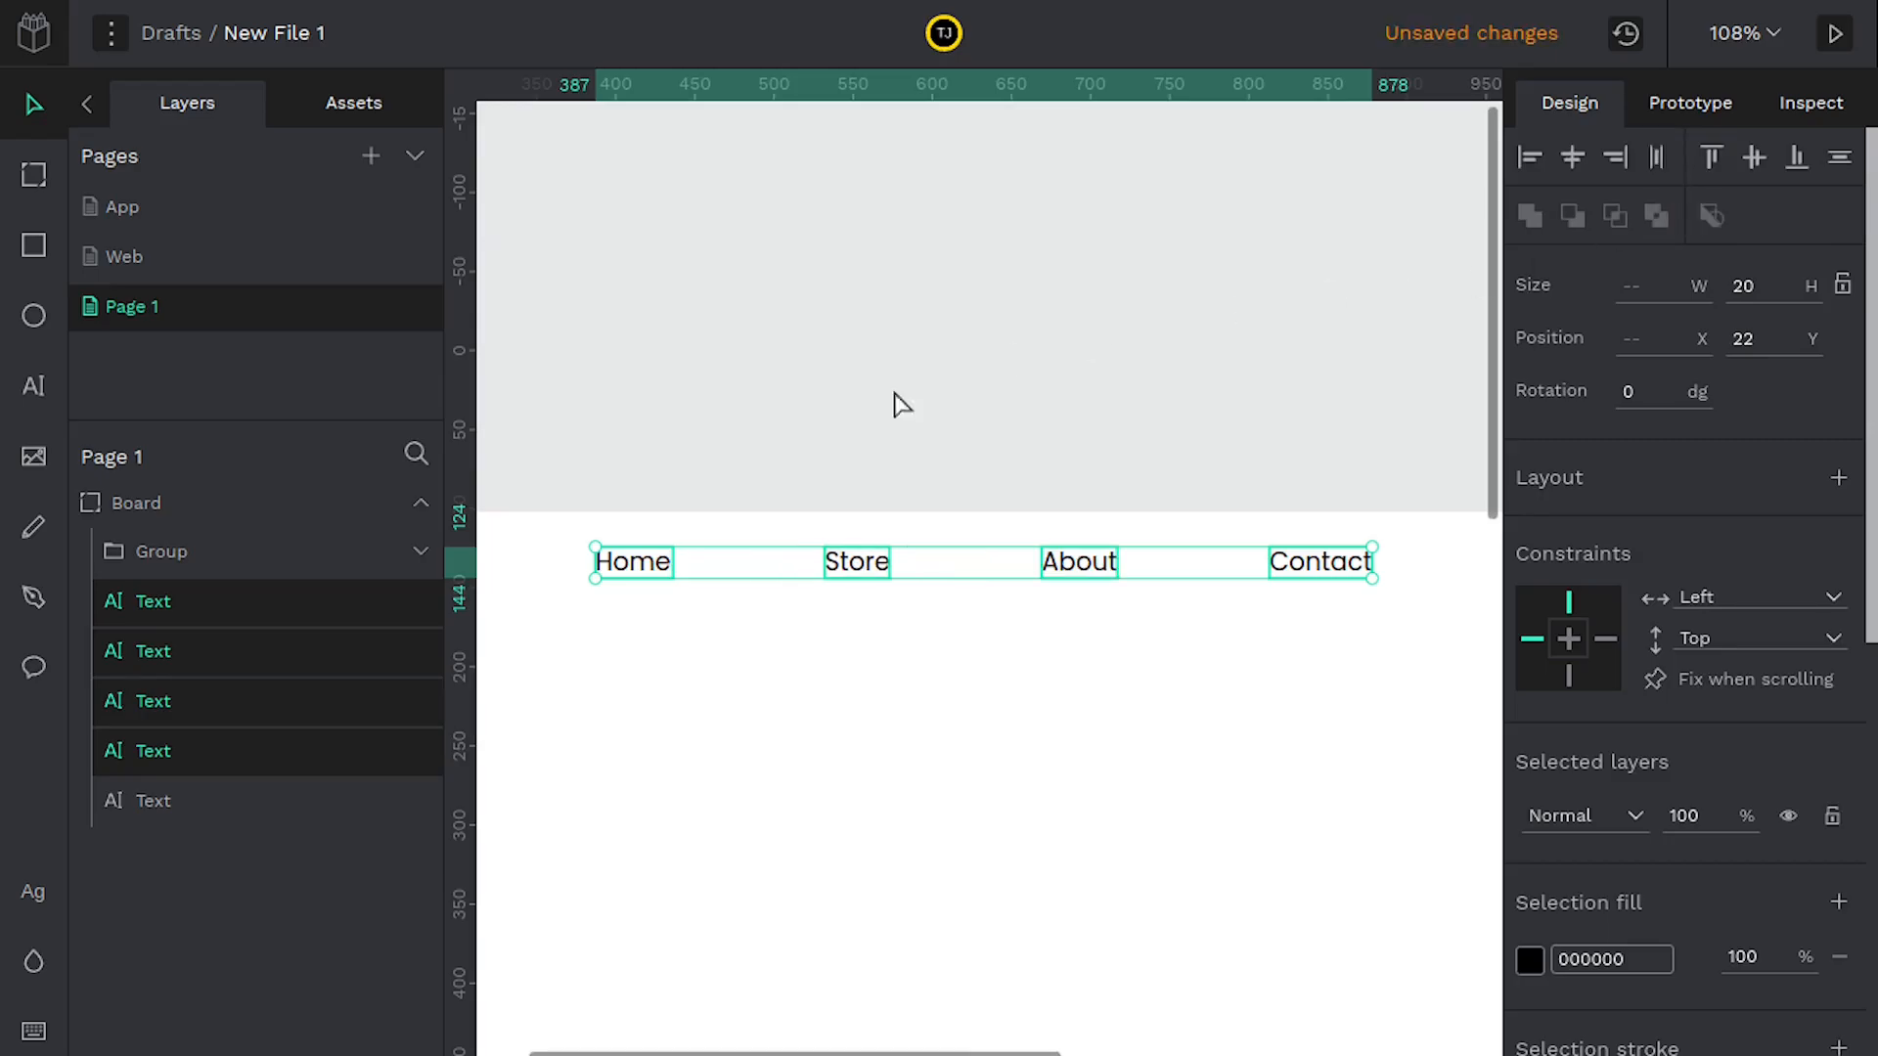
# Group the Home, Store, About and Contact links and align the group to the board's horizontal centre
pyautogui.rightClick(1073, 579)
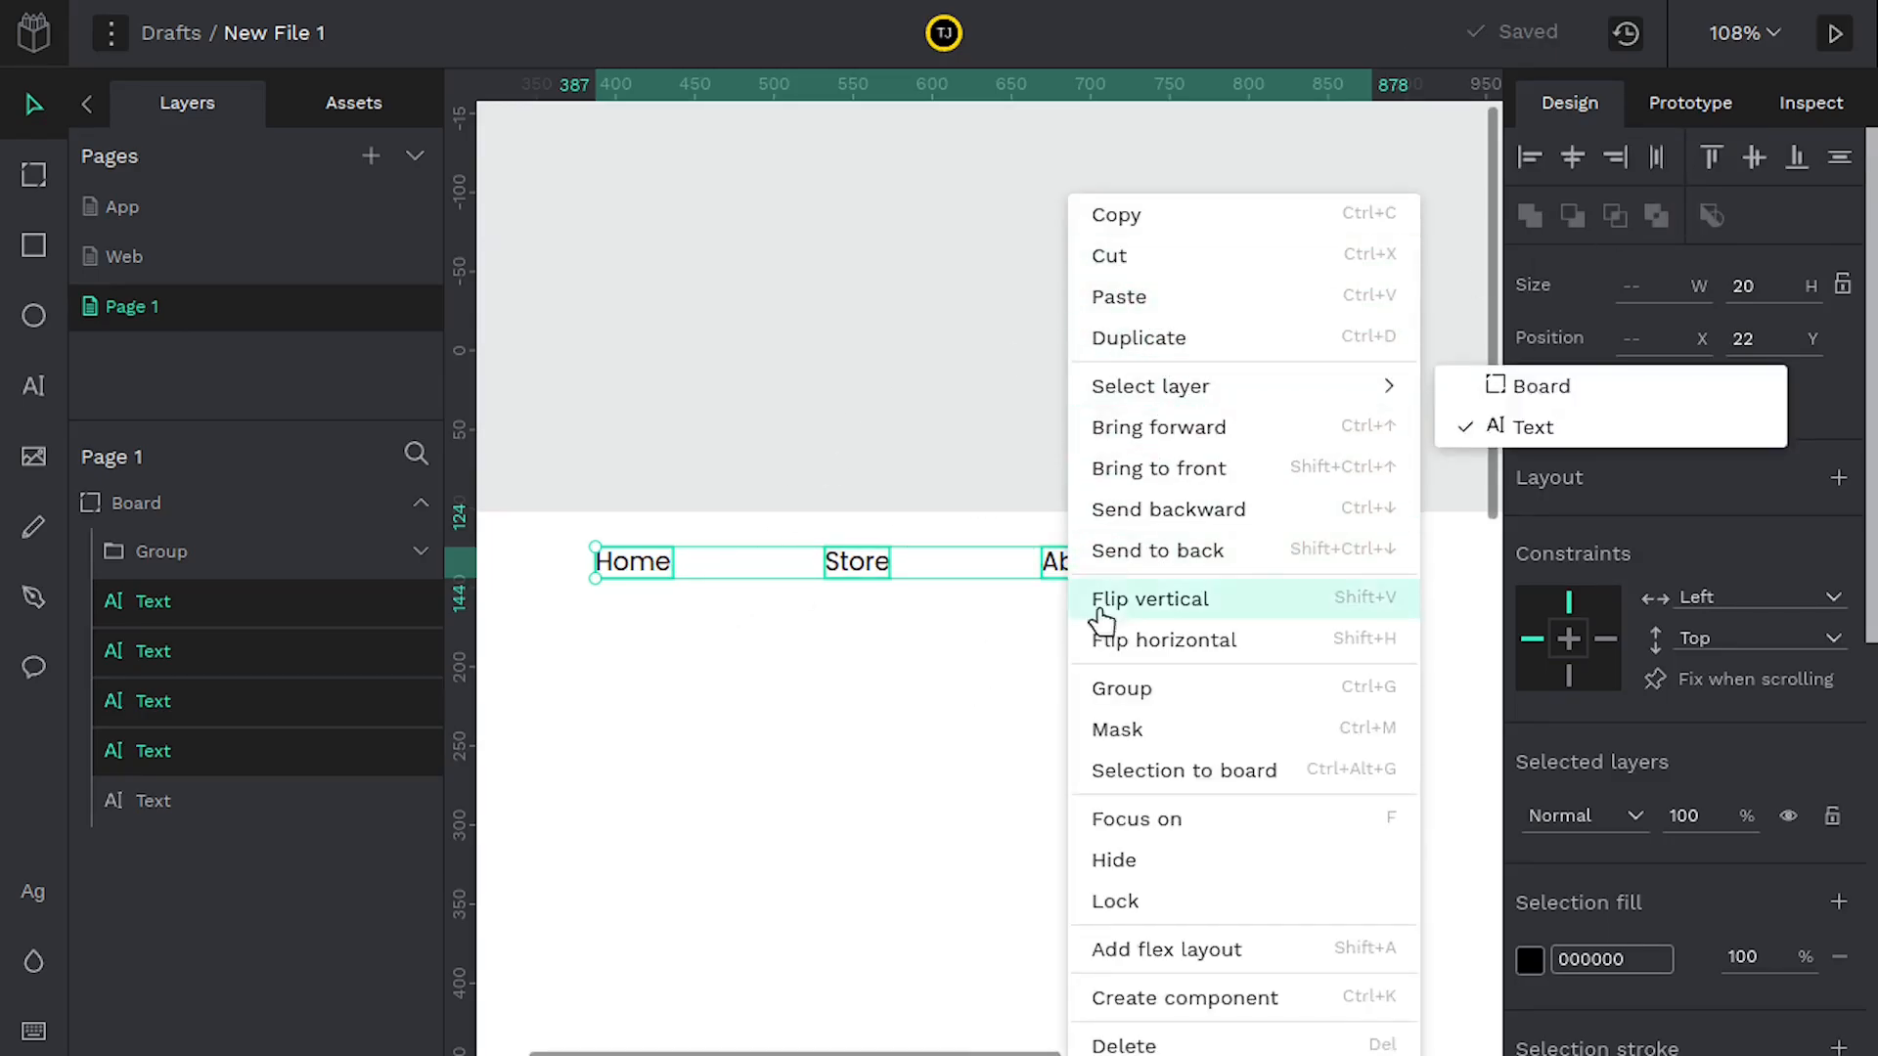
pyautogui.click(1121, 688)
pyautogui.hscroll(5, 901, 746)
pyautogui.moveTo(834, 513); pyautogui.dragTo(1017, 579)
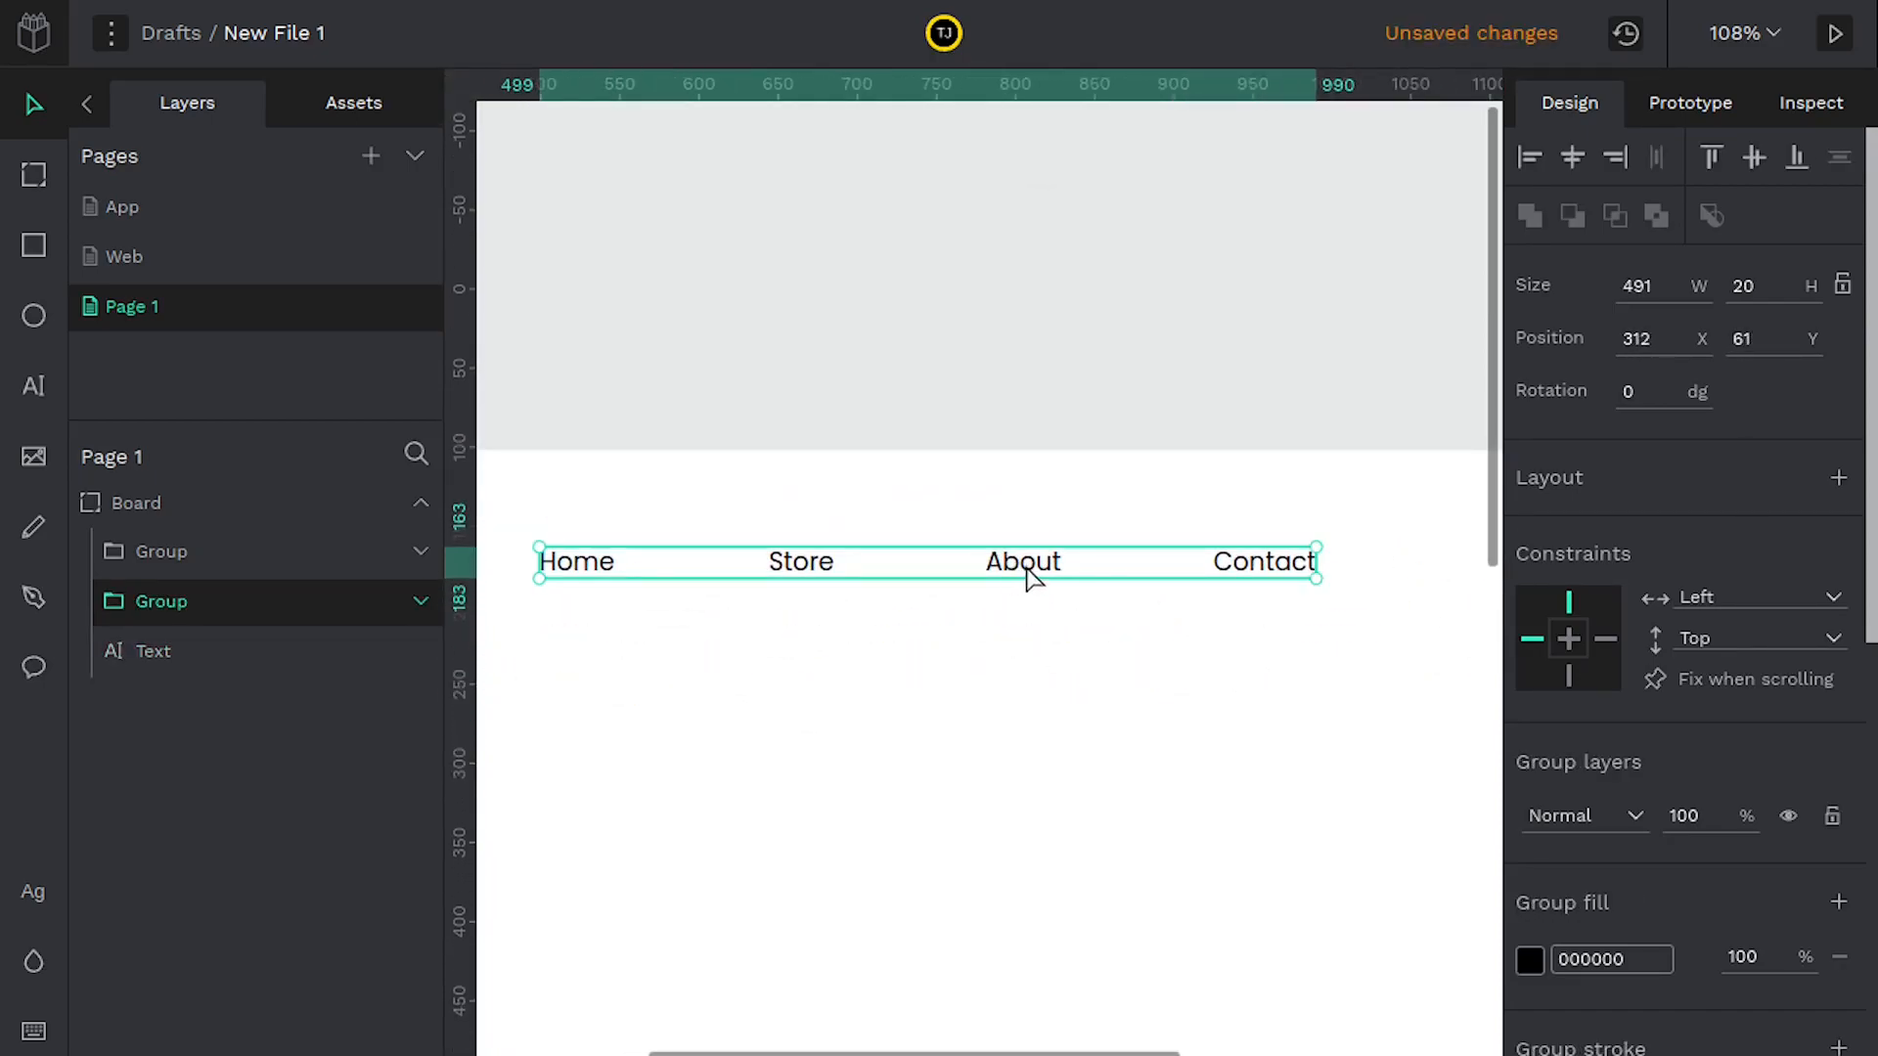
pyautogui.scroll(-5, 1023, 617)
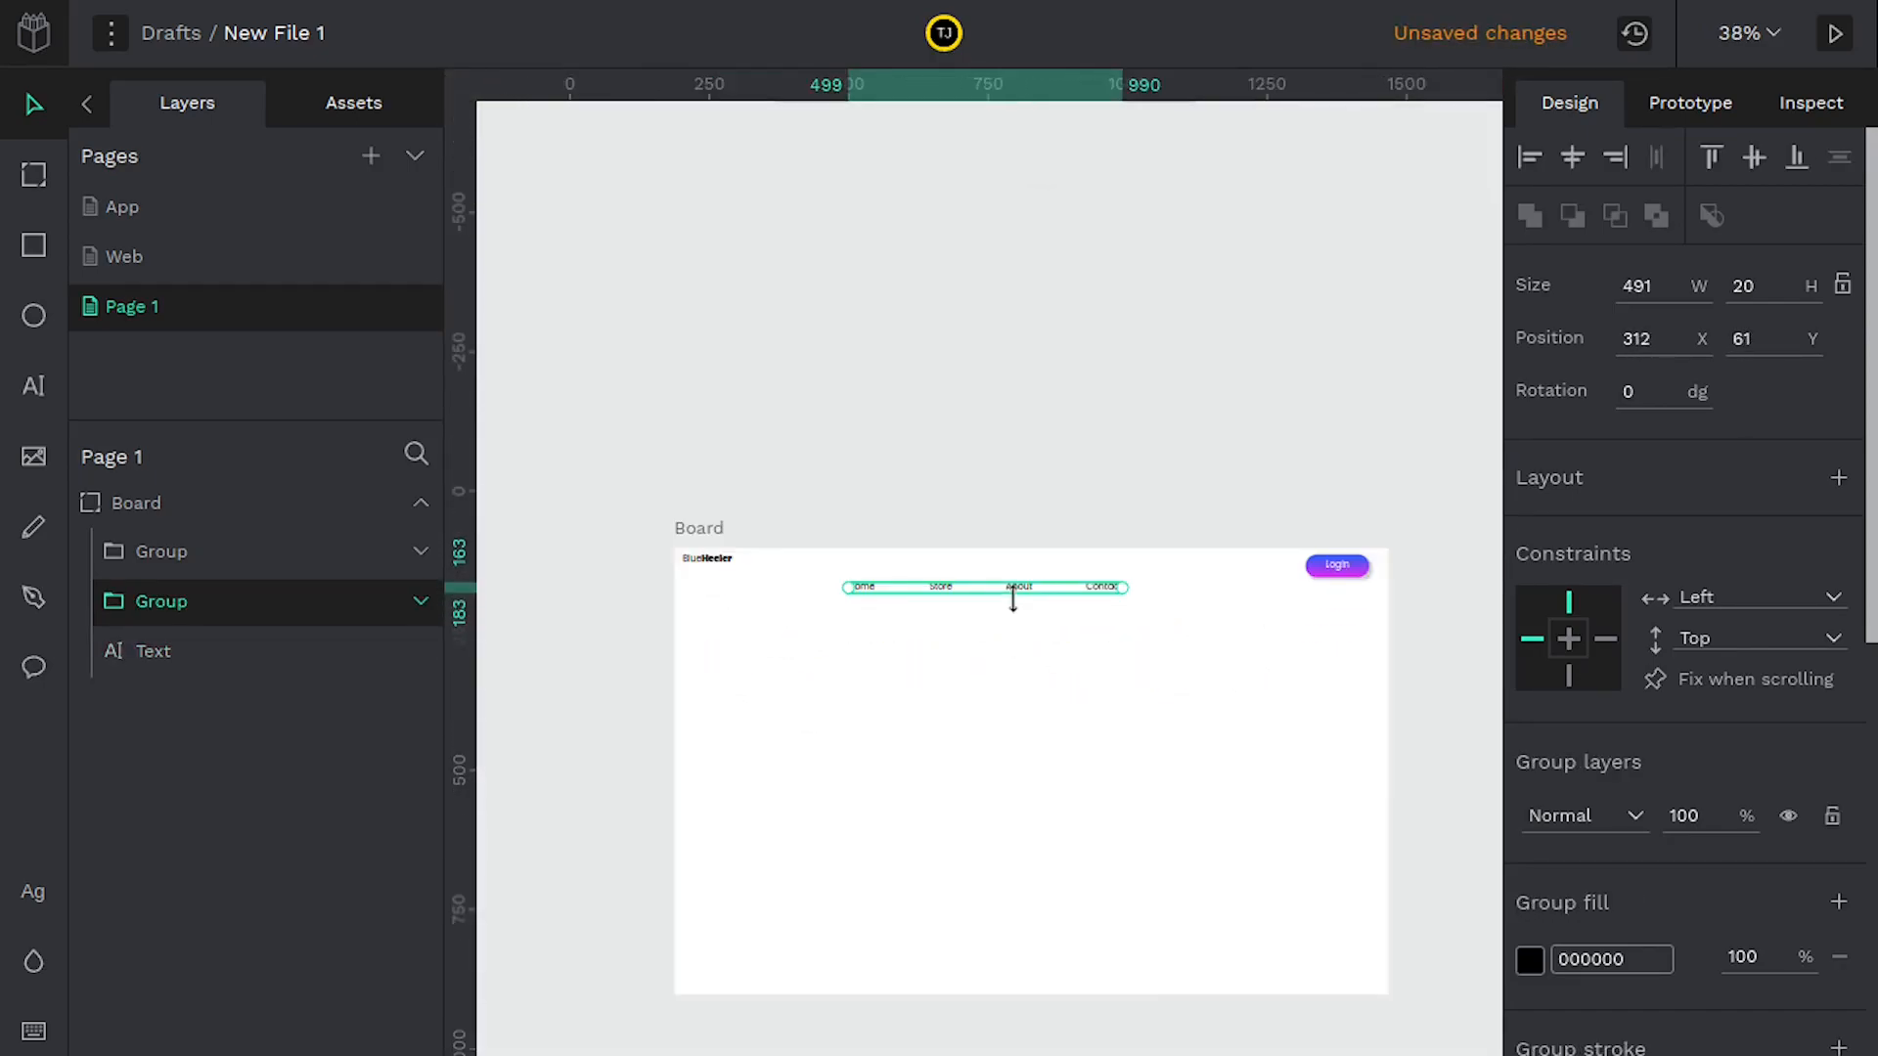
pyautogui.click(1570, 163)
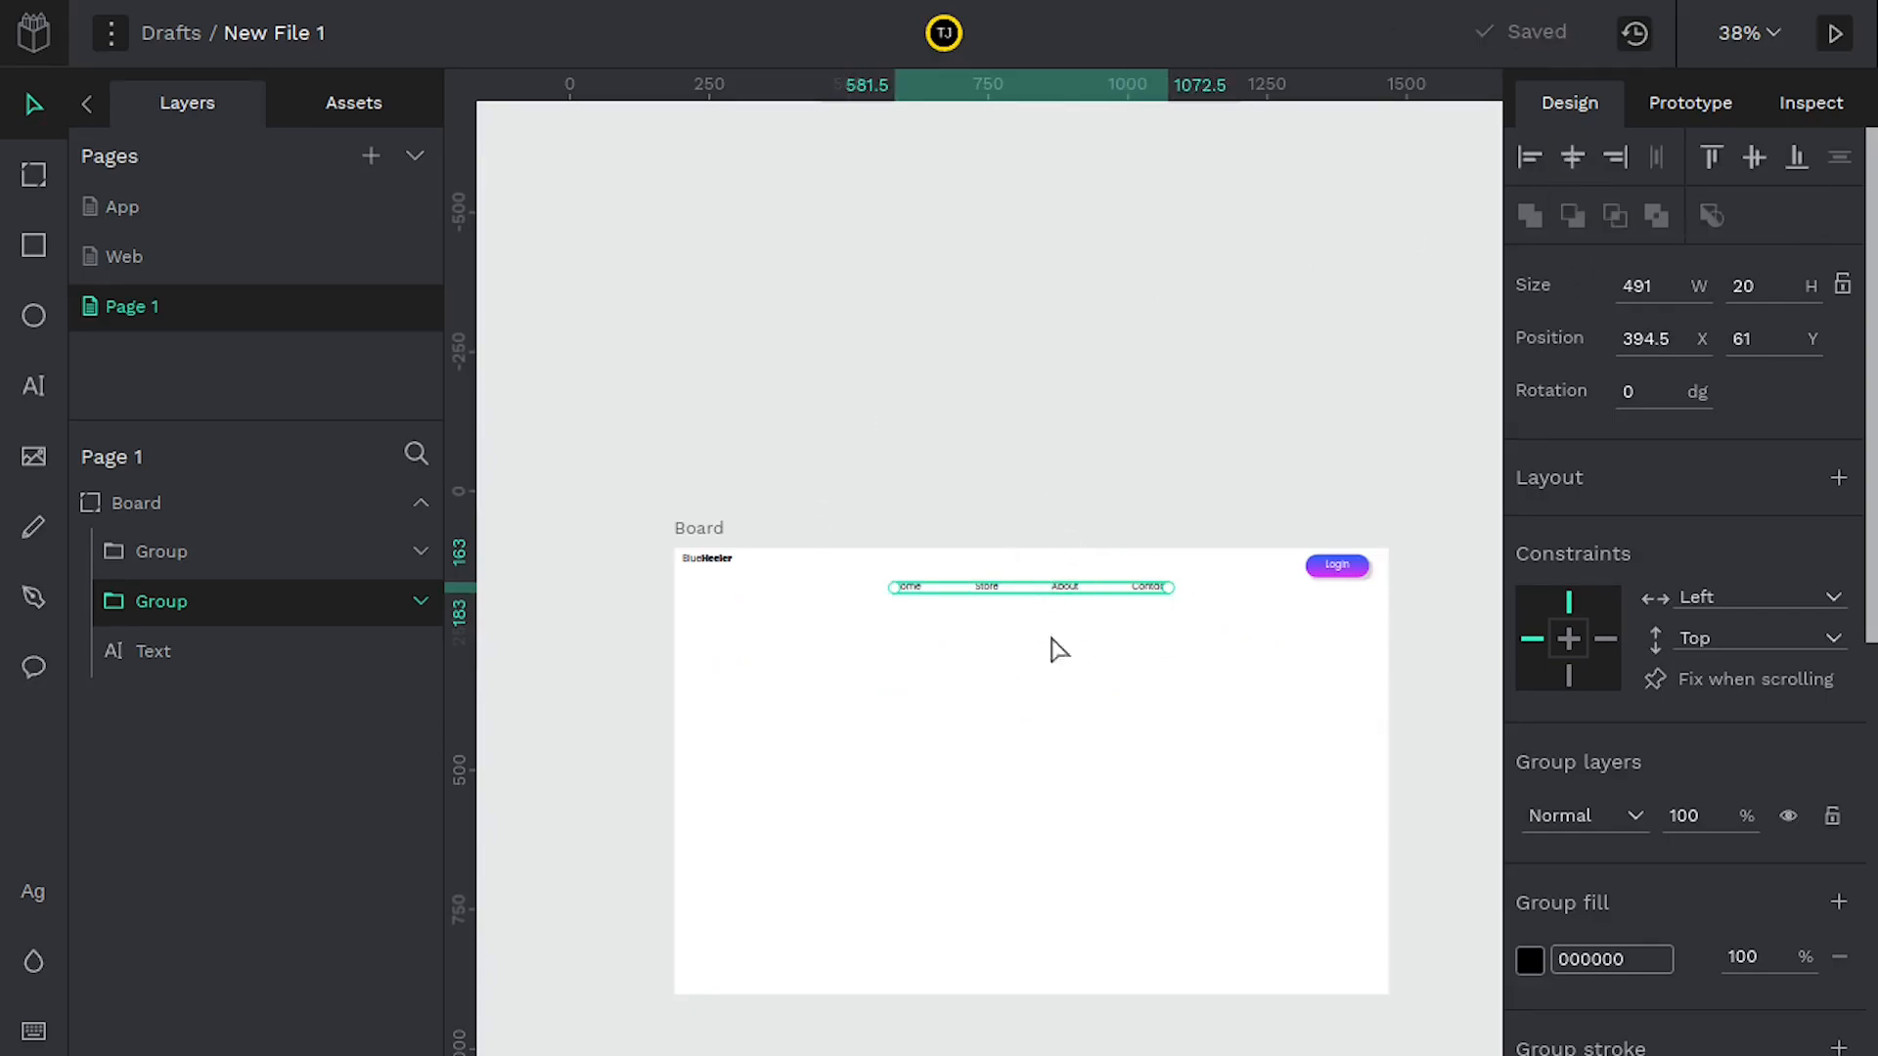
# Move the navigation links group up into the header row, to about X 395, Y 16
pyautogui.scroll(3, 1034, 731)
pyautogui.scroll(5, 1065, 783)
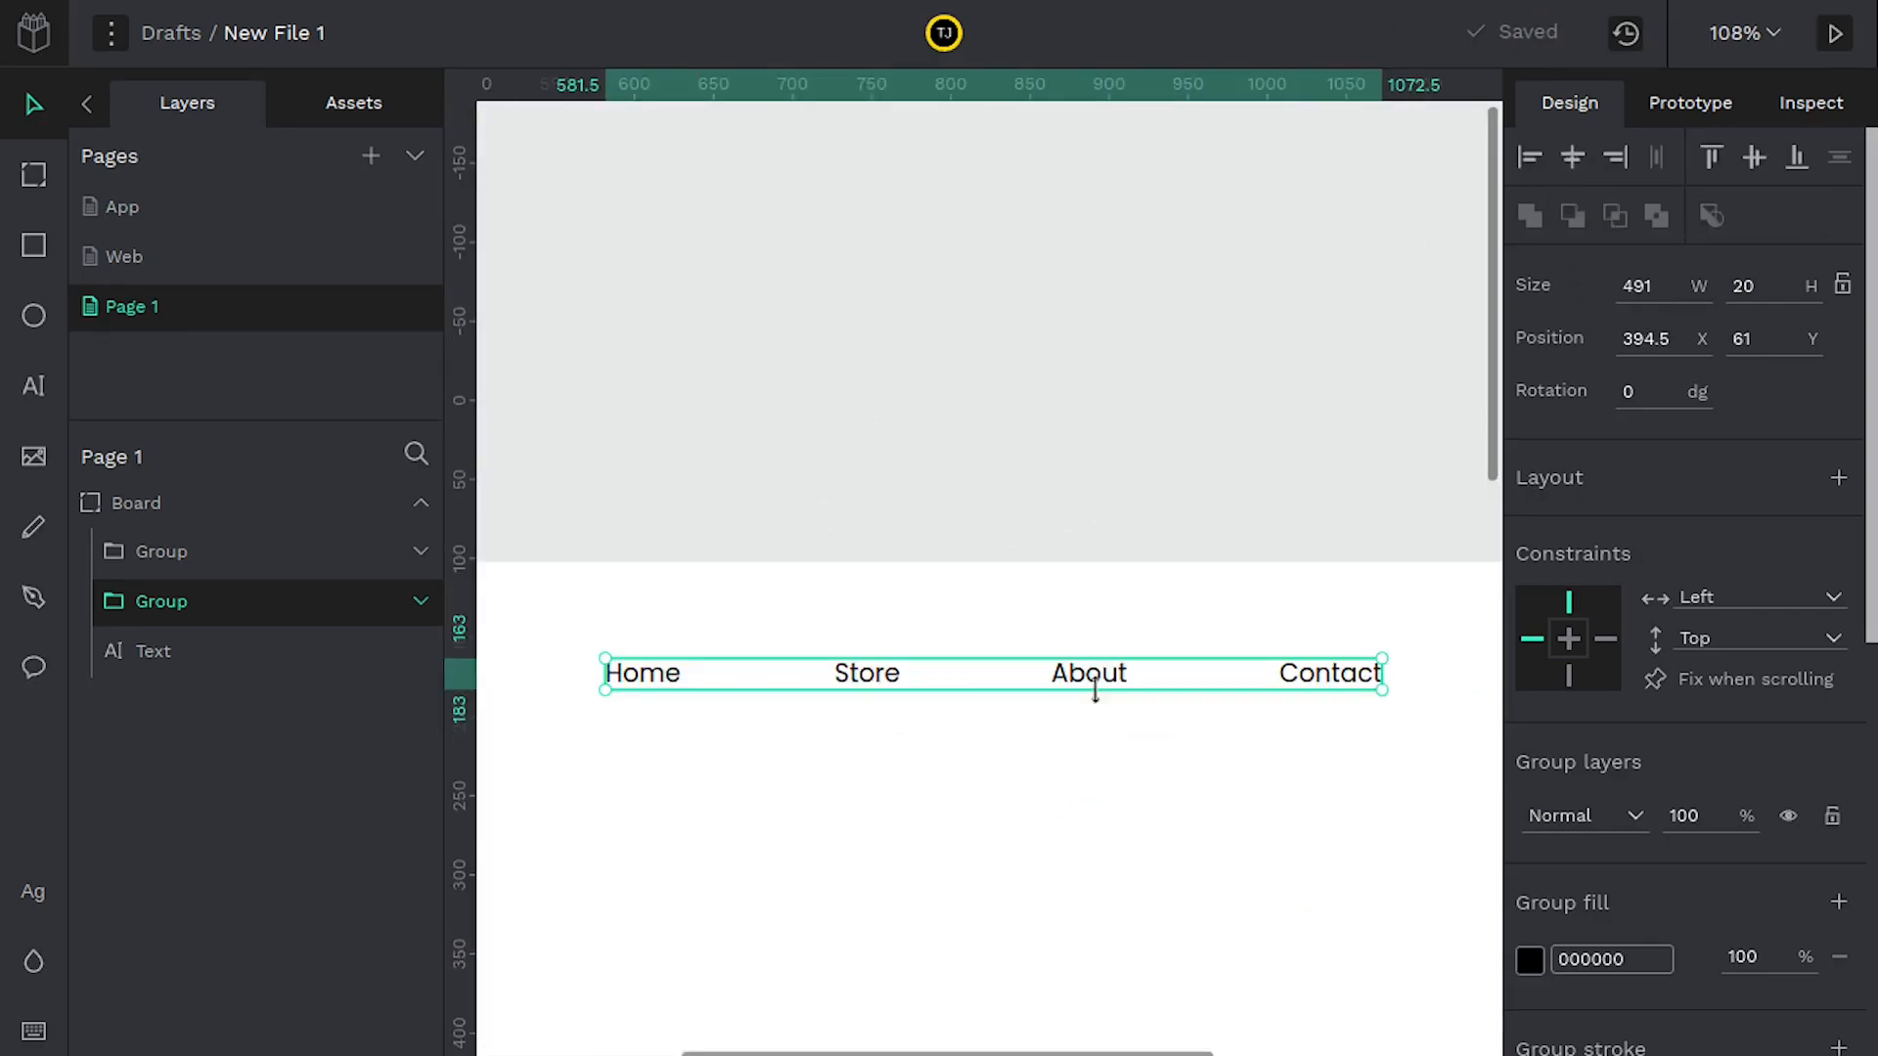
pyautogui.moveTo(1087, 661); pyautogui.dragTo(1081, 605)
pyautogui.hscroll(5, 687, 763)
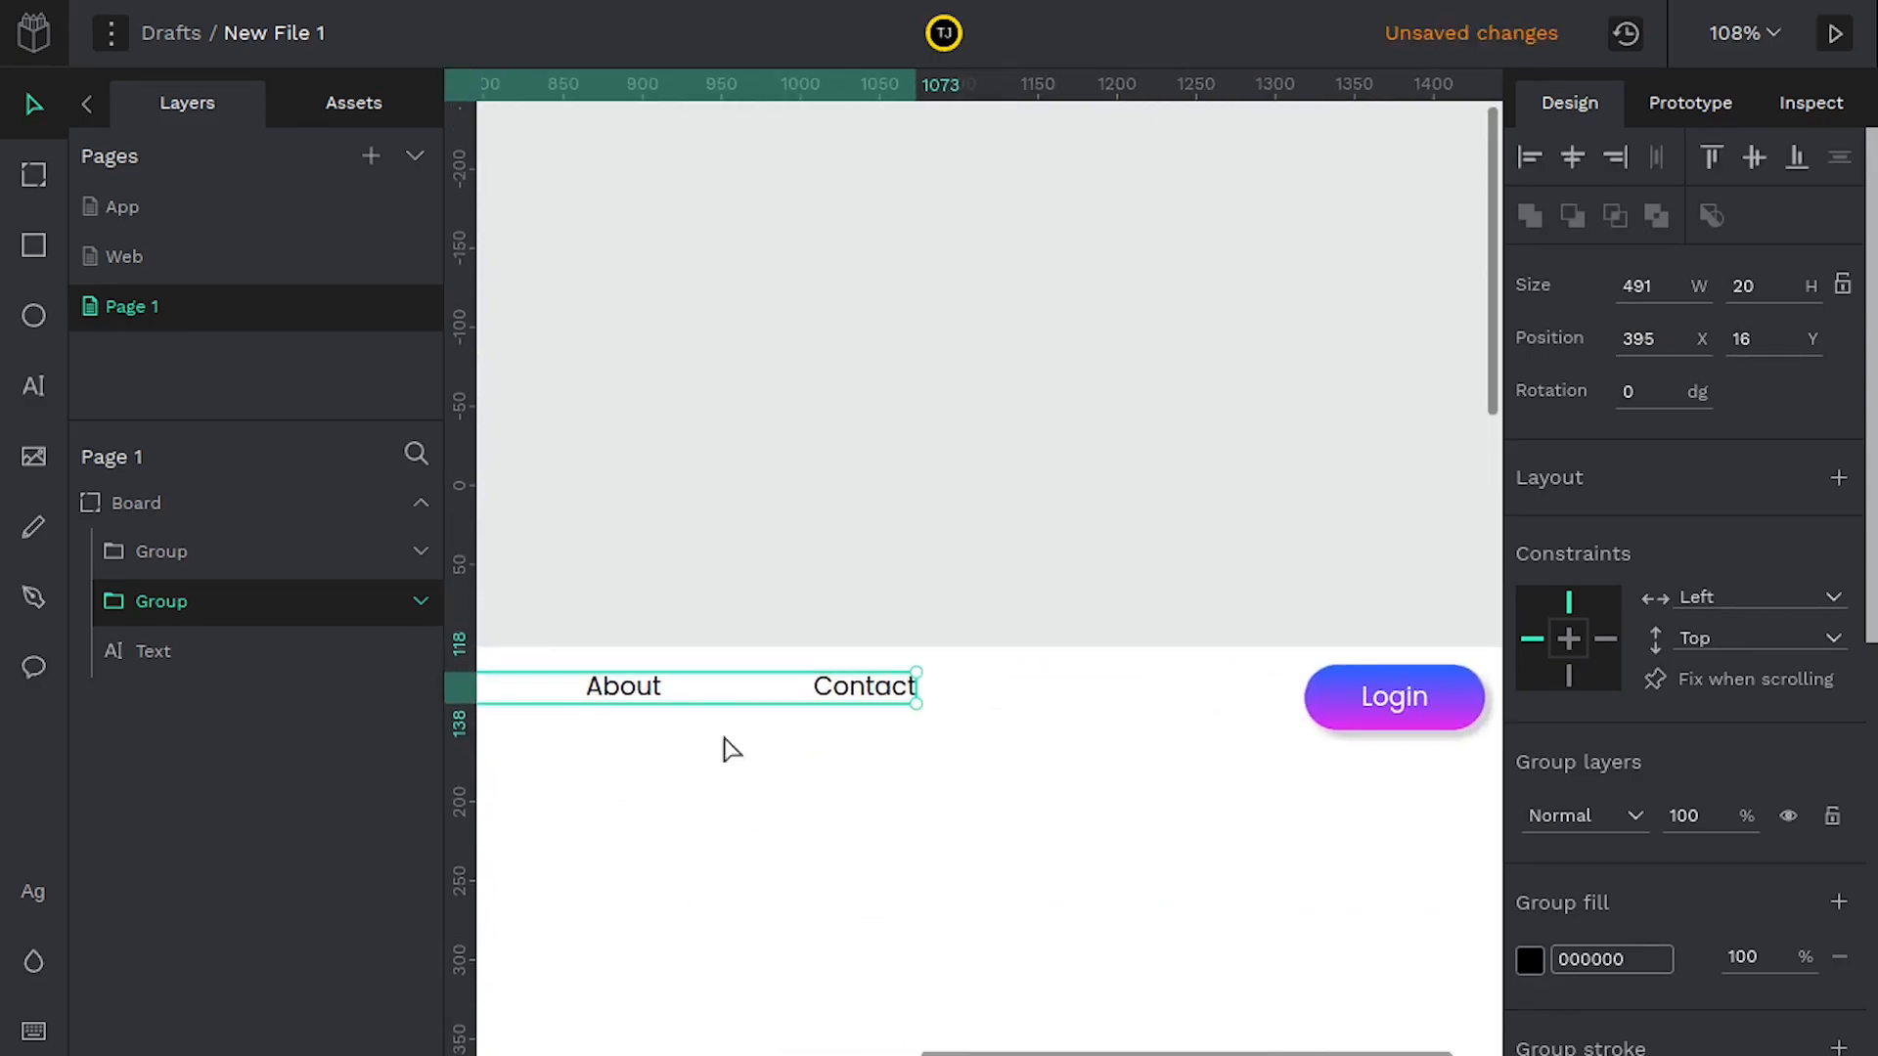
# Move the BlueHeeler logo text slightly inward from the board's upper-left corner
pyautogui.hscroll(-12, 867, 717)
pyautogui.click(885, 608)
pyautogui.moveTo(905, 620); pyautogui.dragTo(917, 633)
pyautogui.click(968, 732)
# Align the logo, the navigation links group and the Login button to a common vertical centre
pyautogui.scroll(-2, 1124, 771)
pyautogui.scroll(-10, 989, 742)
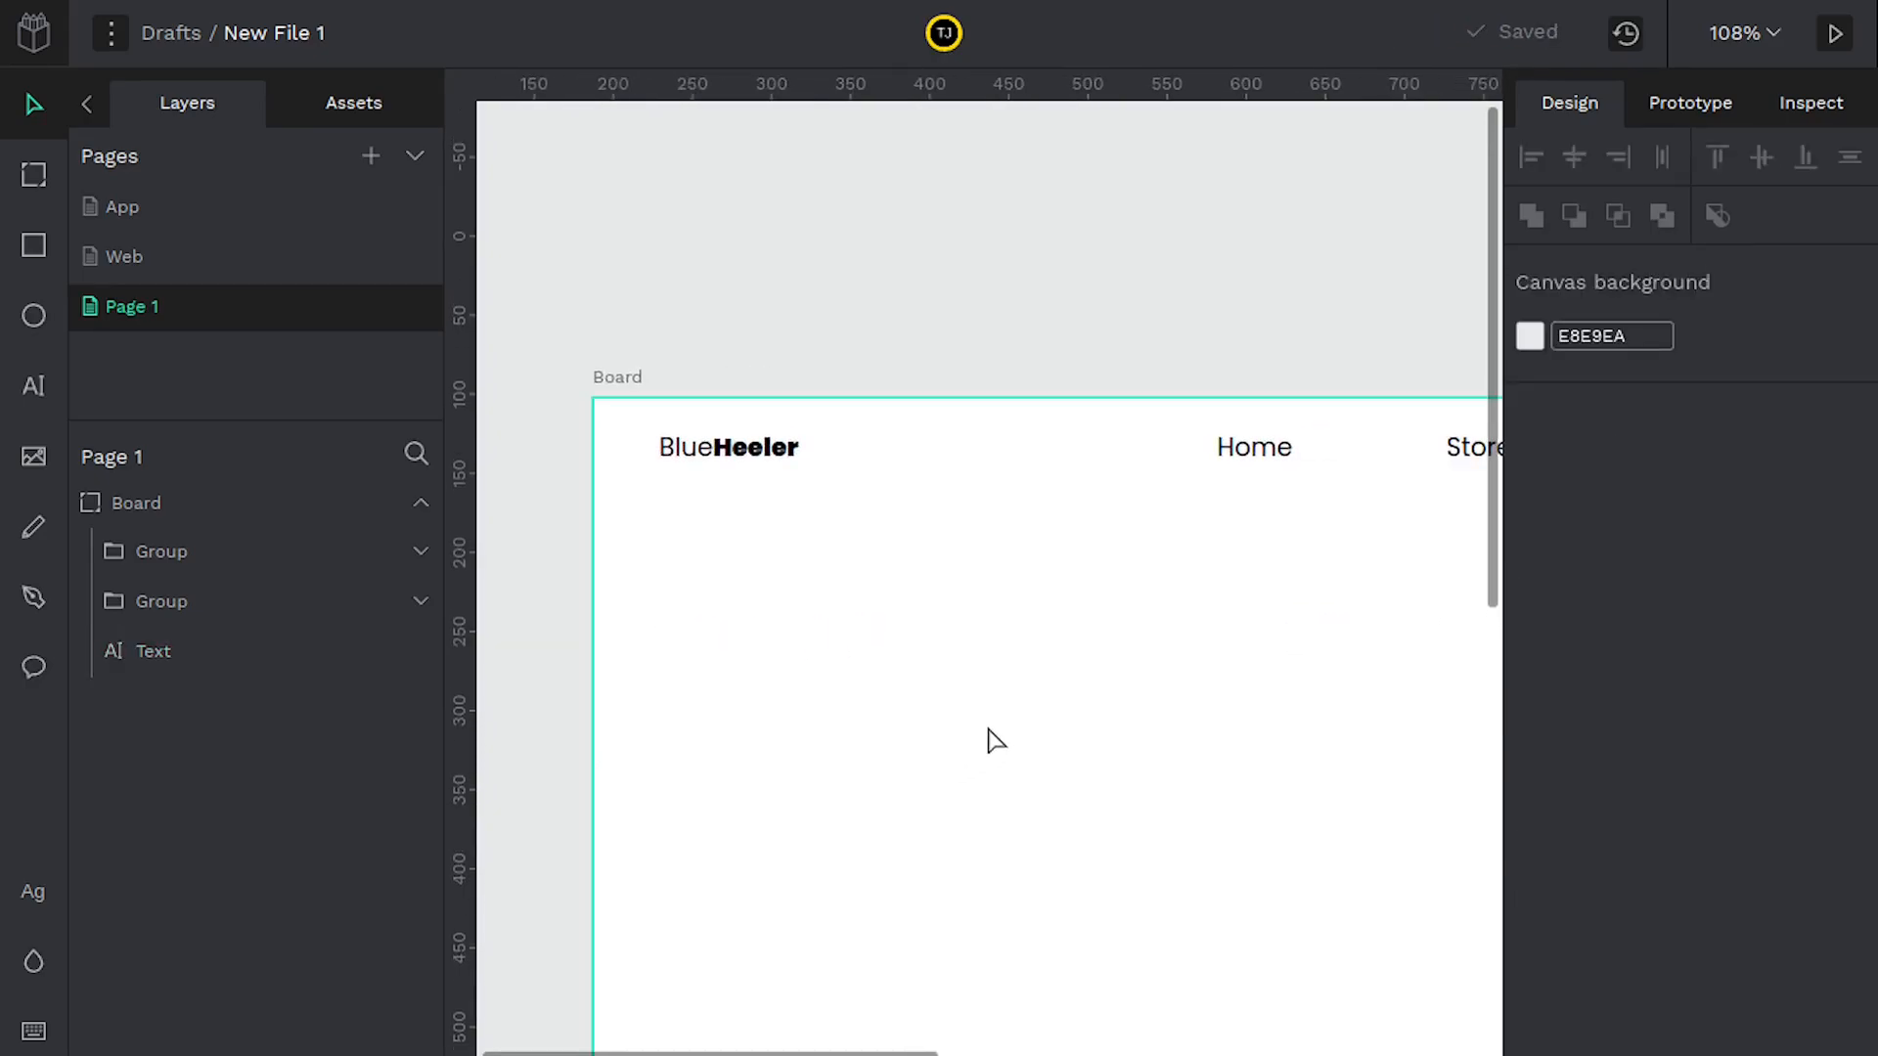
pyautogui.moveTo(859, 634); pyautogui.dragTo(1384, 751)
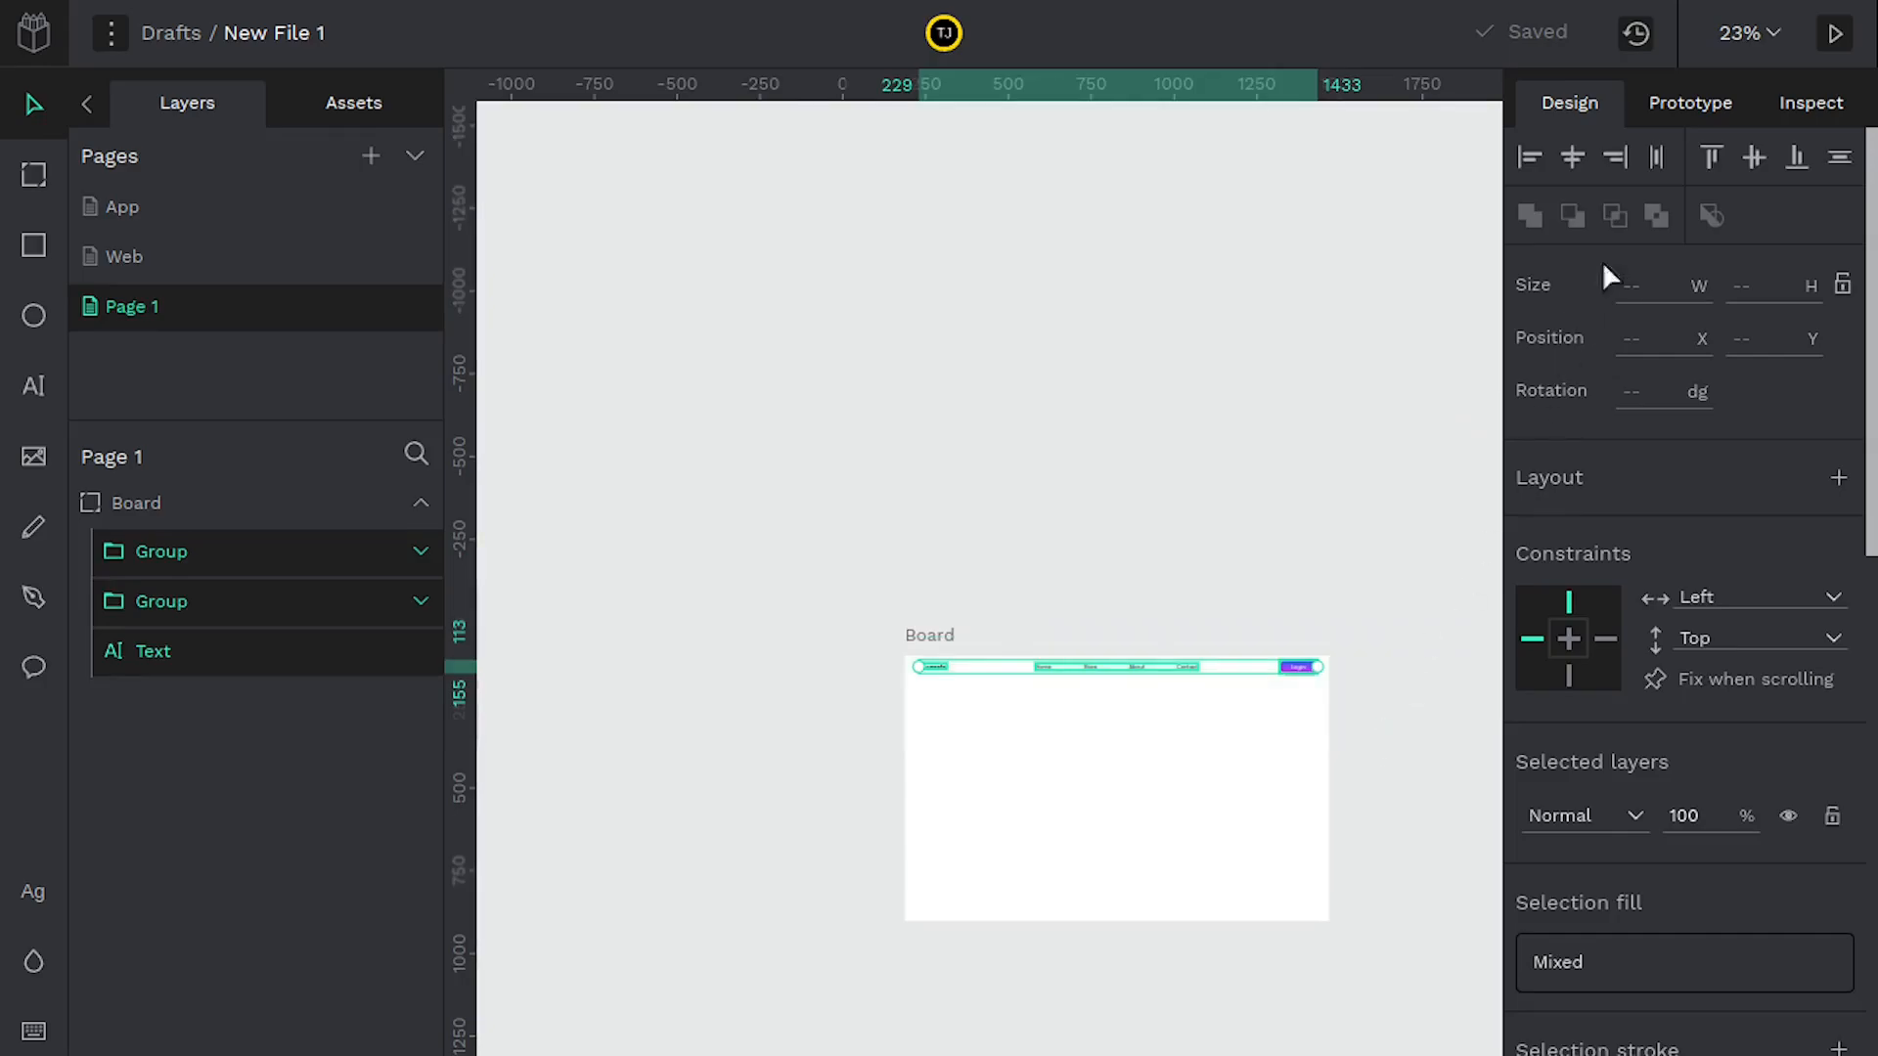
pyautogui.click(1727, 181)
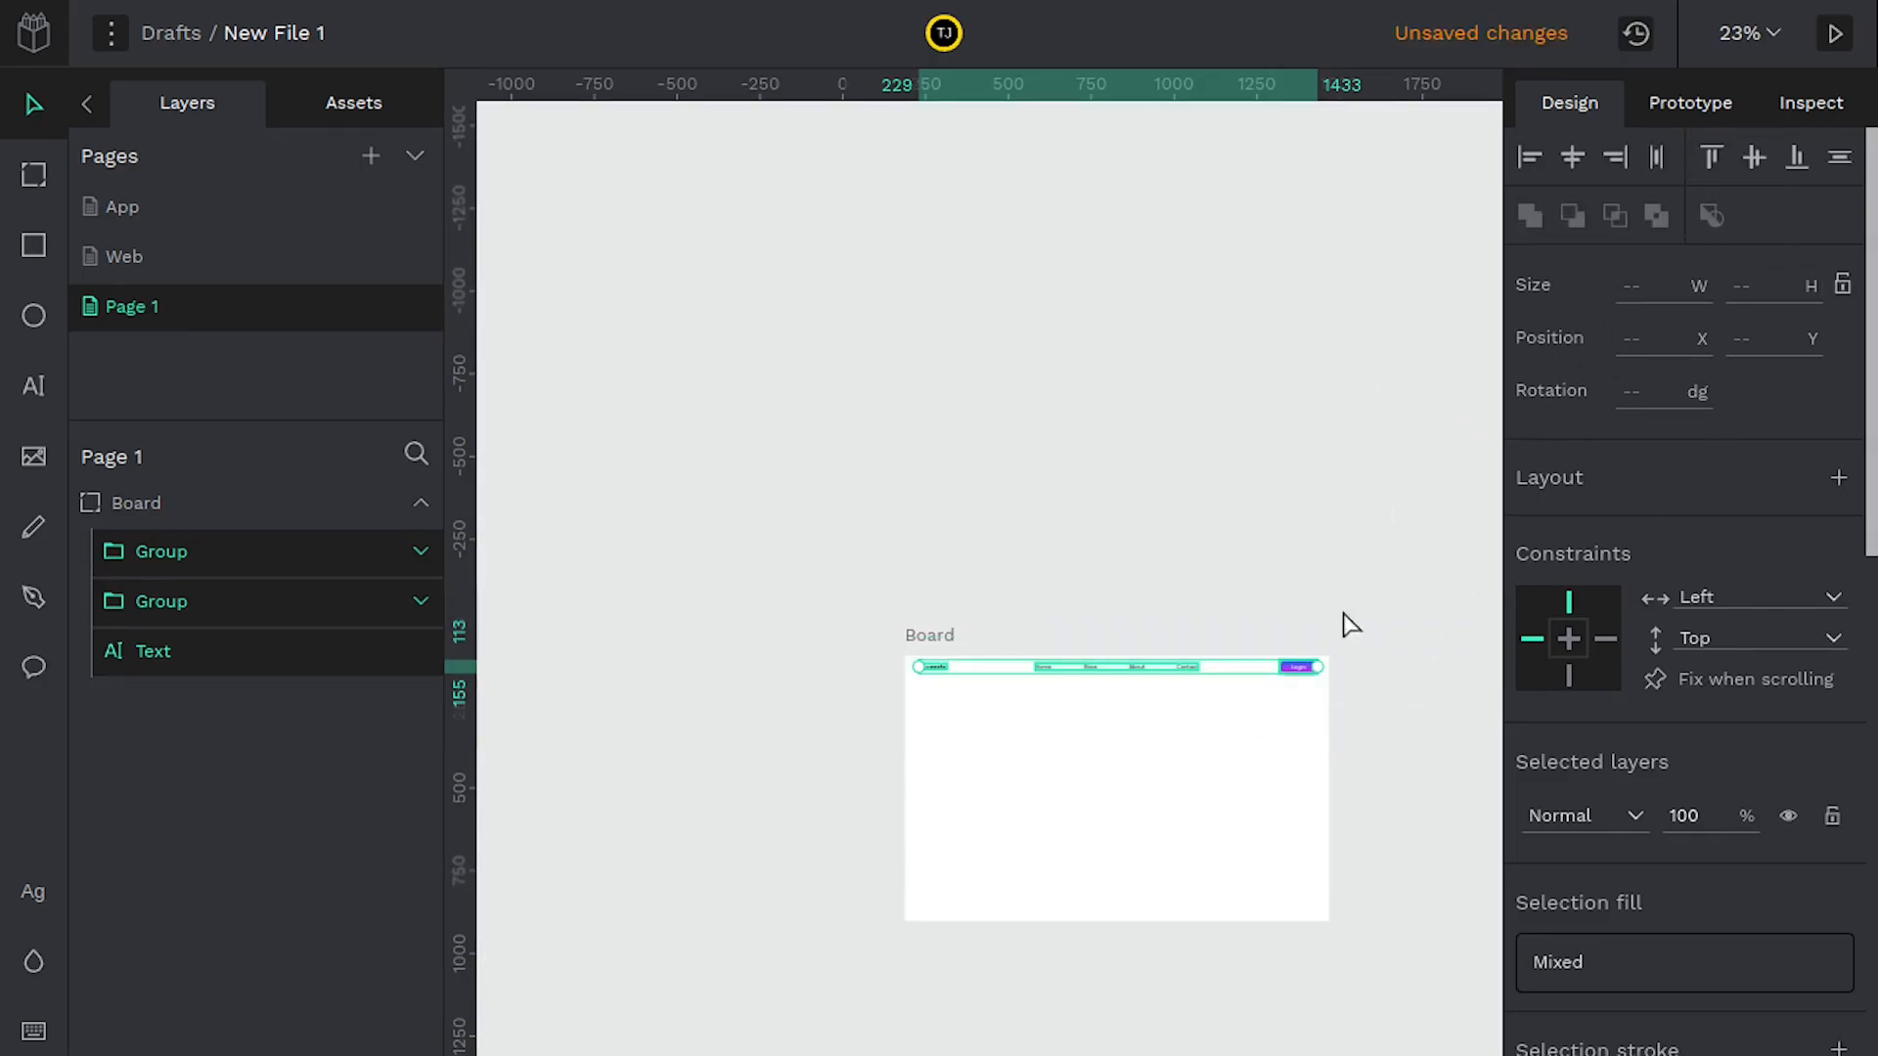
pyautogui.click(1172, 758)
# Preview the board with the finished header in view mode and return to editing the file
pyautogui.scroll(3, 1349, 525)
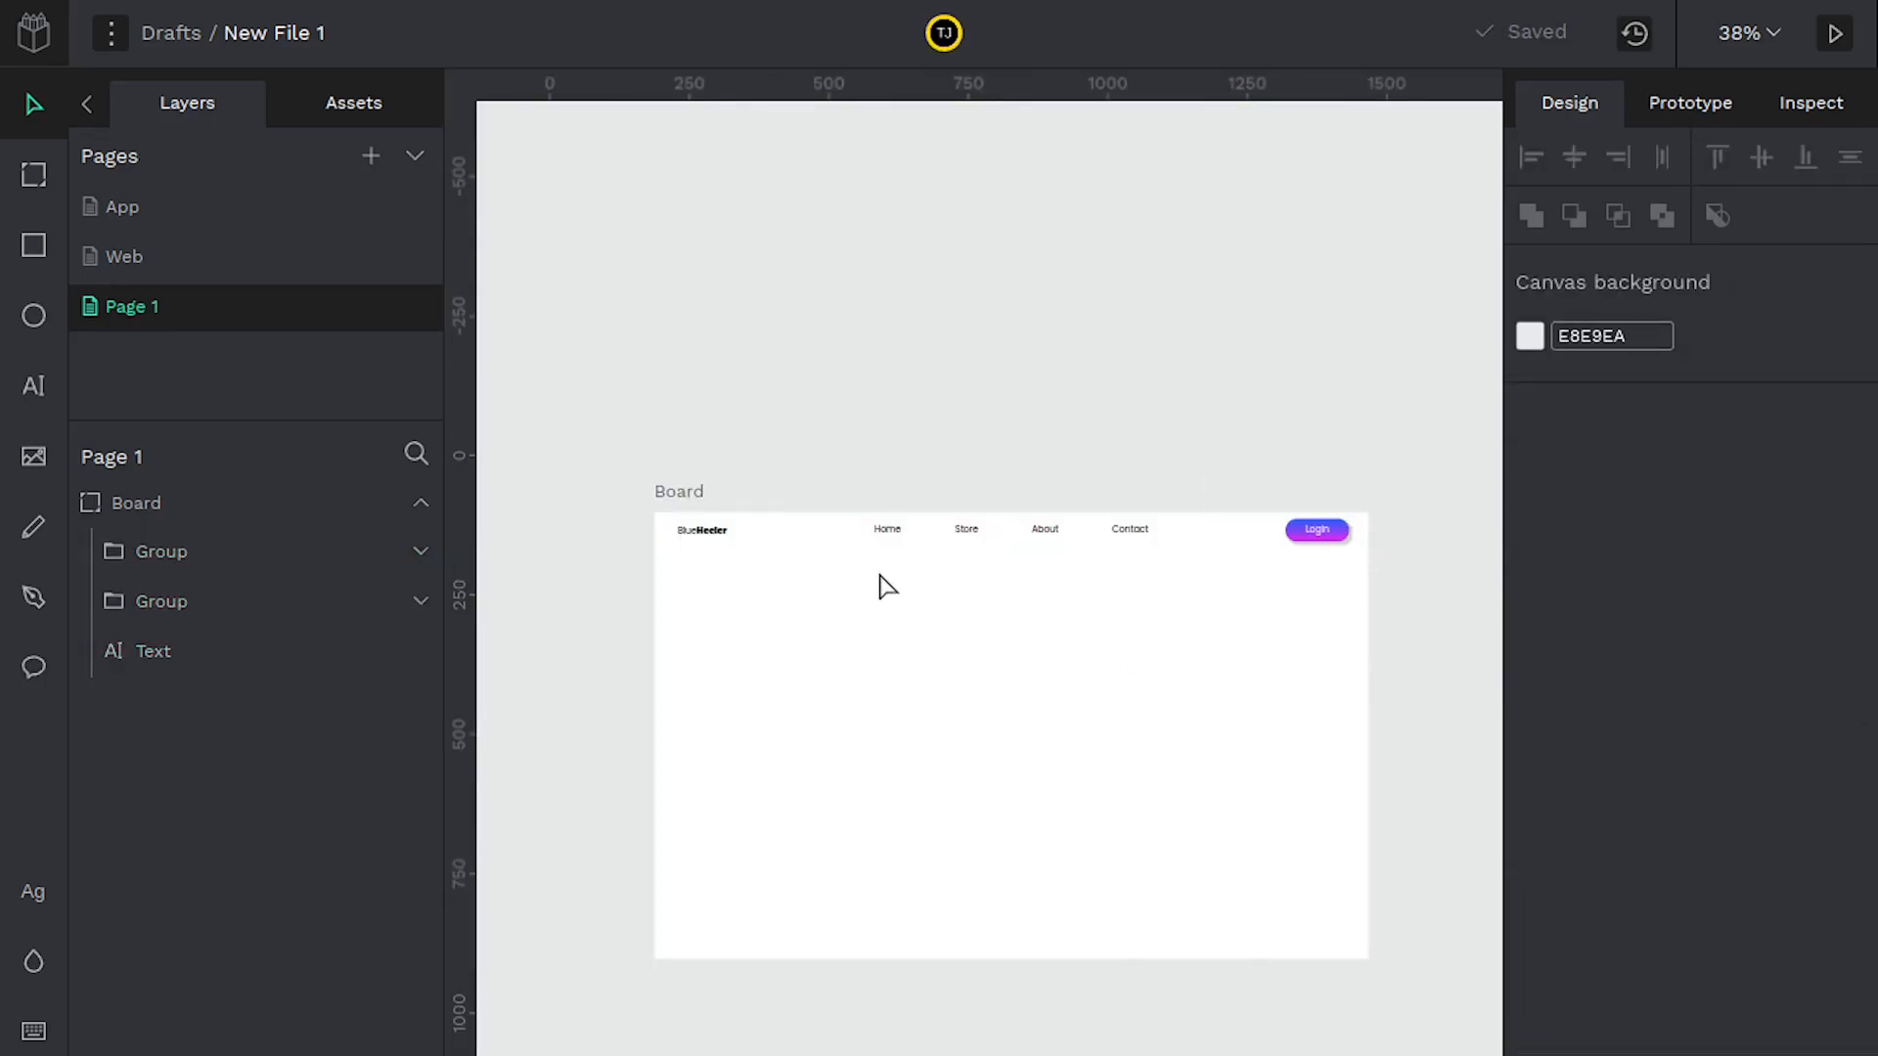
pyautogui.click(1834, 34)
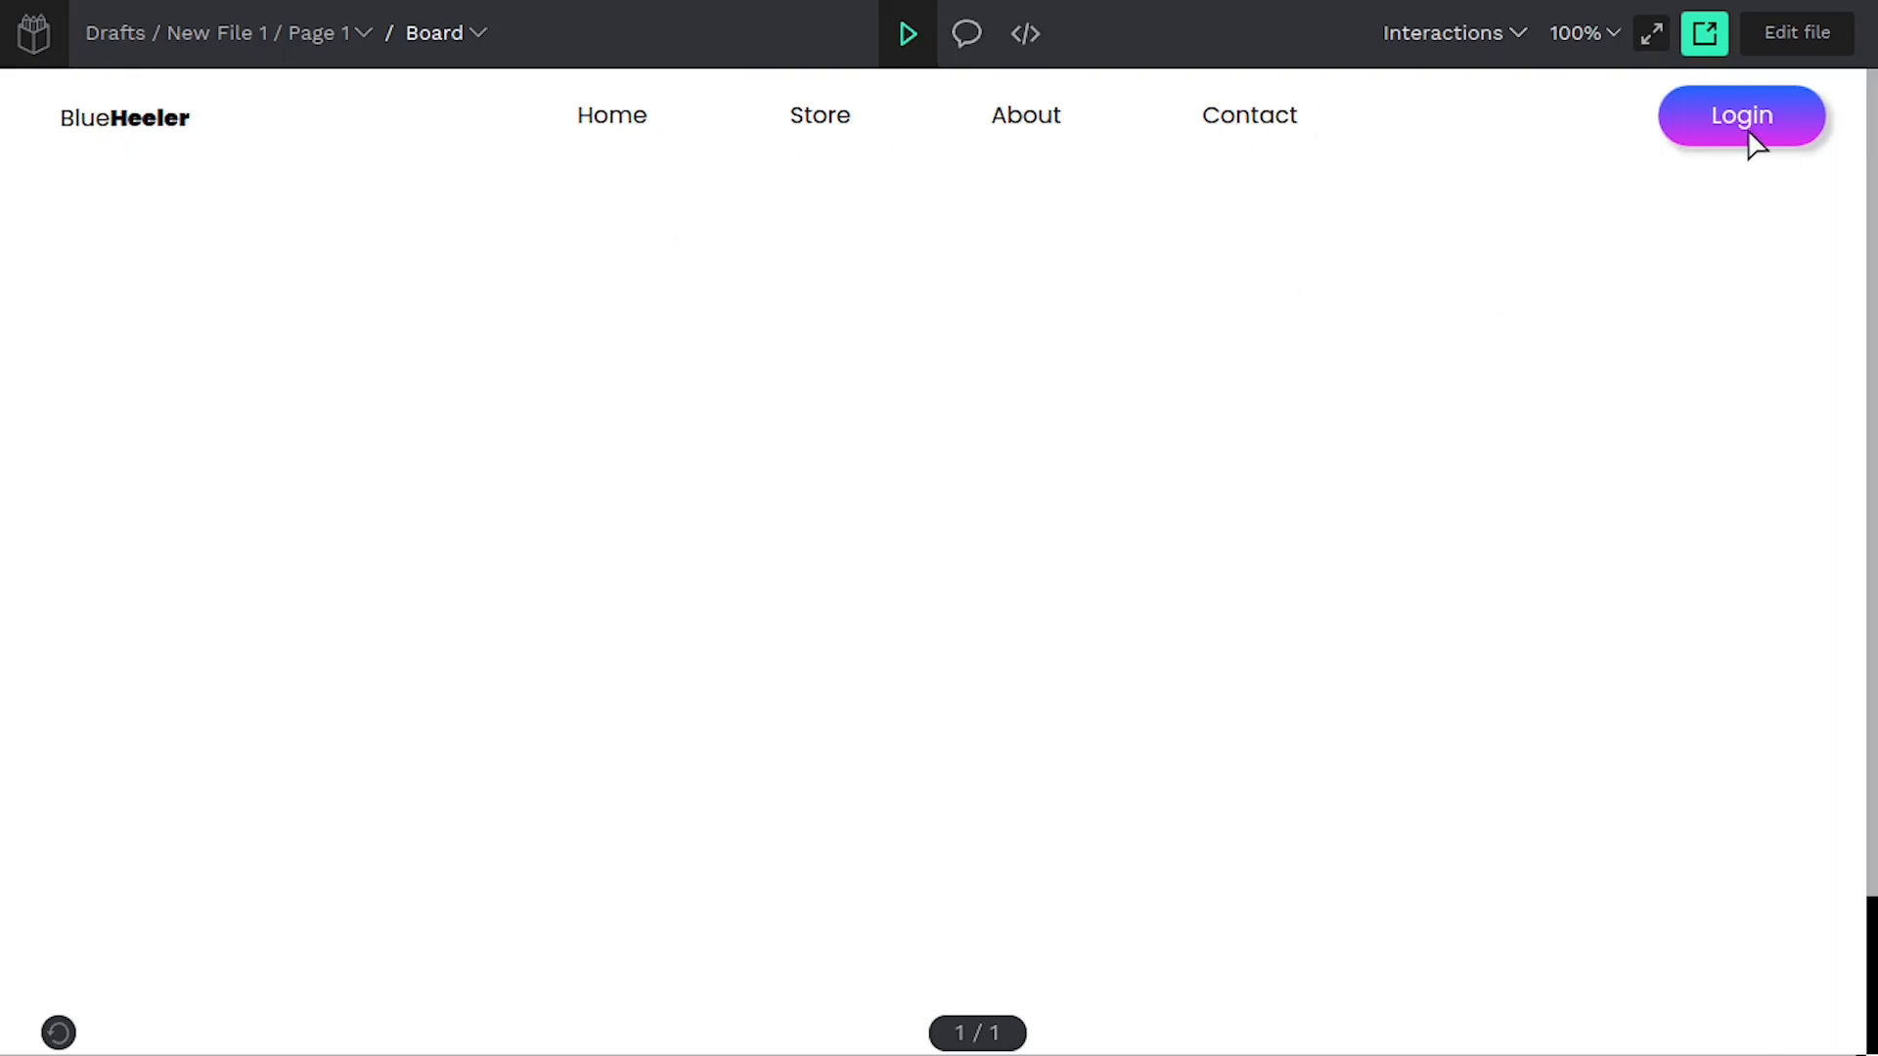
pyautogui.click(1795, 32)
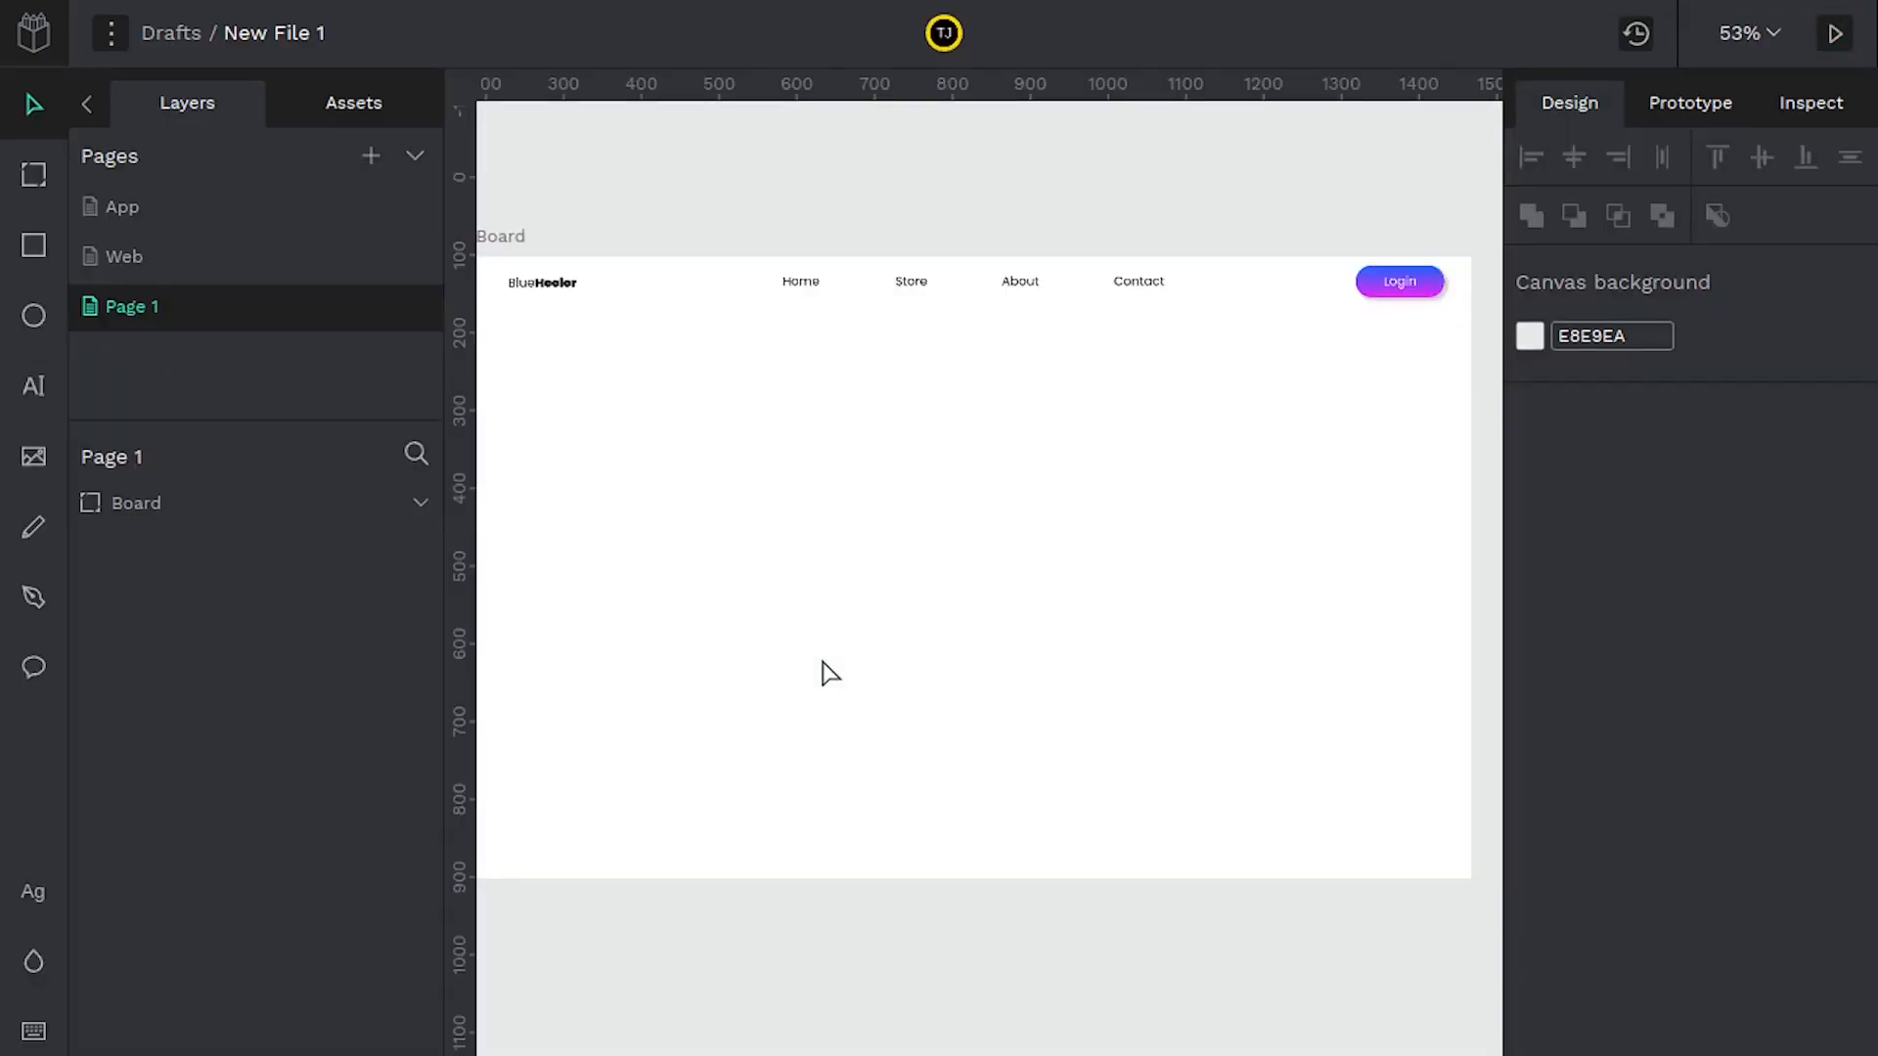
# Import the image boat-g7849e7a49_1920.jpg from the Downloads folder onto the board
pyautogui.click(31, 476)
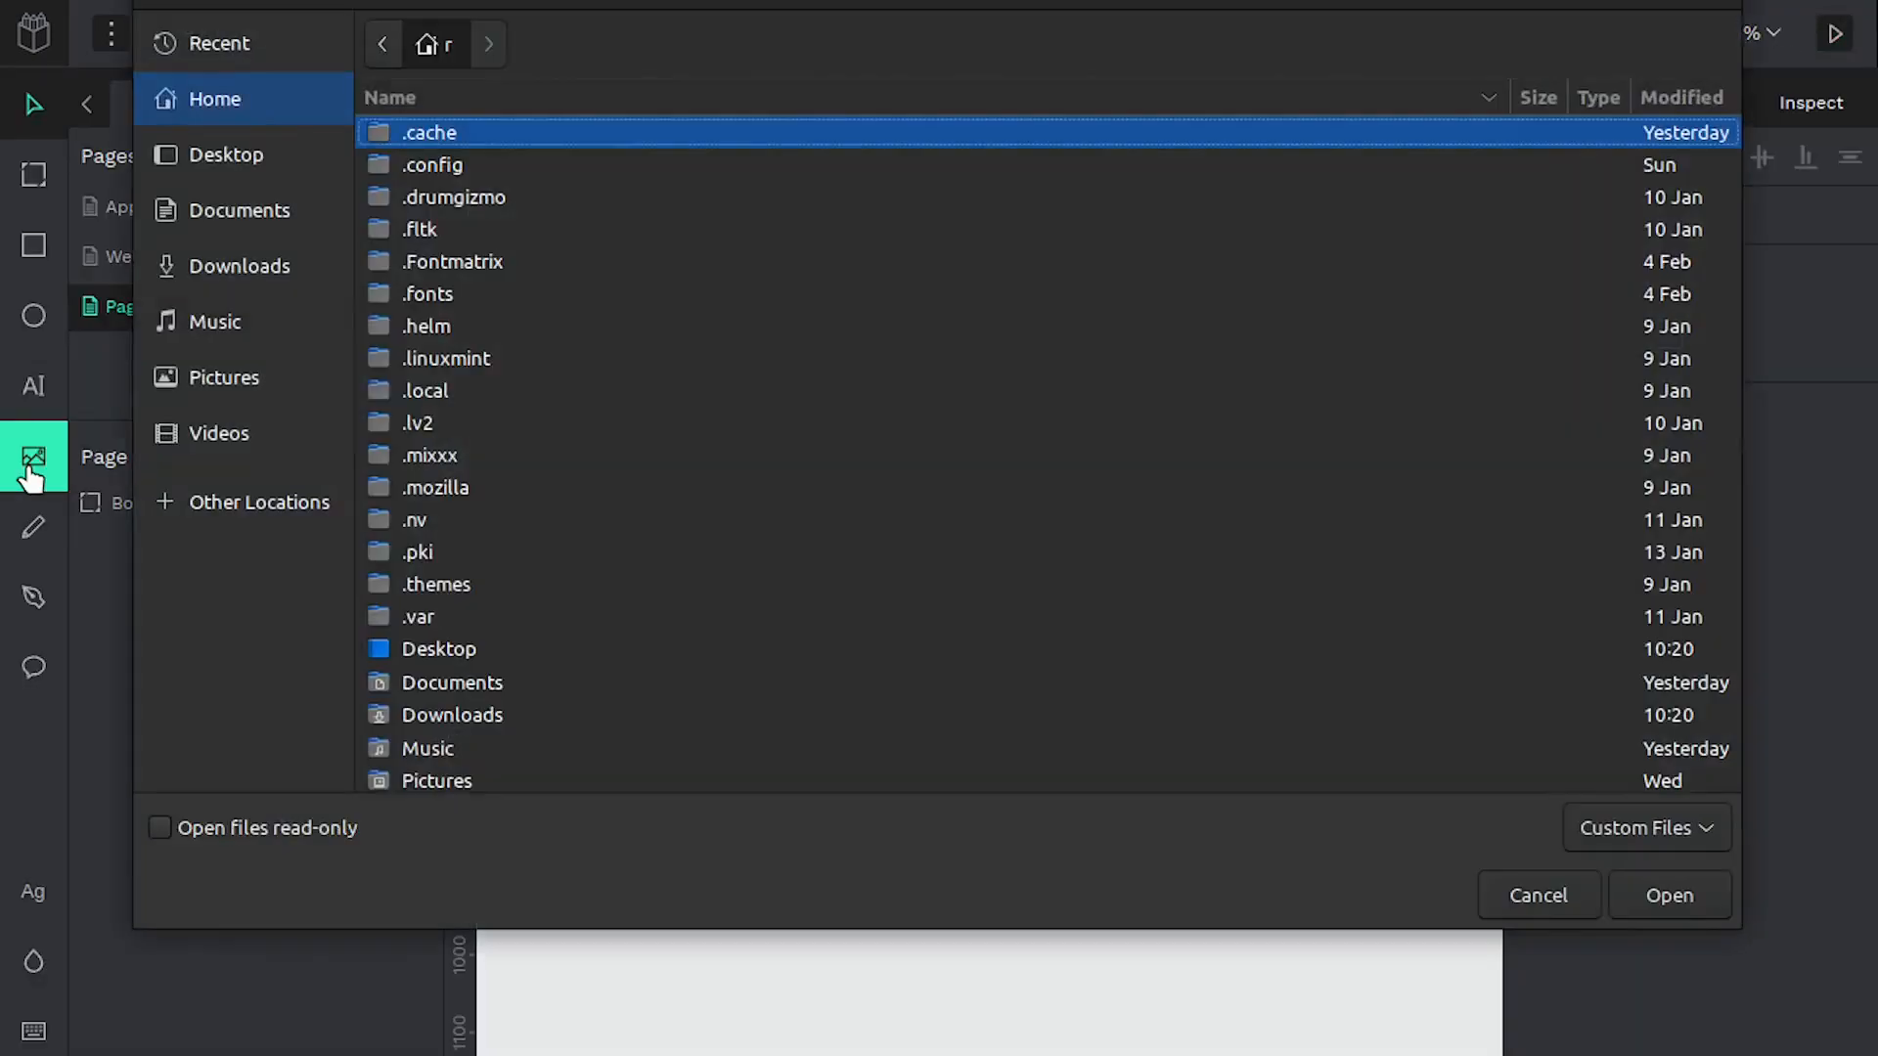
pyautogui.click(273, 278)
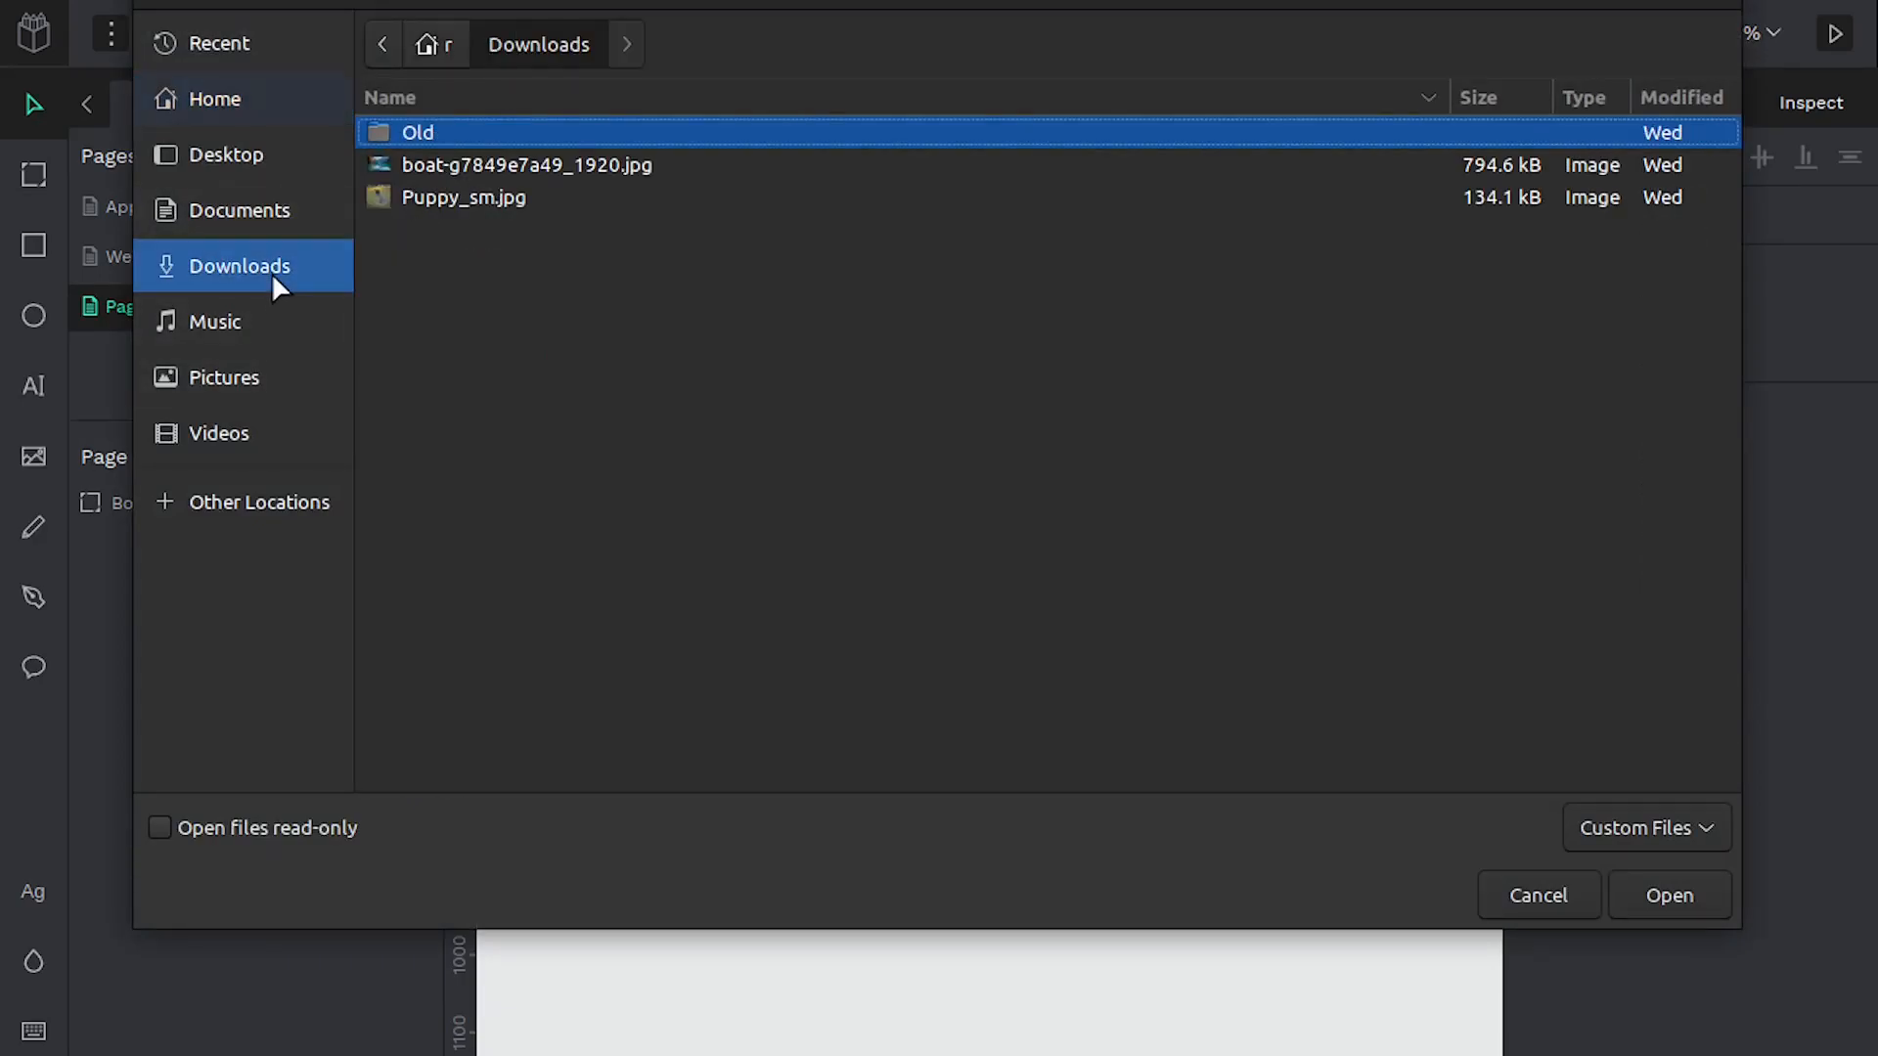
pyautogui.click(421, 162)
pyautogui.click(1668, 896)
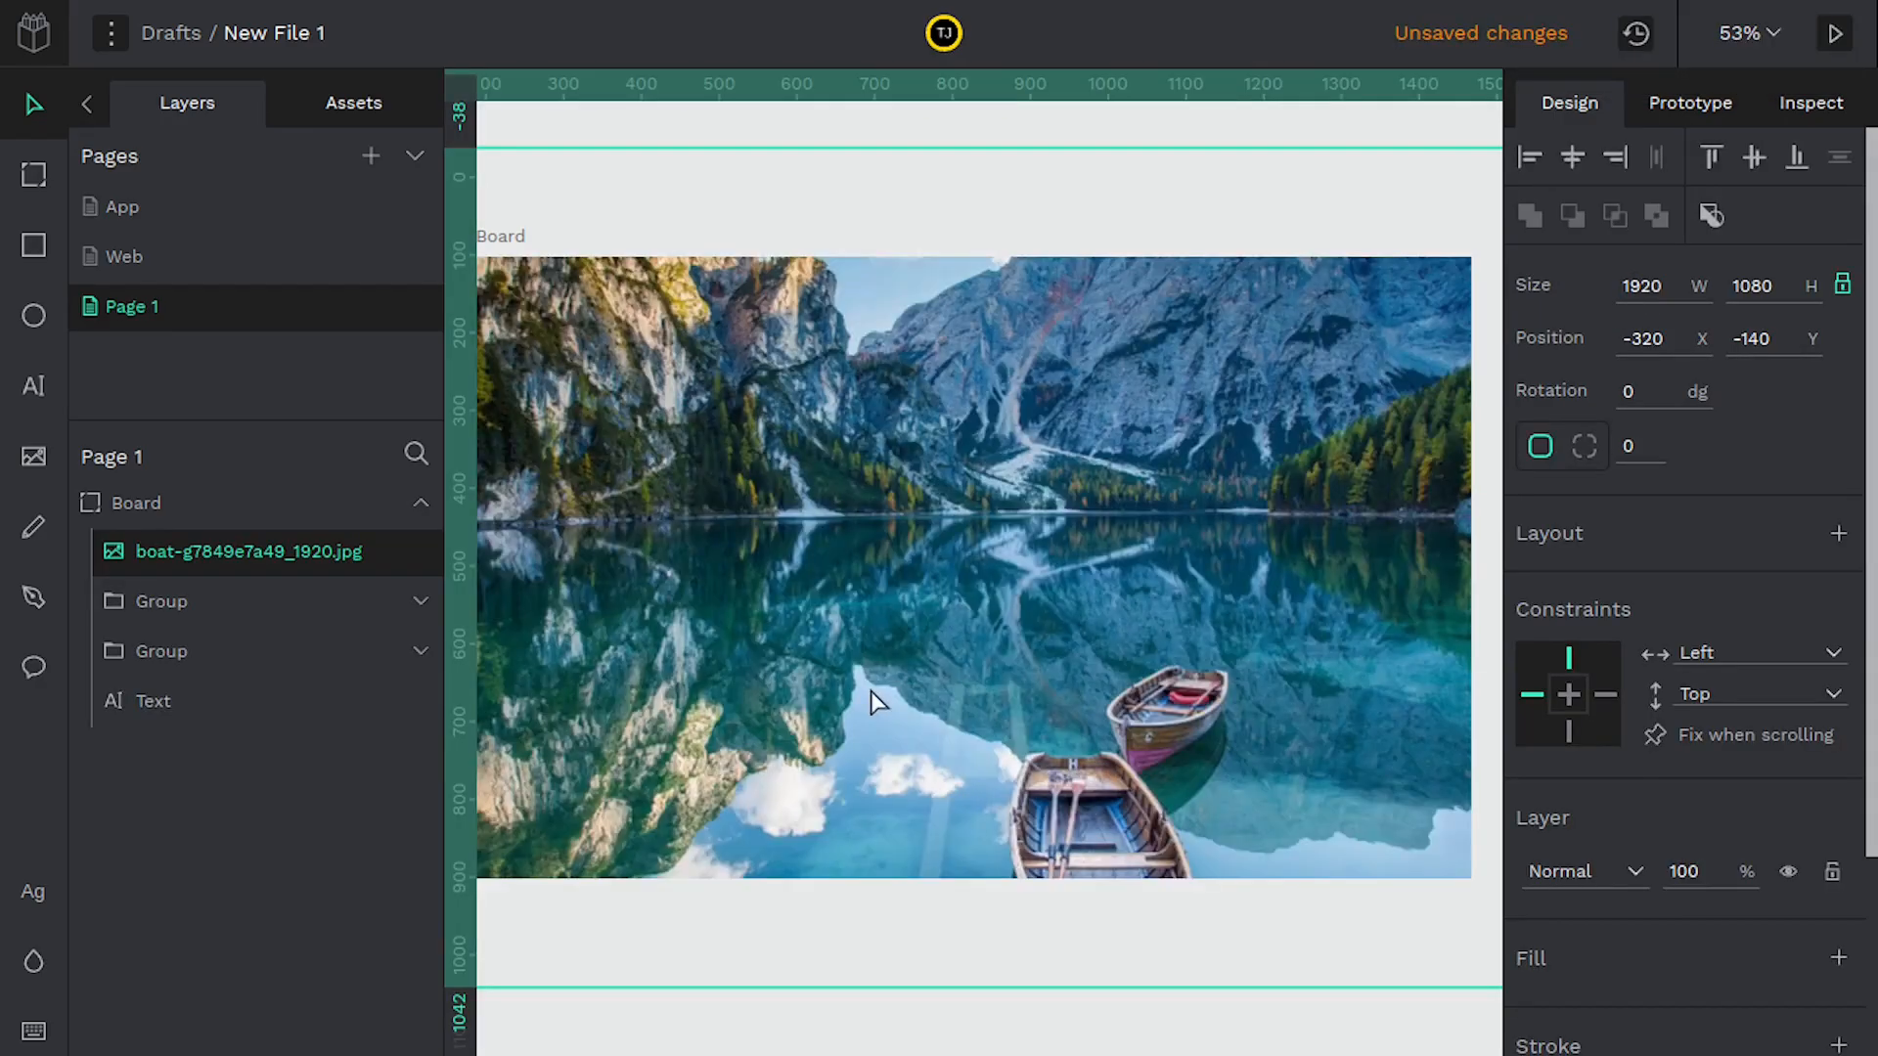
pyautogui.hscroll(-2, 819, 596)
pyautogui.scroll(2, 820, 597)
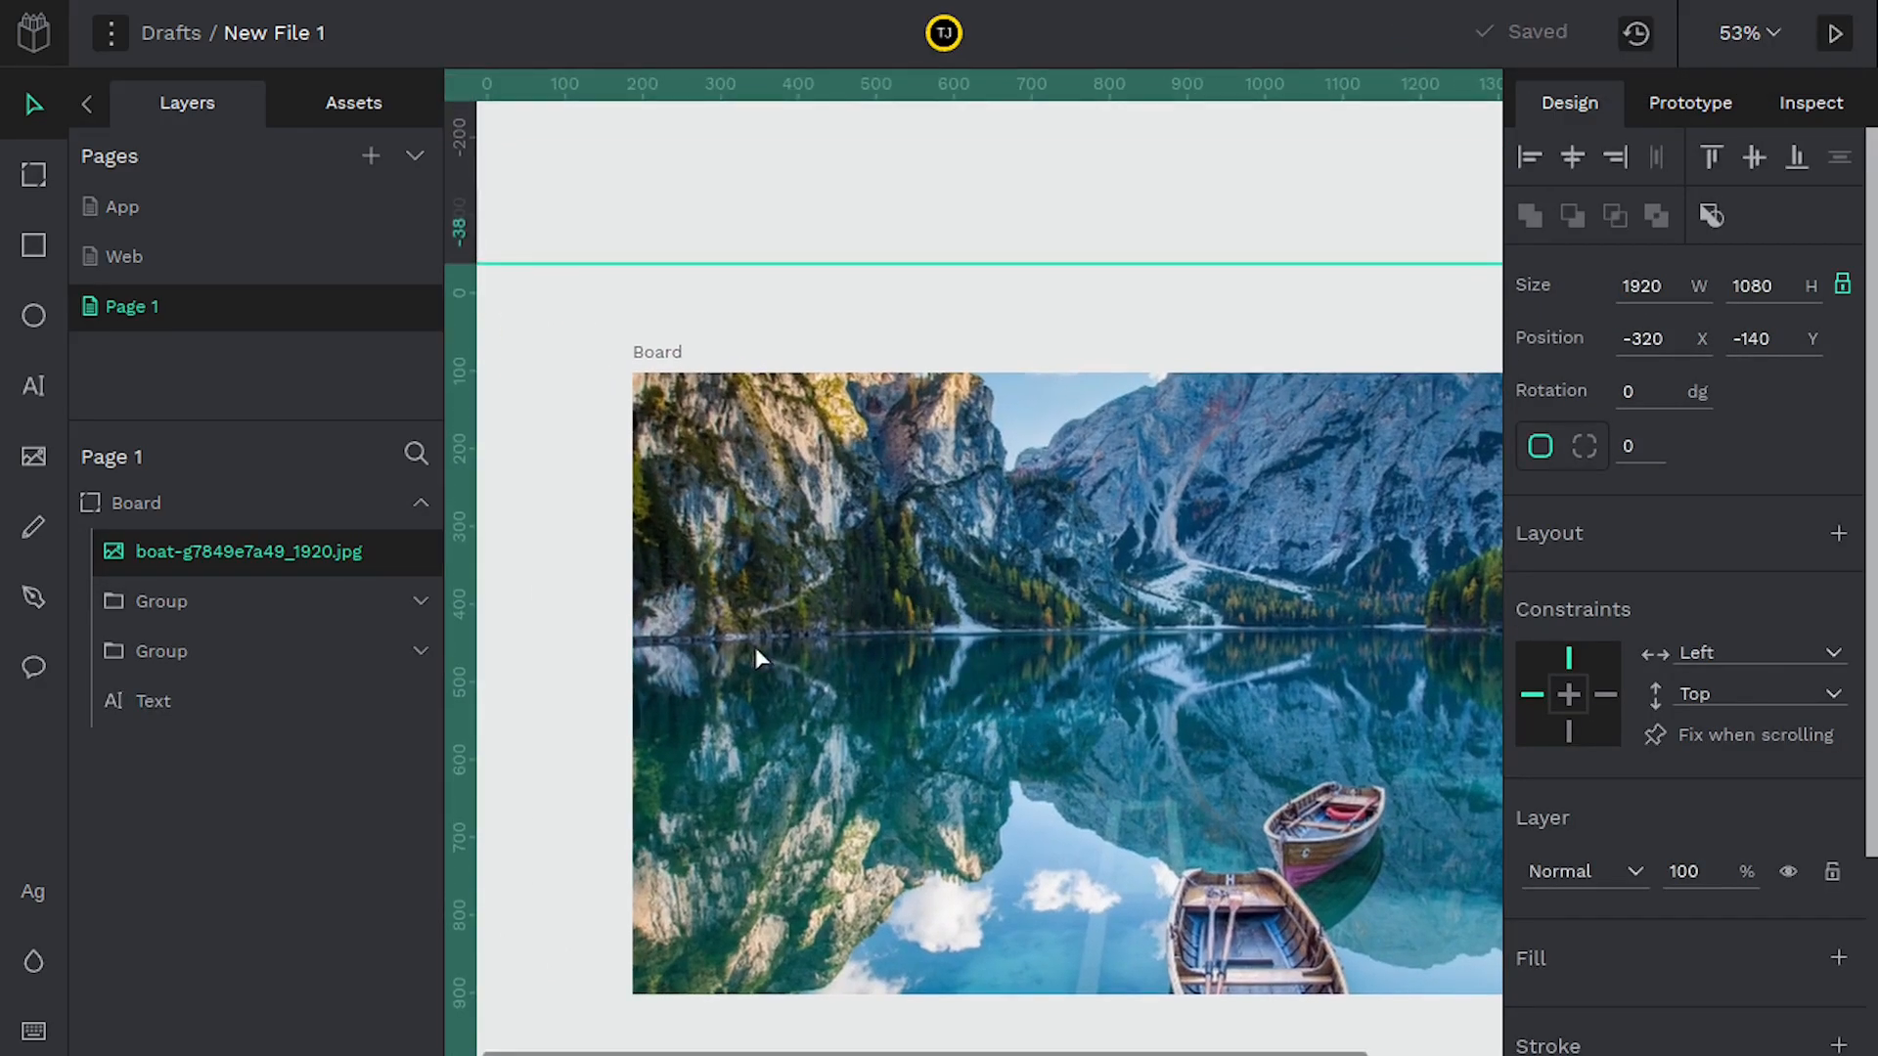
pyautogui.hscroll(-4, 755, 648)
pyautogui.scroll(1, 755, 648)
pyautogui.hscroll(4, 813, 591)
pyautogui.scroll(-2, 814, 592)
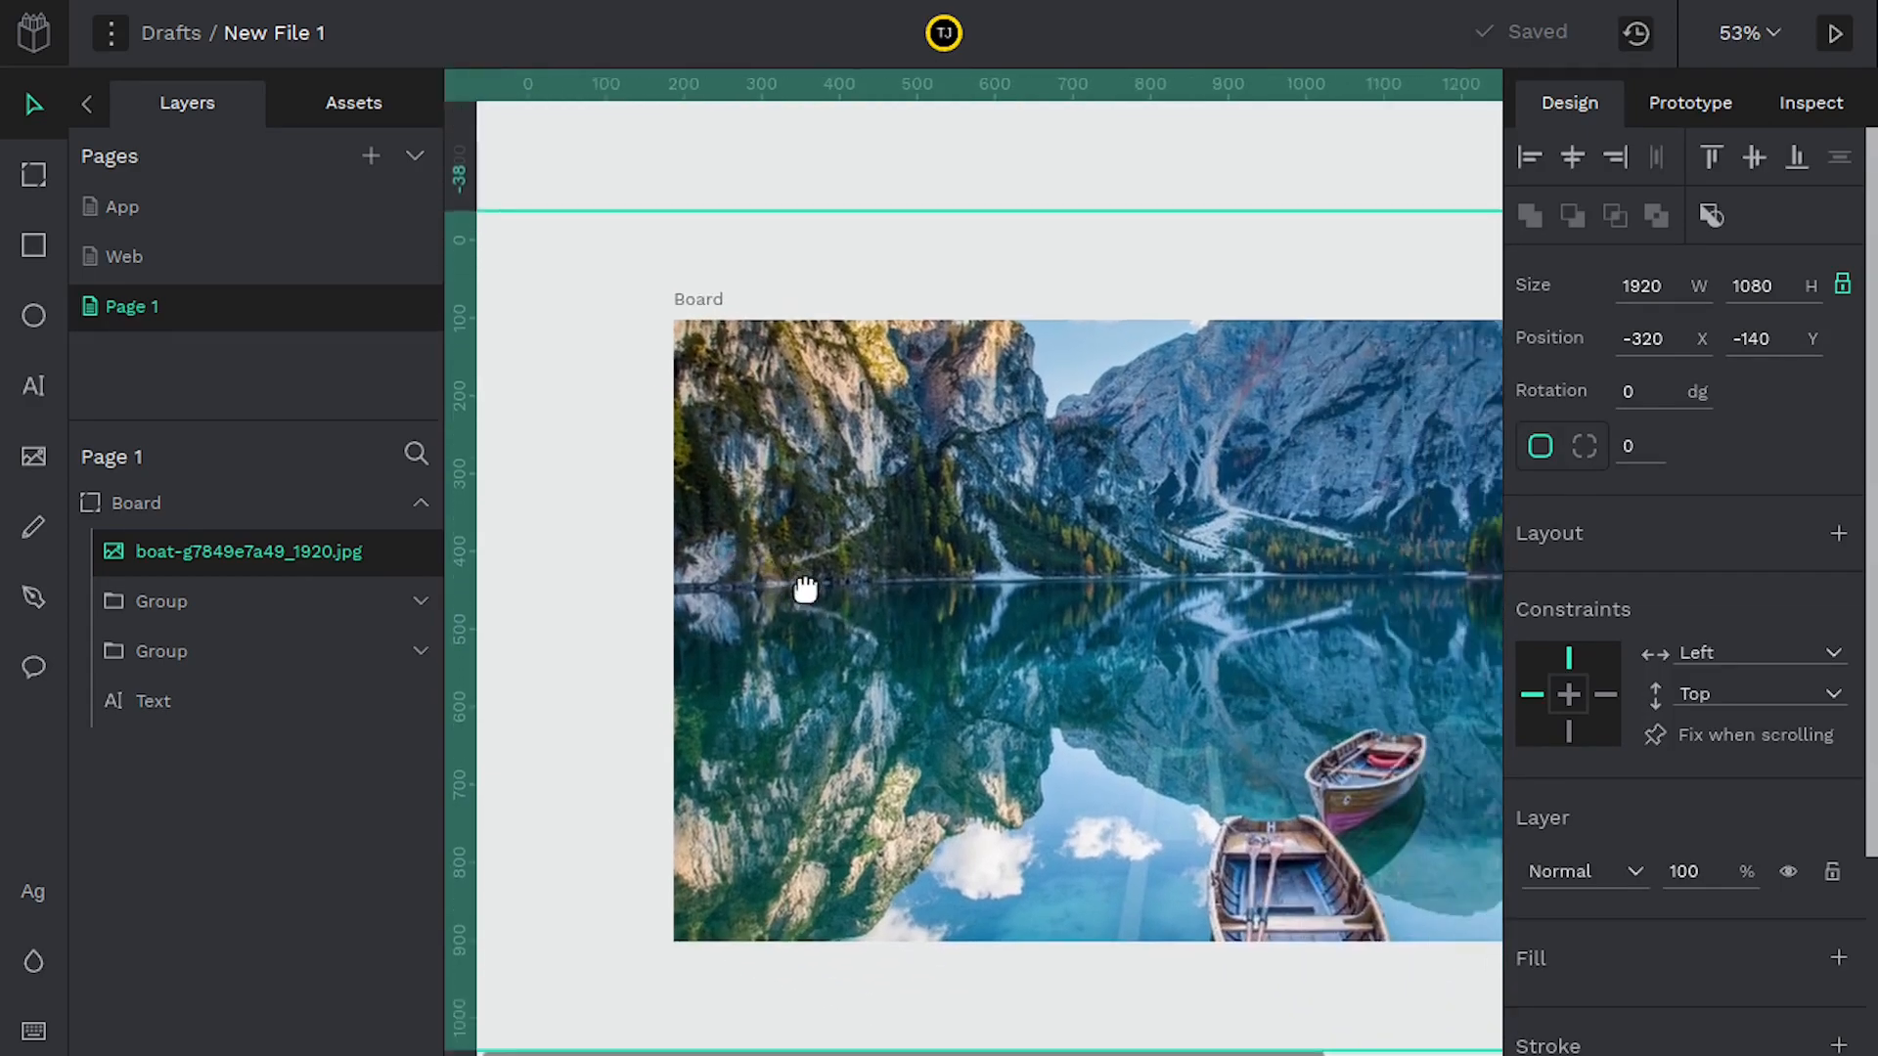
# Scale the boat photo down proportionally to 987 × 555 and place it at the board's left edge, just below the header
pyautogui.scroll(3, 790, 431)
pyautogui.hscroll(-4, 790, 431)
pyautogui.moveTo(670, 392); pyautogui.dragTo(1165, 671)
pyautogui.hscroll(4, 1273, 847)
pyautogui.scroll(-2, 1273, 846)
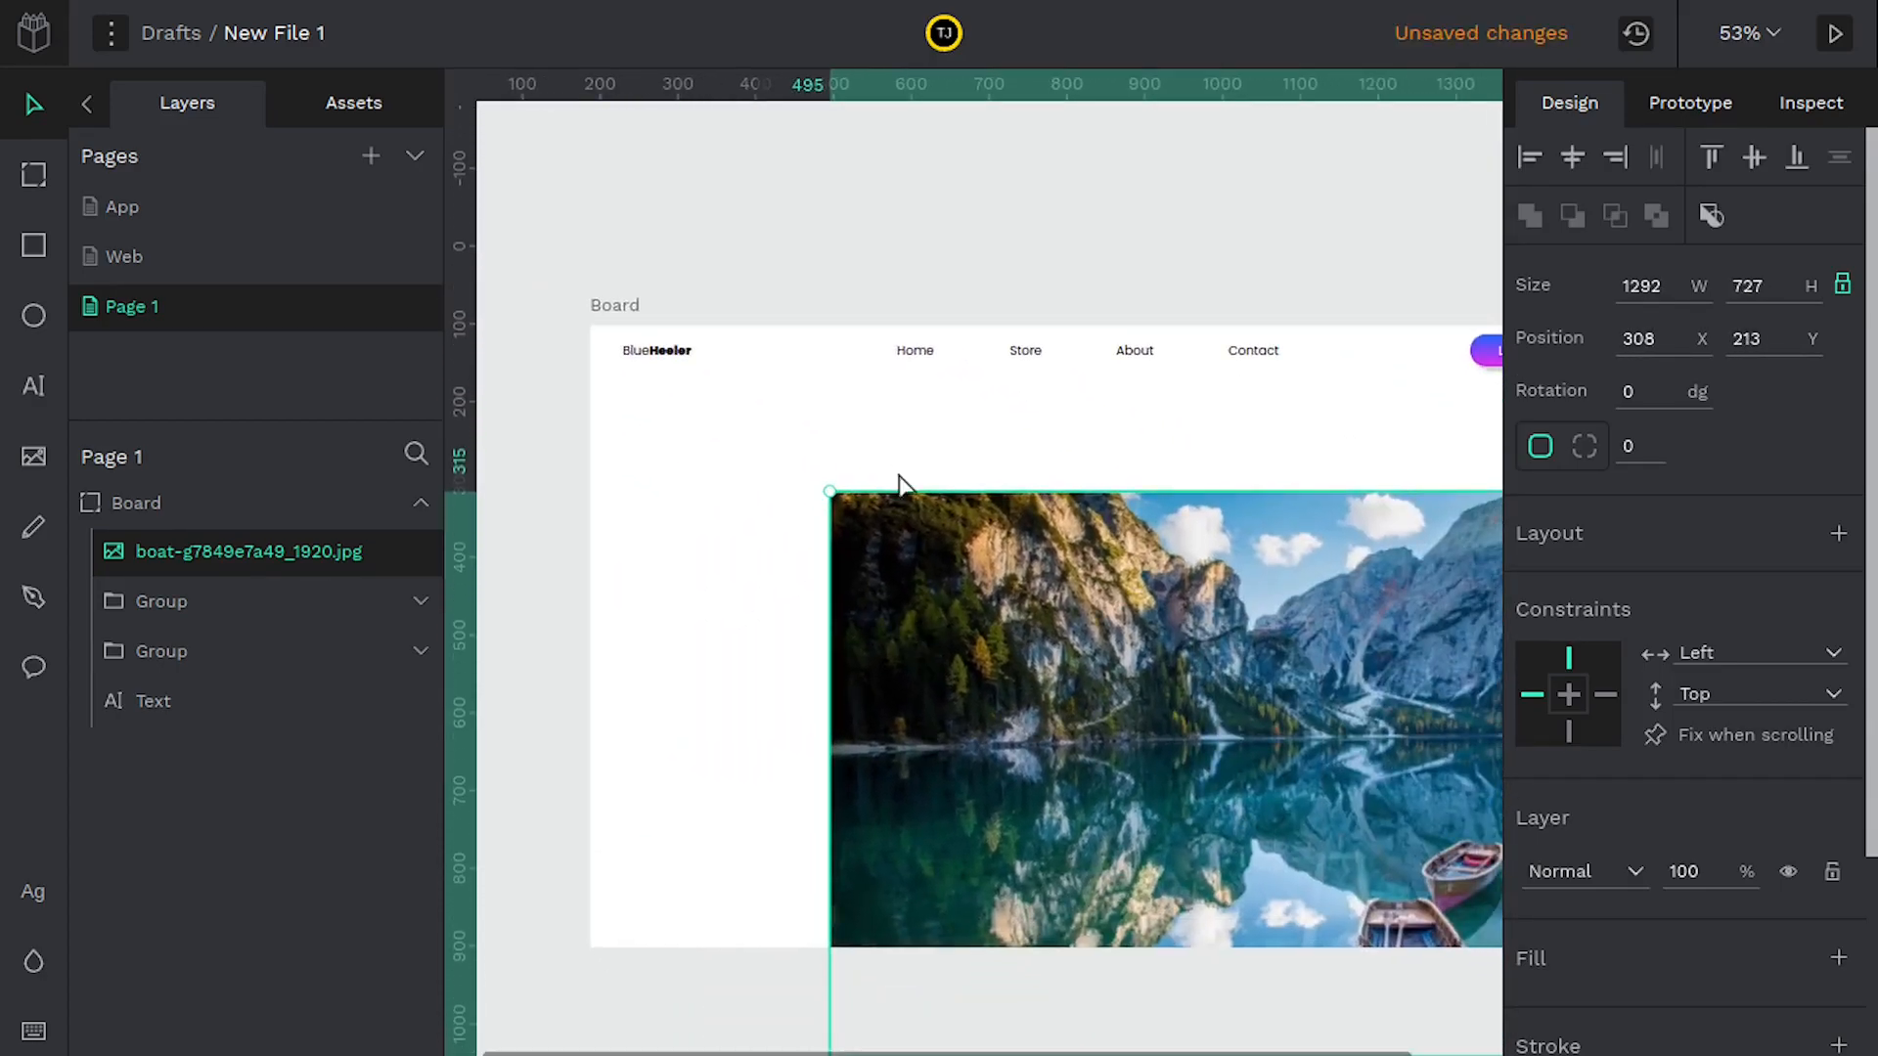
pyautogui.moveTo(824, 489); pyautogui.dragTo(954, 561)
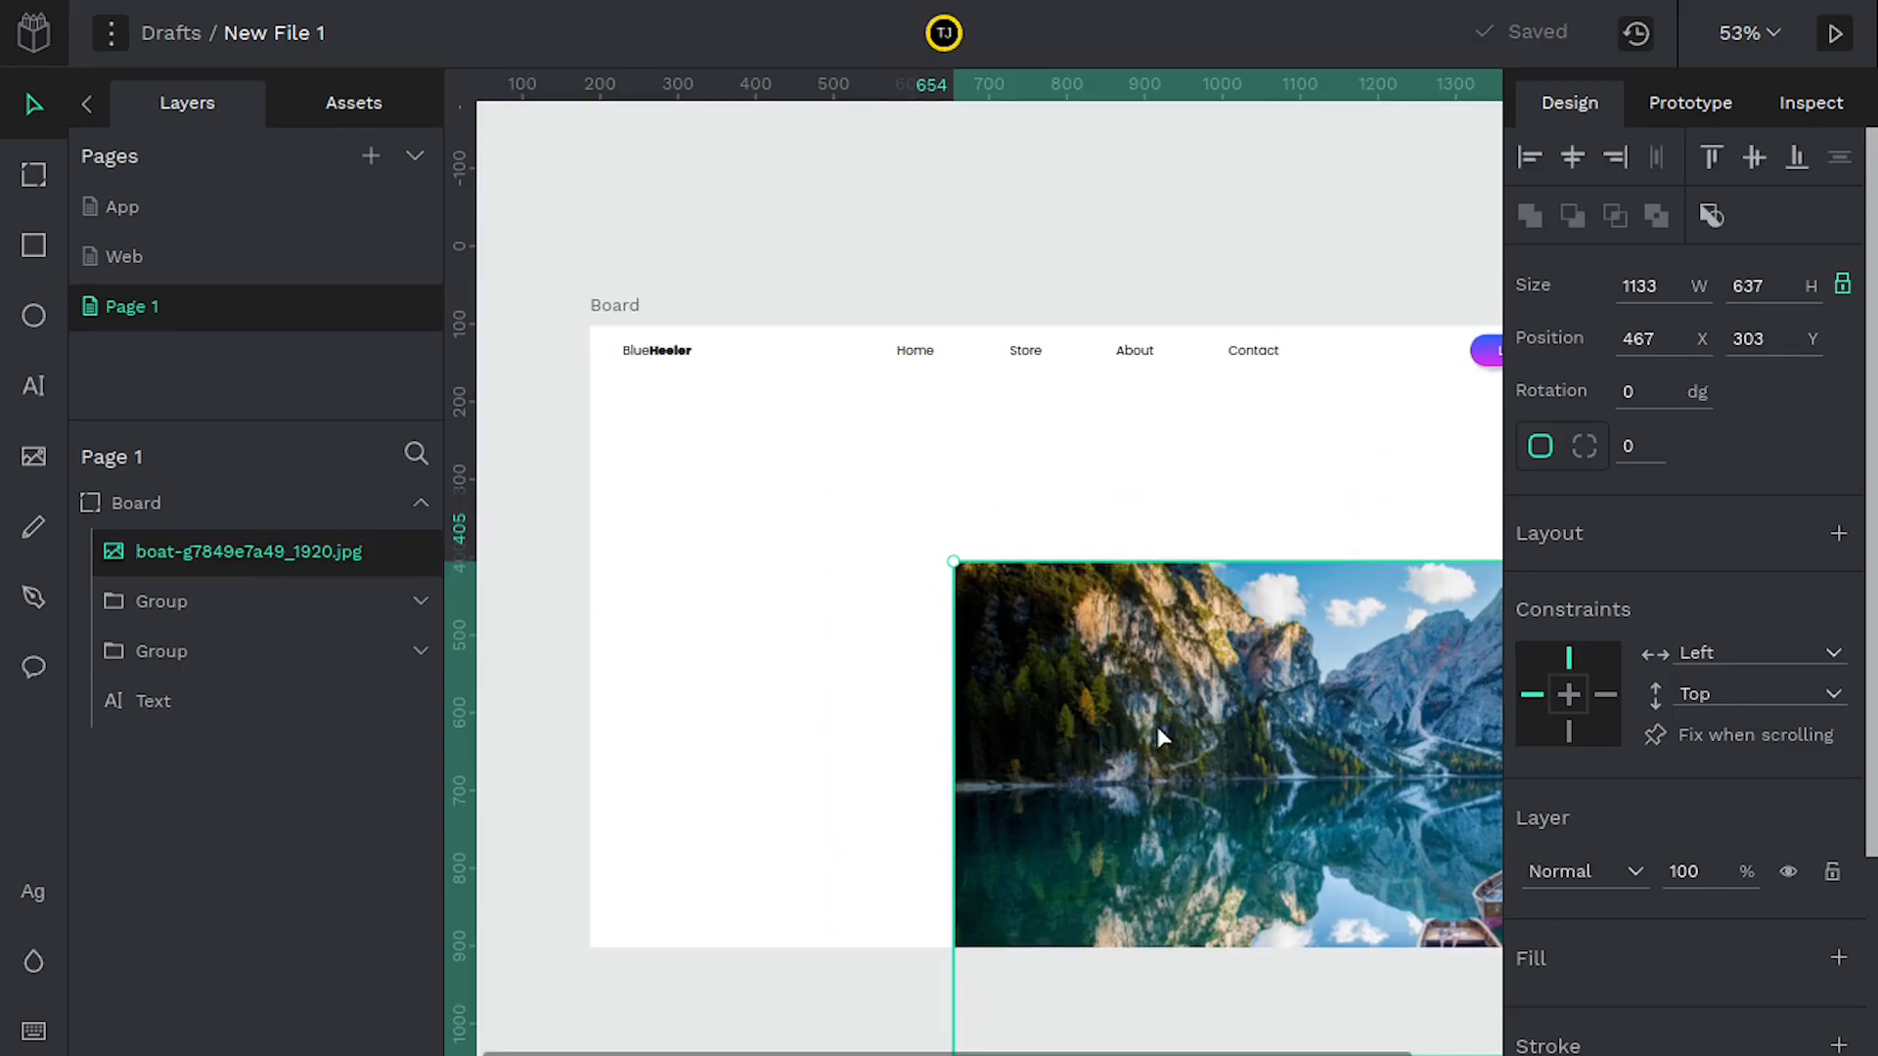
pyautogui.moveTo(1157, 725); pyautogui.dragTo(1142, 545)
pyautogui.moveTo(754, 496); pyautogui.dragTo(860, 570)
pyautogui.moveTo(1101, 719); pyautogui.dragTo(866, 537)
pyautogui.hscroll(3, 1193, 772)
pyautogui.scroll(-1, 1193, 773)
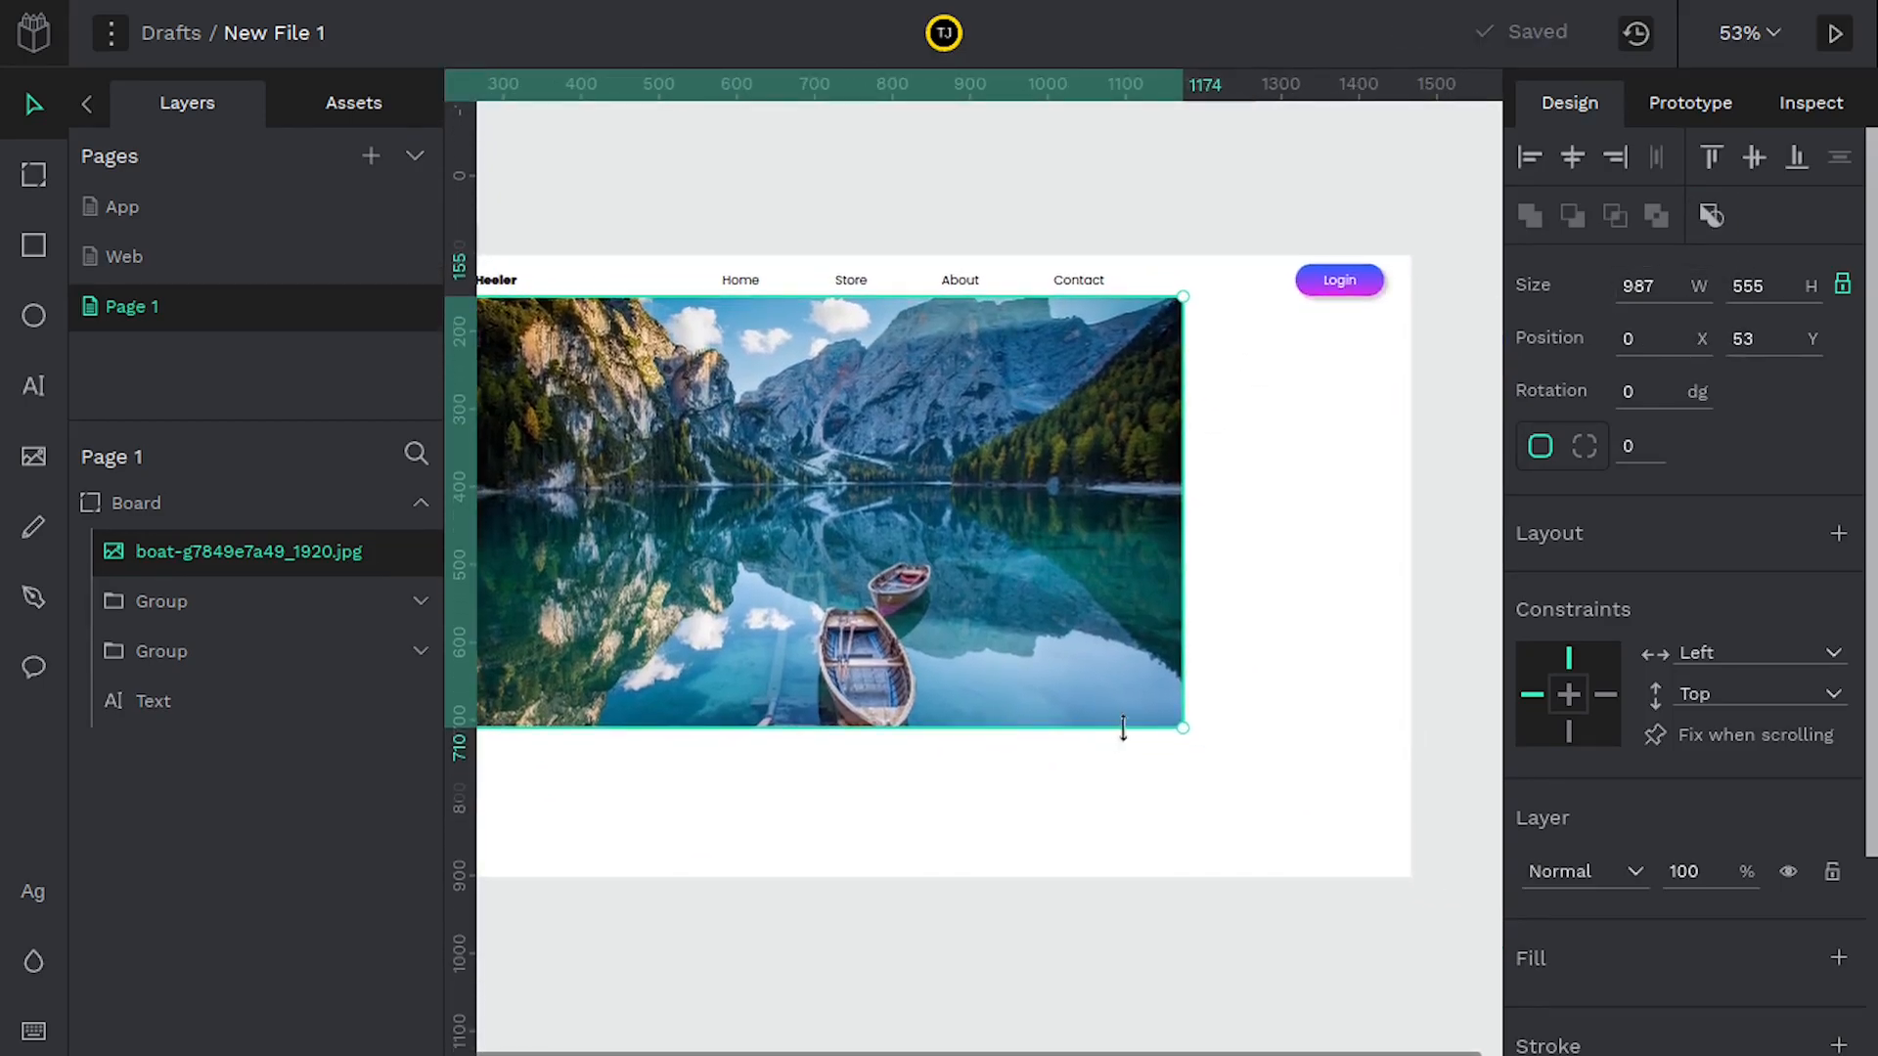
# Enlarge the boat photo to the board's full width, 1280 × 720, and position it at X 0, Y 65 below the header
pyautogui.moveTo(1195, 730); pyautogui.dragTo(1403, 837)
pyautogui.moveTo(952, 561); pyautogui.dragTo(953, 561)
pyautogui.press('Up')
pyautogui.press('Up')
pyautogui.press('Up')
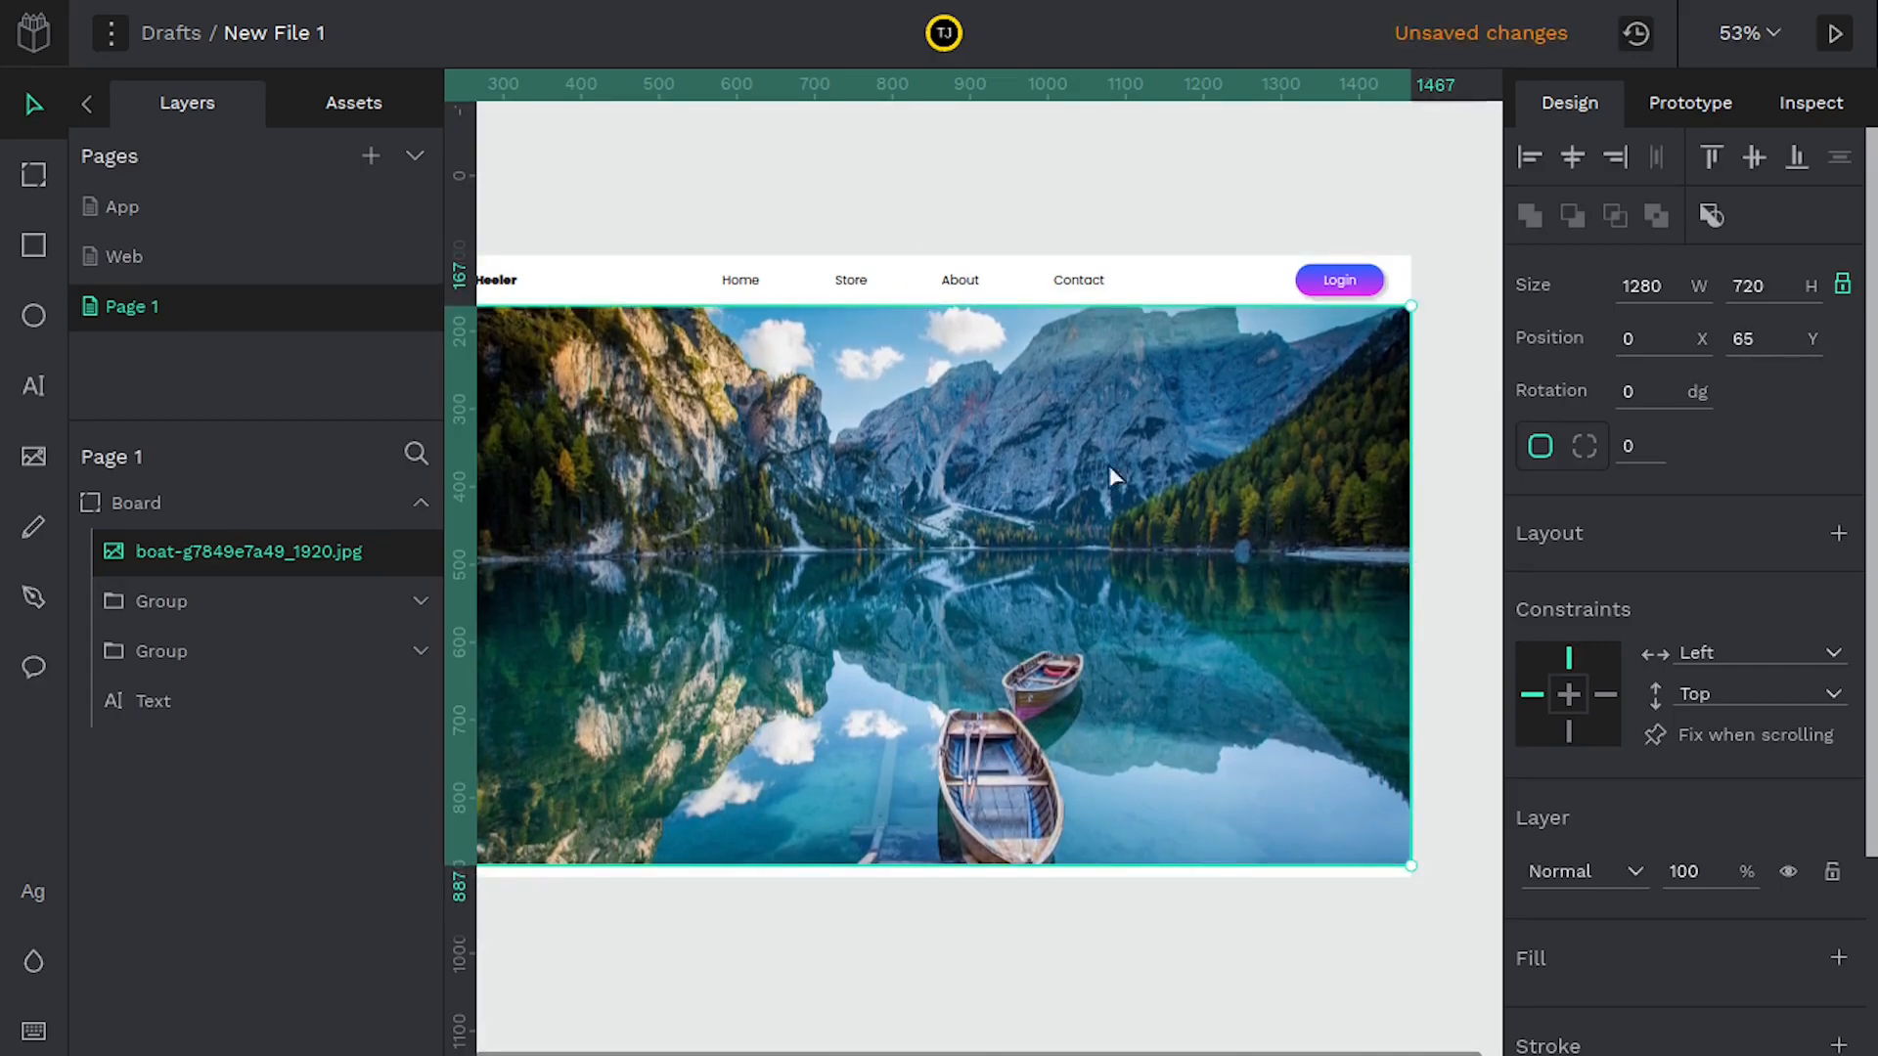
pyautogui.hscroll(-3, 1017, 606)
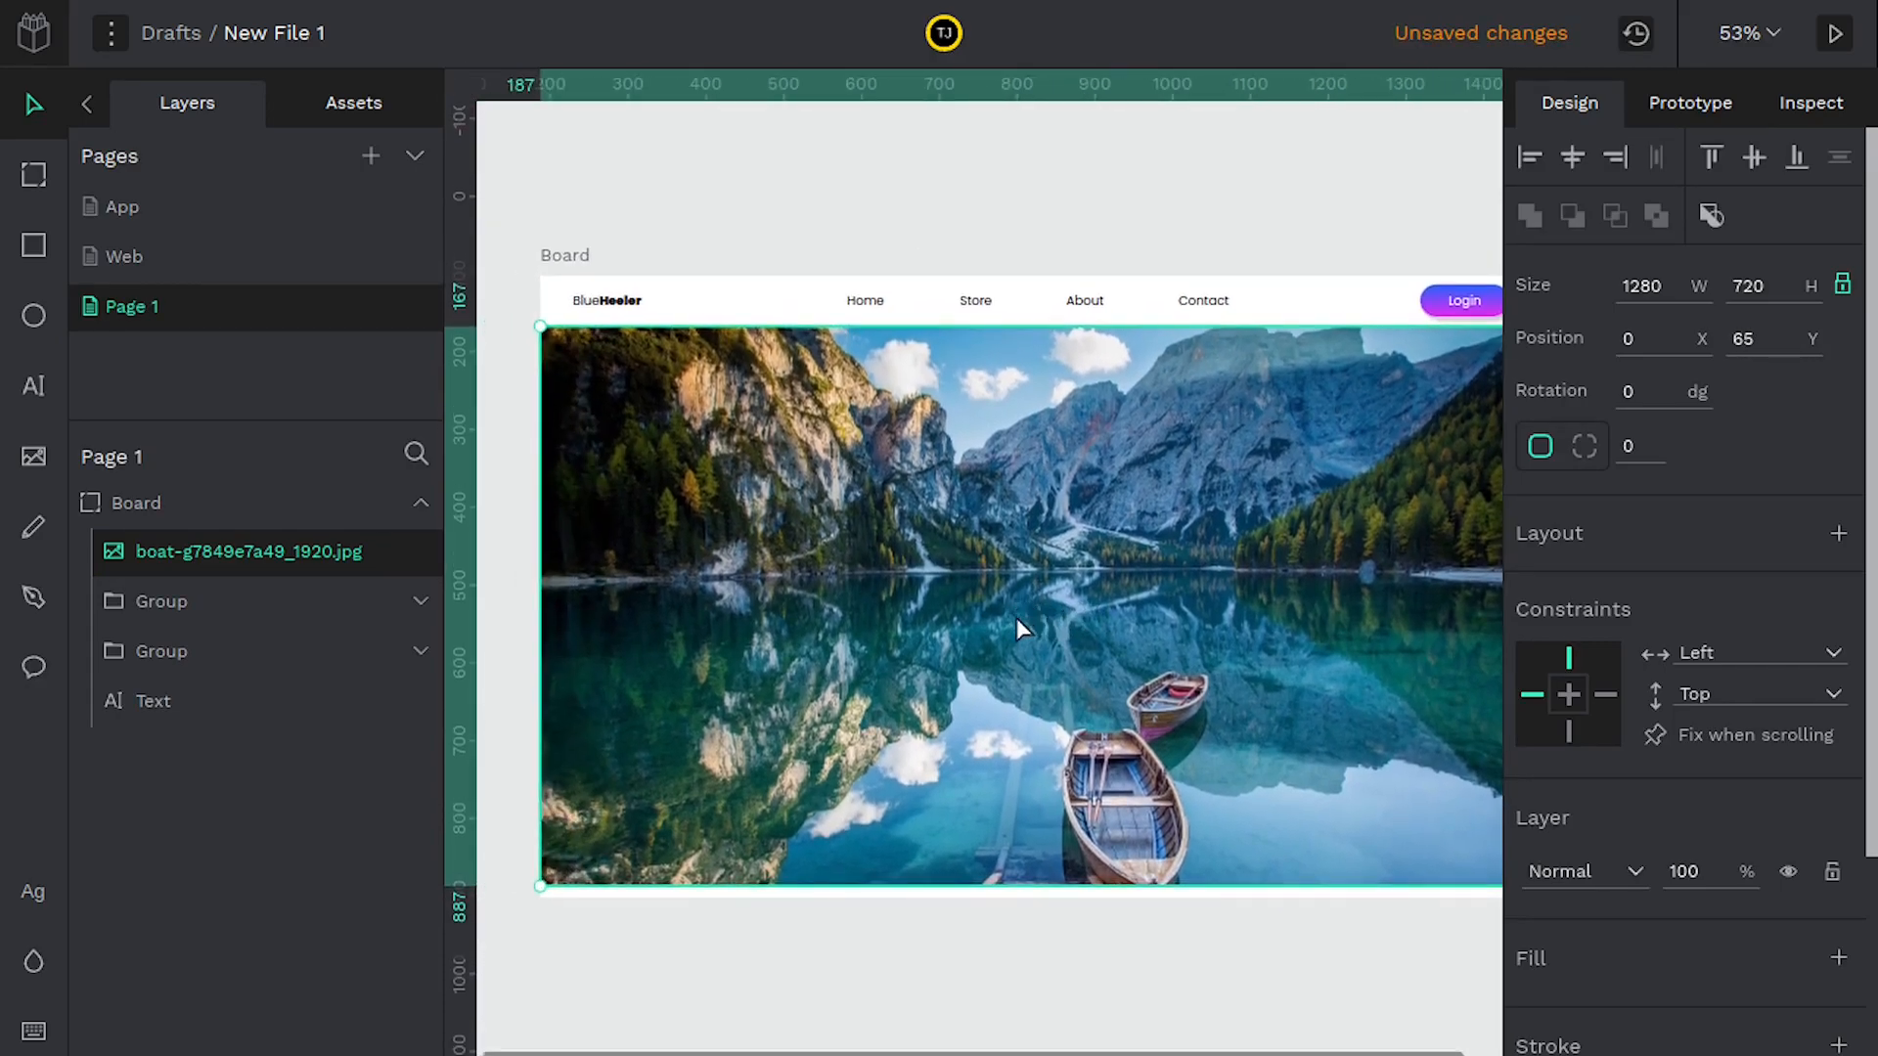
pyautogui.click(734, 252)
# Add the text "Welcome" over the dark trees in the left part of the boat photo
pyautogui.hscroll(2, 896, 582)
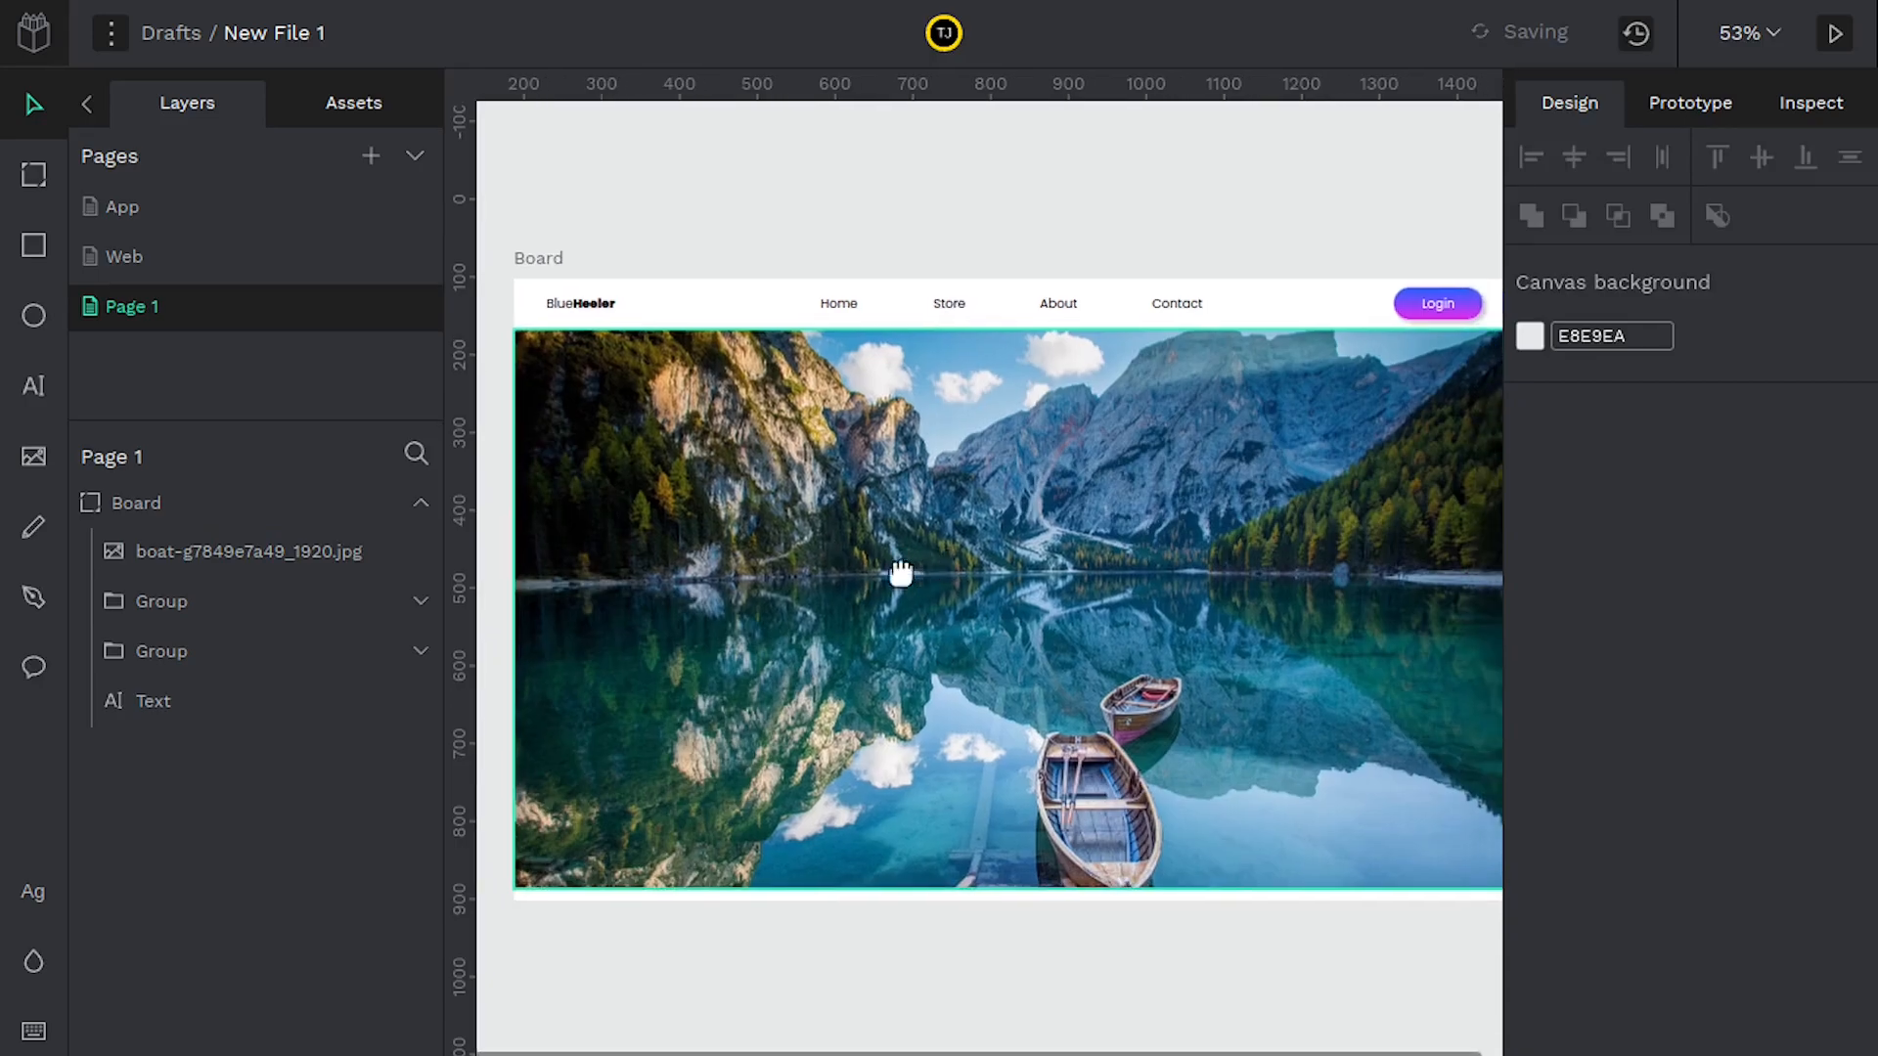
pyautogui.scroll(-1, 951, 557)
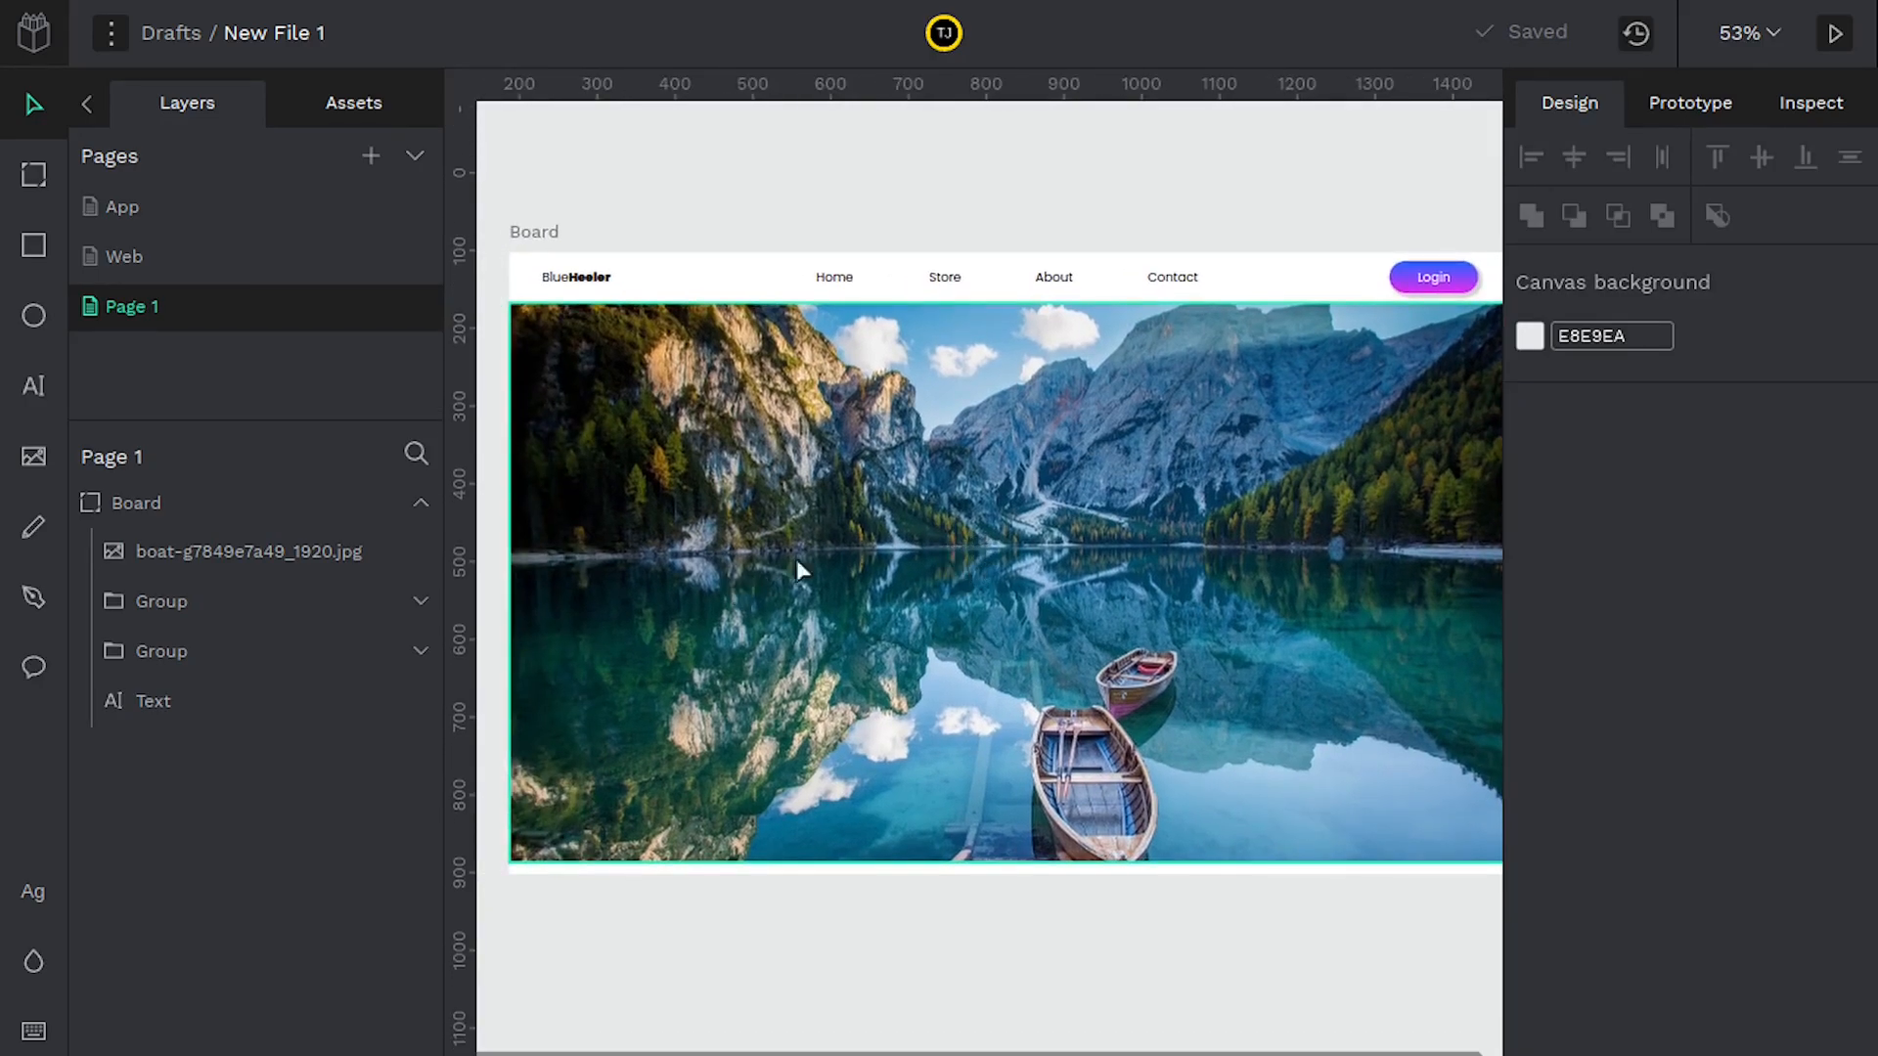
pyautogui.hscroll(2, 978, 519)
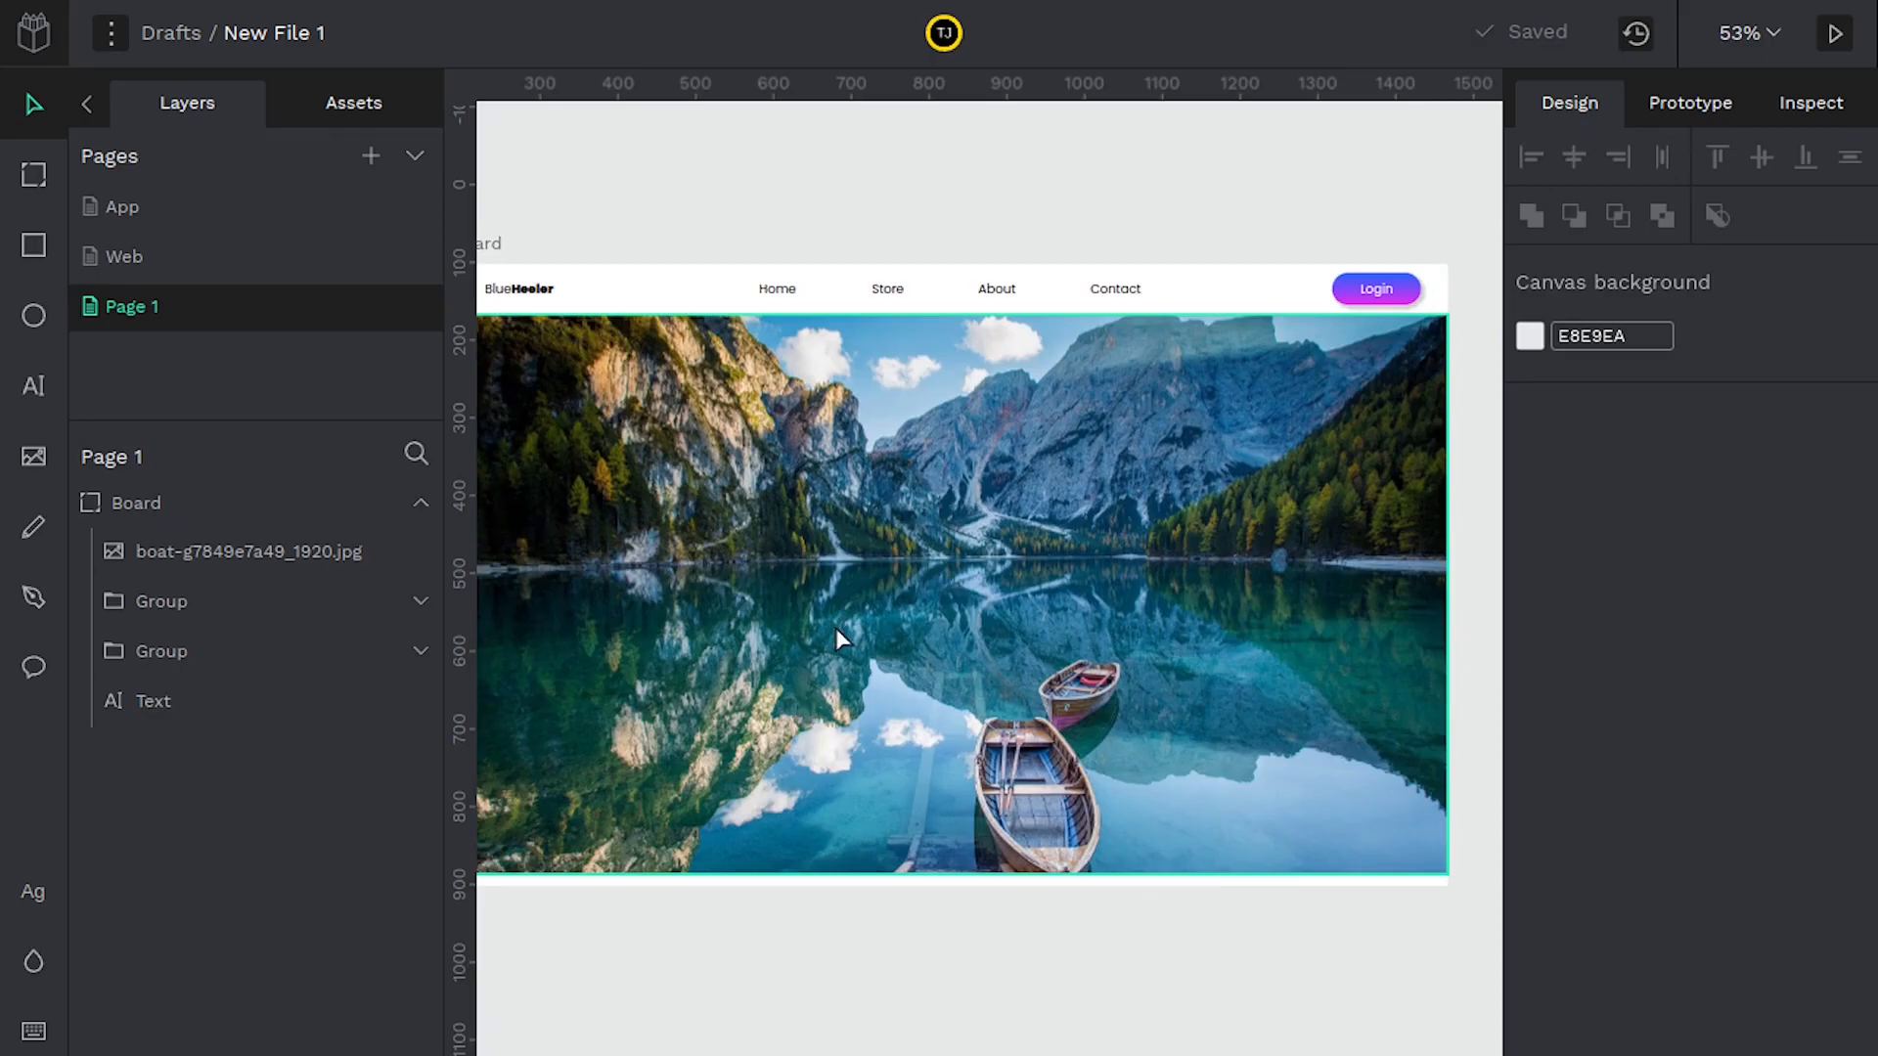
pyautogui.click(33, 389)
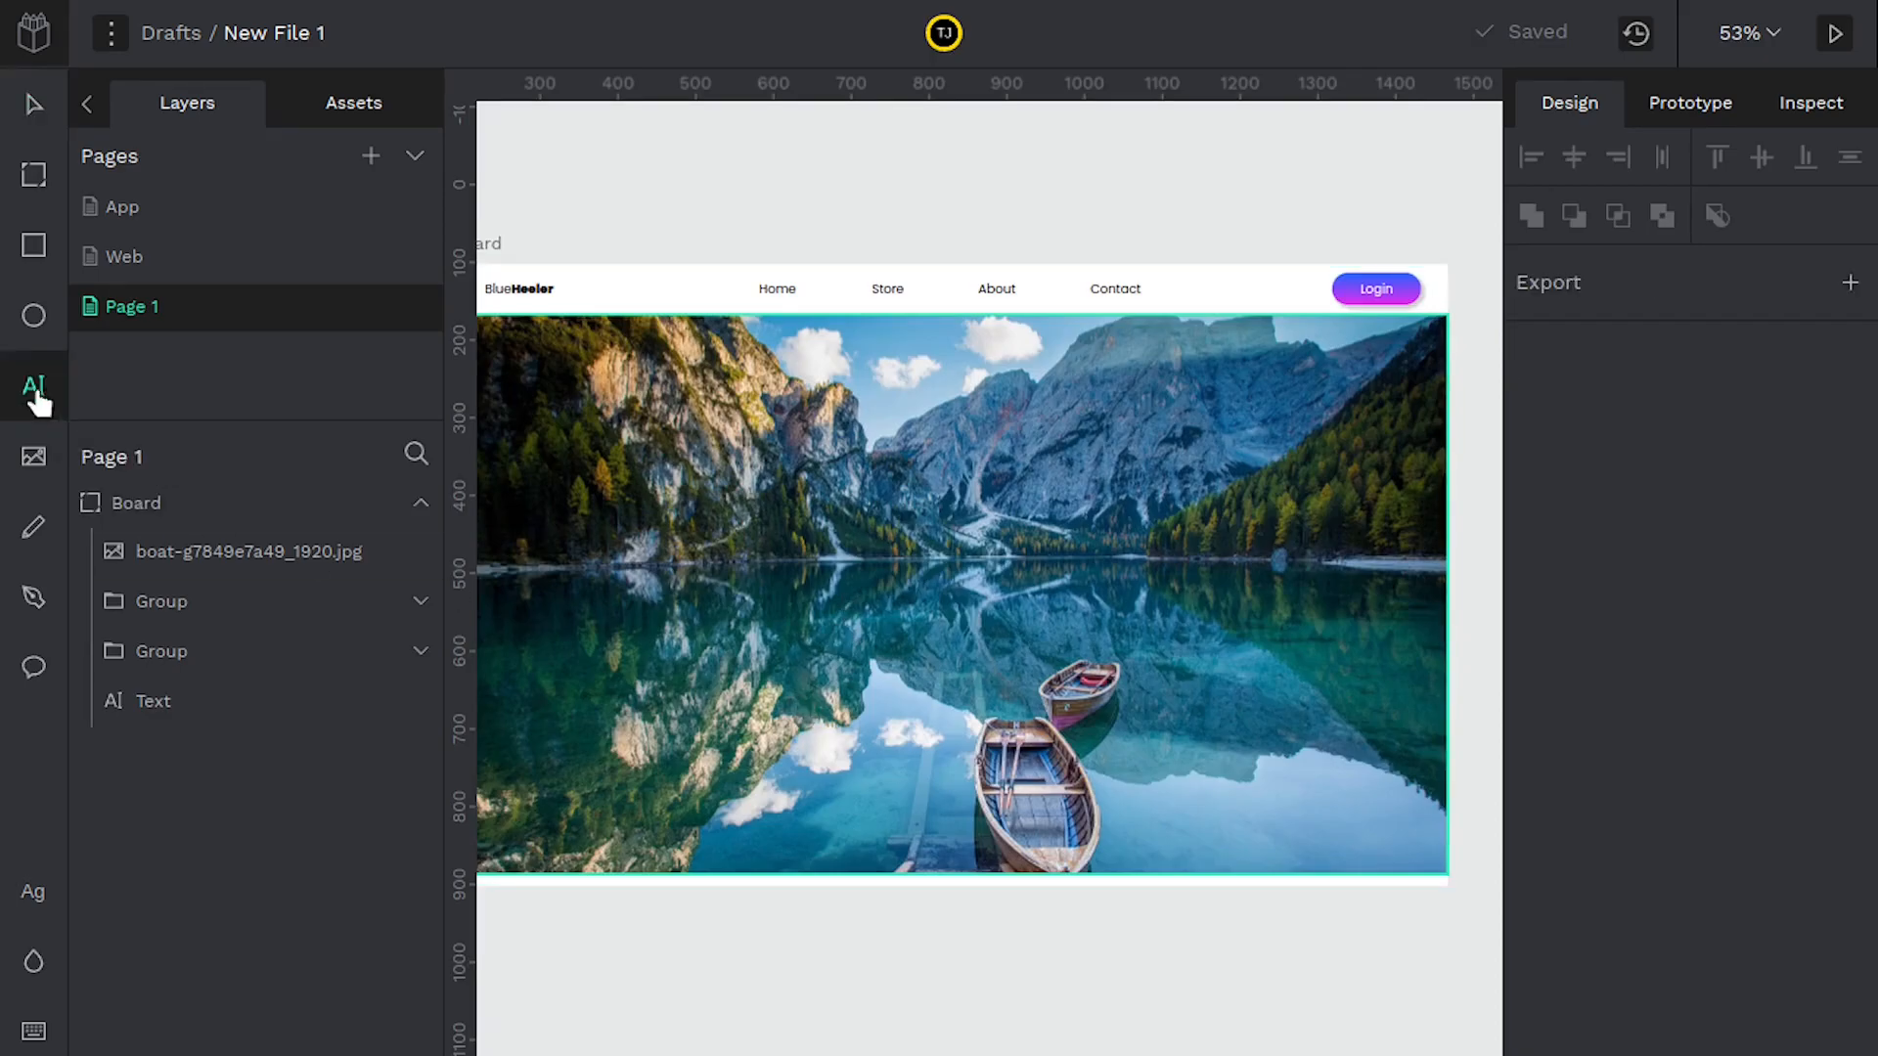
pyautogui.click(607, 502)
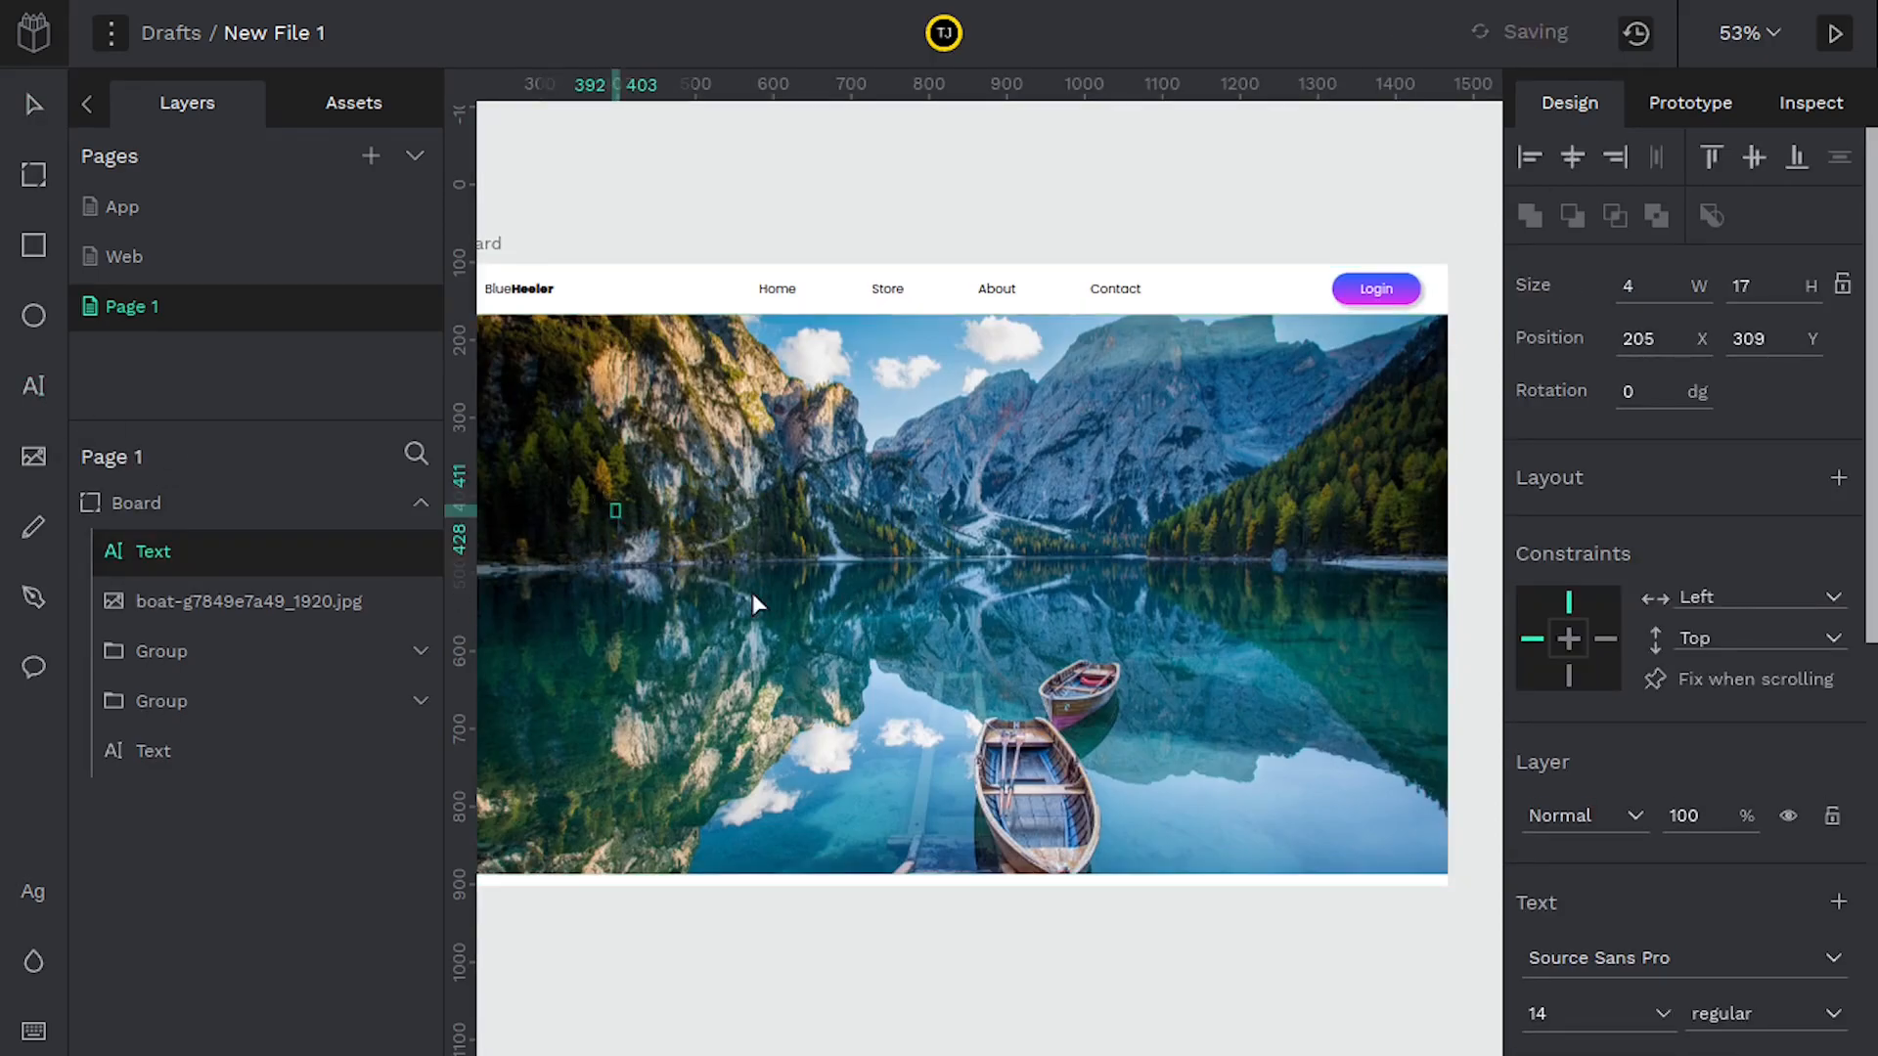
pyautogui.write('Expl')
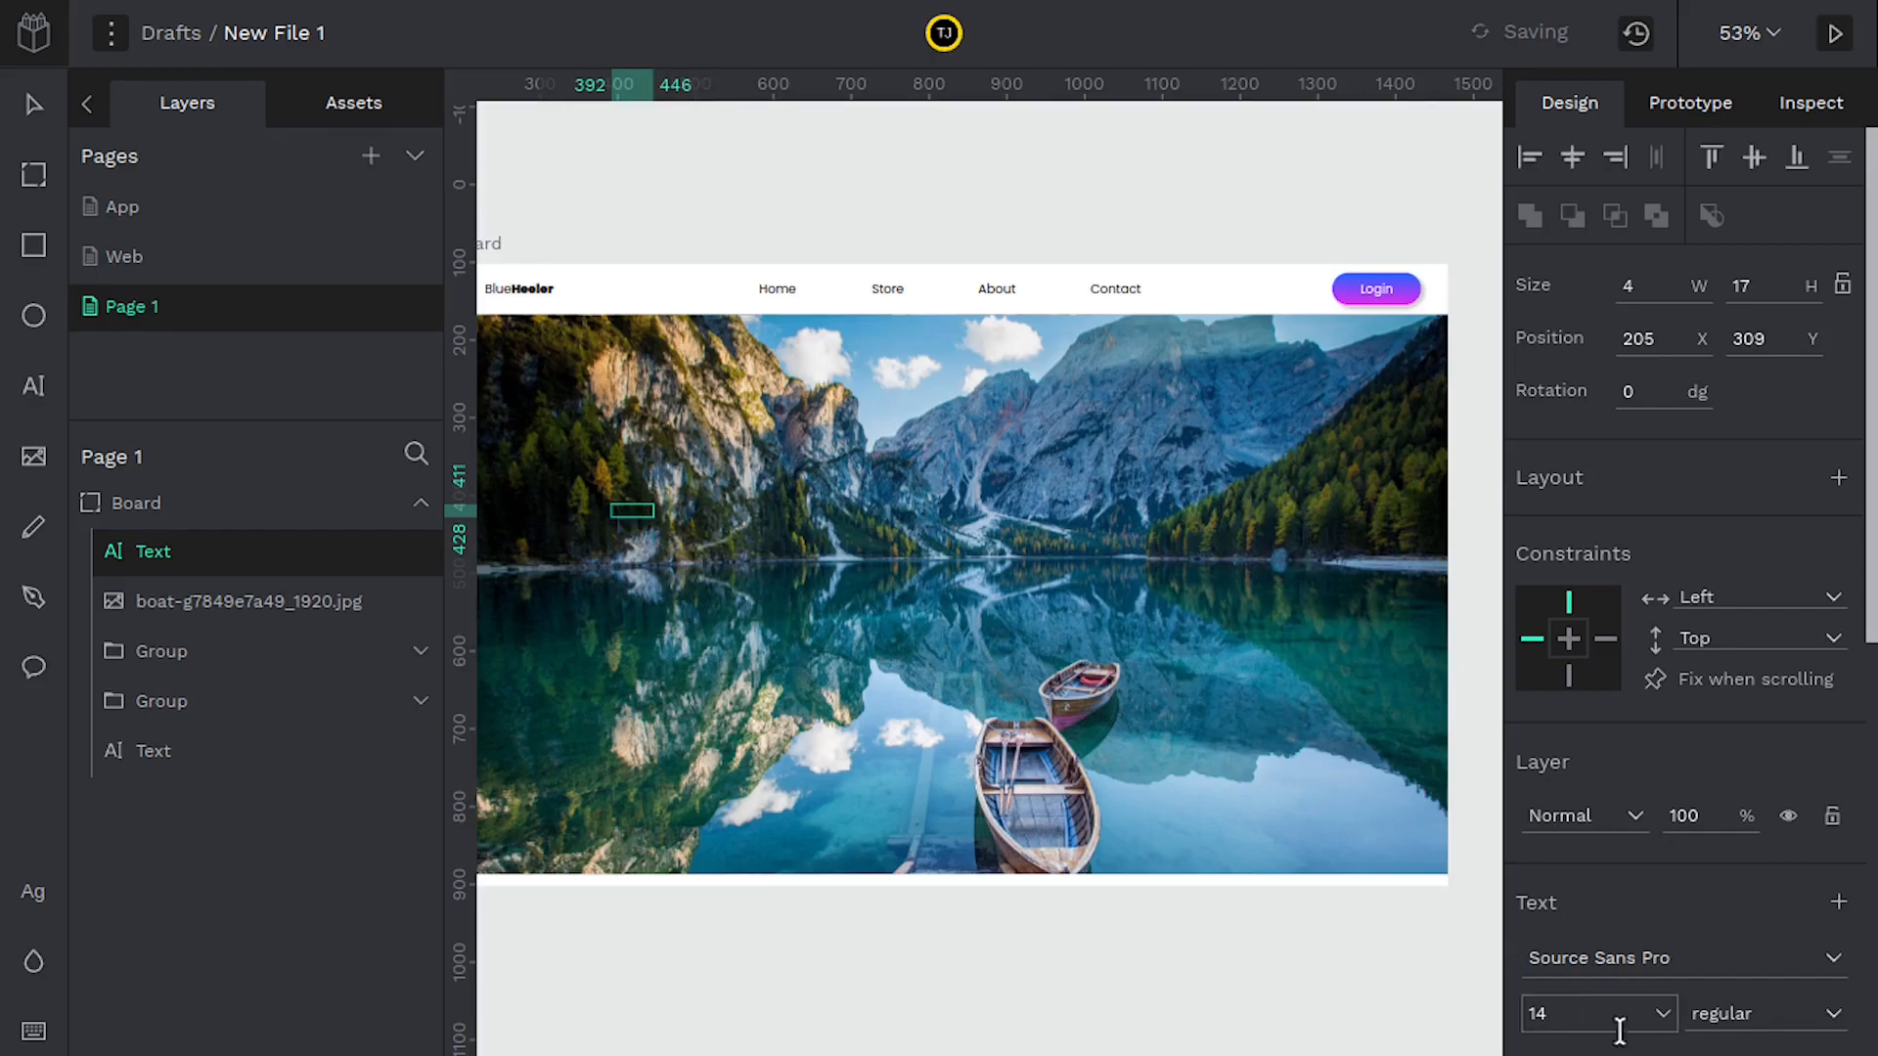
# Set the Welcome text's fill colour to white, ffffff
pyautogui.scroll(-5, 1626, 955)
pyautogui.click(1530, 929)
pyautogui.click(1616, 895)
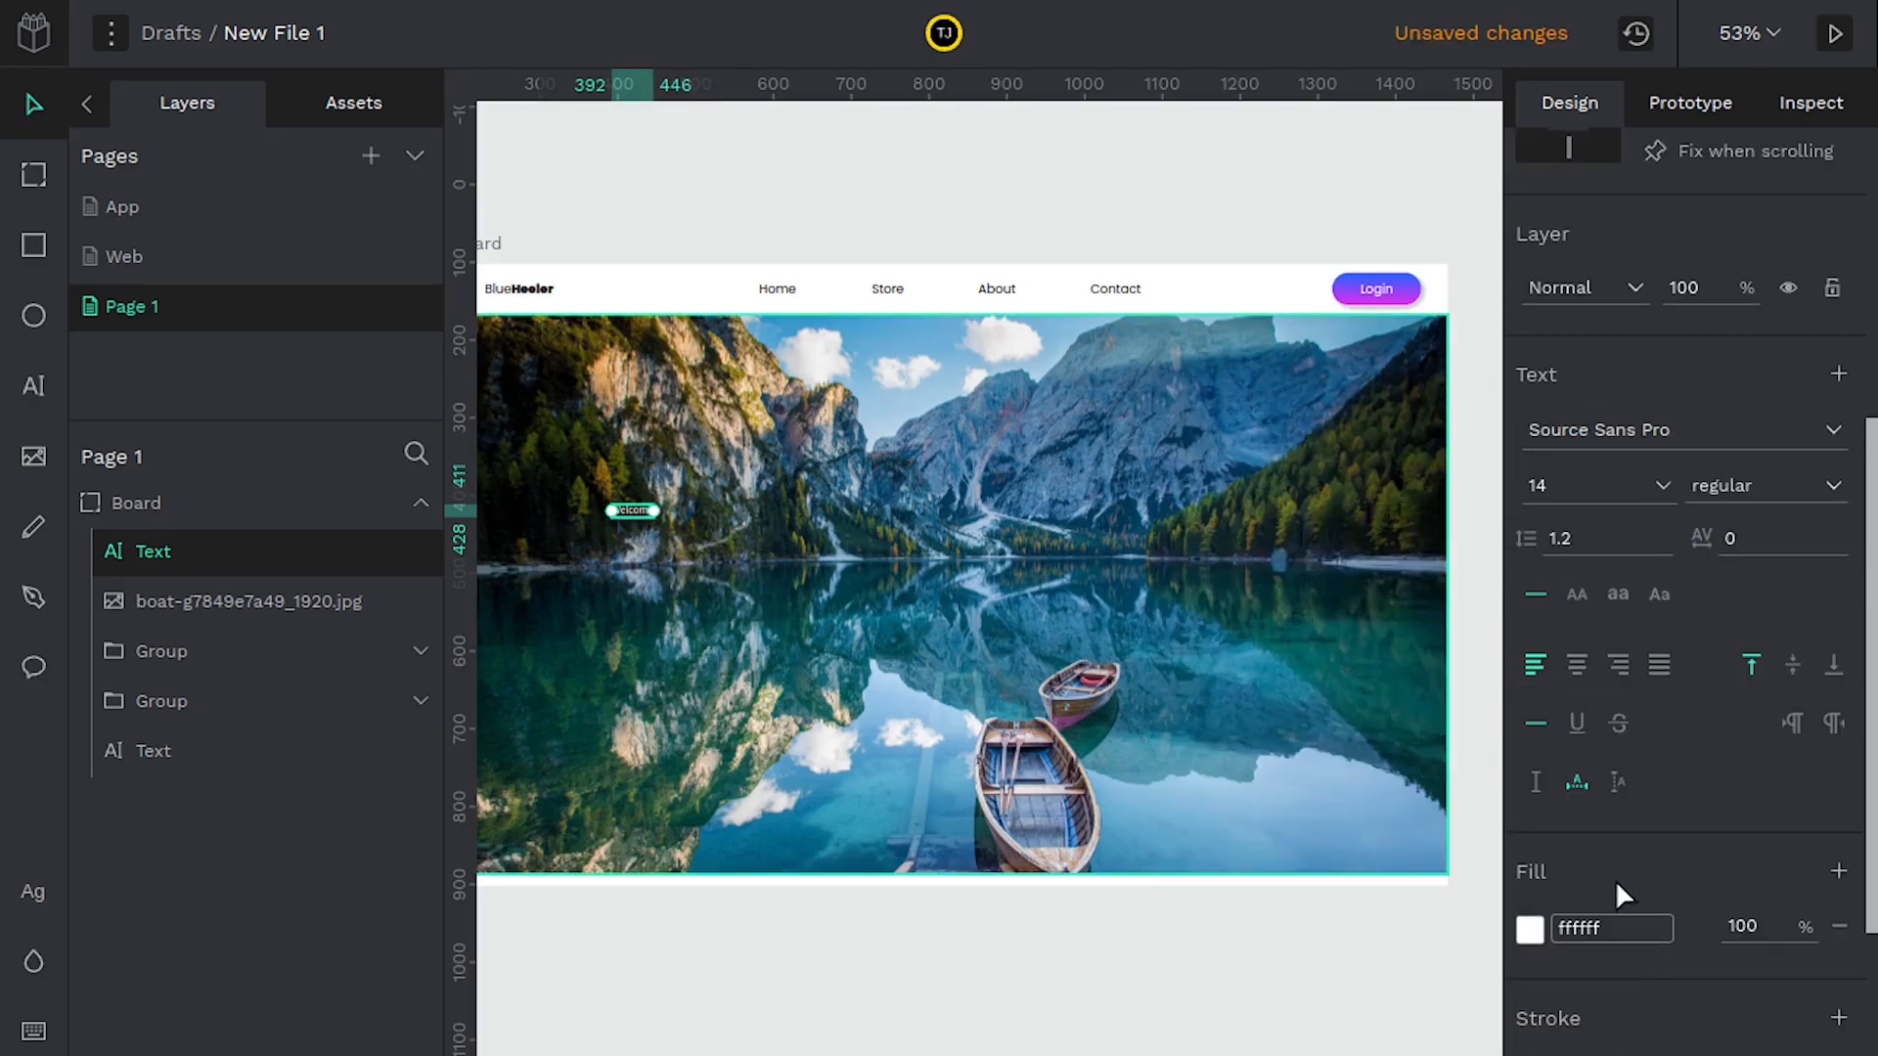
pyautogui.scroll(-3, 1615, 878)
# Increase the Welcome text's font size to 72
pyautogui.scroll(6, 1623, 673)
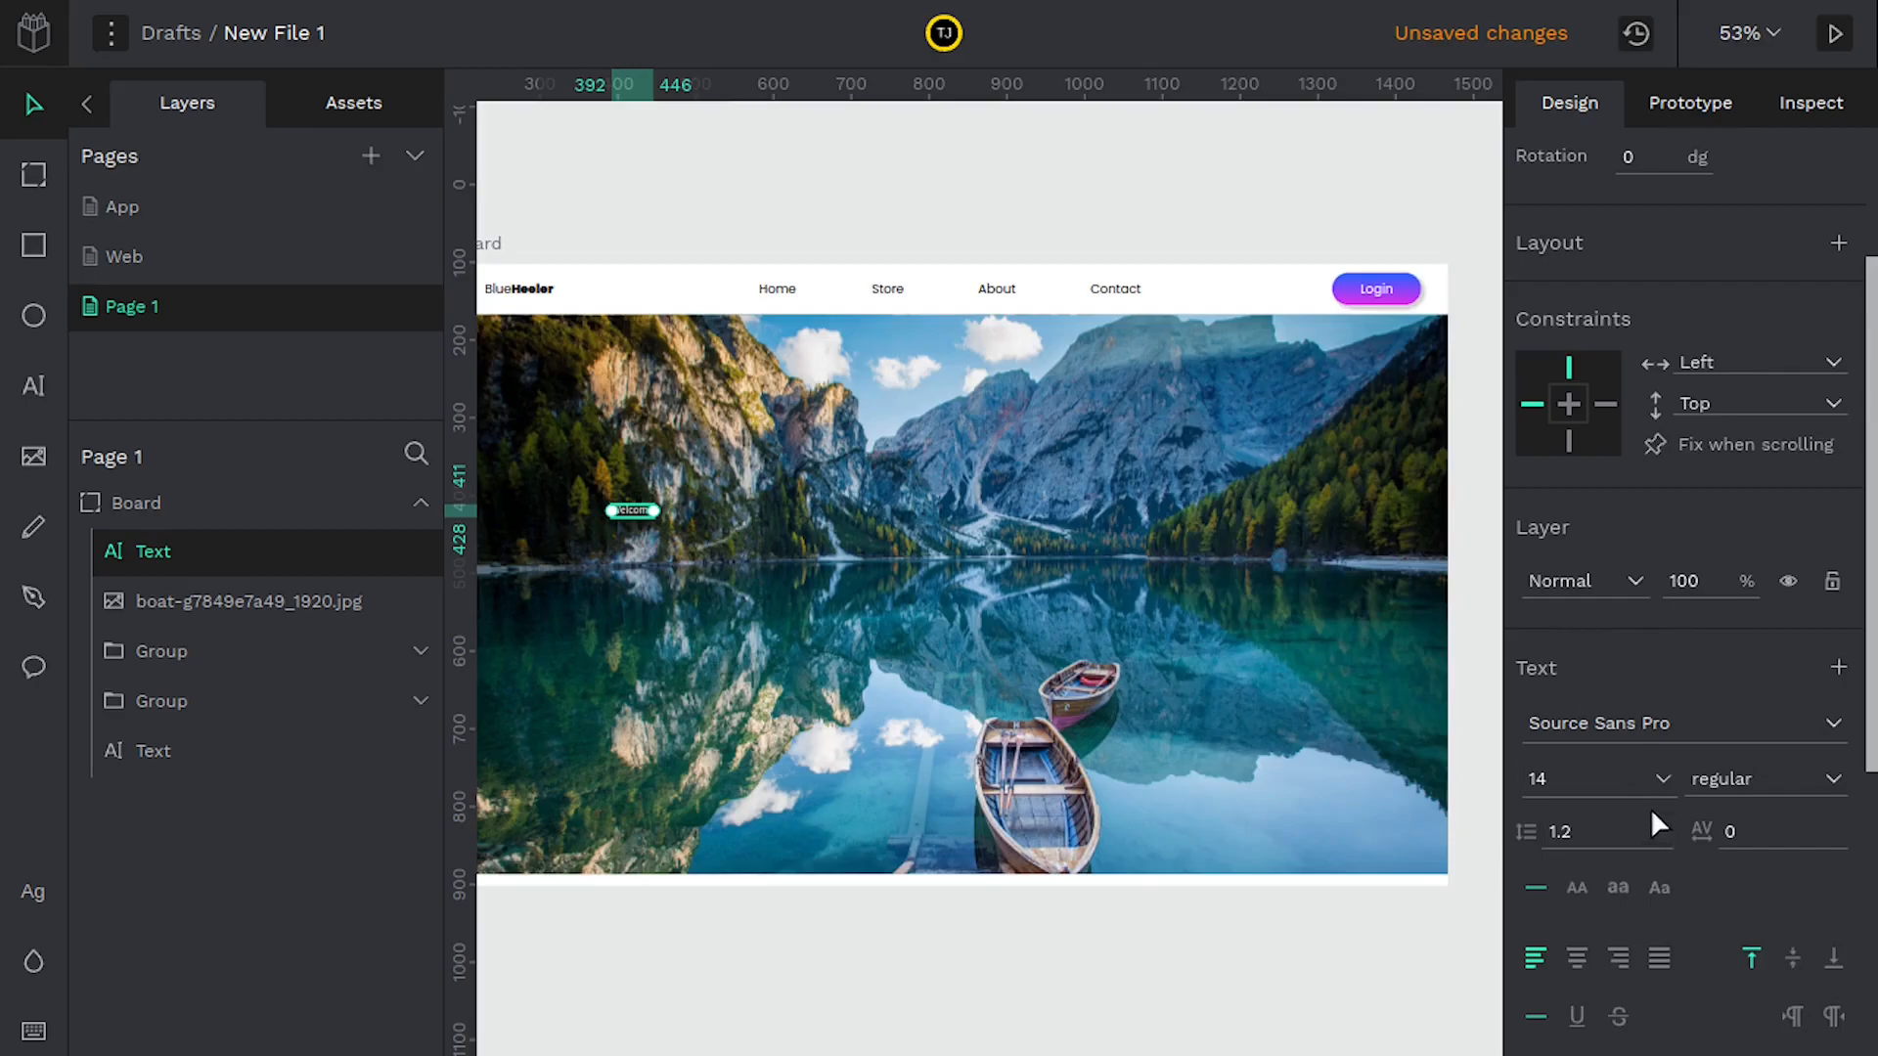
pyautogui.click(1658, 780)
pyautogui.scroll(-2, 1623, 714)
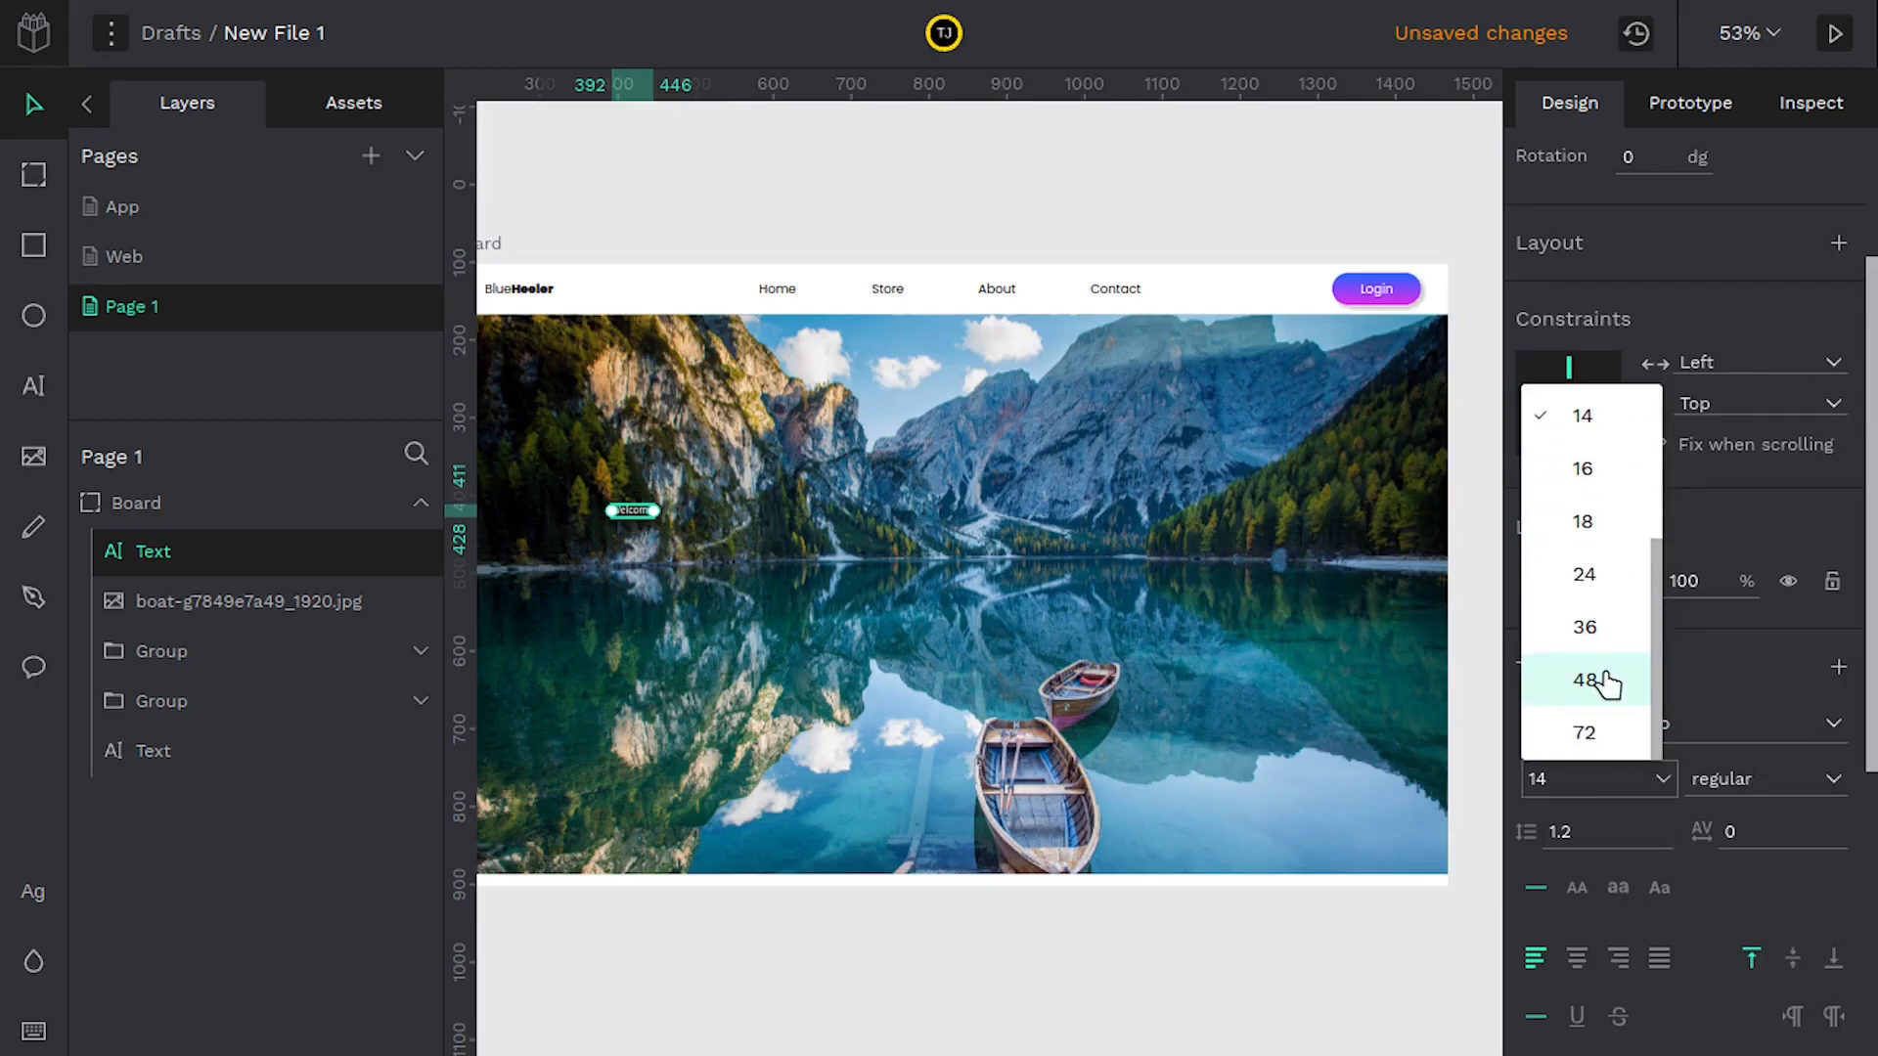
pyautogui.click(1605, 675)
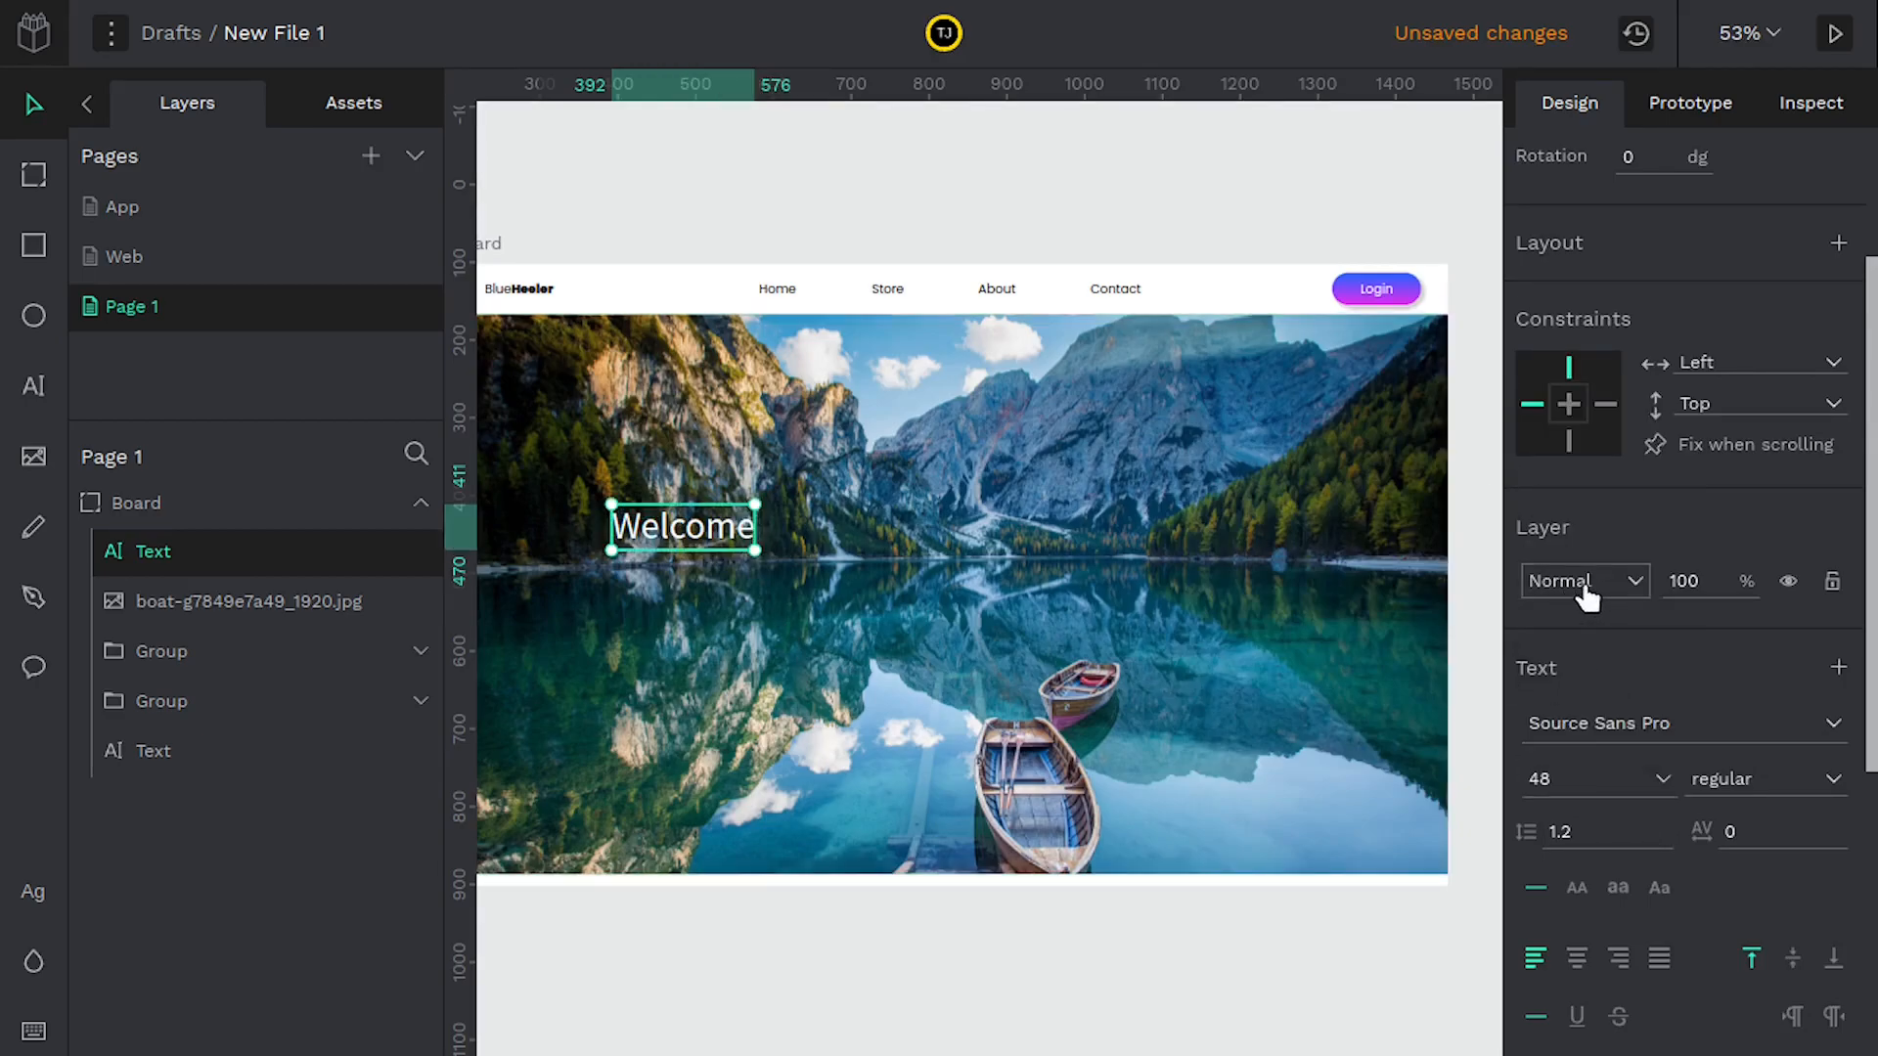
pyautogui.click(1663, 776)
pyautogui.scroll(-1, 1629, 744)
pyautogui.click(1623, 731)
pyautogui.click(909, 611)
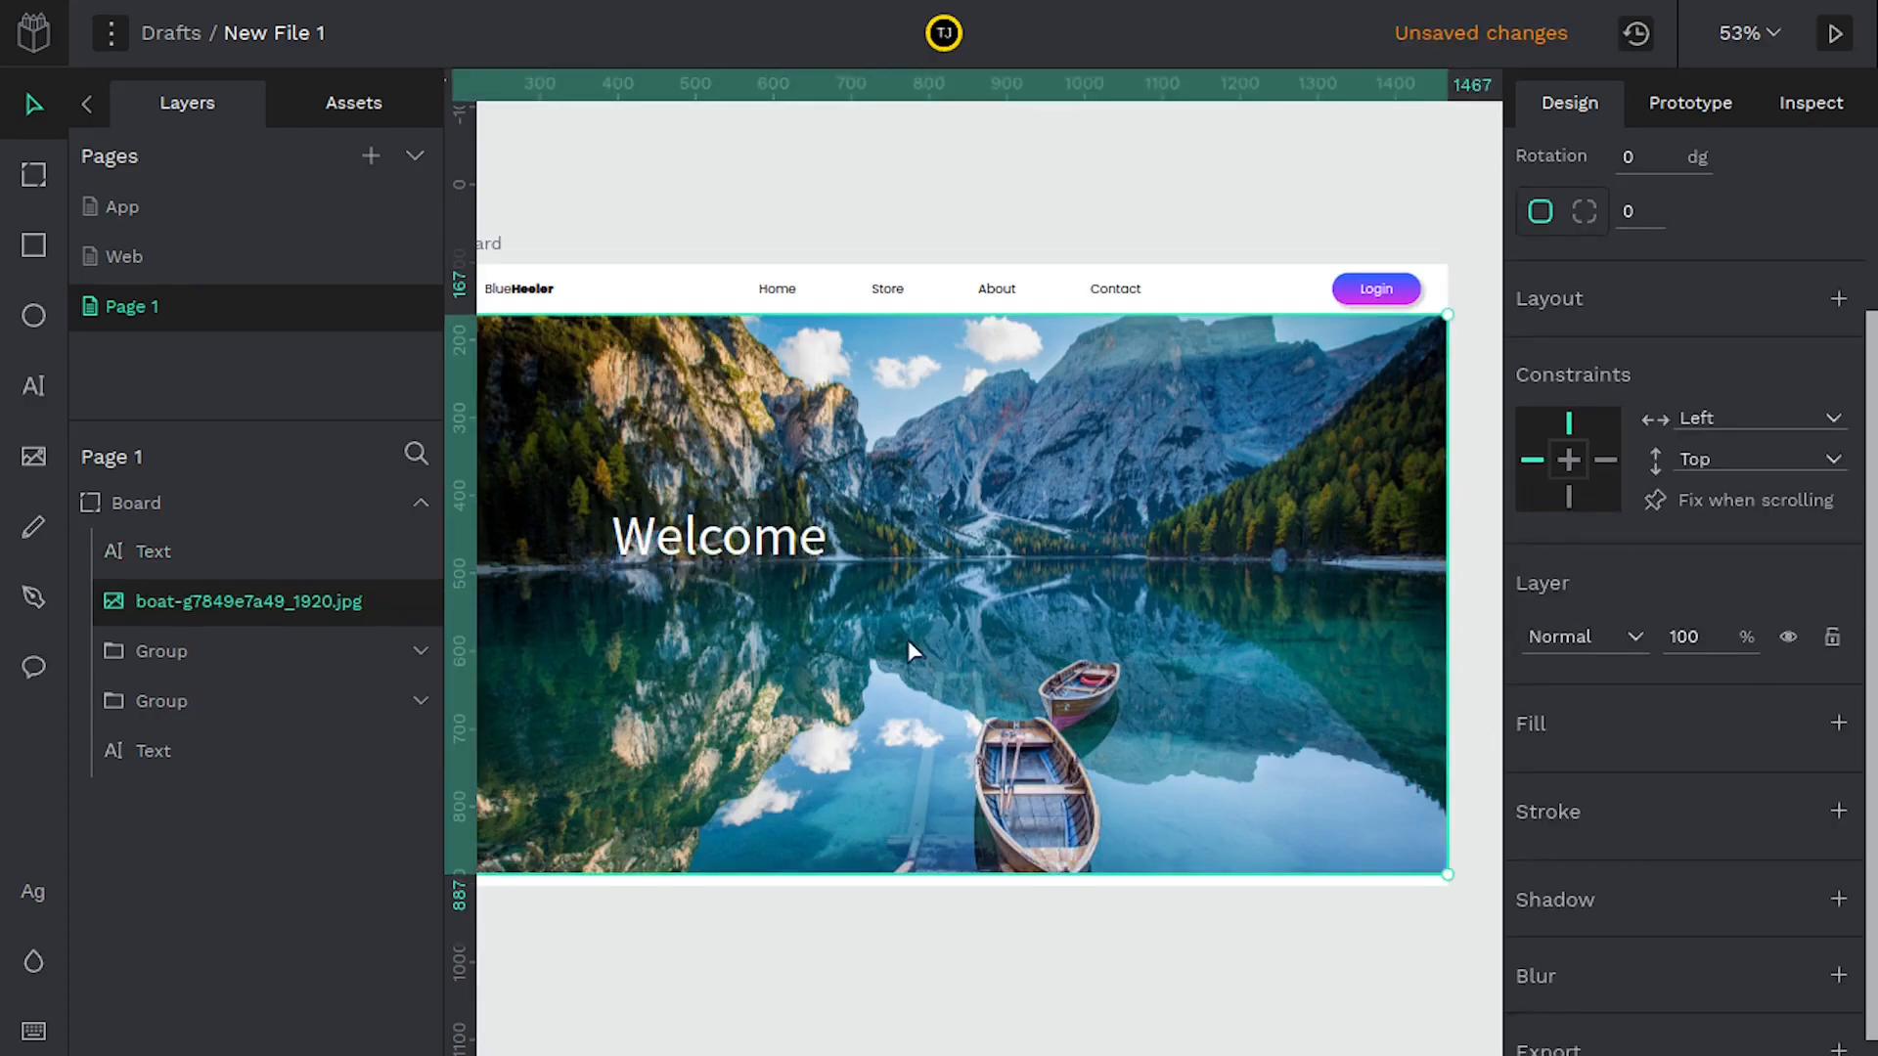
# Move the Welcome text slightly up and to the left on the boat photo
pyautogui.click(710, 546)
pyautogui.moveTo(708, 547); pyautogui.dragTo(702, 508)
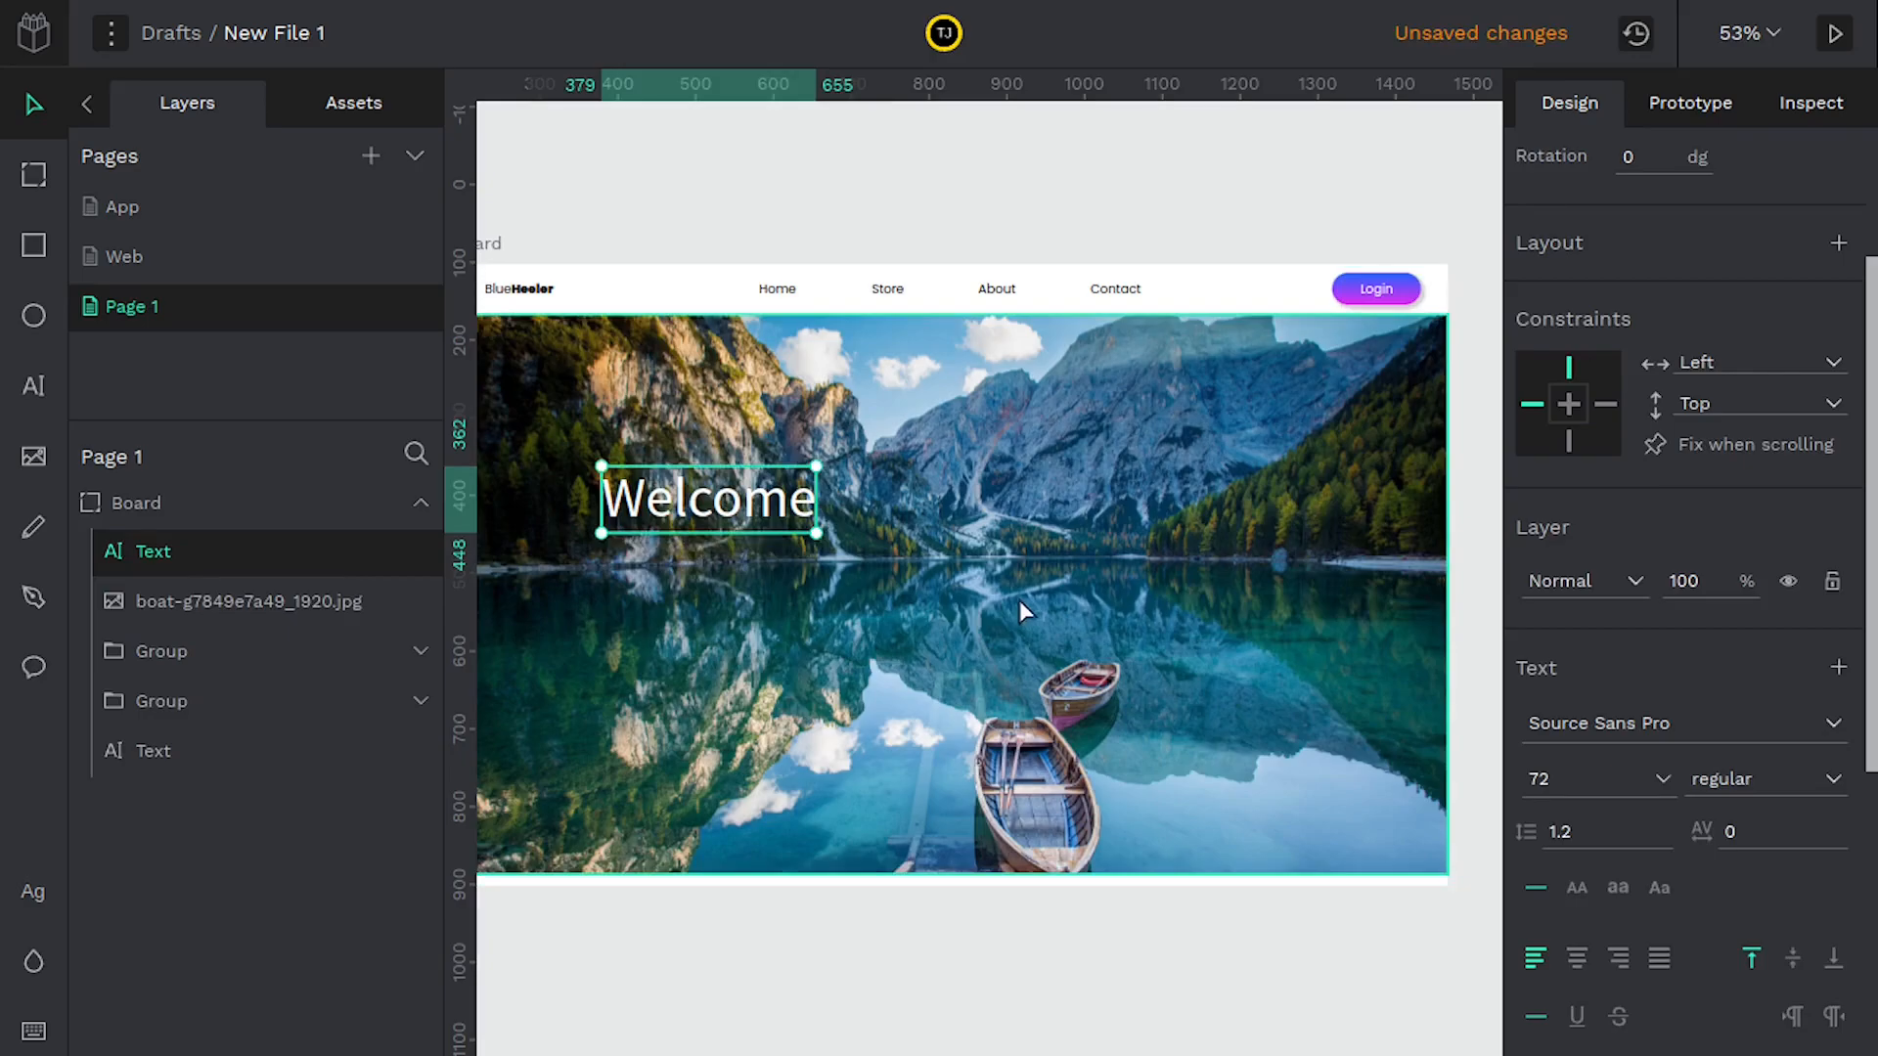
pyautogui.click(827, 734)
pyautogui.hscroll(-2, 956, 651)
pyautogui.moveTo(957, 650); pyautogui.dragTo(919, 644)
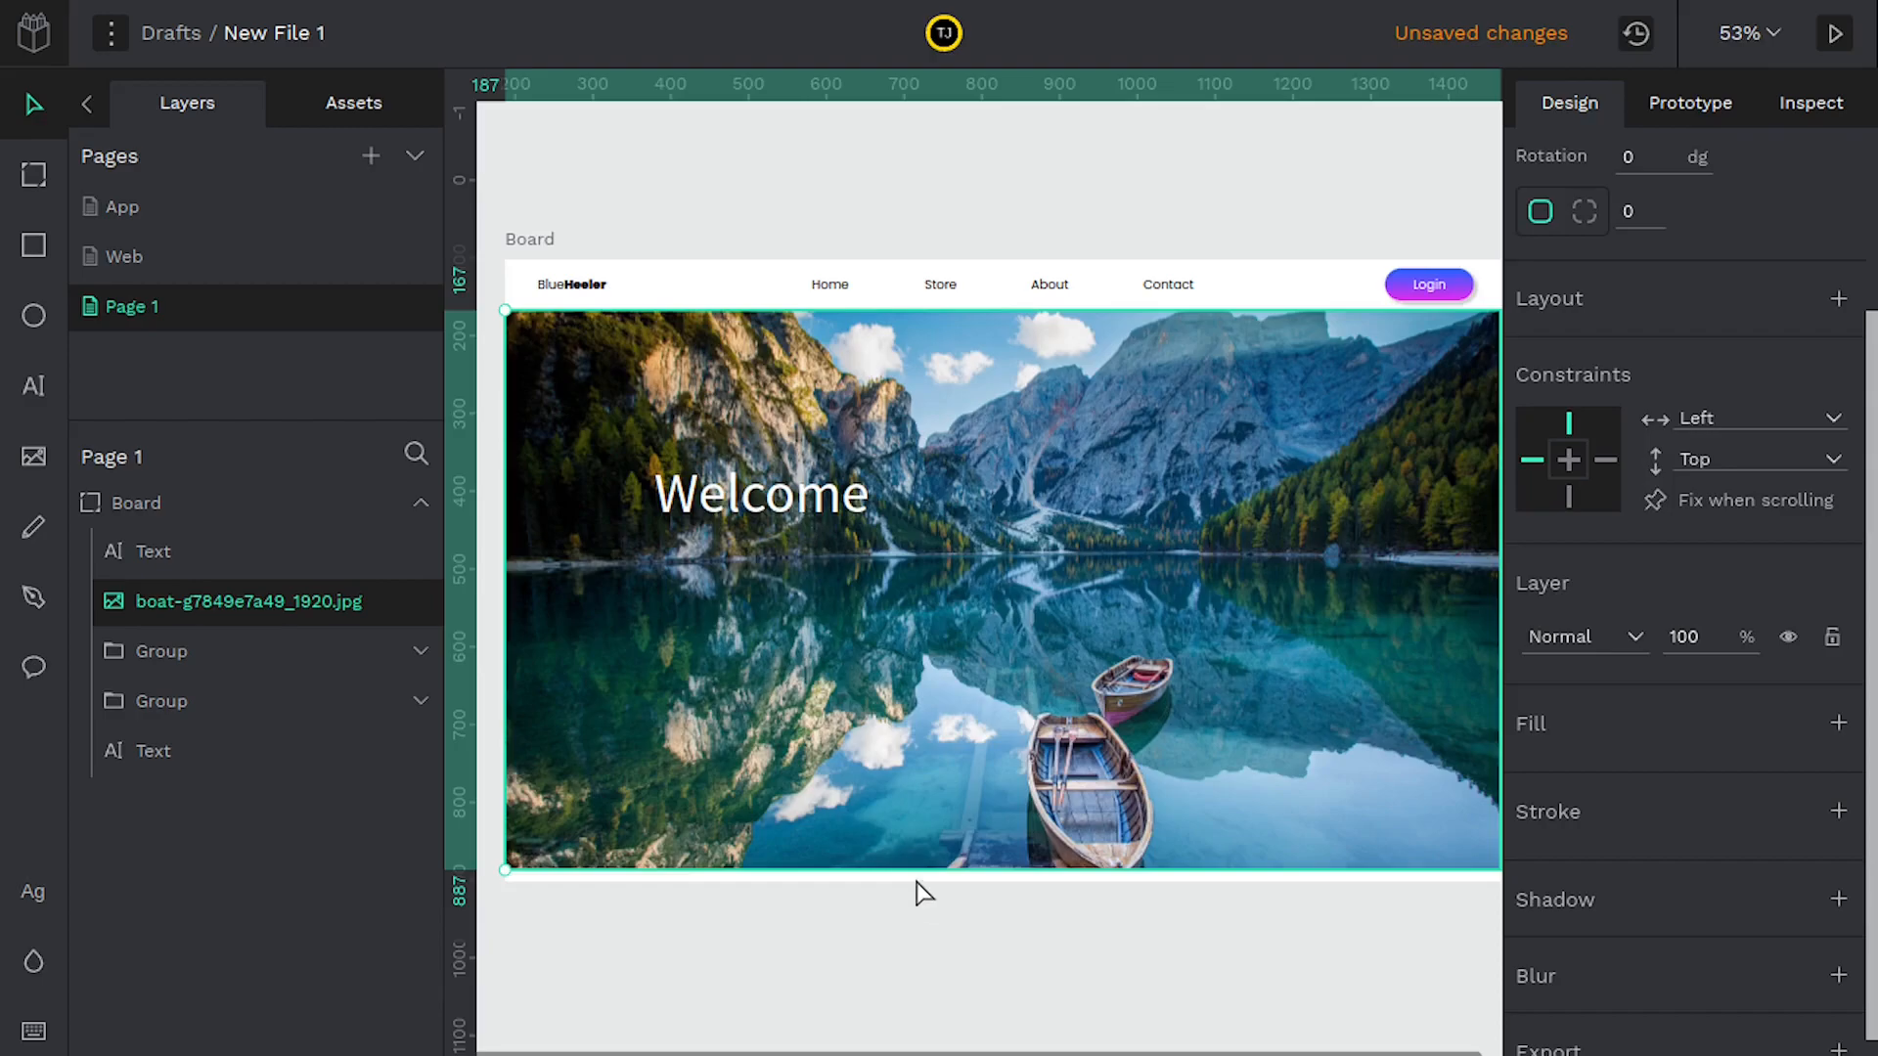
pyautogui.moveTo(963, 797); pyautogui.dragTo(657, 698)
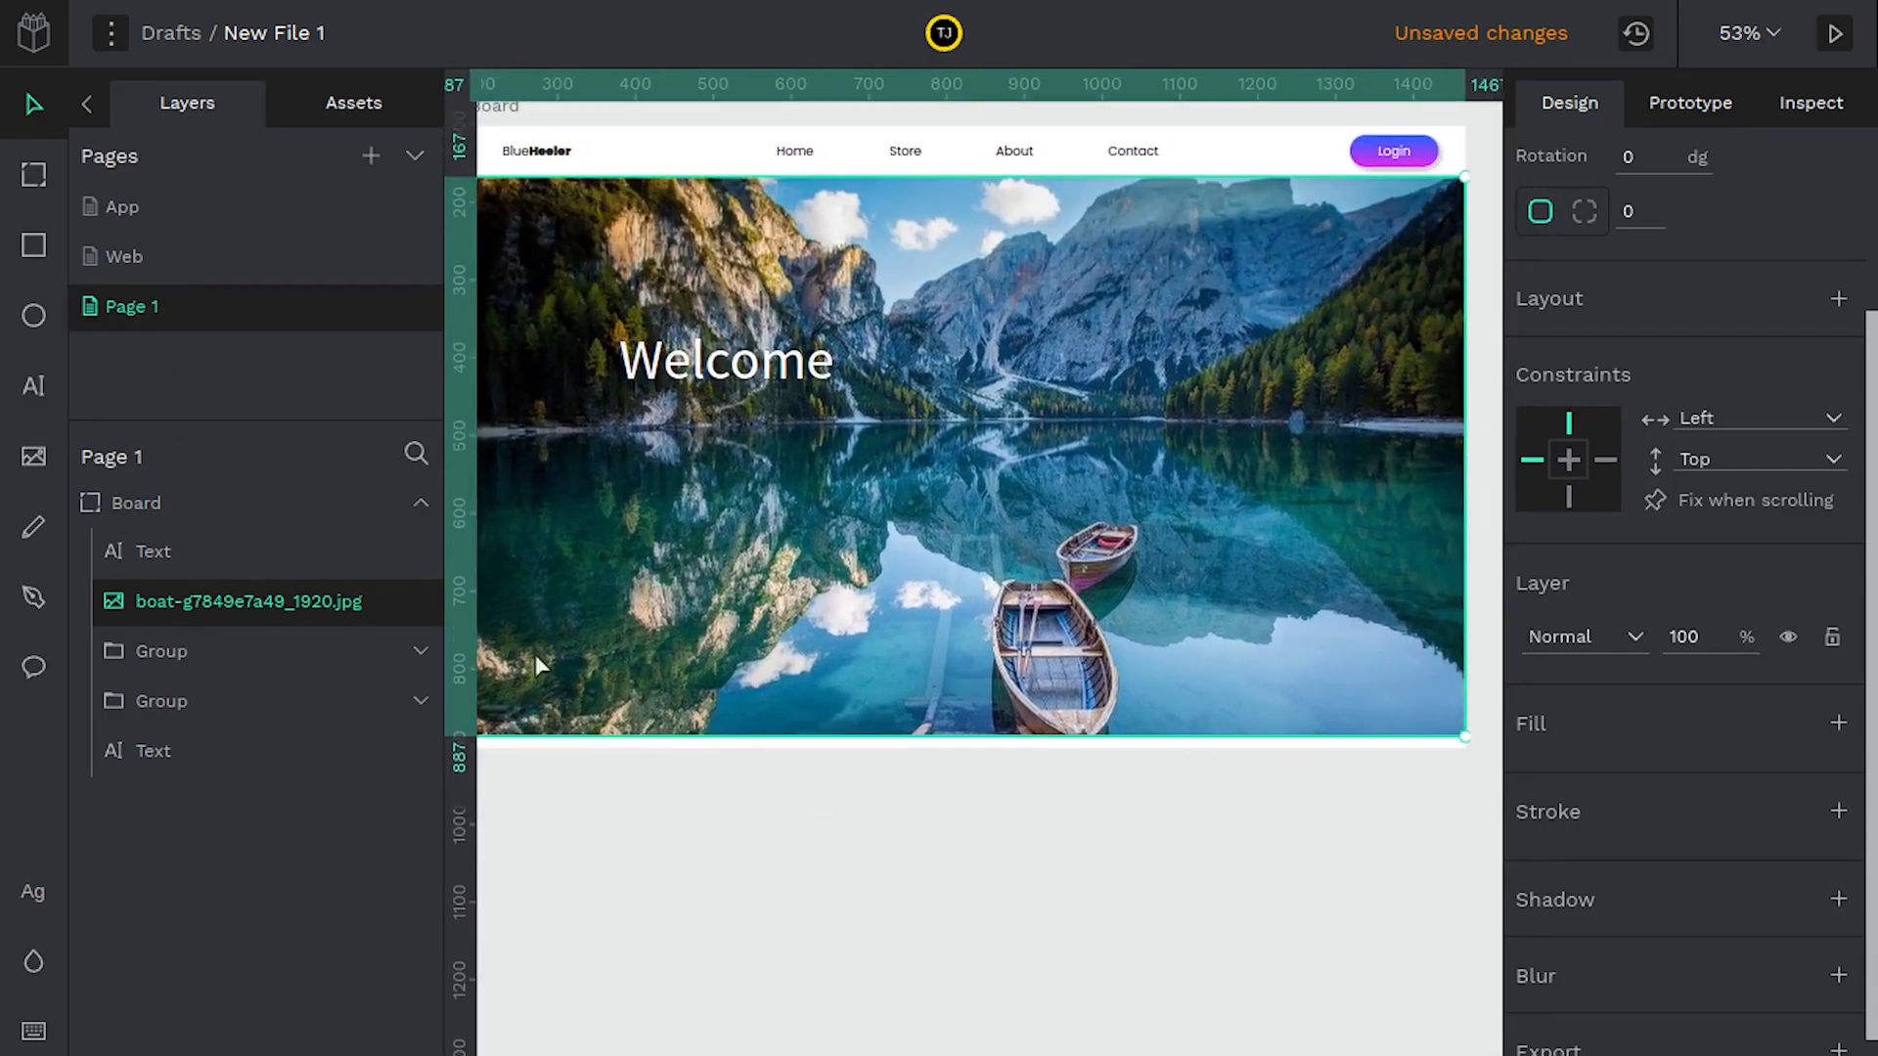
# Extend the board downward until its lower edge sits at about 2126 on the vertical ruler
pyautogui.click(118, 503)
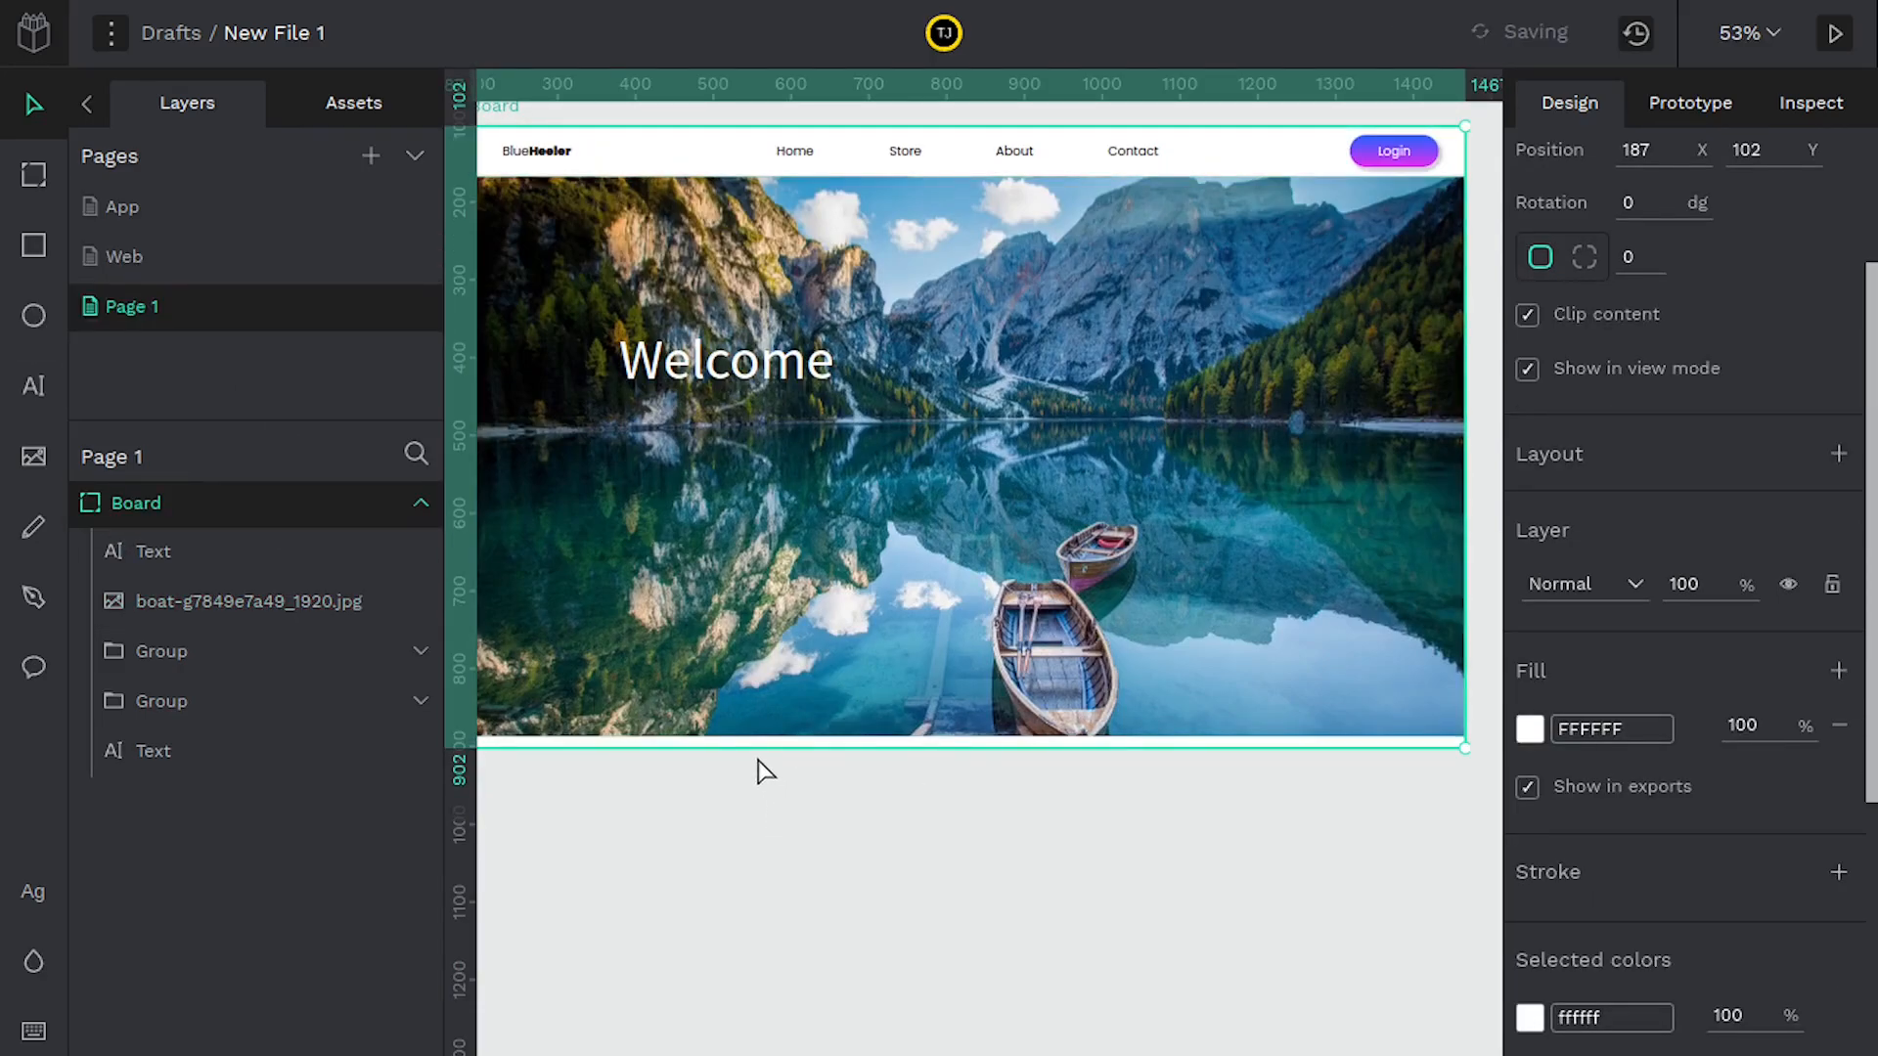
pyautogui.moveTo(744, 745); pyautogui.dragTo(772, 969)
pyautogui.scroll(-2, 772, 832)
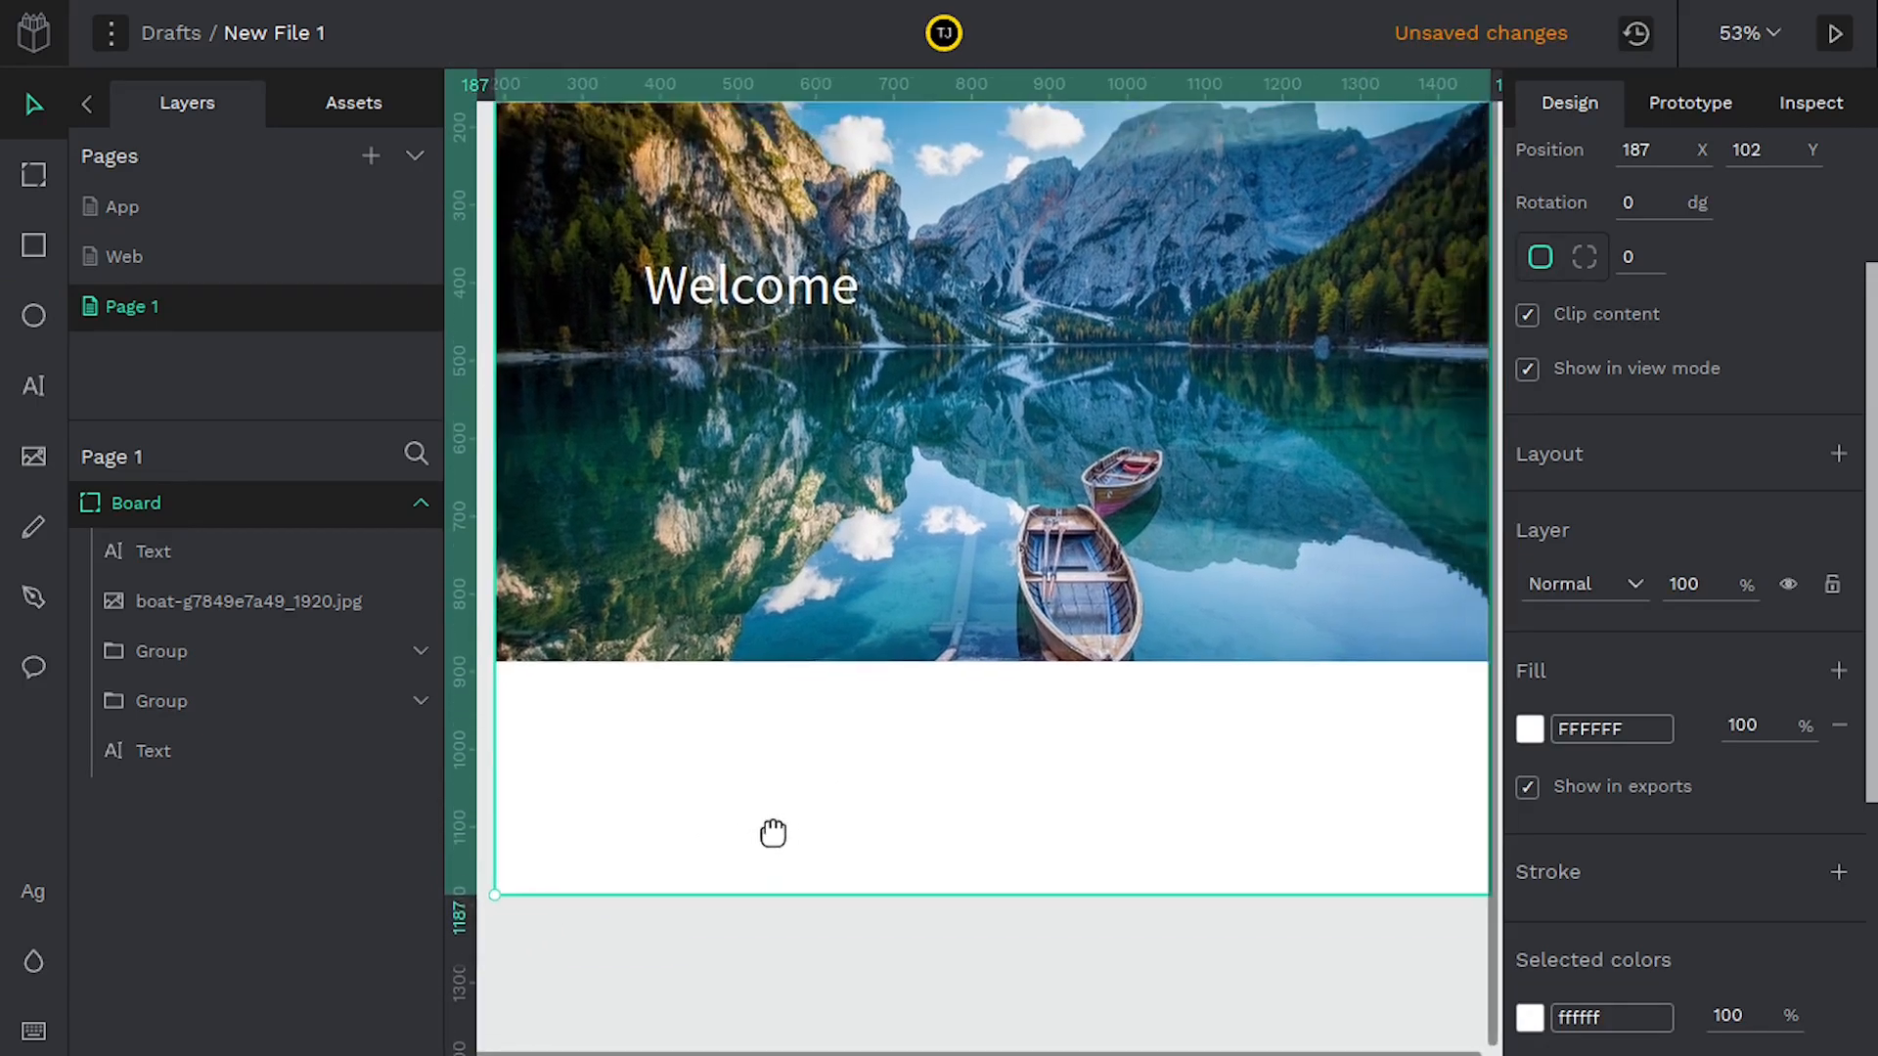
pyautogui.moveTo(792, 898); pyautogui.dragTo(782, 1054)
pyautogui.scroll(-10, 763, 649)
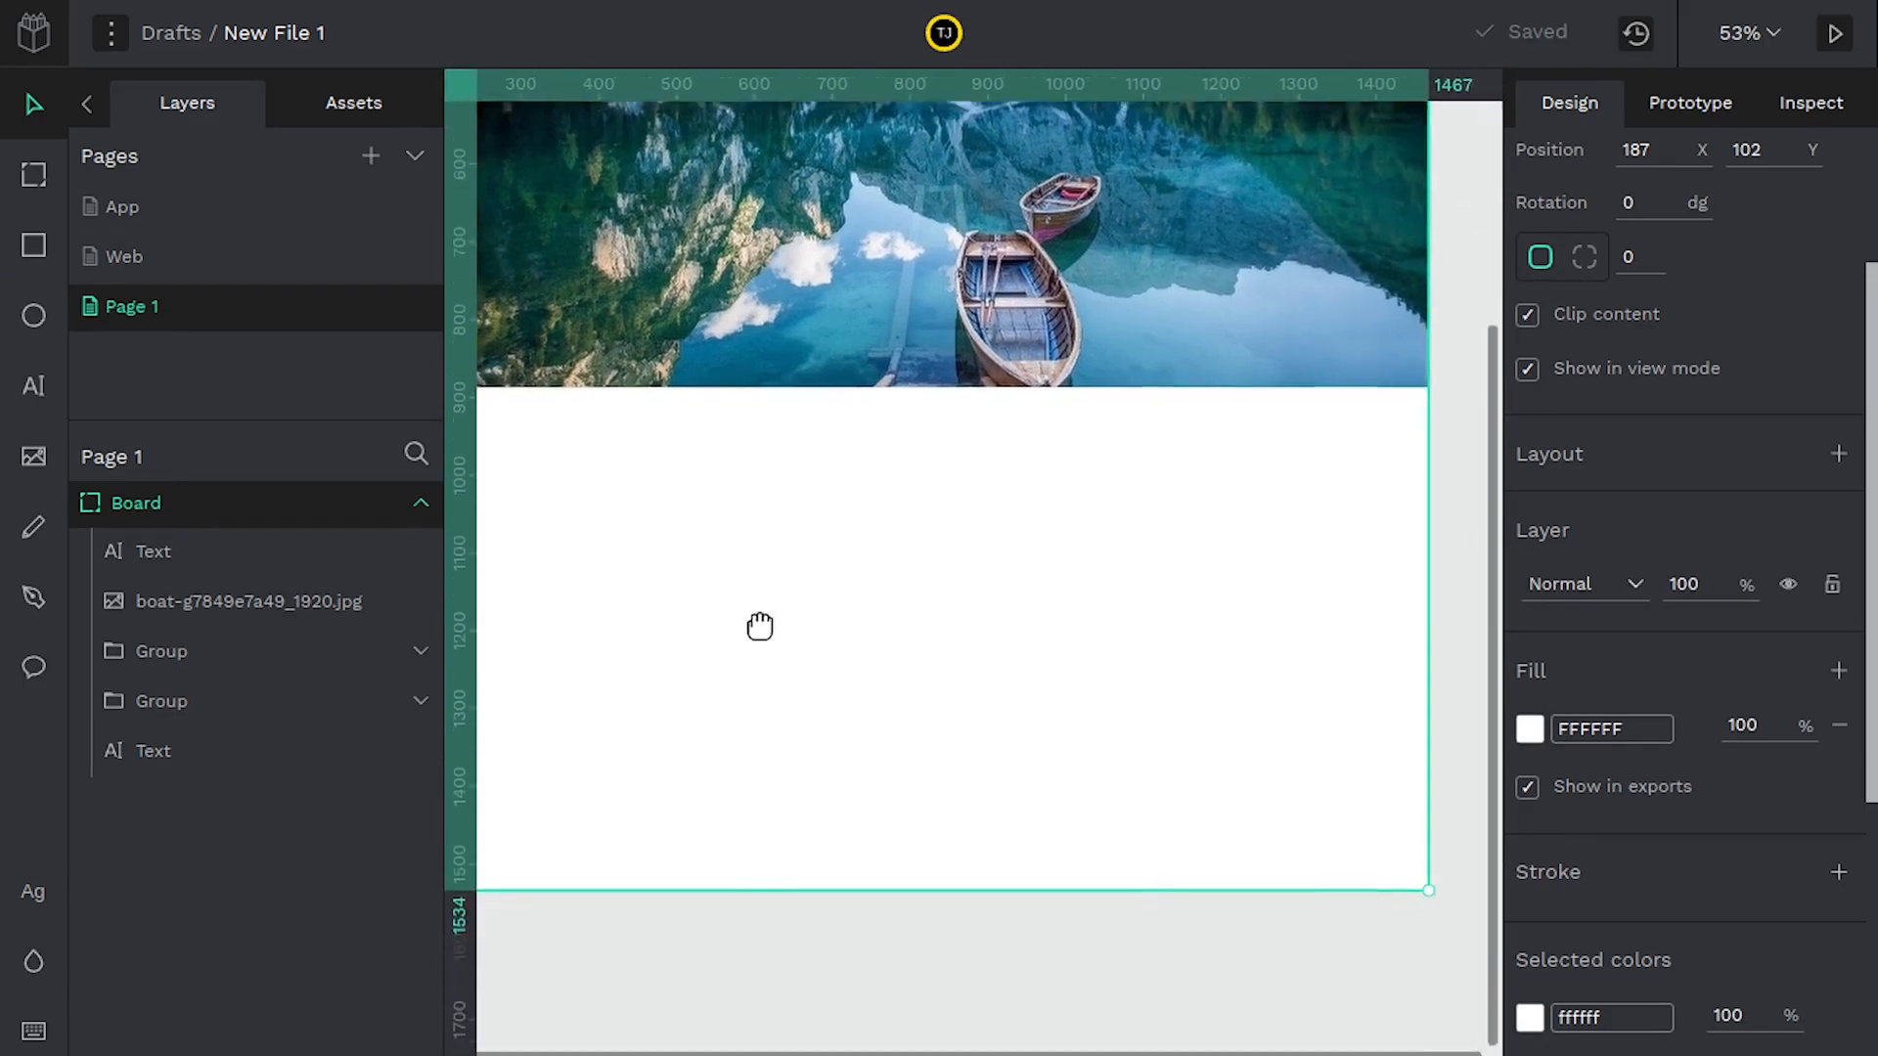
pyautogui.moveTo(782, 683); pyautogui.dragTo(817, 952)
pyautogui.scroll(-8, 818, 952)
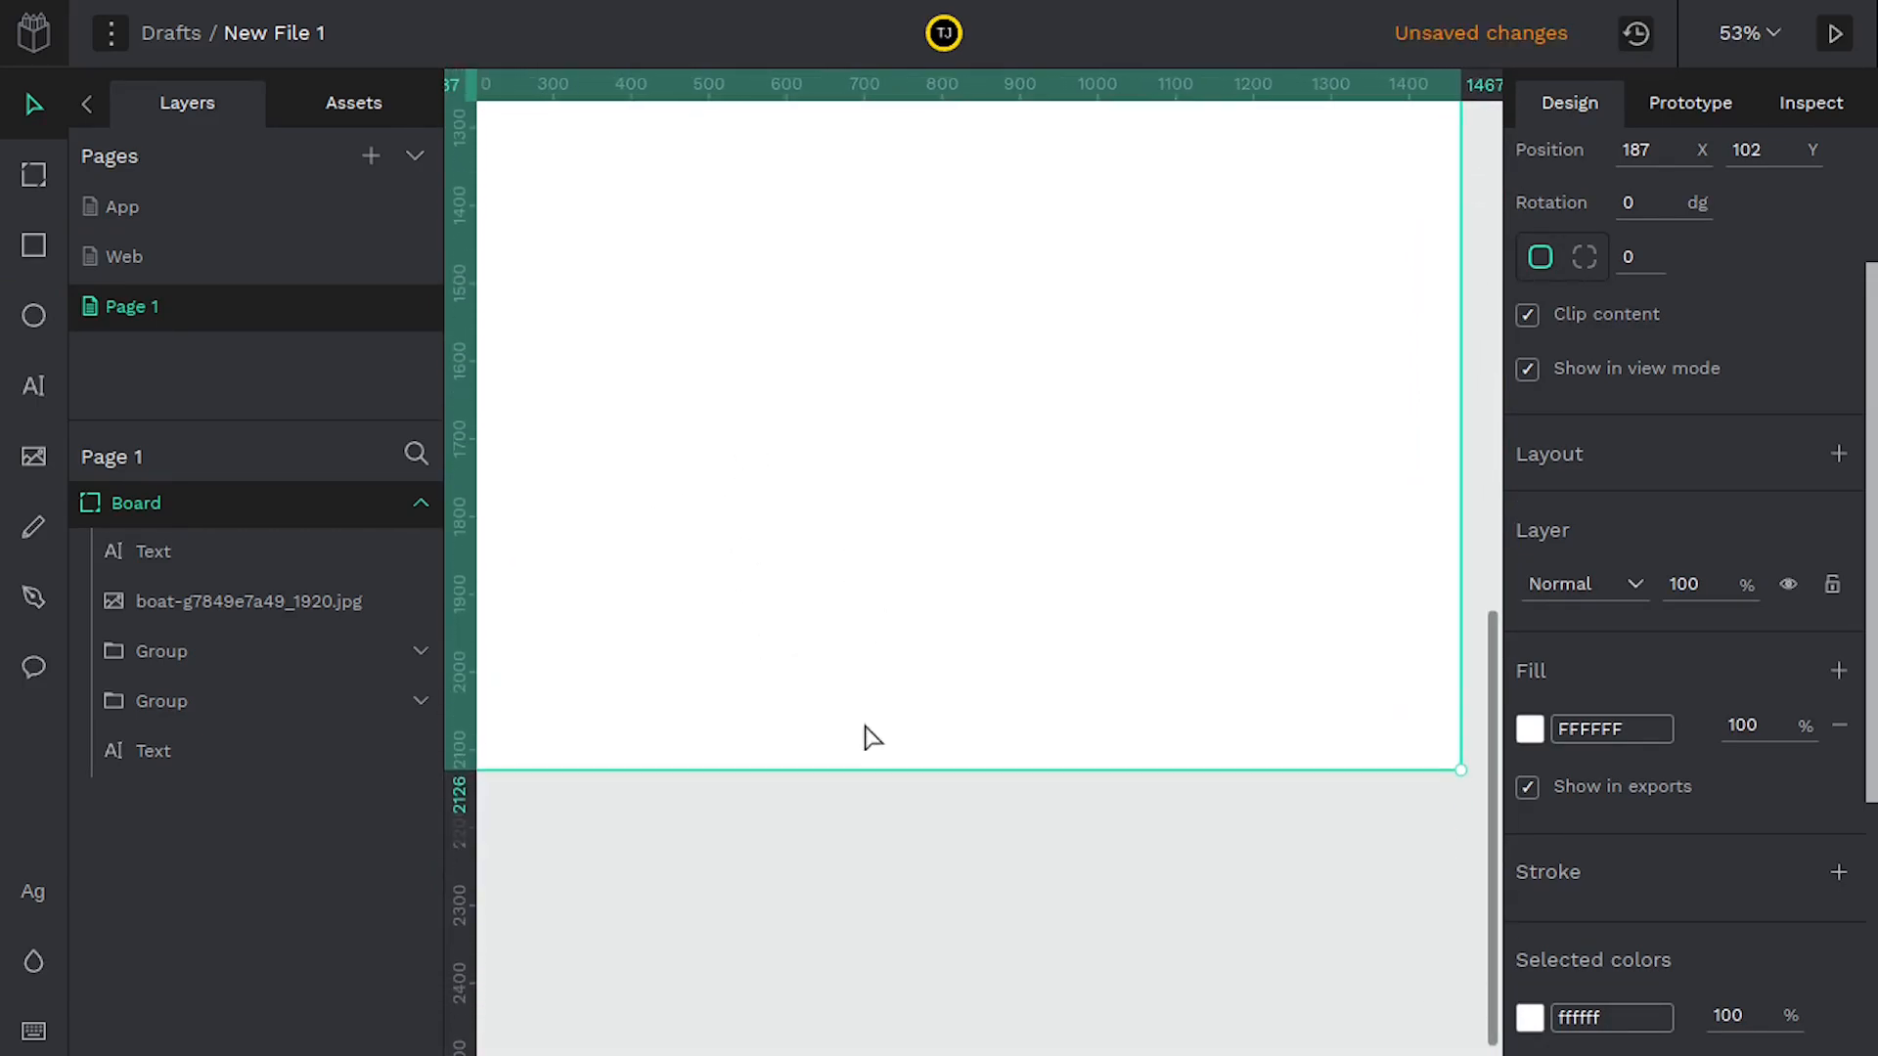
pyautogui.scroll(12, 910, 680)
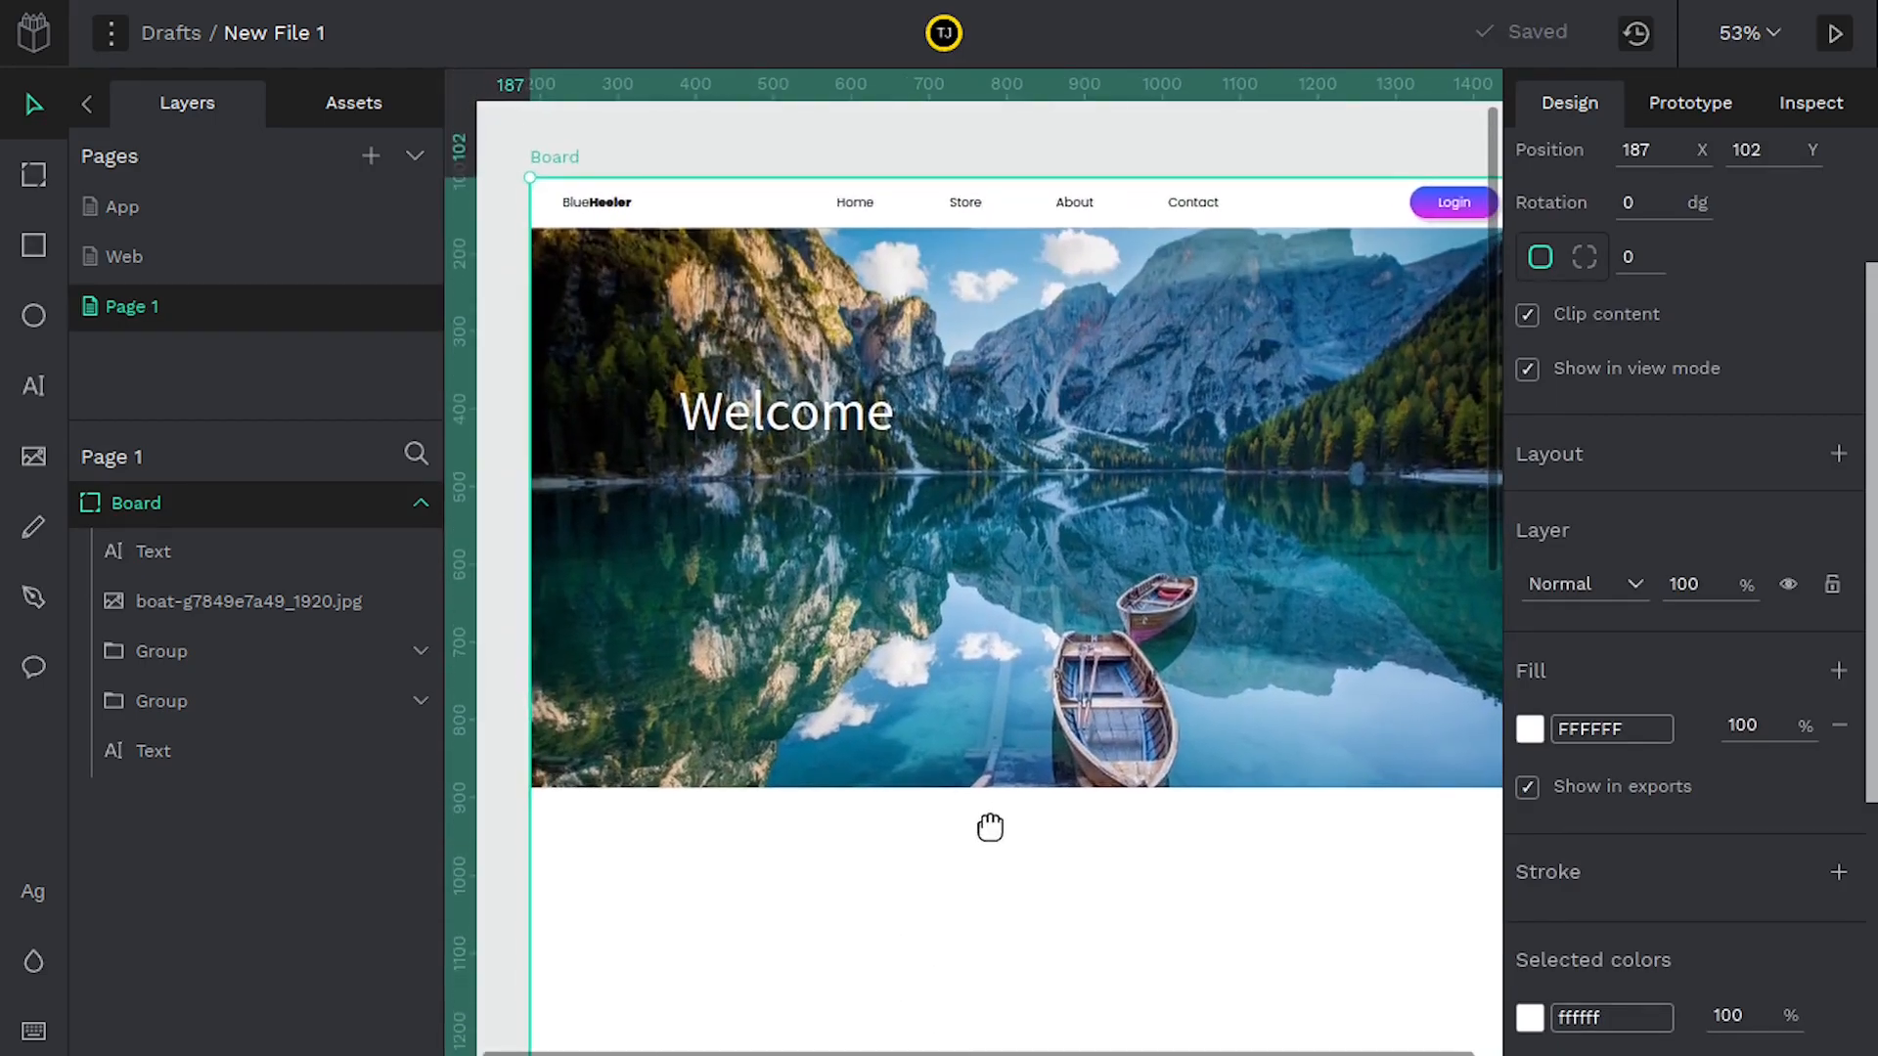
# Move the Welcome text to the upper middle of the boat photo, below the navigation links
pyautogui.moveTo(989, 826); pyautogui.dragTo(939, 807)
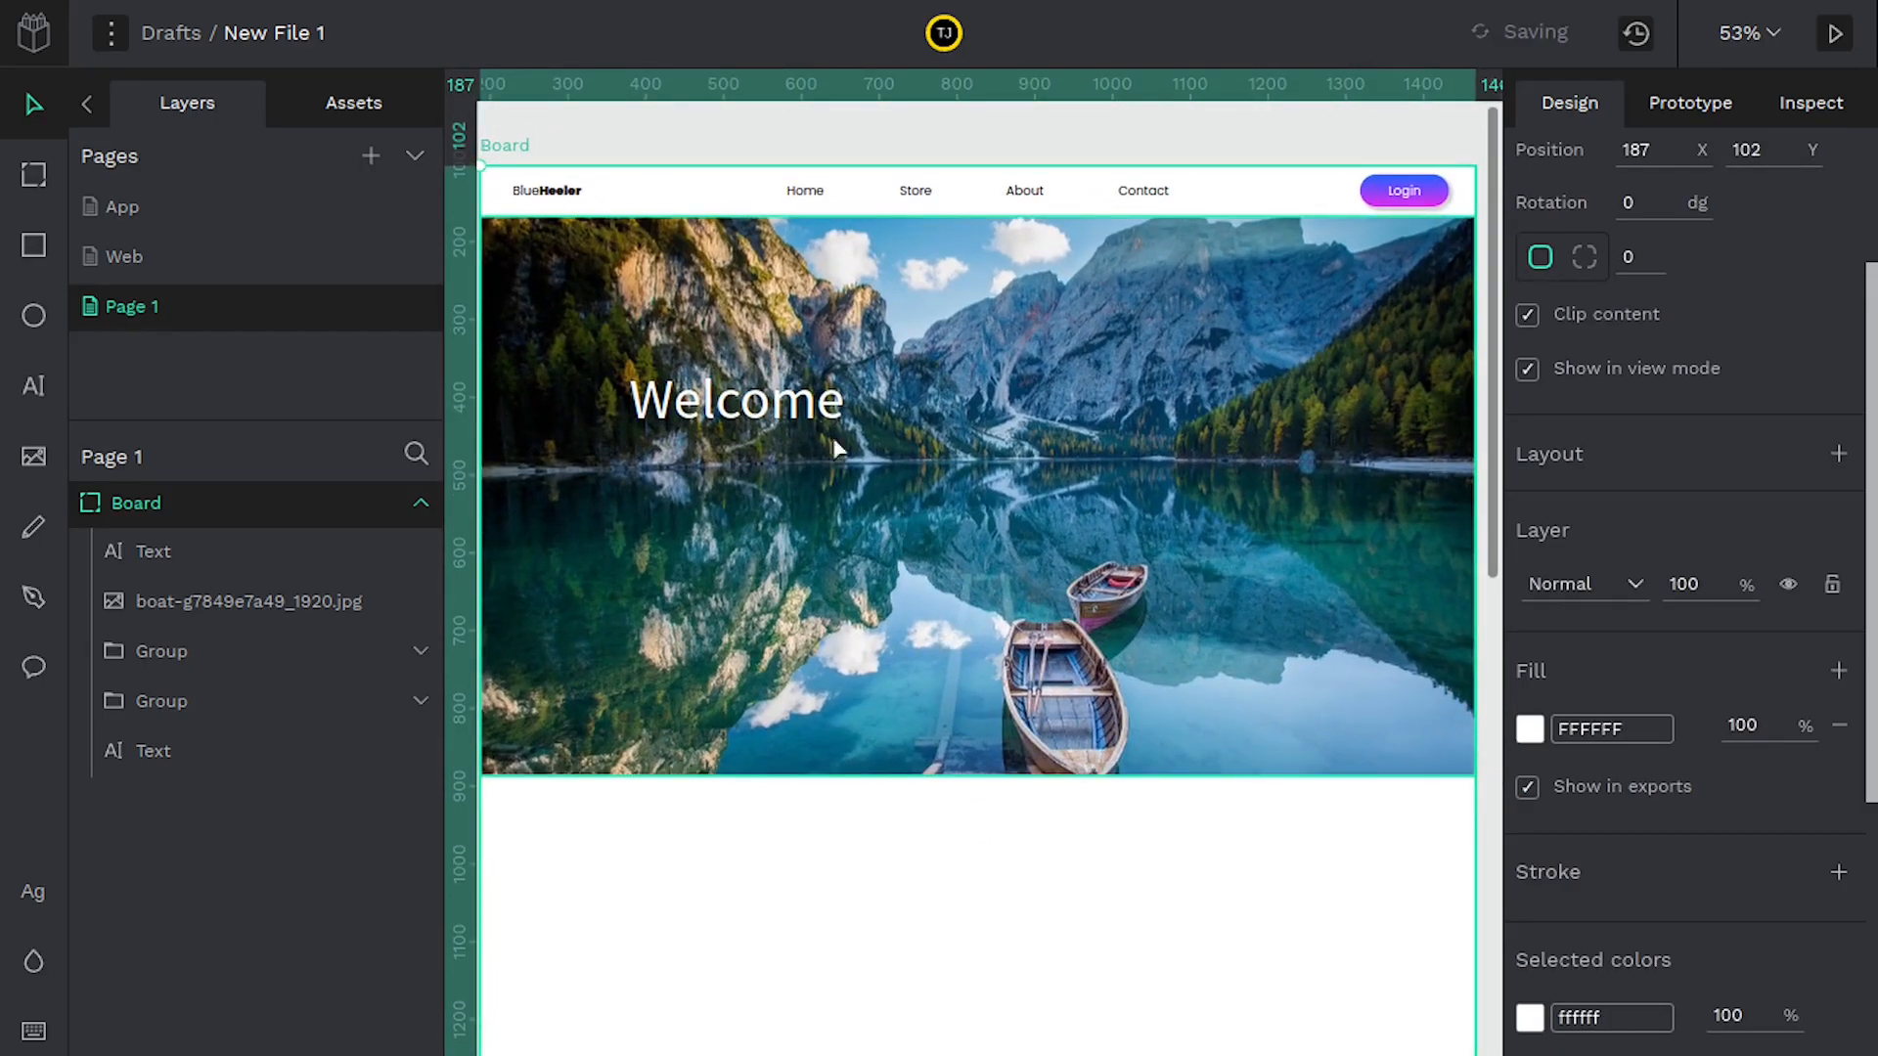
pyautogui.moveTo(744, 403); pyautogui.dragTo(897, 315)
# Draw a rectangle of about 373 × 141 around the Welcome text and send it backward behind the text
pyautogui.click(34, 247)
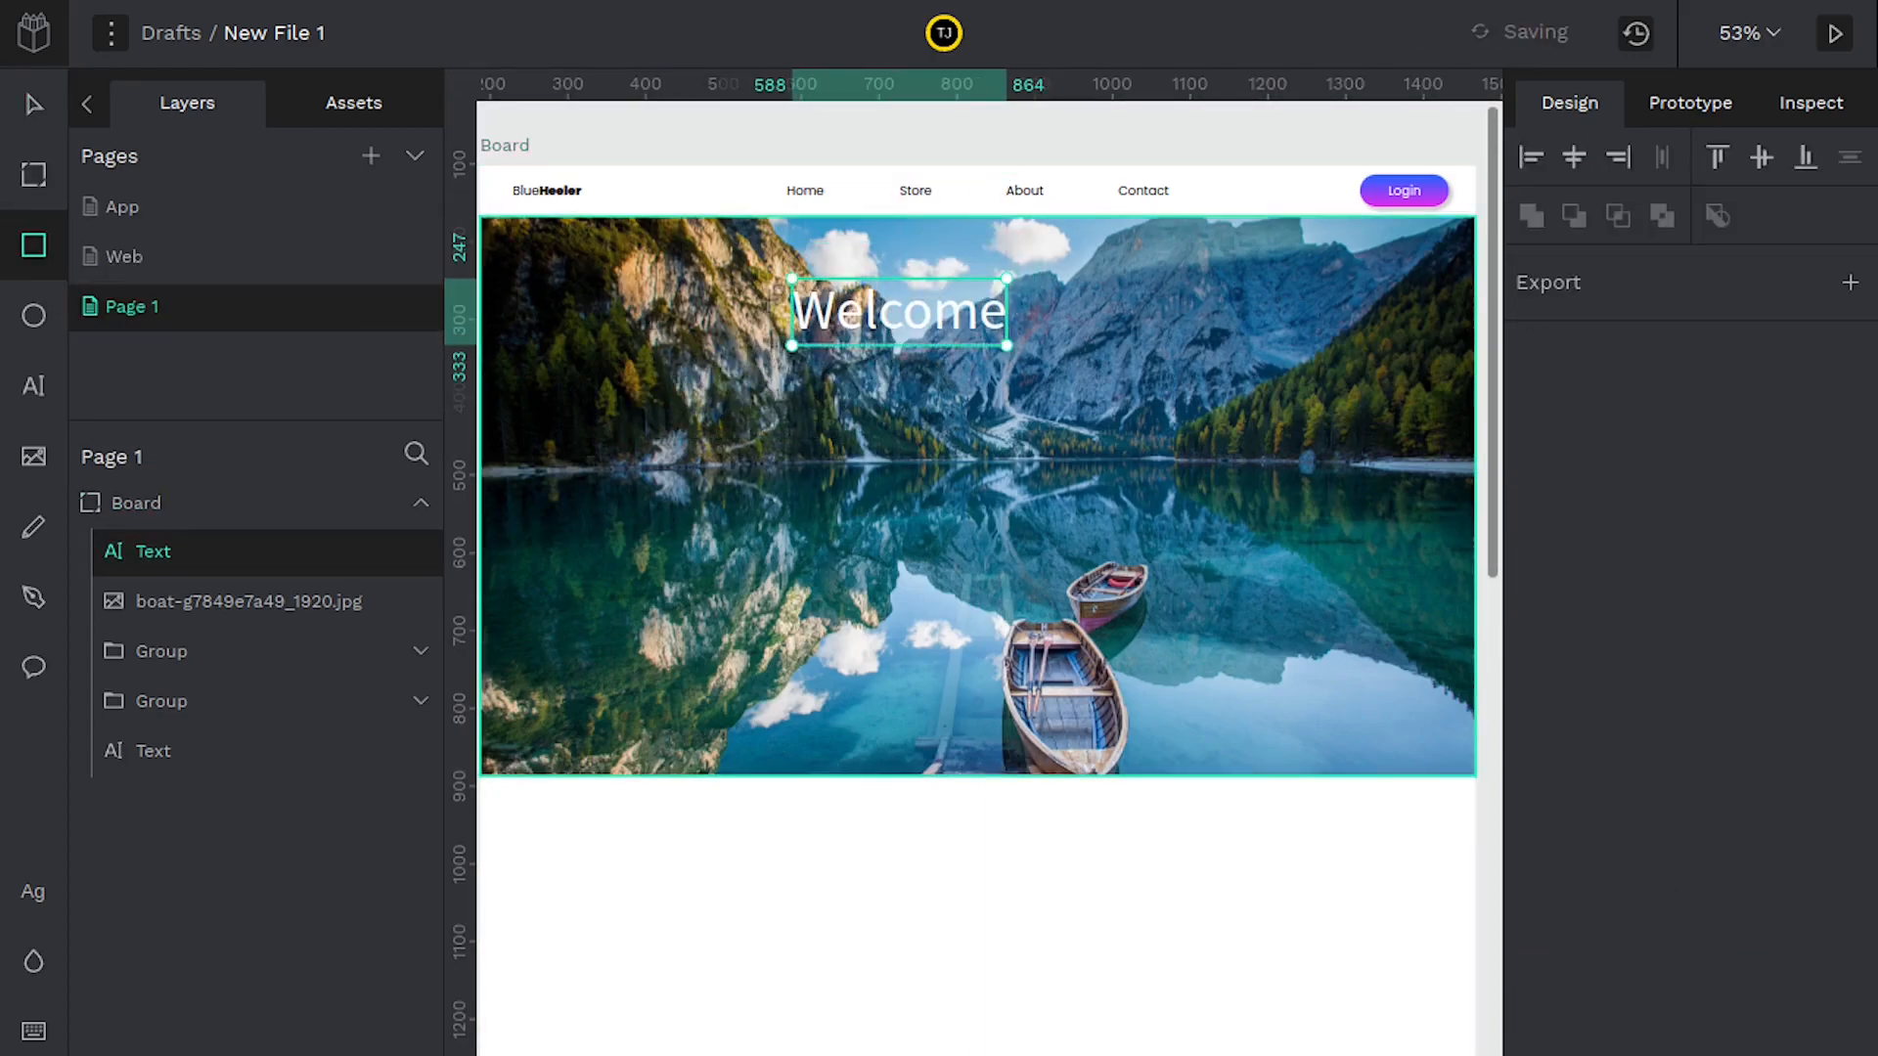
pyautogui.moveTo(753, 260)
pyautogui.mouseDown()
pyautogui.moveTo(936, 349)
pyautogui.moveTo(1045, 370)
pyautogui.mouseUp()
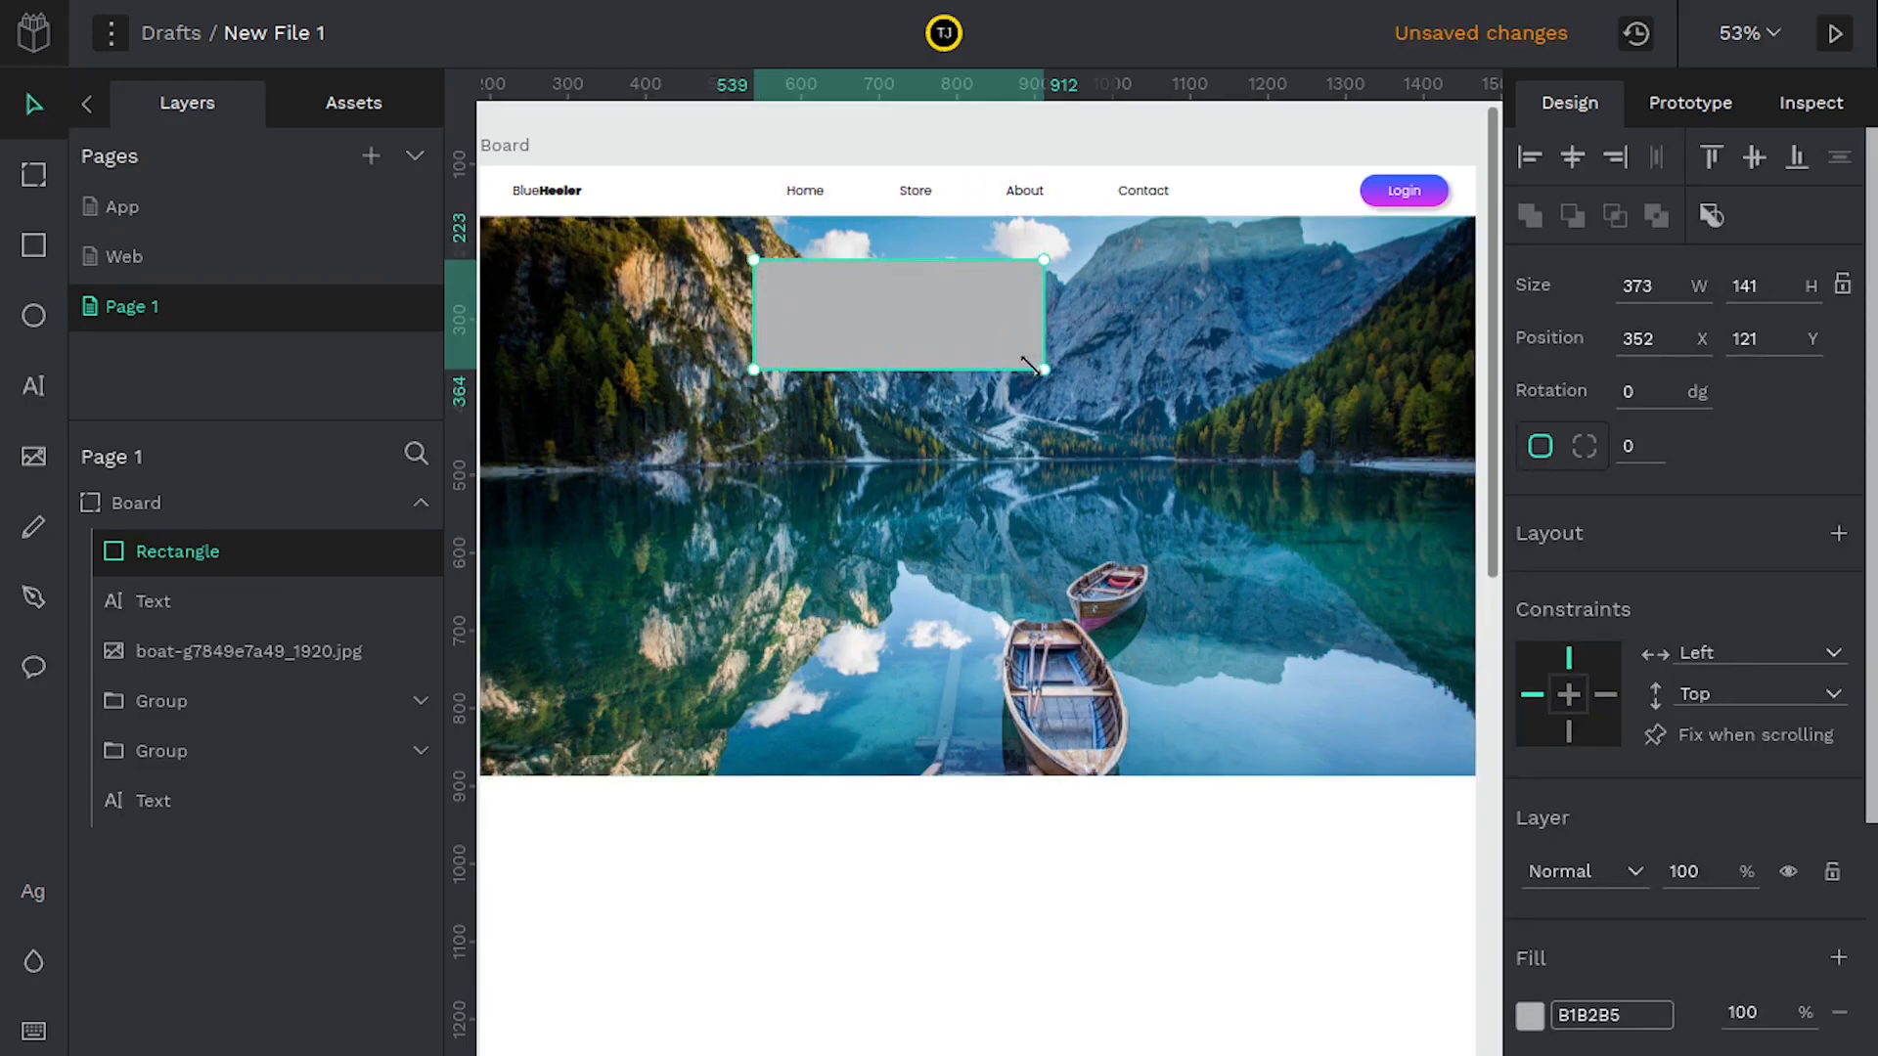
pyautogui.rightClick(968, 350)
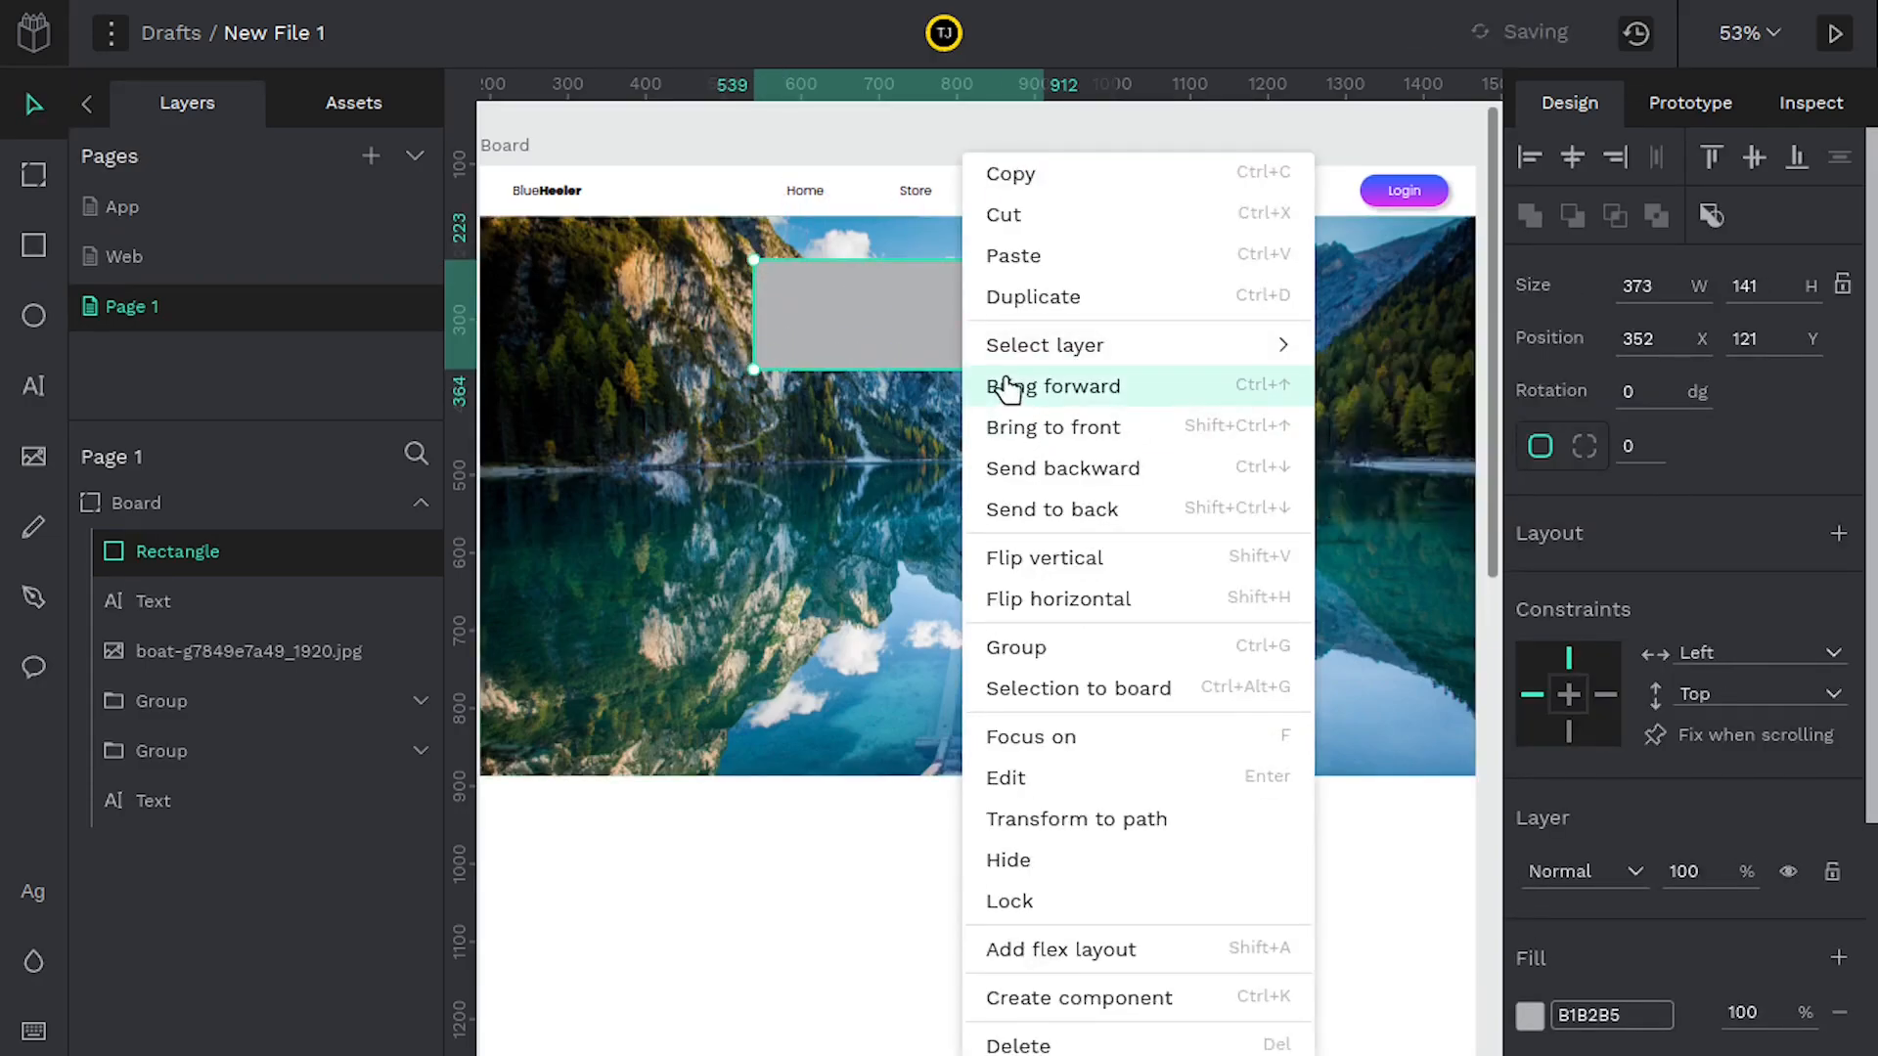
pyautogui.click(1035, 473)
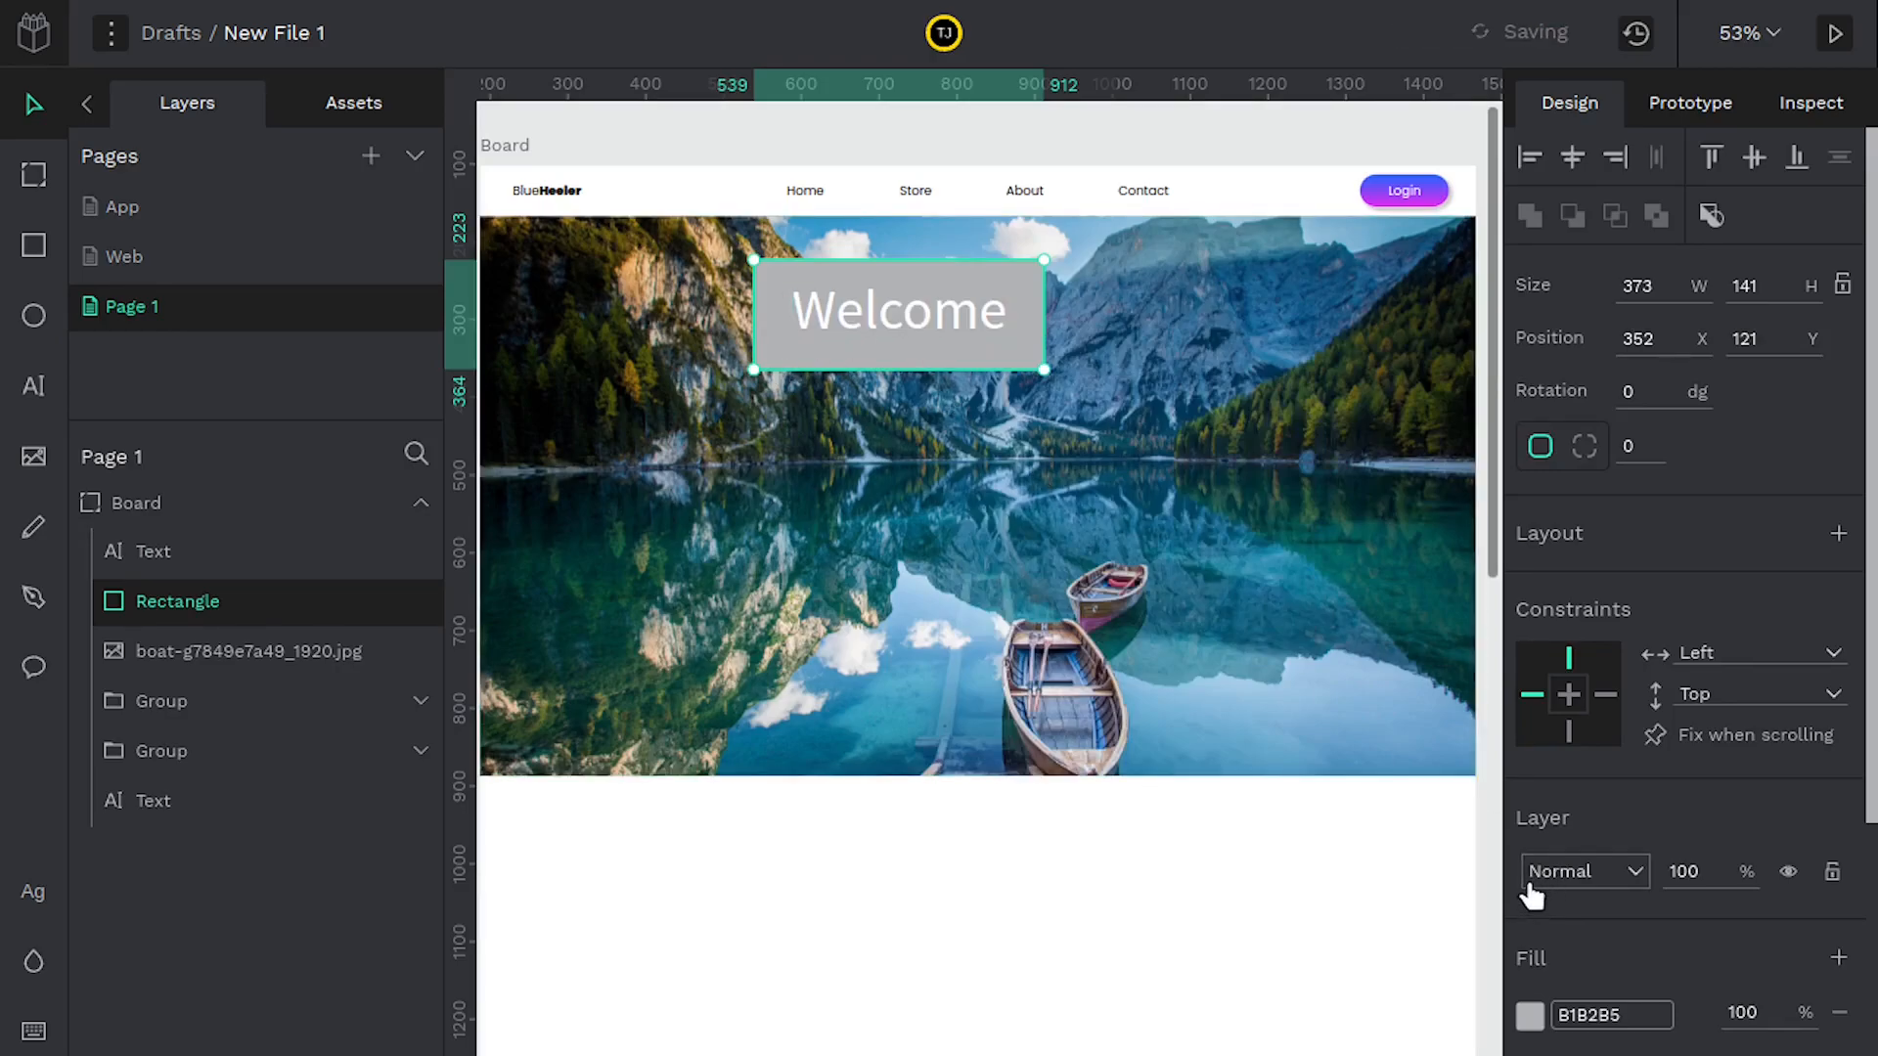
# Give the rectangle behind the Welcome text a dark grey 525252 fill at 63.13% opacity
pyautogui.click(1531, 1012)
pyautogui.moveTo(1282, 575); pyautogui.dragTo(1174, 591)
pyautogui.moveTo(1463, 691); pyautogui.dragTo(1380, 708)
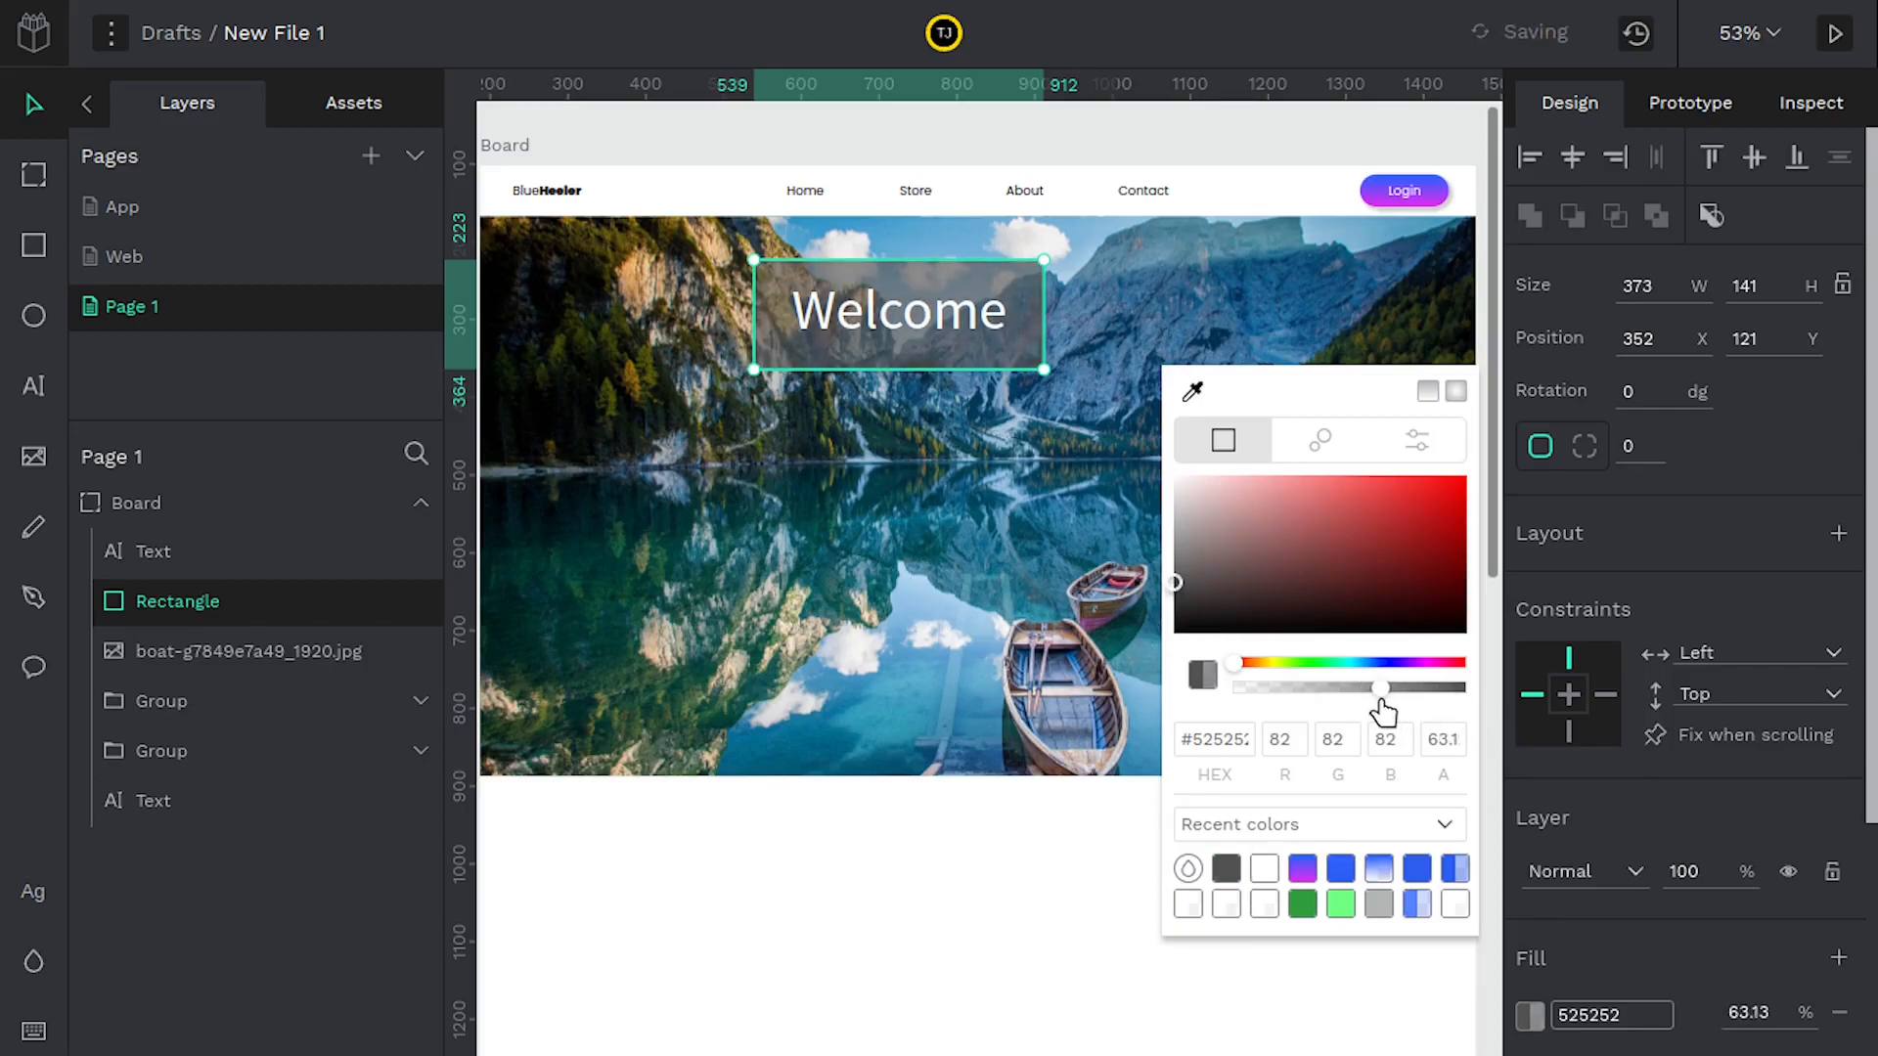
# Delete the semi-transparent rectangle behind the Welcome text
pyautogui.click(867, 535)
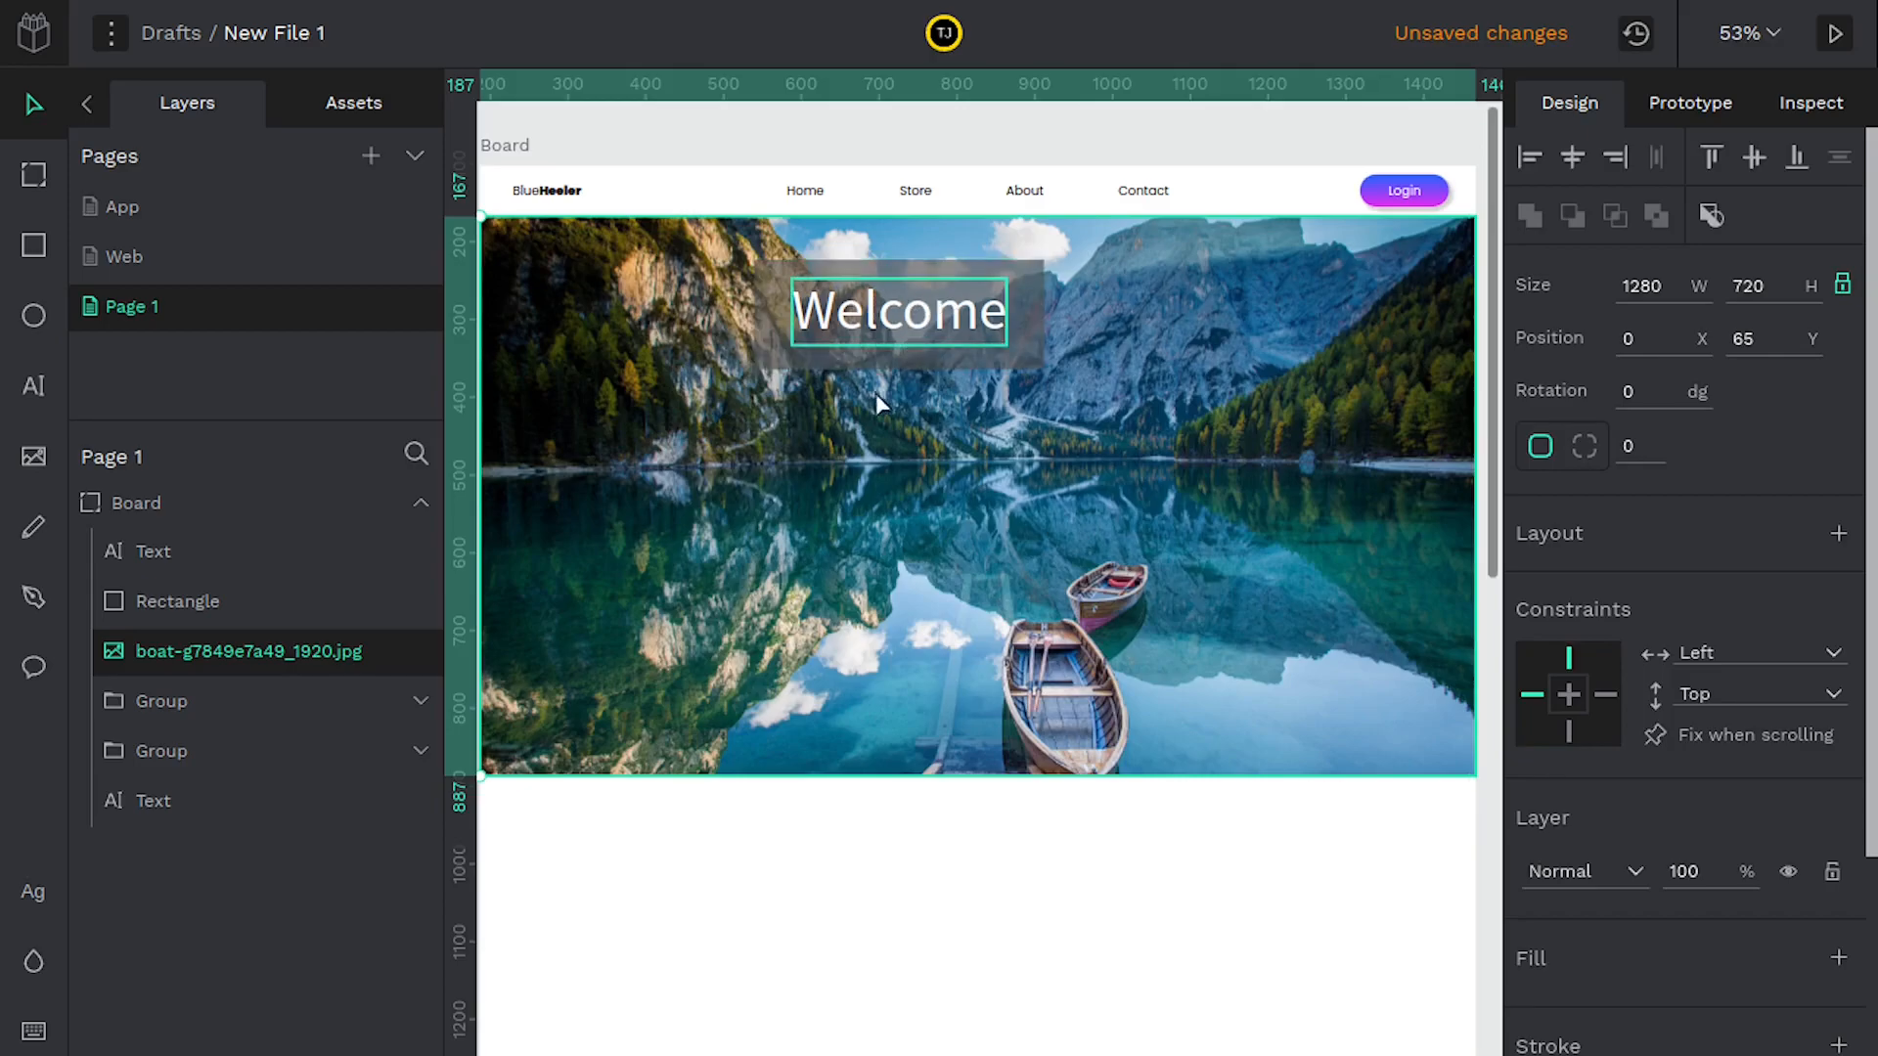
pyautogui.click(777, 335)
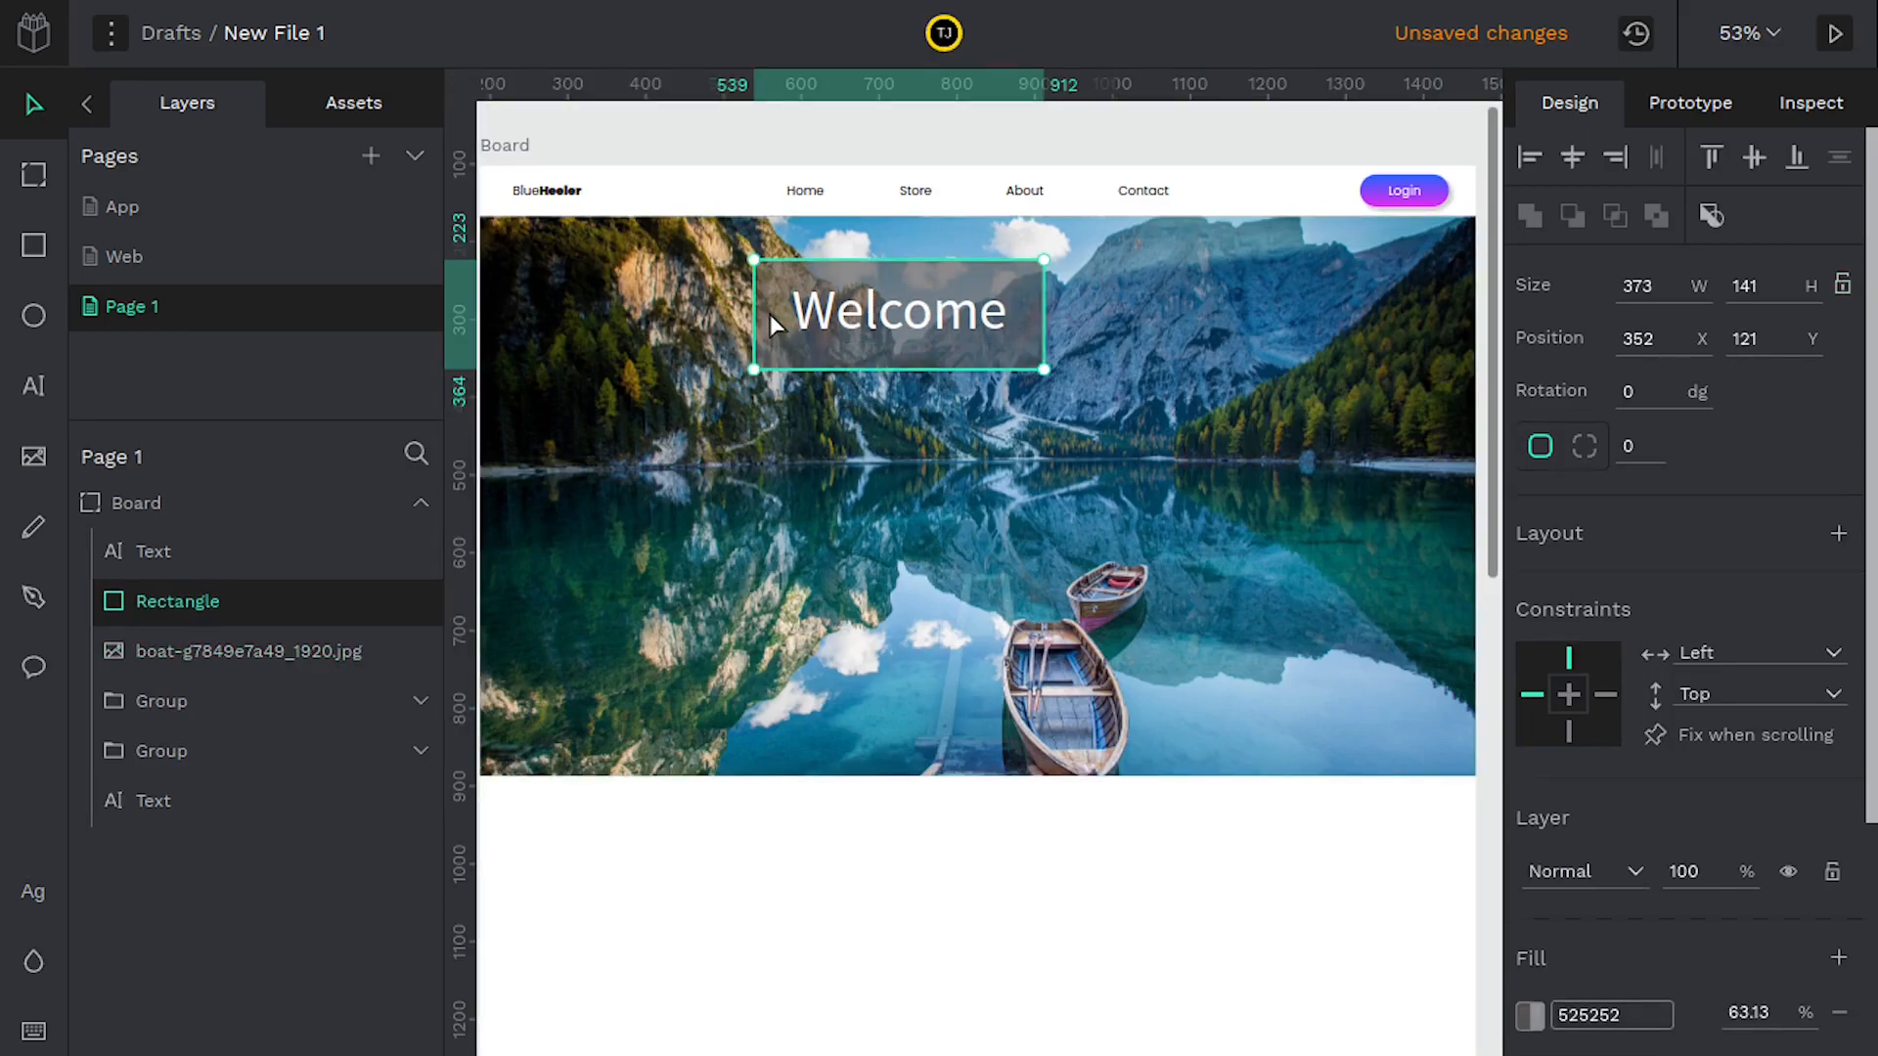
pyautogui.press('Delete')
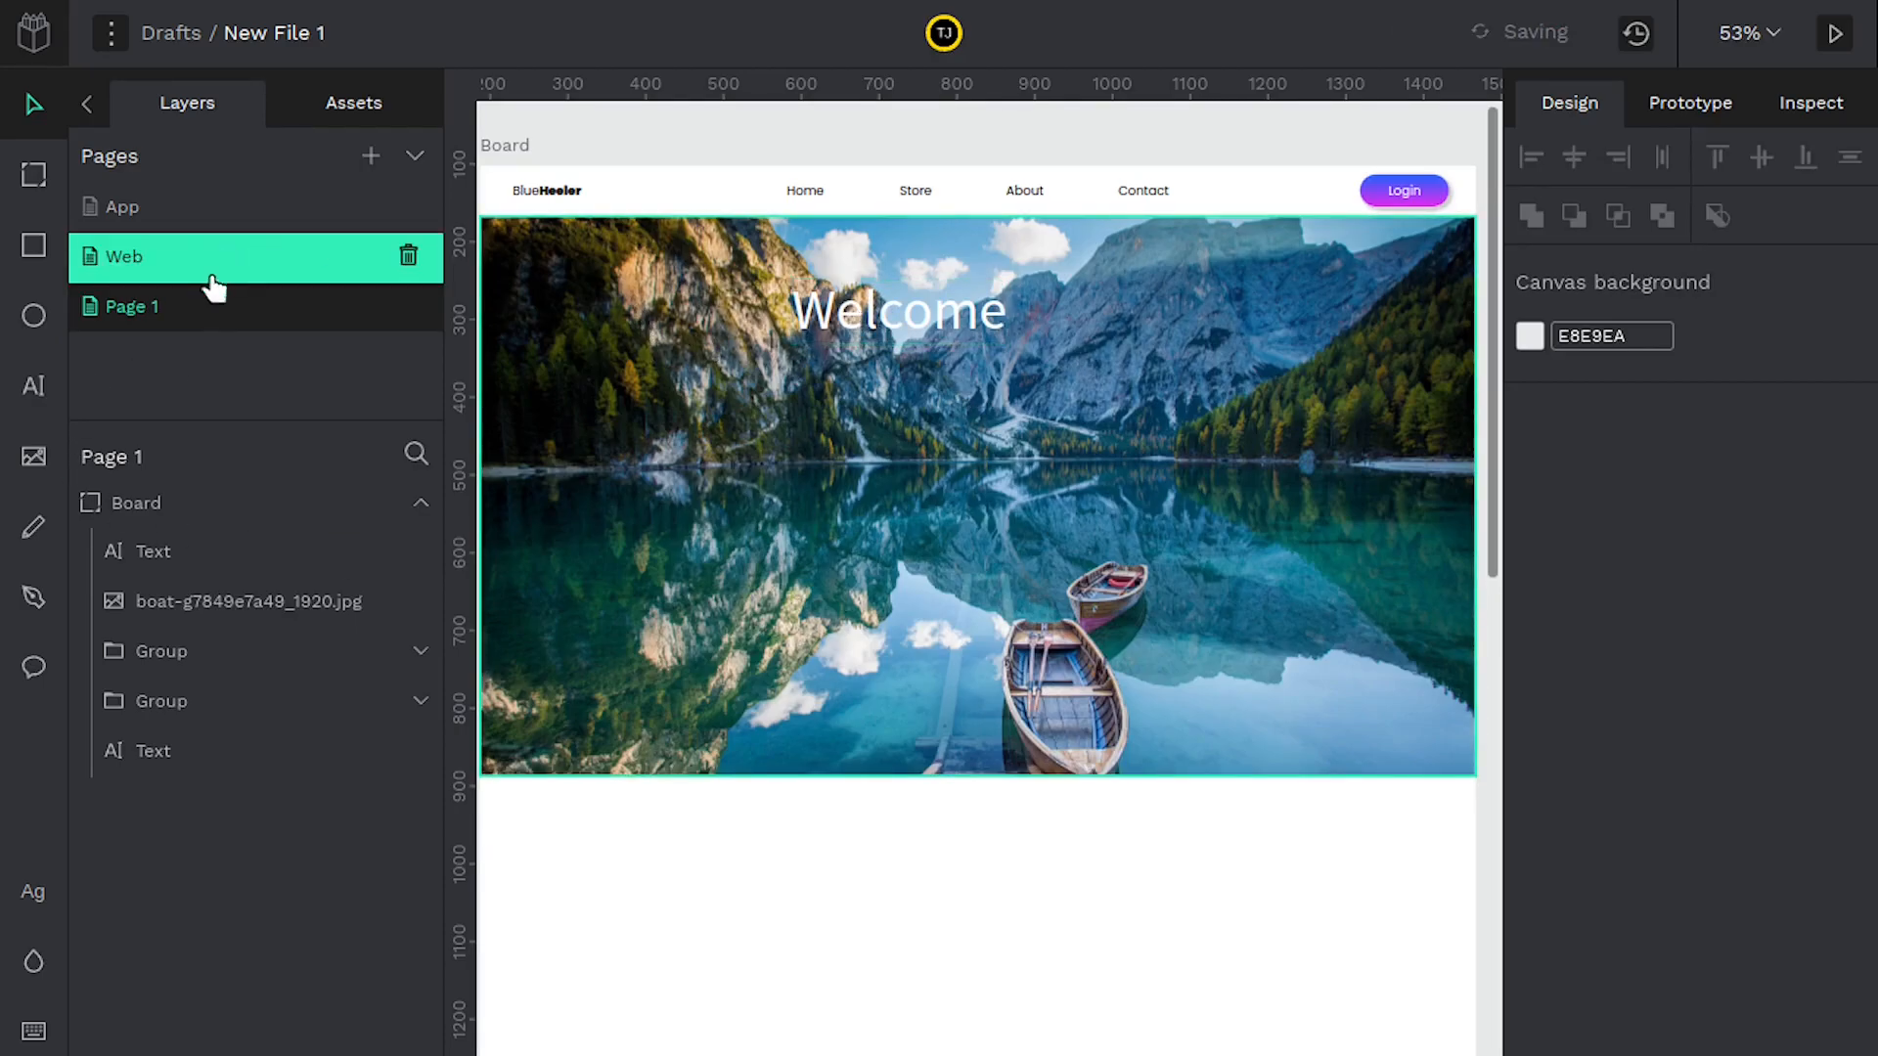
# Draw a 1280 × 721 rectangle at X 0, Y 64 covering the whole boat photo
pyautogui.click(27, 262)
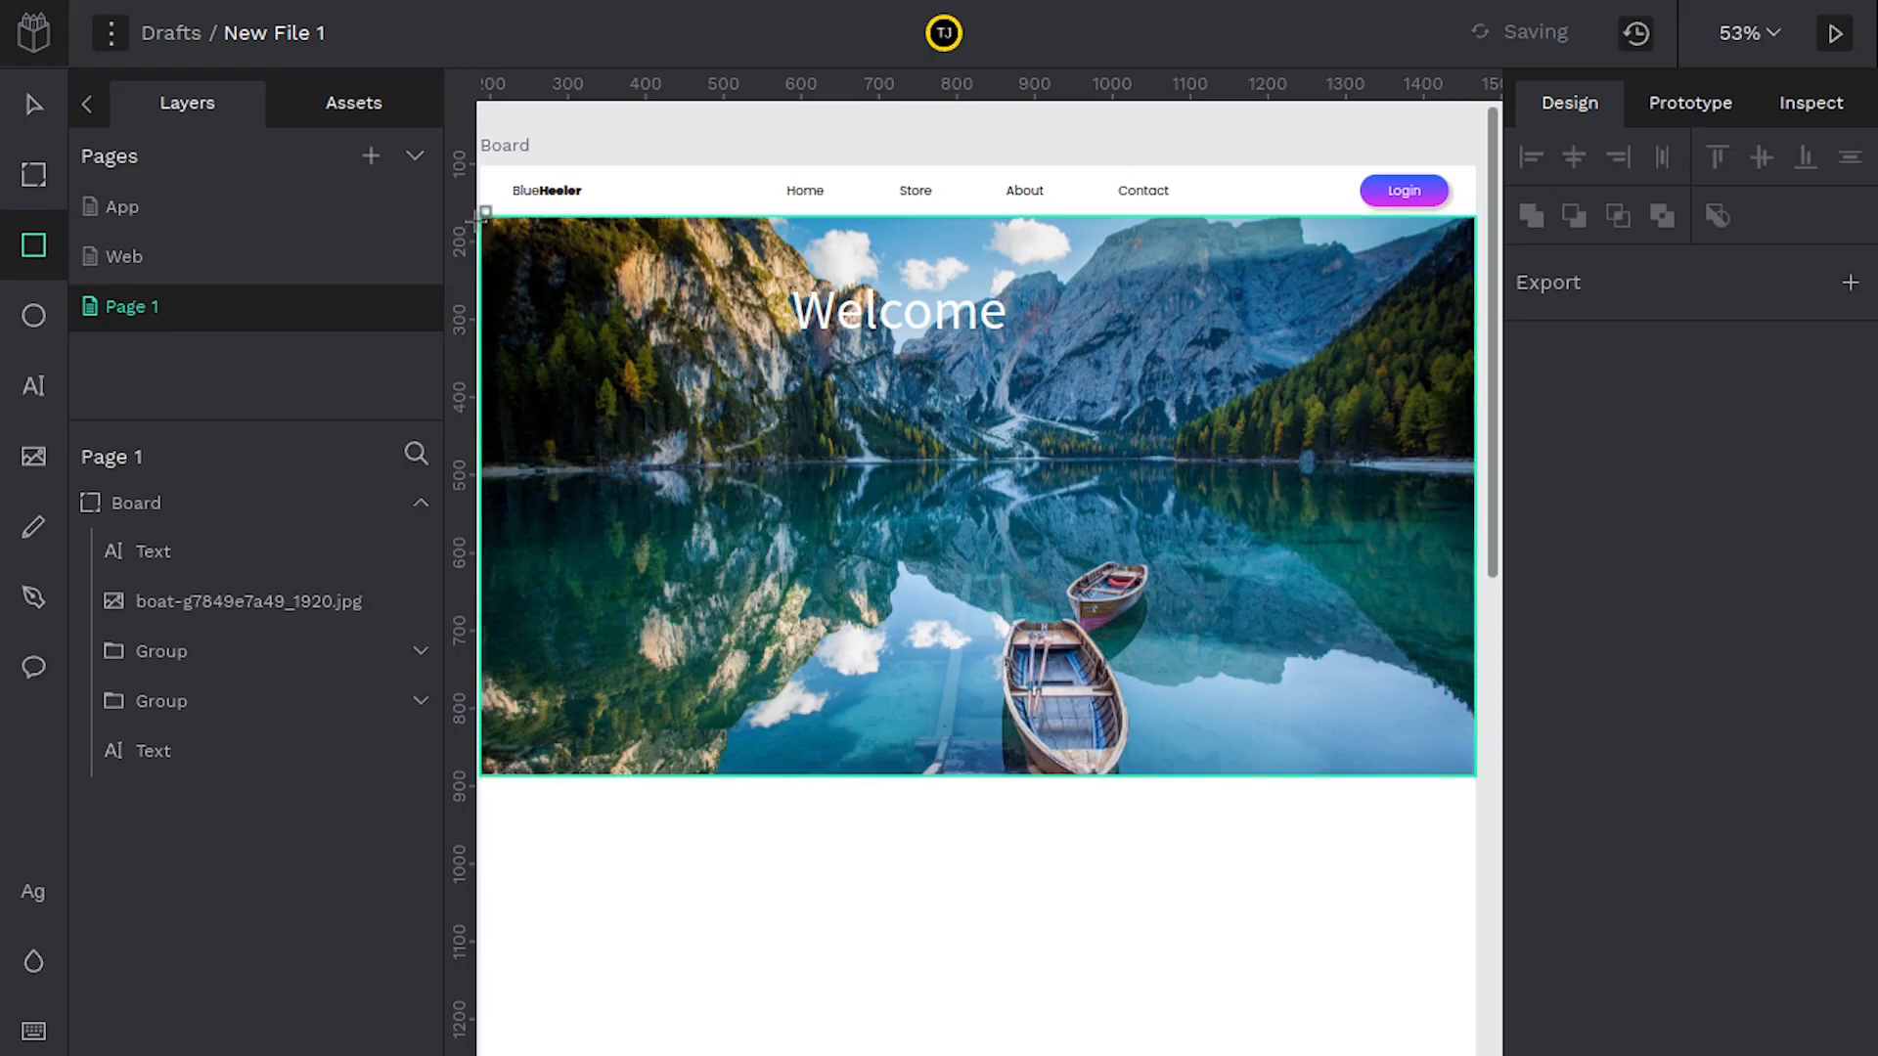
pyautogui.moveTo(489, 210); pyautogui.dragTo(1476, 775)
pyautogui.moveTo(486, 696); pyautogui.dragTo(480, 697)
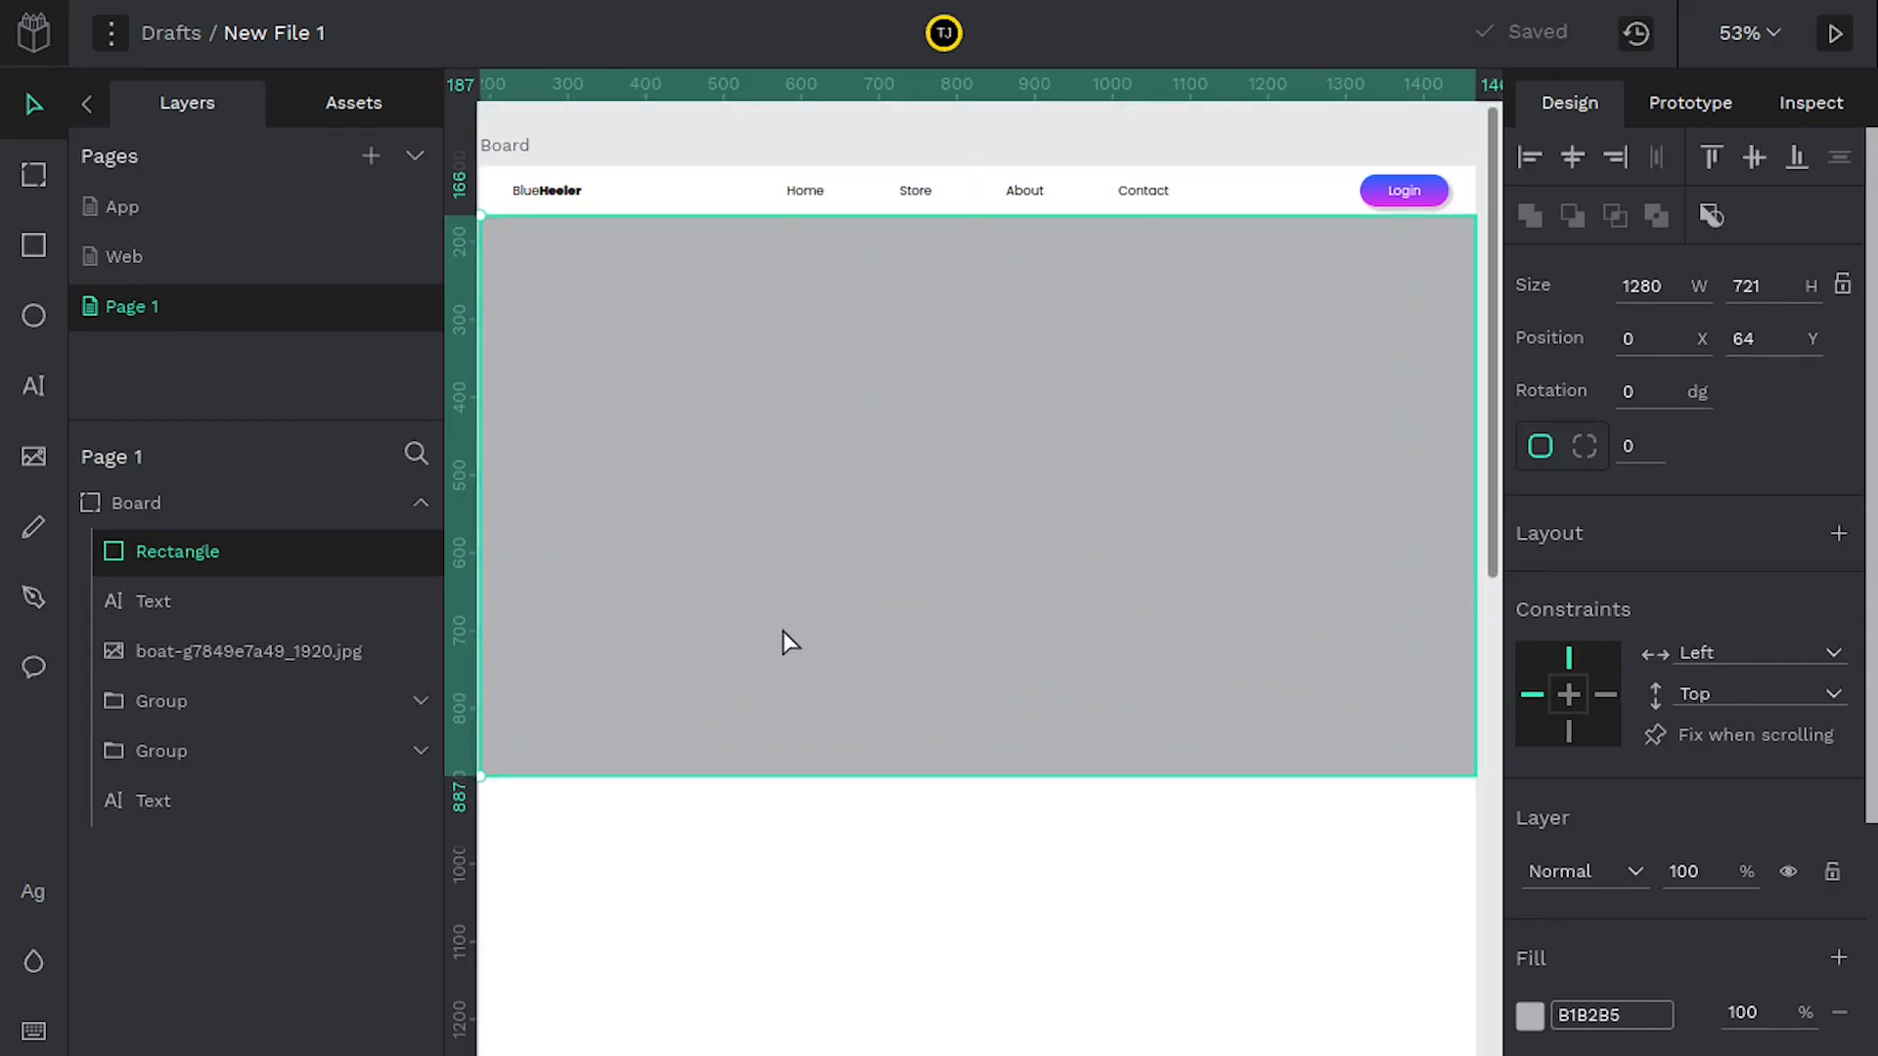
# Fill the 1280 × 721 rectangle covering the boat photo with solid black 000000
pyautogui.click(1529, 1015)
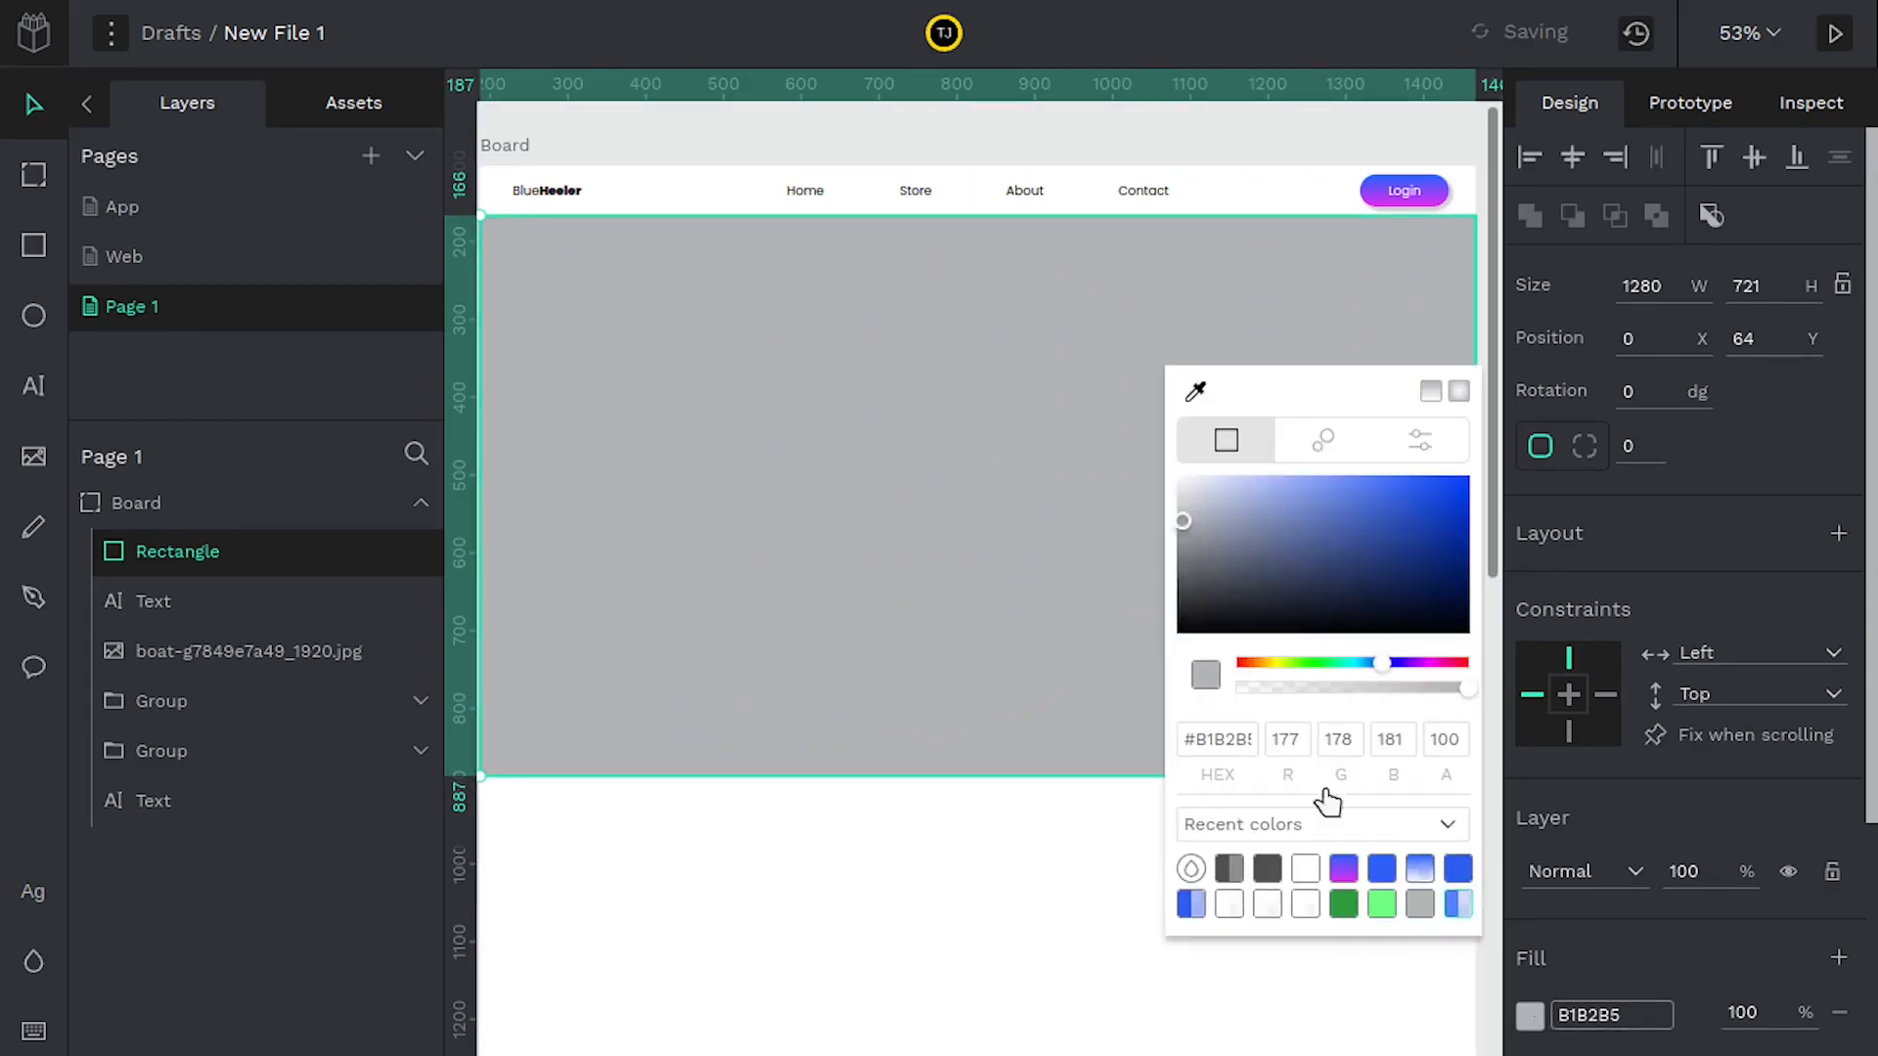
pyautogui.moveTo(1244, 533); pyautogui.dragTo(1115, 685)
pyautogui.click(847, 950)
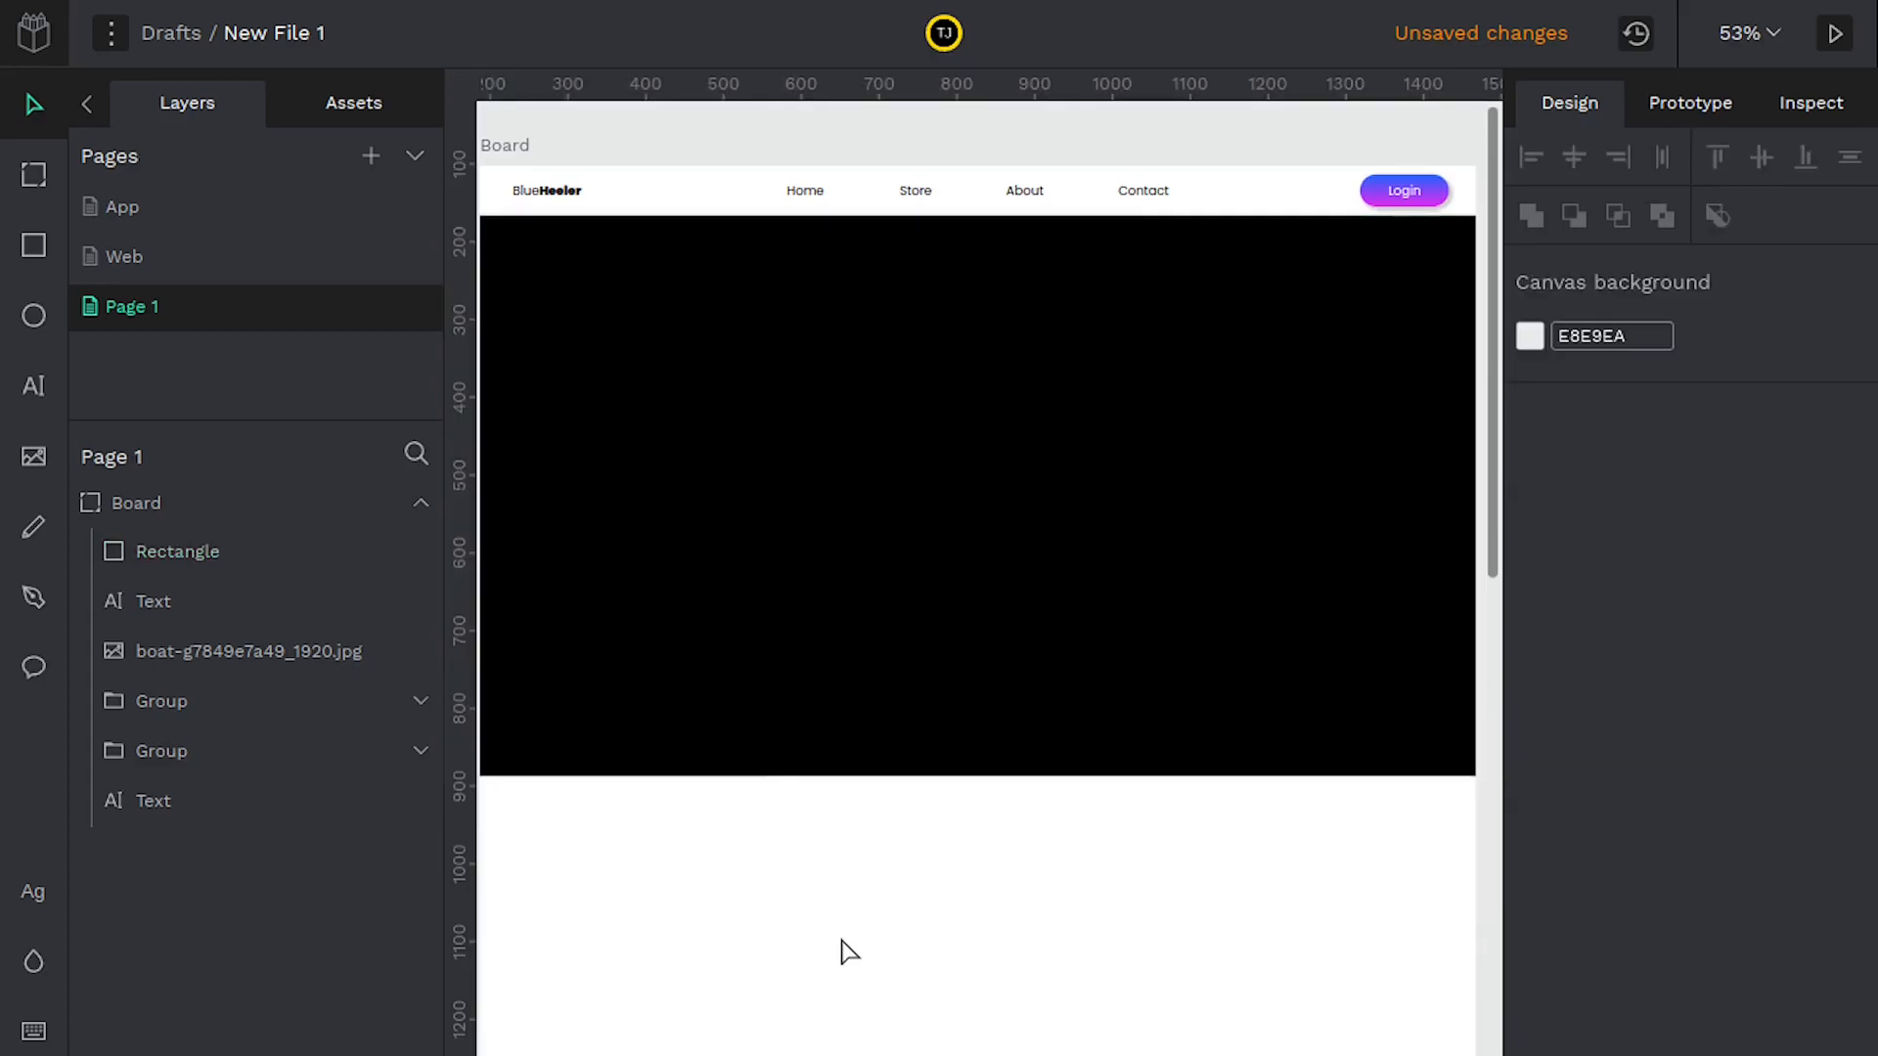
# Send the black rectangle to the back of the board, behind the boat photo and header layers
pyautogui.click(776, 585)
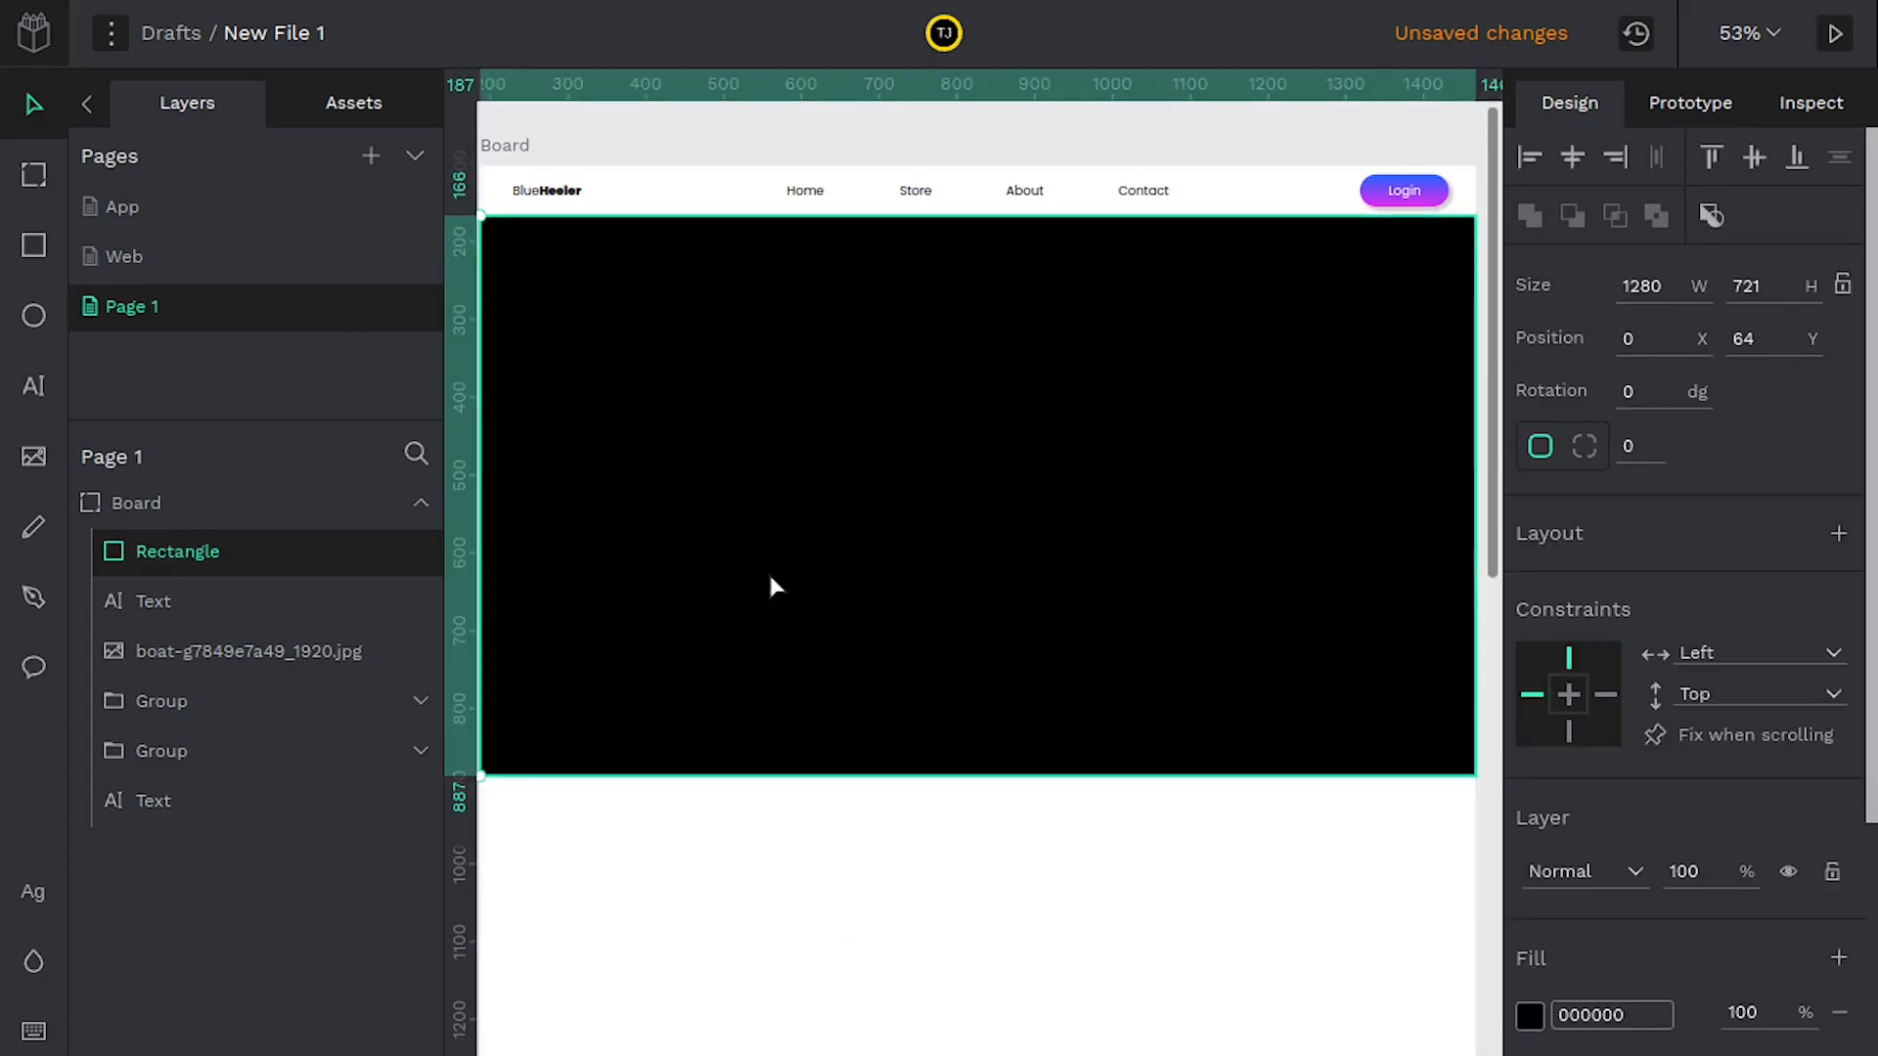
pyautogui.rightClick(741, 377)
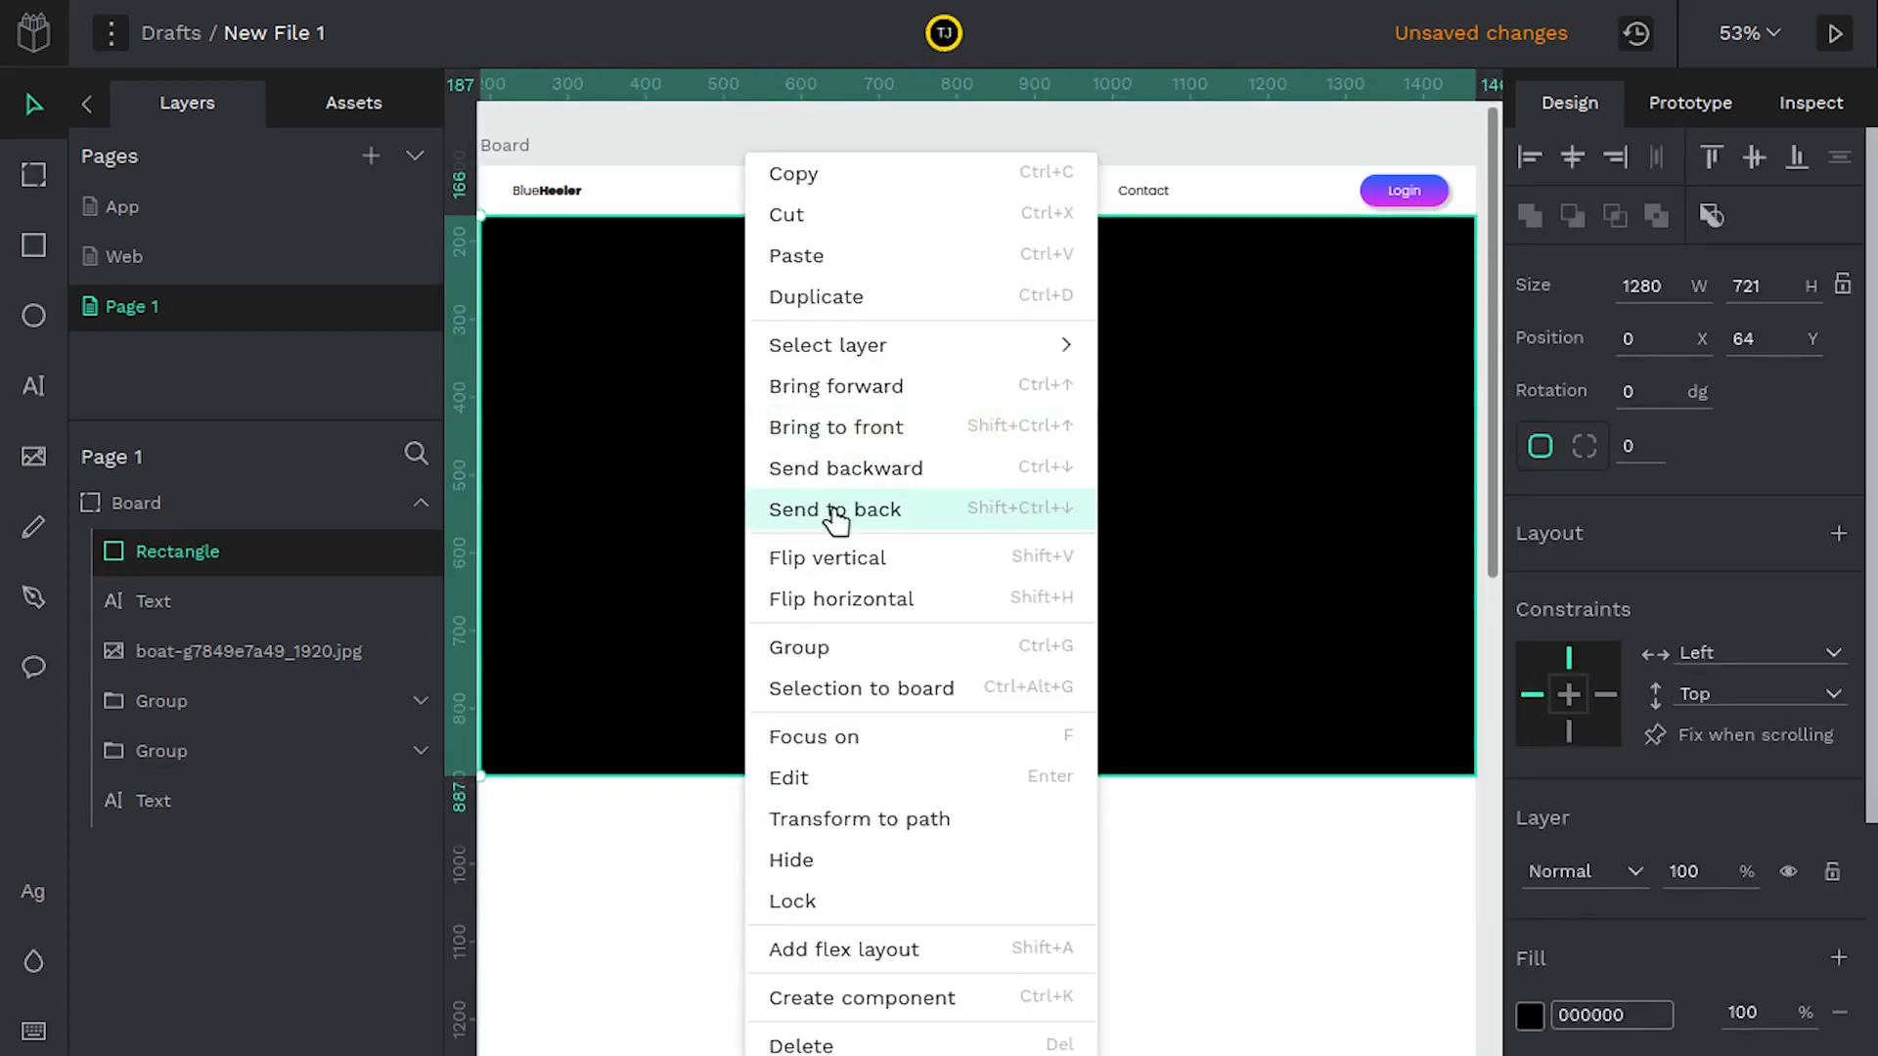
pyautogui.click(830, 509)
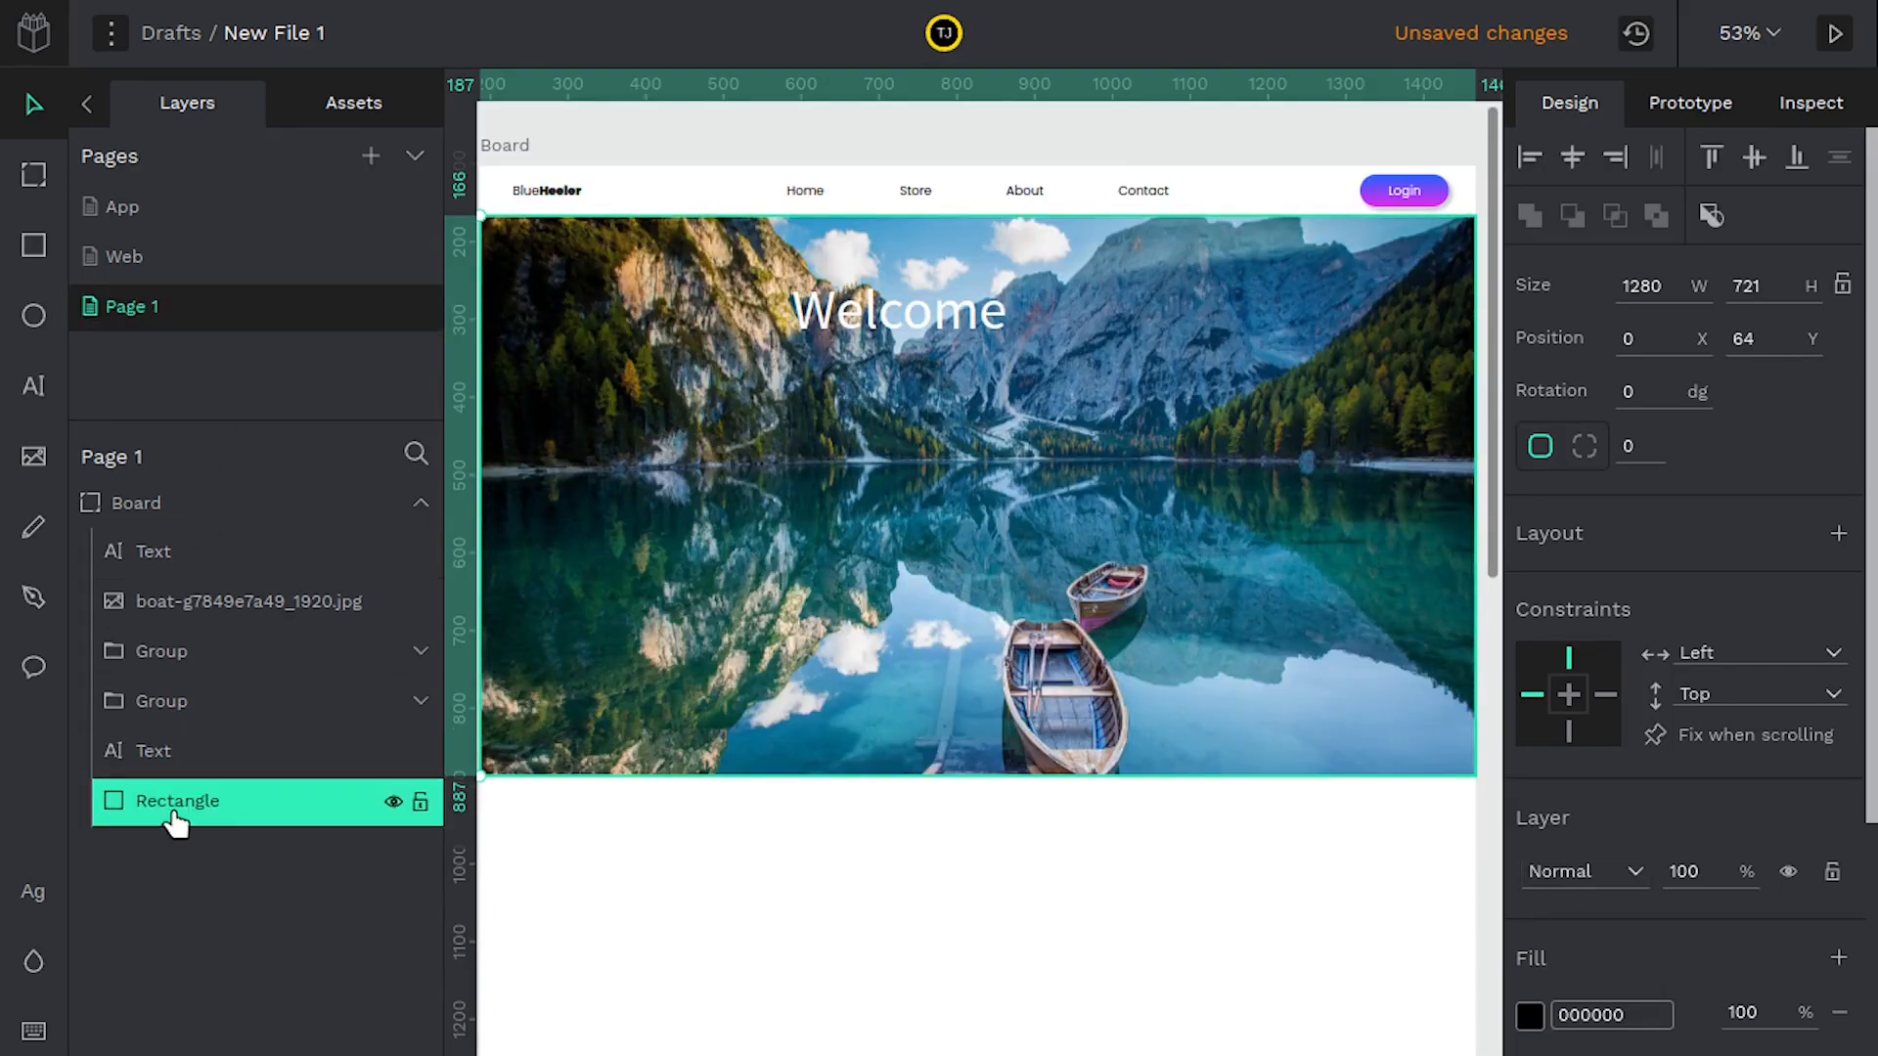
pyautogui.click(168, 605)
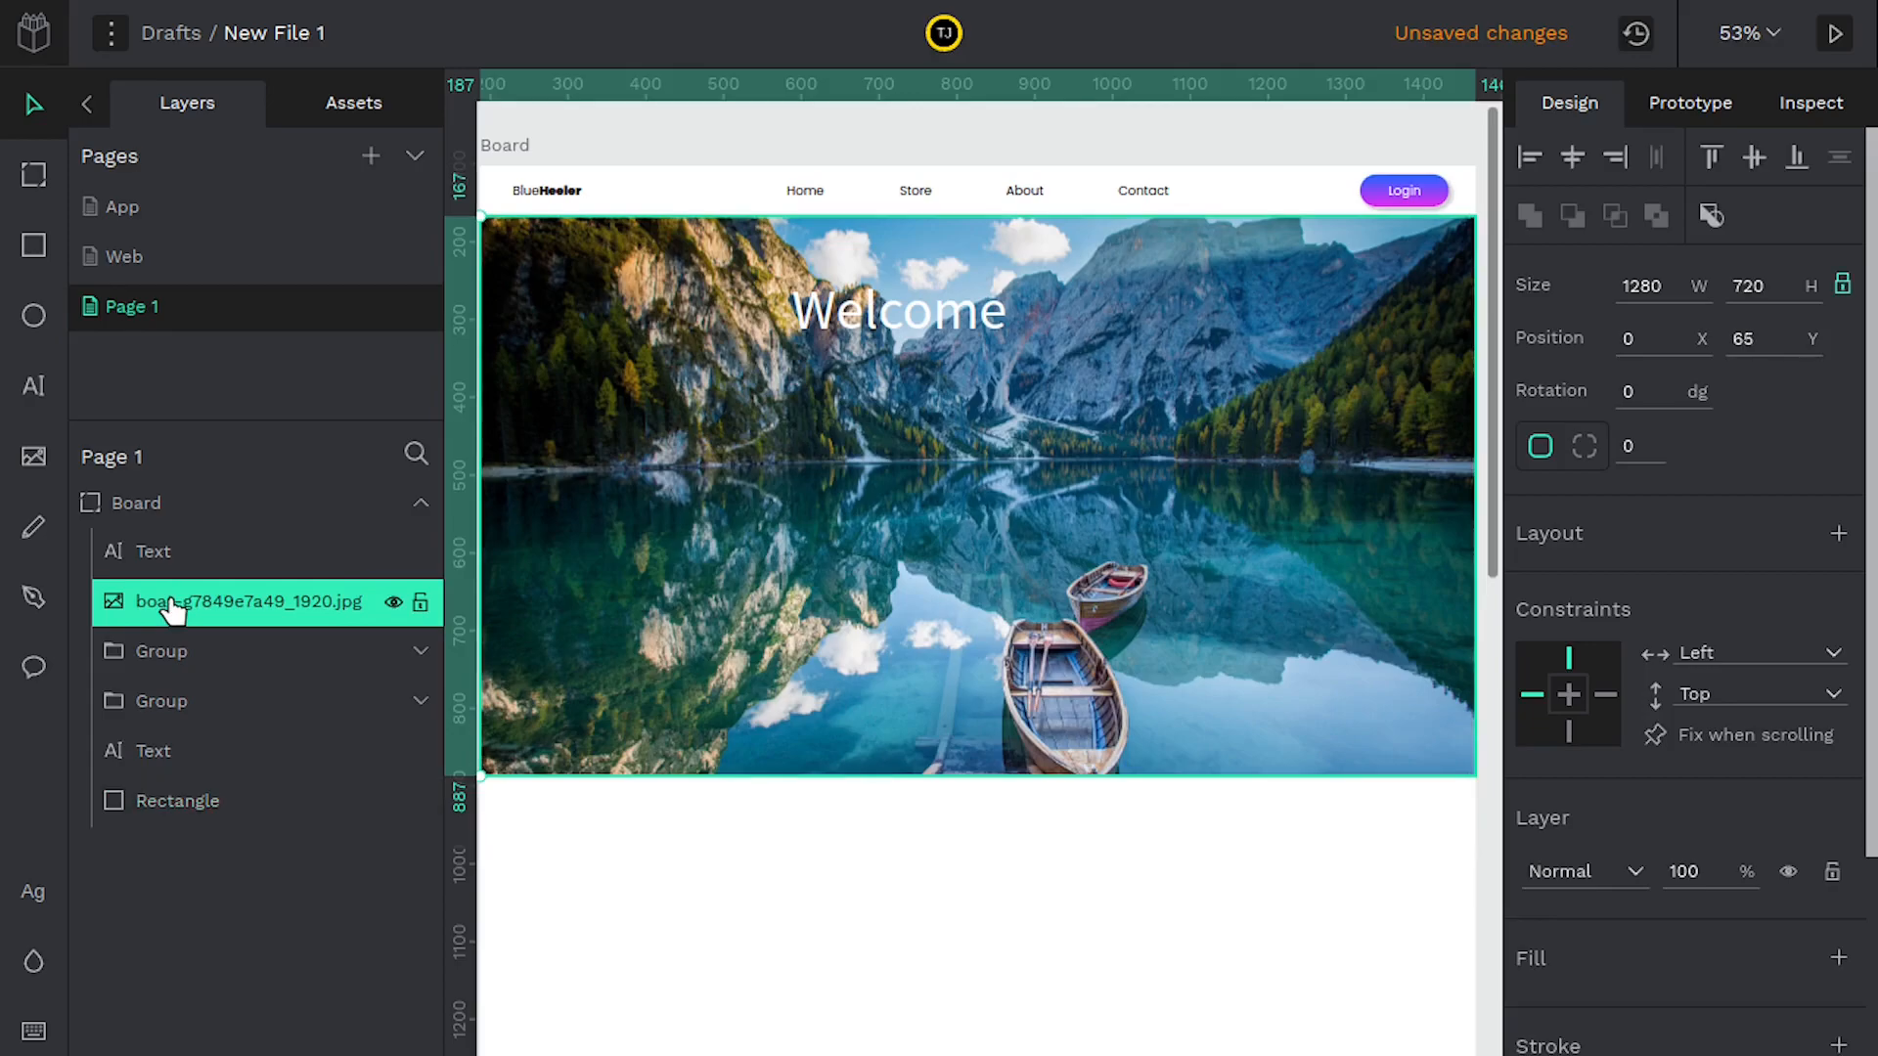
pyautogui.click(185, 804)
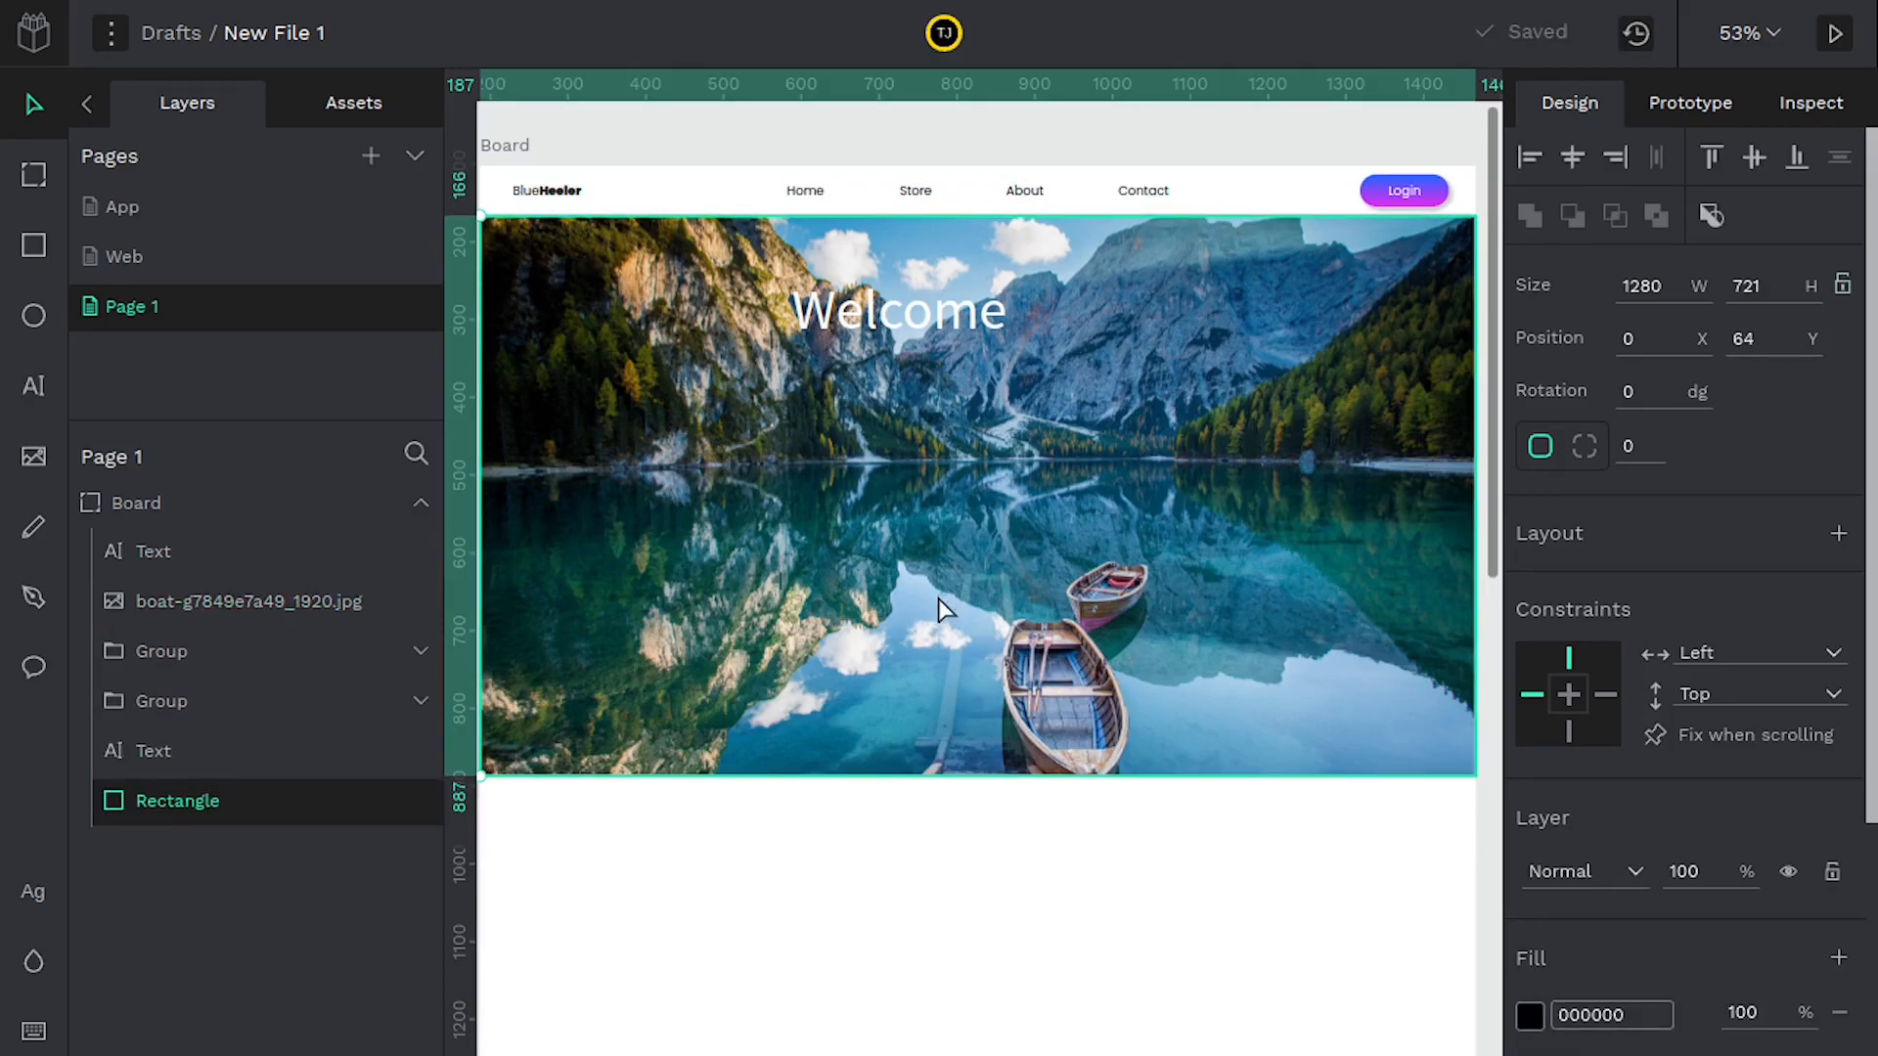
# Darken the boat photo by lowering its layer opacity to 38% over the black rectangle
pyautogui.click(230, 604)
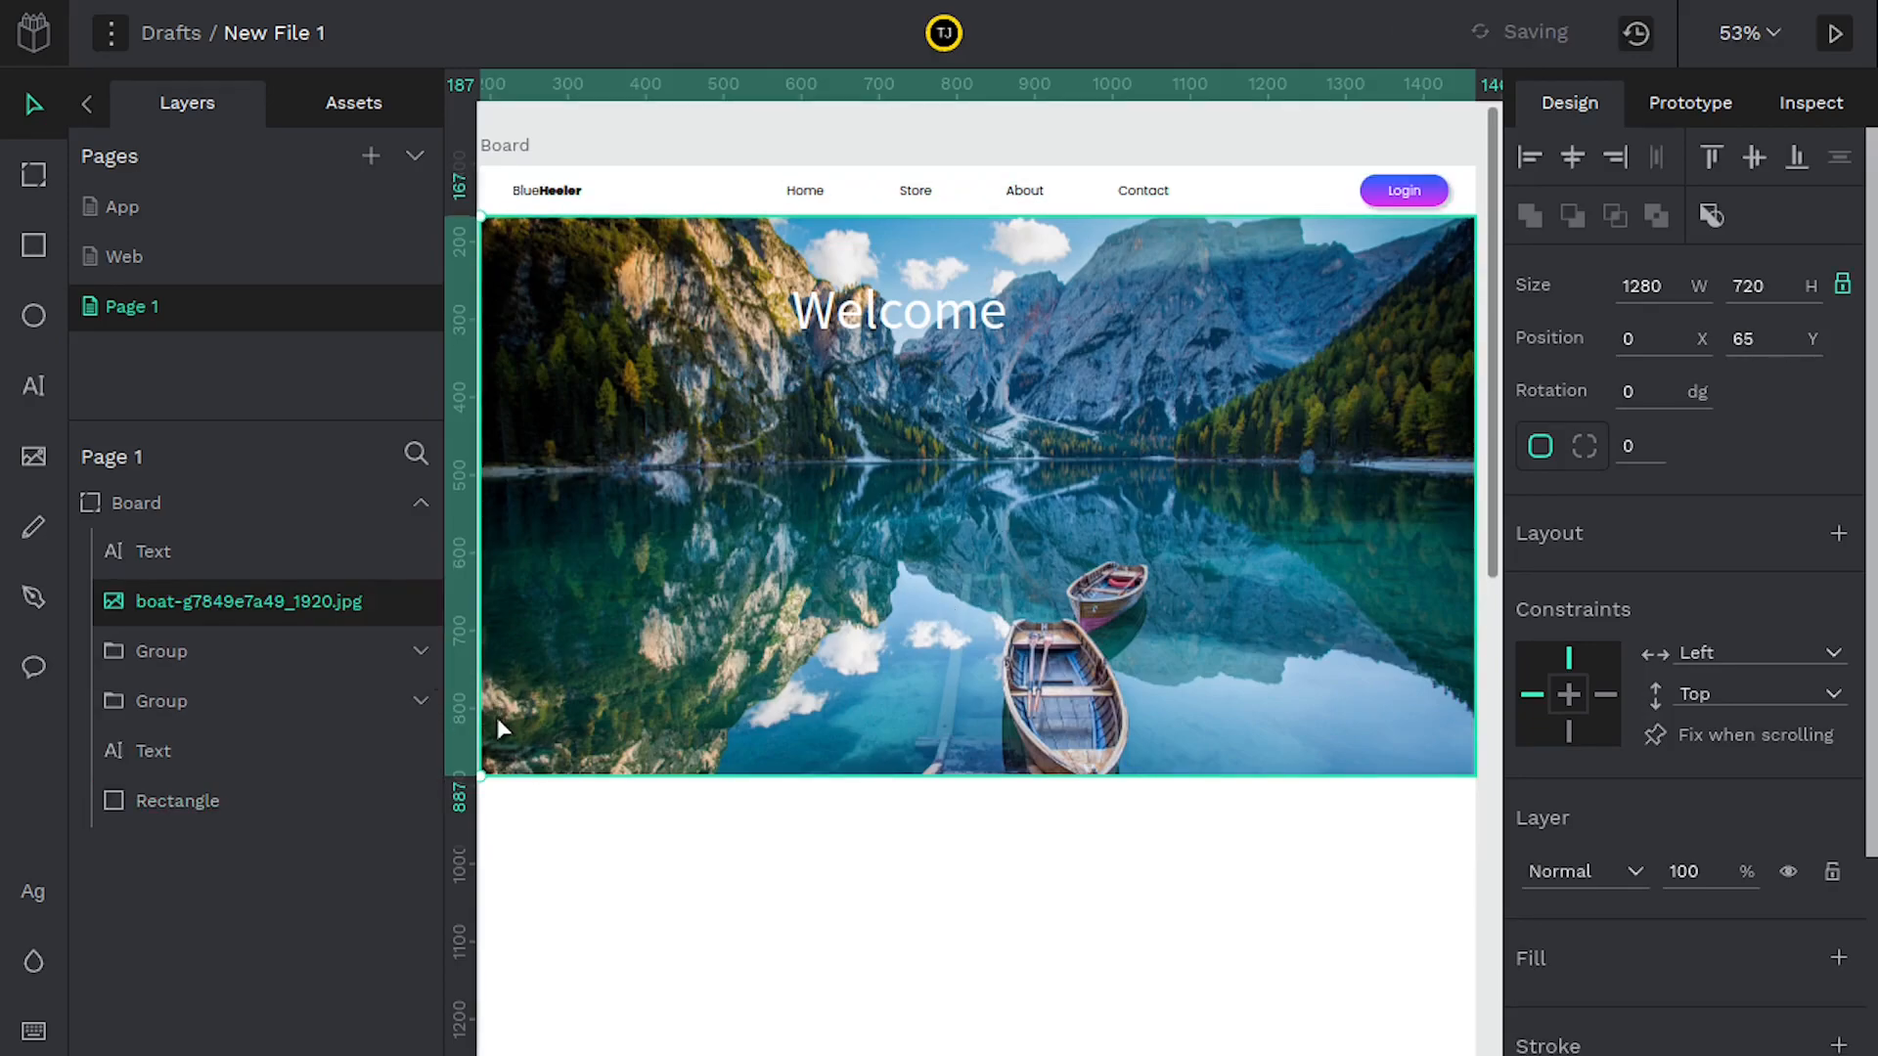
pyautogui.scroll(-3, 1689, 503)
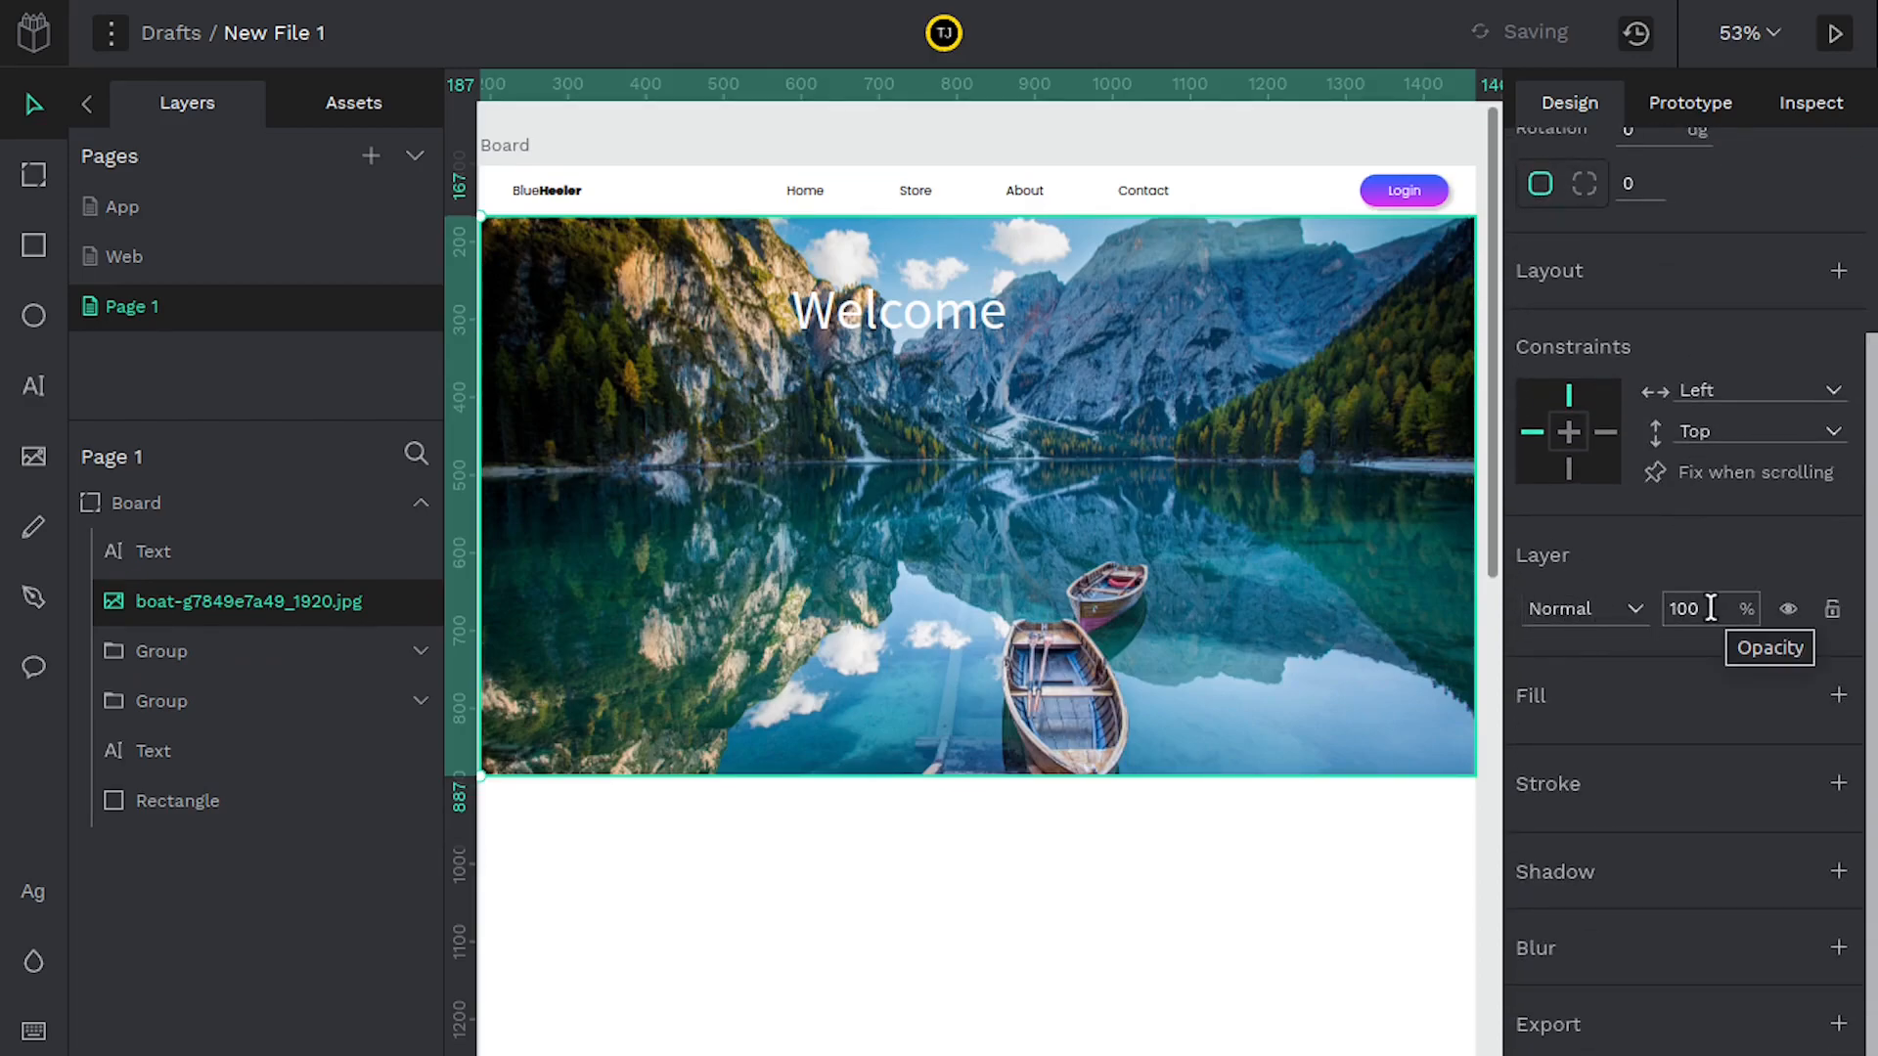
pyautogui.click(1706, 612)
pyautogui.write('97')
pyautogui.scroll(-20, 1705, 612)
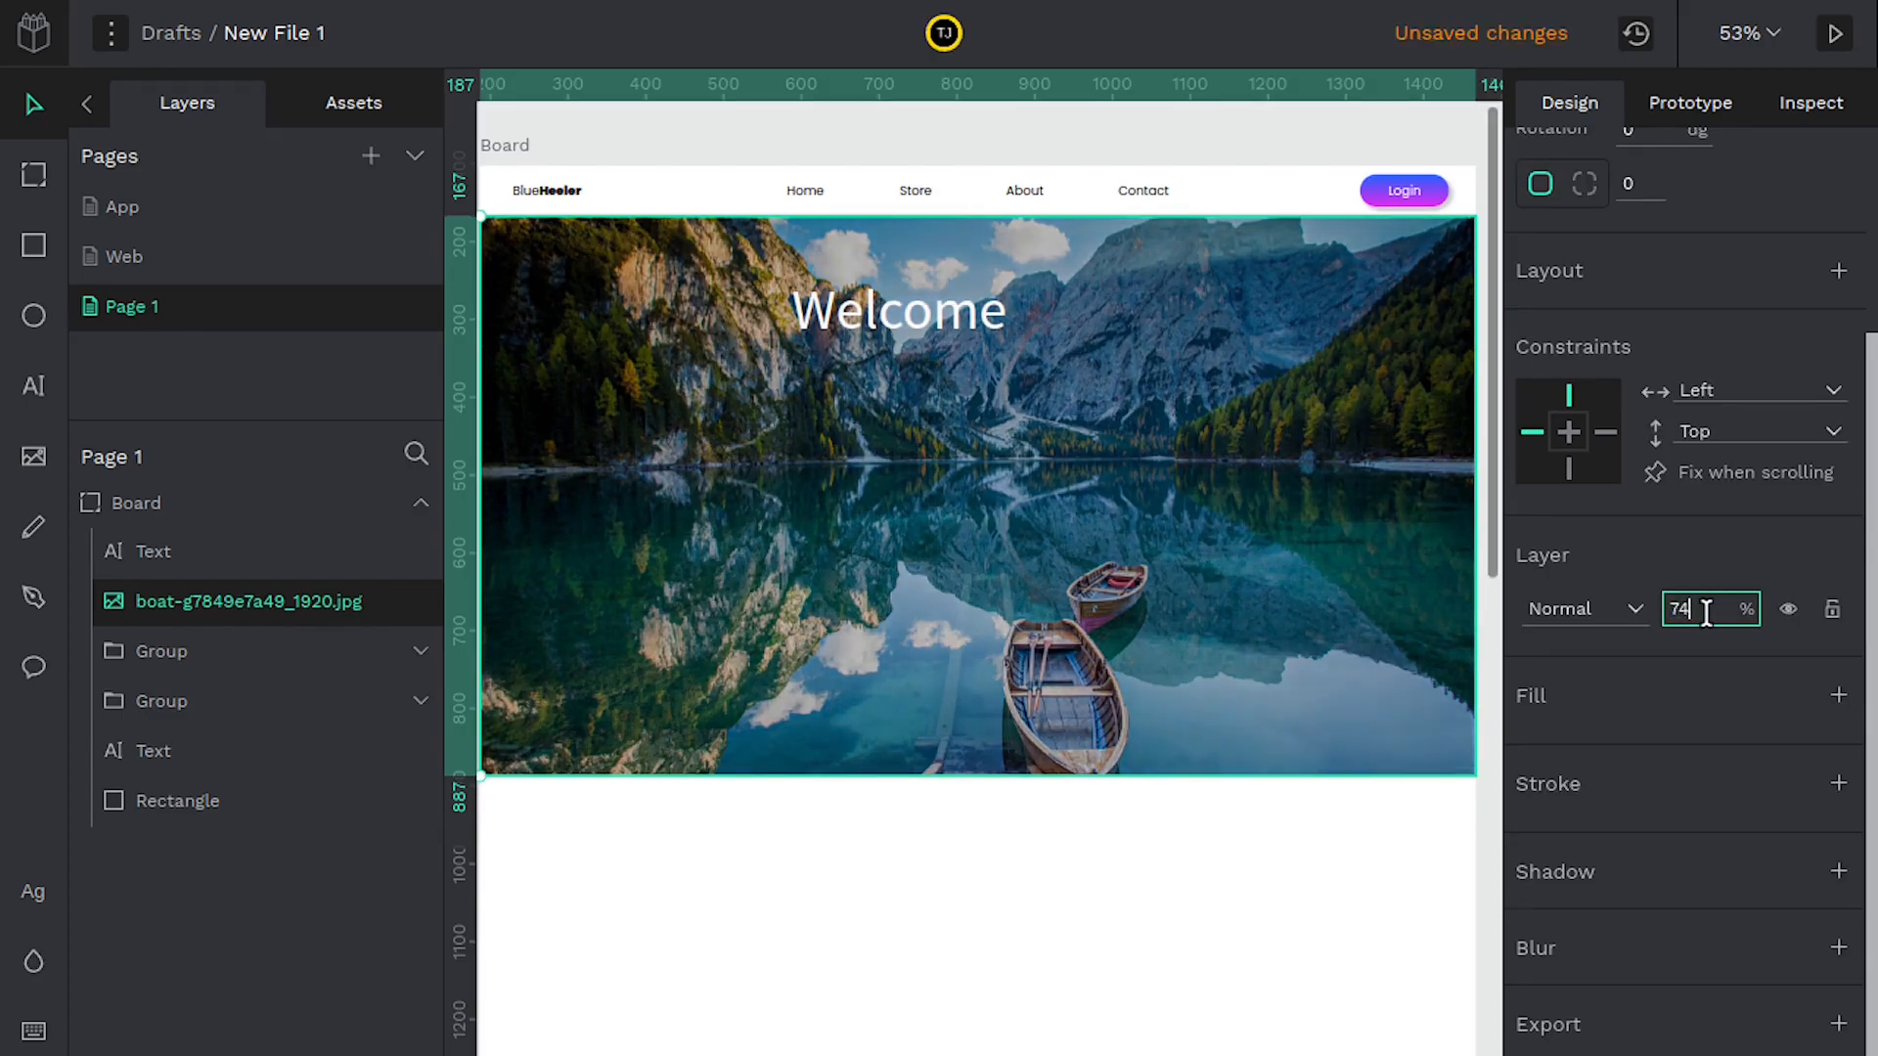
pyautogui.scroll(-20, 1706, 612)
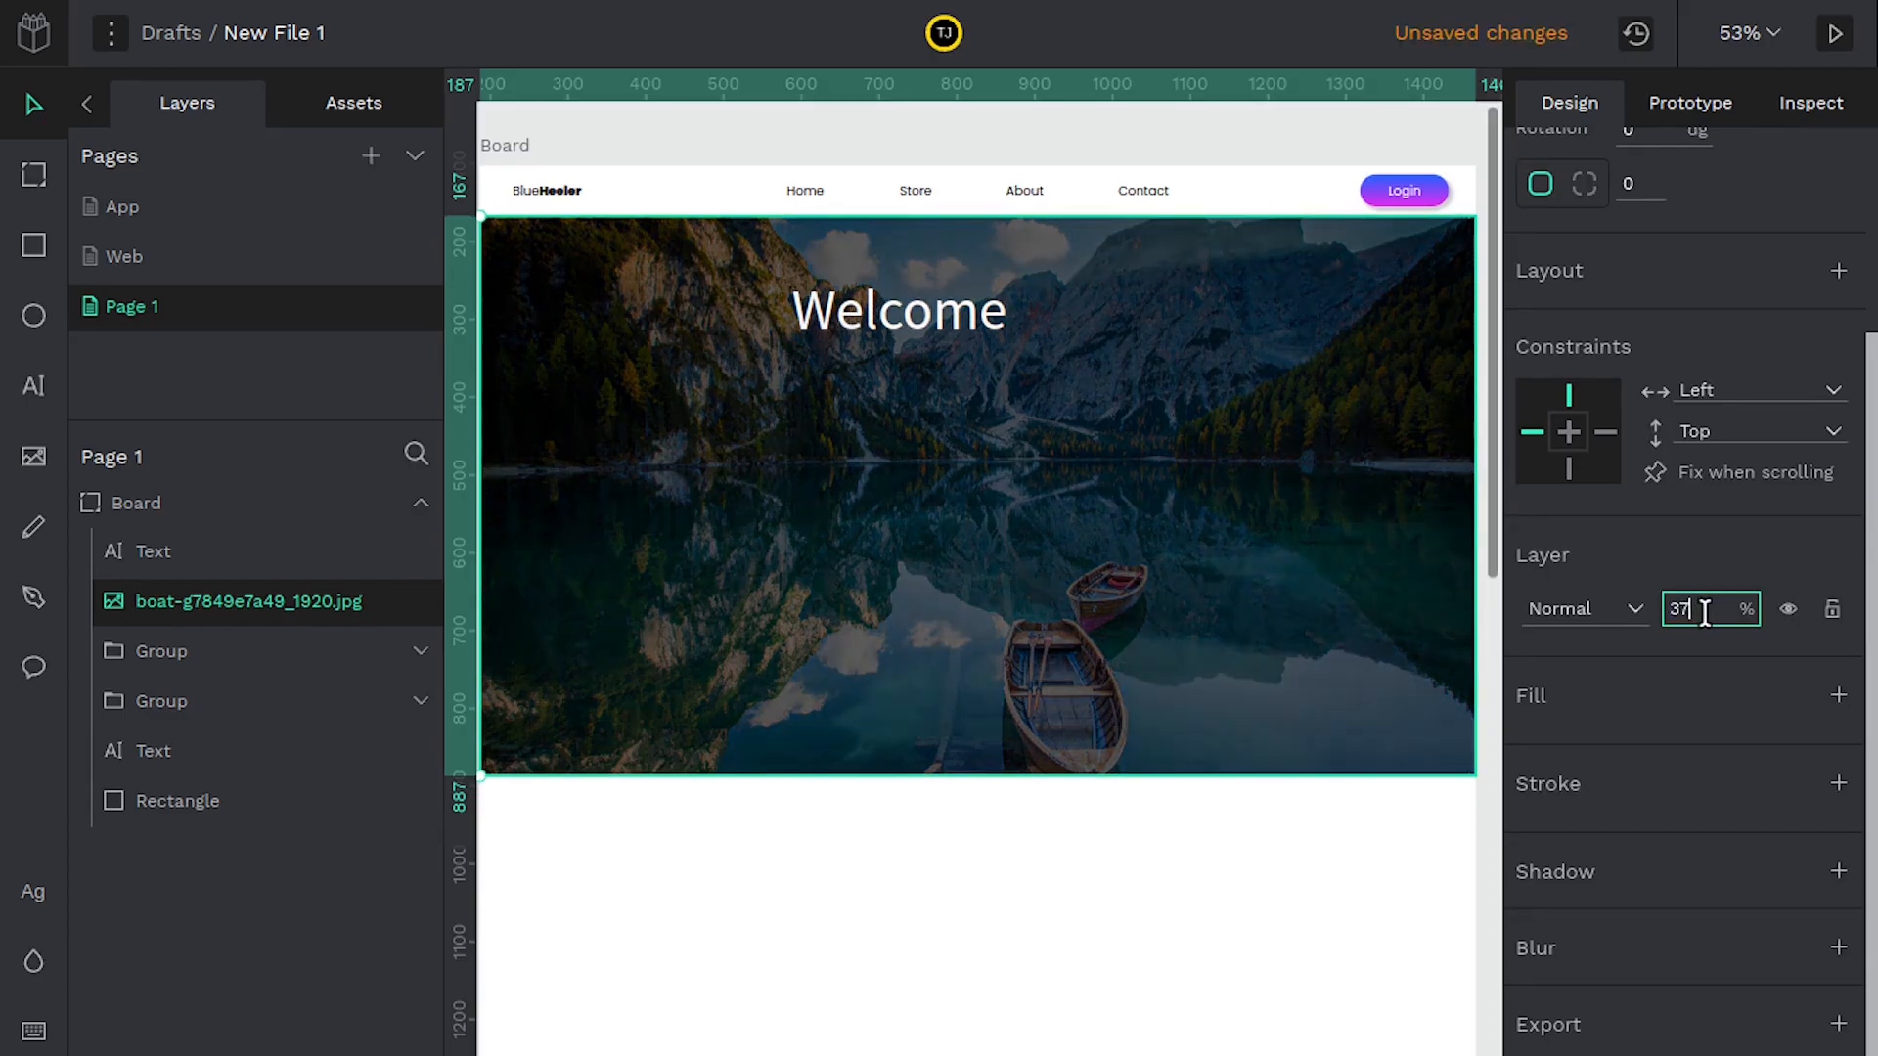
pyautogui.scroll(13, 1705, 612)
pyautogui.click(352, 600)
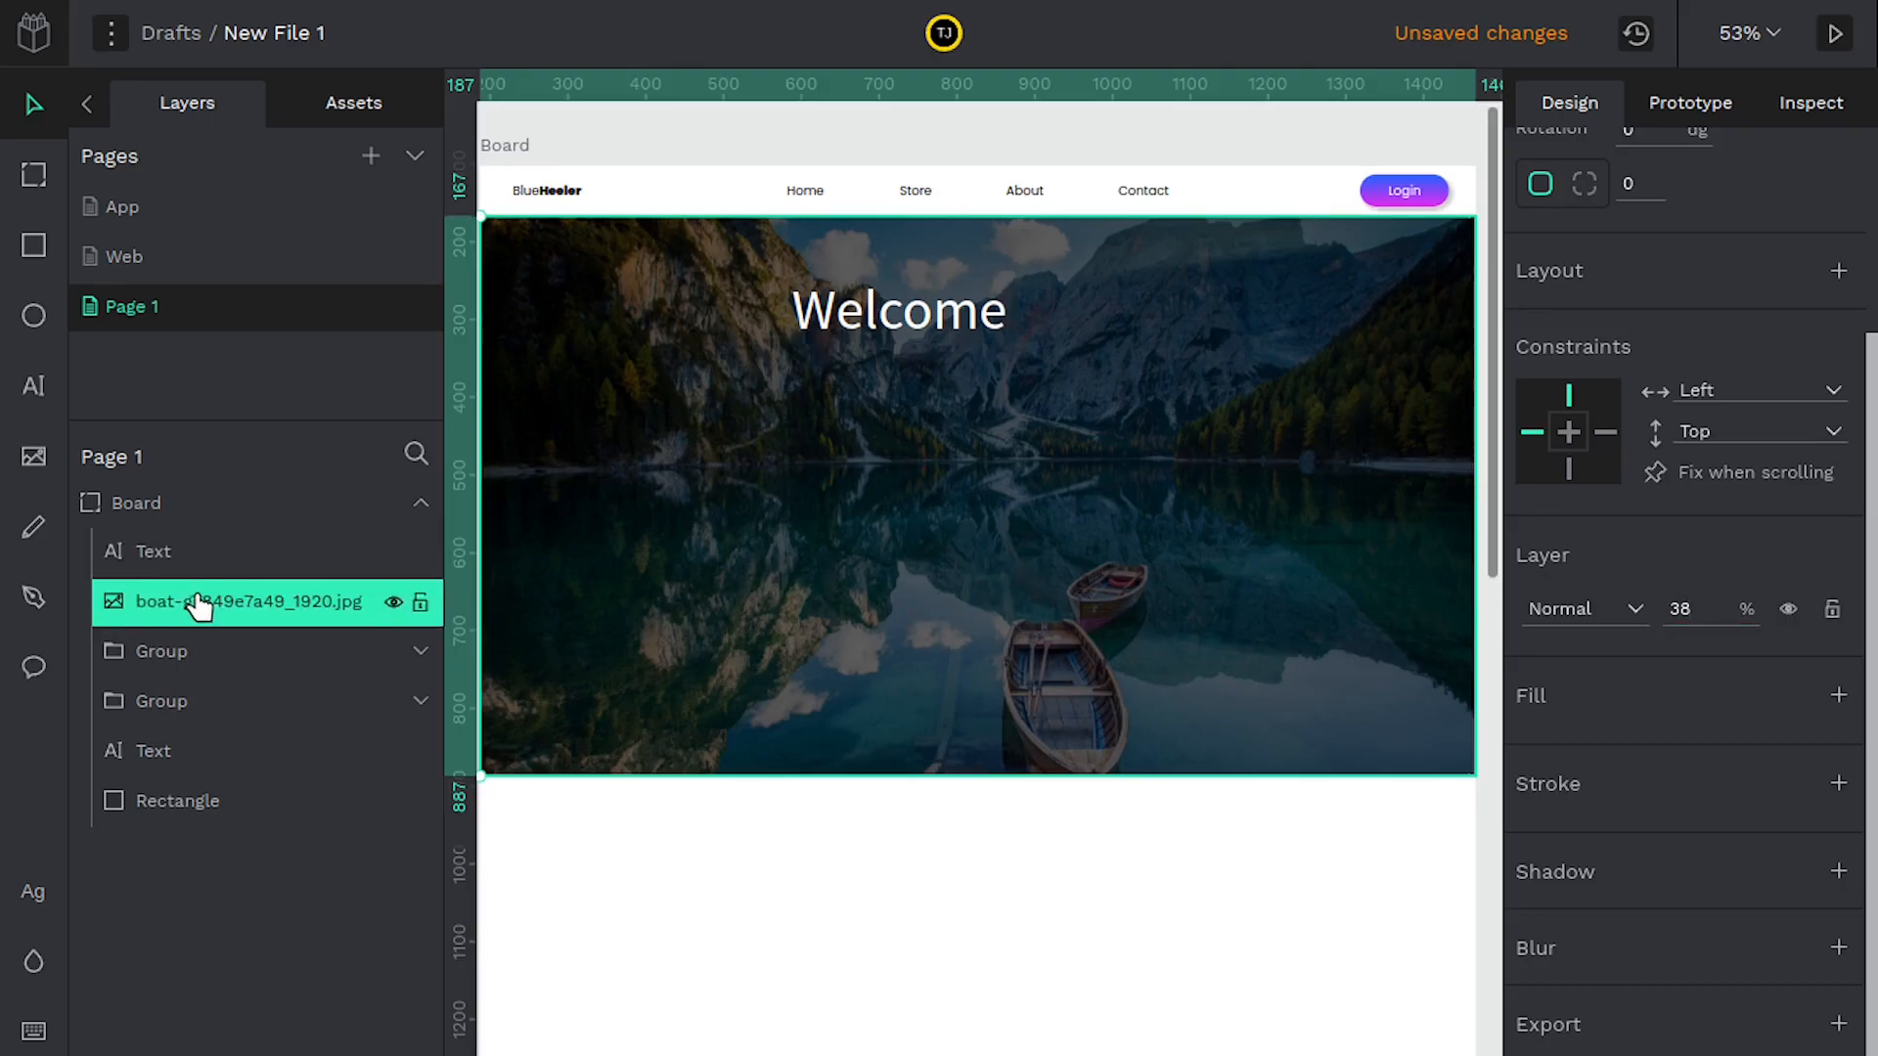
# Move the boat photo about 36 px right and 127 px up so it overlaps the header and Login button
pyautogui.moveTo(894, 597); pyautogui.dragTo(1127, 384)
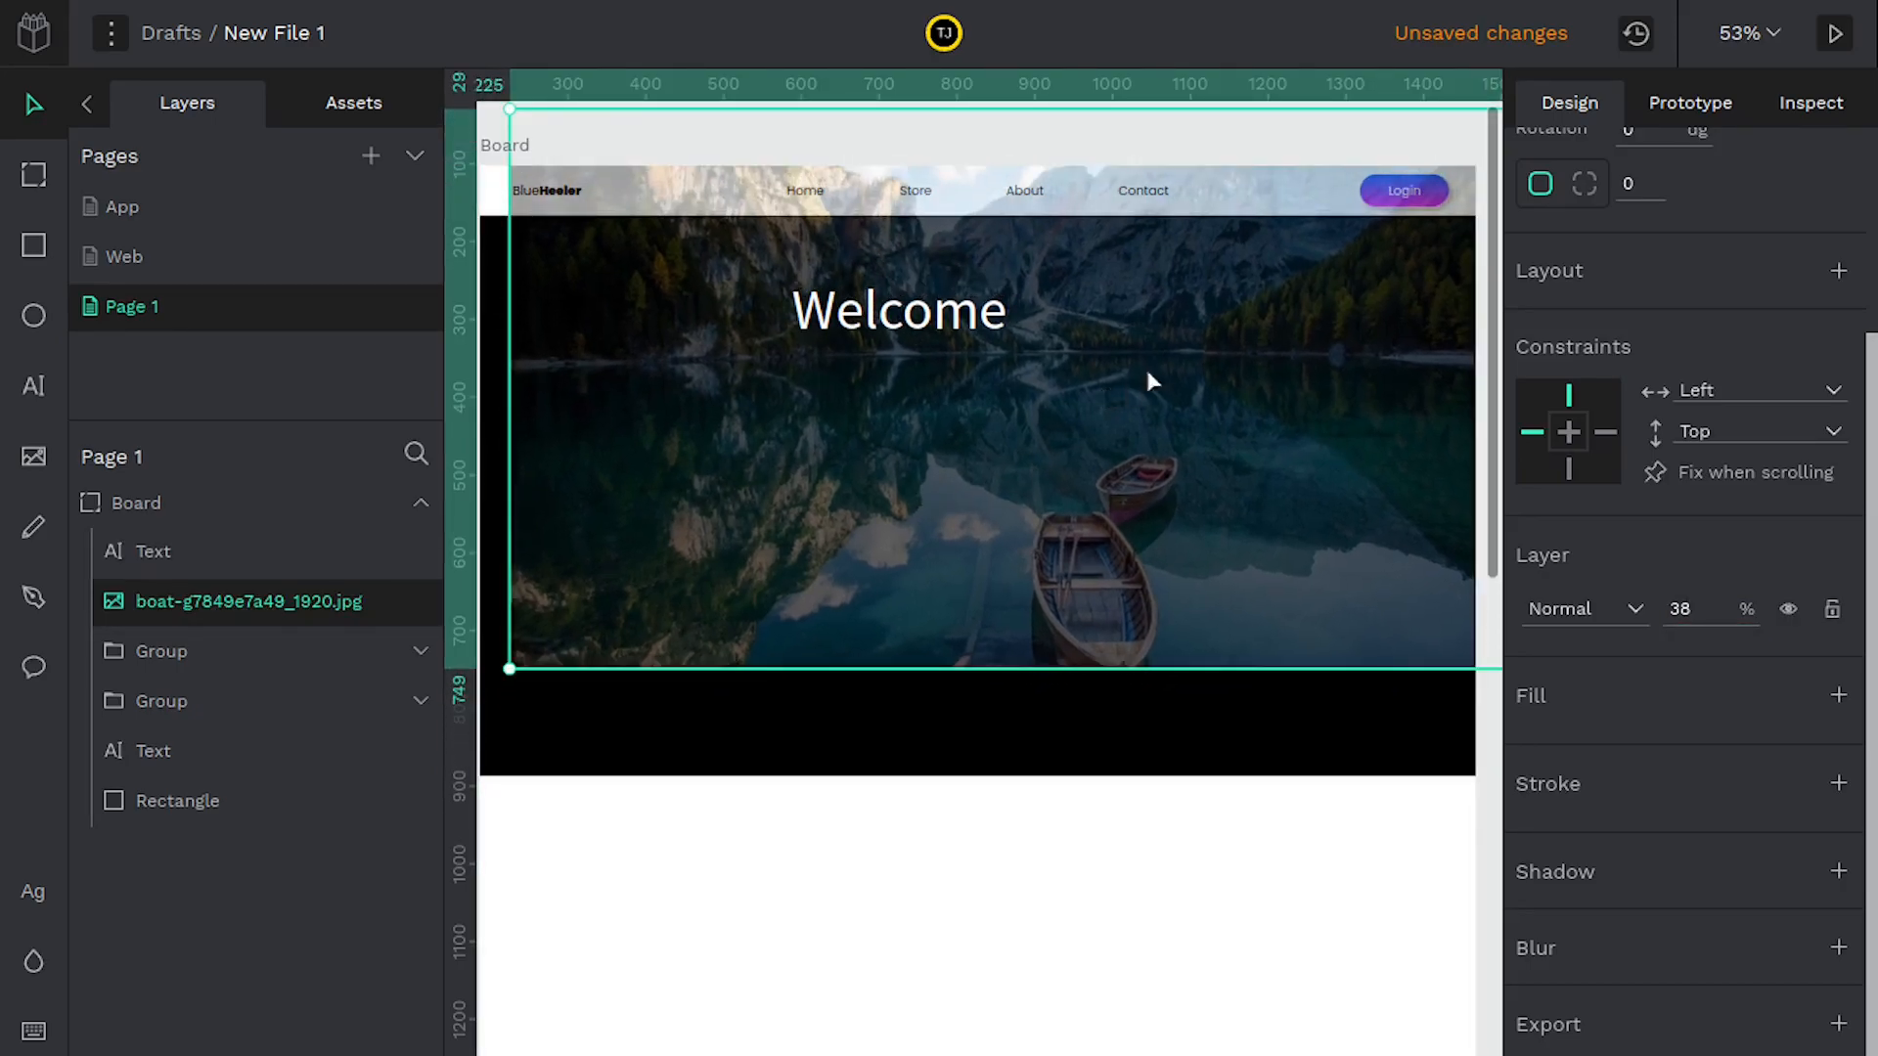
pyautogui.scroll(5, 1046, 227)
pyautogui.moveTo(1006, 221); pyautogui.dragTo(974, 442)
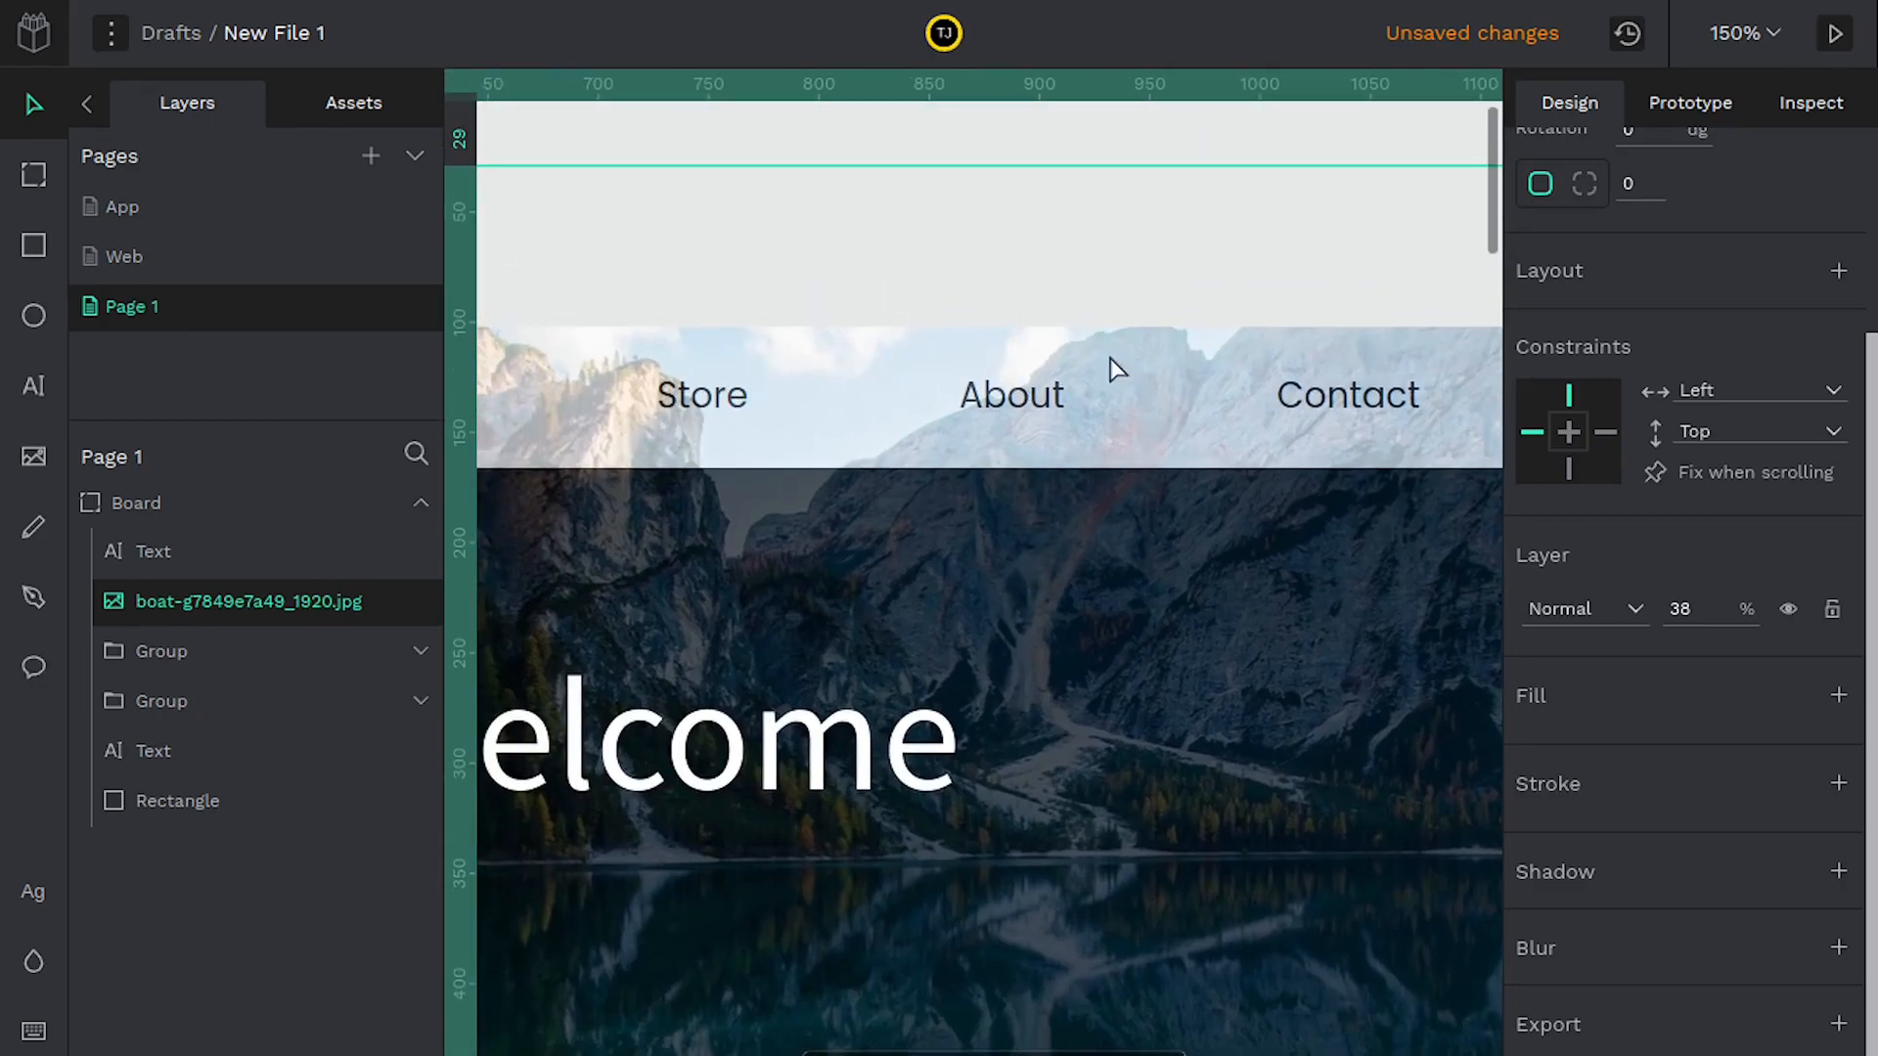
pyautogui.hscroll(10, 1120, 492)
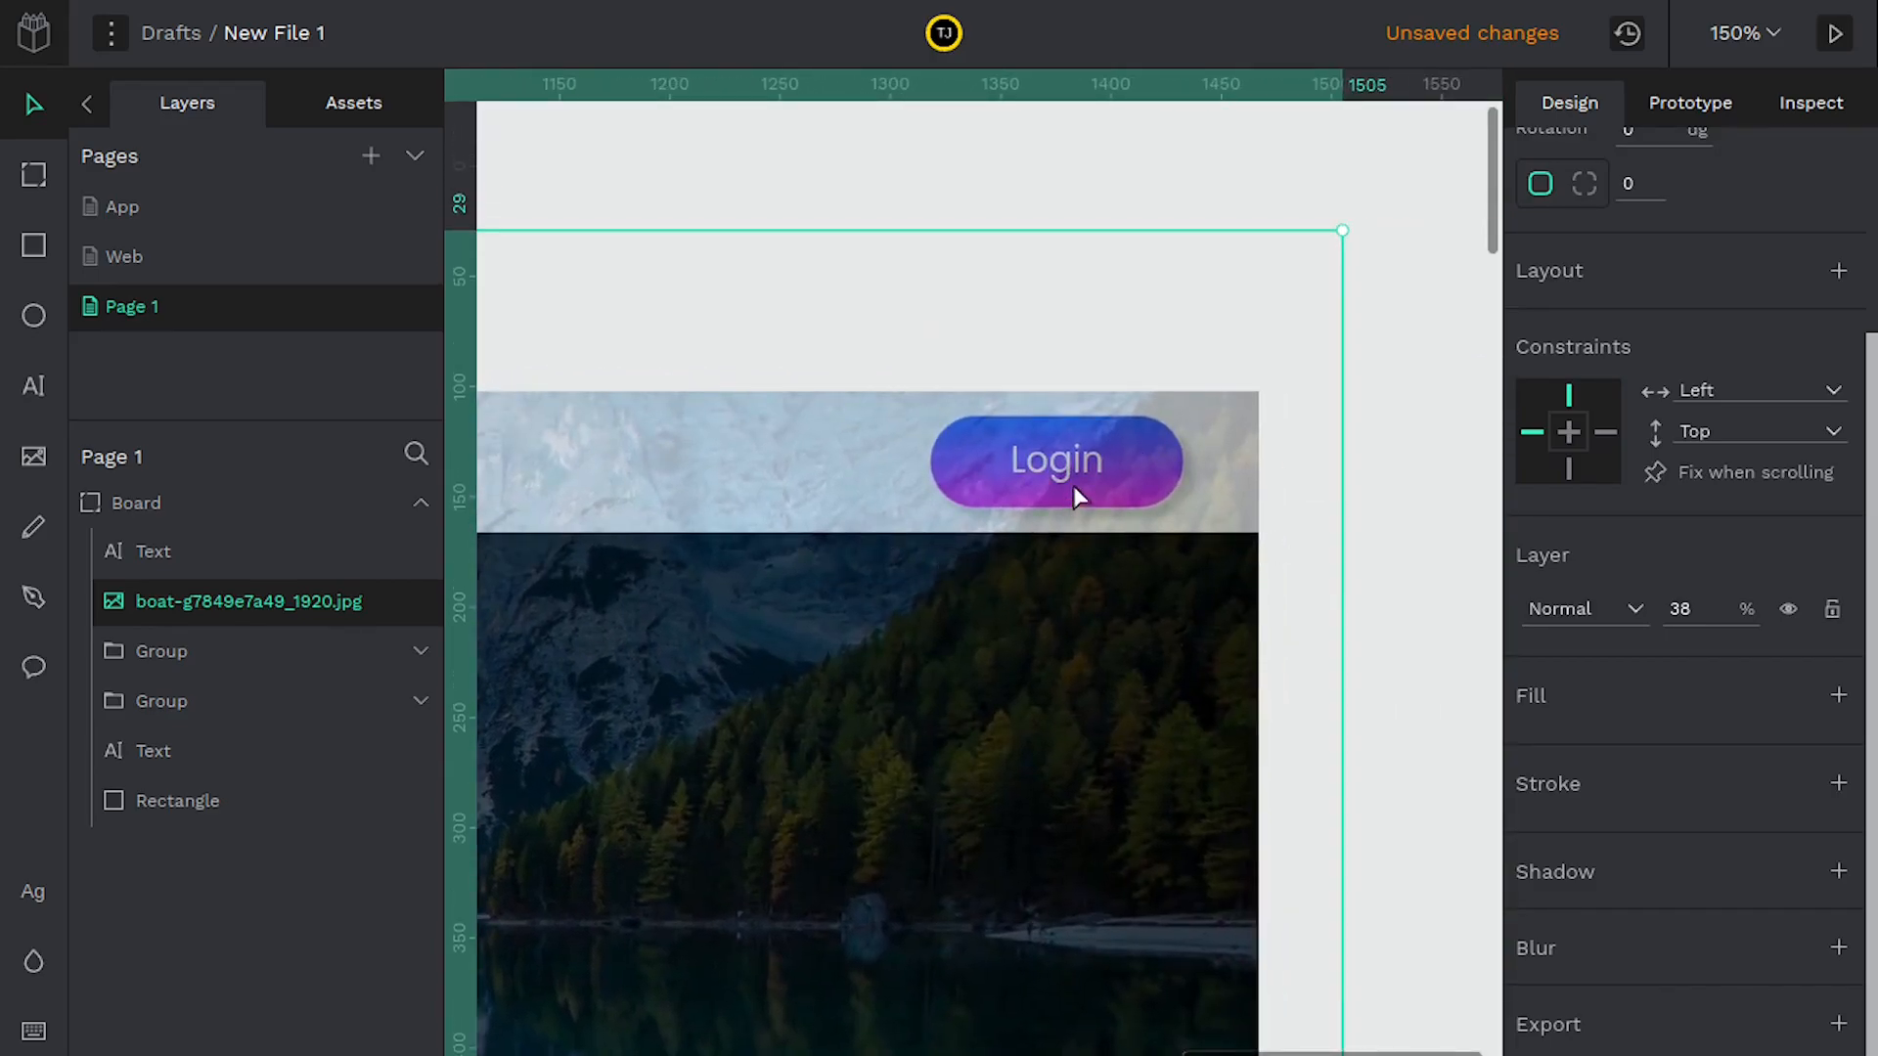
pyautogui.scroll(5, 1076, 498)
pyautogui.scroll(-3, 1043, 487)
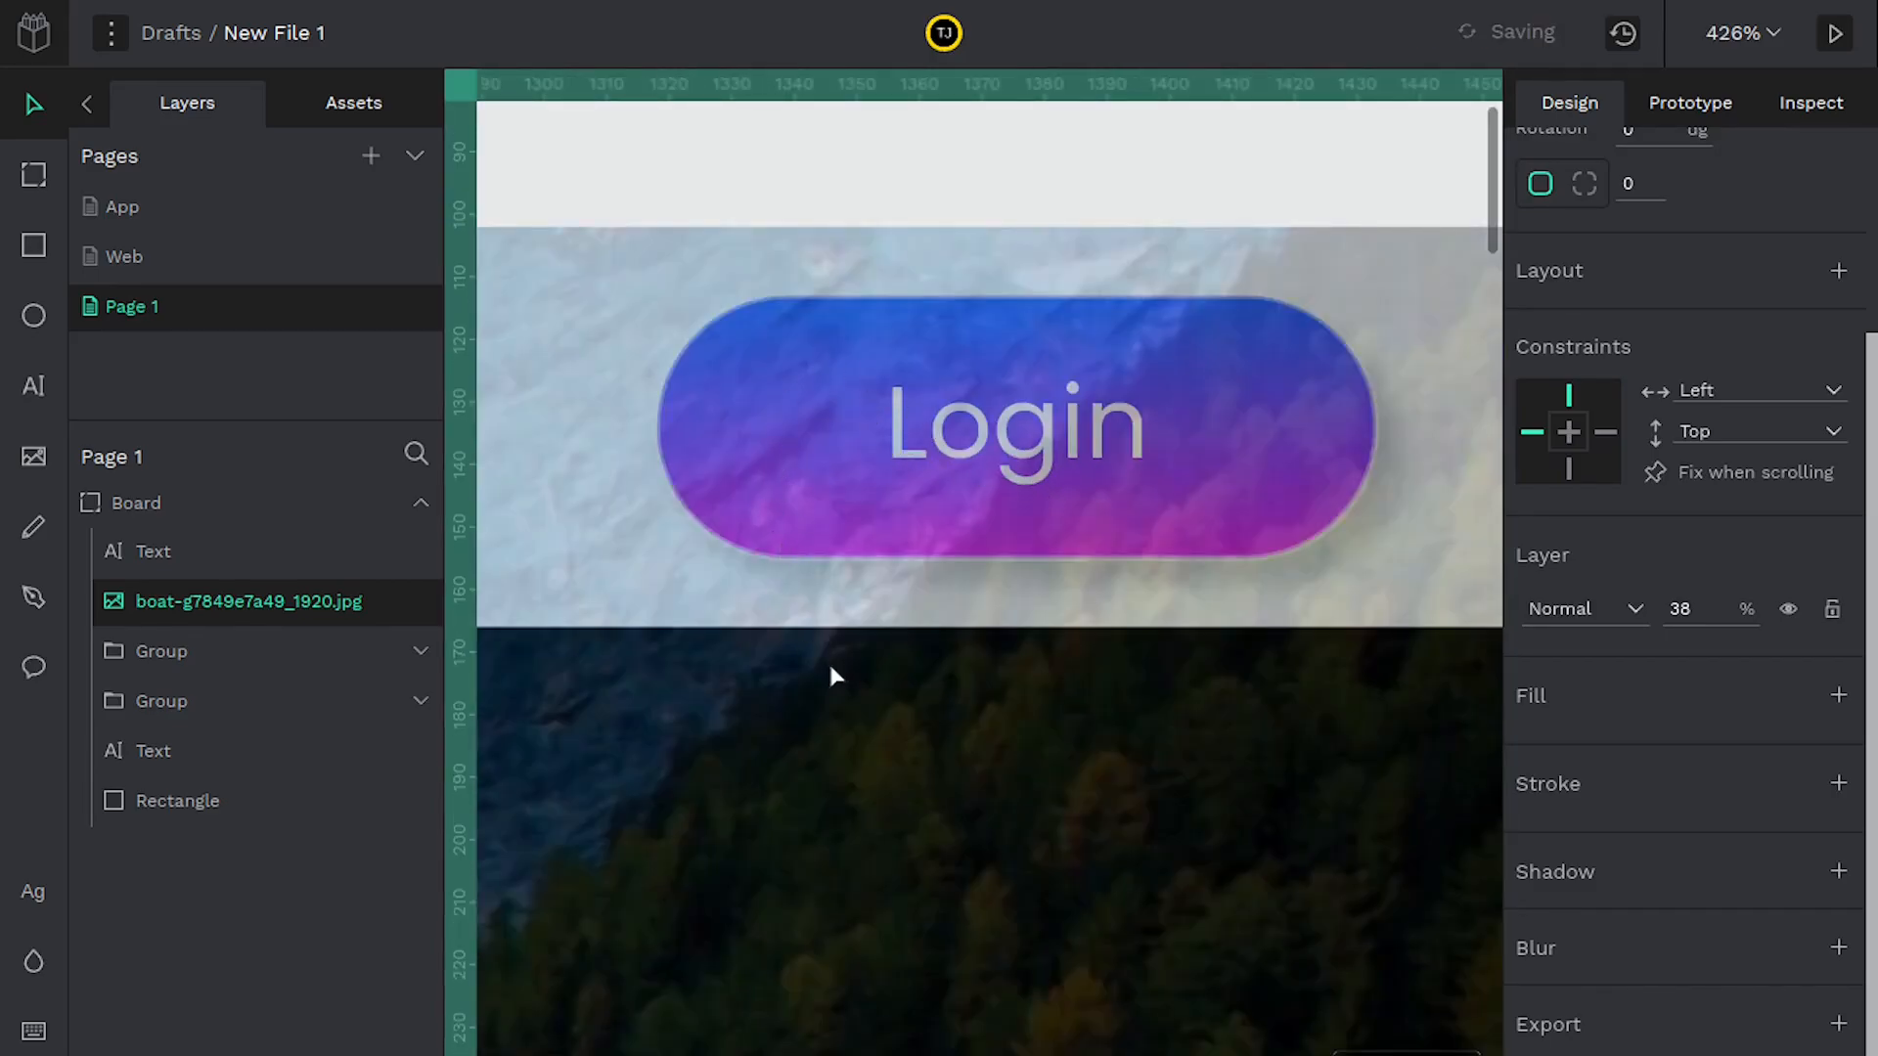
pyautogui.scroll(-4, 830, 671)
pyautogui.moveTo(877, 595)
pyautogui.mouseDown()
pyautogui.moveTo(970, 608)
pyautogui.moveTo(872, 616)
pyautogui.mouseUp()
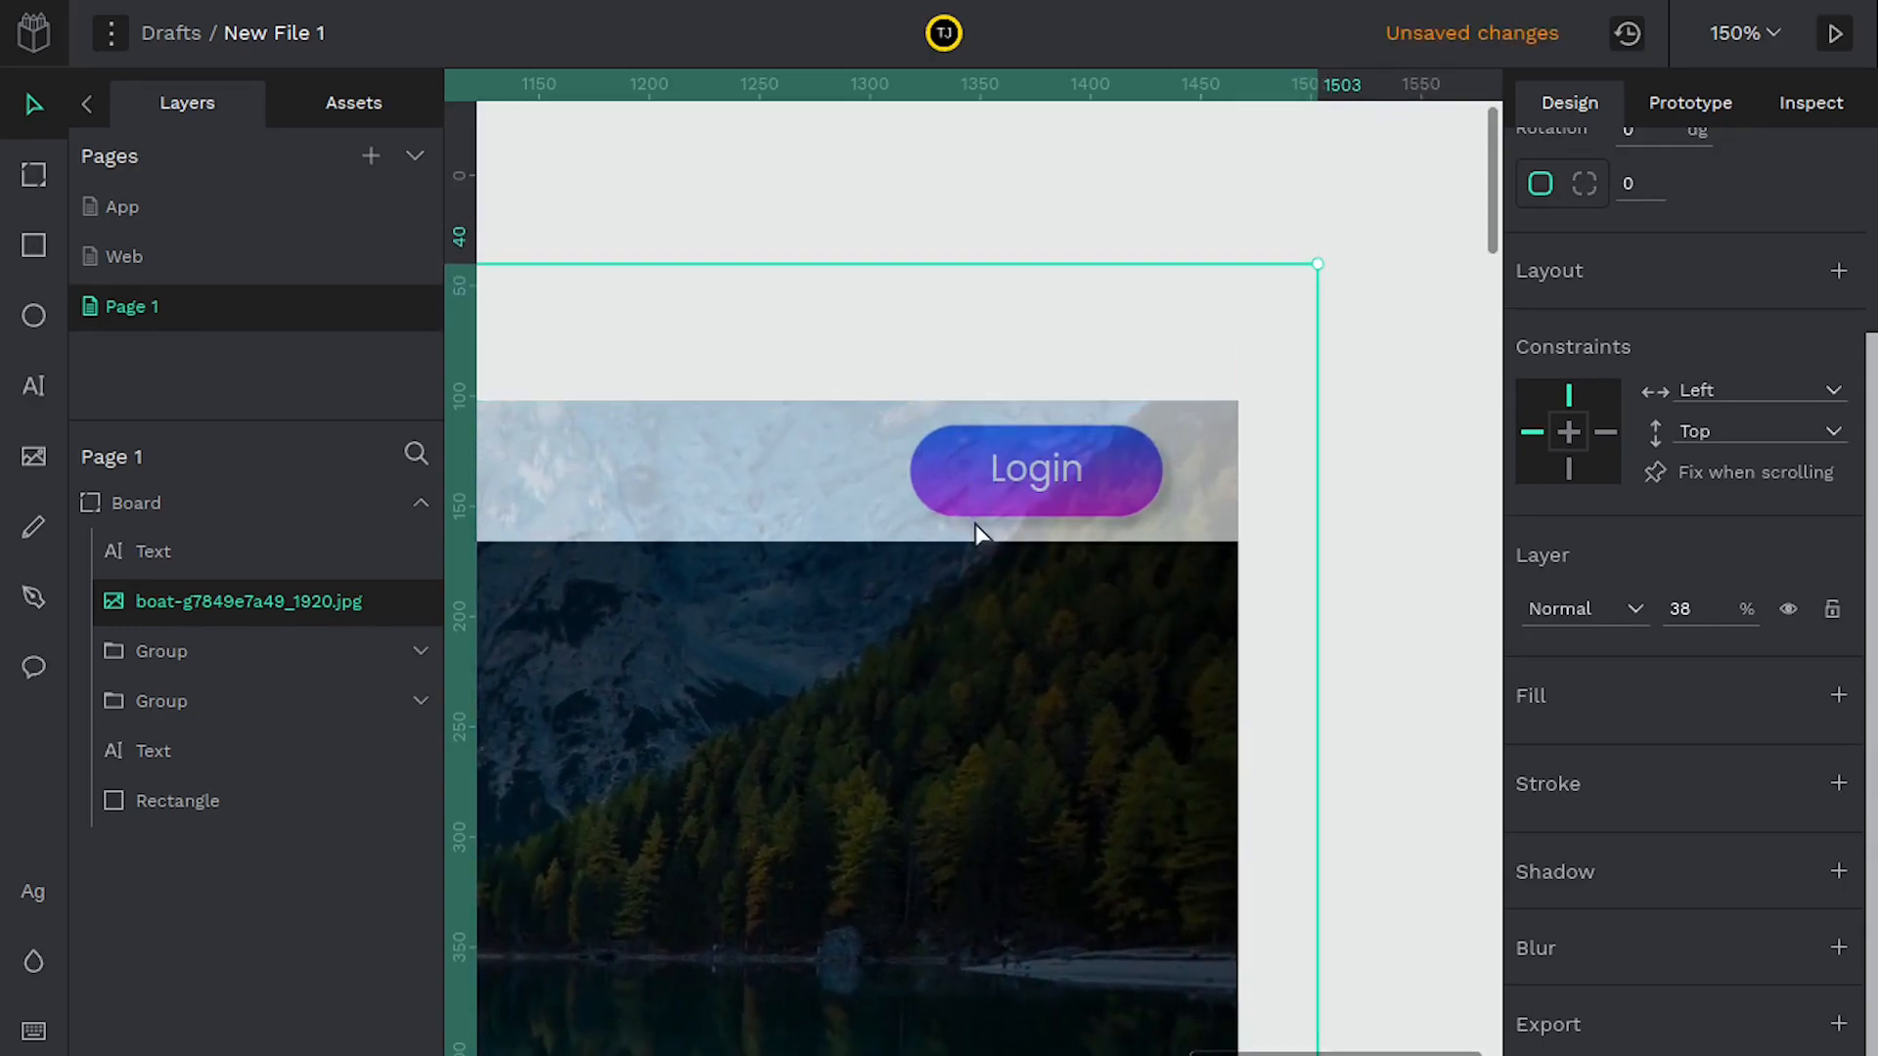
# Try different layer opacities on the boat photo, from 23% up to 76%, ending at 100%
pyautogui.click(1702, 601)
pyautogui.write('31')
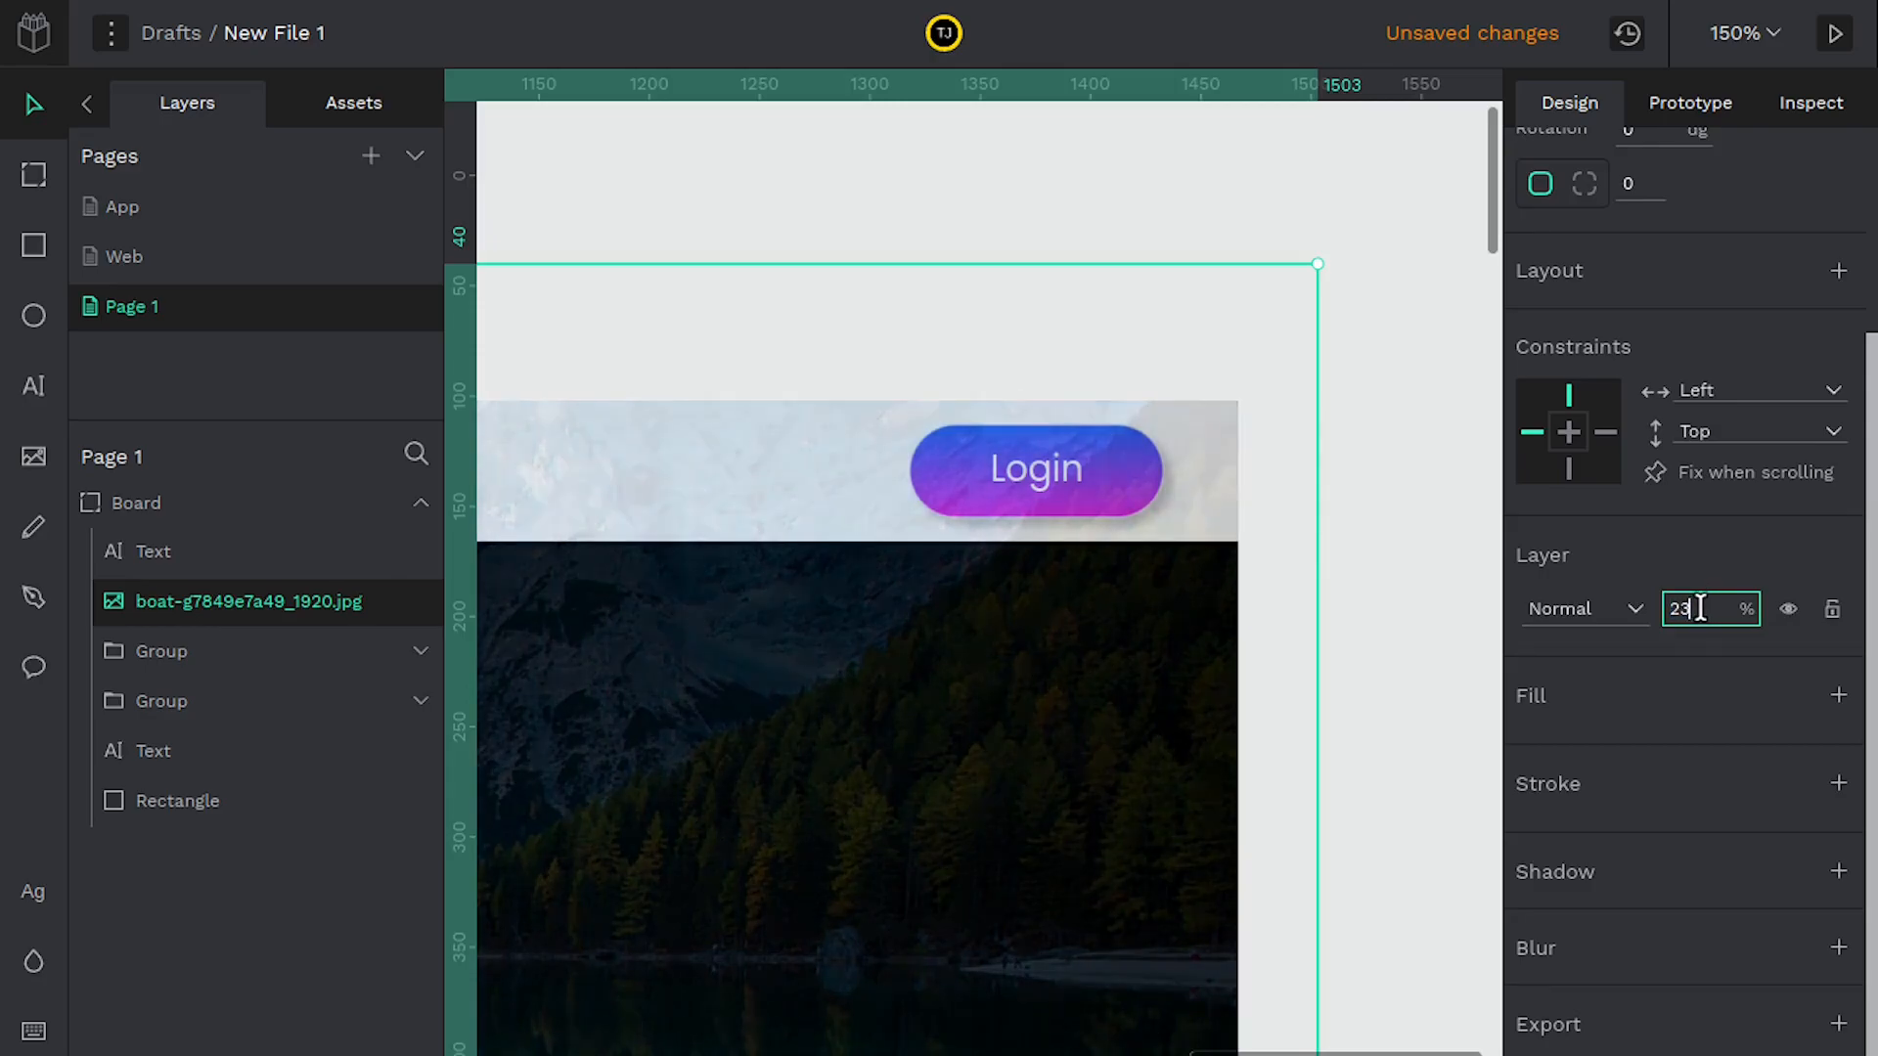
pyautogui.scroll(8, 1698, 608)
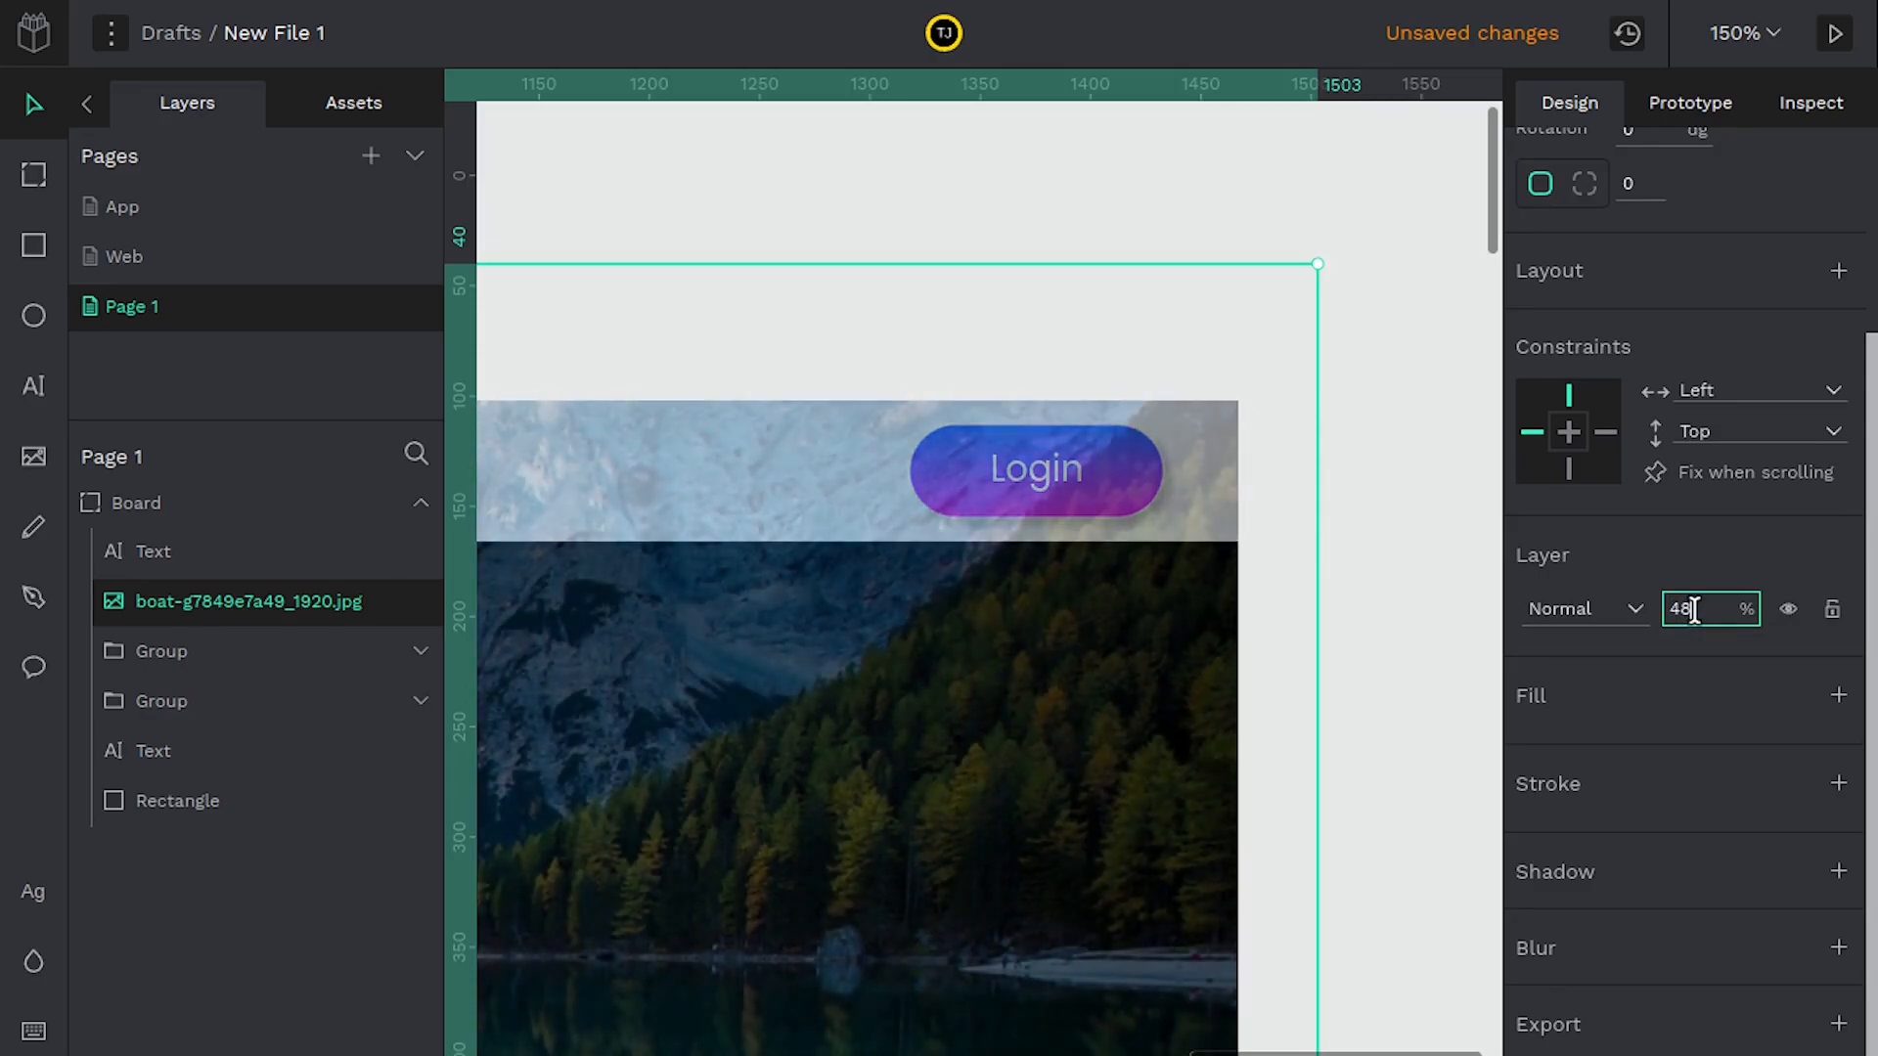
pyautogui.scroll(20, 1695, 610)
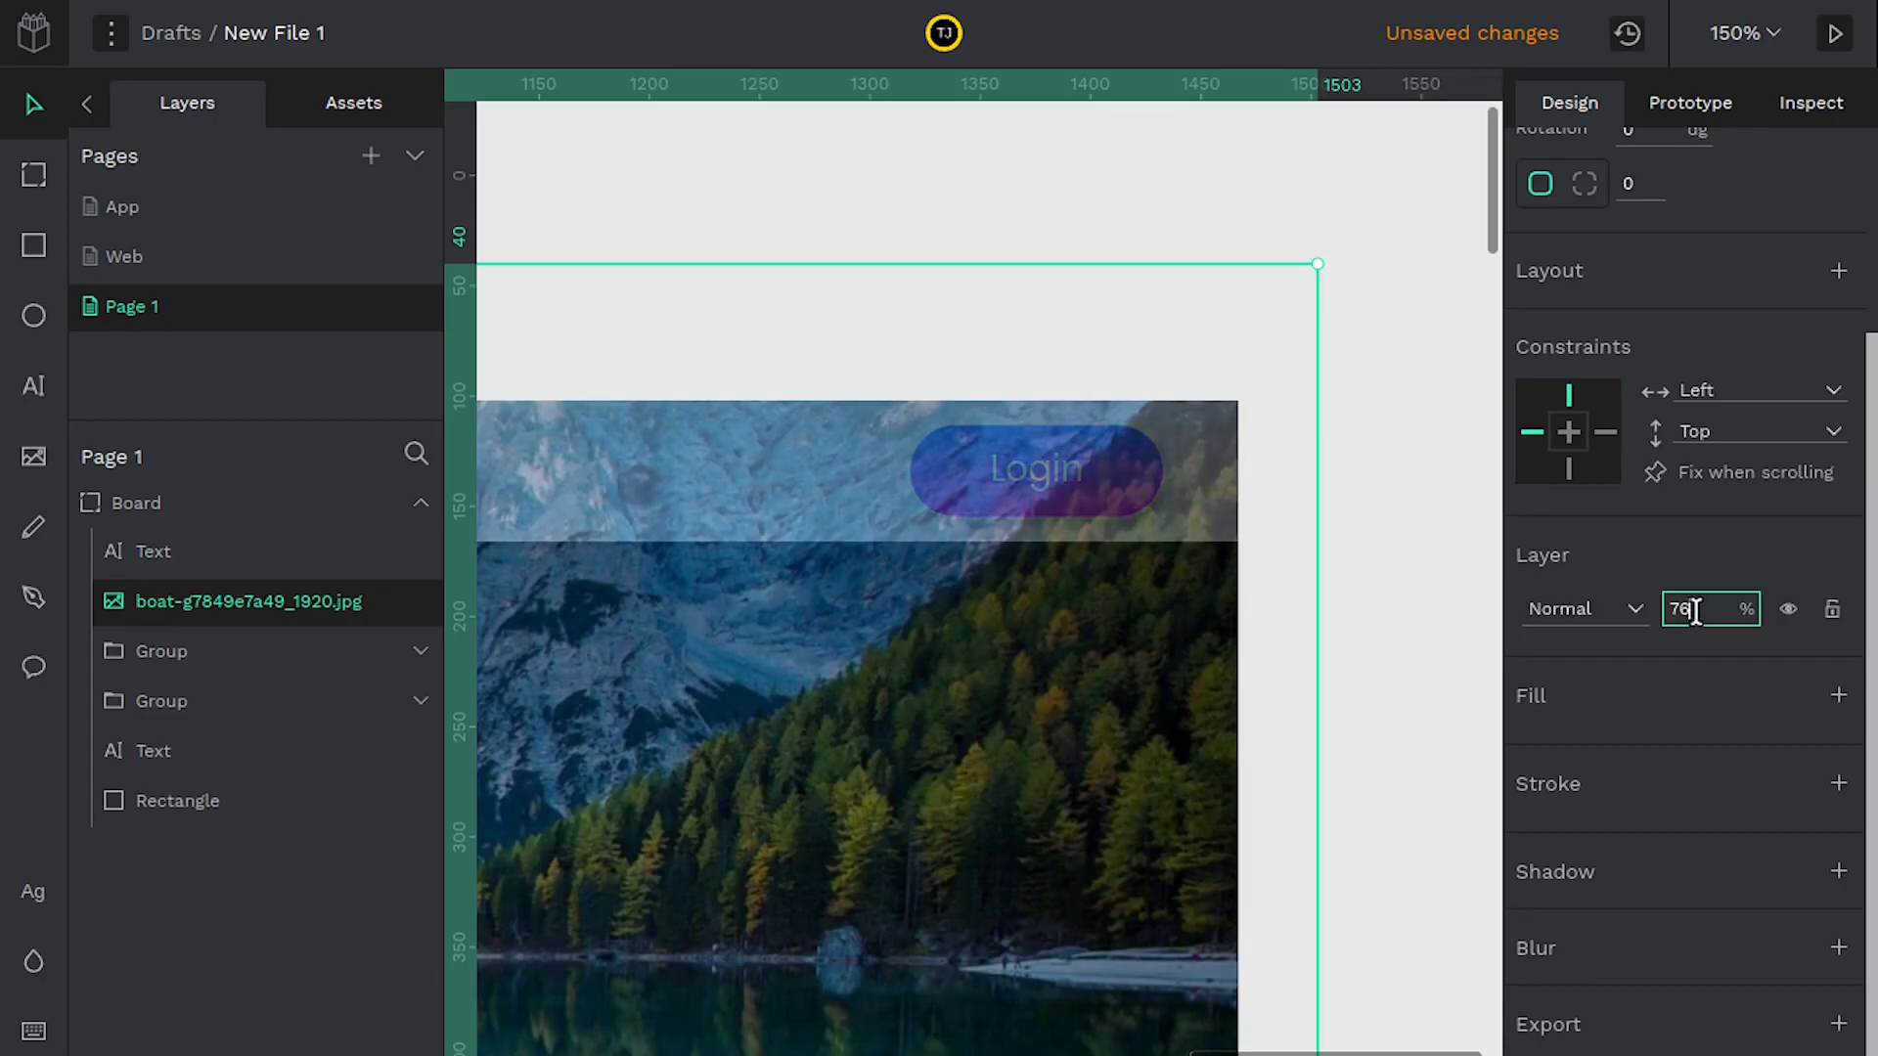
pyautogui.write('100')
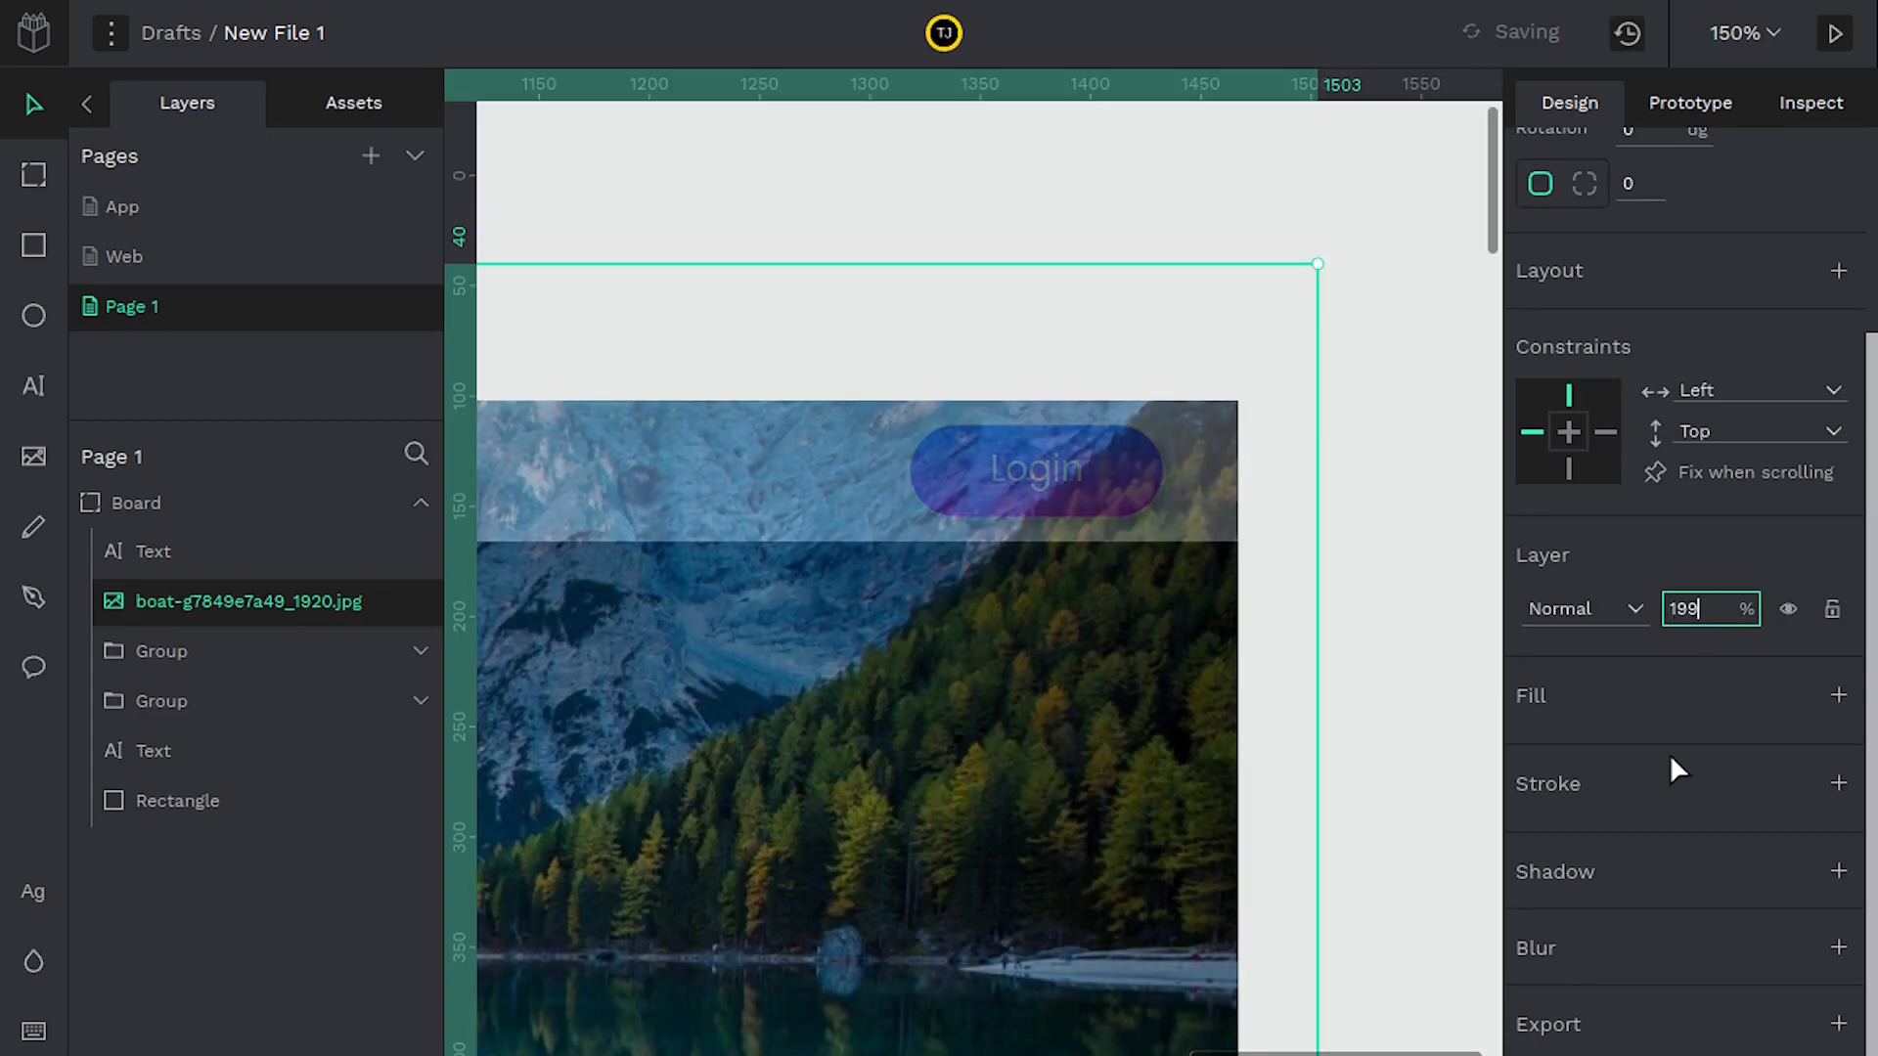
pyautogui.press('Return')
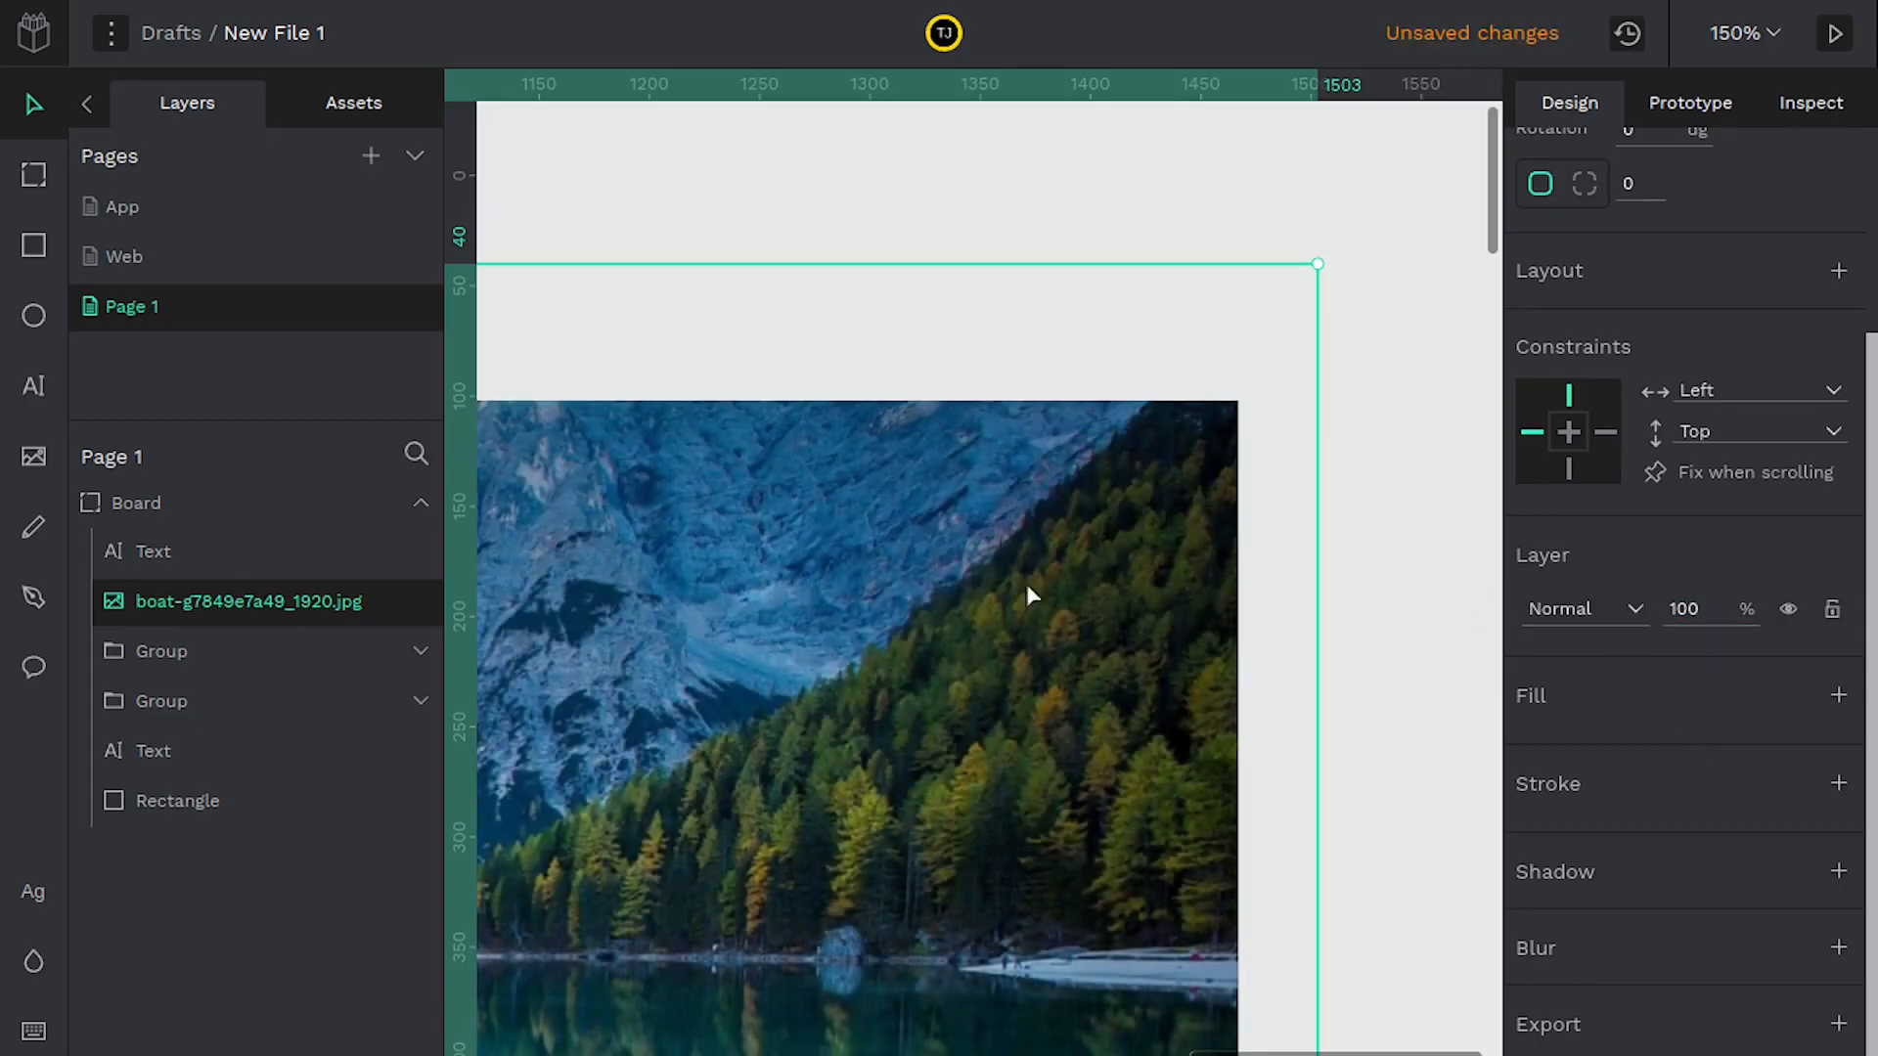
# Set the boat photo's layer opacity to 50%
pyautogui.click(1714, 607)
pyautogui.press('BackSpace')
pyautogui.press('Return')
pyautogui.scroll(-10, 788, 742)
pyautogui.hscroll(-5, 788, 742)
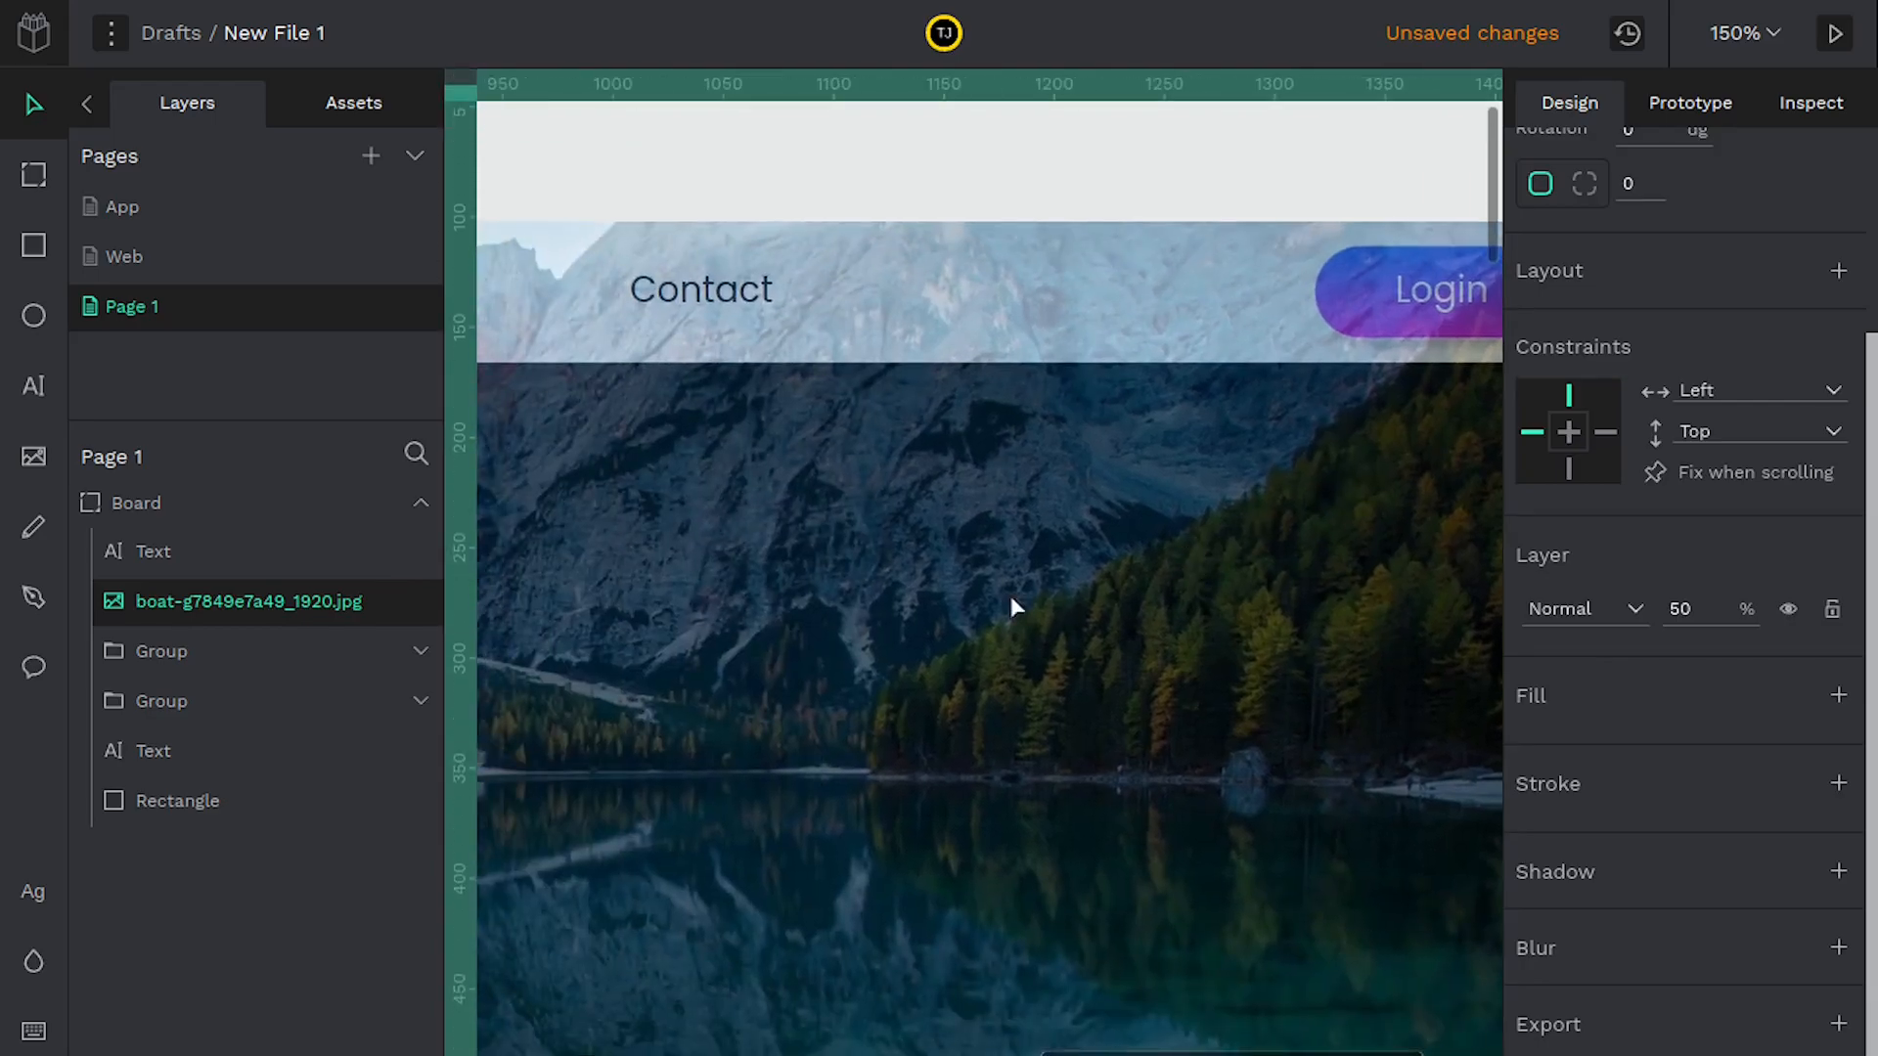
# Move the boat photo back below the header, flush with the board's left edge and covering the black rectangle
pyautogui.scroll(5, 900, 555)
pyautogui.scroll(-8, 929, 513)
pyautogui.moveTo(882, 637); pyautogui.dragTo(873, 671)
pyautogui.scroll(3, 733, 683)
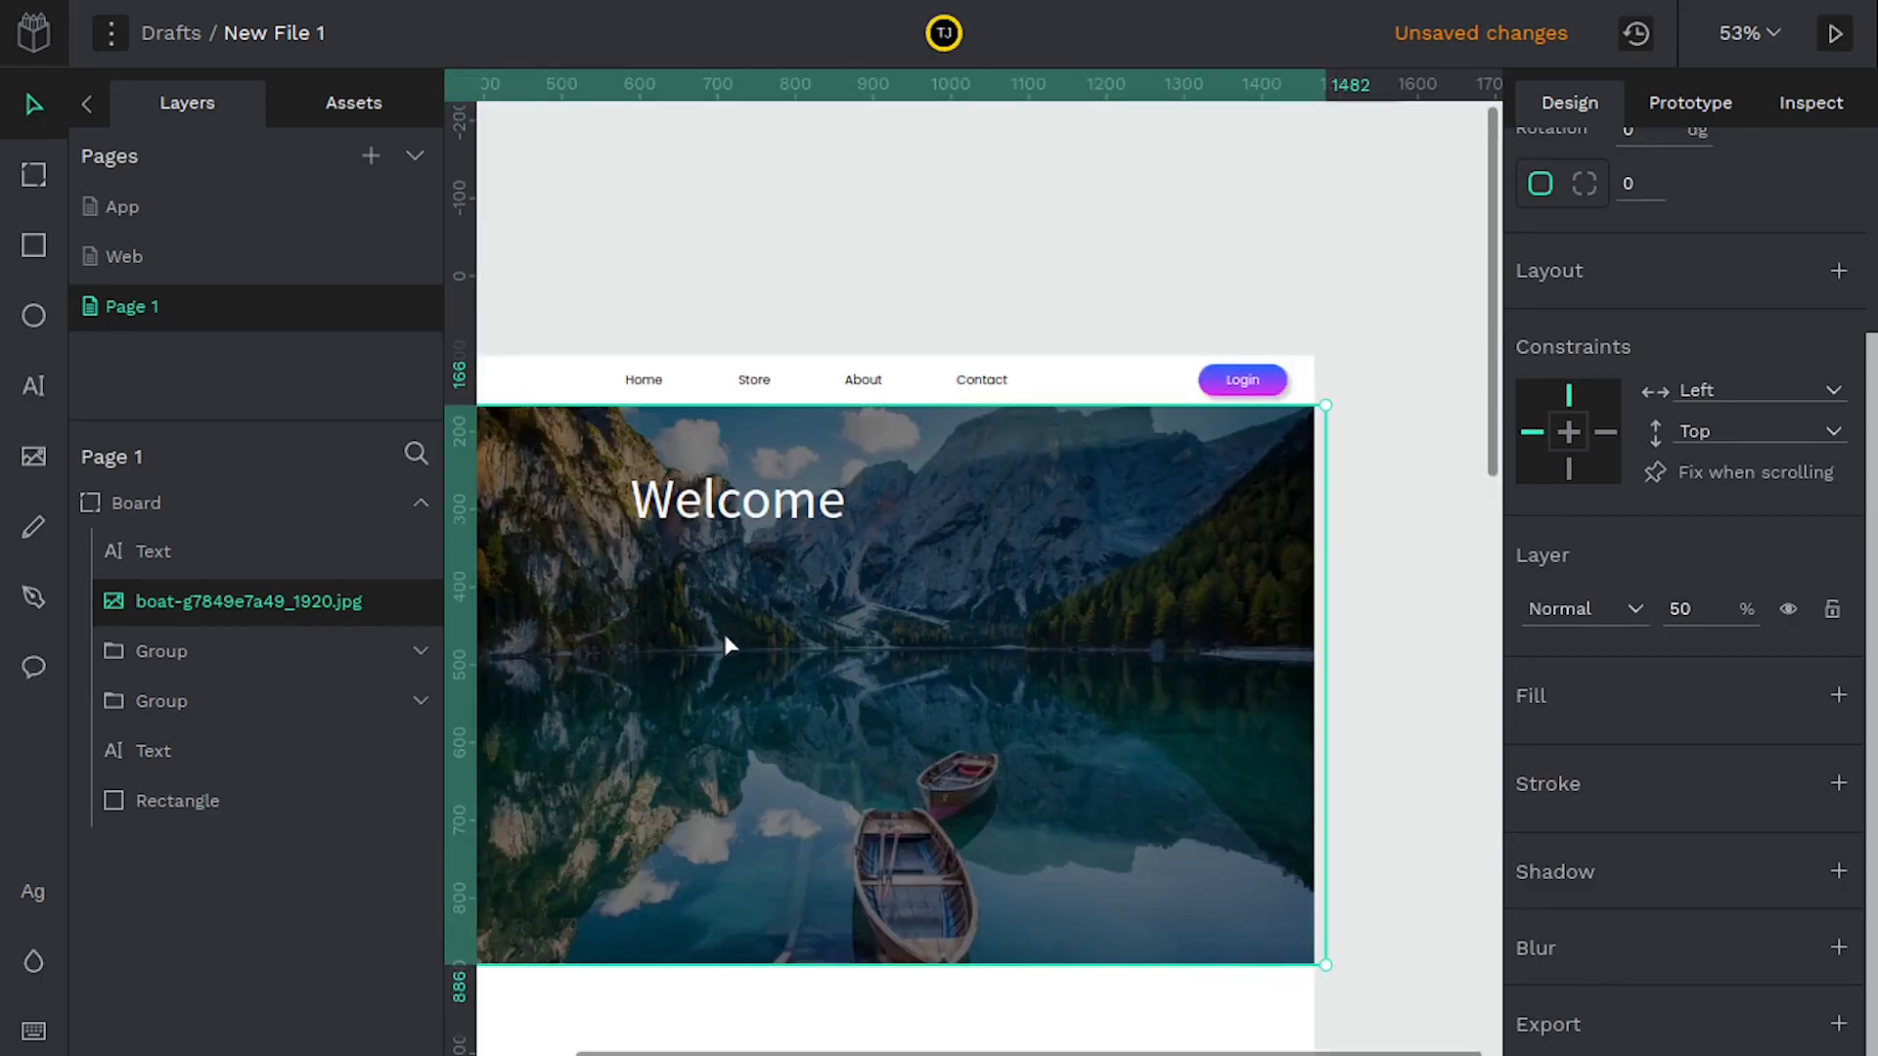
pyautogui.hscroll(-5, 861, 689)
pyautogui.moveTo(978, 672); pyautogui.dragTo(971, 674)
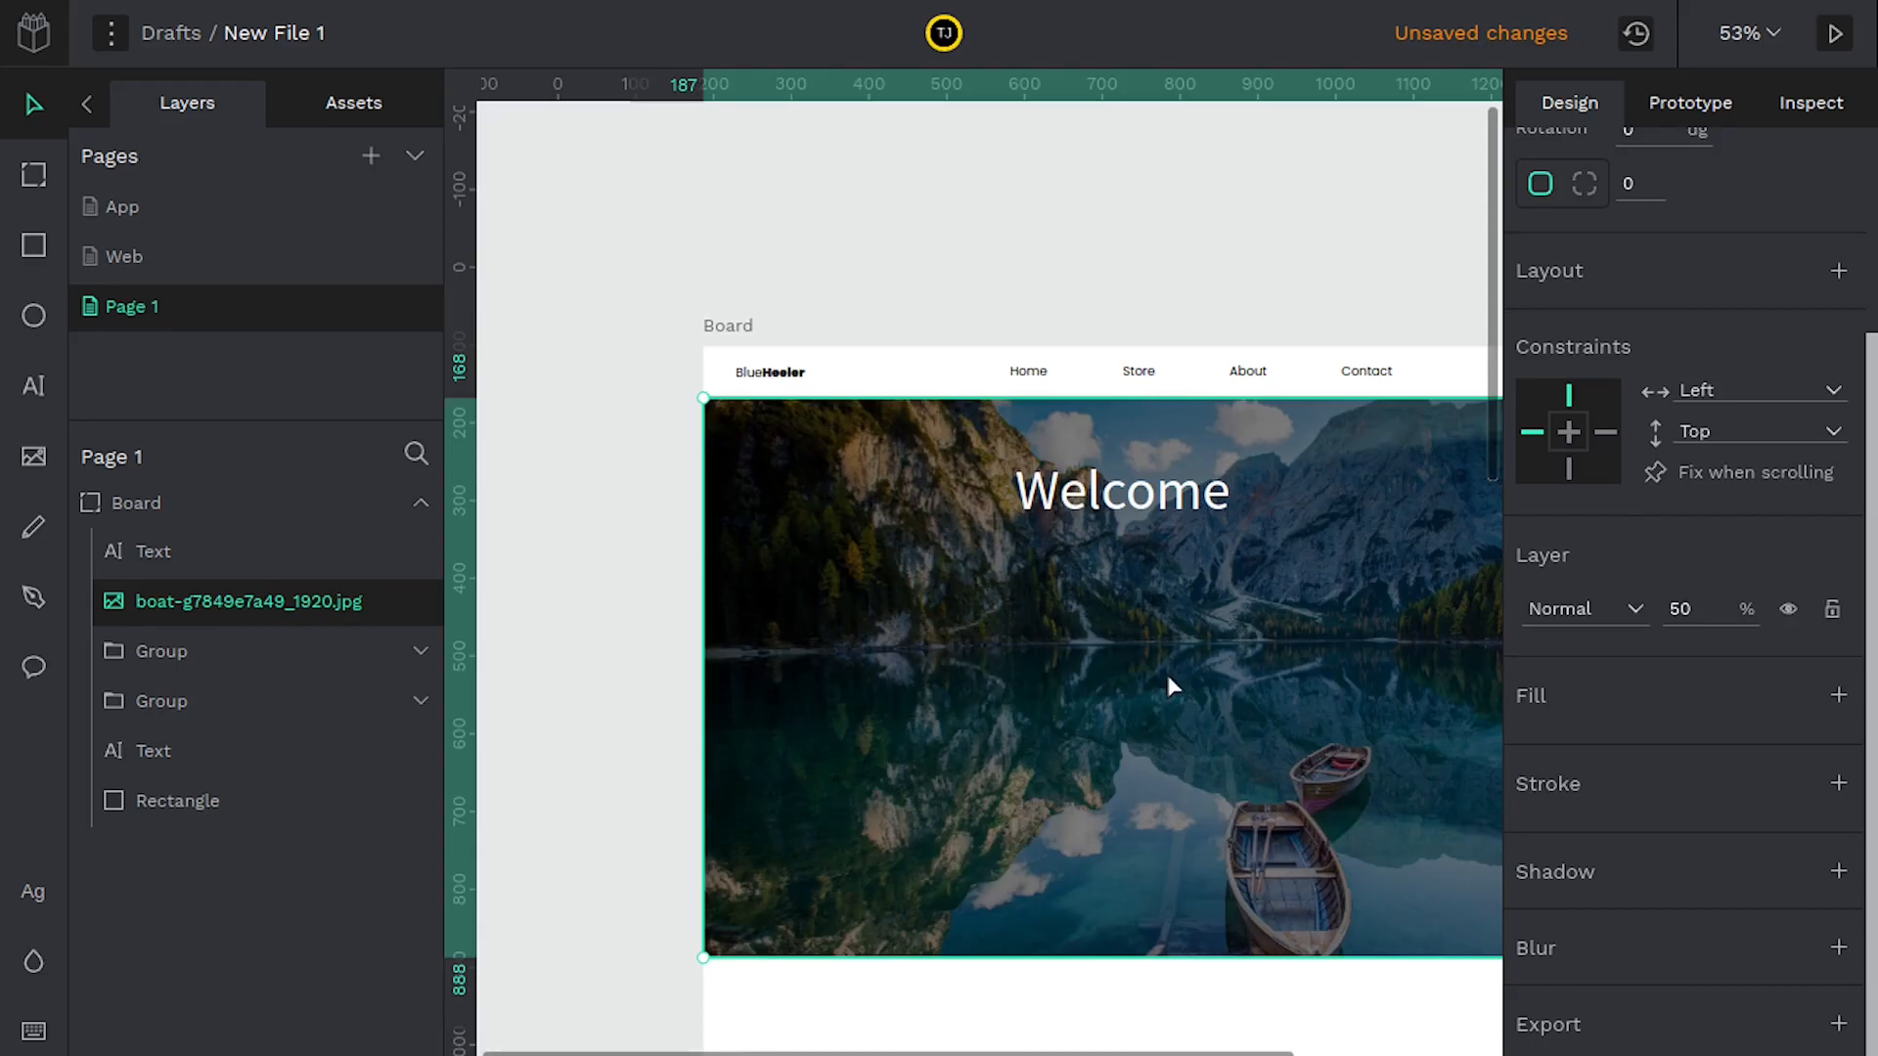
# Move the Welcome text a little left and down over the boat photo
pyautogui.hscroll(2, 1165, 669)
pyautogui.click(1036, 528)
pyautogui.moveTo(1017, 520); pyautogui.dragTo(934, 592)
pyautogui.click(921, 772)
pyautogui.moveTo(951, 725); pyautogui.dragTo(963, 643)
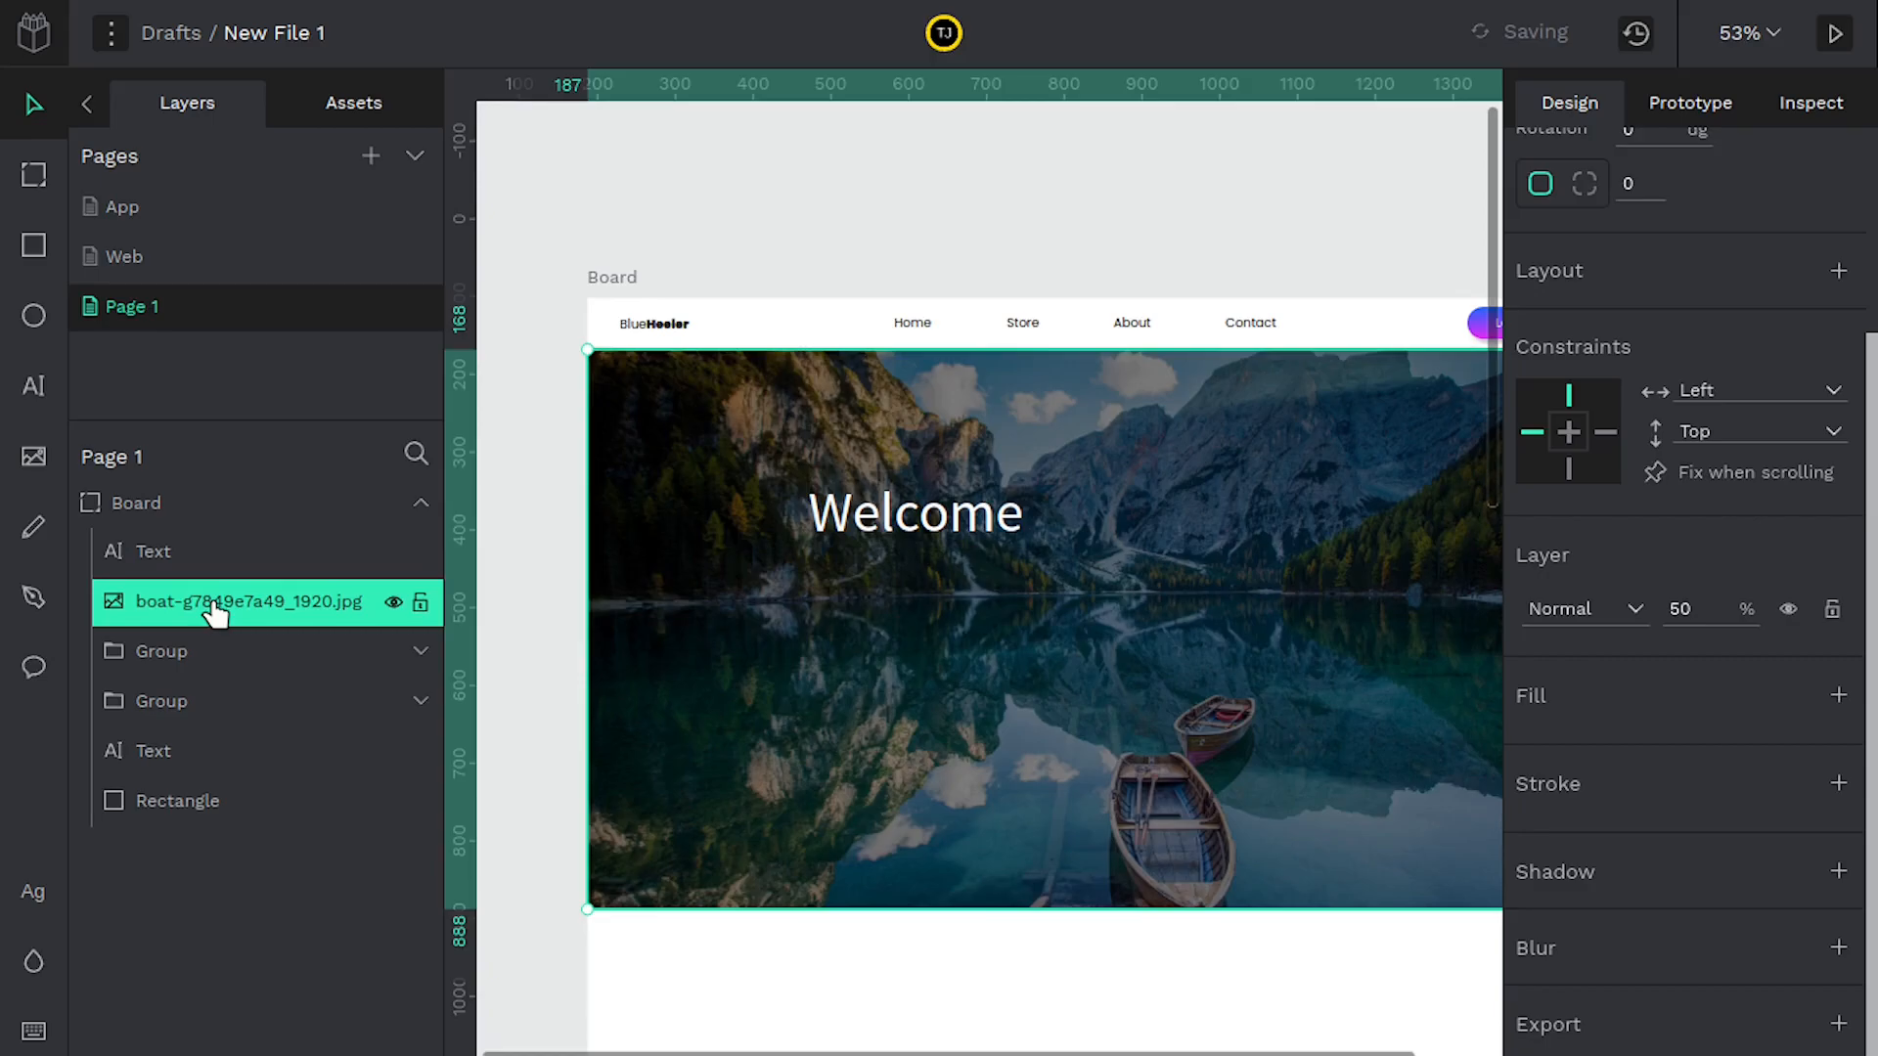
# Group the boat photo with the black rectangle, leaving the header layers and Welcome text out
pyautogui.keyDown('shift'); pyautogui.click(201, 802); pyautogui.keyUp('shift')
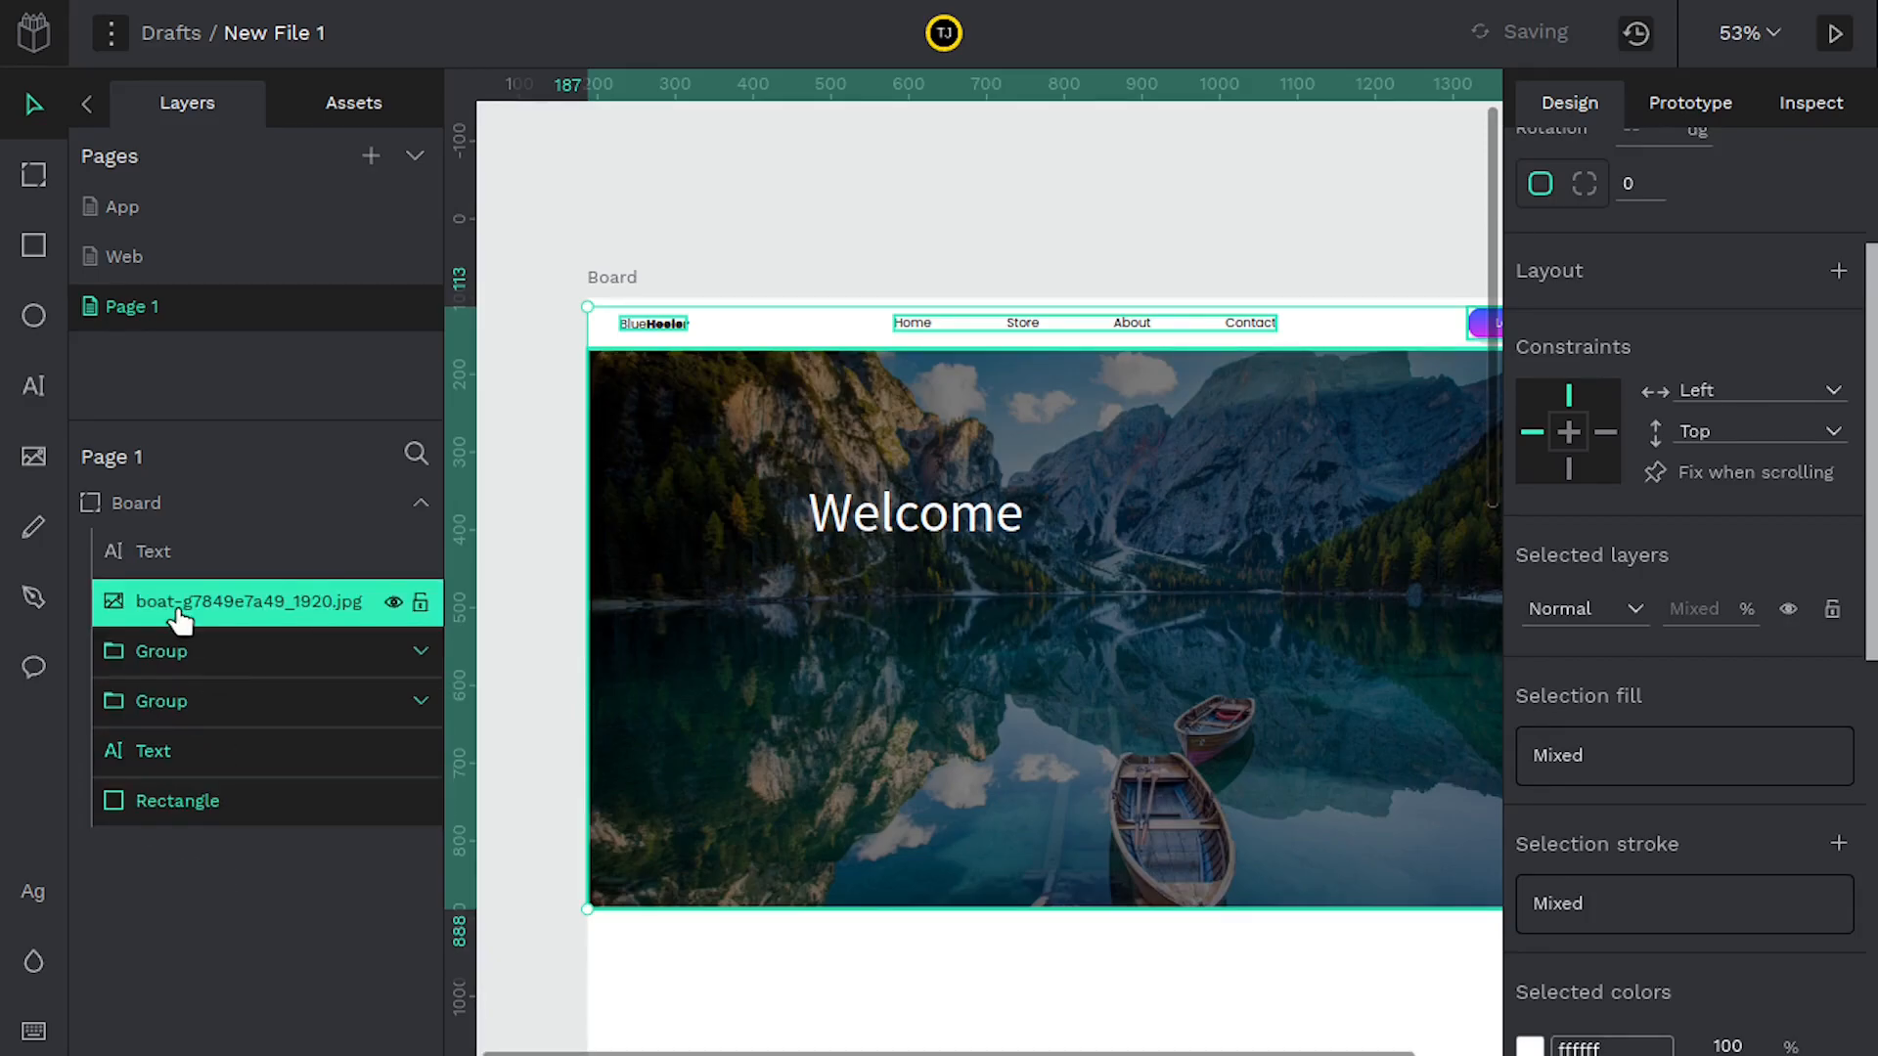
pyautogui.click(296, 665)
pyautogui.click(247, 606)
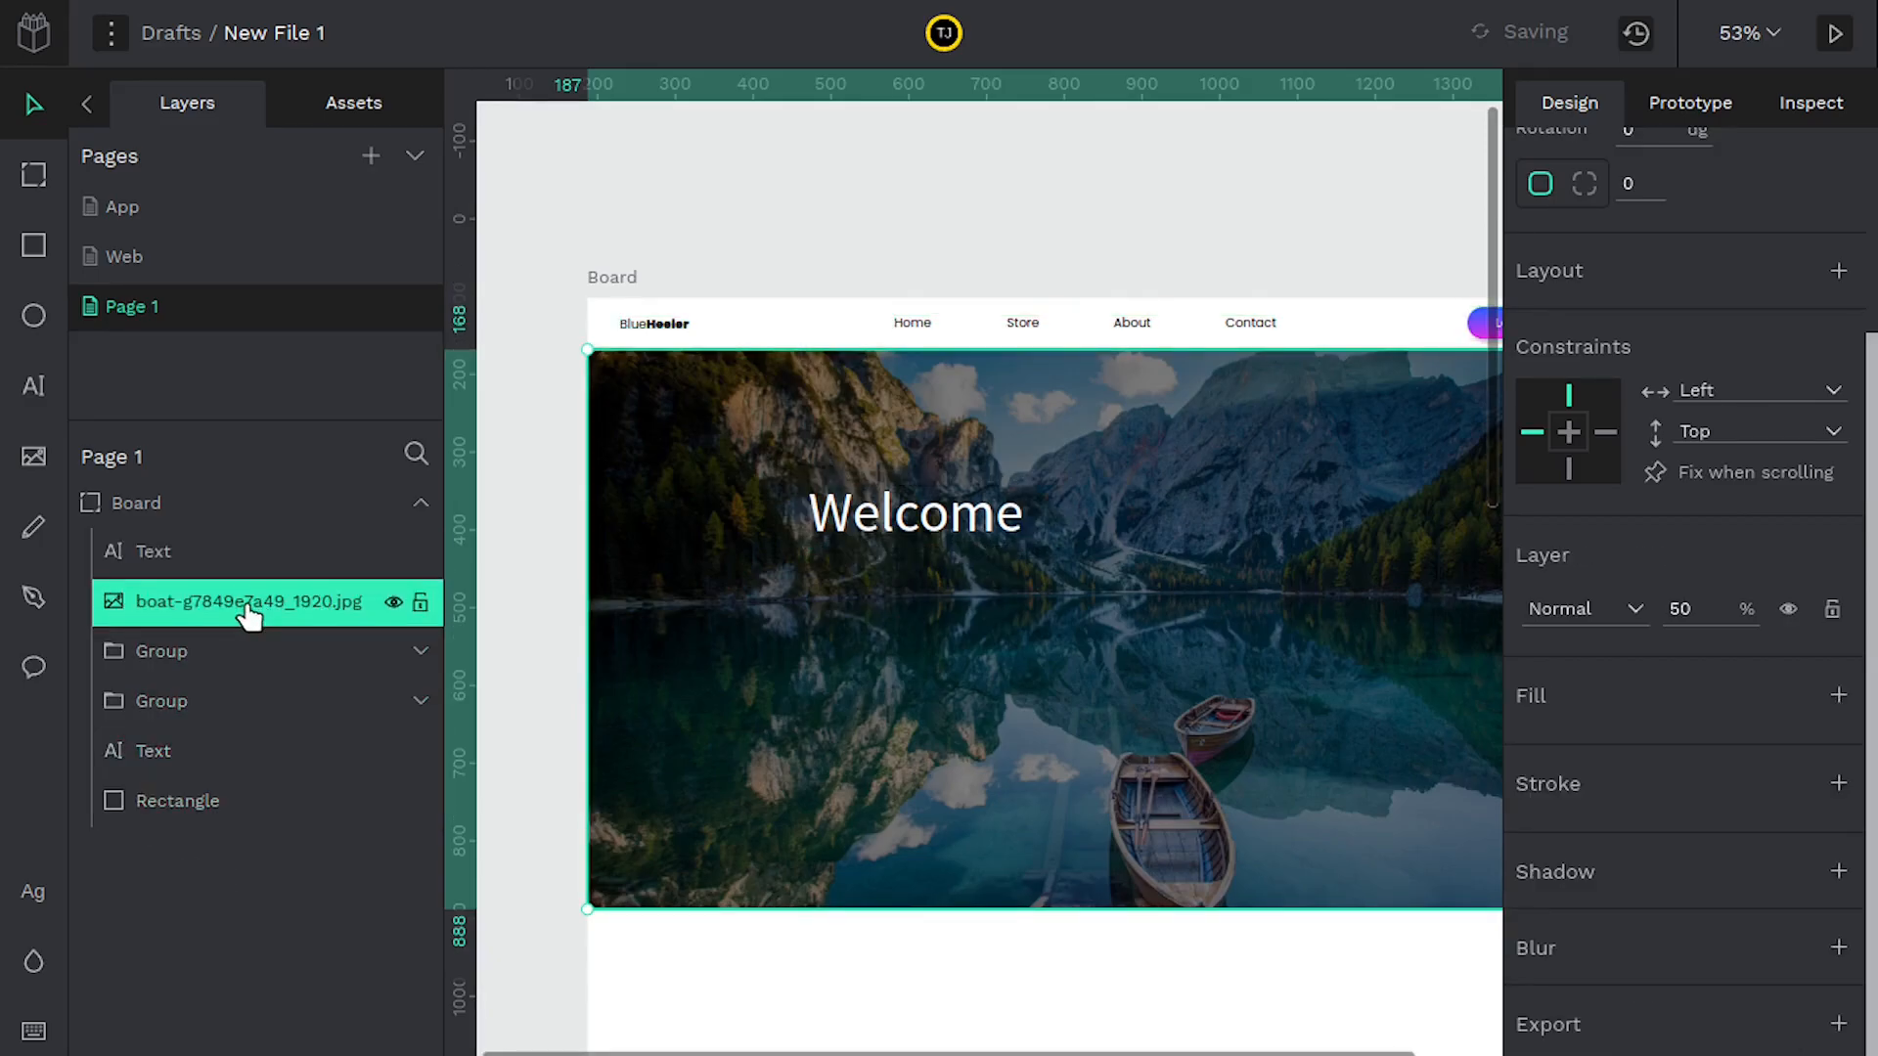
pyautogui.keyDown('shift'); pyautogui.click(186, 802); pyautogui.keyUp('shift')
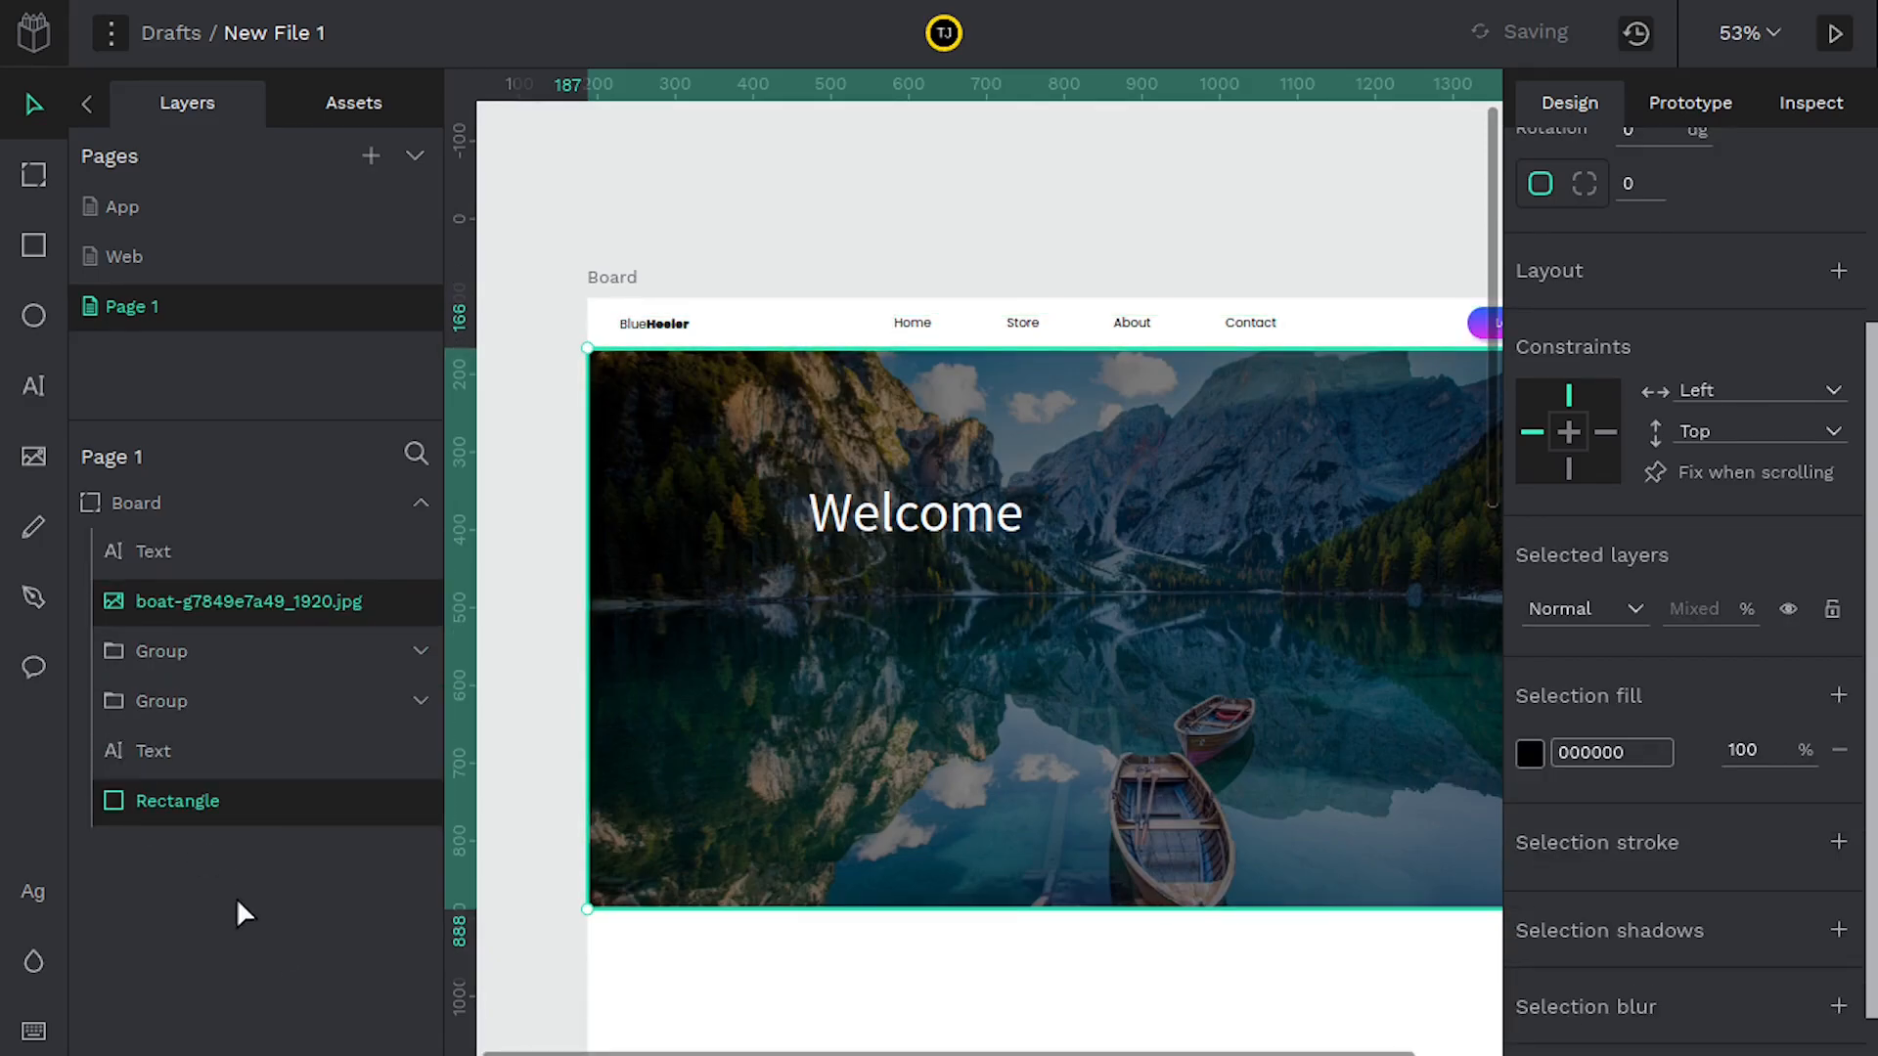
pyautogui.rightClick(189, 818)
pyautogui.click(270, 618)
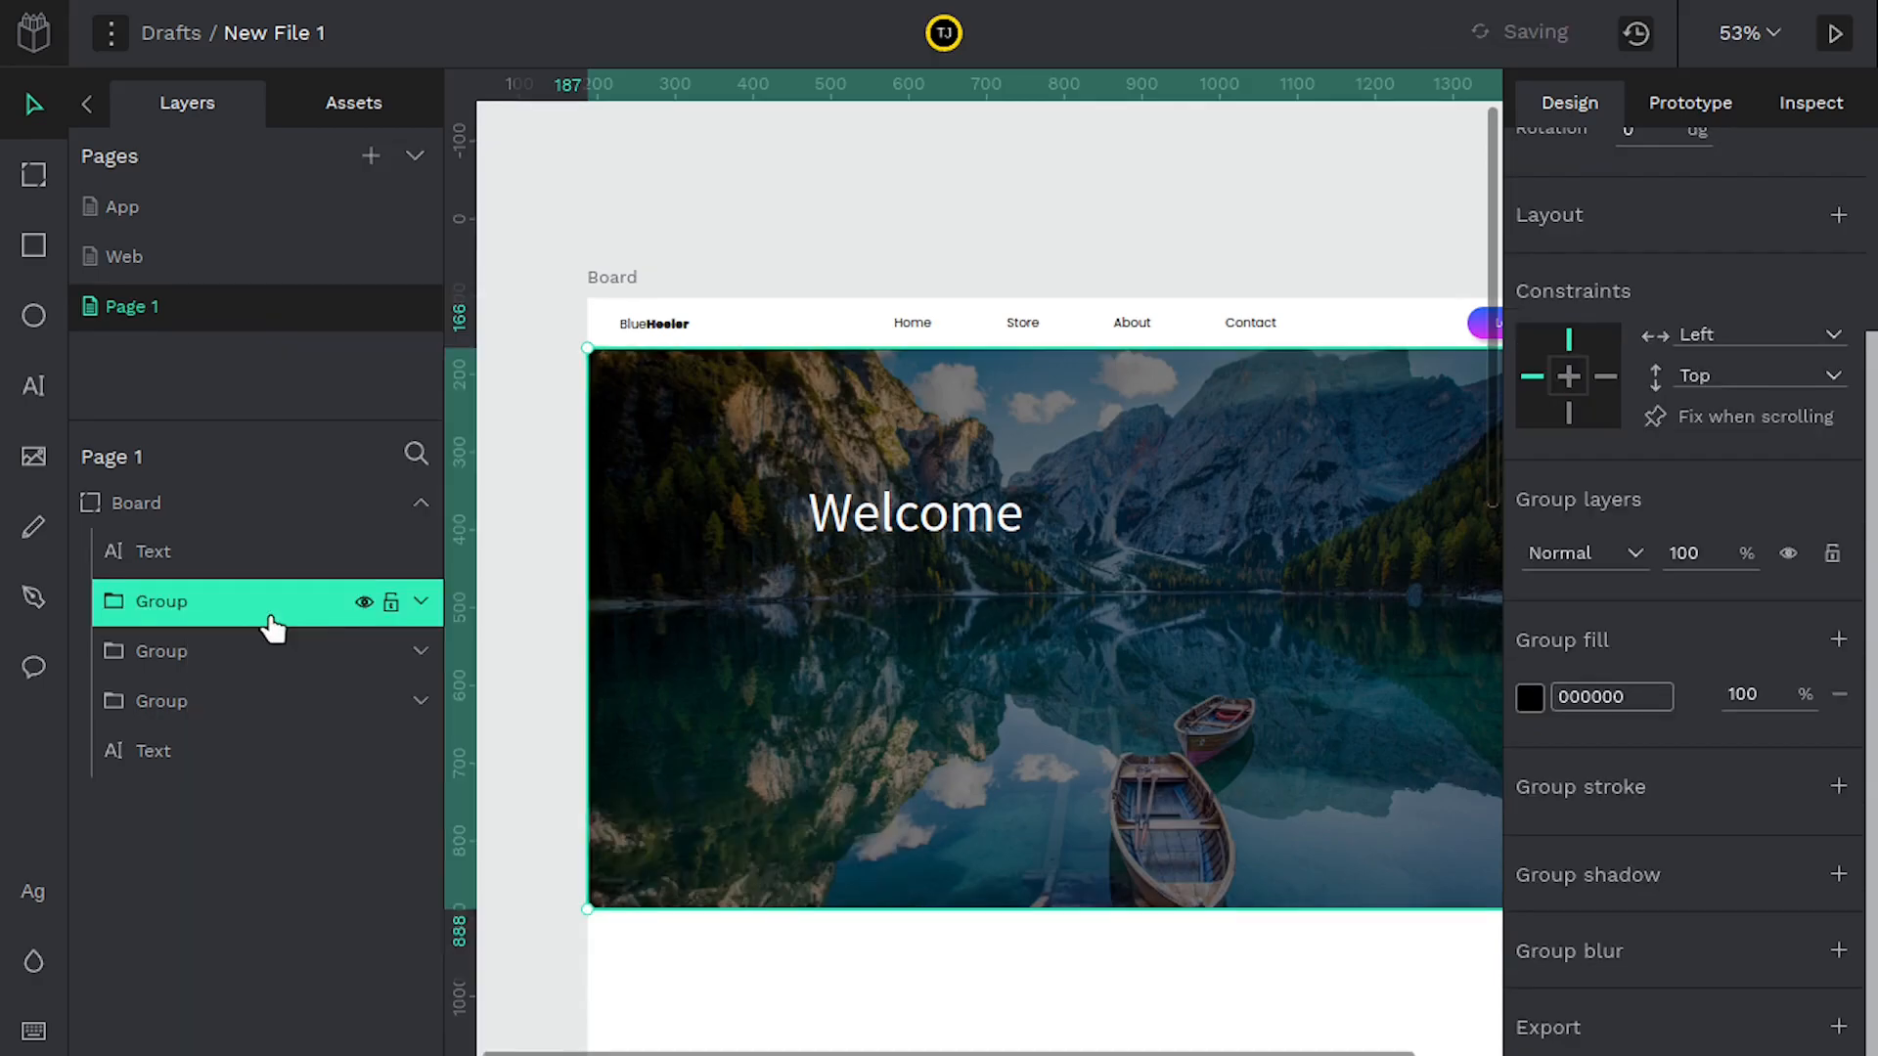
# Expand the new group and select its photo, its rectangle and the whole group to check the contents
pyautogui.click(426, 611)
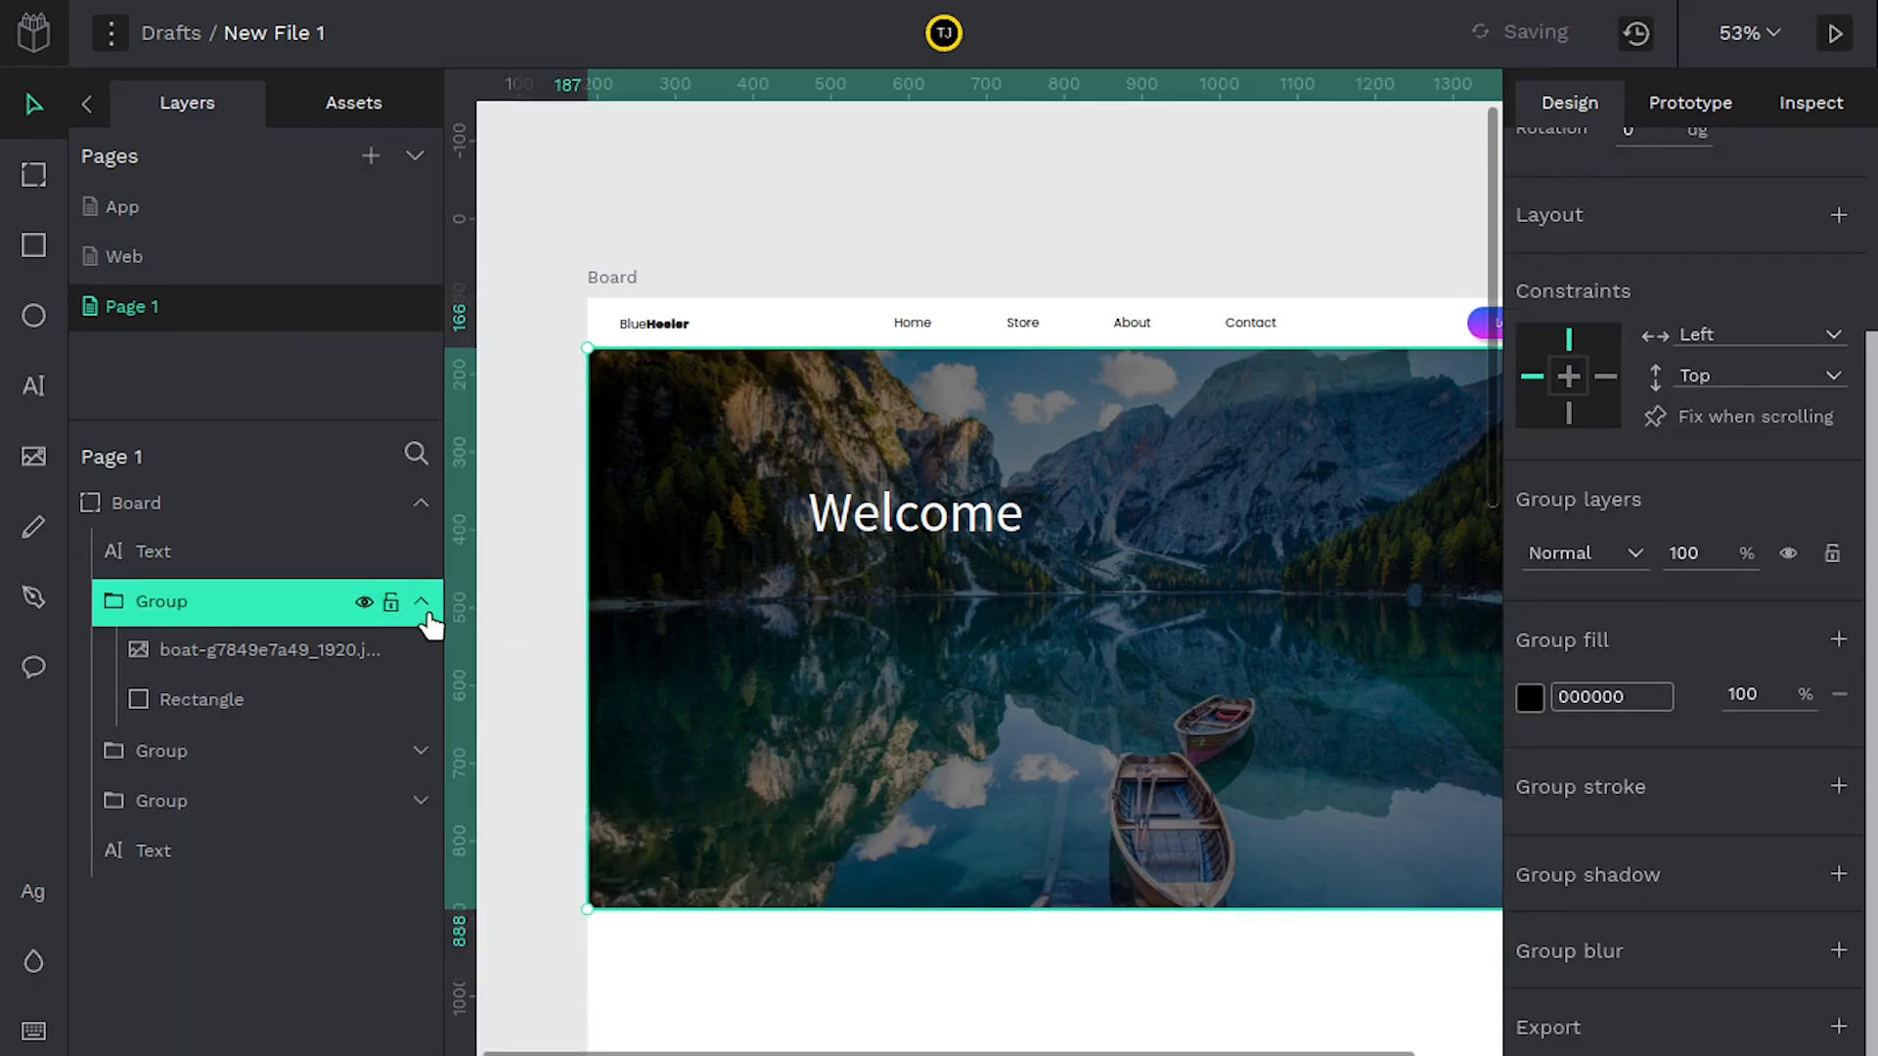
pyautogui.click(196, 649)
pyautogui.click(208, 712)
pyautogui.click(195, 649)
pyautogui.click(156, 605)
# Try moving the photo and rectangle group down and left as one object, undo the move and deselect it
pyautogui.moveTo(1077, 684); pyautogui.dragTo(1058, 766)
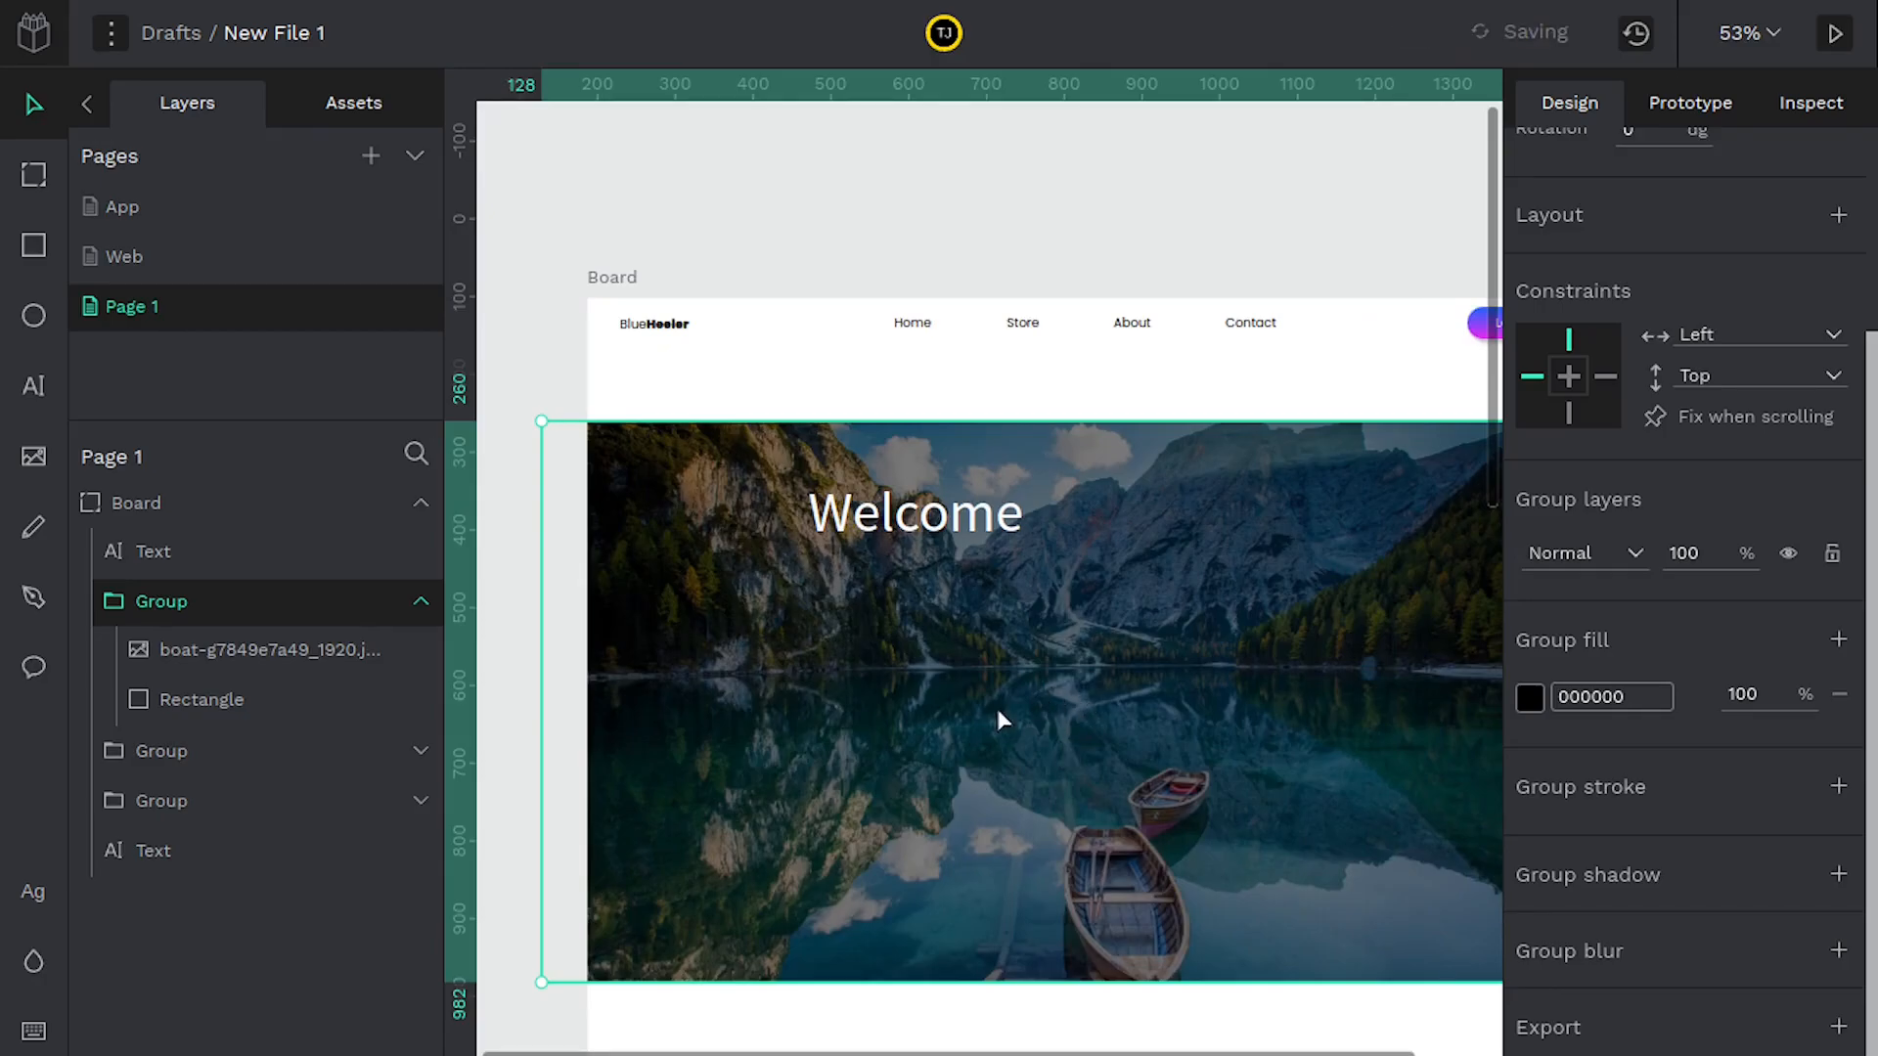
pyautogui.hotkey('ctrl', 'z')
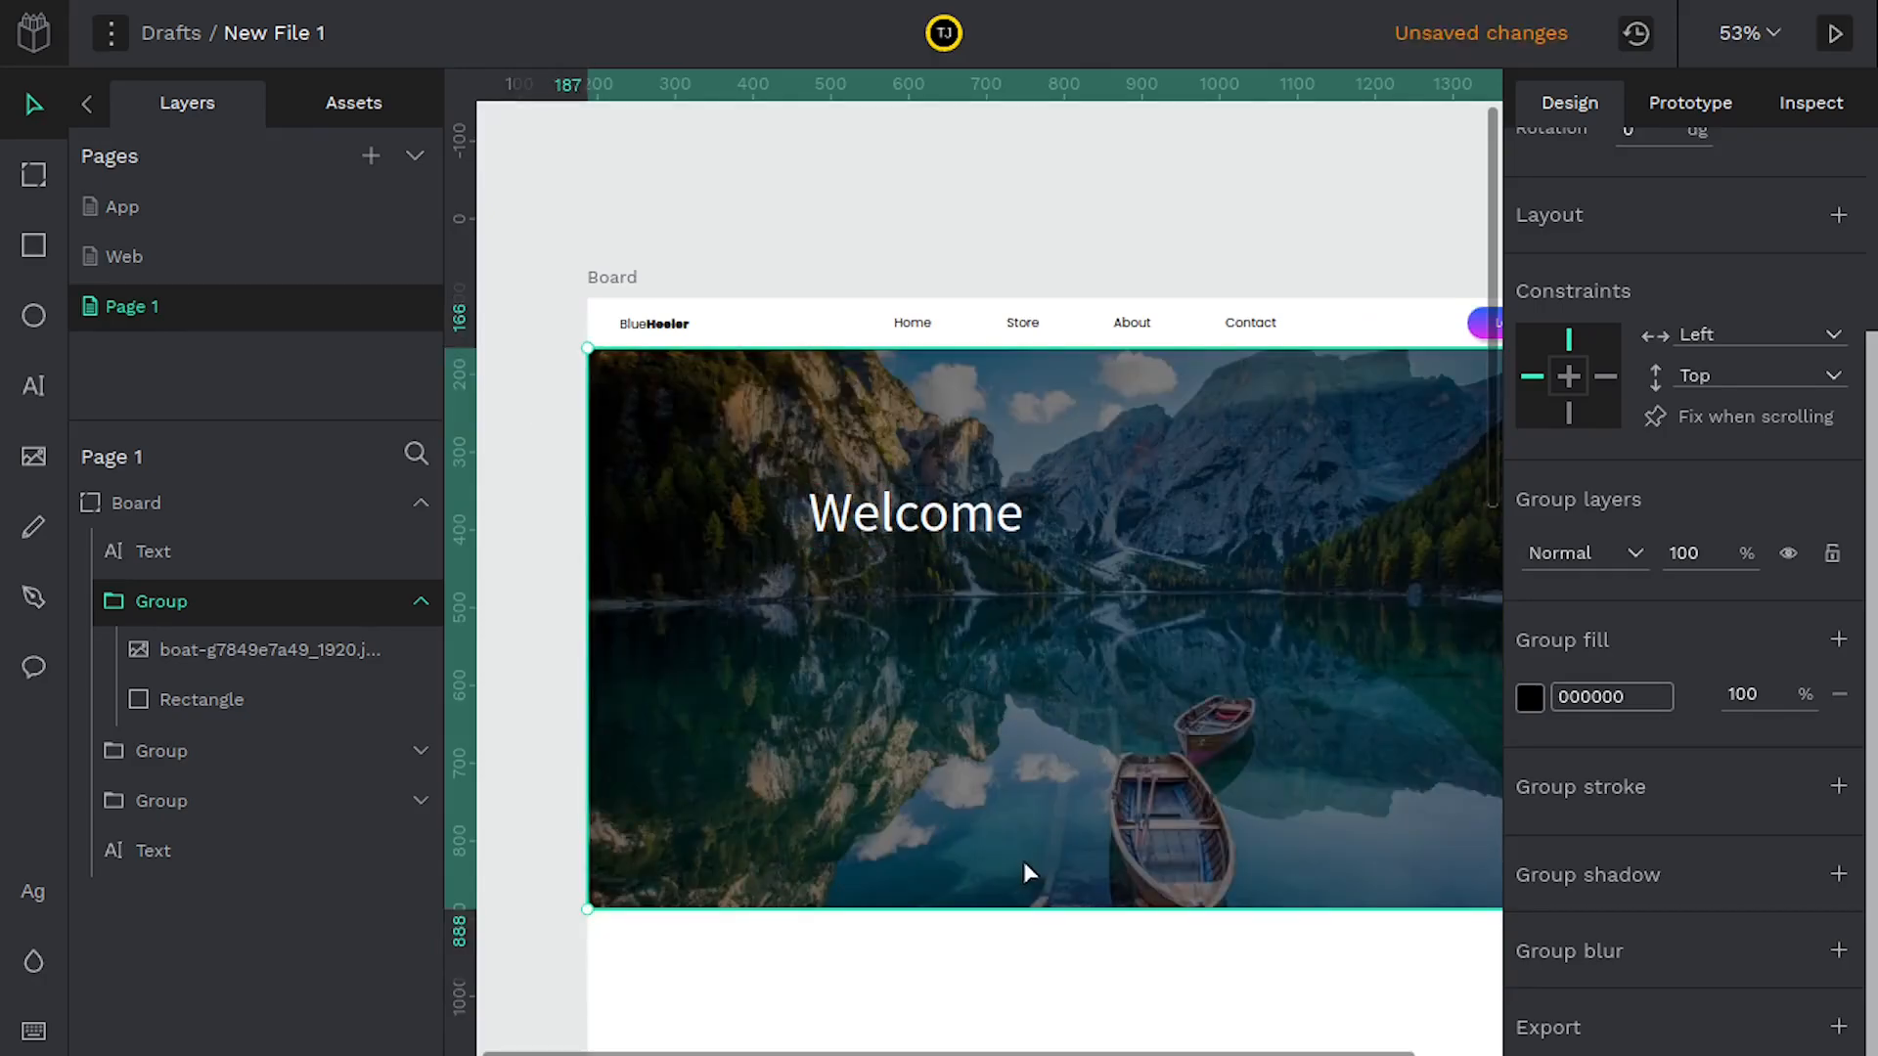
pyautogui.click(1018, 954)
# Open the Web page to view the finished reference design
pyautogui.hscroll(3, 899, 838)
pyautogui.hscroll(-1, 846, 743)
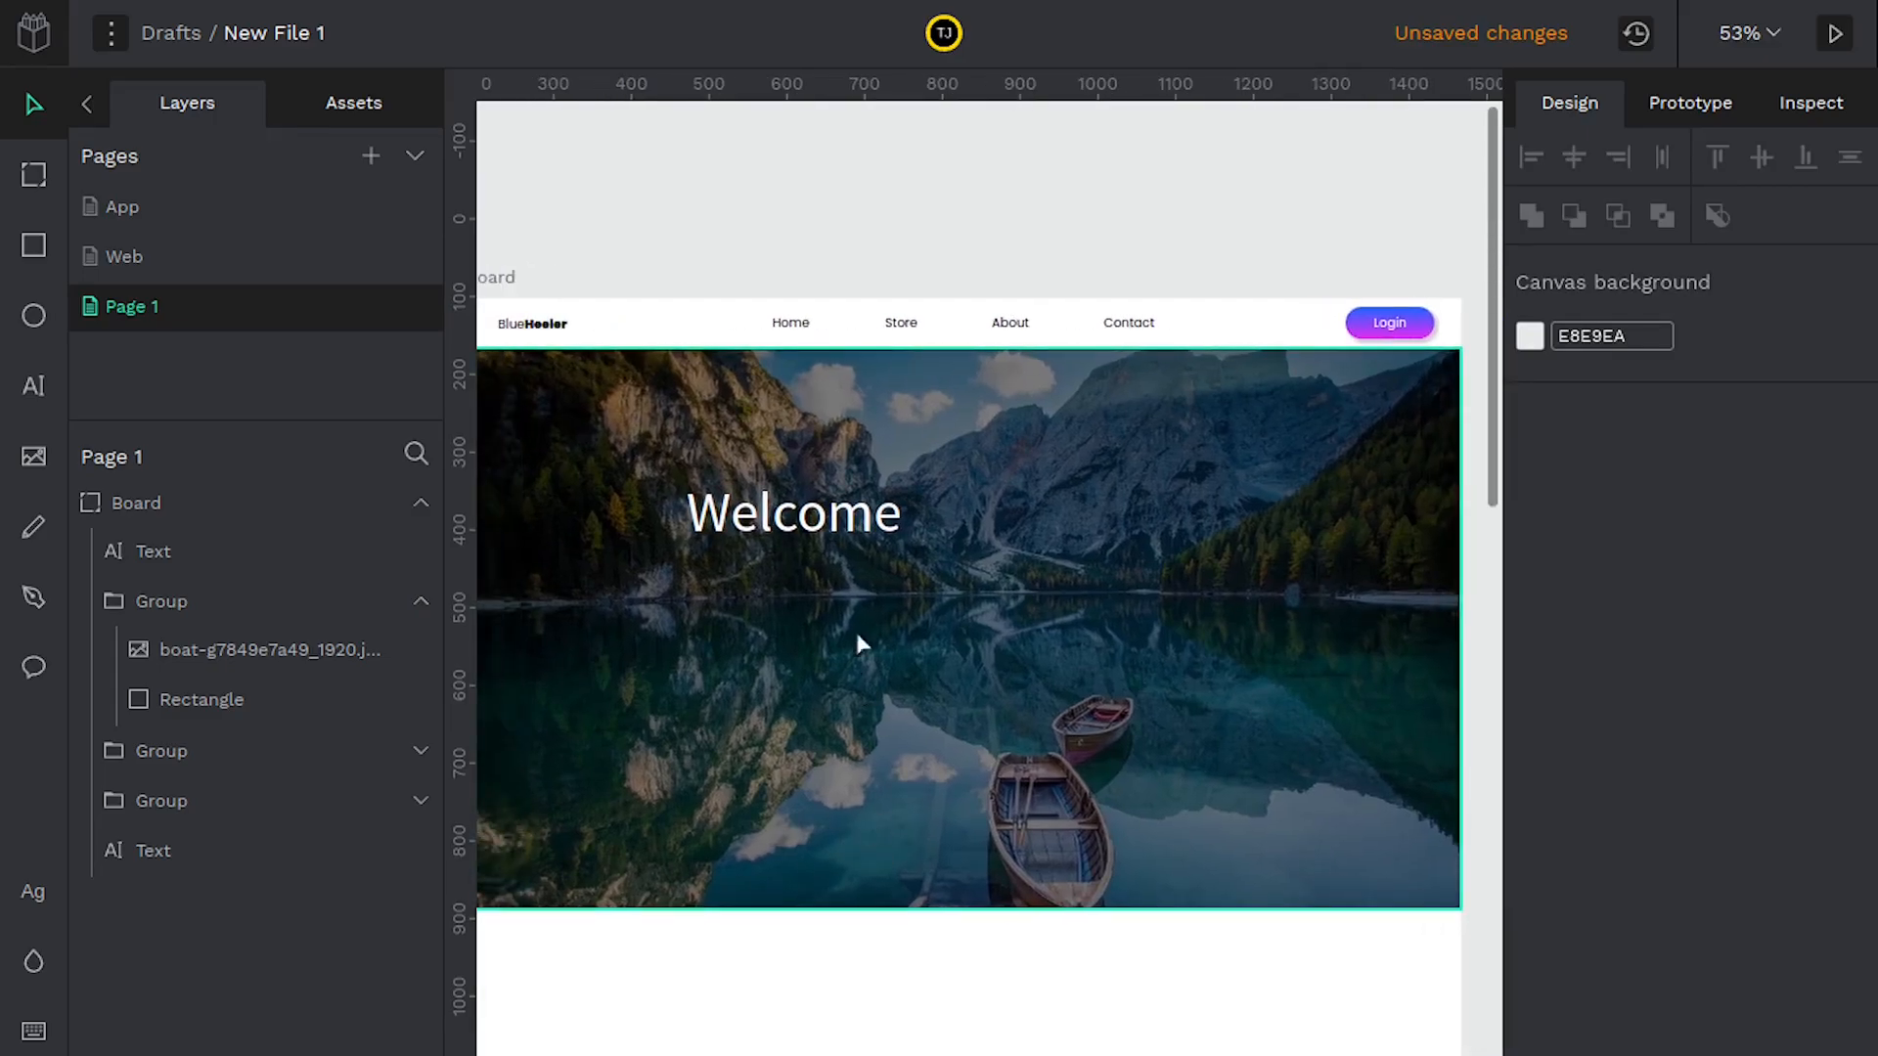
pyautogui.click(149, 266)
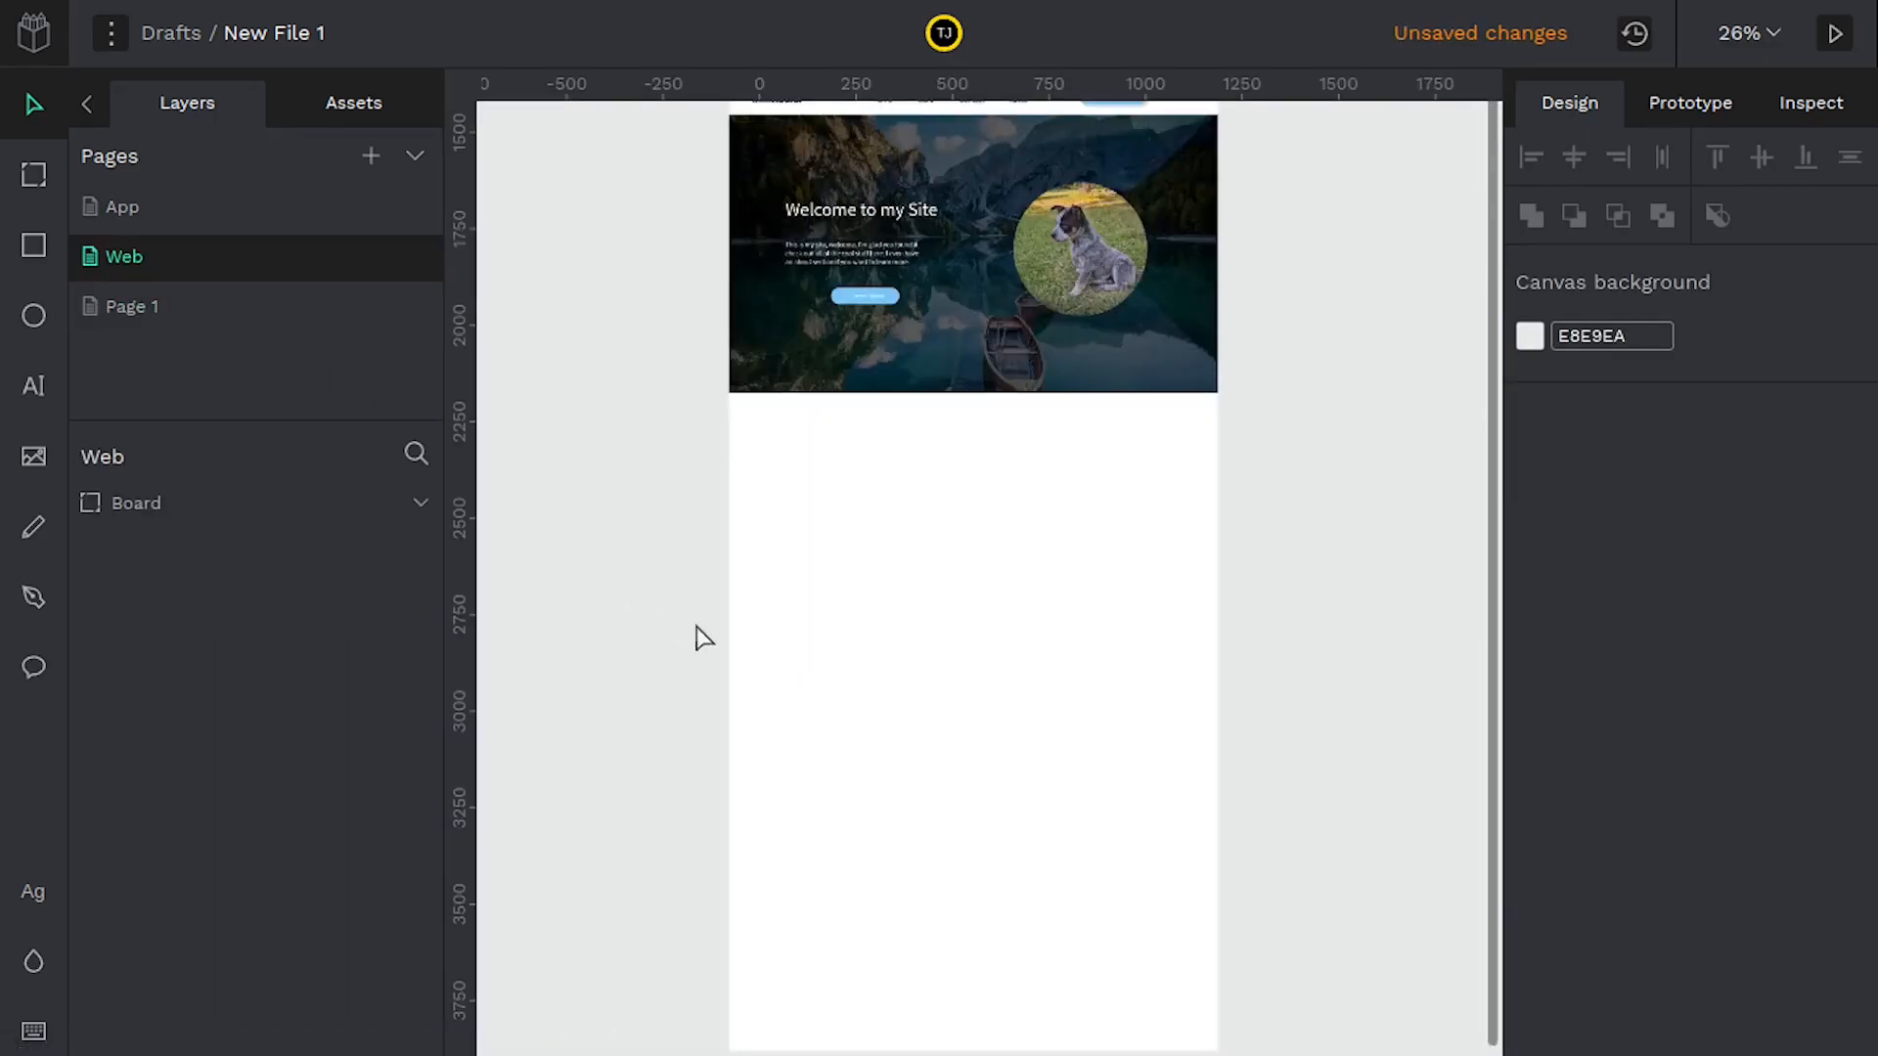
# Copy the intro paragraph from the Web page's reference design into the Page 1 board and place it directly below the Welcome text
pyautogui.click(836, 262)
pyautogui.rightClick(830, 260)
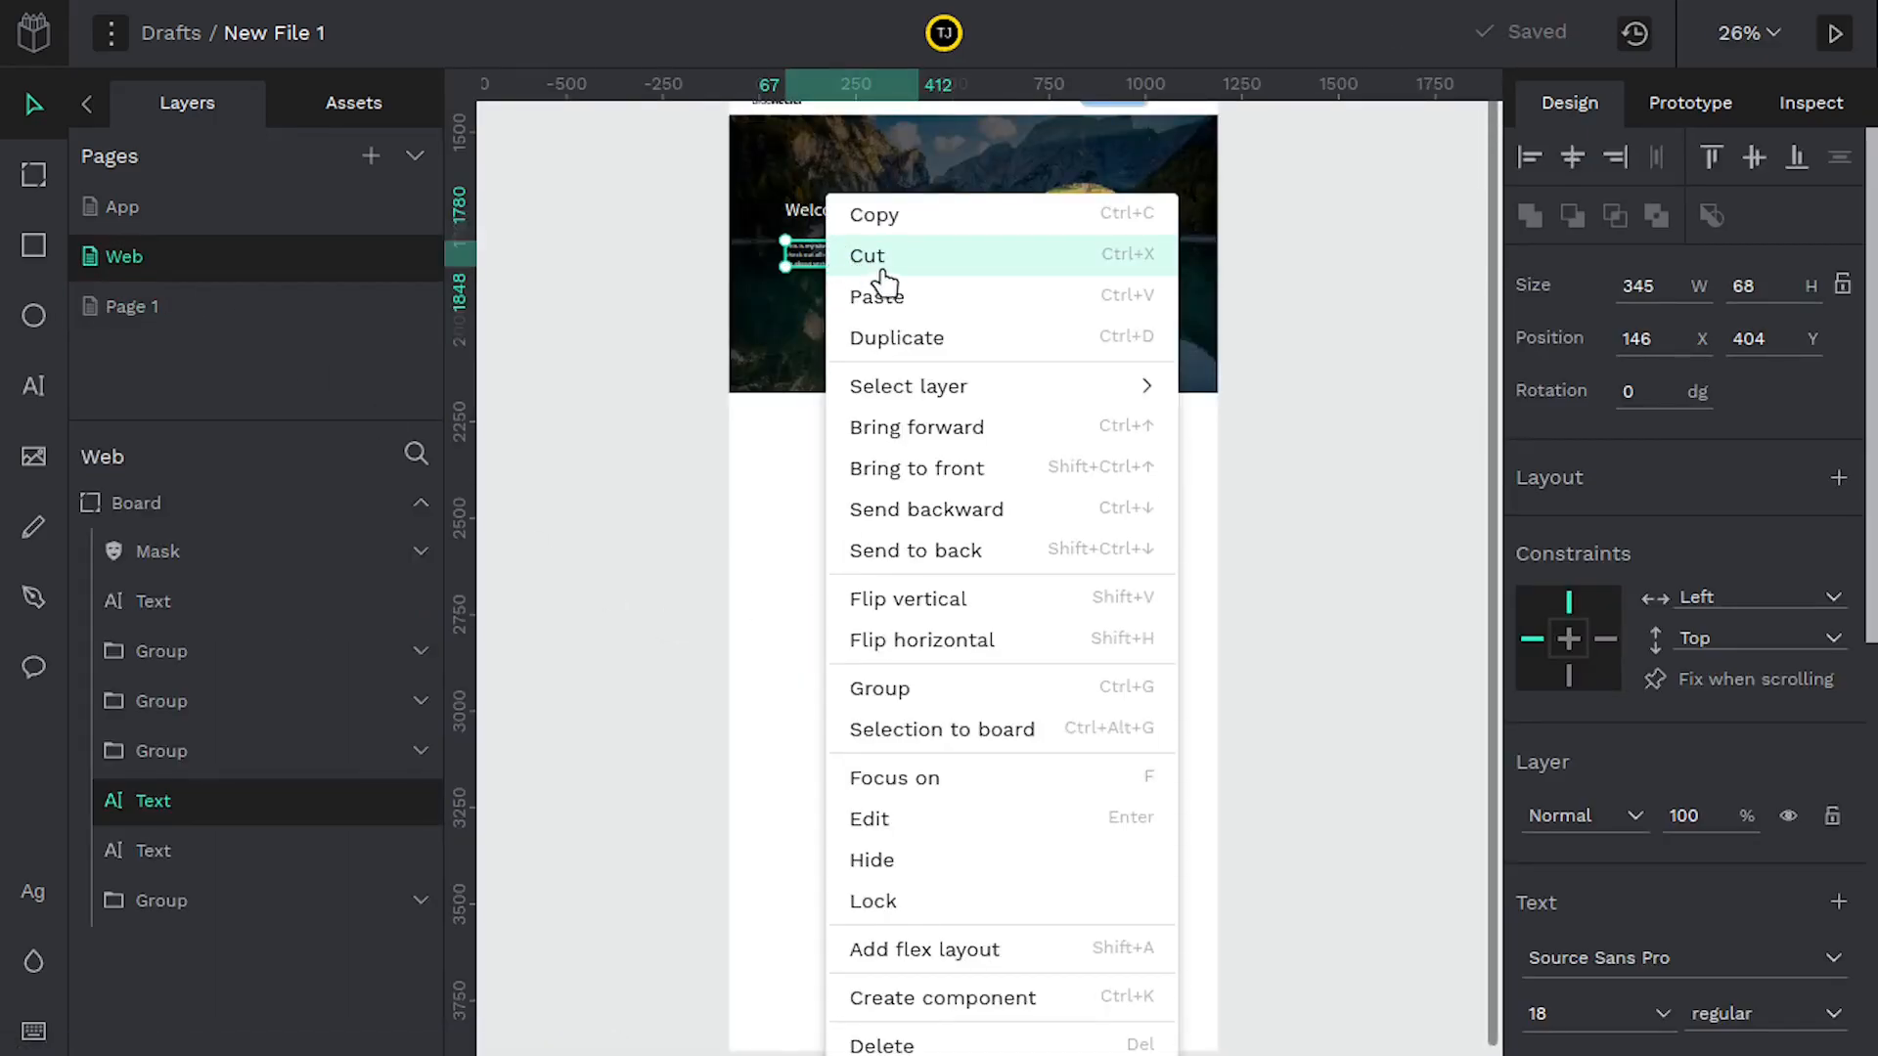
pyautogui.click(874, 217)
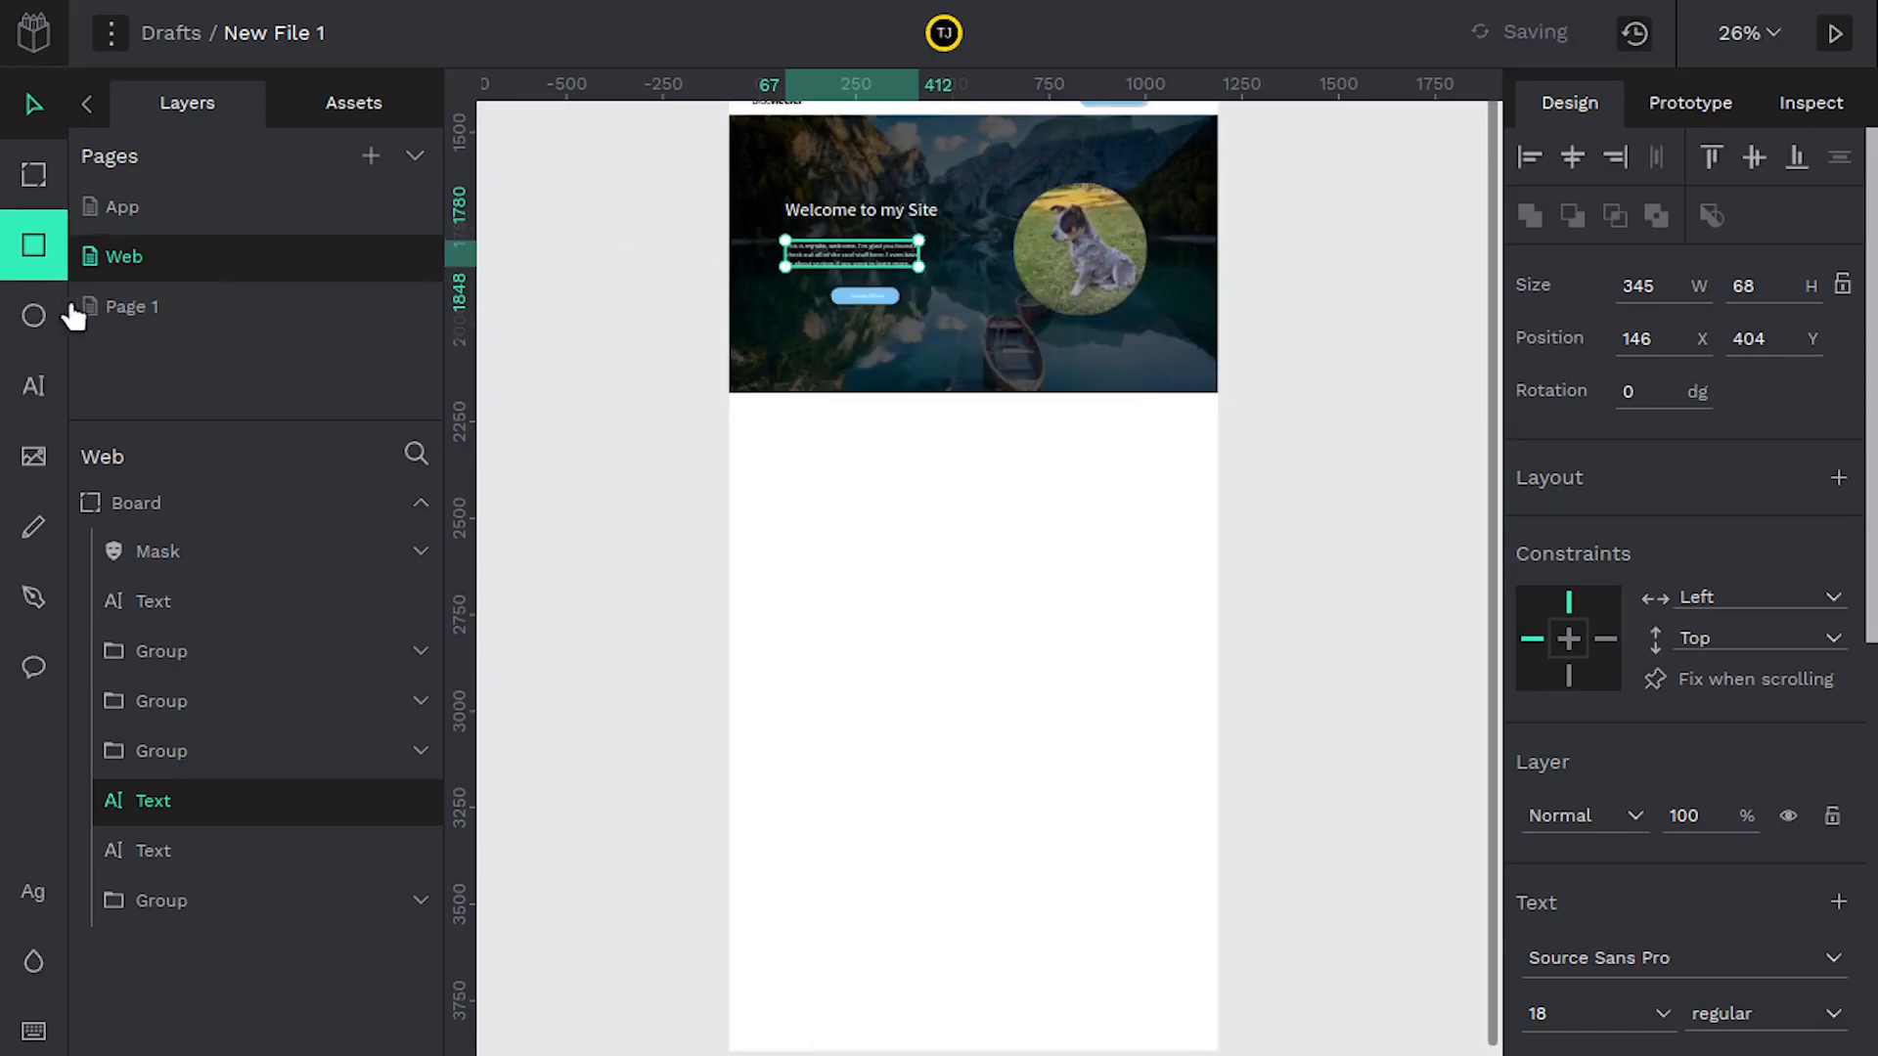
pyautogui.click(131, 306)
pyautogui.rightClick(747, 672)
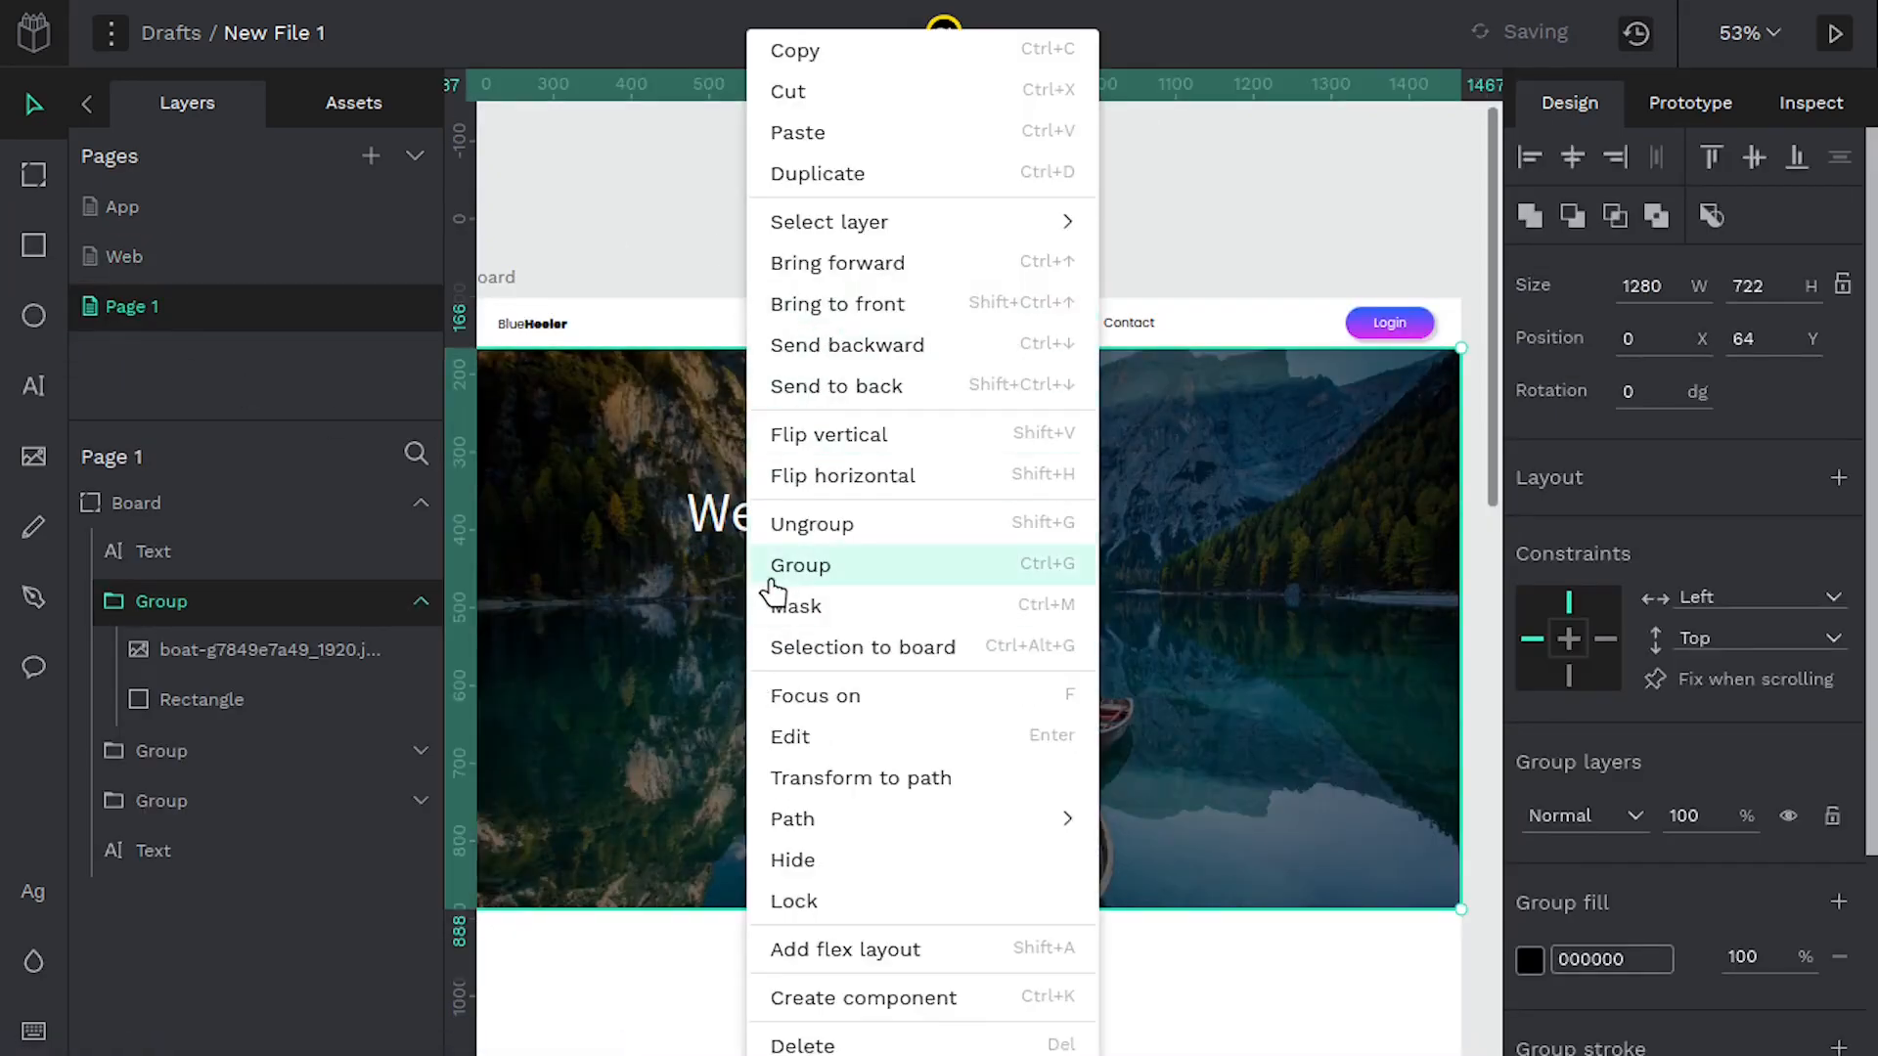
pyautogui.click(792, 150)
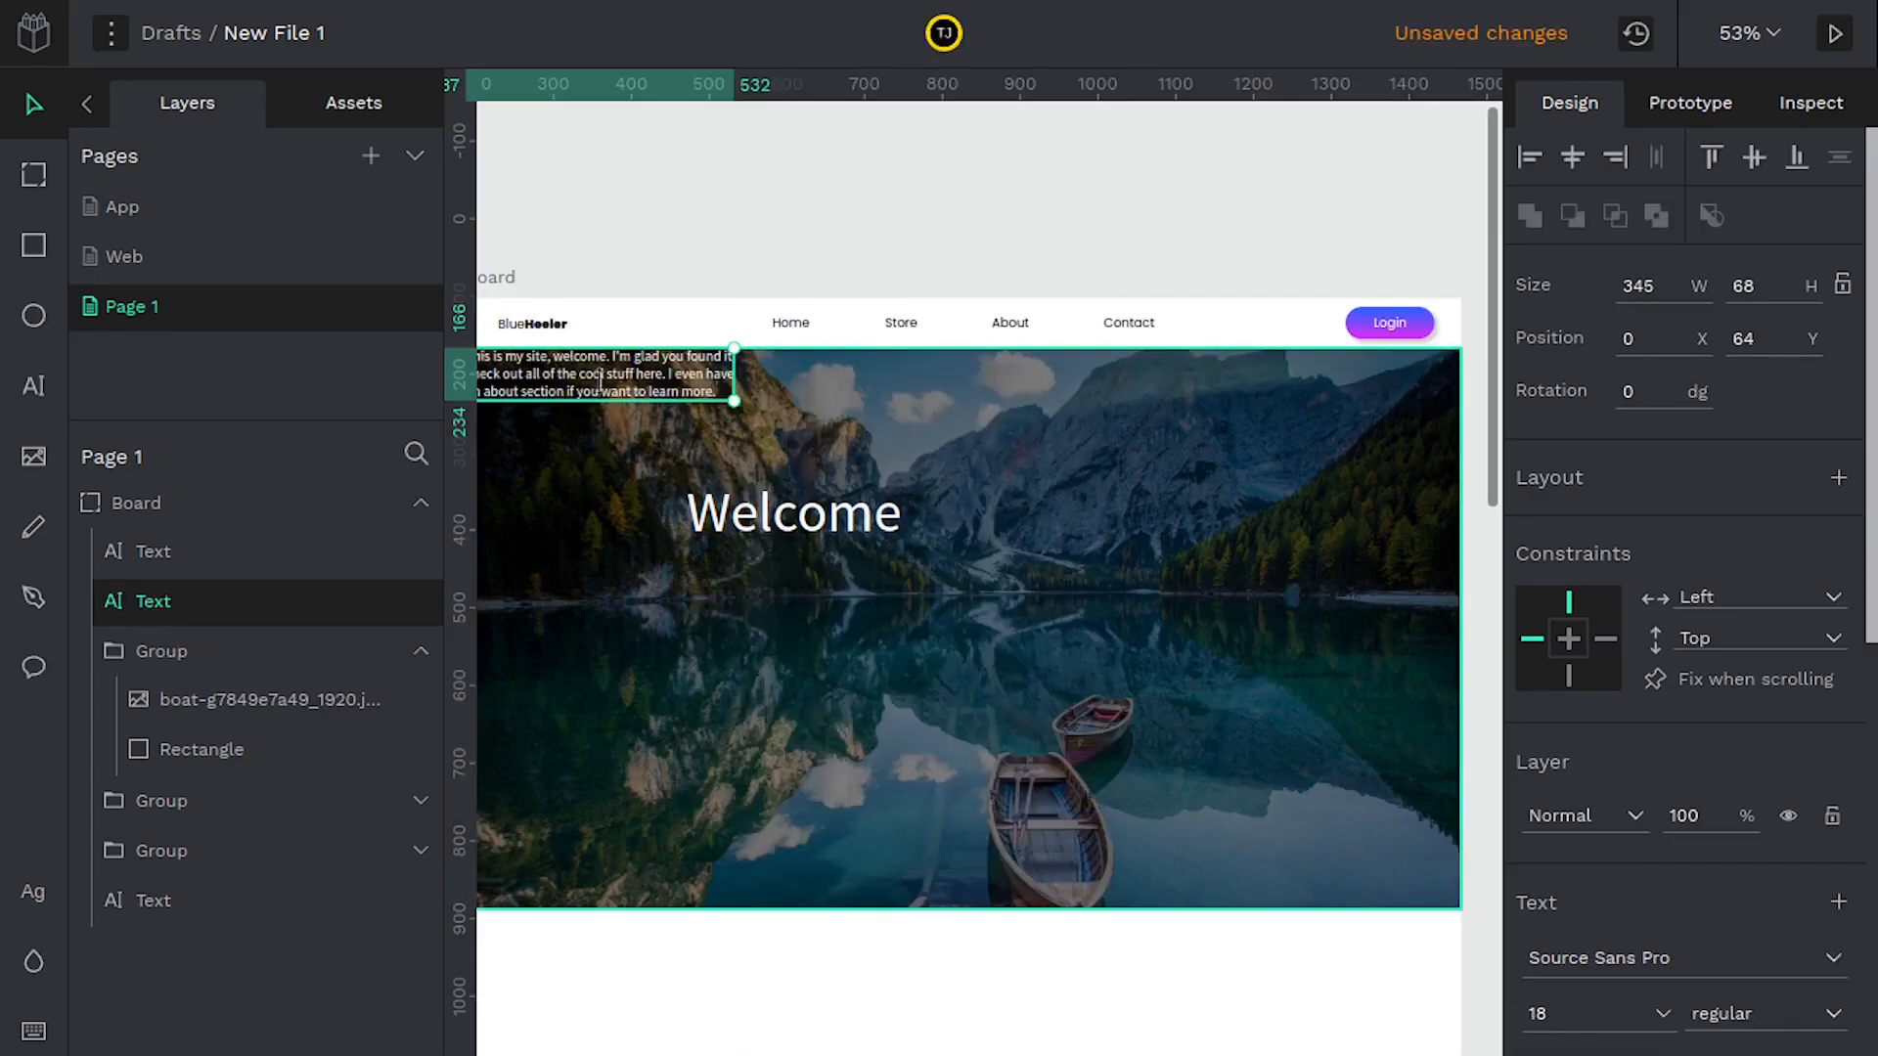
pyautogui.moveTo(602, 413); pyautogui.dragTo(823, 602)
pyautogui.click(762, 955)
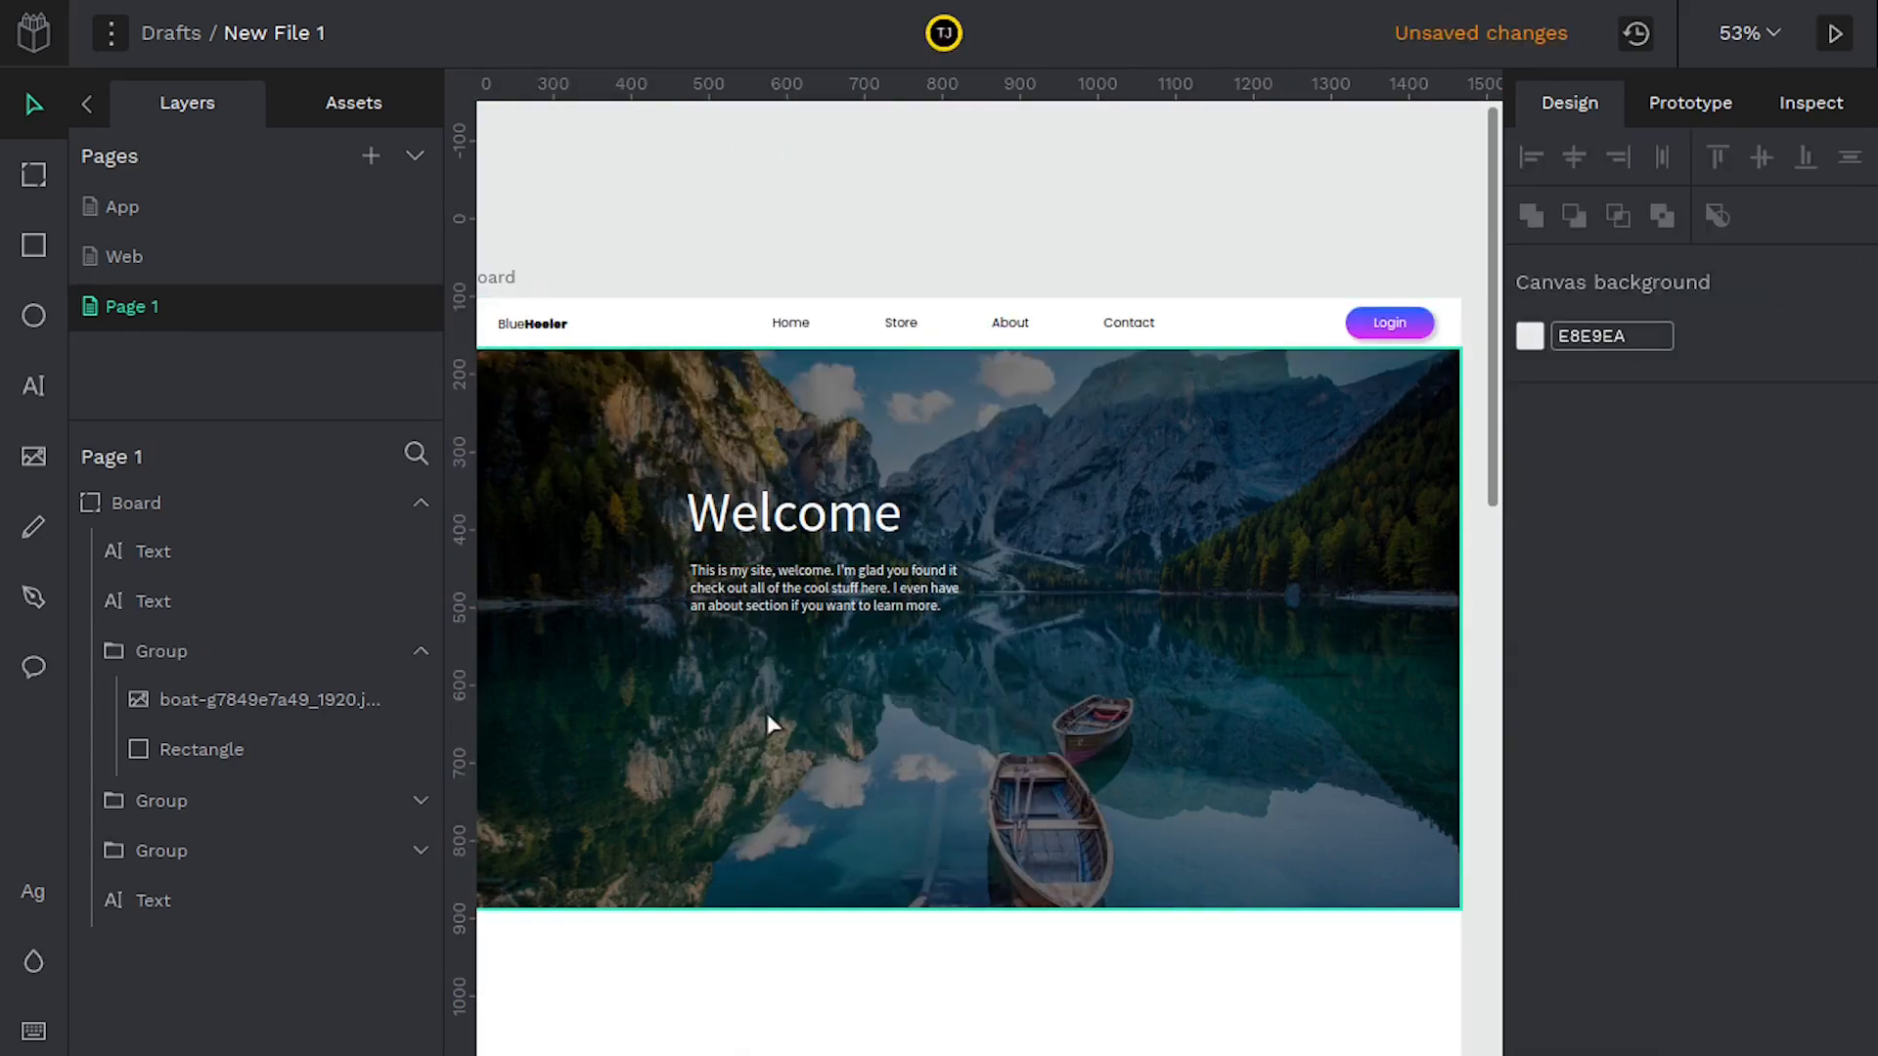
# Move the Welcome text and the paragraph together down and left over the boat photo
pyautogui.click(740, 529)
pyautogui.keyDown('shift'); pyautogui.click(808, 567); pyautogui.keyUp('shift')
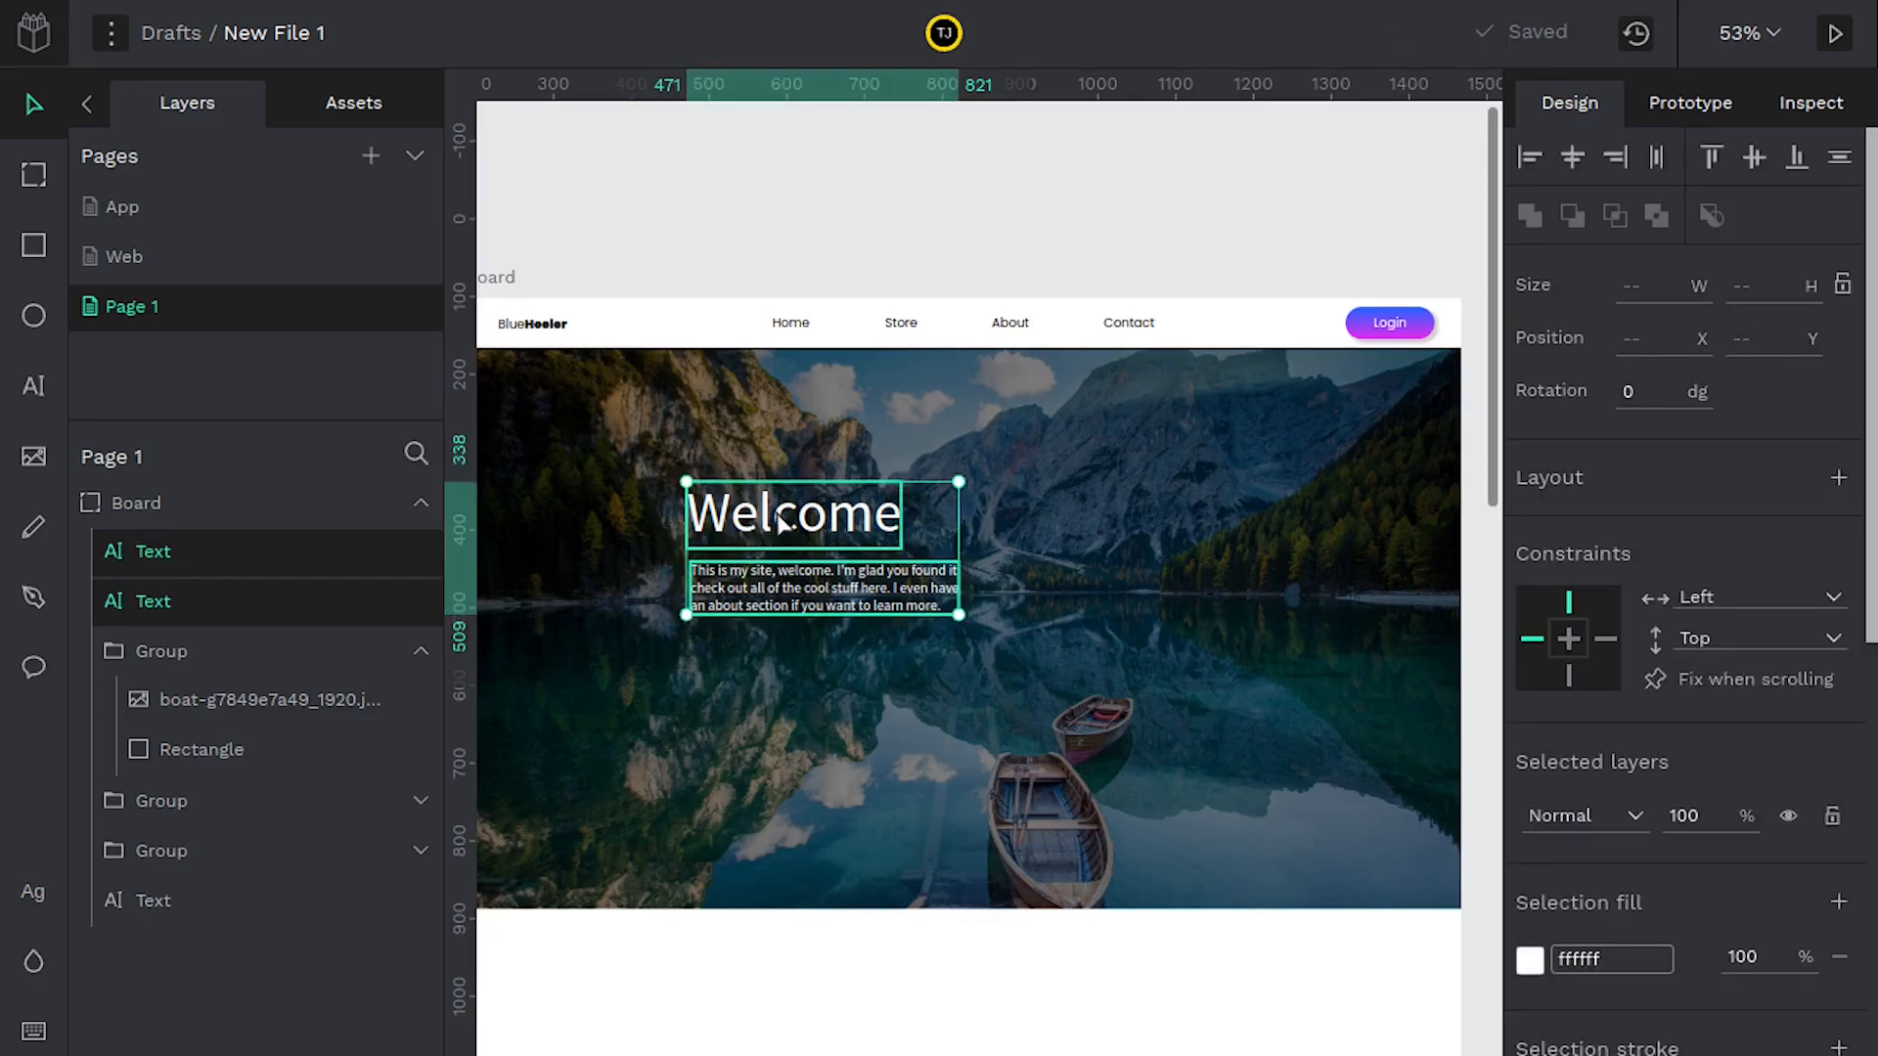
pyautogui.moveTo(768, 518); pyautogui.dragTo(679, 587)
pyautogui.hscroll(-3, 839, 572)
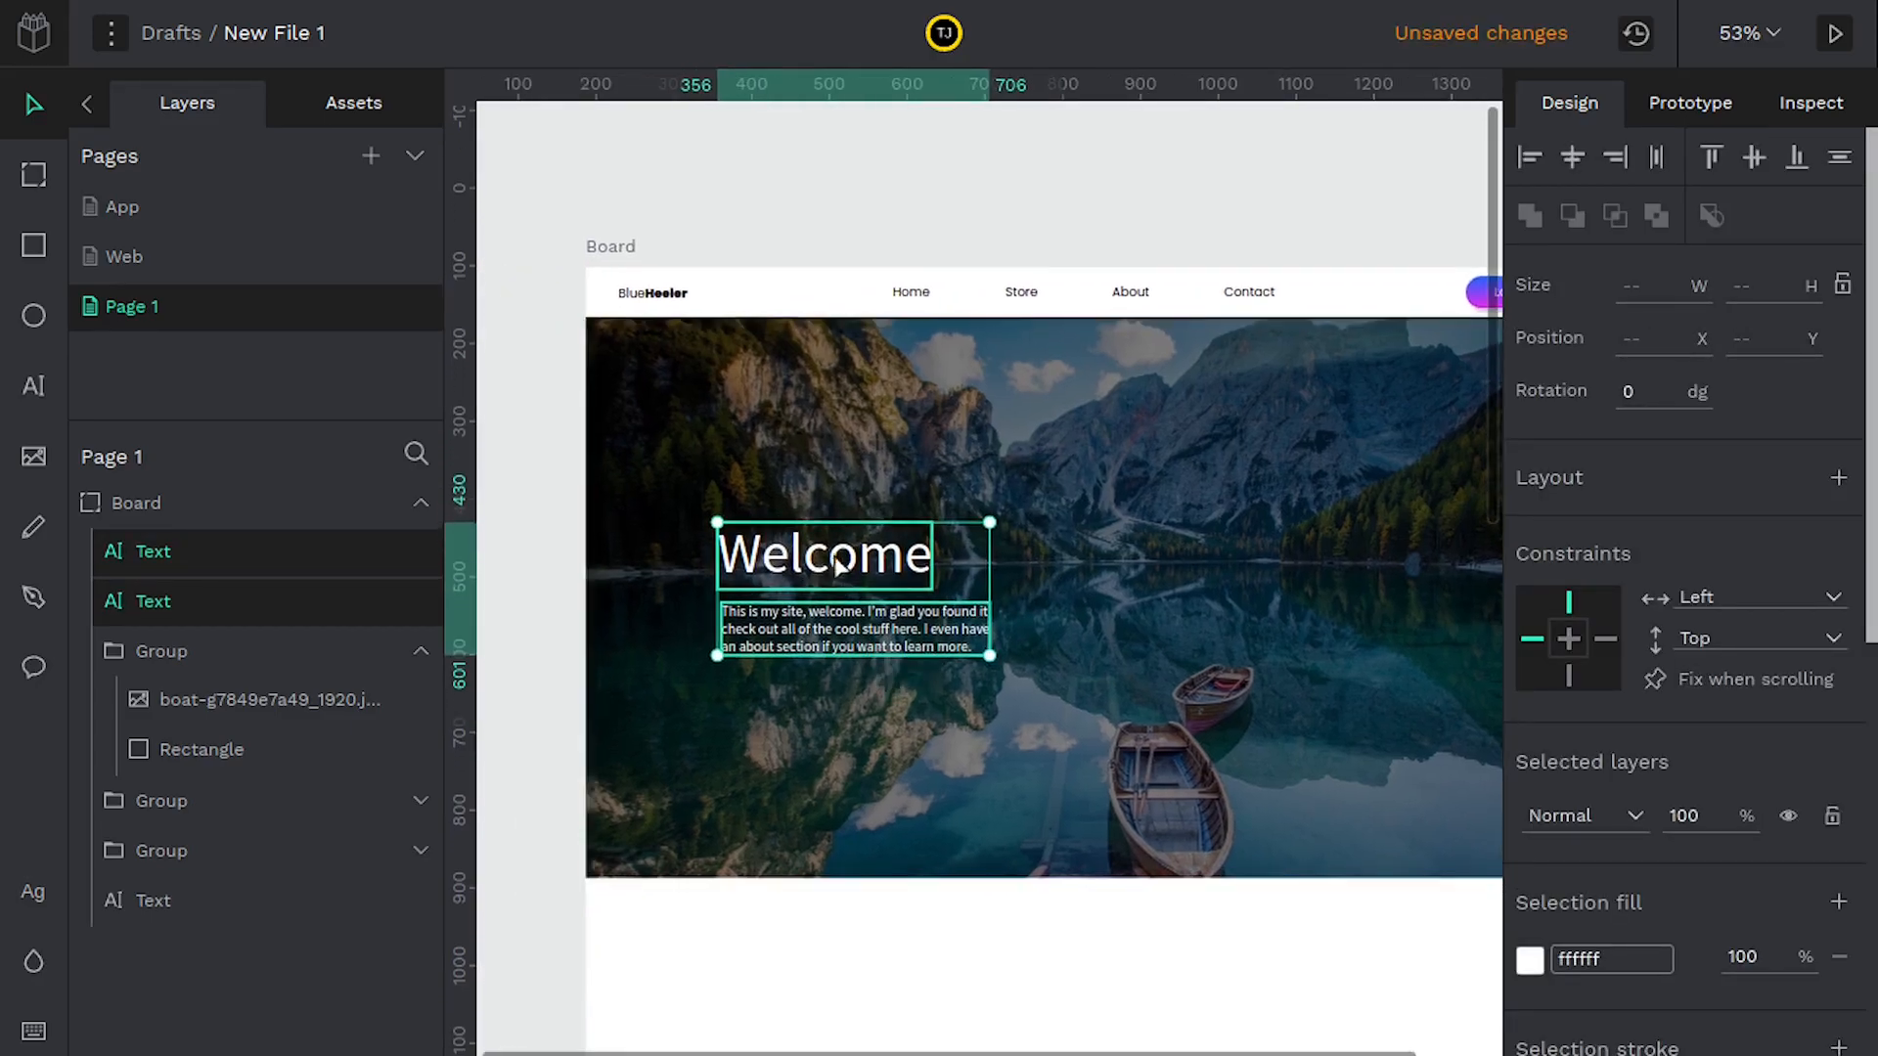
pyautogui.moveTo(809, 567); pyautogui.dragTo(846, 573)
pyautogui.moveTo(1004, 729); pyautogui.dragTo(1053, 692)
pyautogui.click(1202, 656)
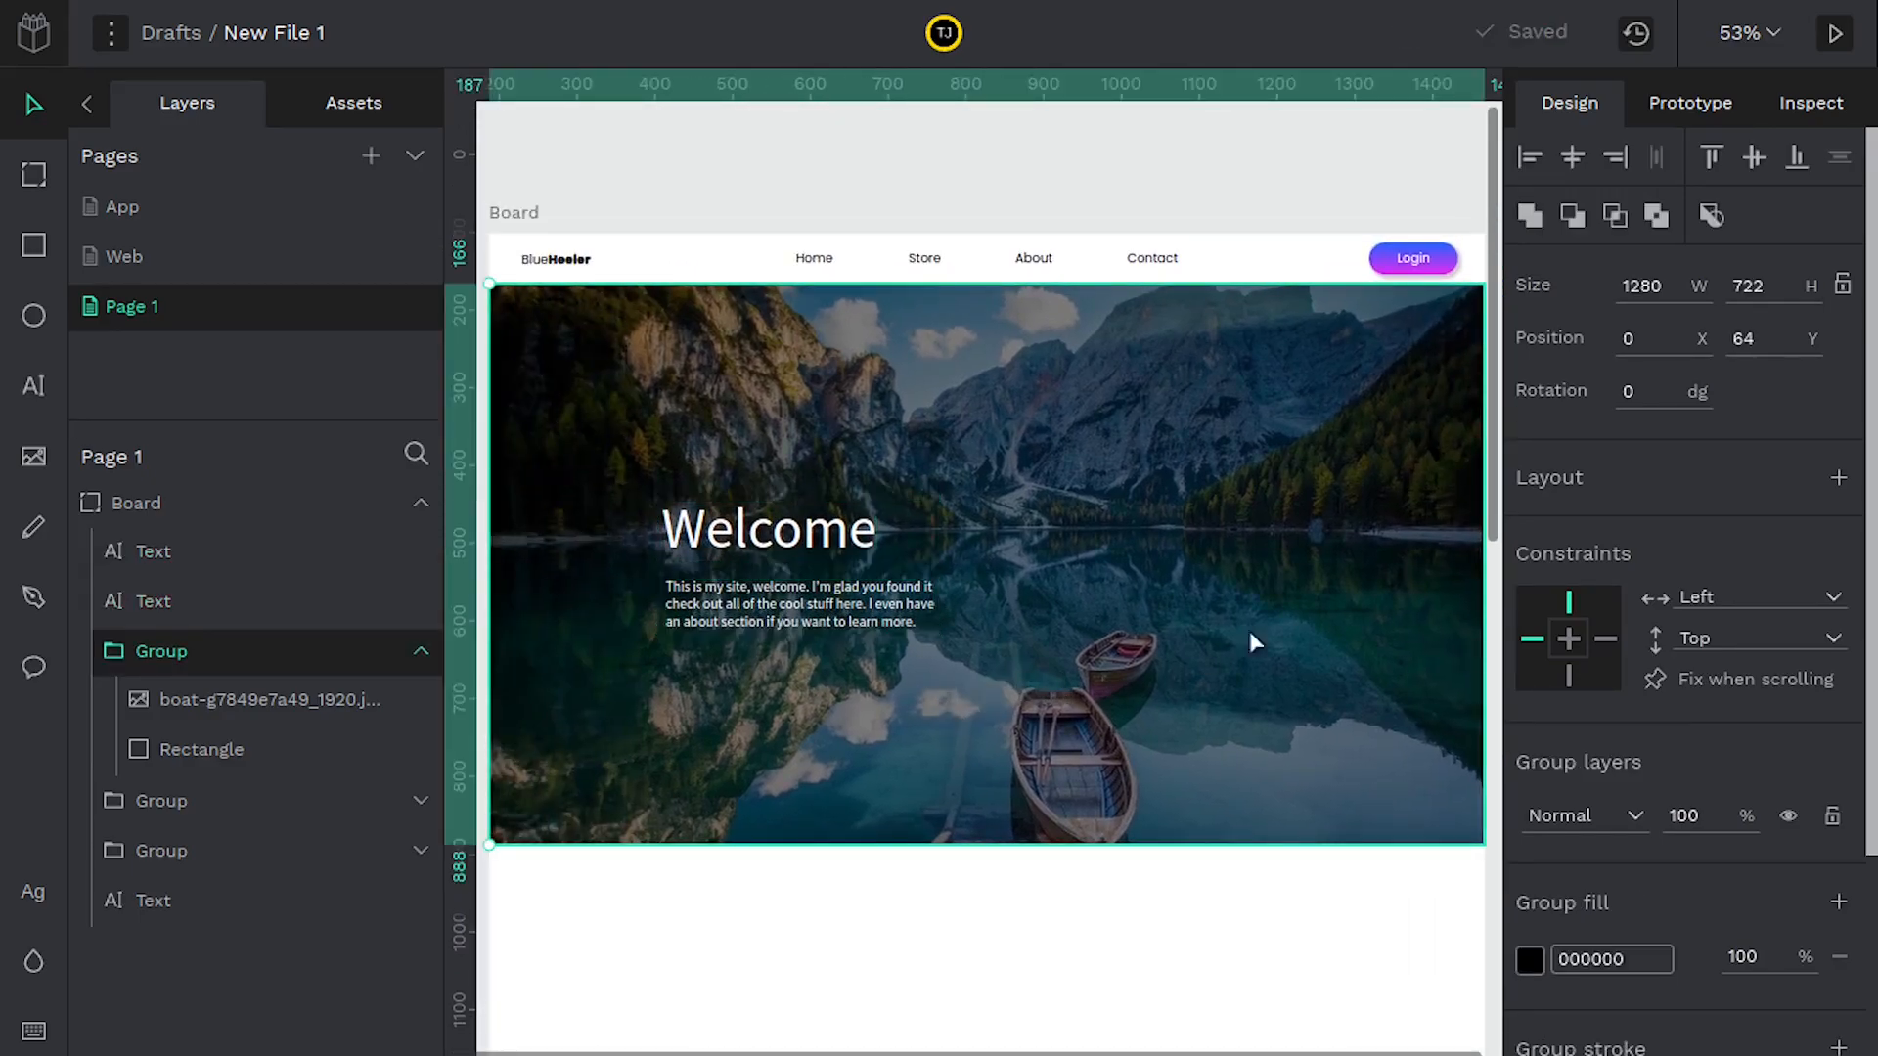
# Shift the Welcome text and paragraph together slightly up and left, and deselect them
pyautogui.click(798, 600)
pyautogui.keyDown('shift'); pyautogui.click(761, 546); pyautogui.keyUp('shift')
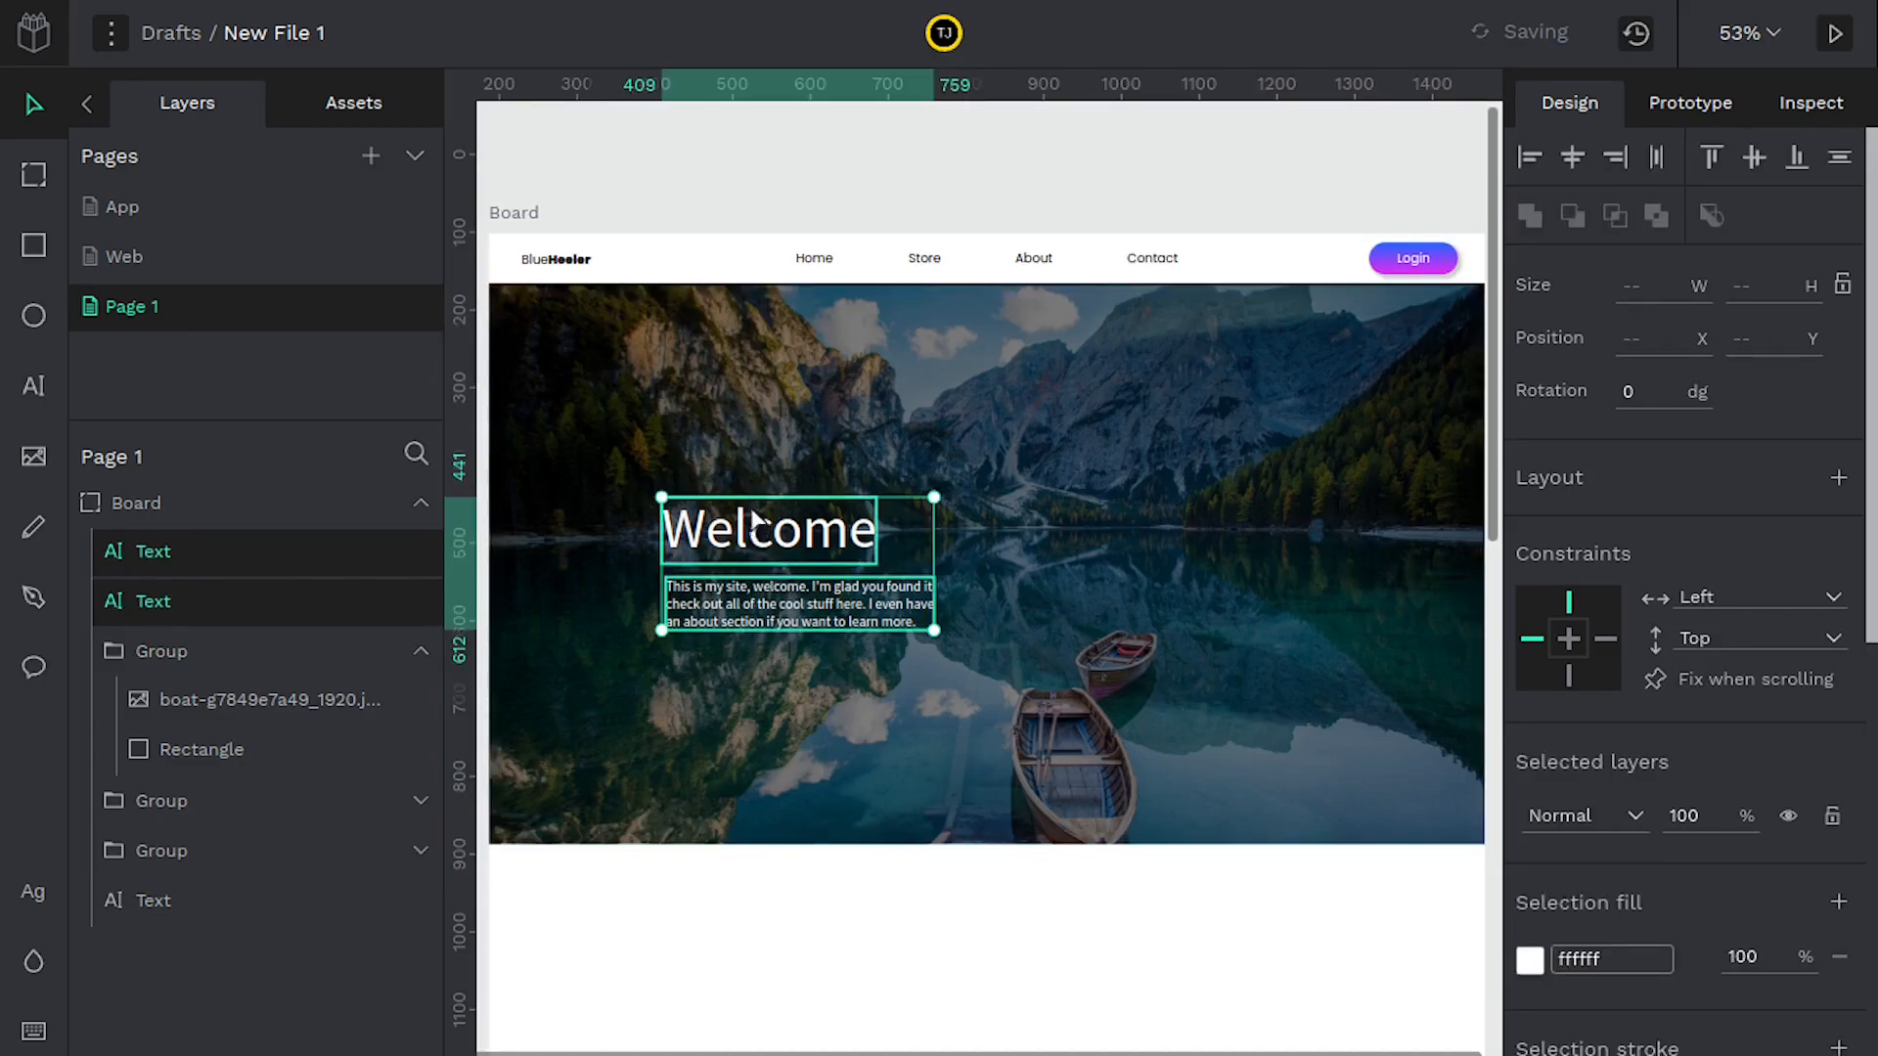
pyautogui.moveTo(753, 520); pyautogui.dragTo(743, 484)
pyautogui.click(1342, 201)
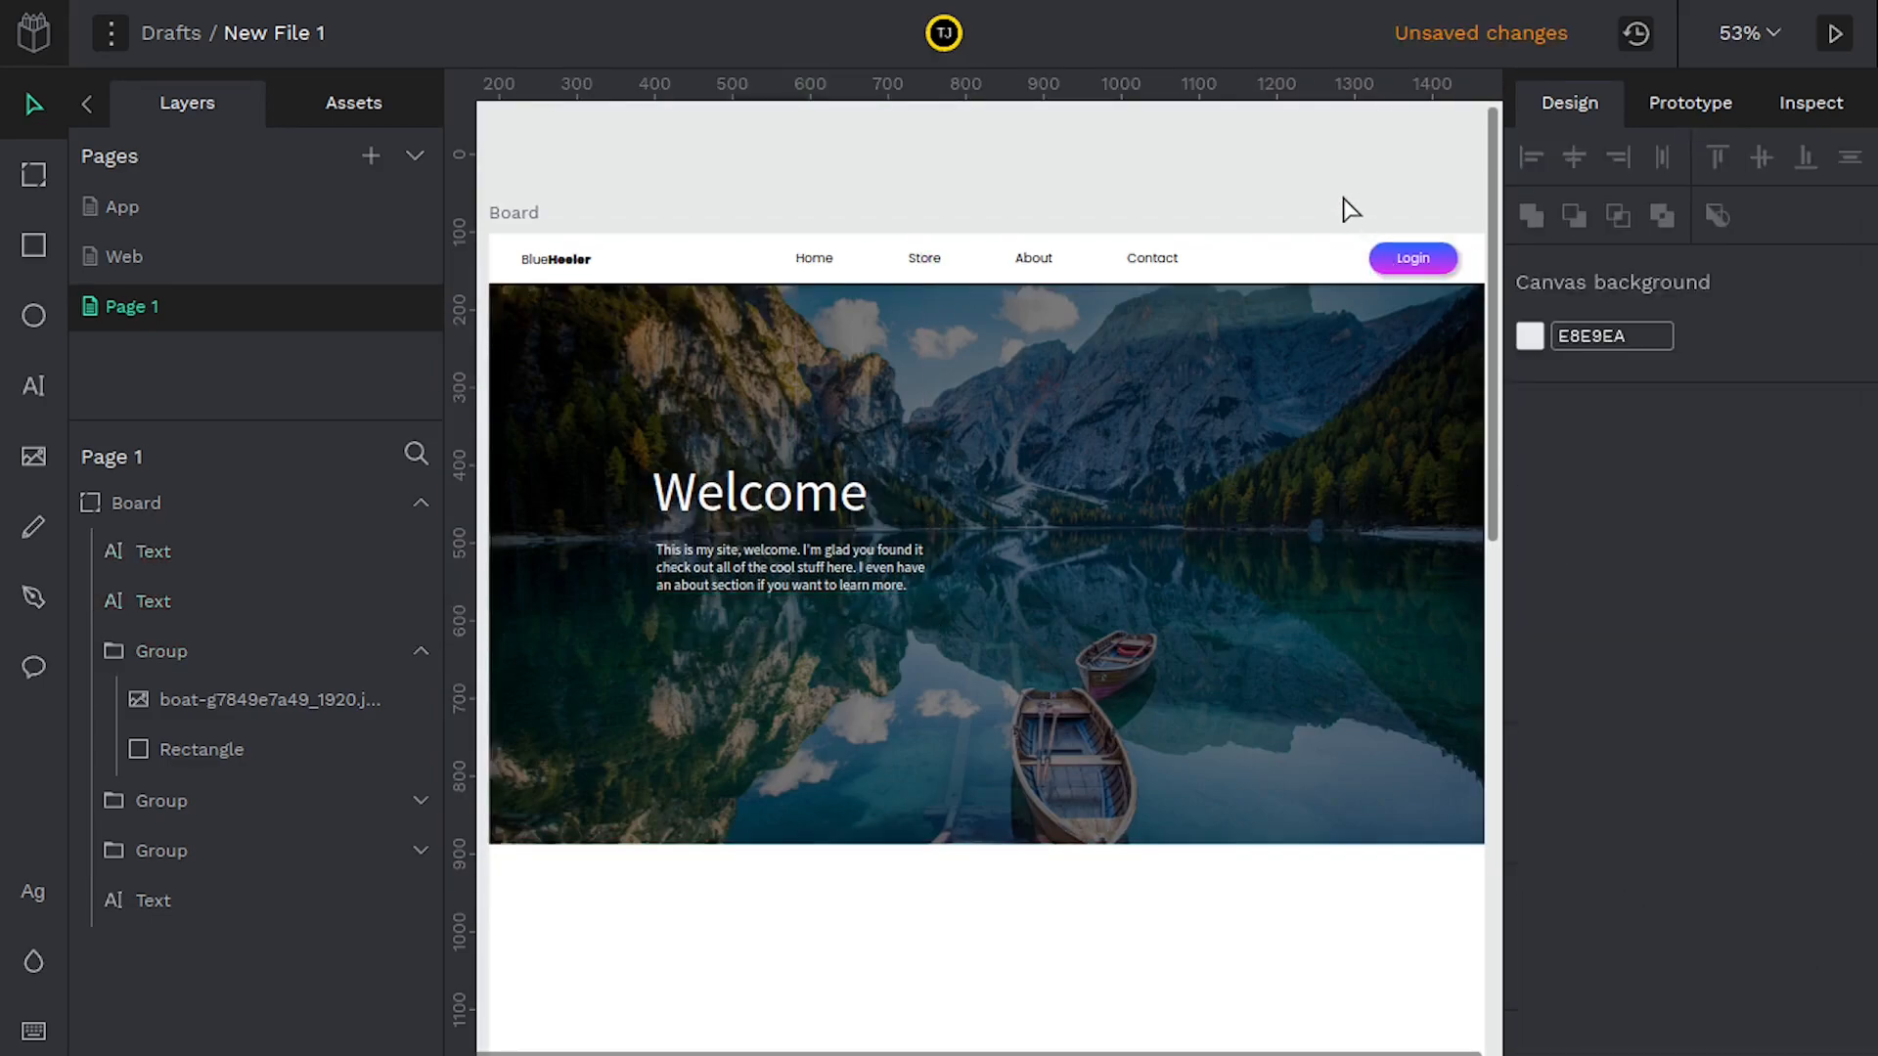
# Rename the header's Login button group to "Button"
pyautogui.click(1394, 270)
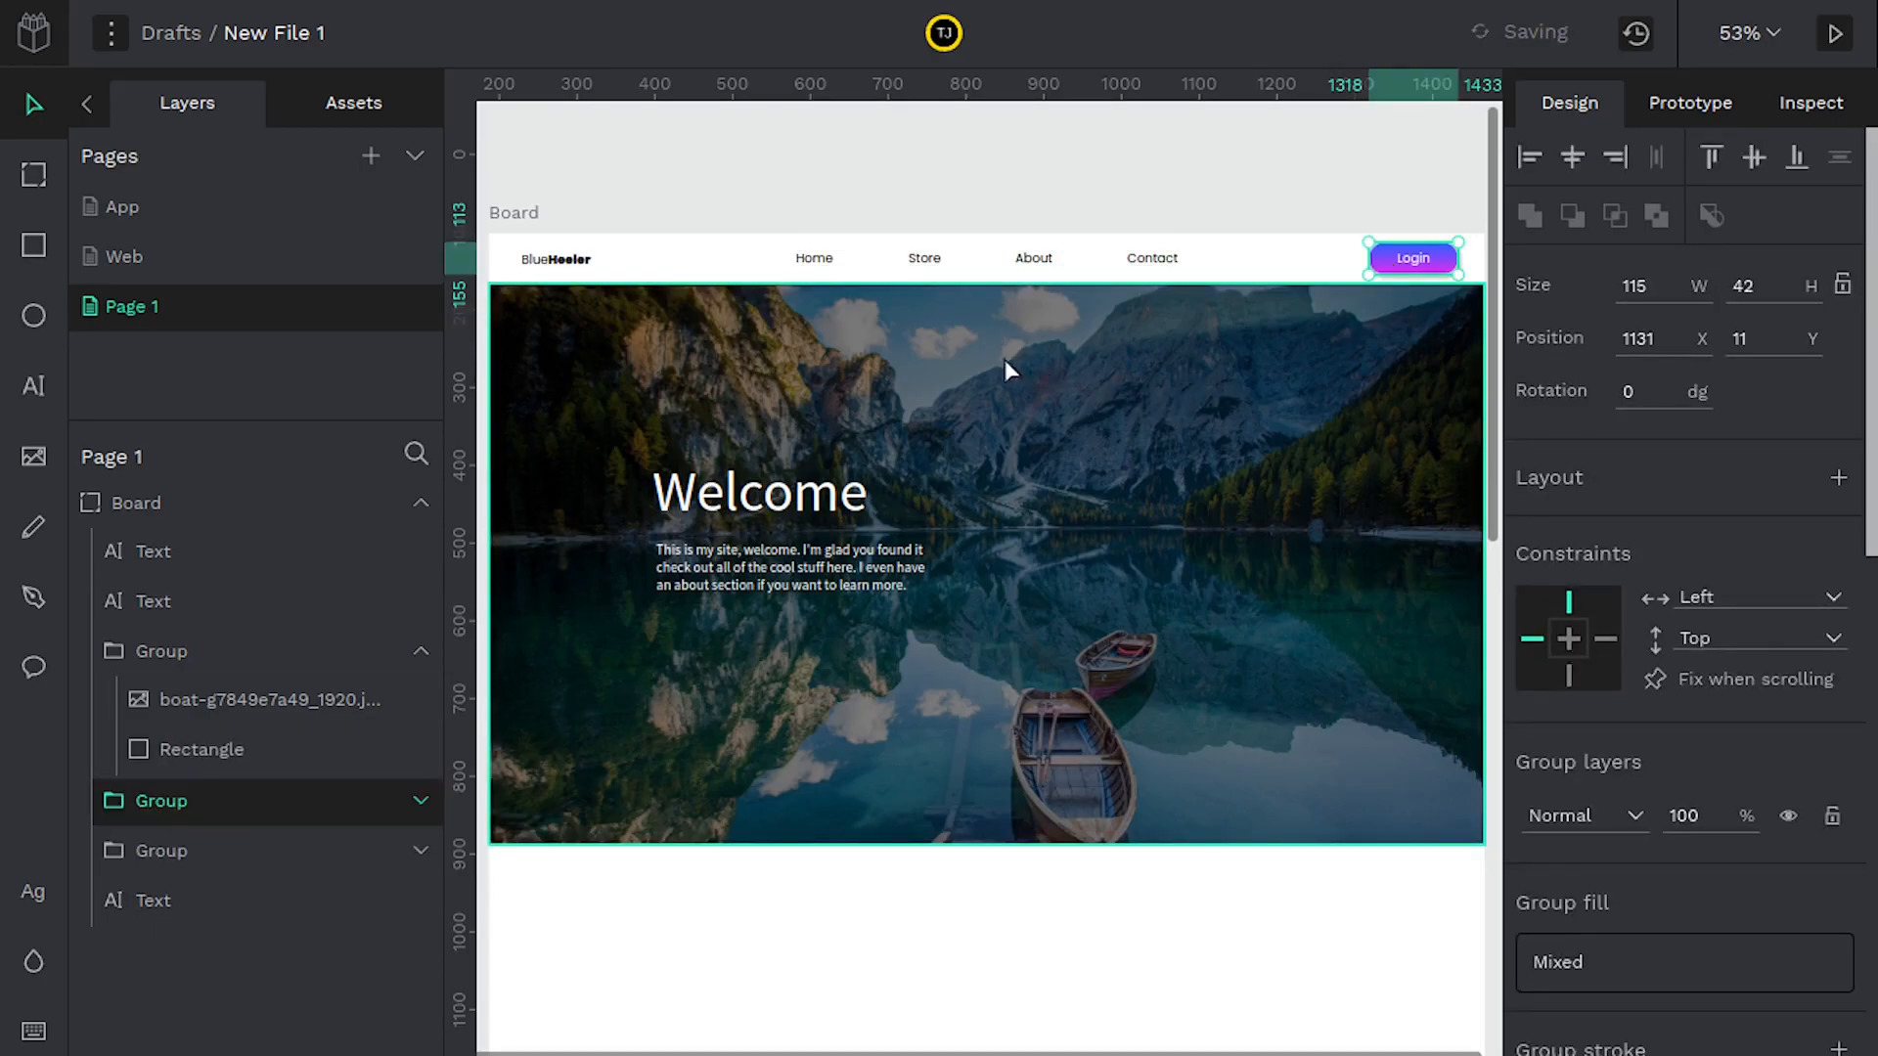
pyautogui.doubleClick(189, 804)
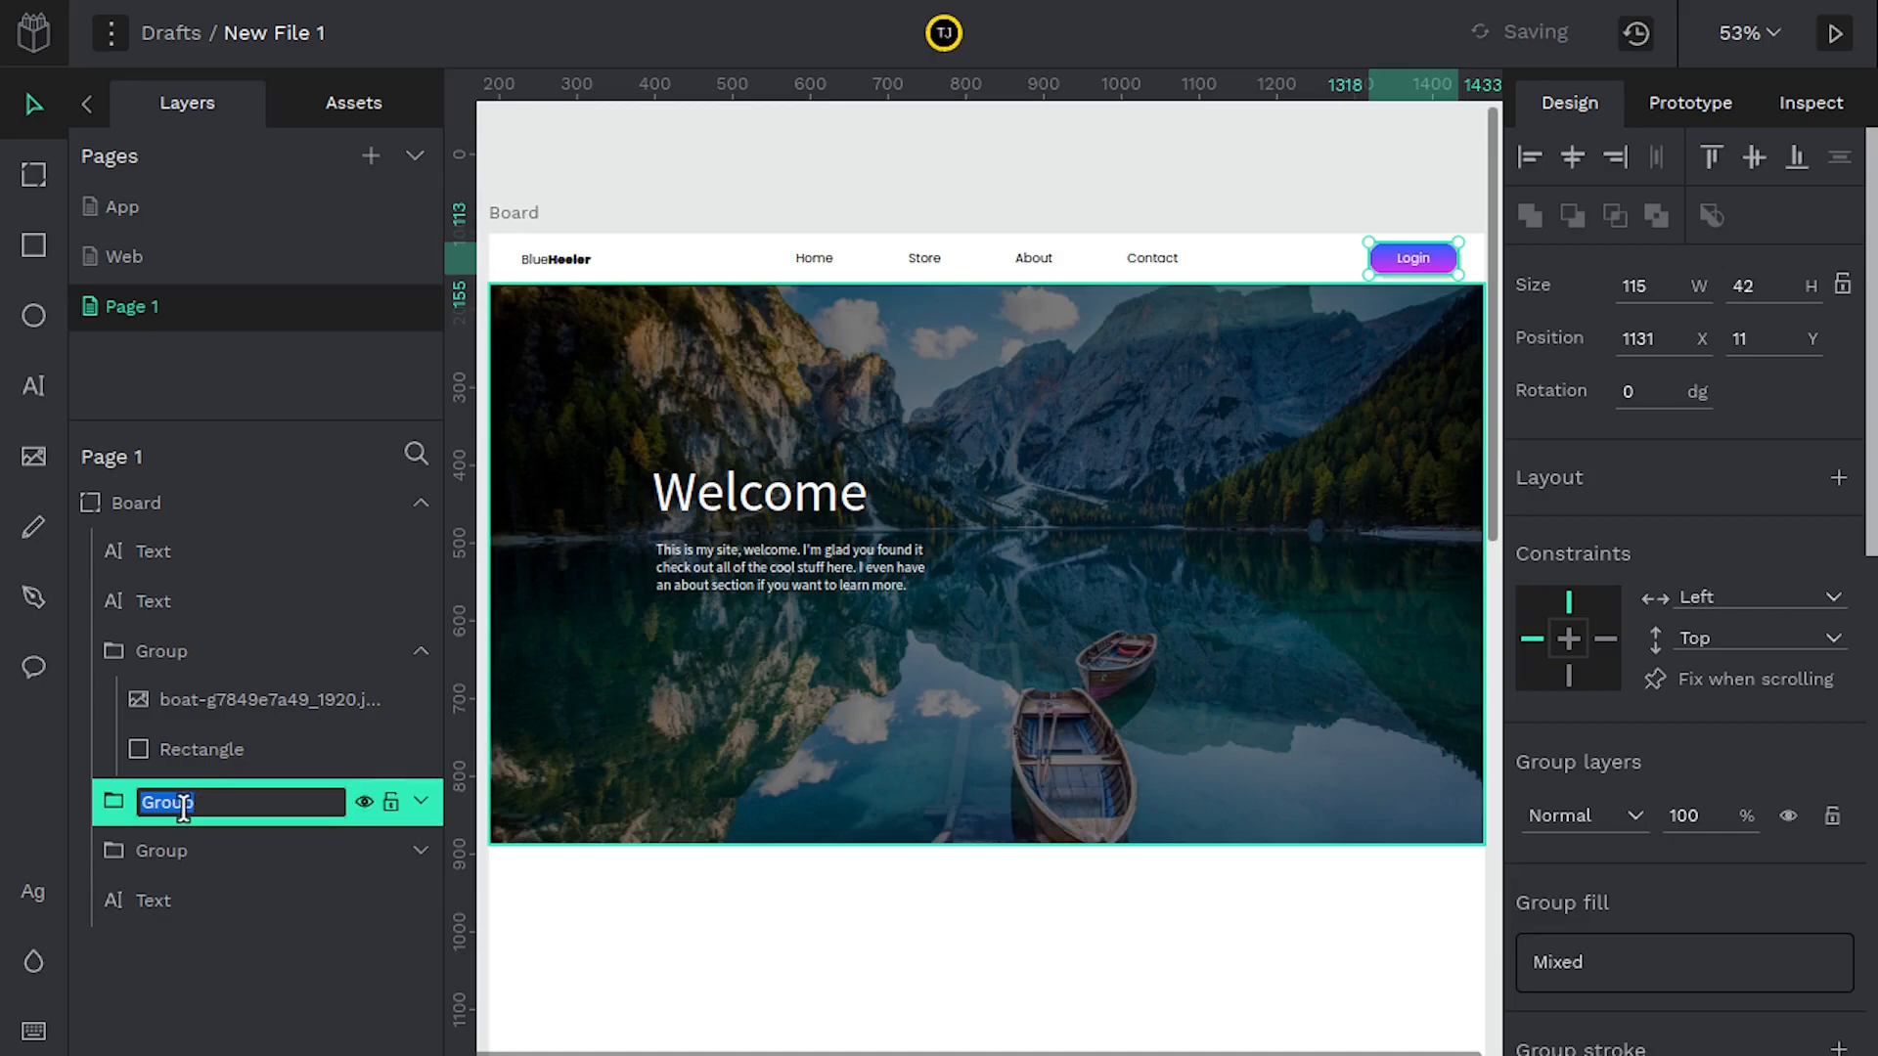
pyautogui.write('Button')
pyautogui.press('Return')
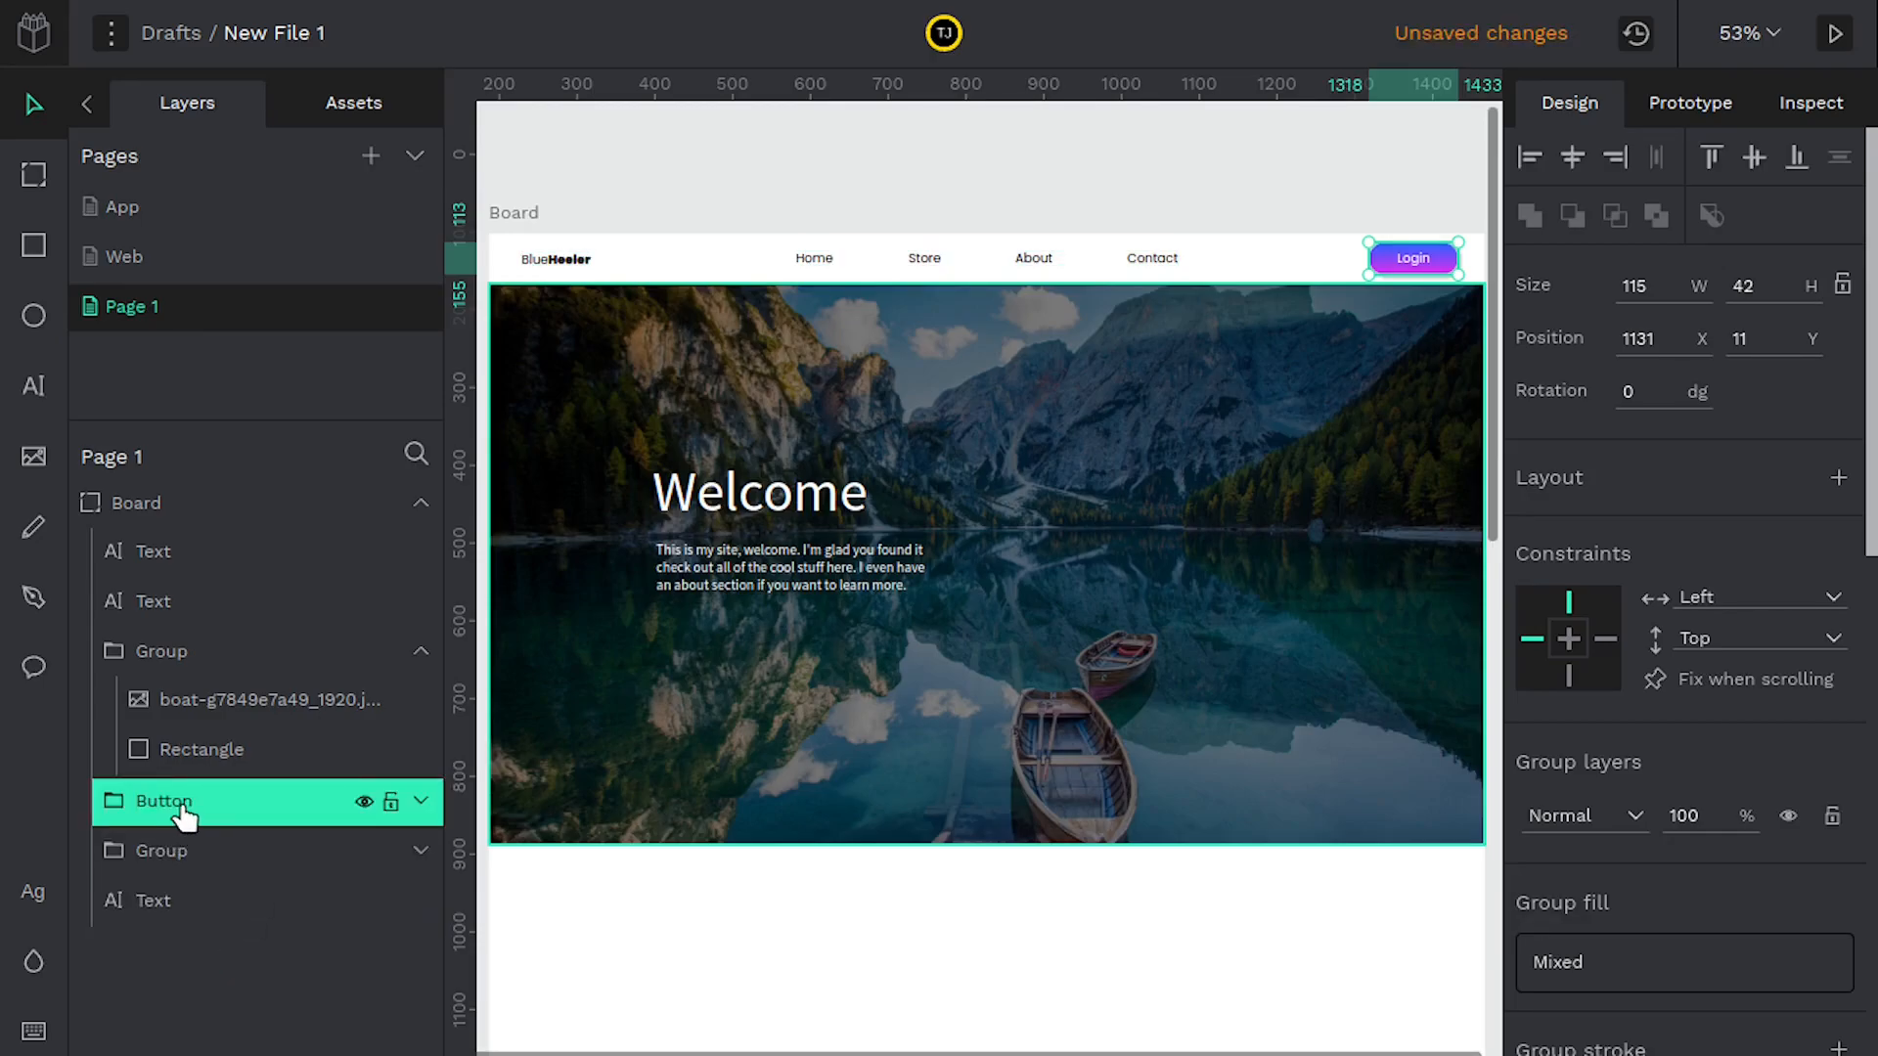
# Rename the group of Home, Store, About and Contact links to "Nav"
pyautogui.click(172, 857)
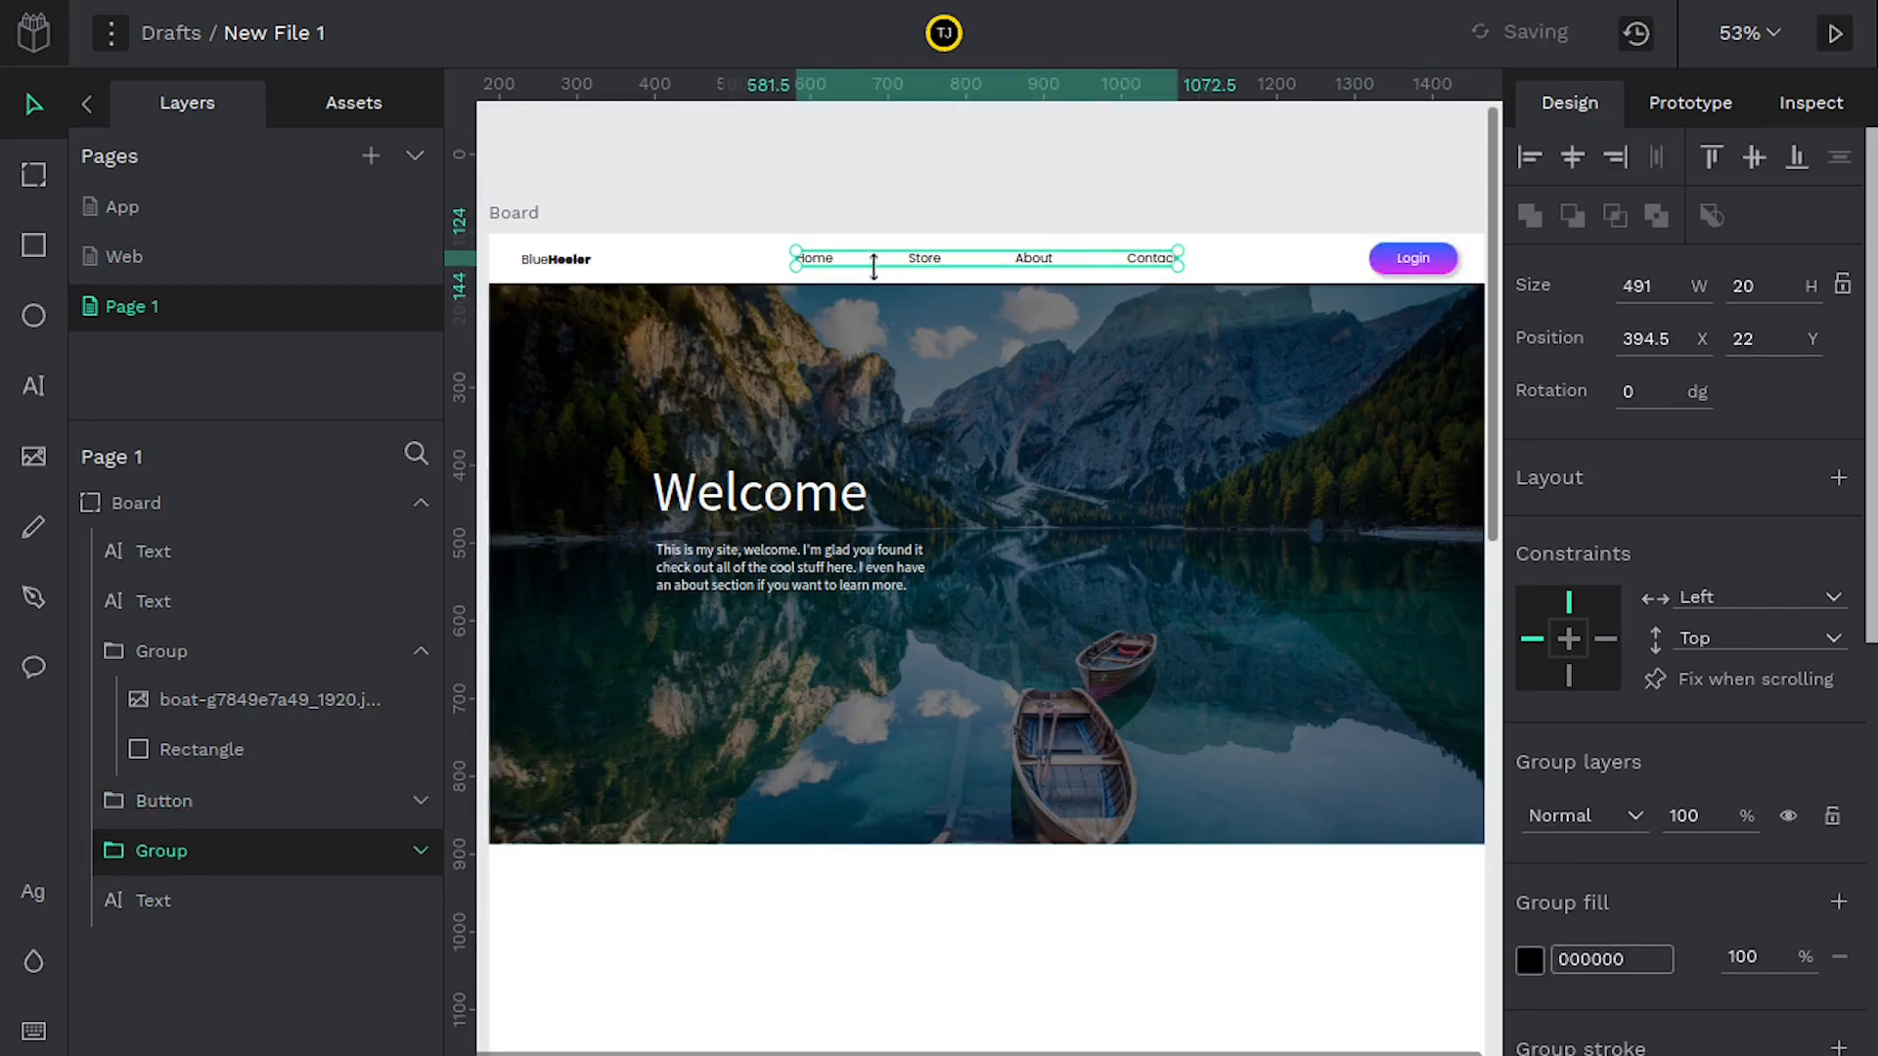
pyautogui.doubleClick(191, 856)
pyautogui.write('Nav')
pyautogui.press('Return')
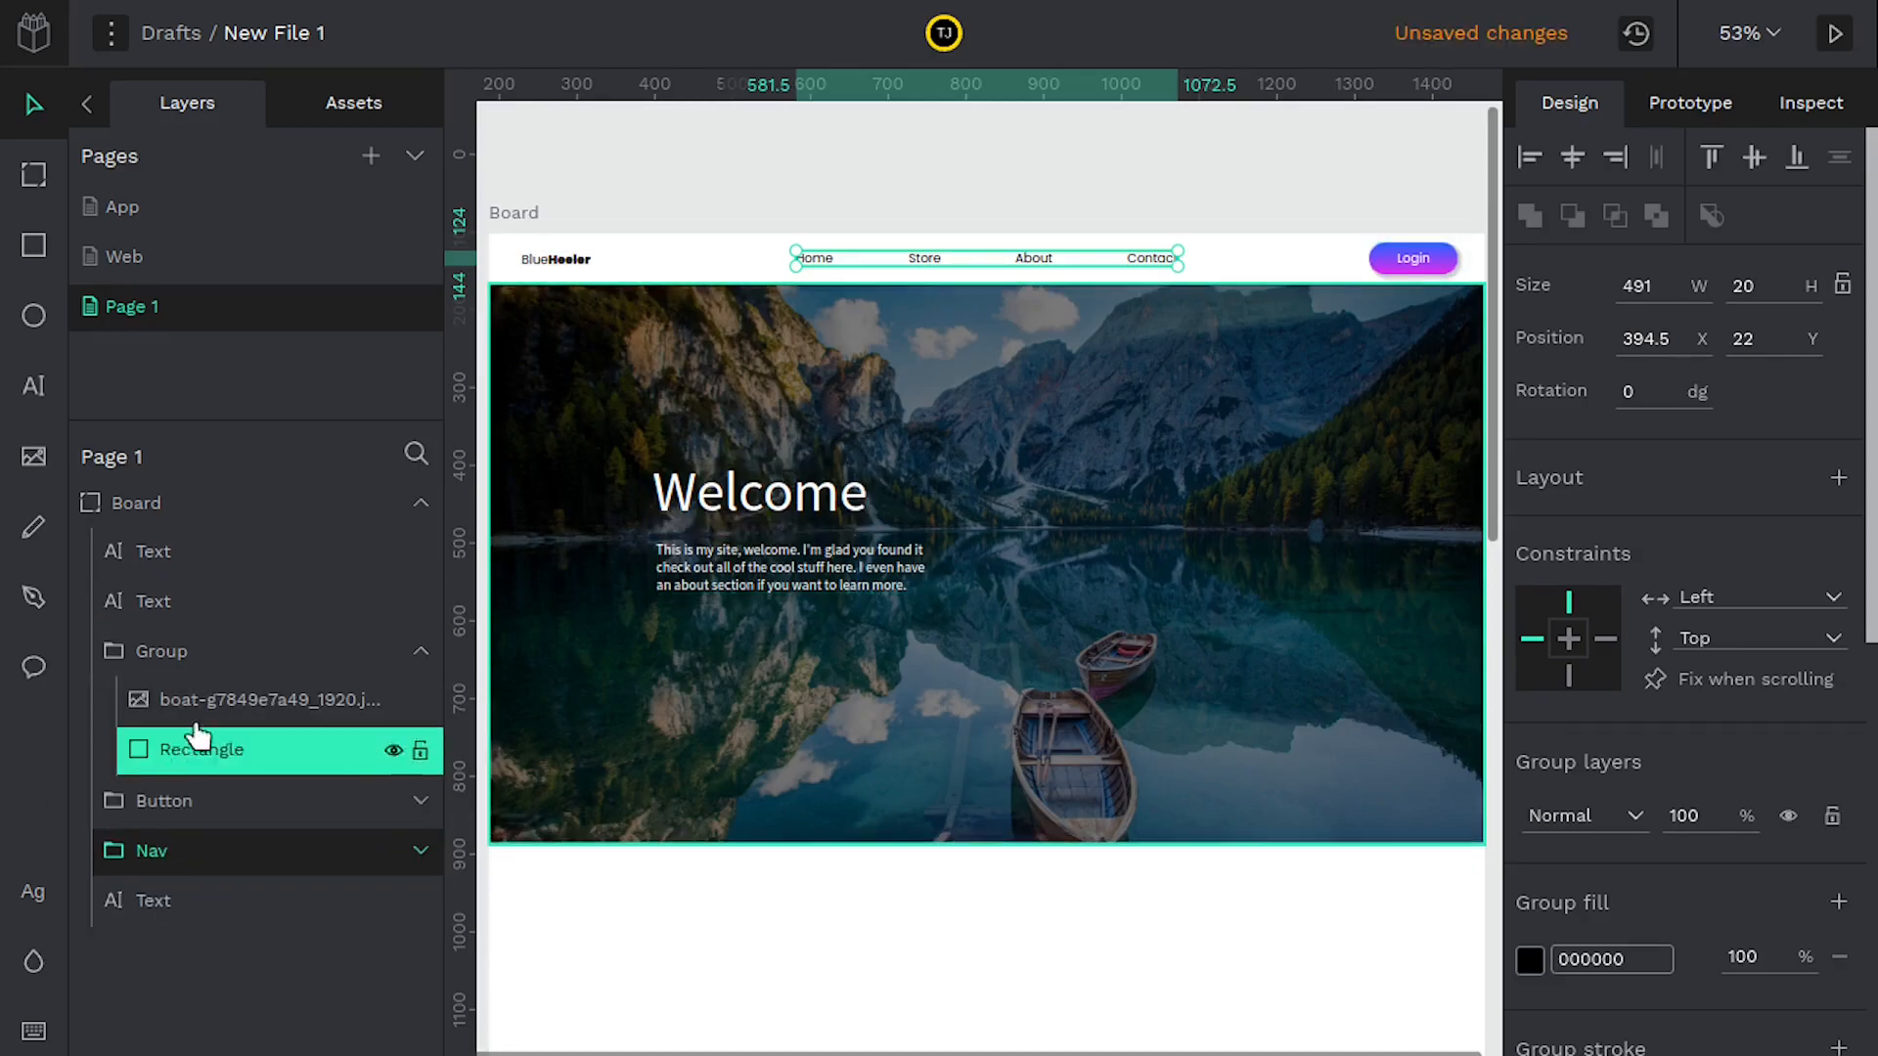
# Examine the generated CSS code of the Nav and Button groups for their class names, and return to the design properties
pyautogui.click(1810, 118)
pyautogui.click(1738, 240)
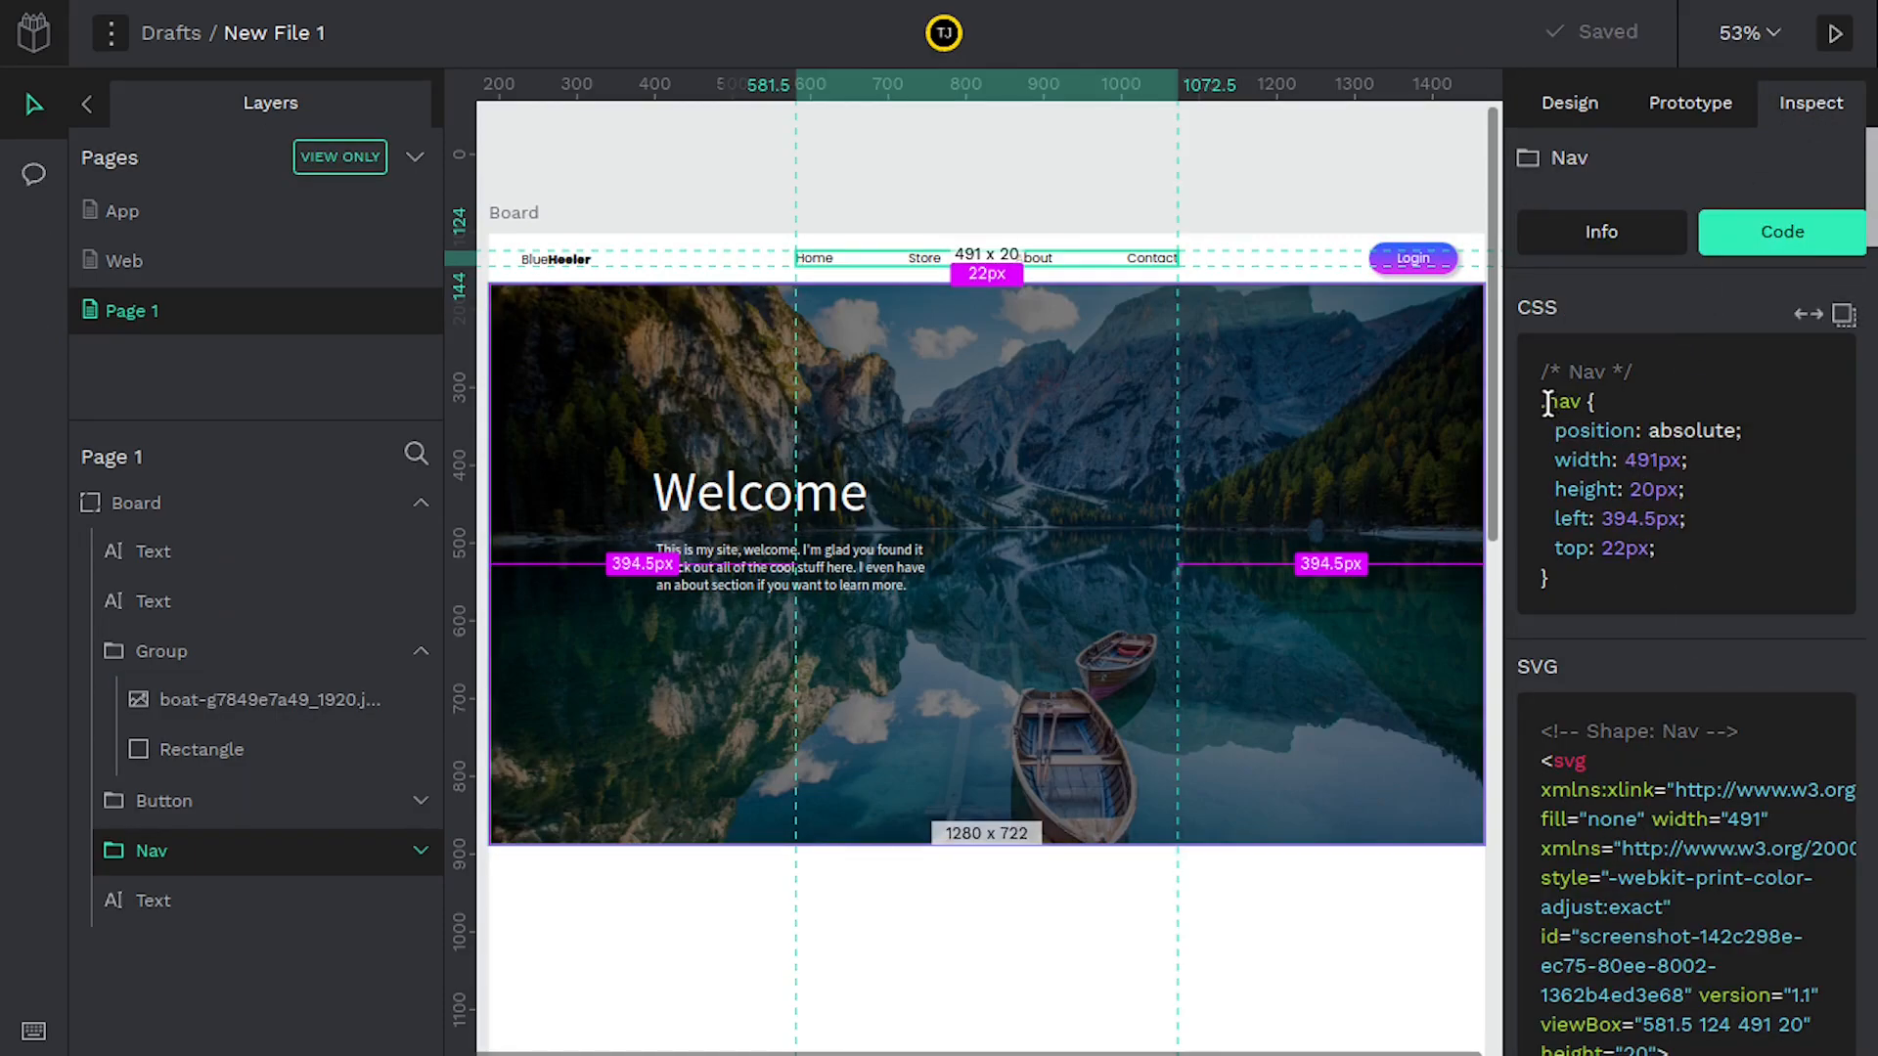
pyautogui.click(189, 809)
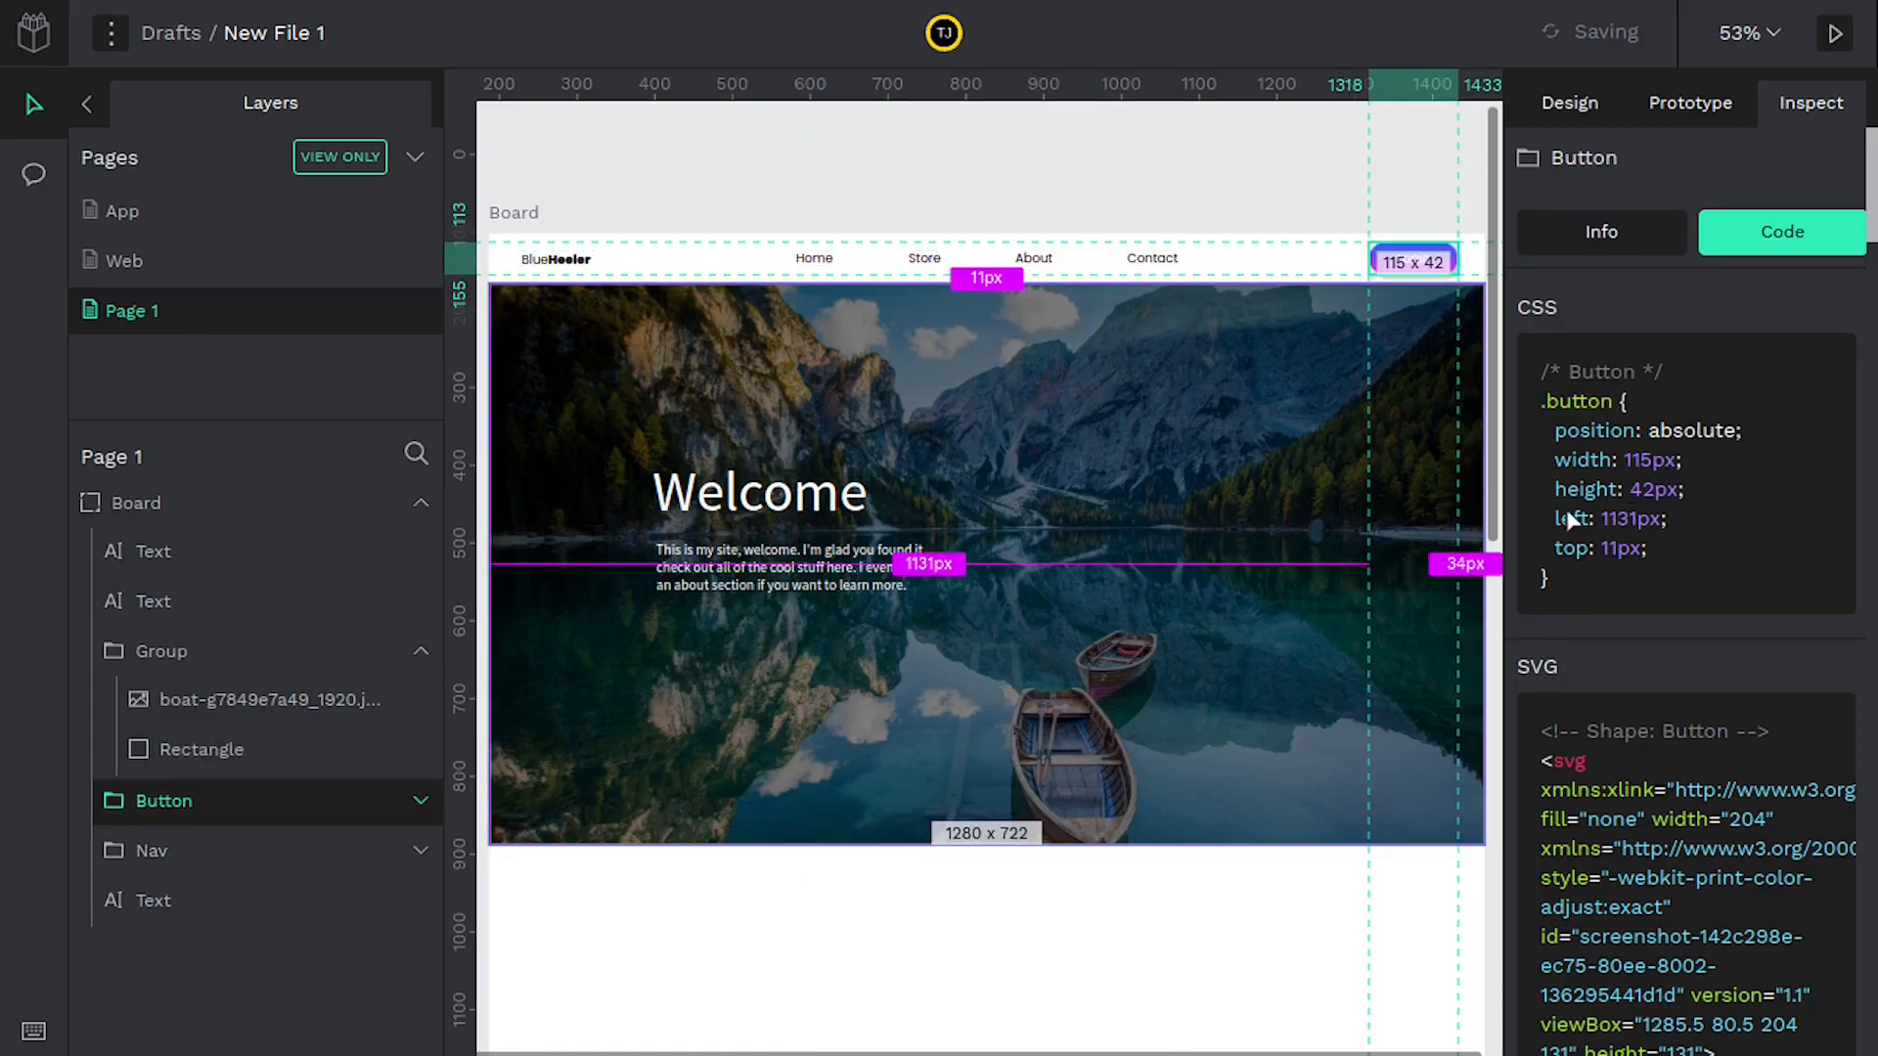
pyautogui.moveTo(1609, 401); pyautogui.dragTo(1578, 401)
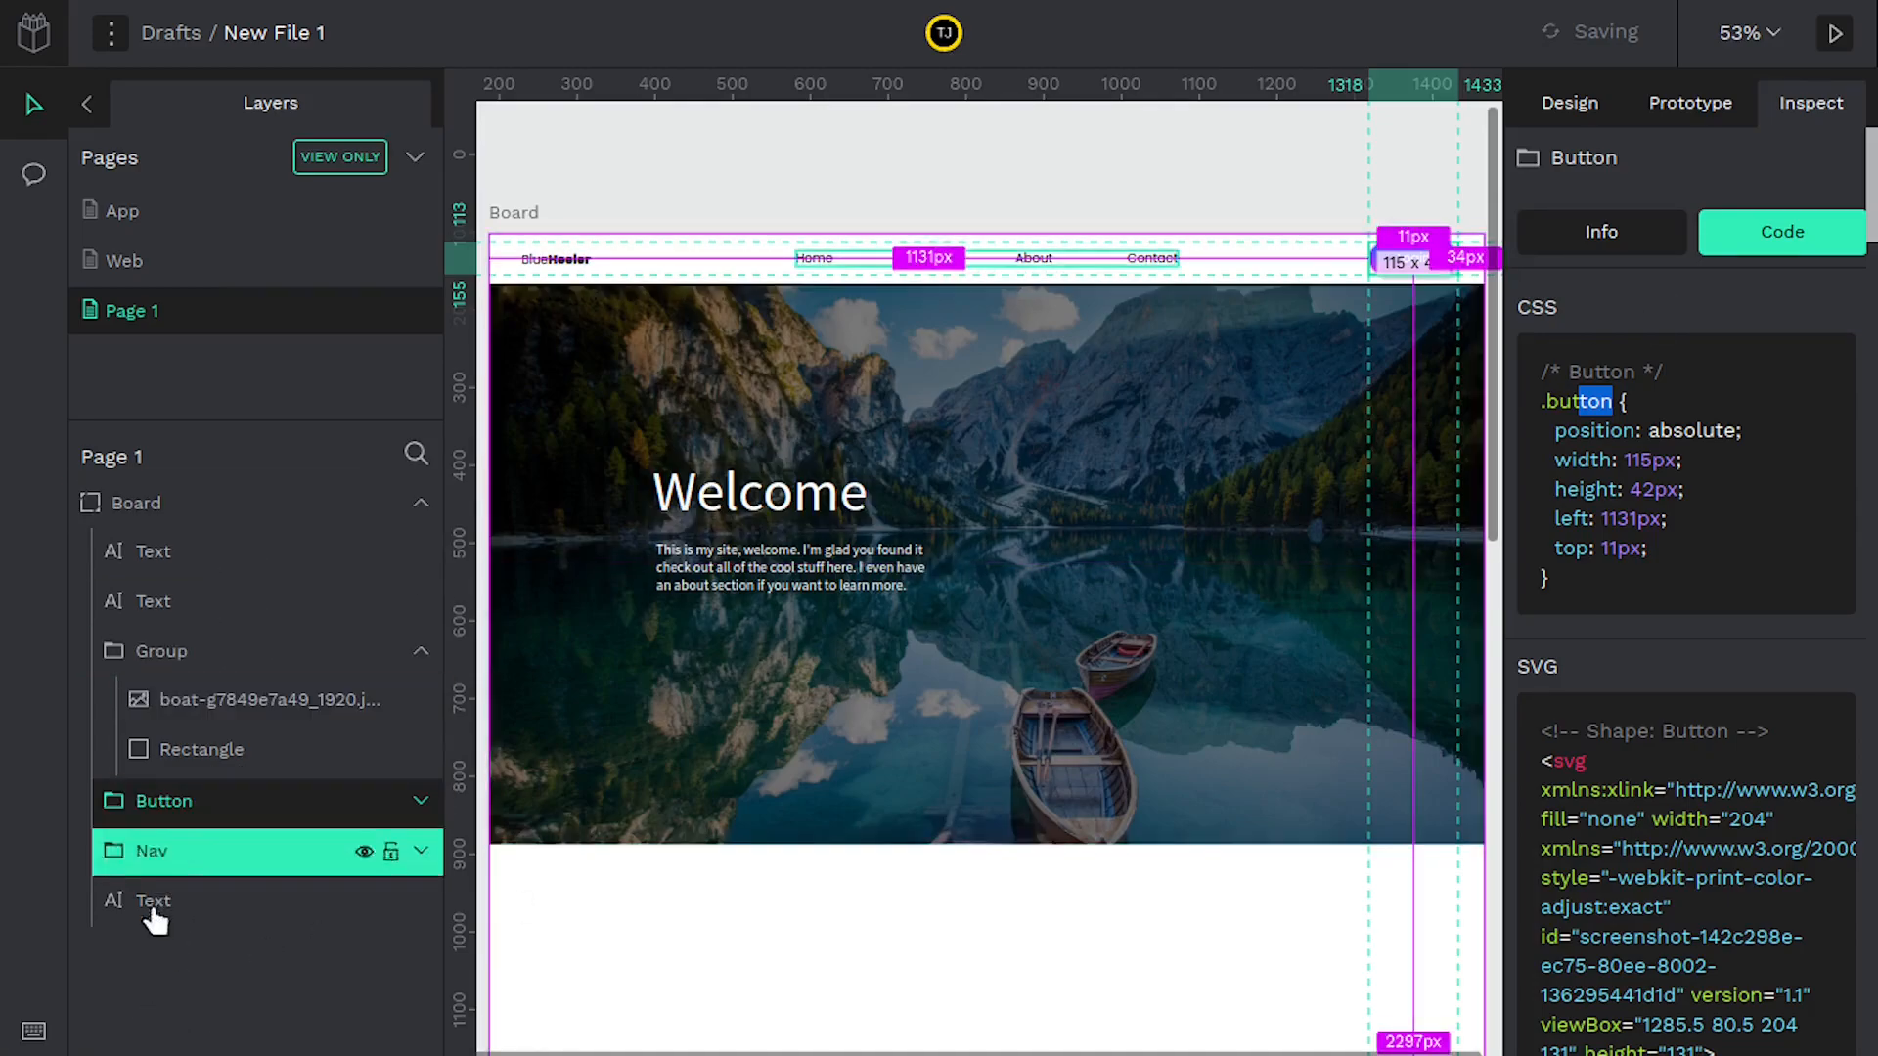
pyautogui.click(1596, 234)
pyautogui.click(1570, 103)
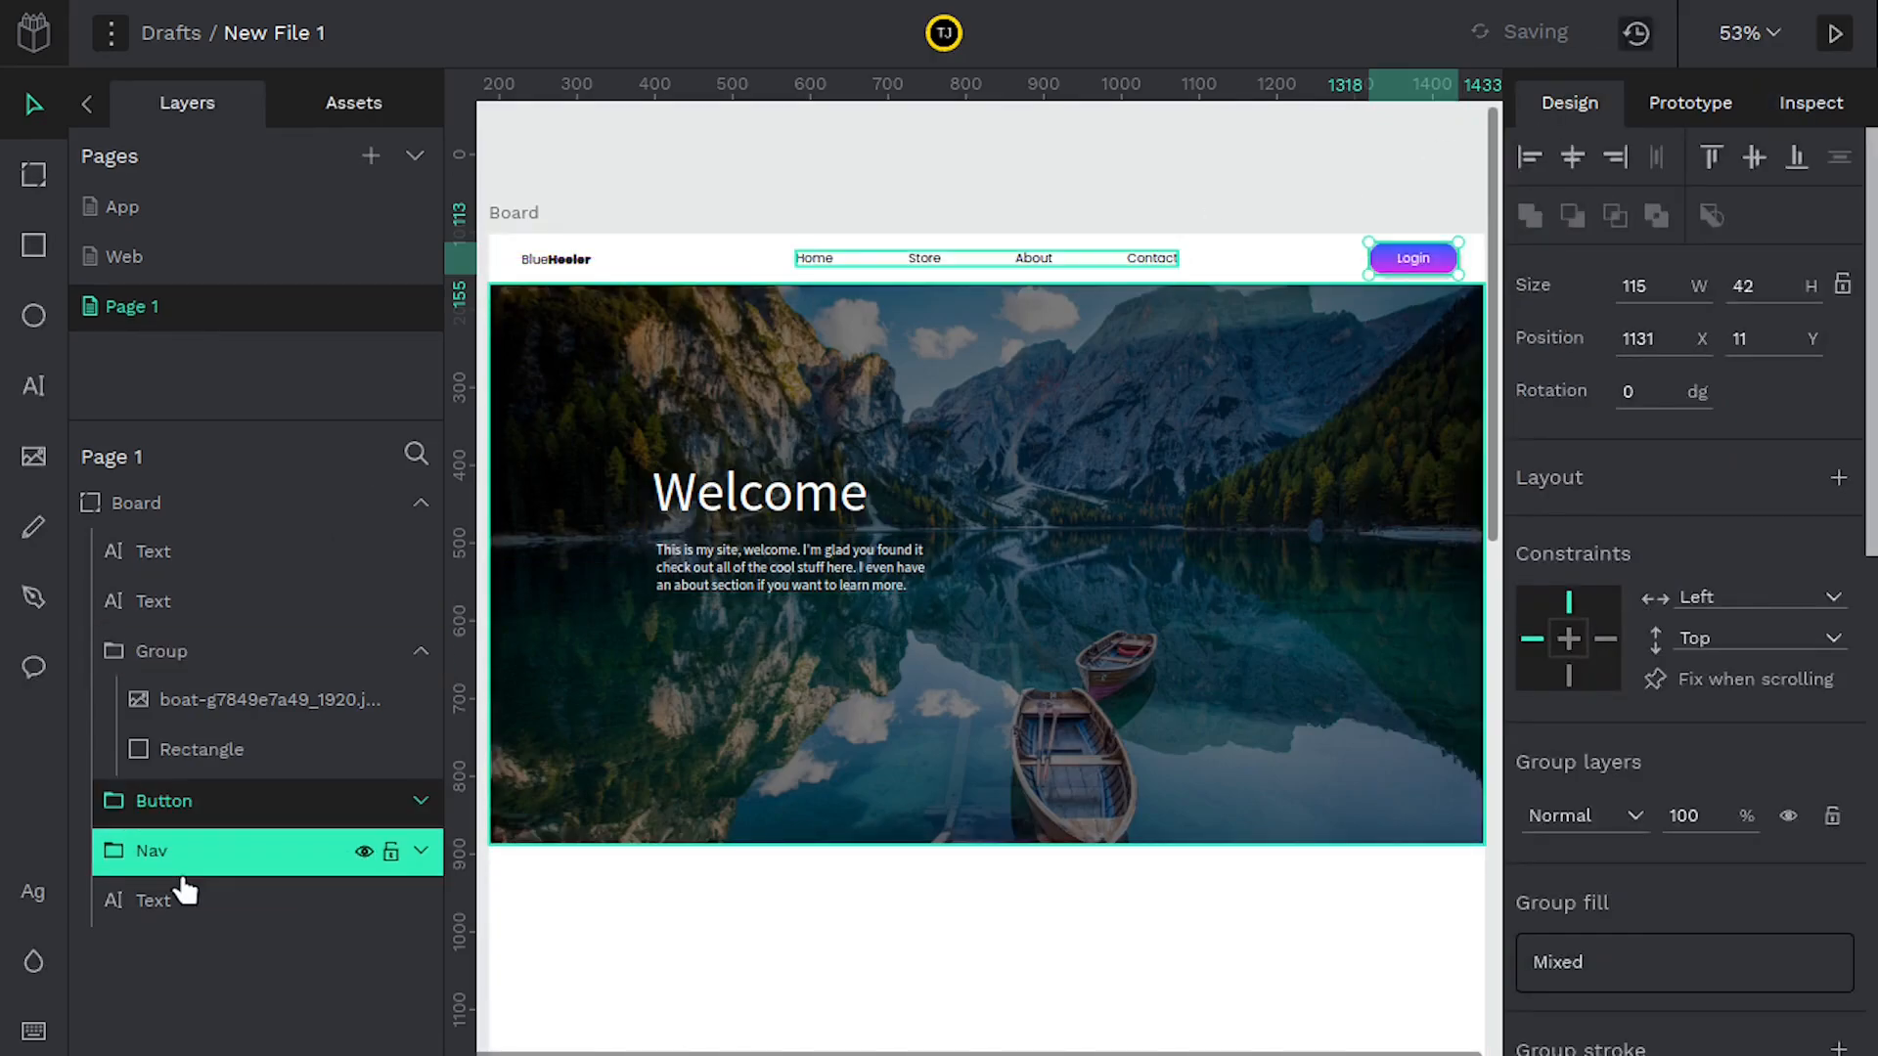
# Rename the group holding the boat photo and black rectangle to "background"
pyautogui.click(172, 667)
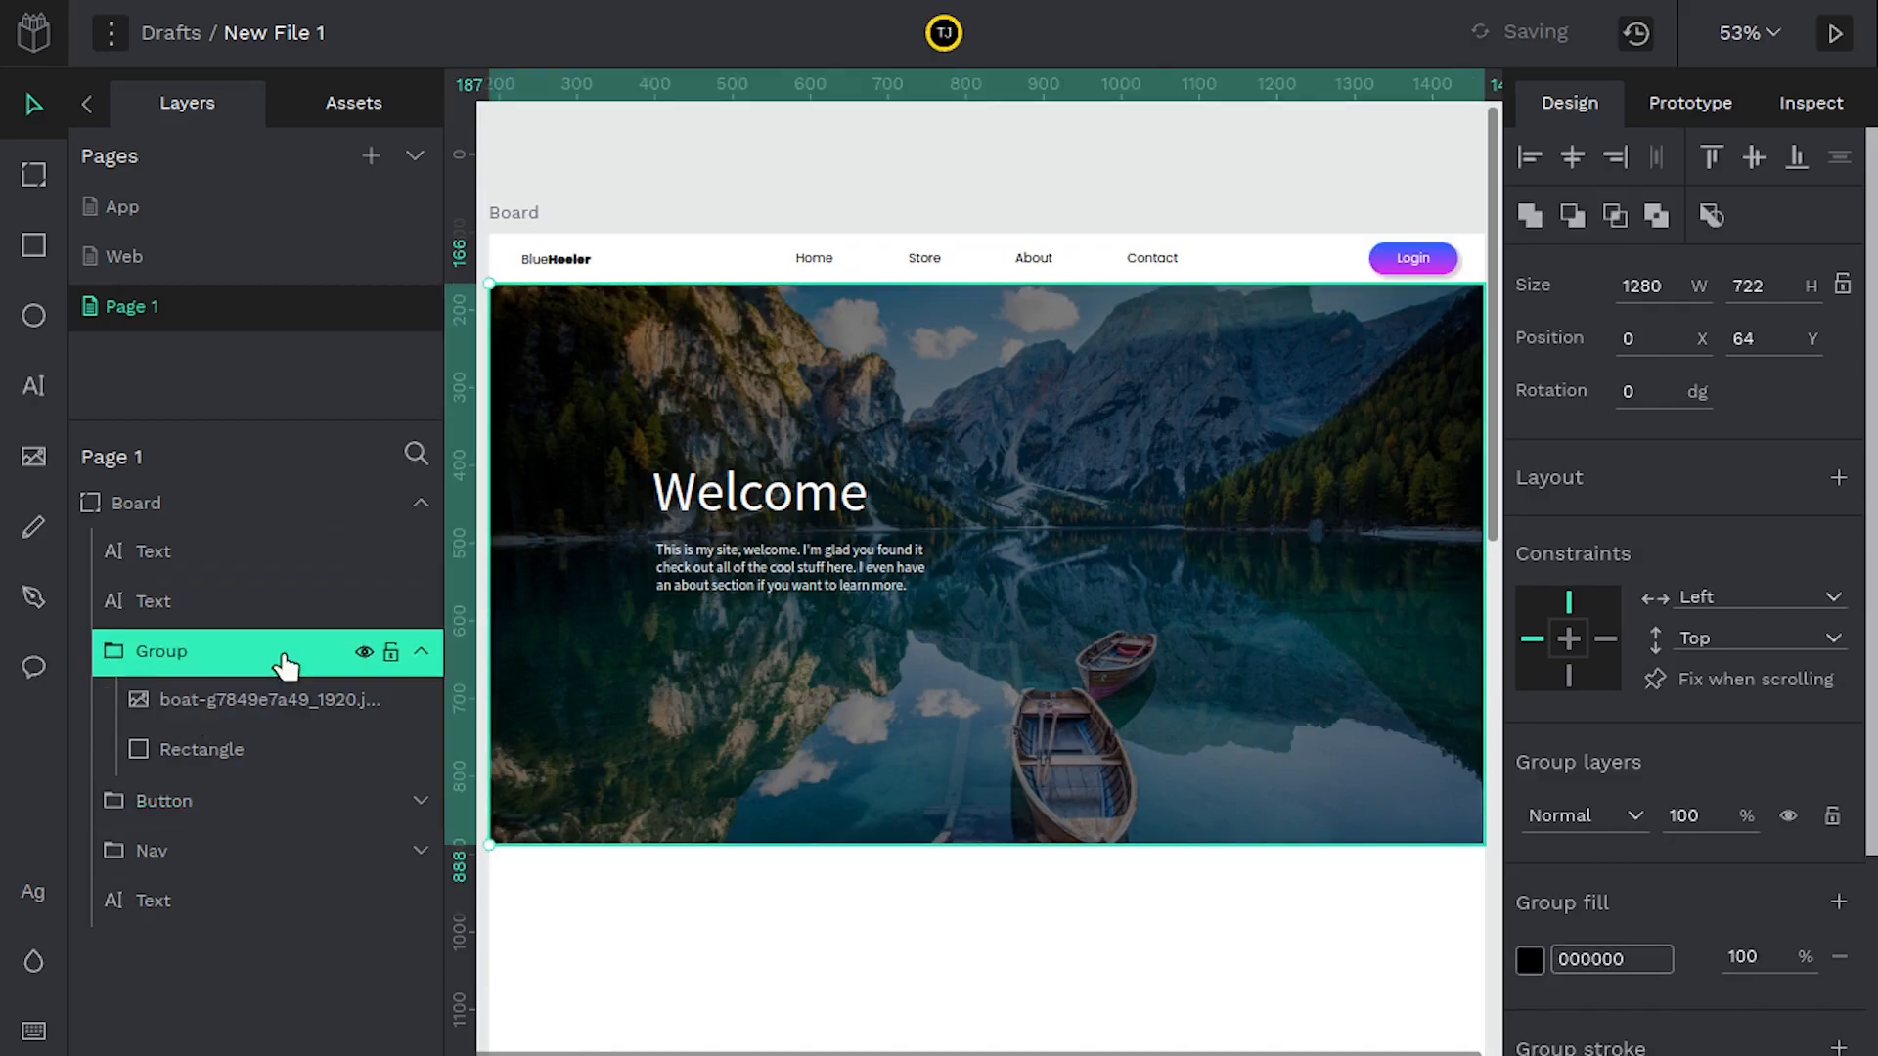
pyautogui.doubleClick(192, 657)
pyautogui.write('background')
pyautogui.press('Return')
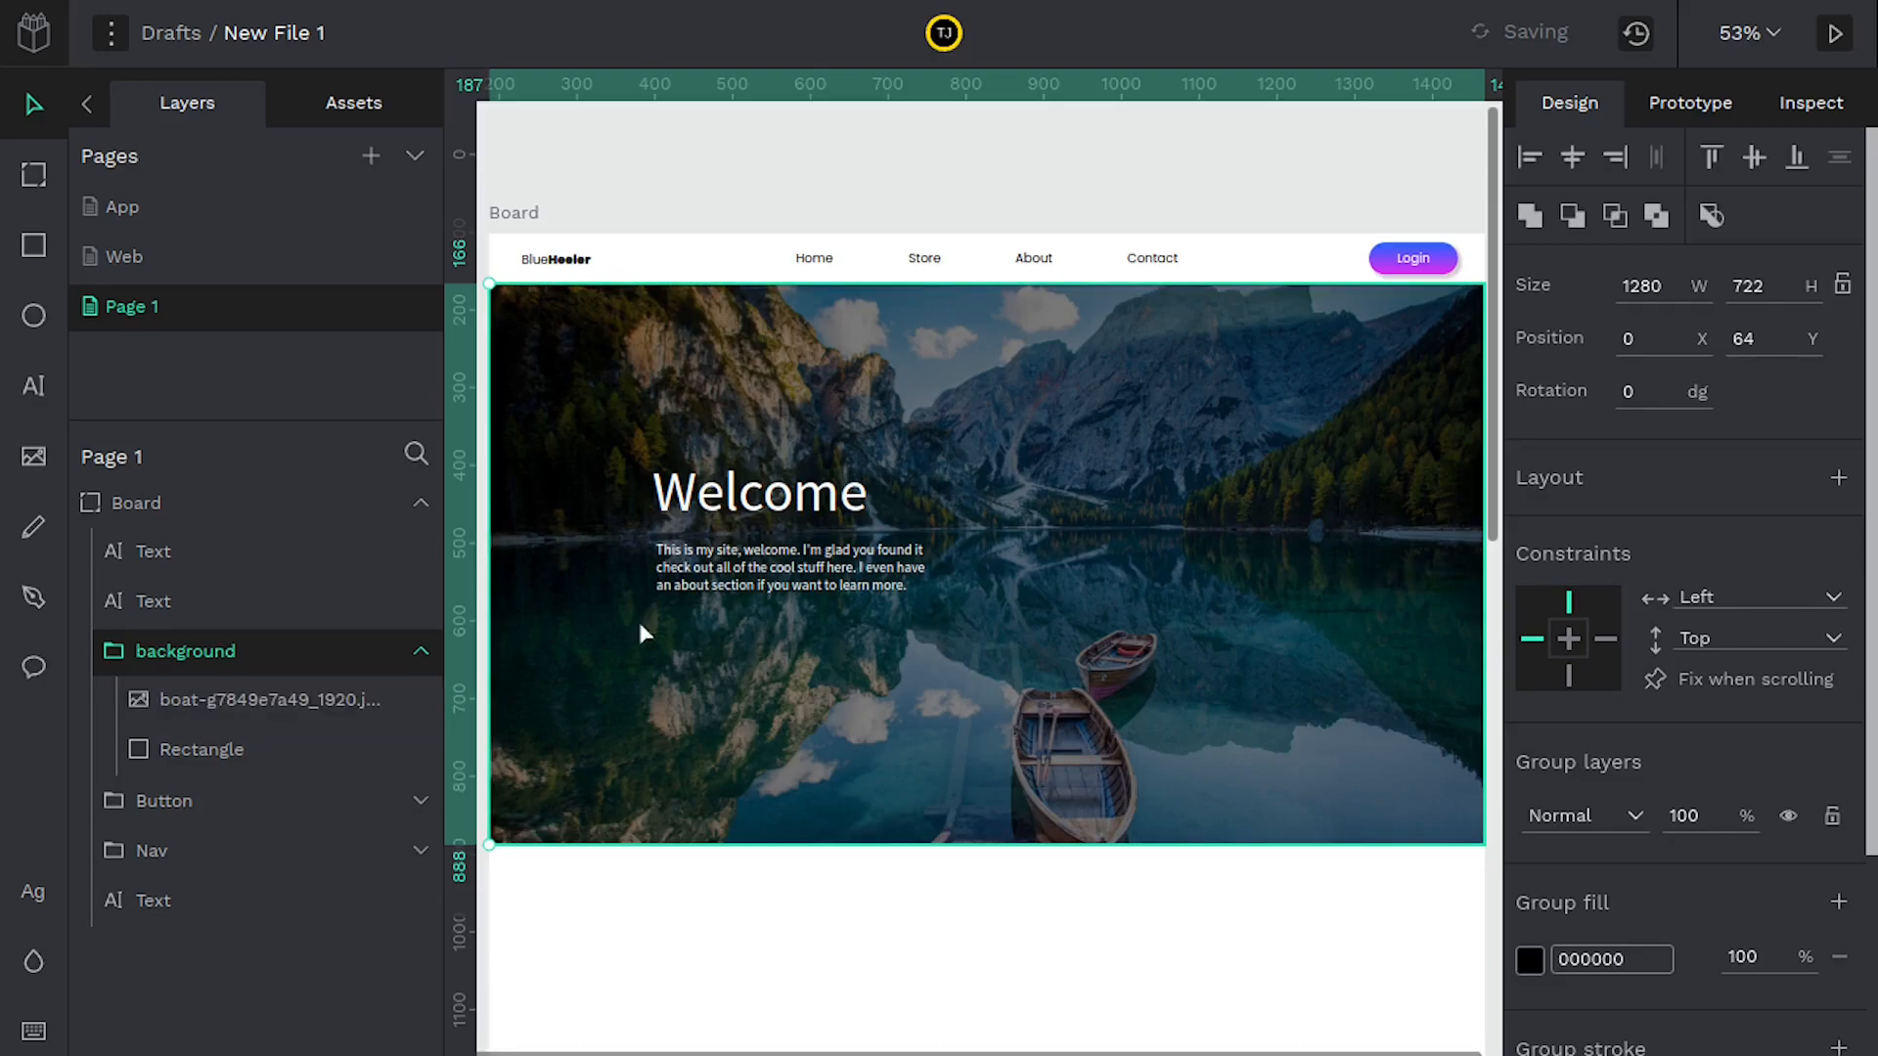
# Duplicate the header's Login button and place the copy over the boat photo below the paragraph, at X 306, Y 530
pyautogui.click(1399, 266)
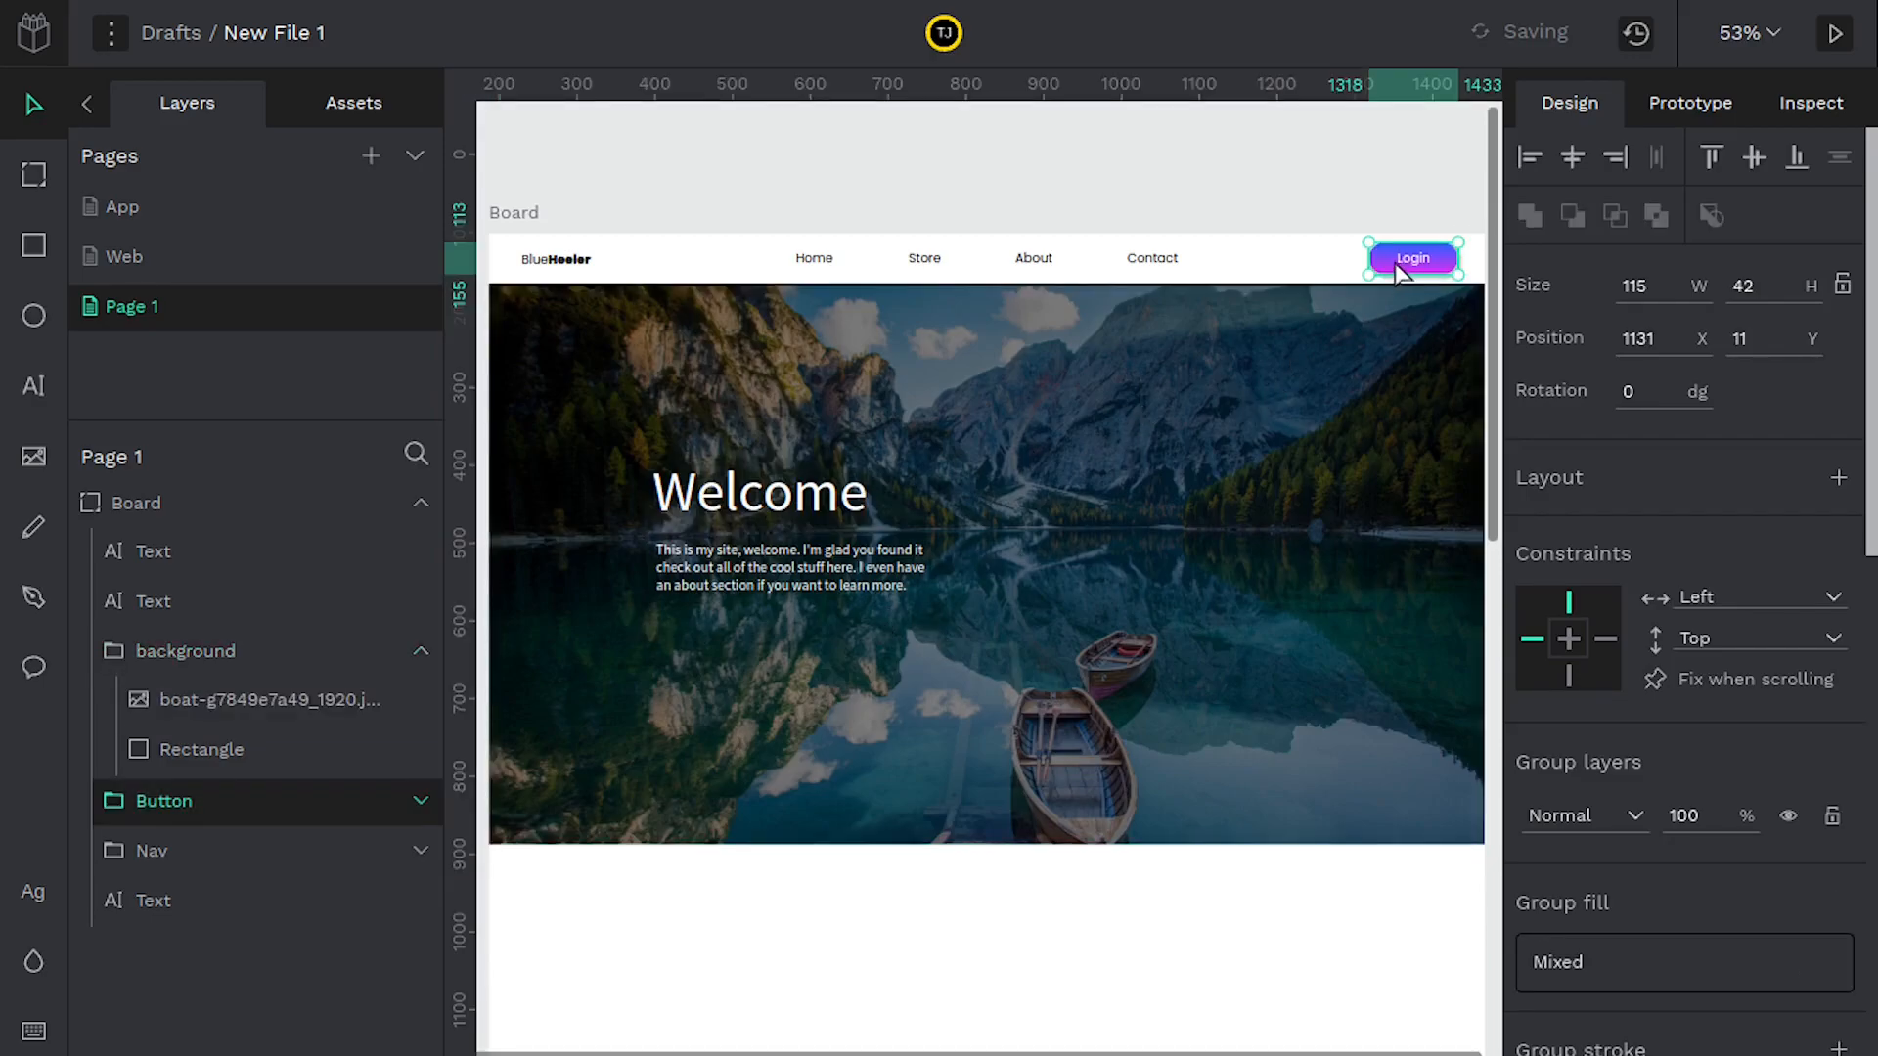
pyautogui.rightClick(1402, 269)
pyautogui.click(1252, 259)
pyautogui.moveTo(1401, 270); pyautogui.dragTo(767, 661)
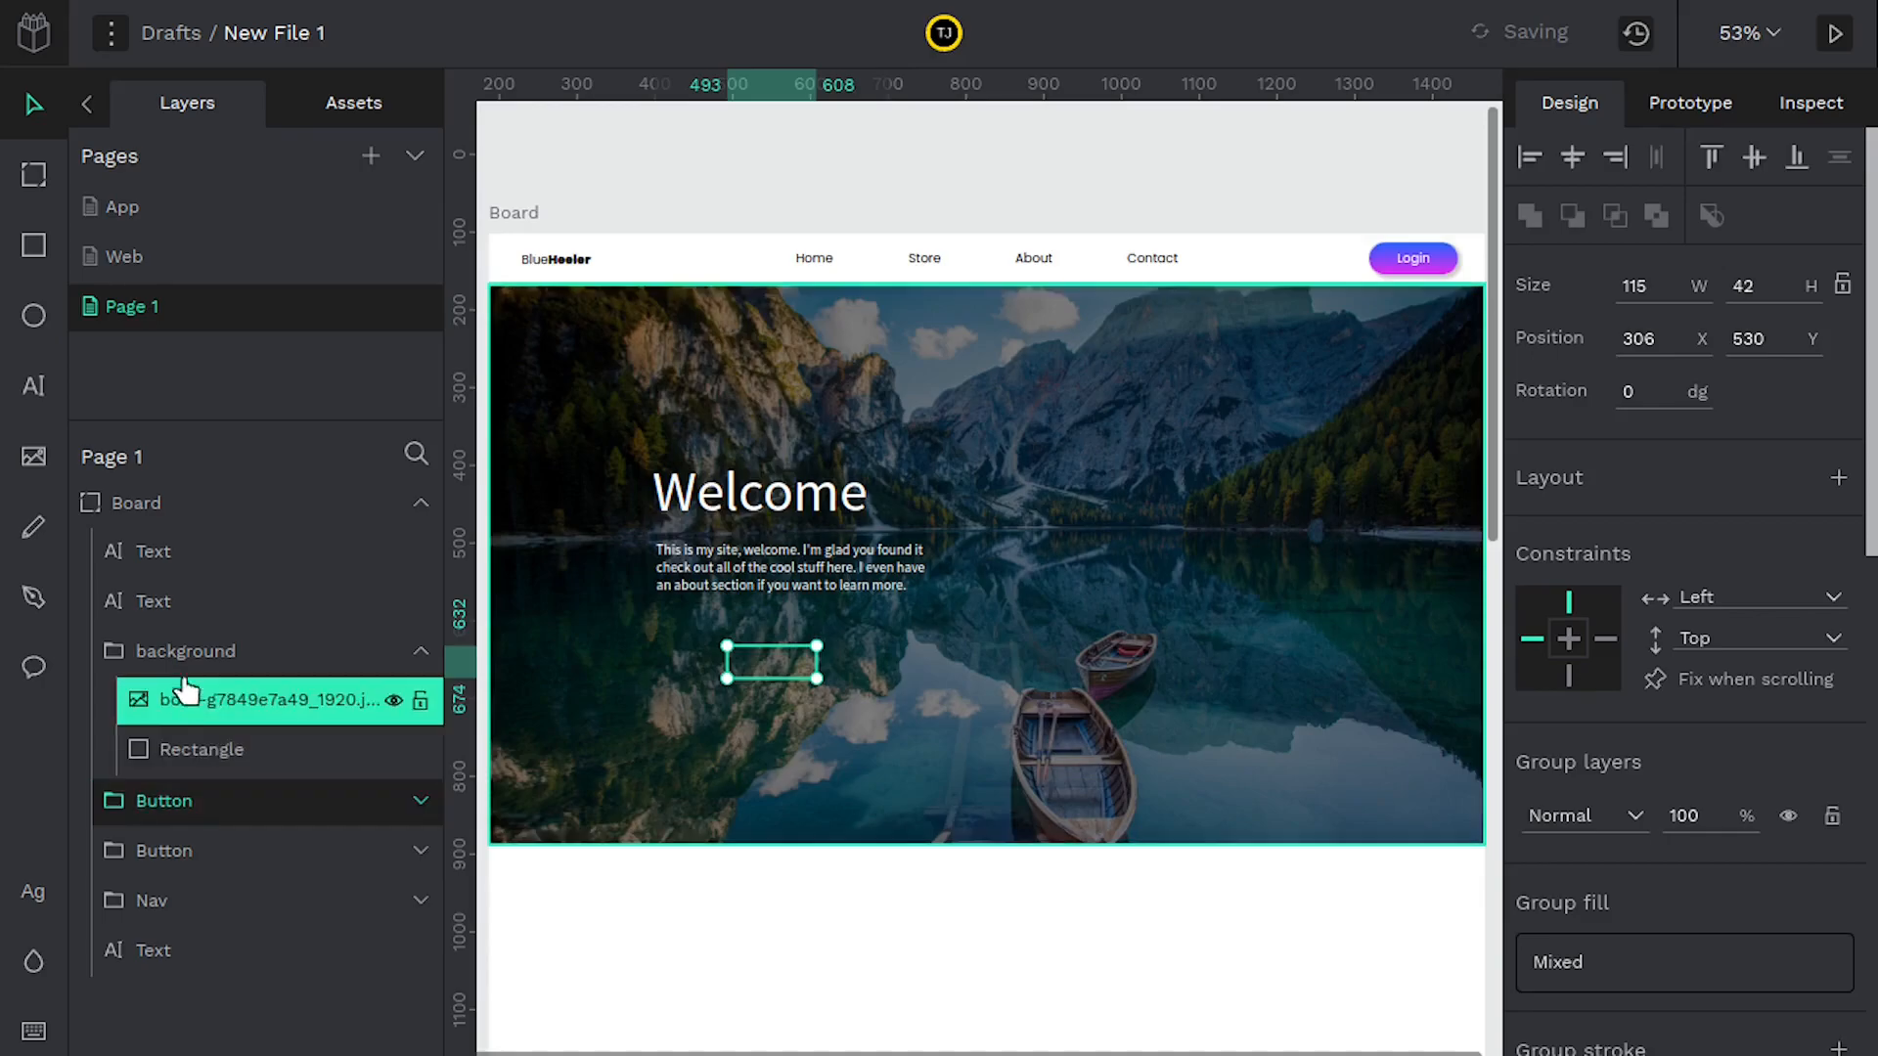
# Put the background group beneath all other layers and reposition the Login button copy under the paragraph at X 417, Y 507
pyautogui.moveTo(170, 658); pyautogui.dragTo(156, 982)
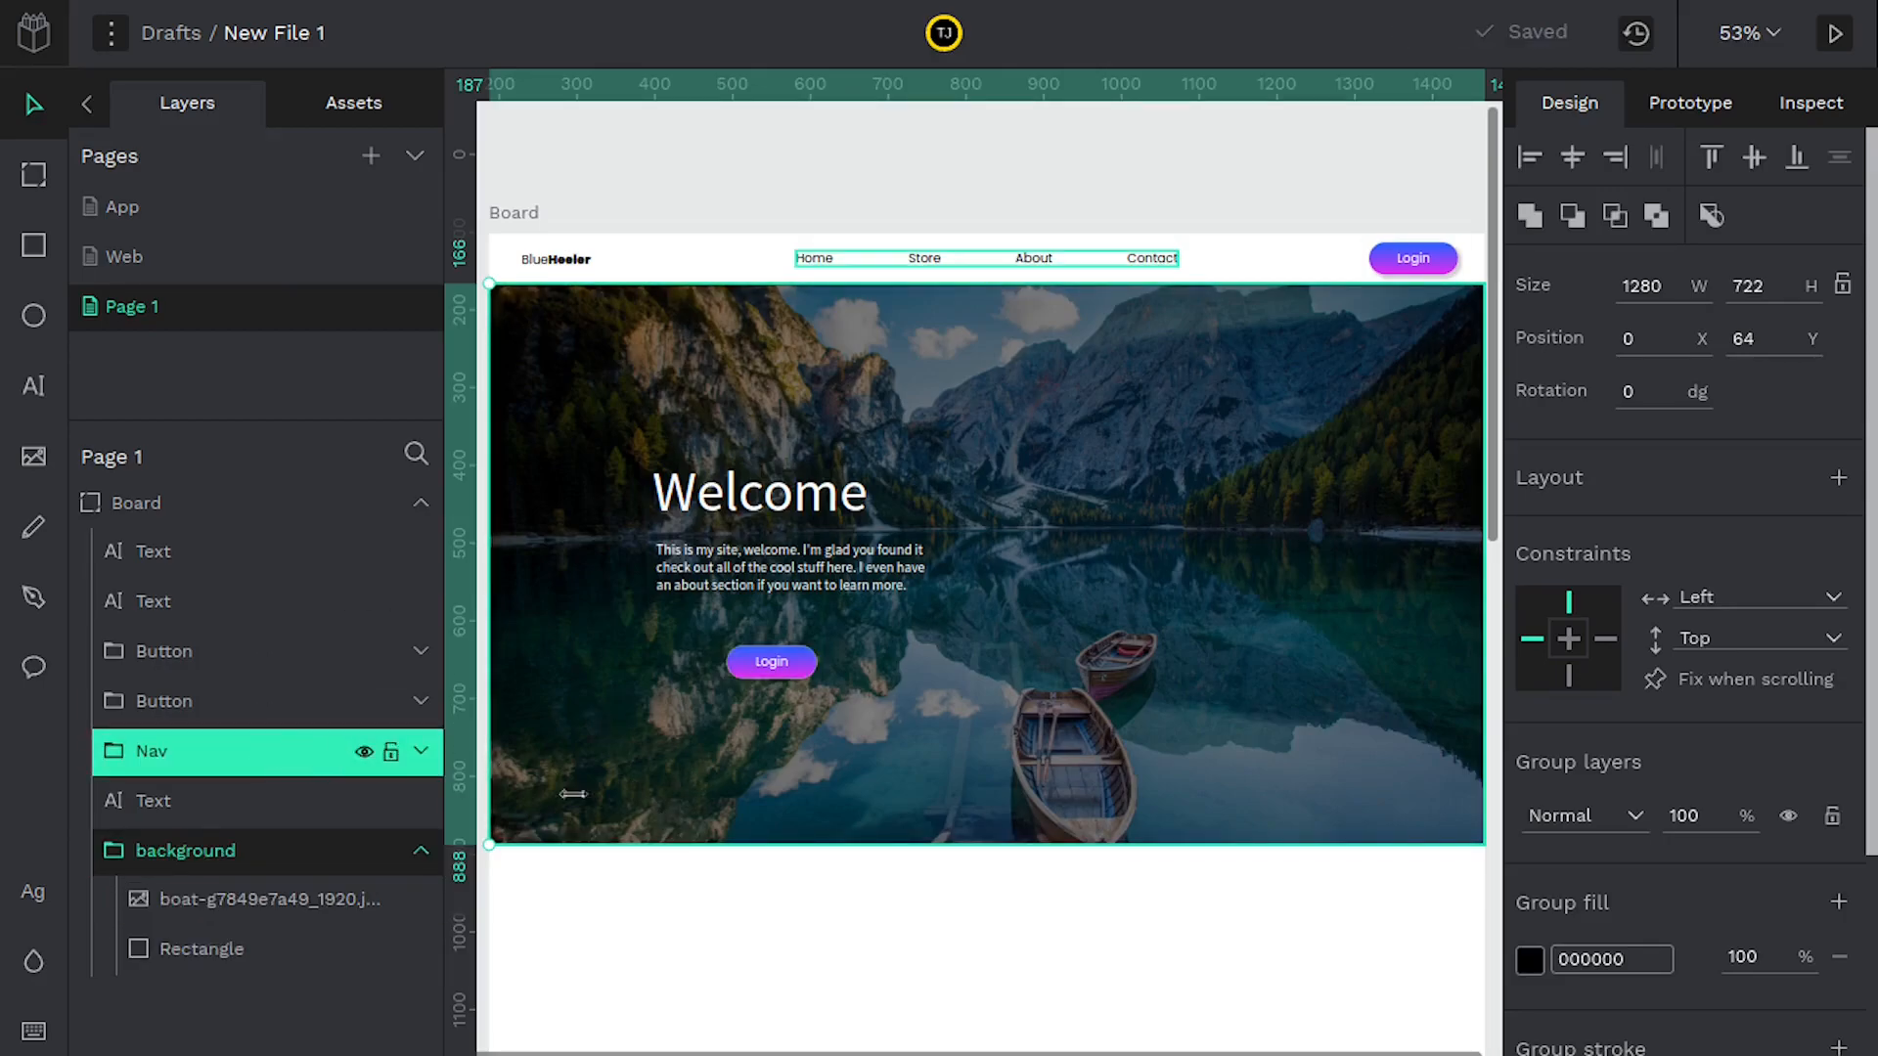
pyautogui.moveTo(753, 660); pyautogui.dragTo(755, 642)
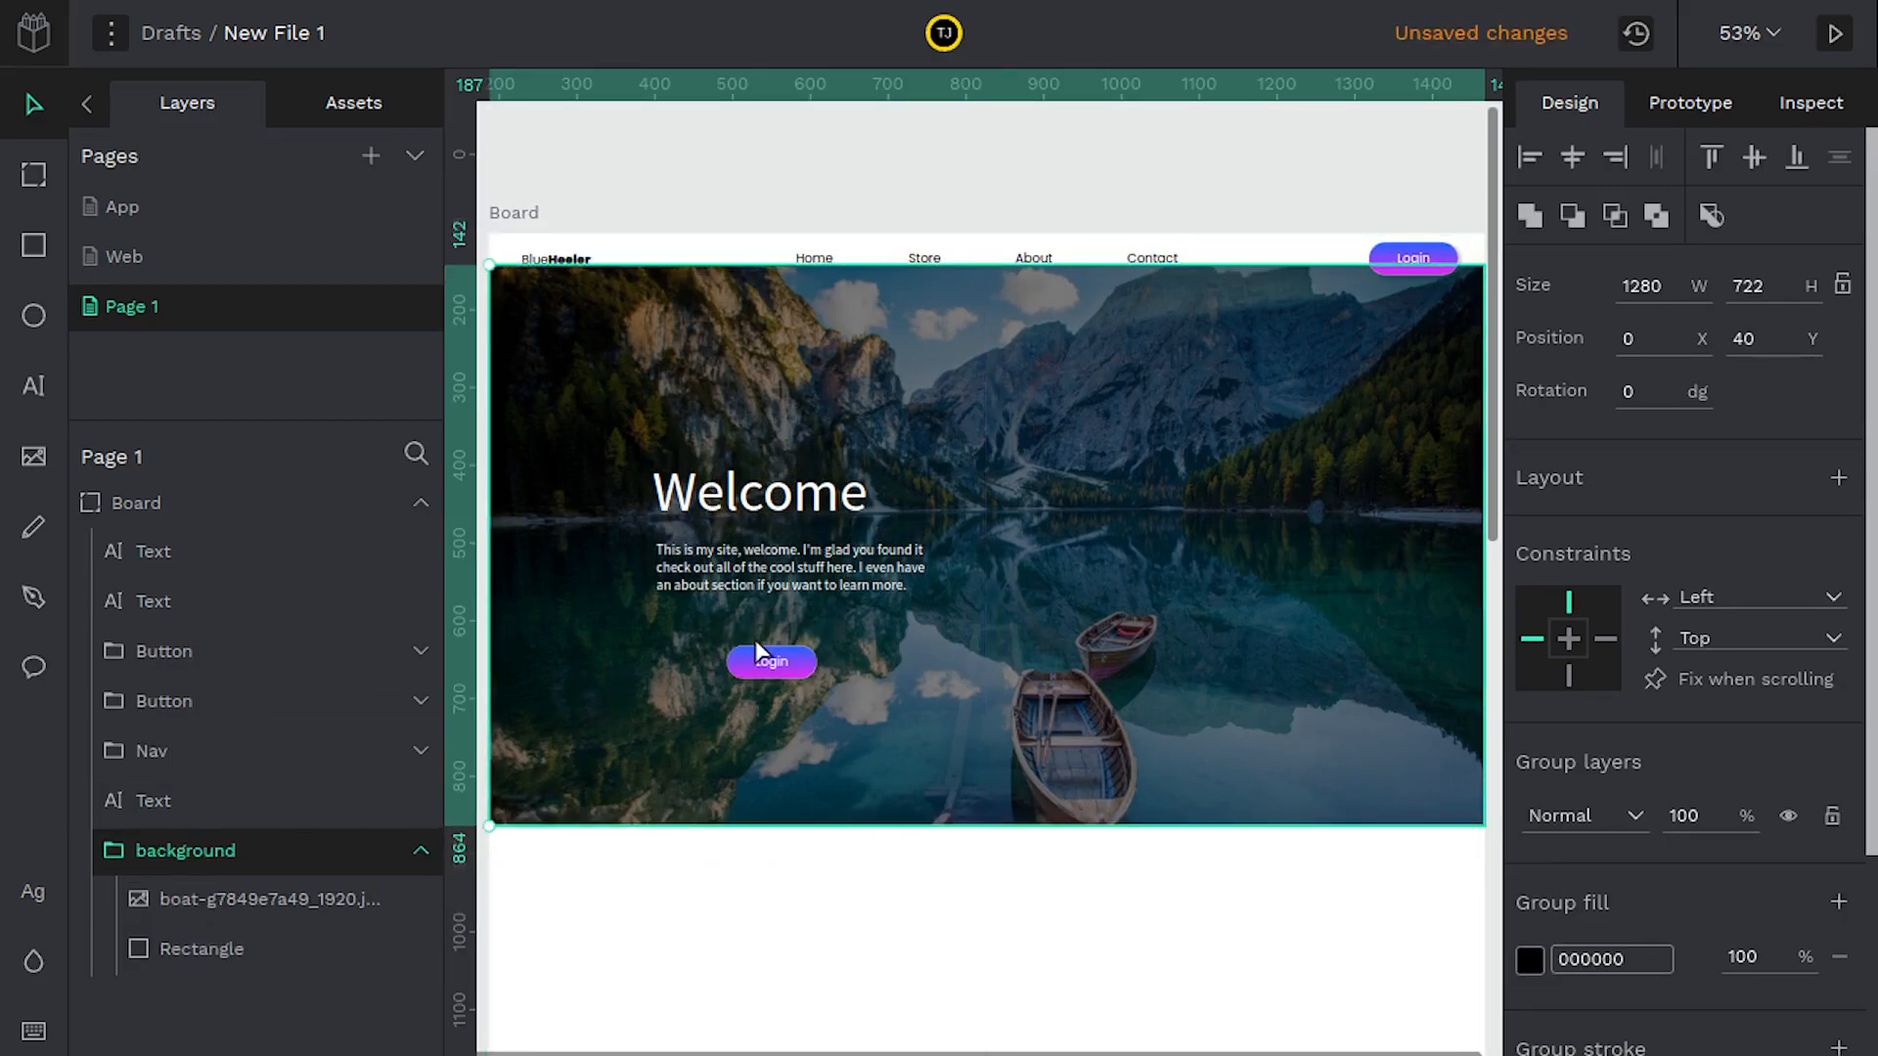
pyautogui.hotkey('ctrl', 'z')
pyautogui.click(767, 660)
pyautogui.moveTo(767, 660); pyautogui.dragTo(856, 645)
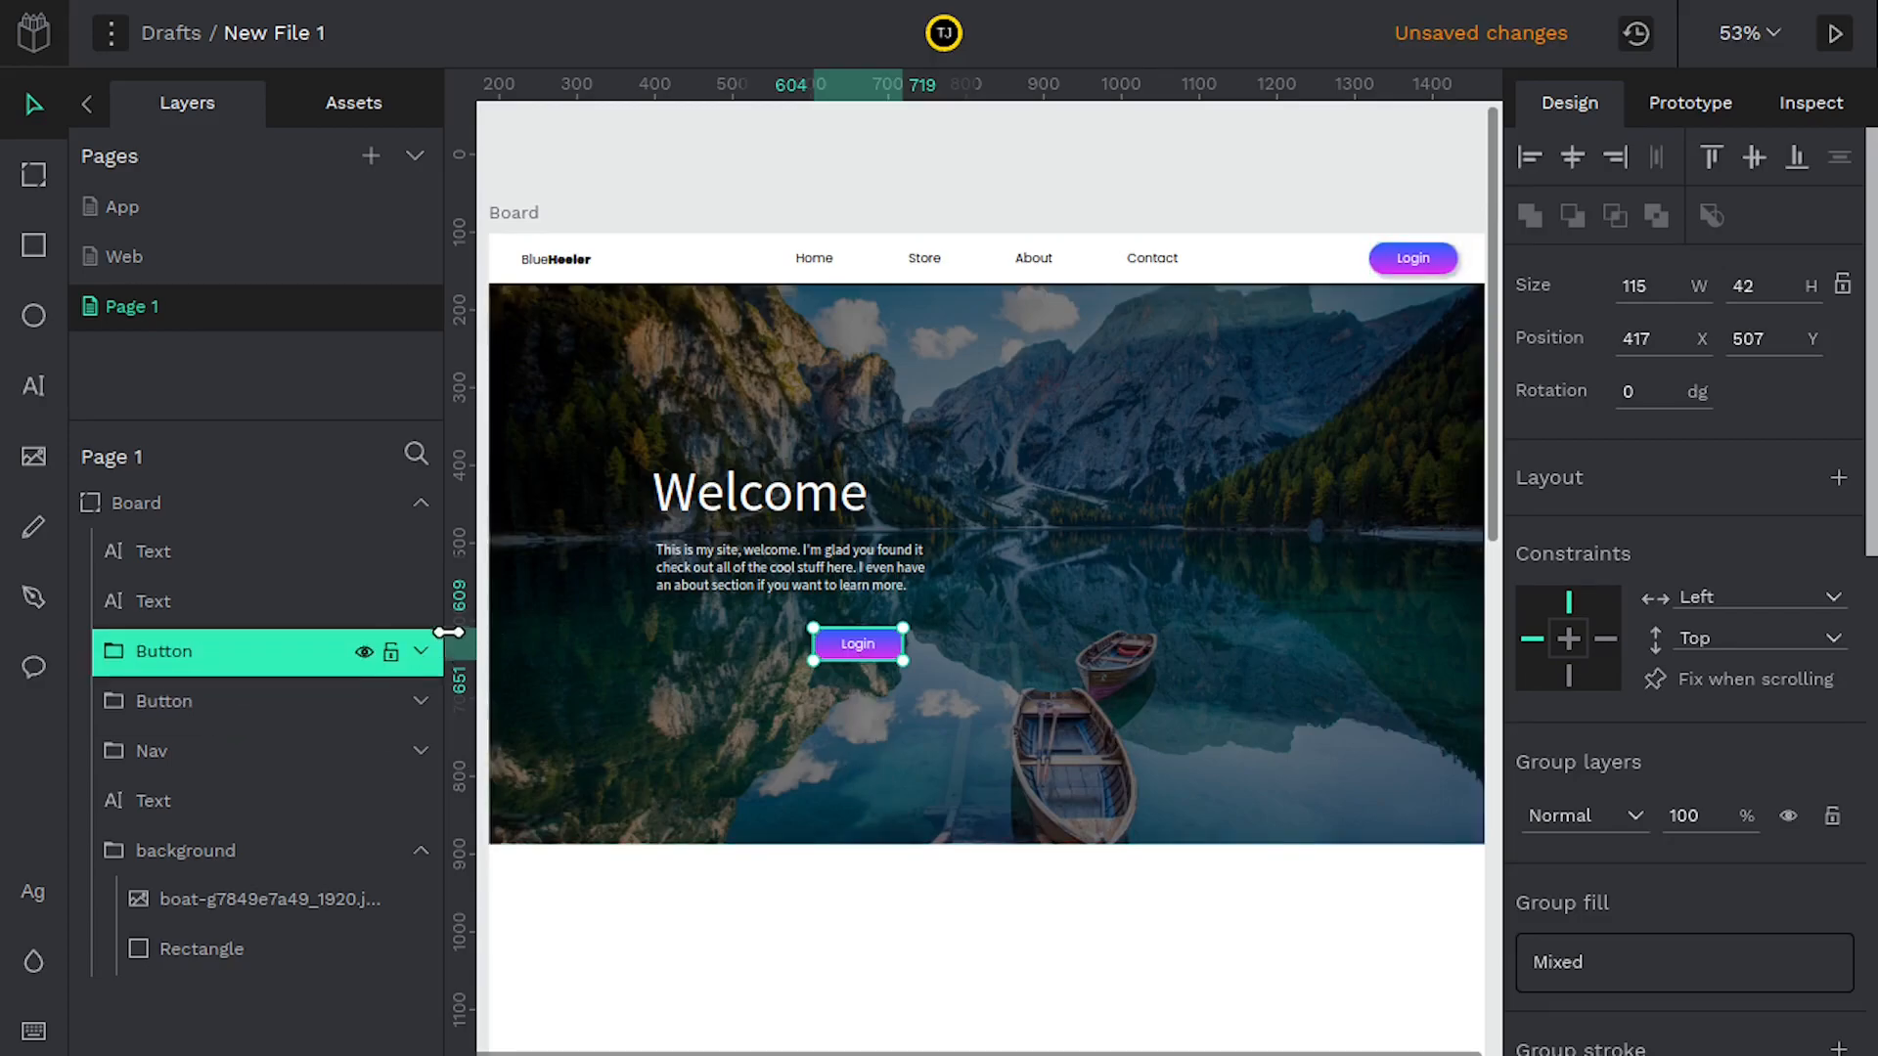
# Change the label of the button copy under the paragraph to "Learn More"
pyautogui.click(426, 653)
pyautogui.click(201, 751)
pyautogui.click(186, 709)
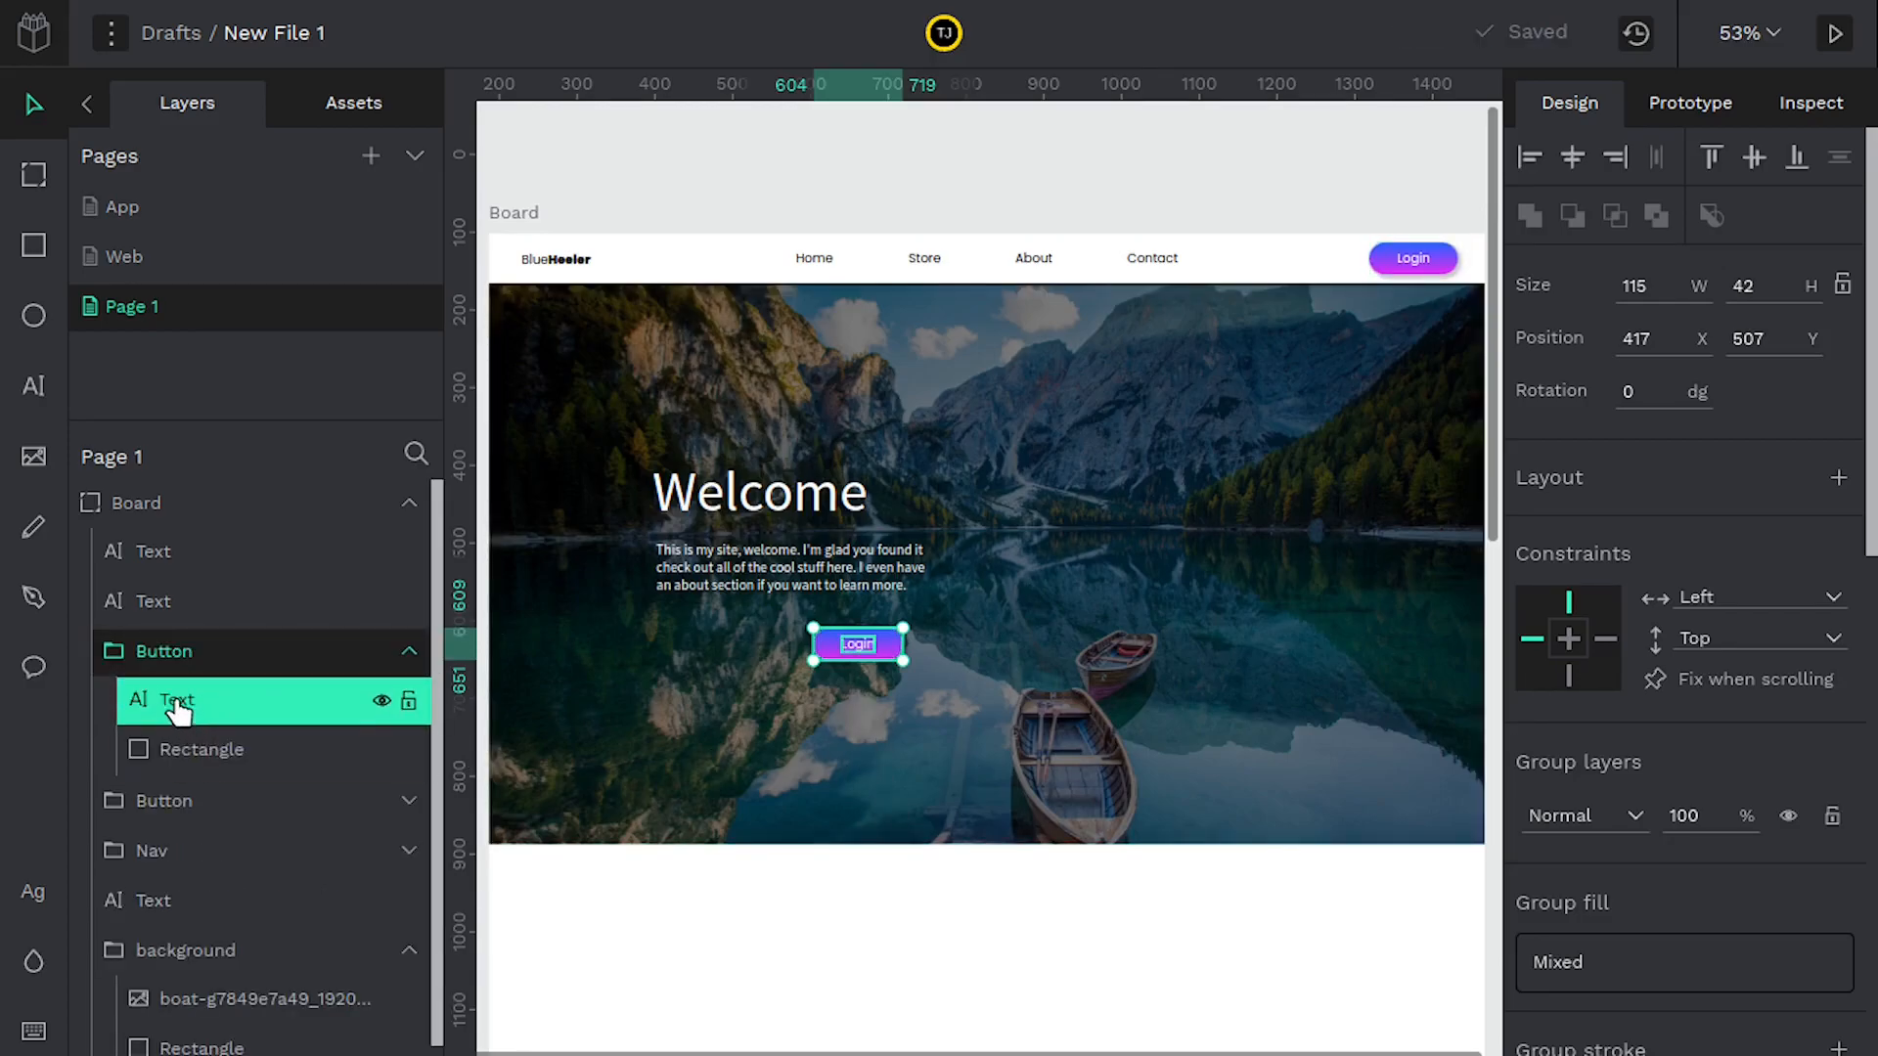
pyautogui.doubleClick(178, 698)
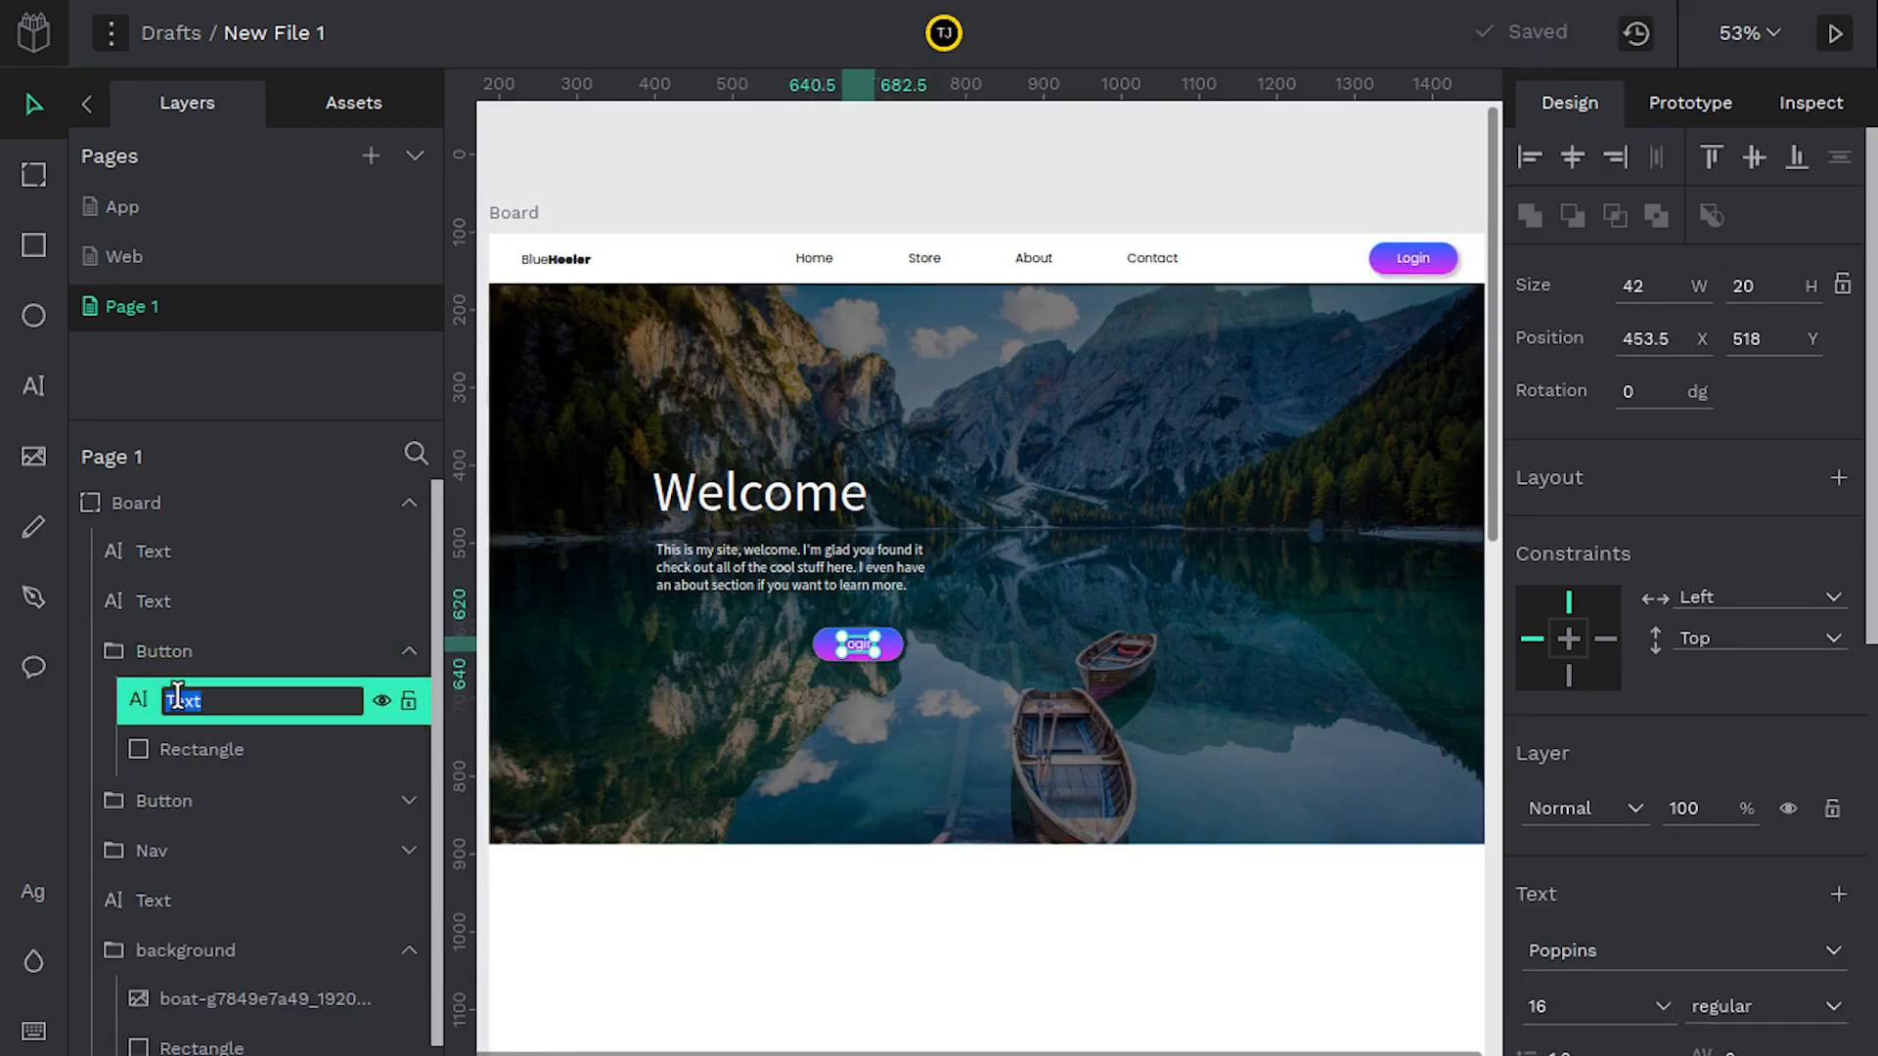
pyautogui.doubleClick(854, 647)
pyautogui.write('L')
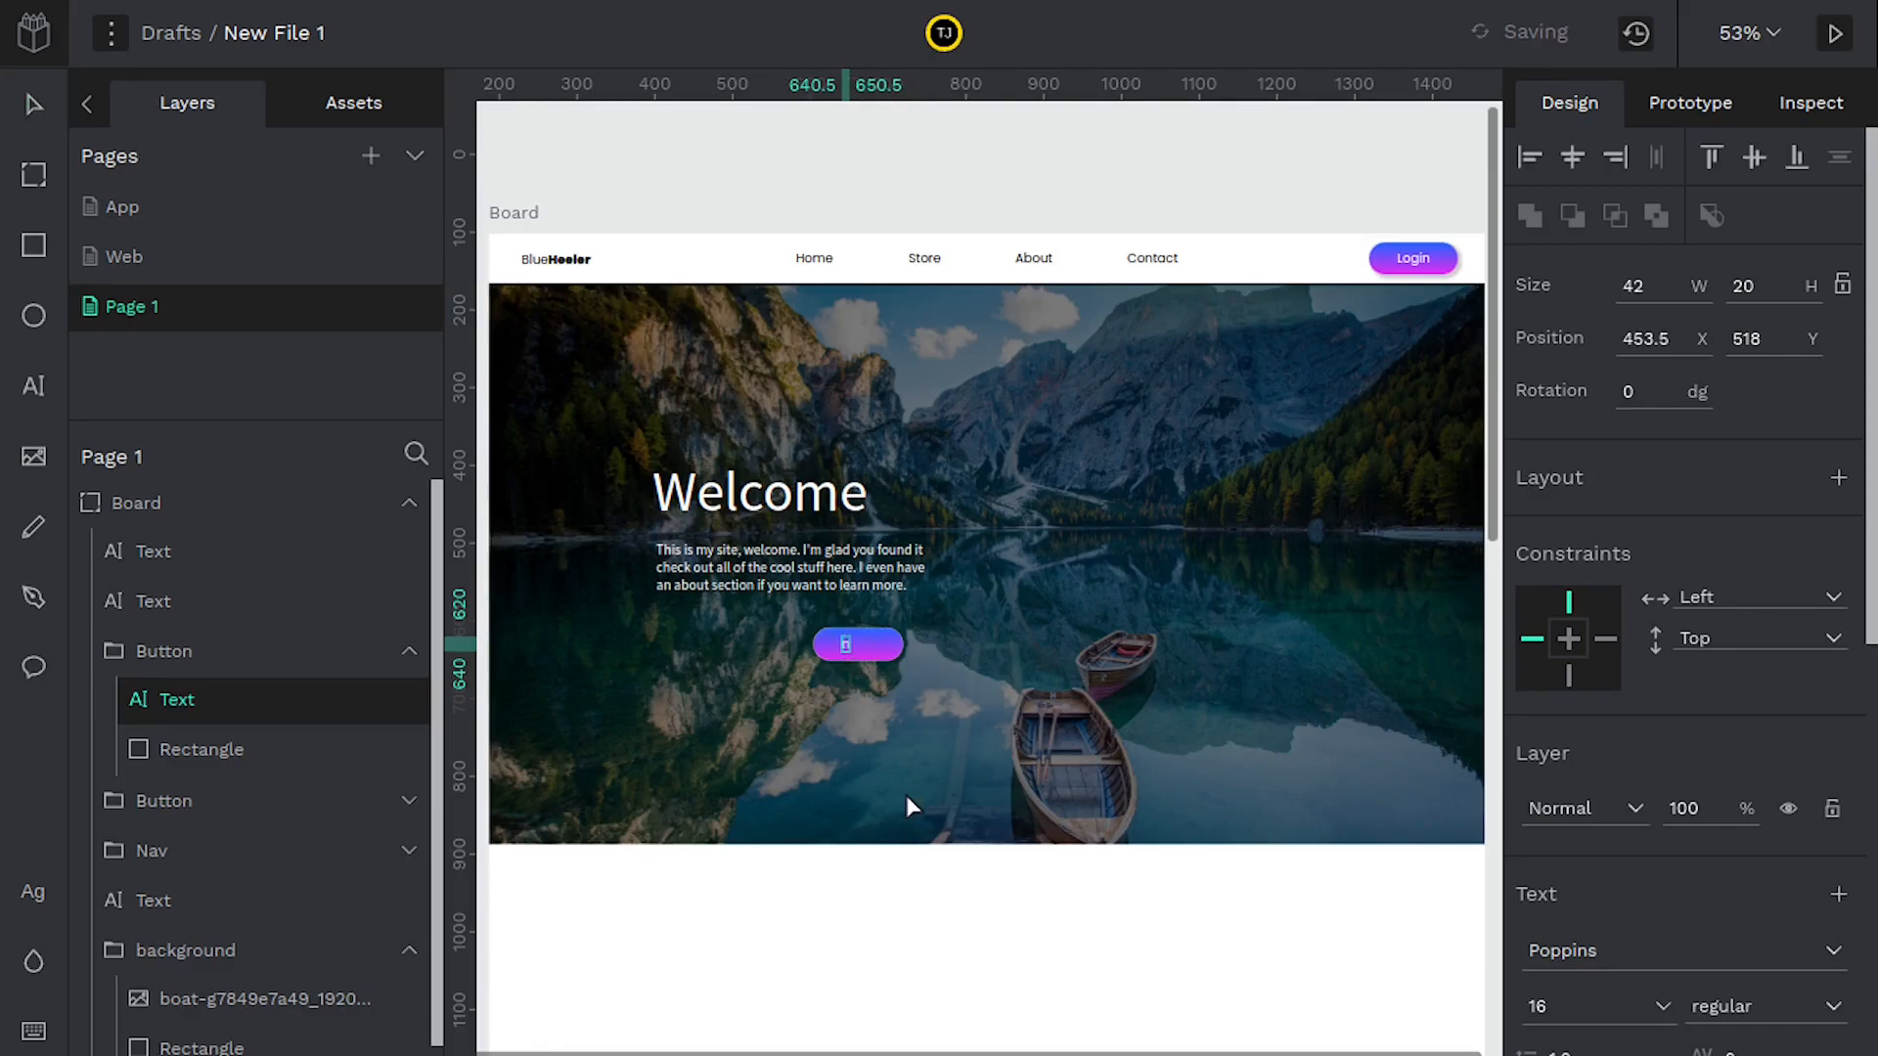
pyautogui.write('earn More')
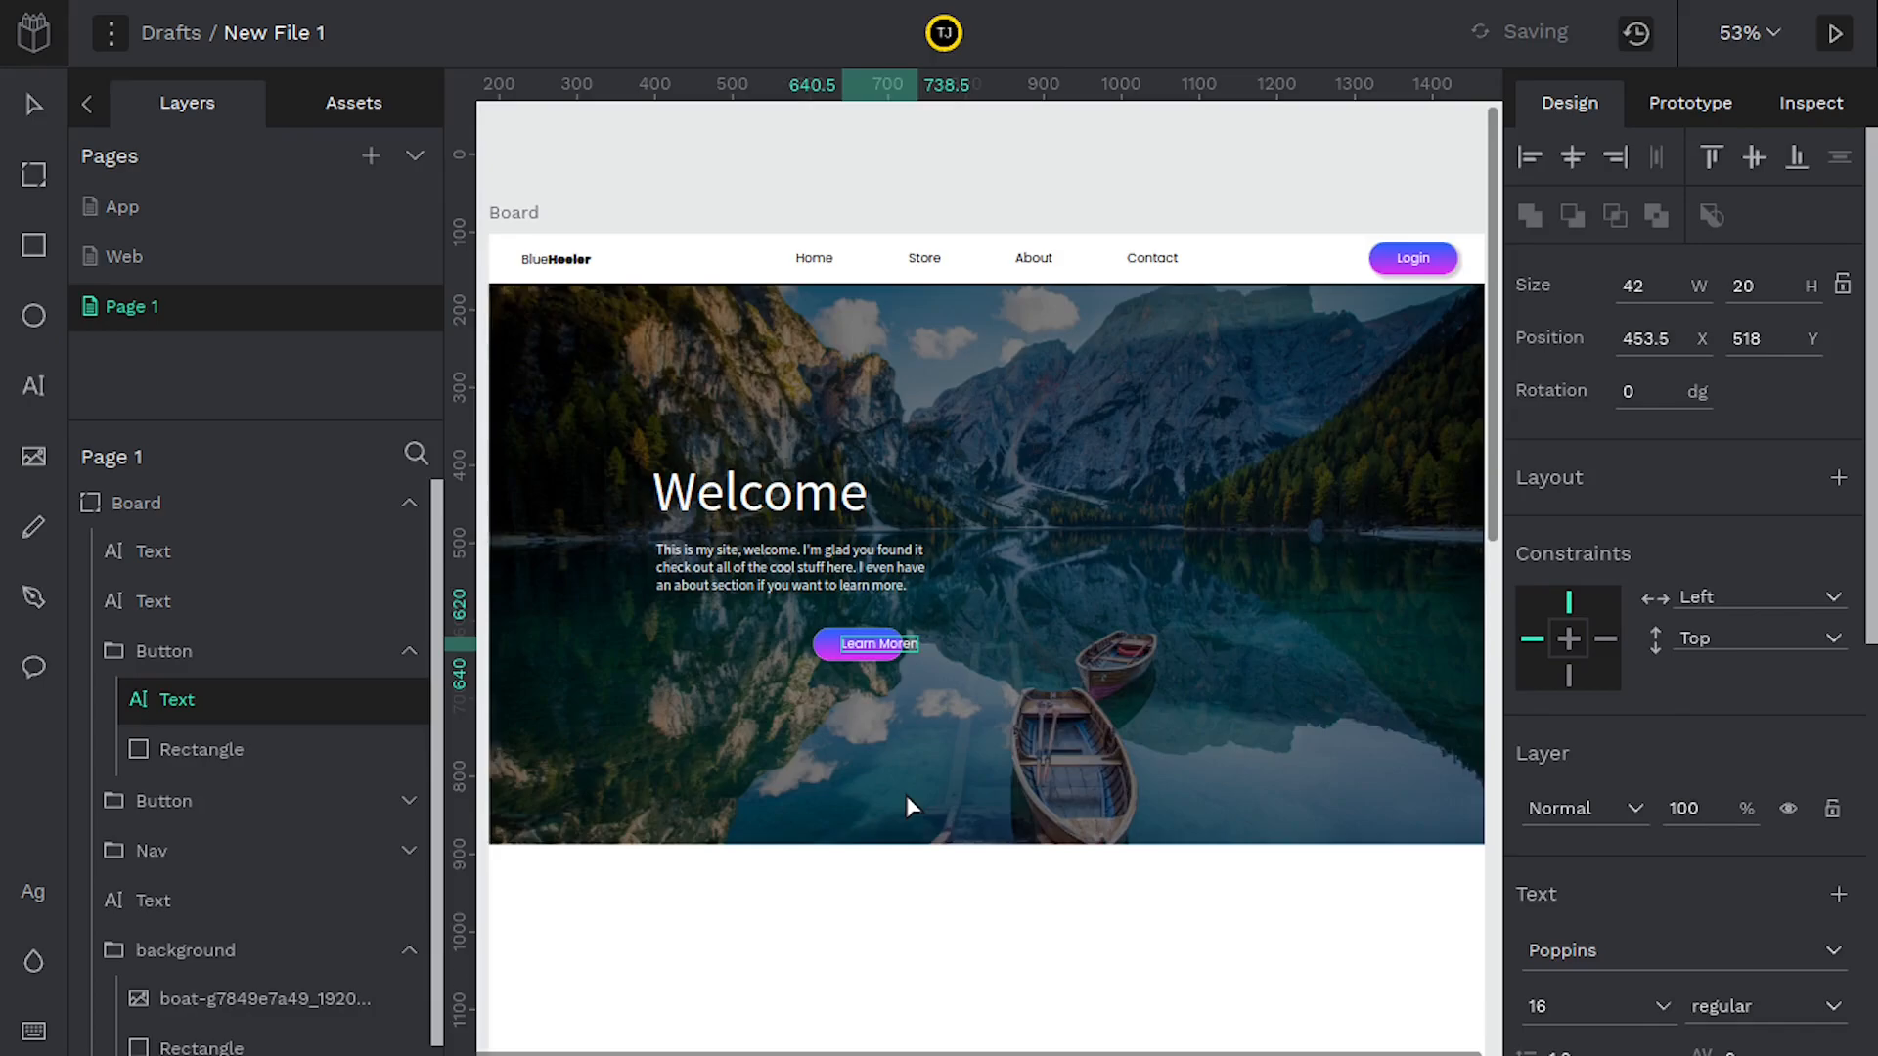
pyautogui.press('BackSpace')
pyautogui.press('Escape')
# Widen the Learn More button's rectangle to the right, to a width of 156
pyautogui.scroll(3, 907, 704)
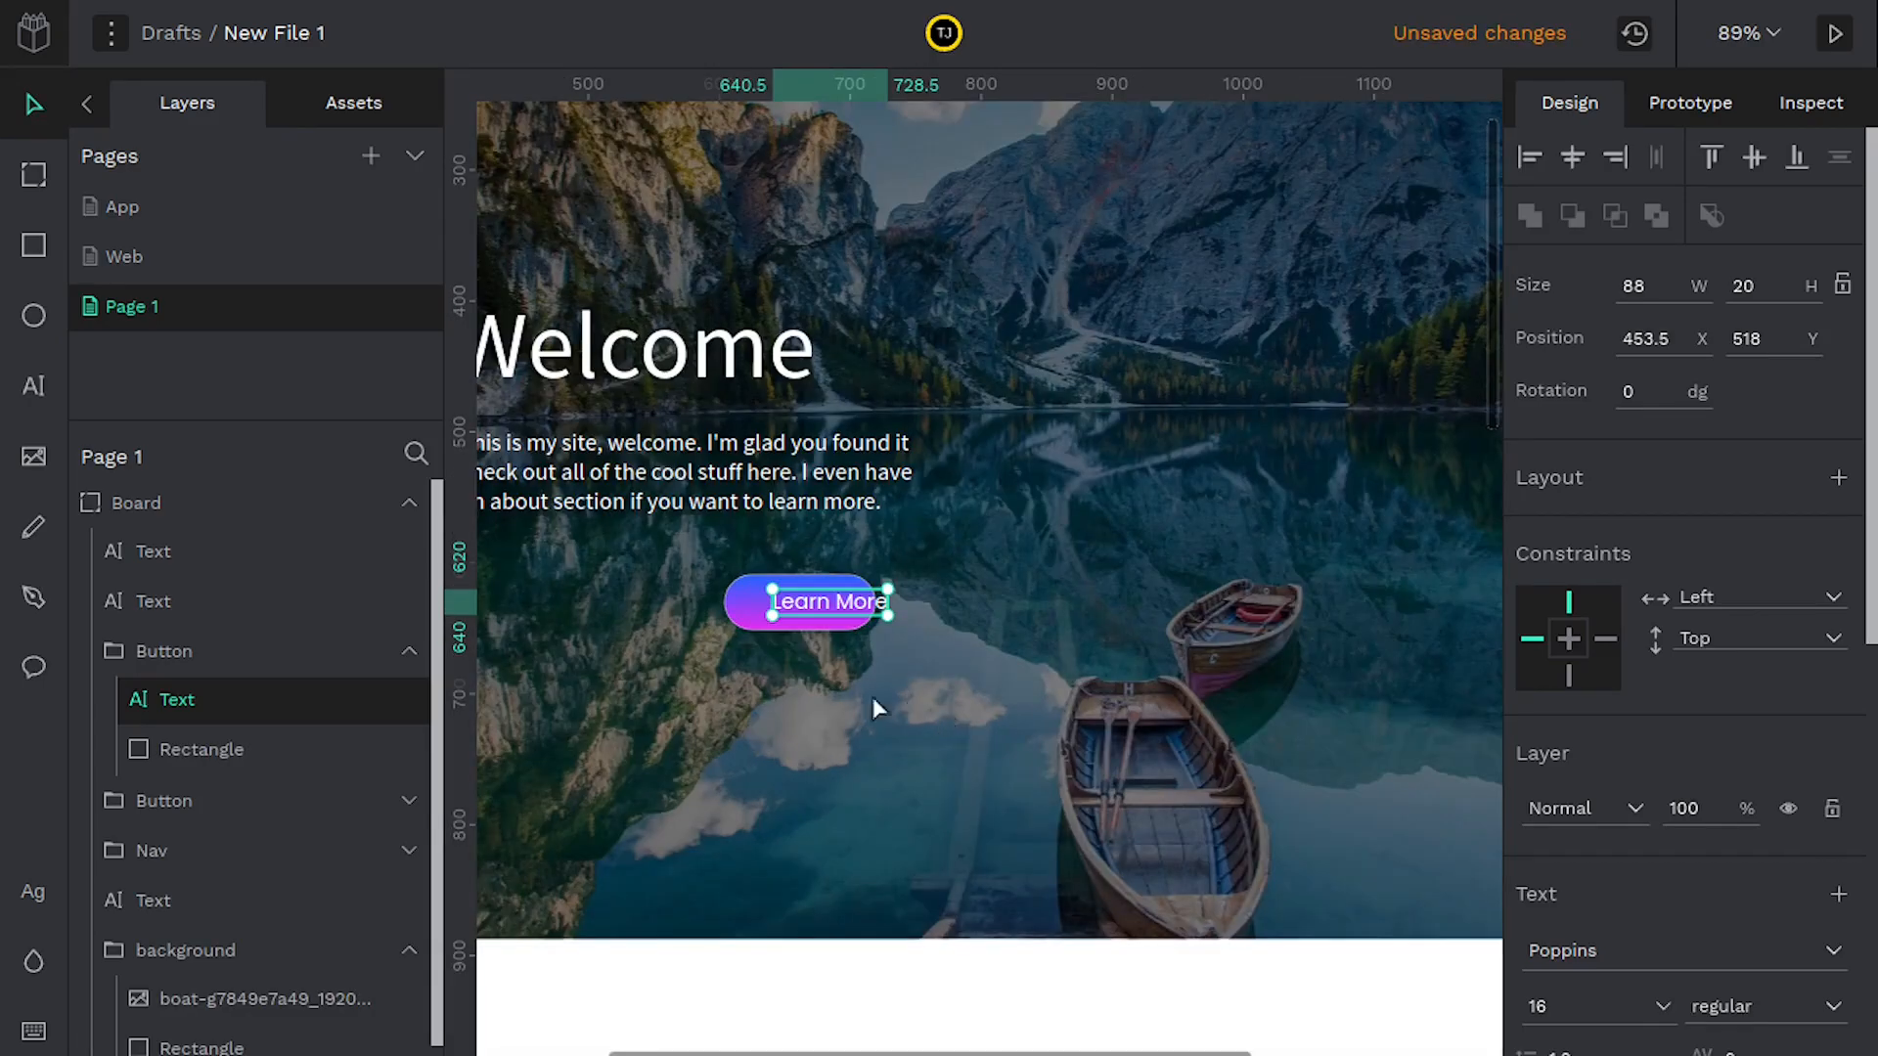
pyautogui.scroll(8, 800, 707)
pyautogui.moveTo(995, 716); pyautogui.dragTo(977, 937)
pyautogui.click(1206, 569)
pyautogui.moveTo(1218, 570); pyautogui.dragTo(1465, 543)
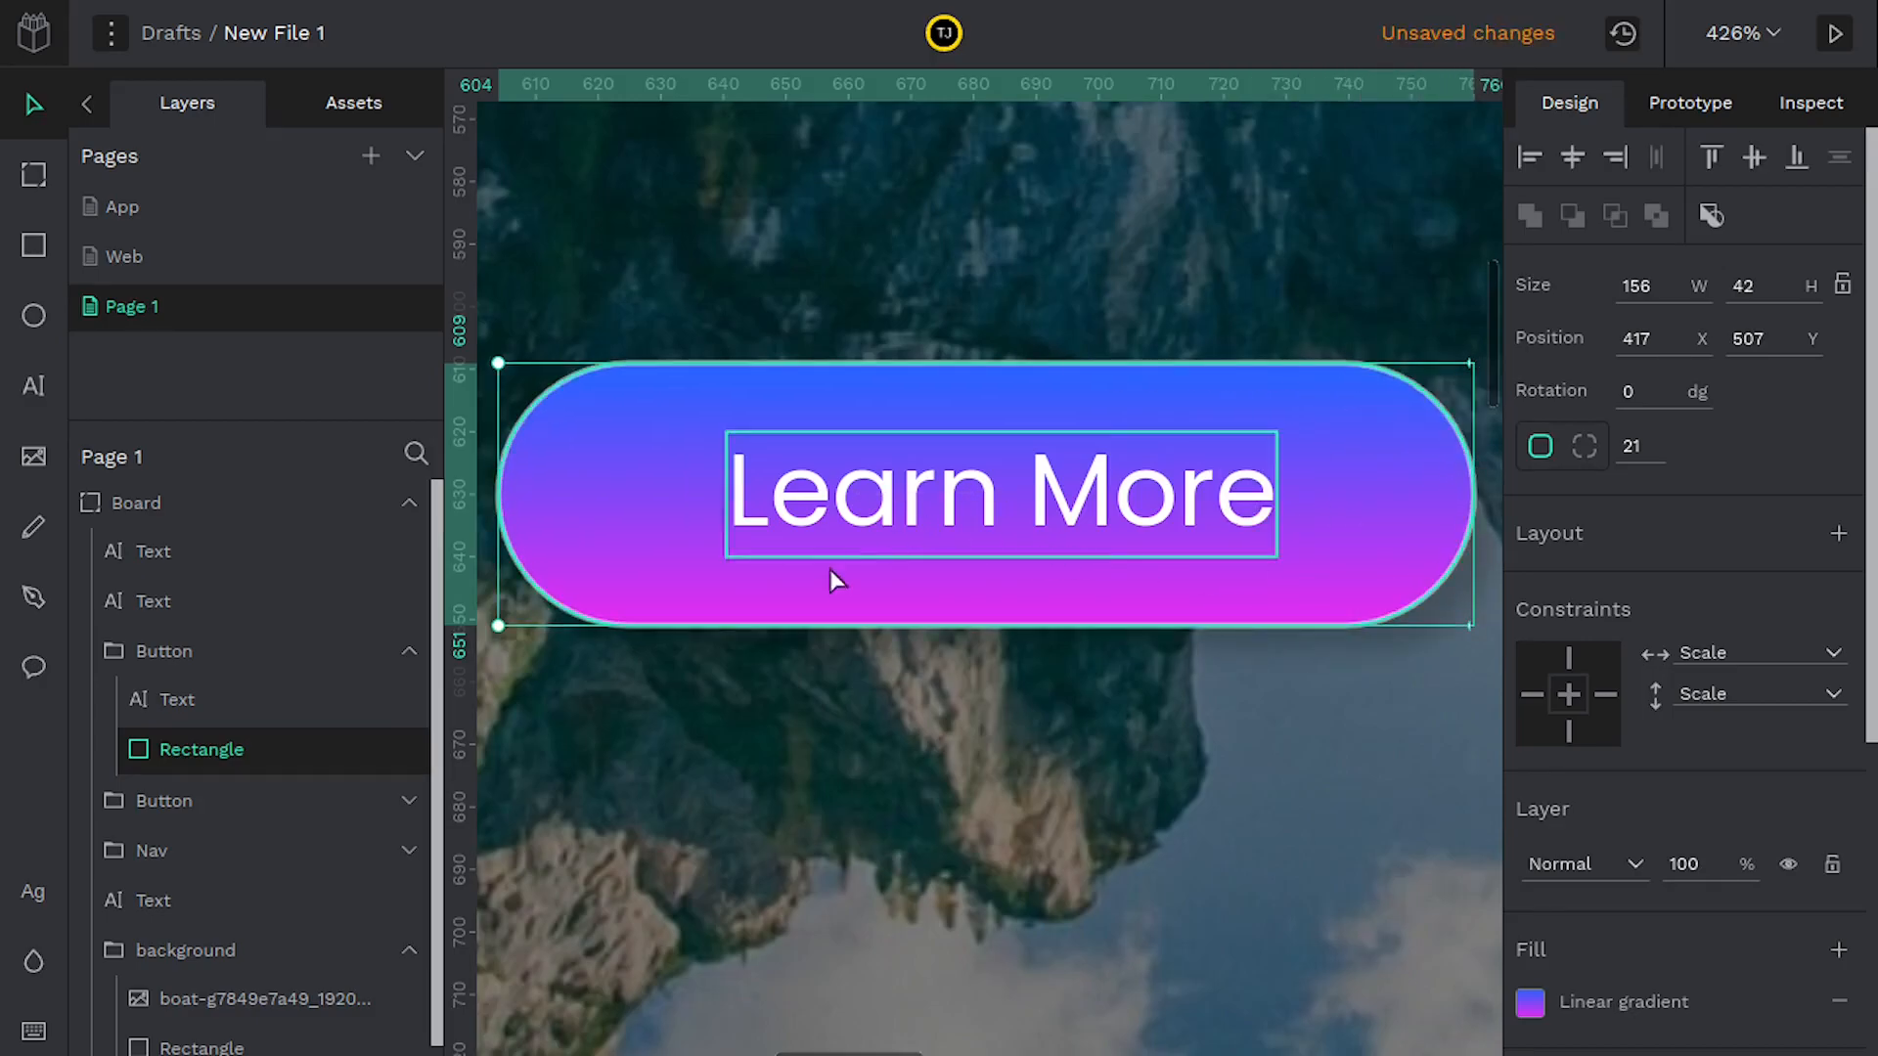
# Center the Learn More label horizontally within its button
pyautogui.click(917, 508)
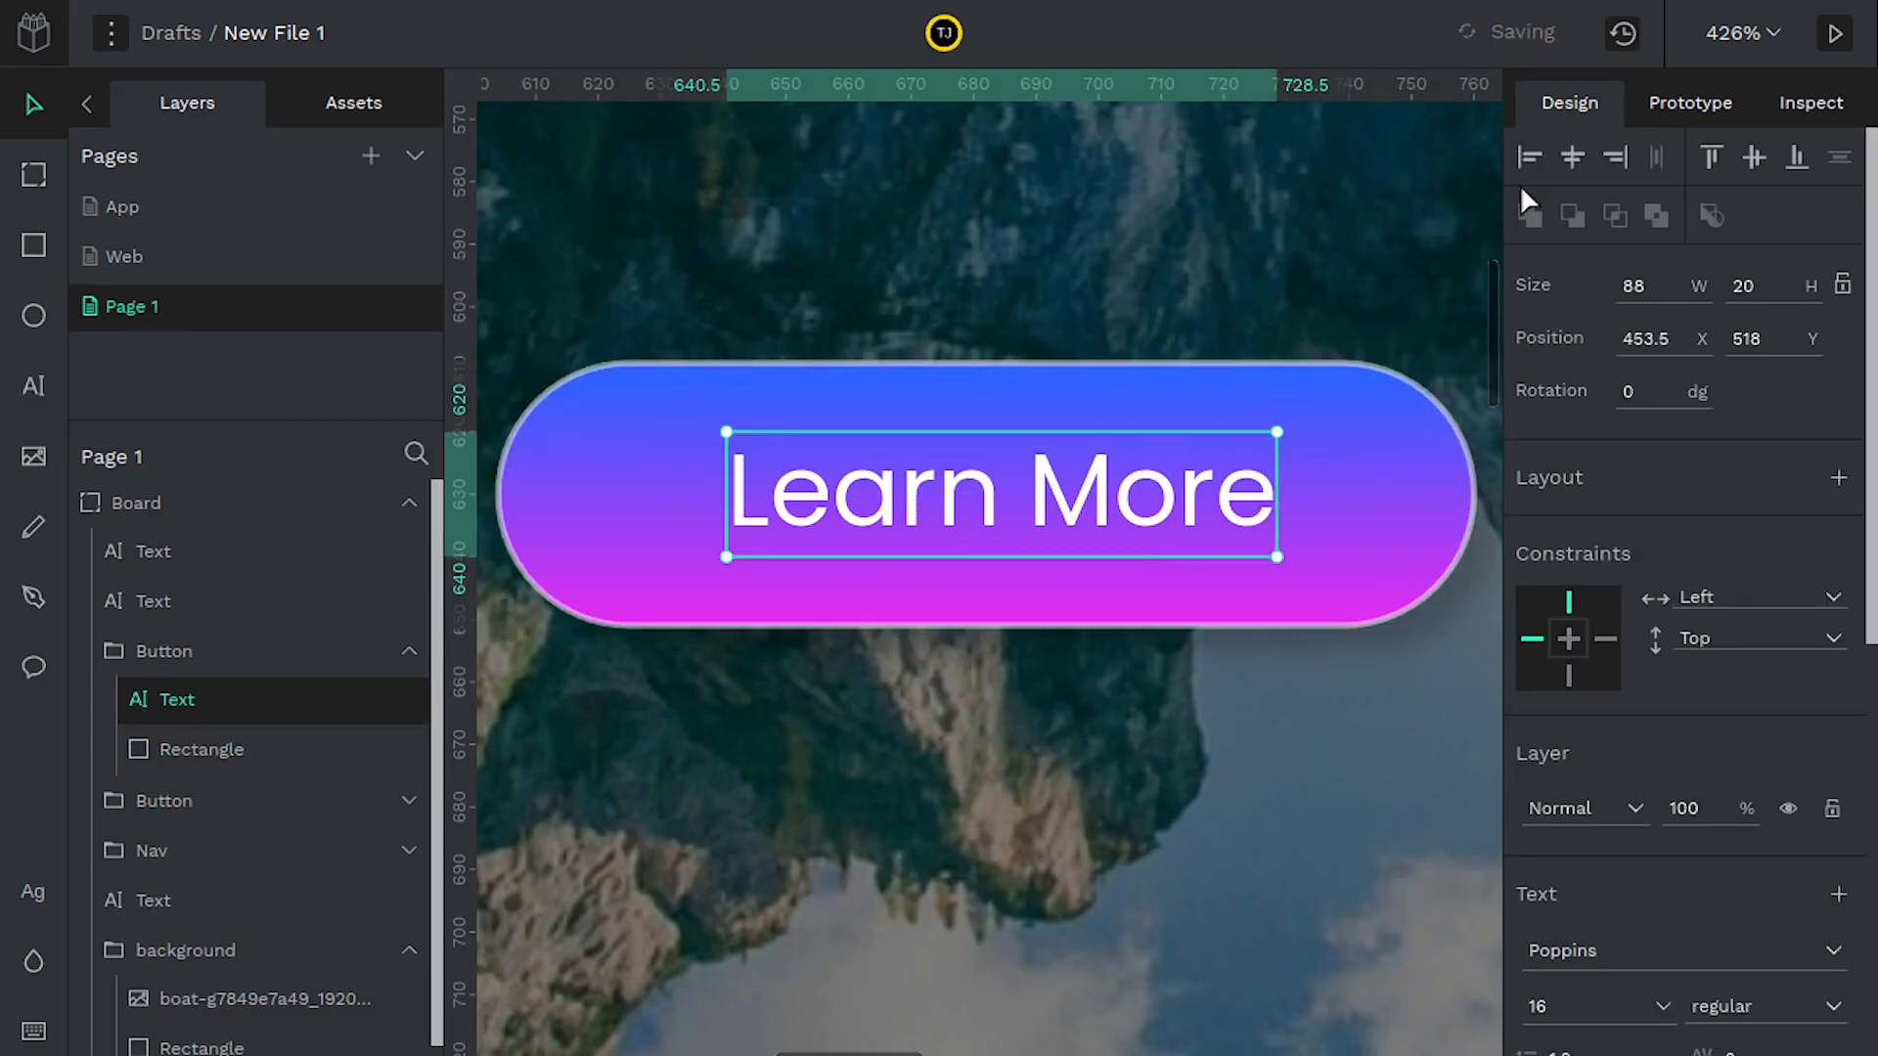
pyautogui.click(1572, 157)
pyautogui.click(1047, 619)
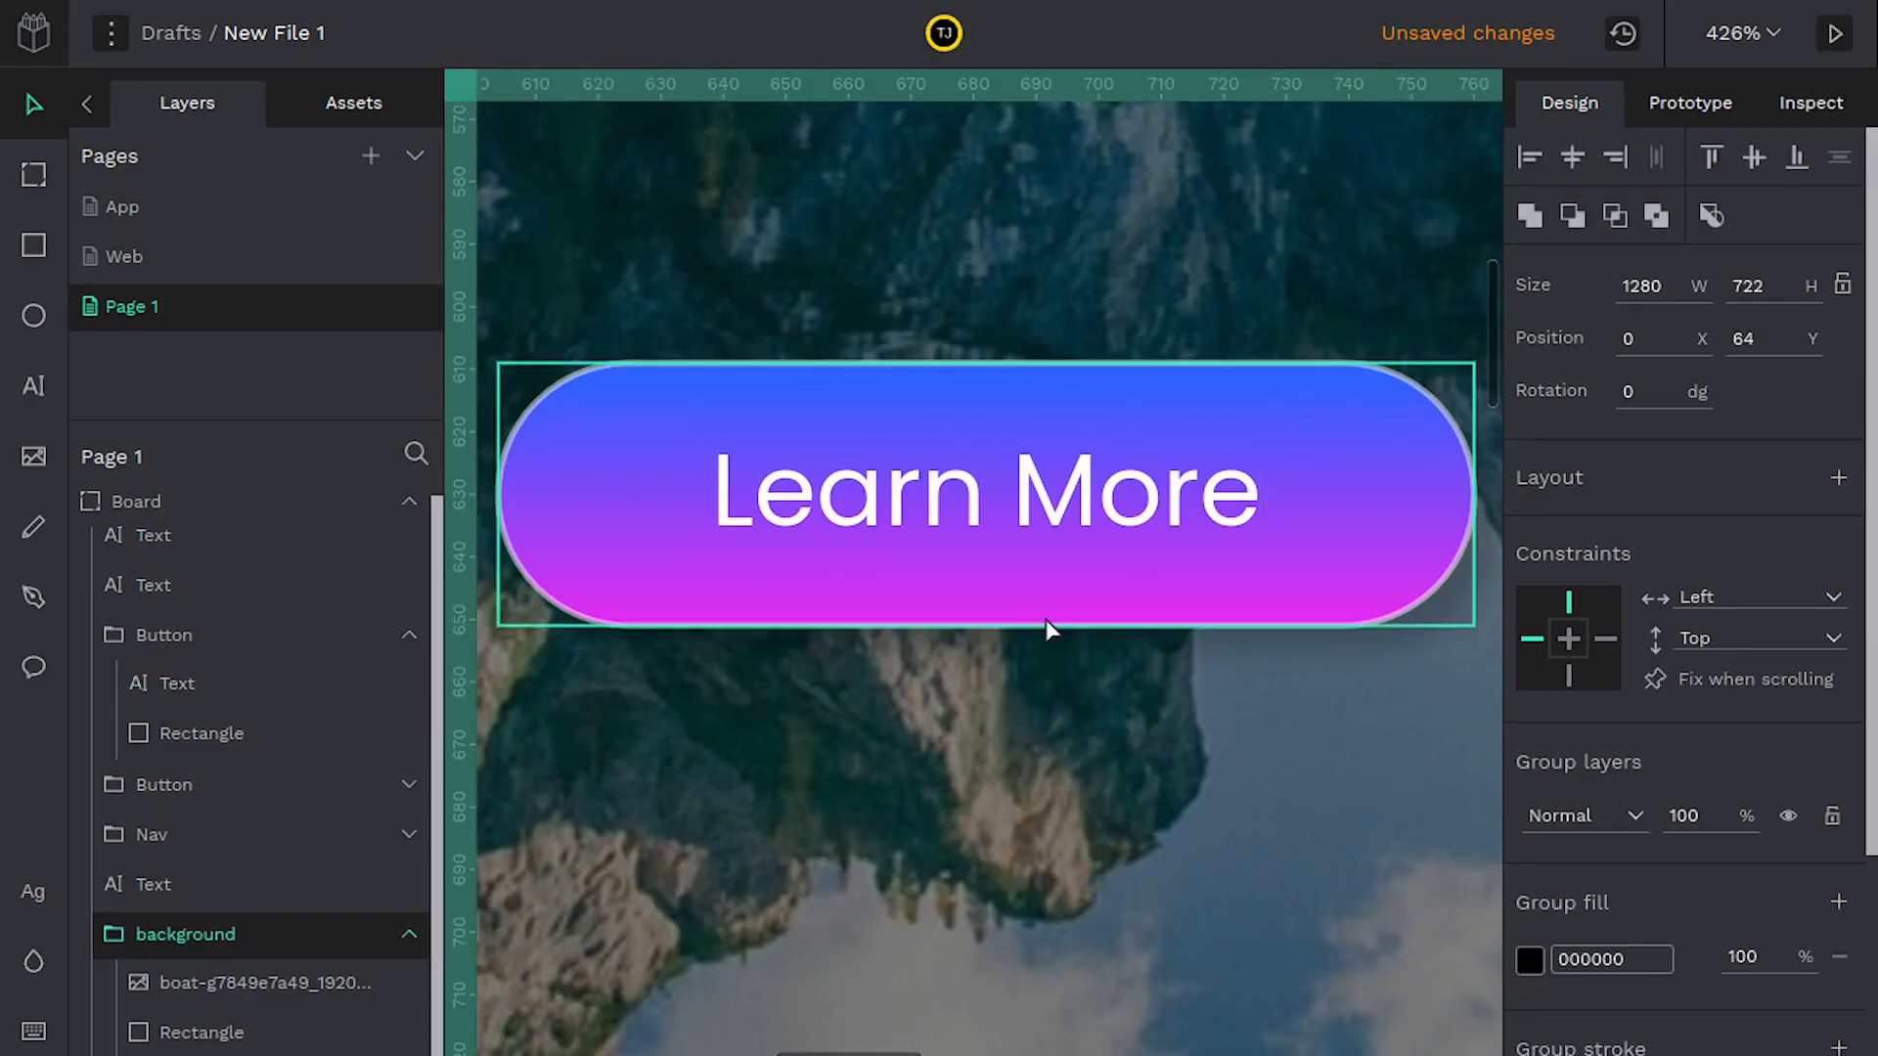
pyautogui.scroll(-10, 1019, 625)
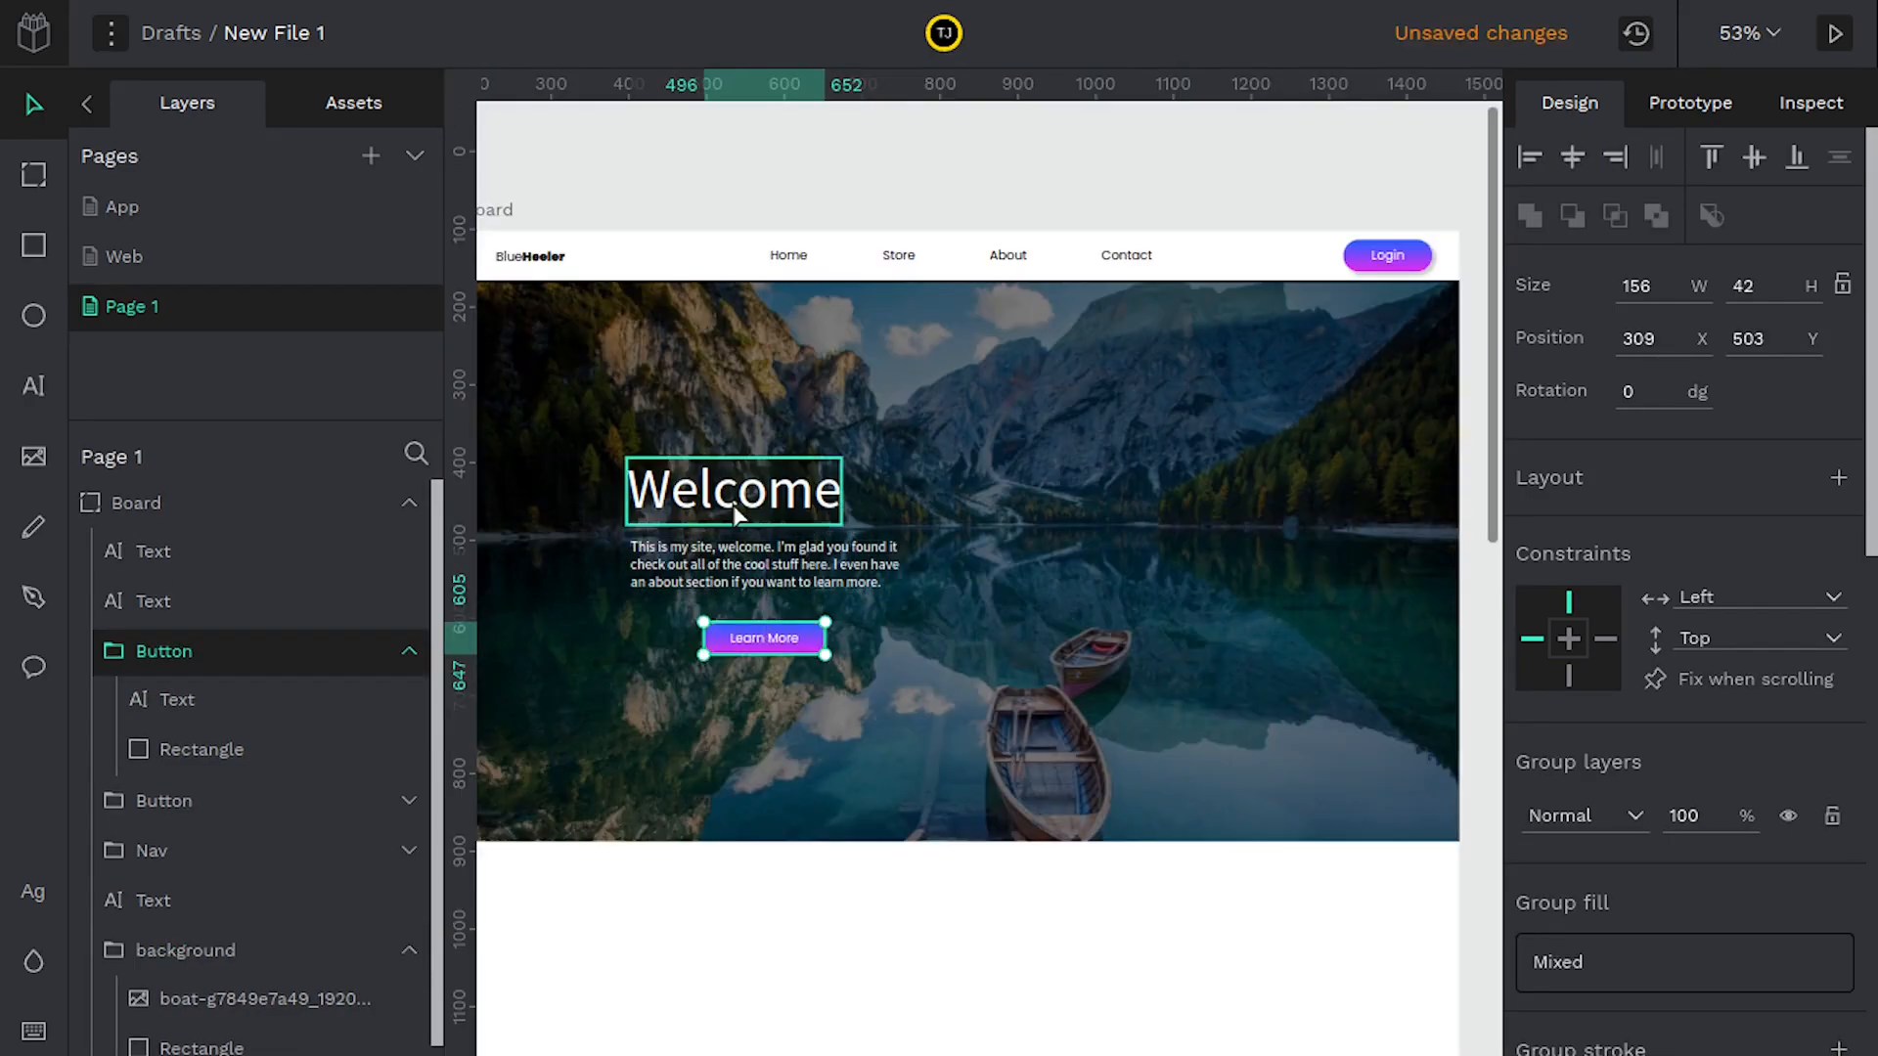
# Shift the Welcome text horizontally so it is centered above the intro paragraph and Learn More button
pyautogui.moveTo(733, 505); pyautogui.dragTo(750, 499)
pyautogui.click(805, 905)
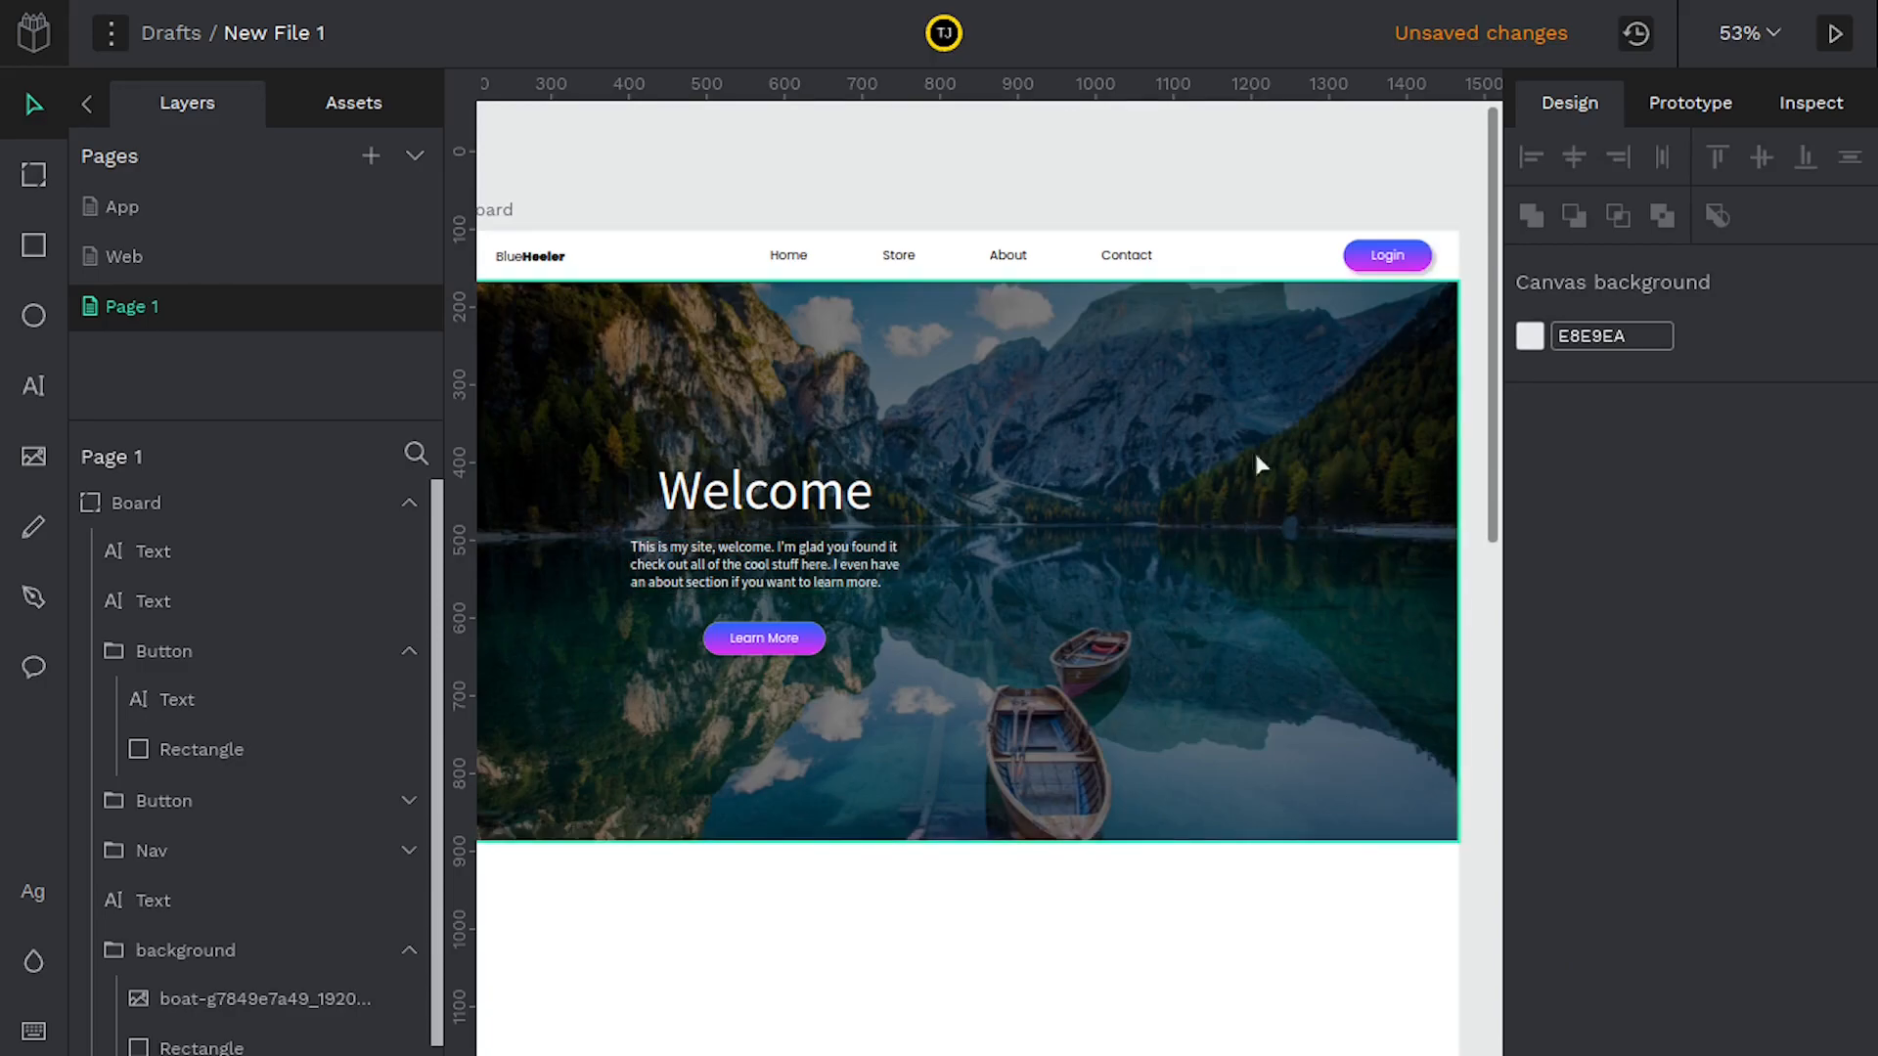
# Insert the image Puppy_sm.jpg from the Downloads folder onto the board
pyautogui.click(33, 455)
pyautogui.click(219, 262)
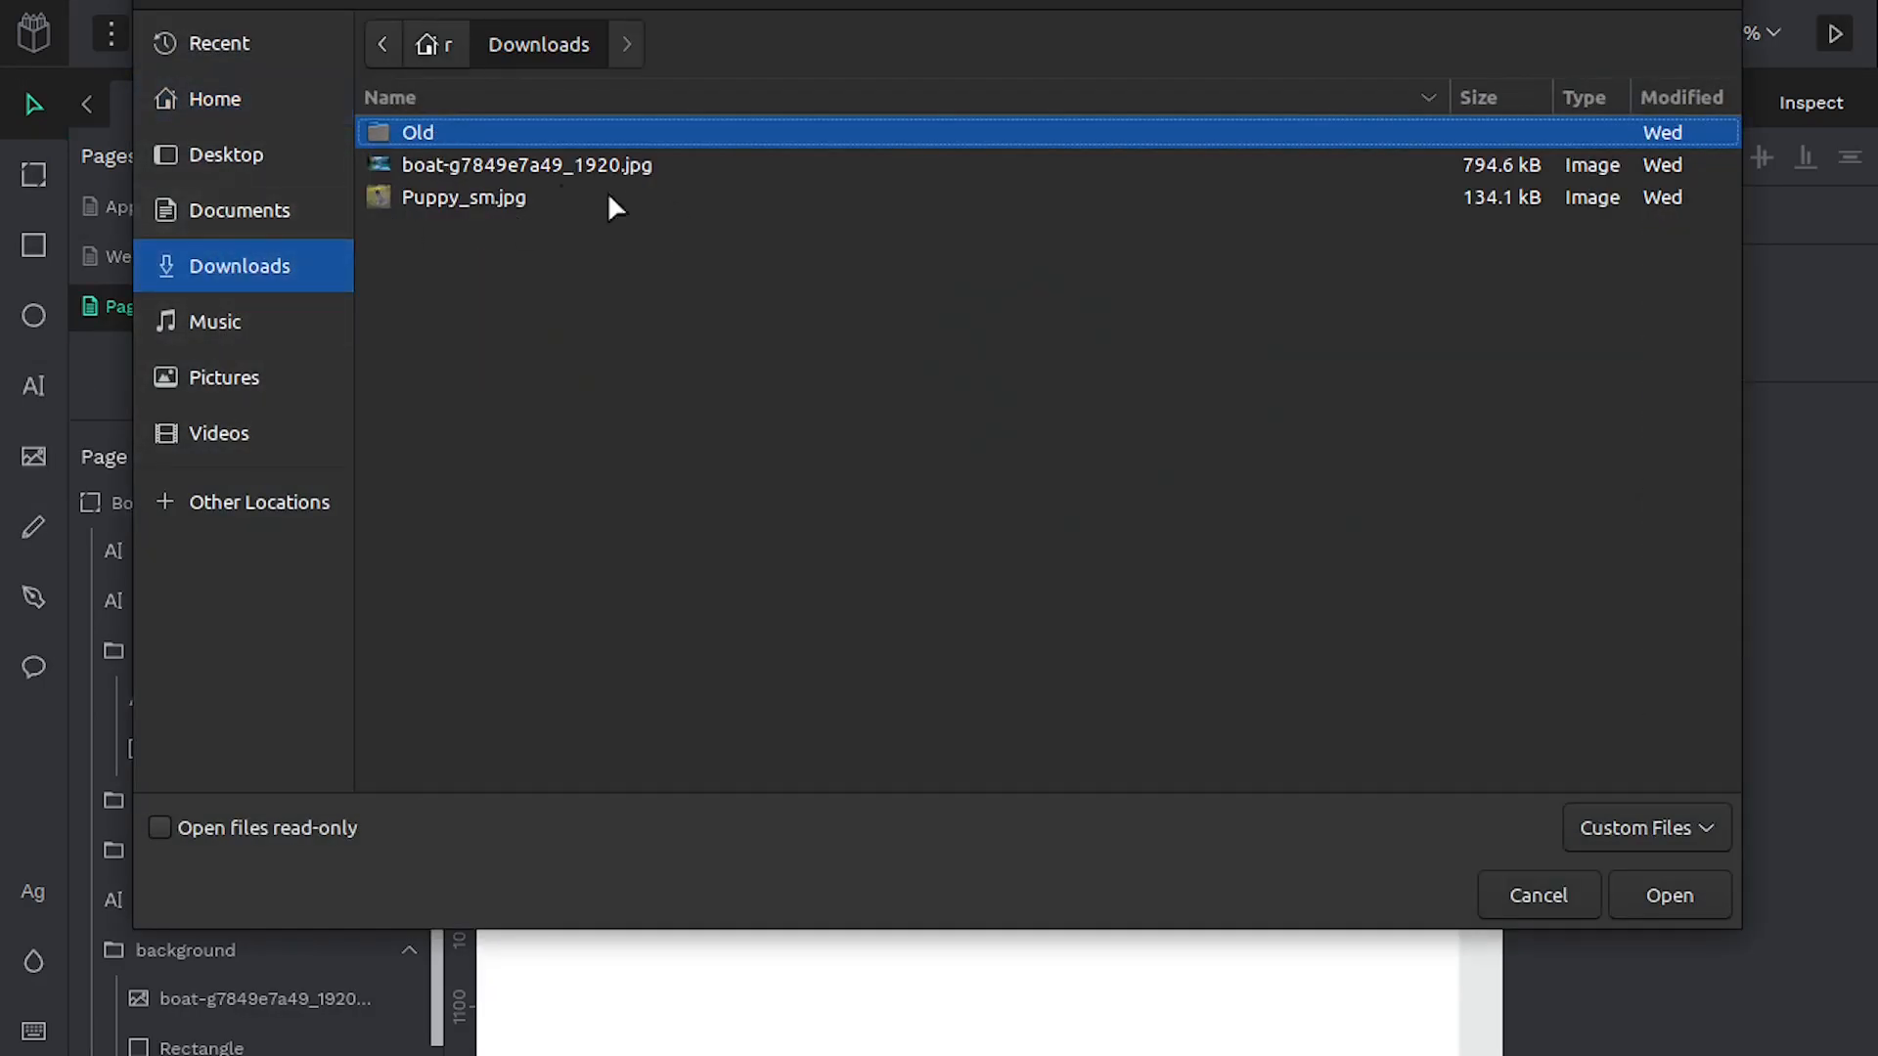
pyautogui.click(485, 196)
pyautogui.click(1670, 900)
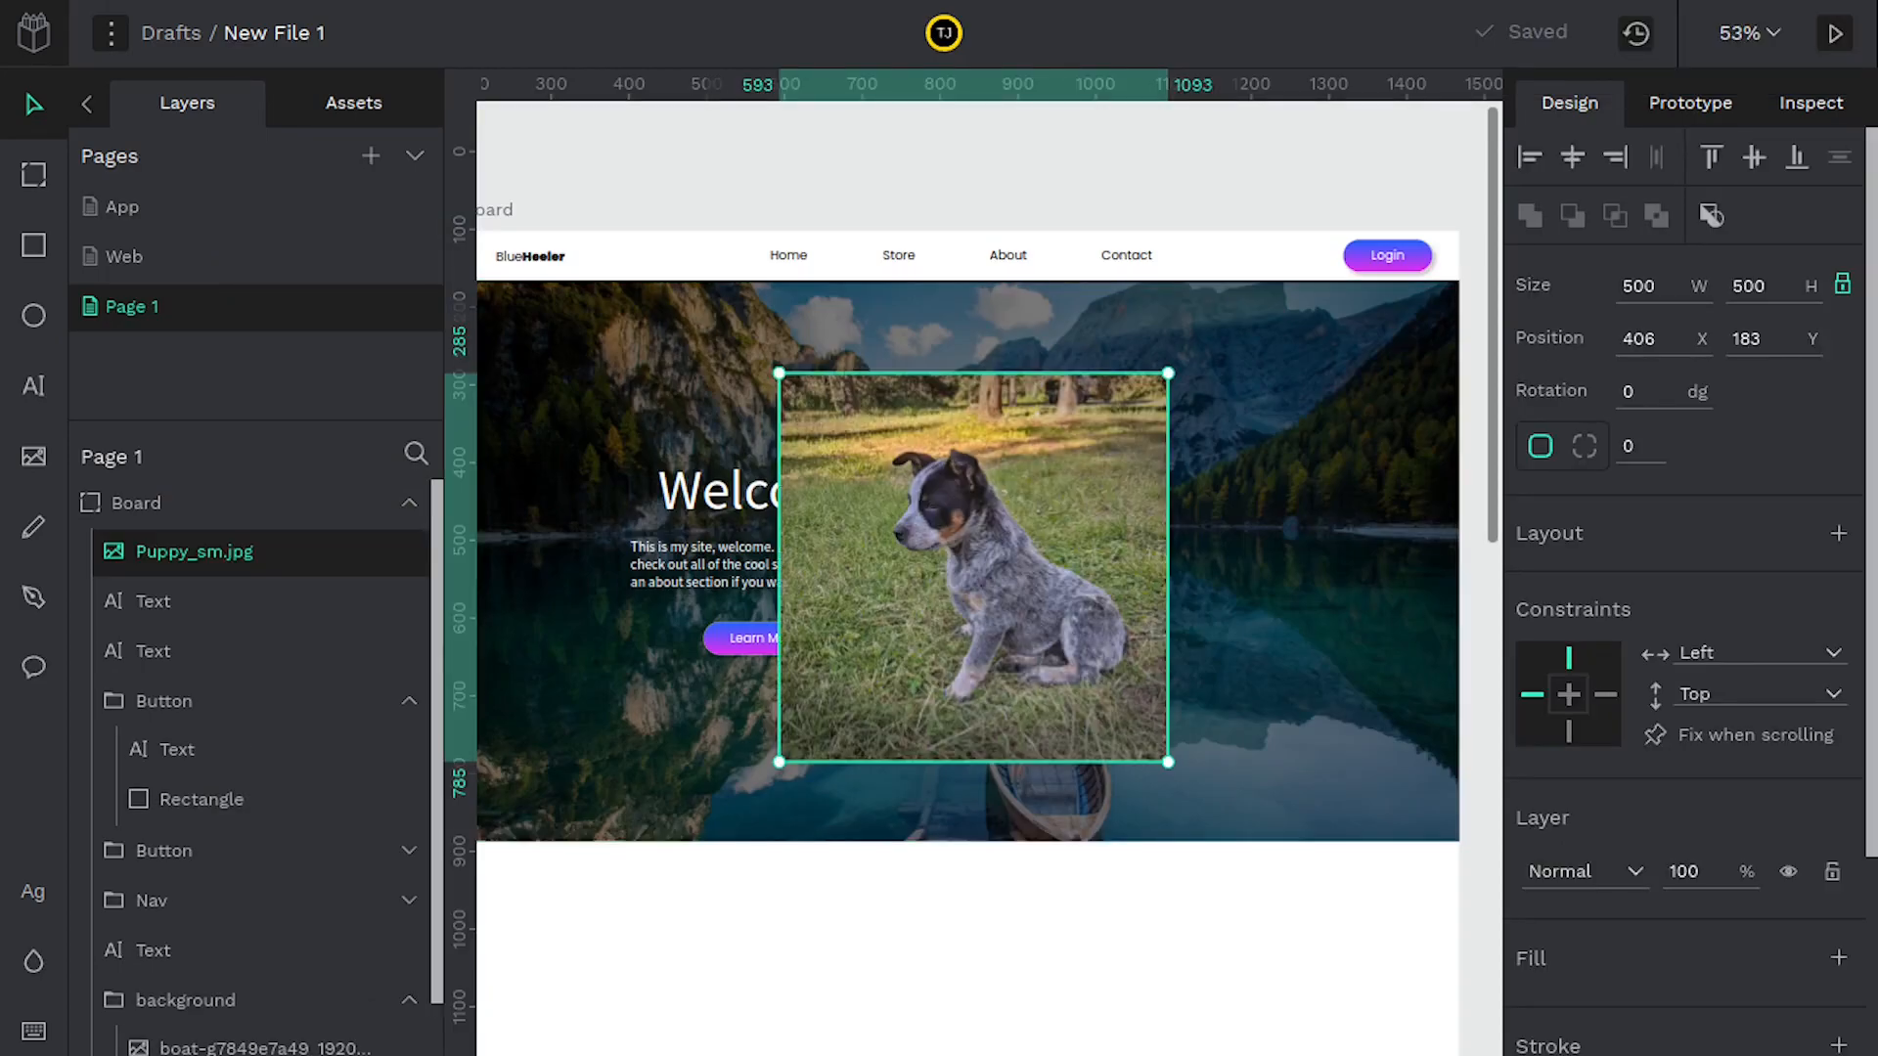
# Shrink the puppy image to about 393 by 393 and place it to the right of the Welcome text
pyautogui.moveTo(893, 608); pyautogui.dragTo(1096, 496)
pyautogui.moveTo(981, 372); pyautogui.dragTo(1066, 459)
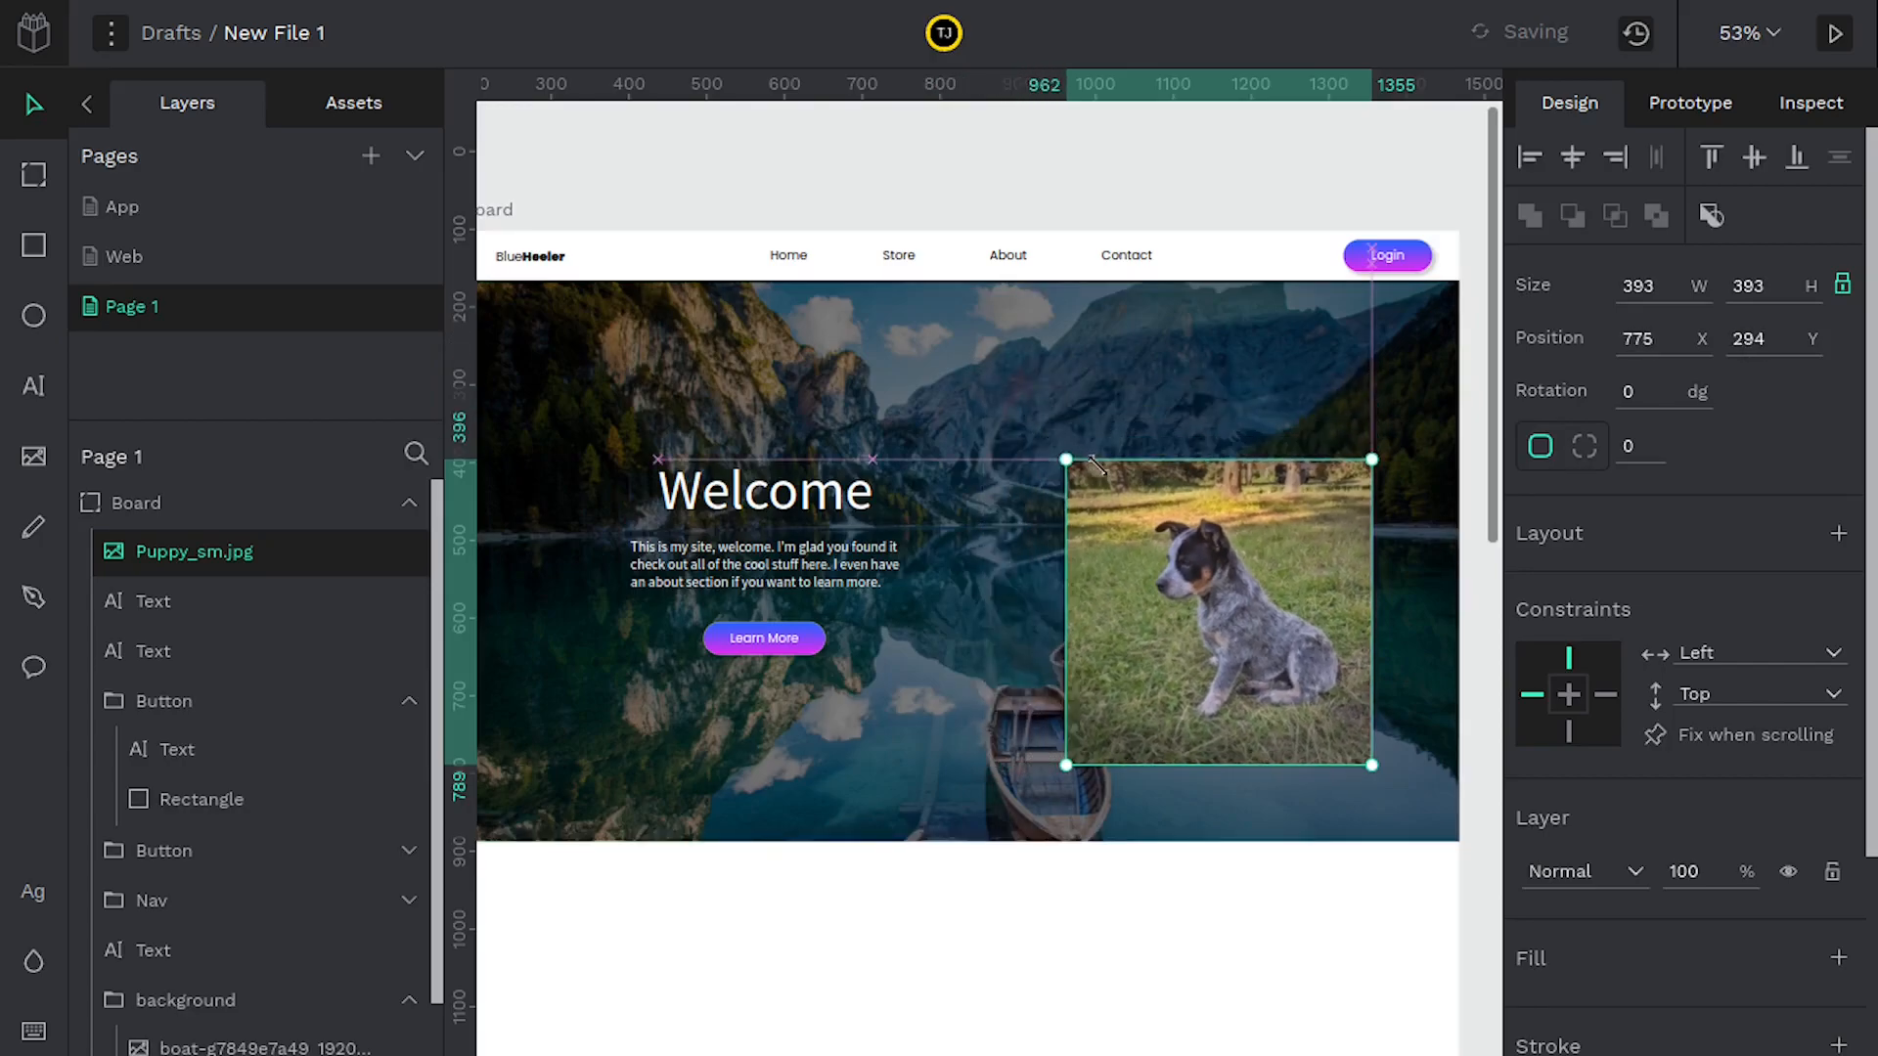
pyautogui.moveTo(1196, 596); pyautogui.dragTo(1129, 546)
# Try a black centered stroke of 21 px around the puppy image, and remove it again
pyautogui.scroll(-3, 1594, 689)
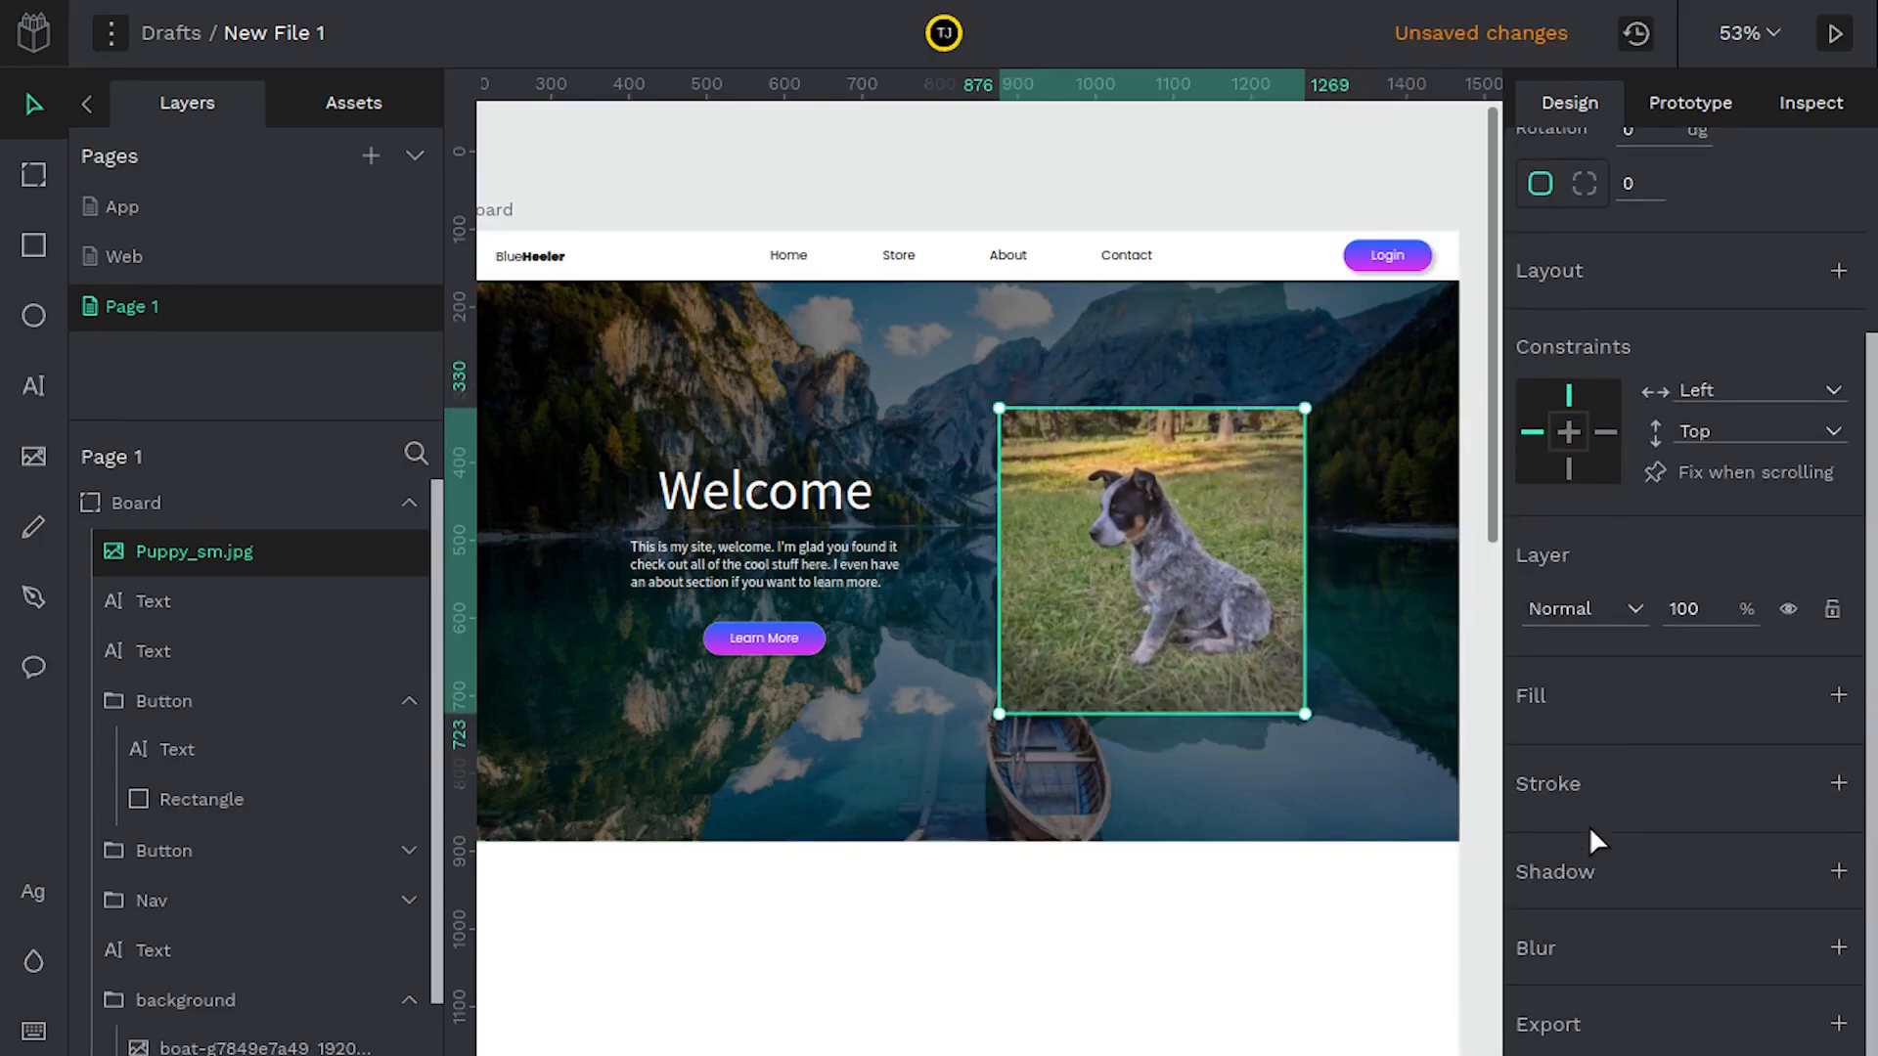
pyautogui.click(1836, 785)
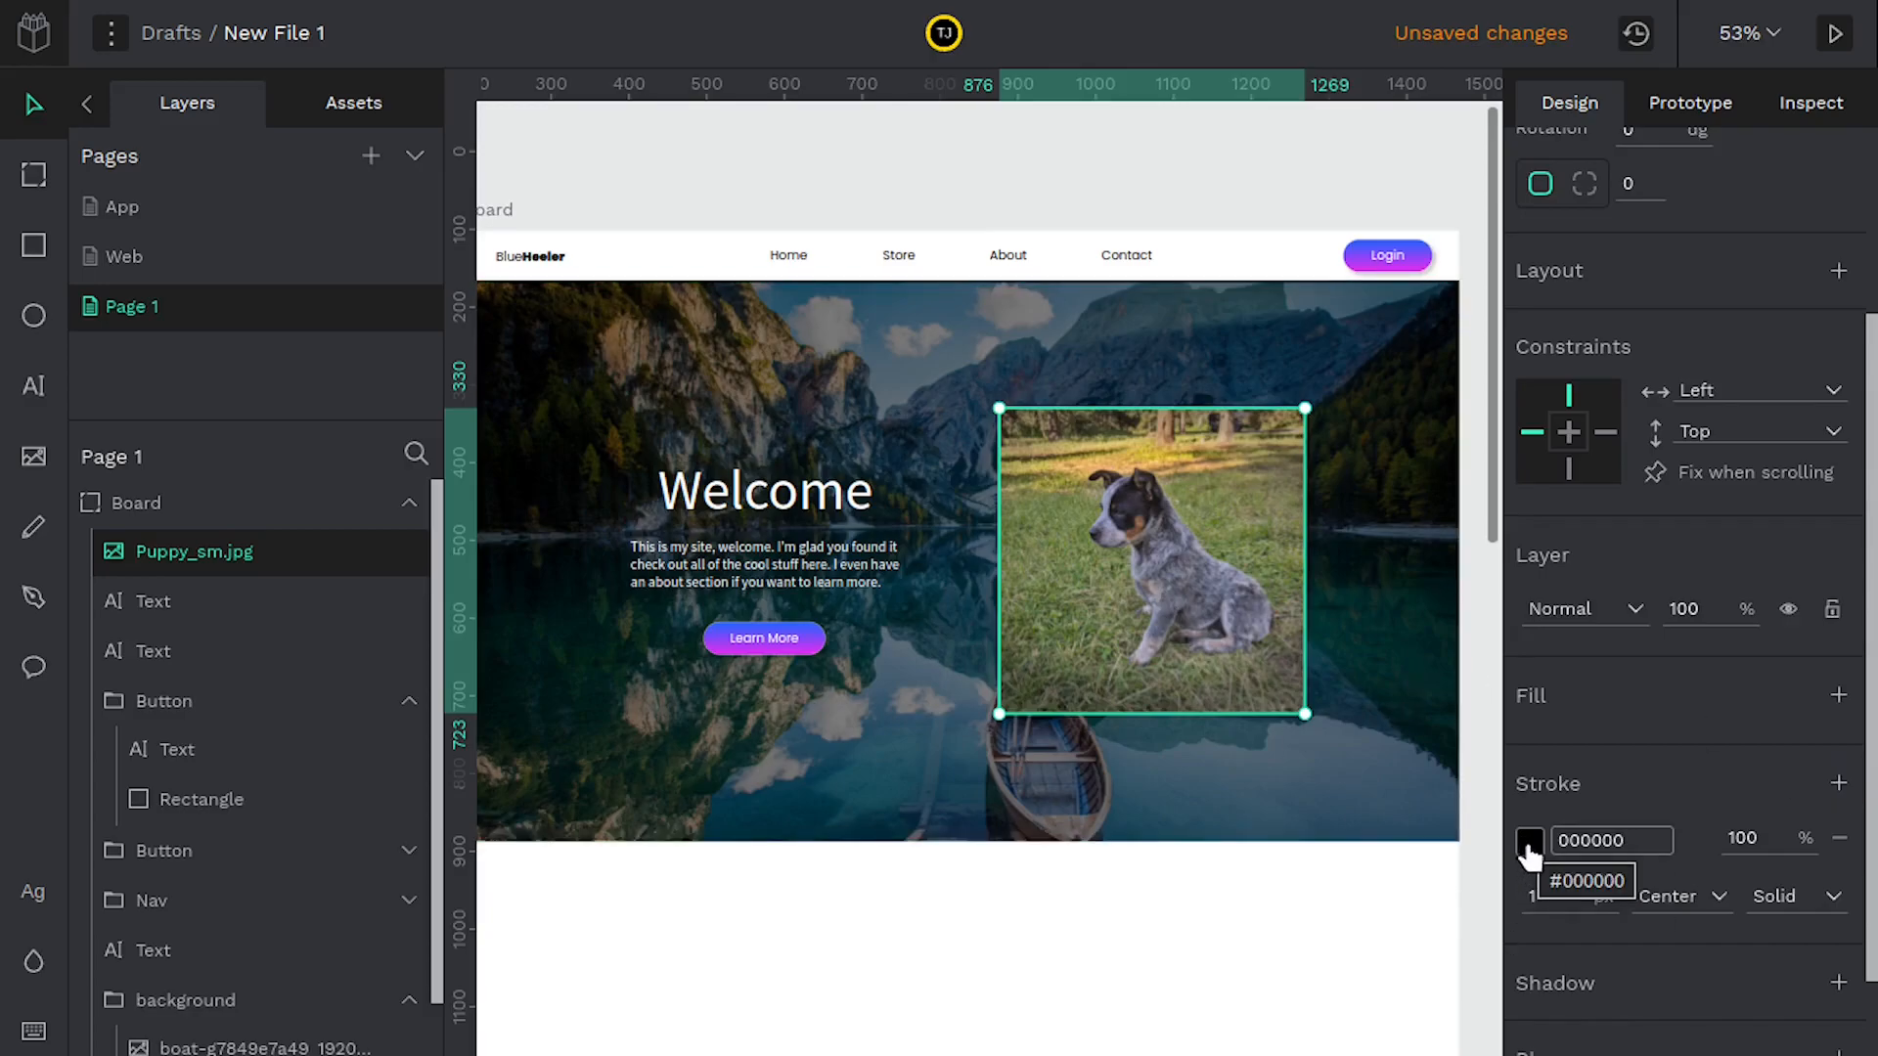
pyautogui.click(1569, 894)
pyautogui.write('4')
pyautogui.scroll(8, 1569, 894)
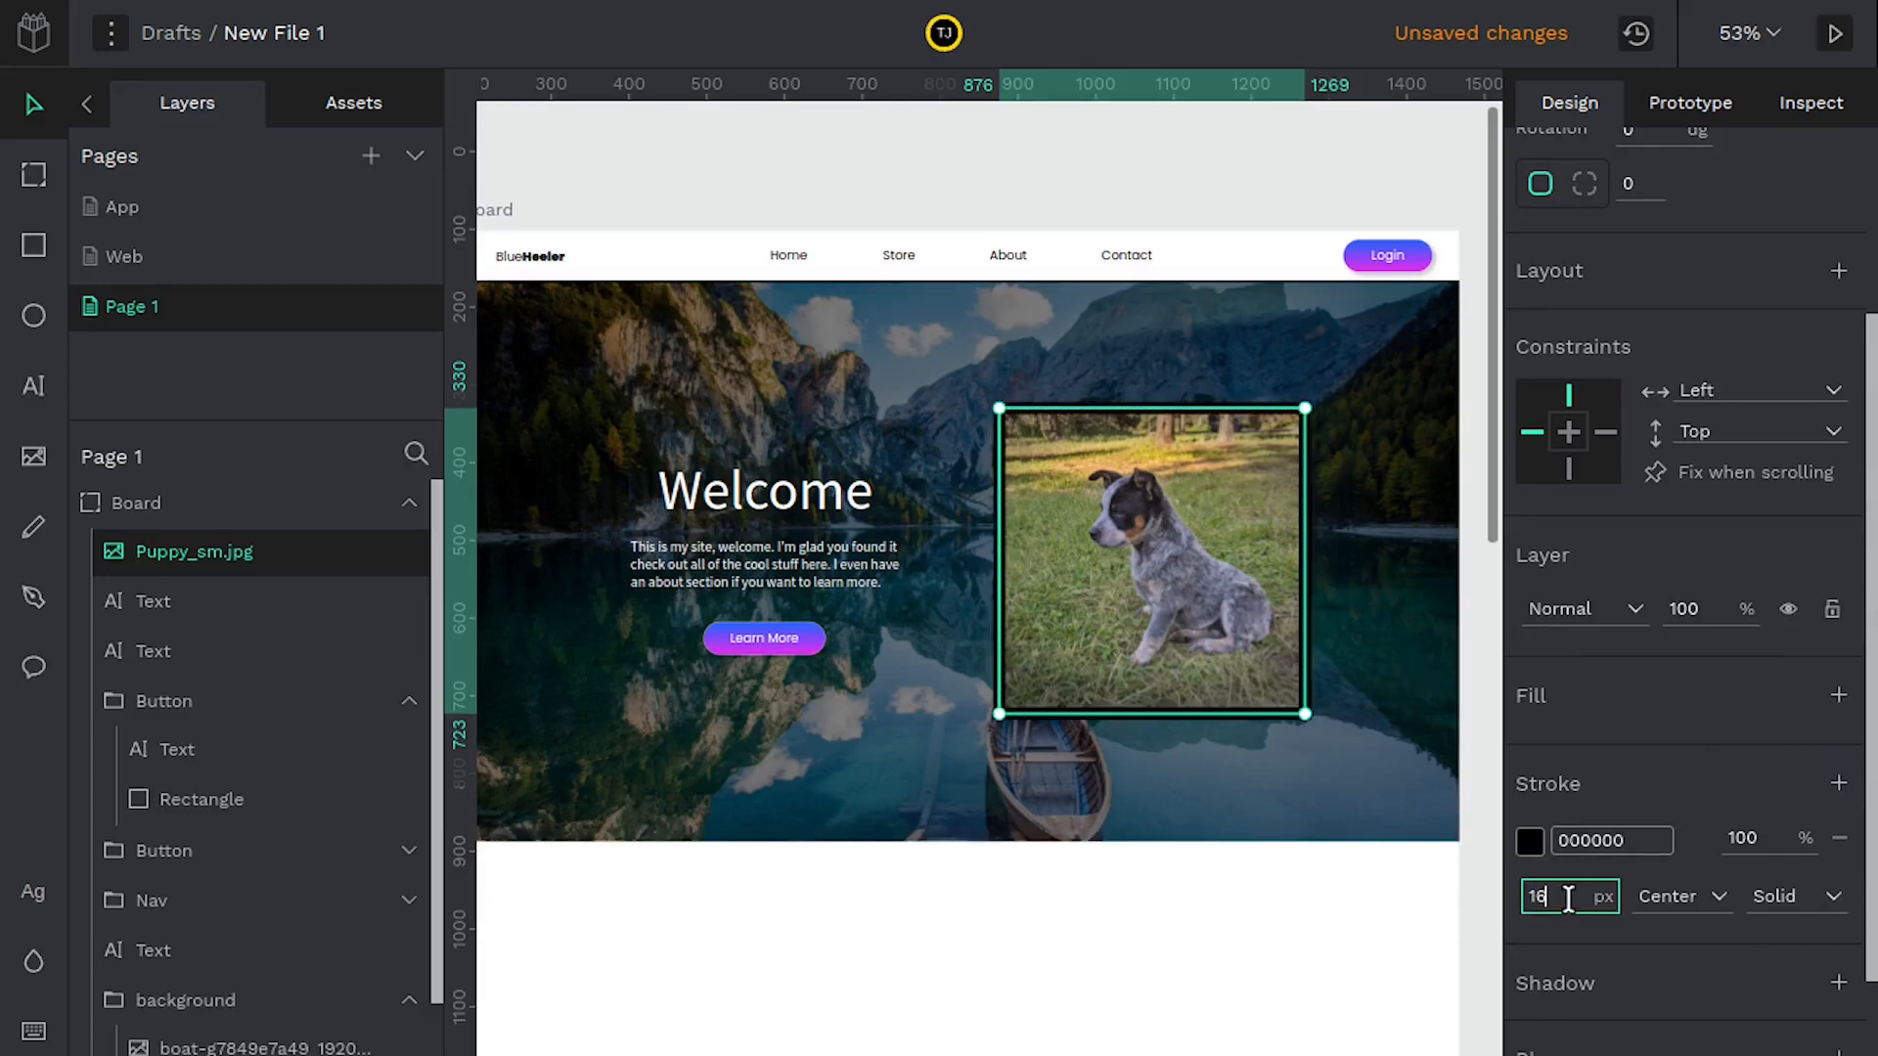
pyautogui.click(1178, 968)
pyautogui.click(1105, 575)
pyautogui.scroll(-4, 1663, 782)
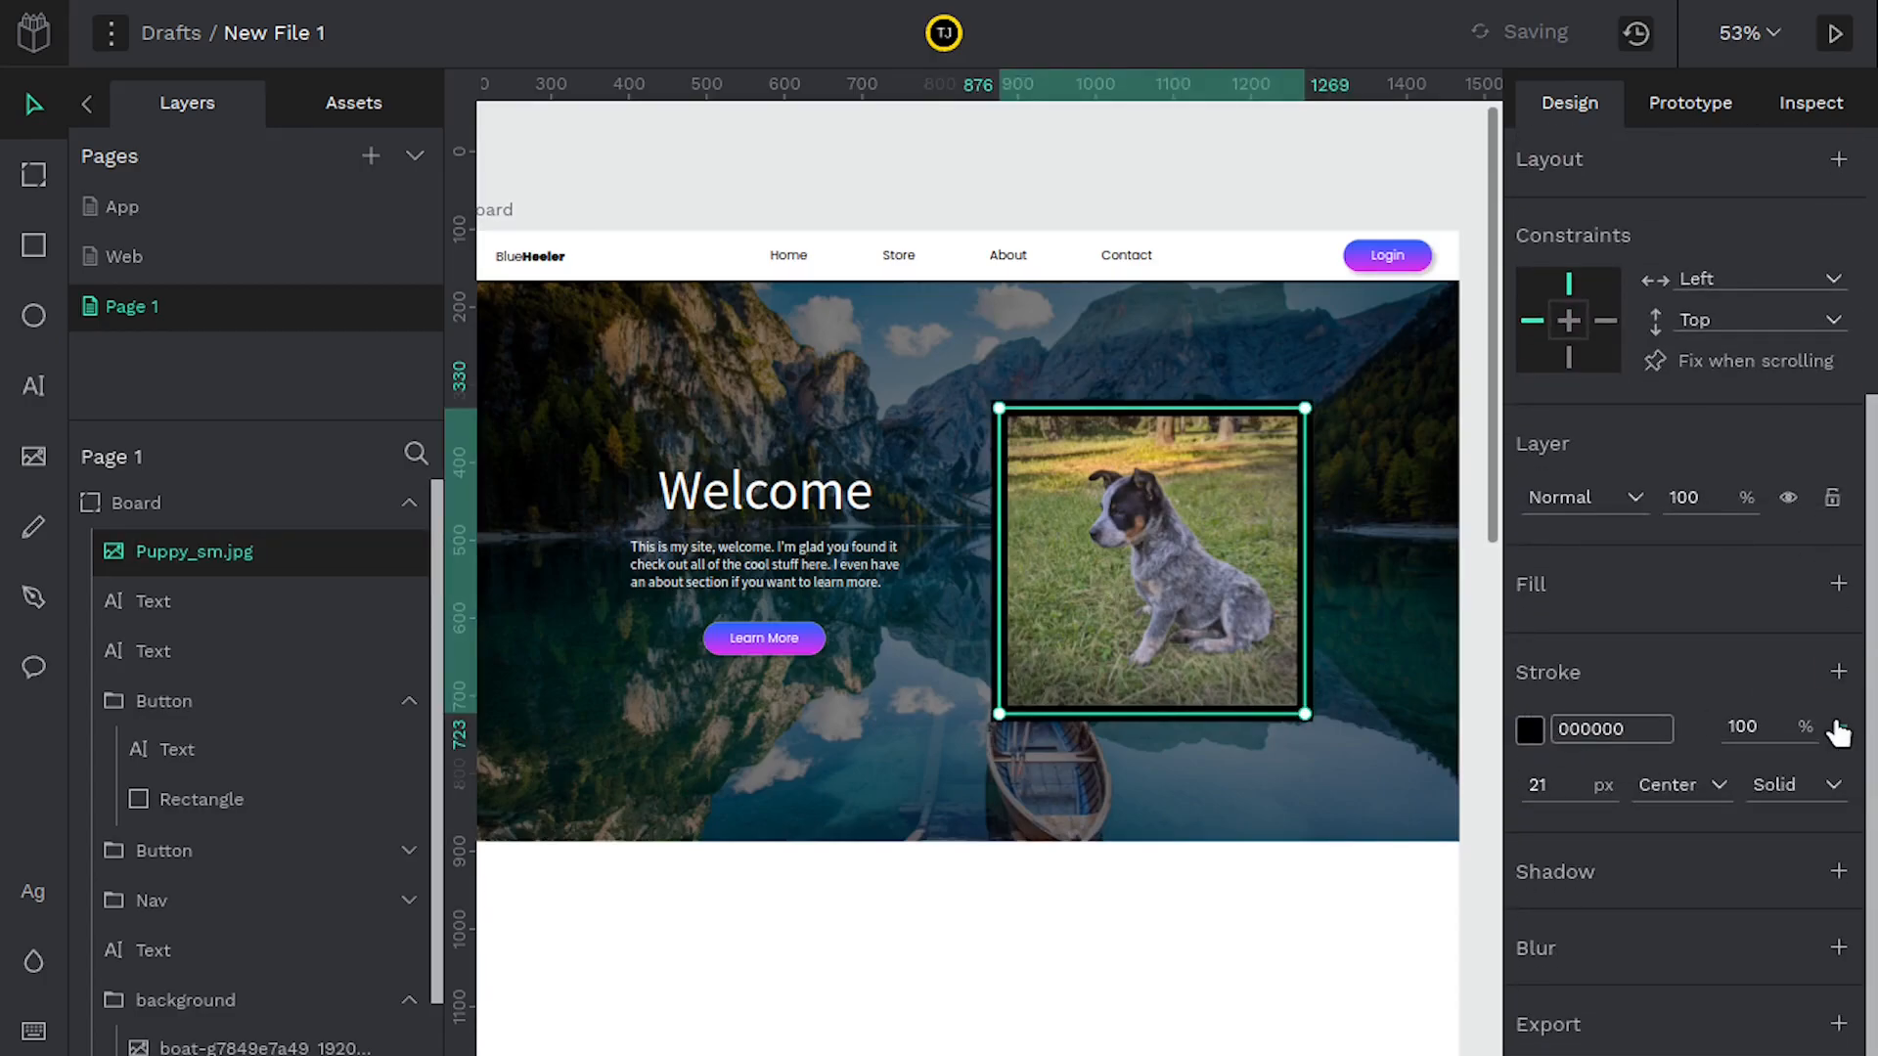
pyautogui.click(1838, 729)
pyautogui.click(1066, 968)
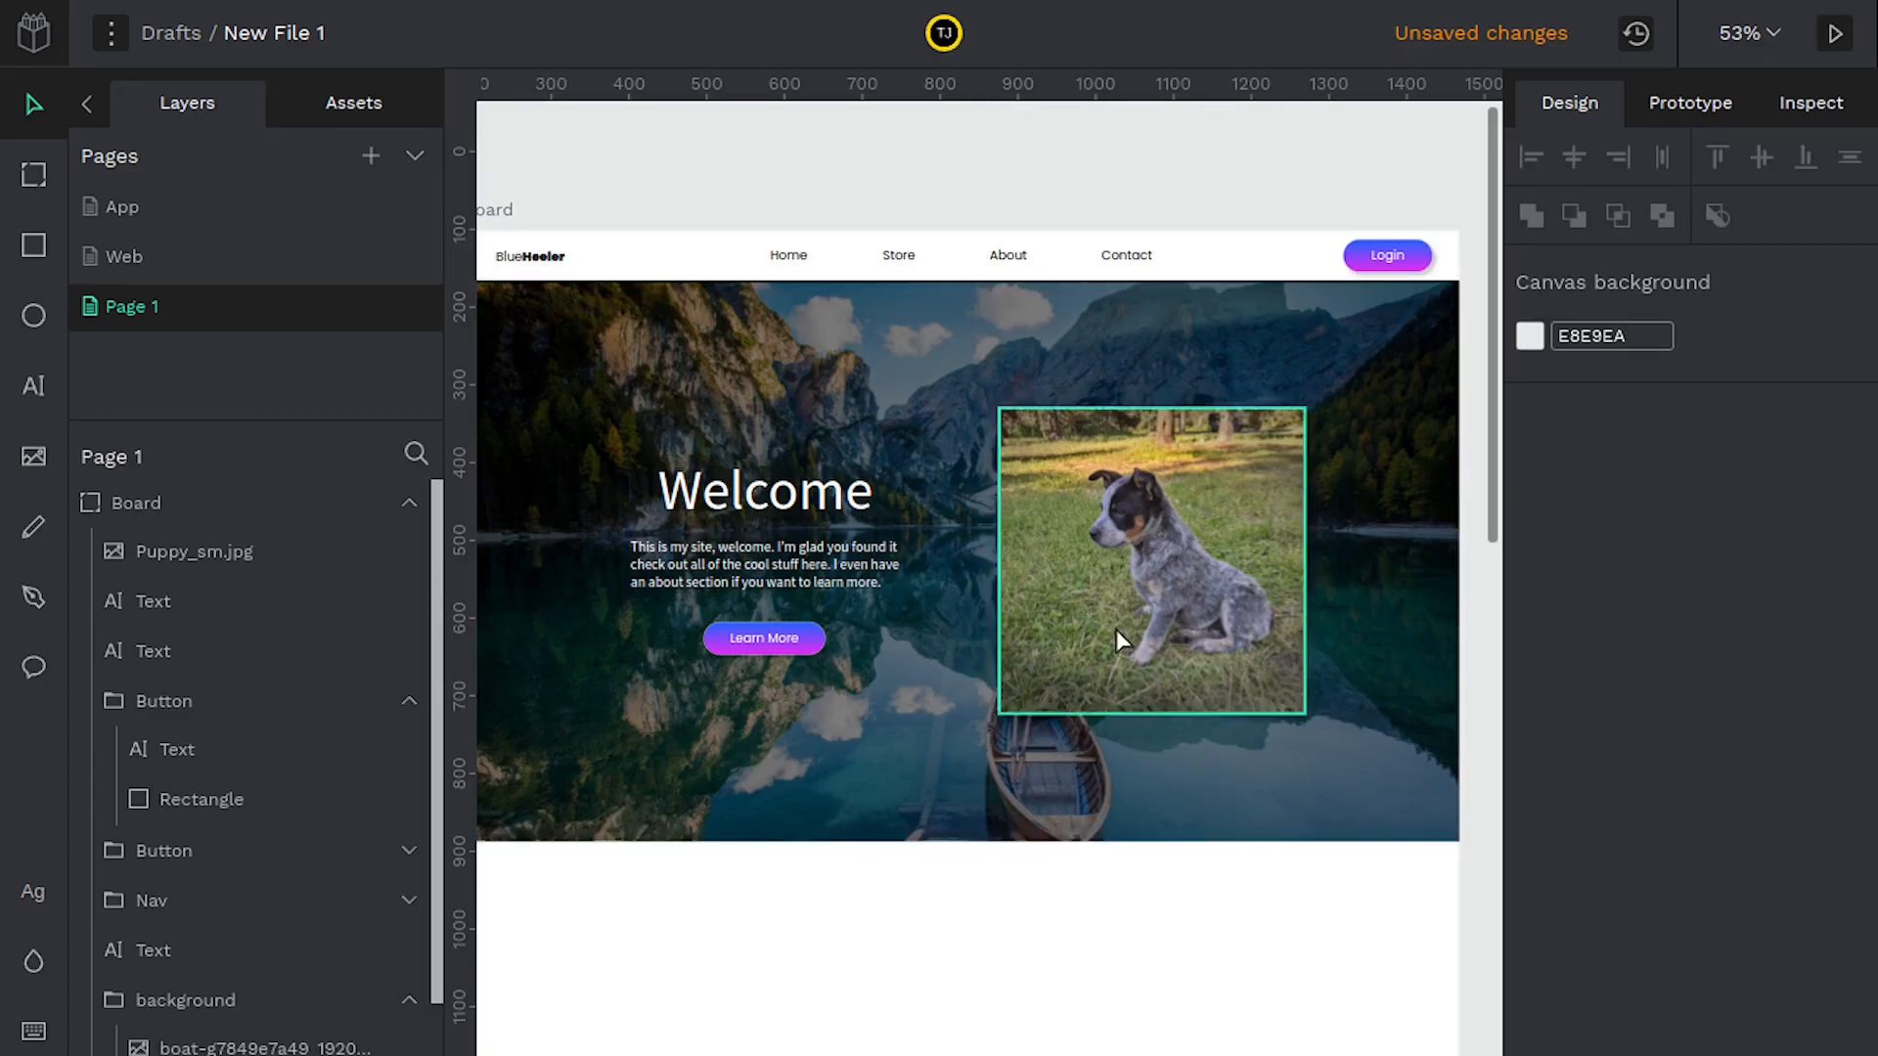
# Nudge the puppy image to X 677, Y 215 and draw an ellipse about 357 by 371 over it
pyautogui.moveTo(1124, 559); pyautogui.dragTo(1113, 551)
pyautogui.scroll(4, 1113, 552)
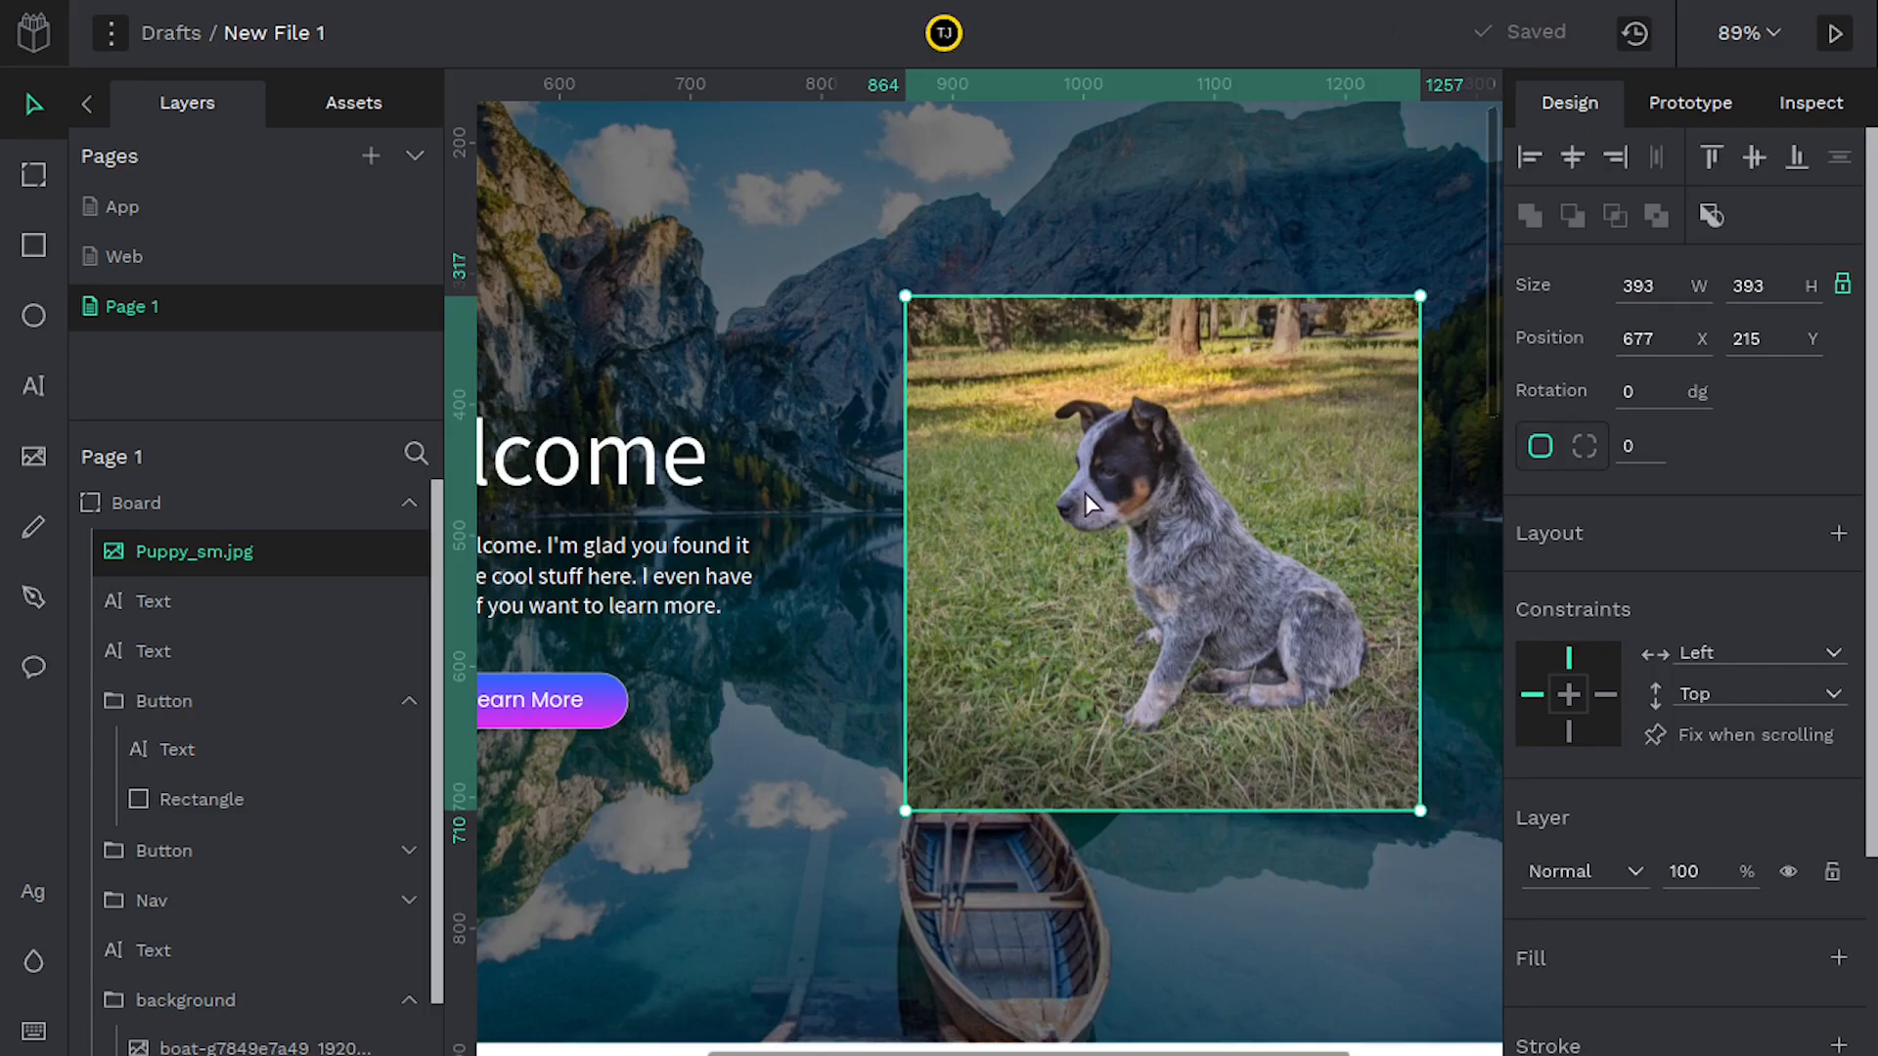
pyautogui.click(33, 316)
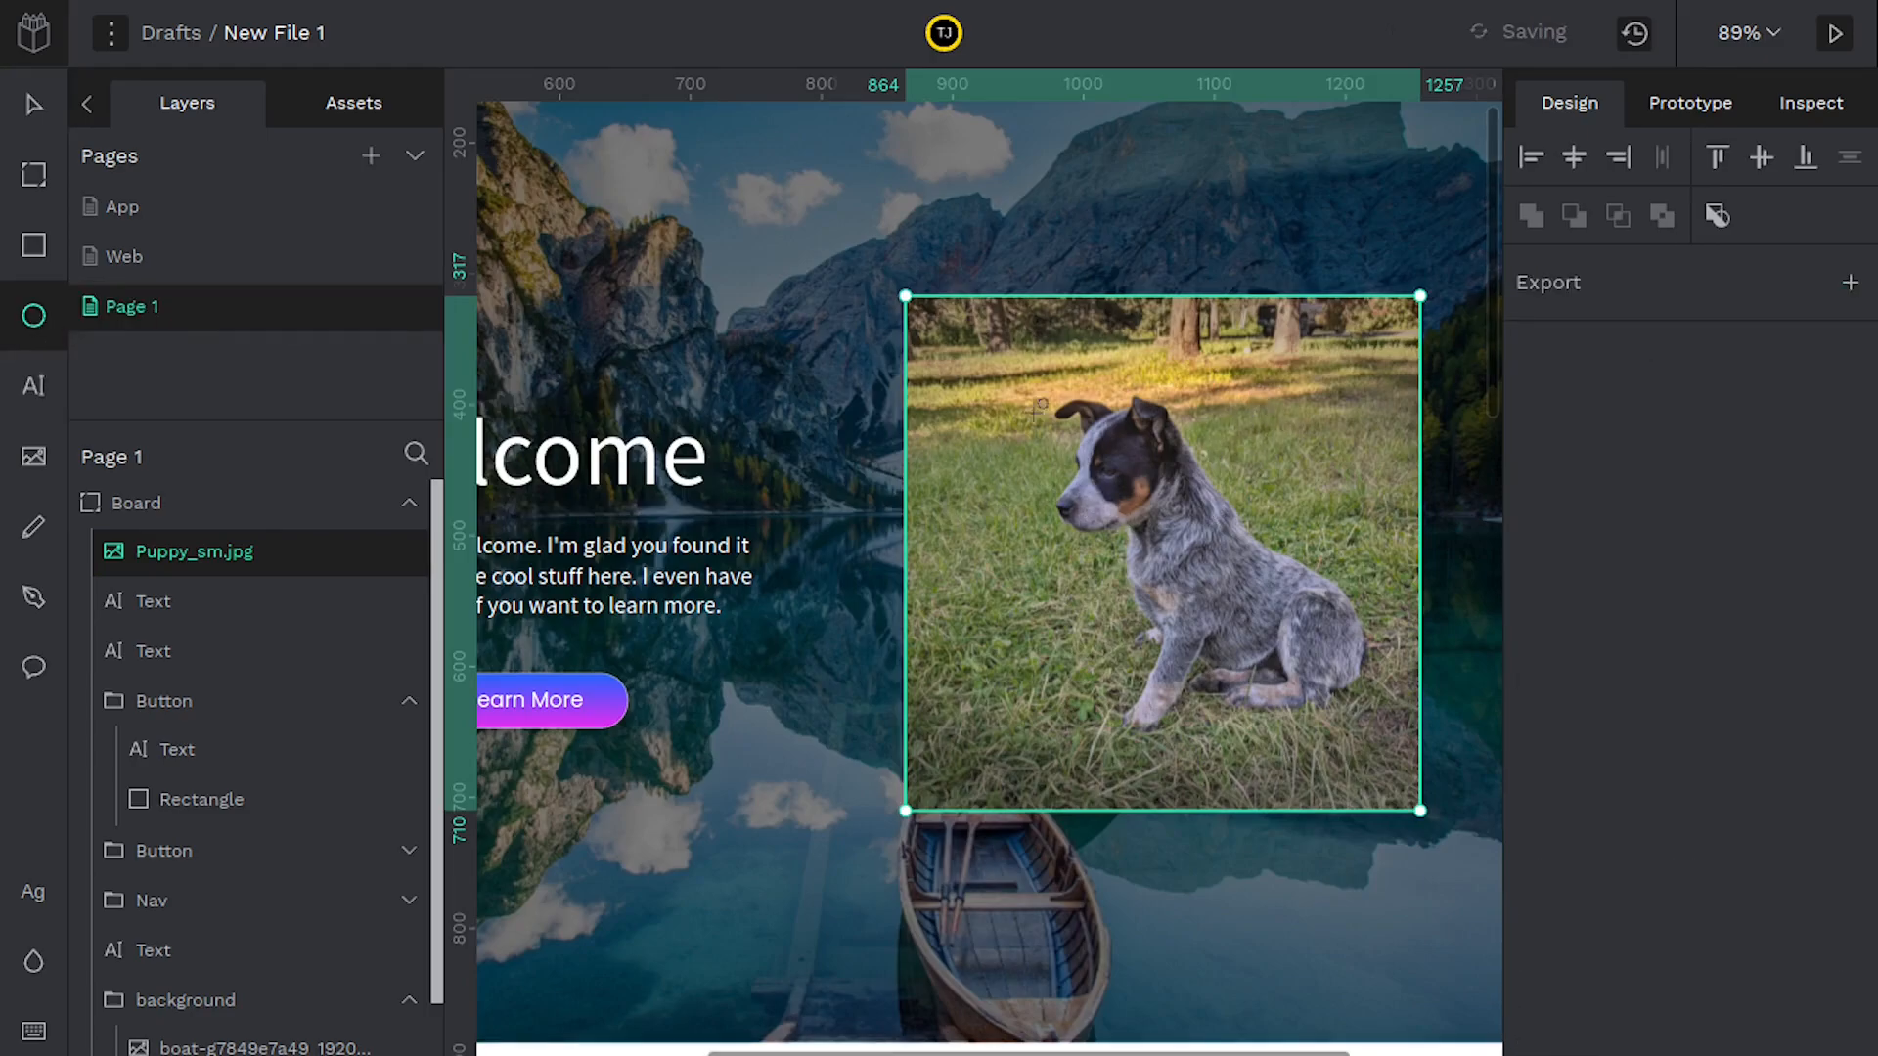
pyautogui.moveTo(942, 330); pyautogui.dragTo(1404, 794)
pyautogui.moveTo(1252, 586); pyautogui.dragTo(1225, 566)
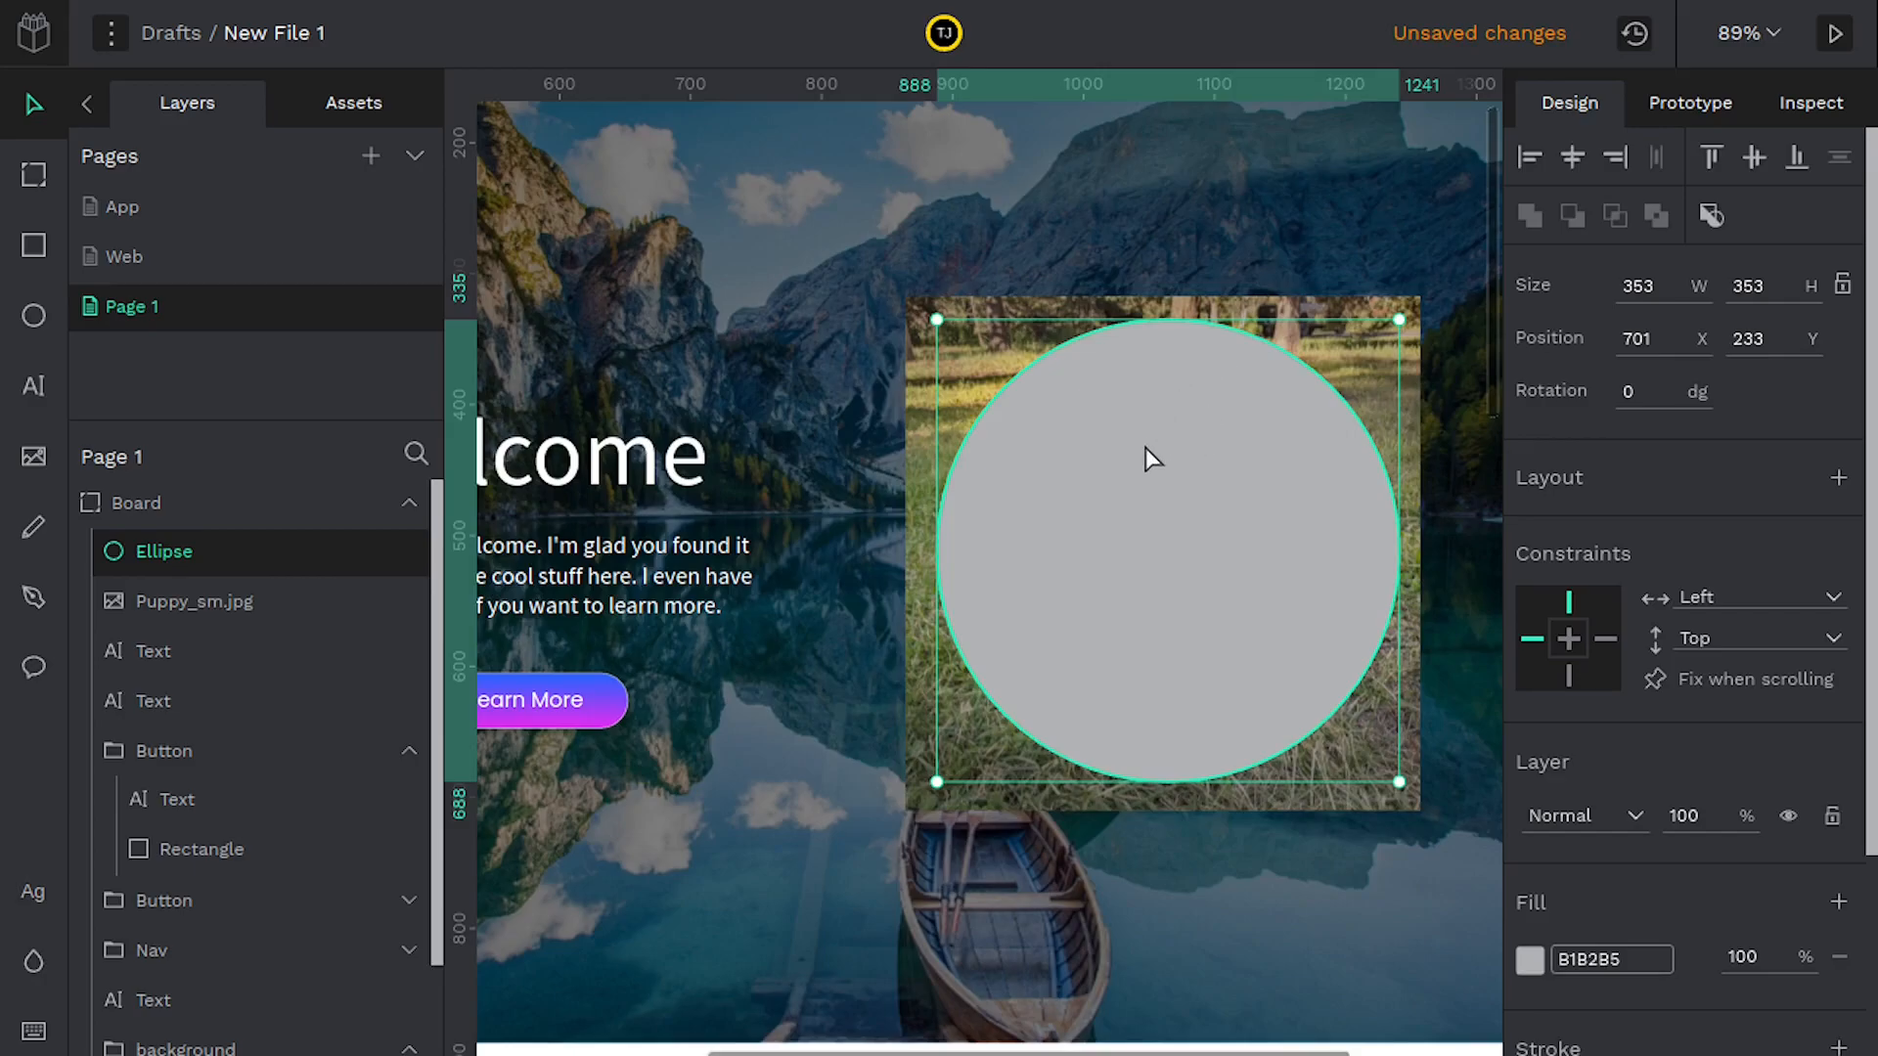
pyautogui.moveTo(936, 320); pyautogui.dragTo(931, 296)
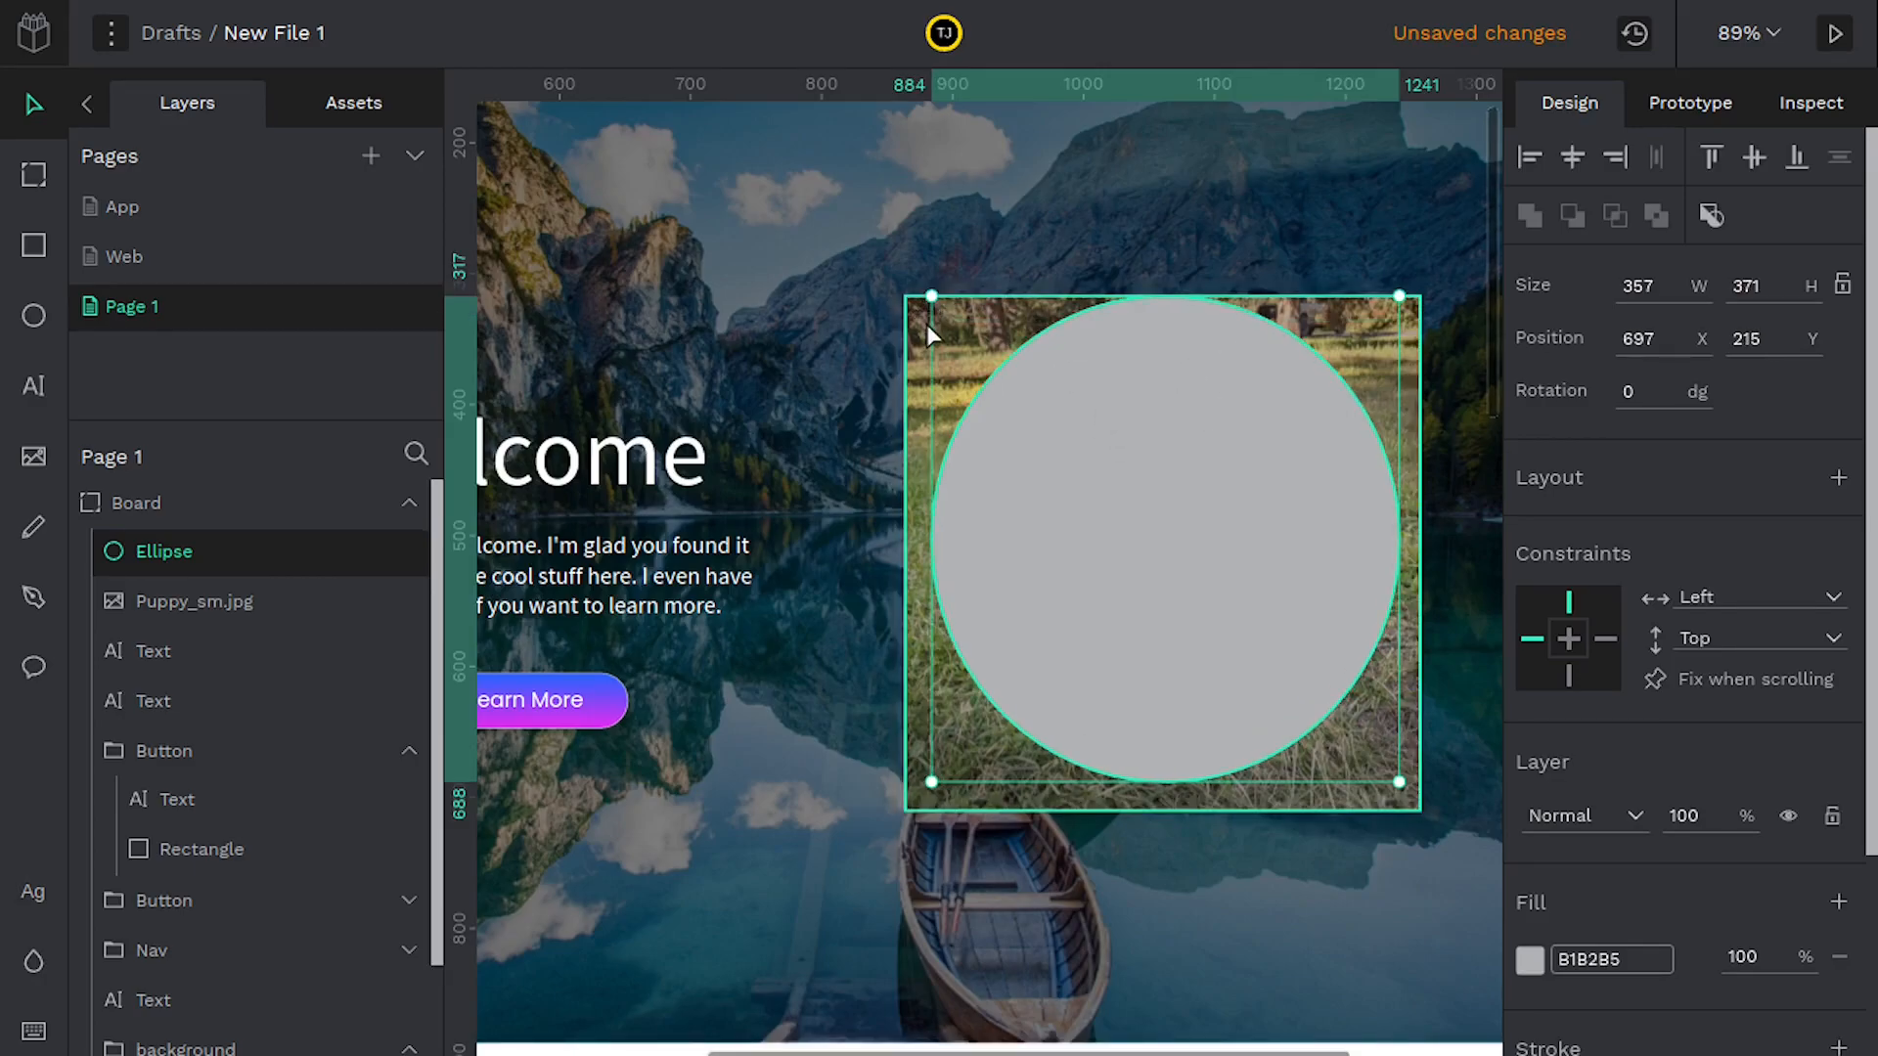
# Mask the ellipse and Puppy_sm.jpg together, and order the puppy image above the ellipse within the mask group
pyautogui.click(925, 324)
pyautogui.keyDown('shift'); pyautogui.click(1083, 418); pyautogui.keyUp('shift')
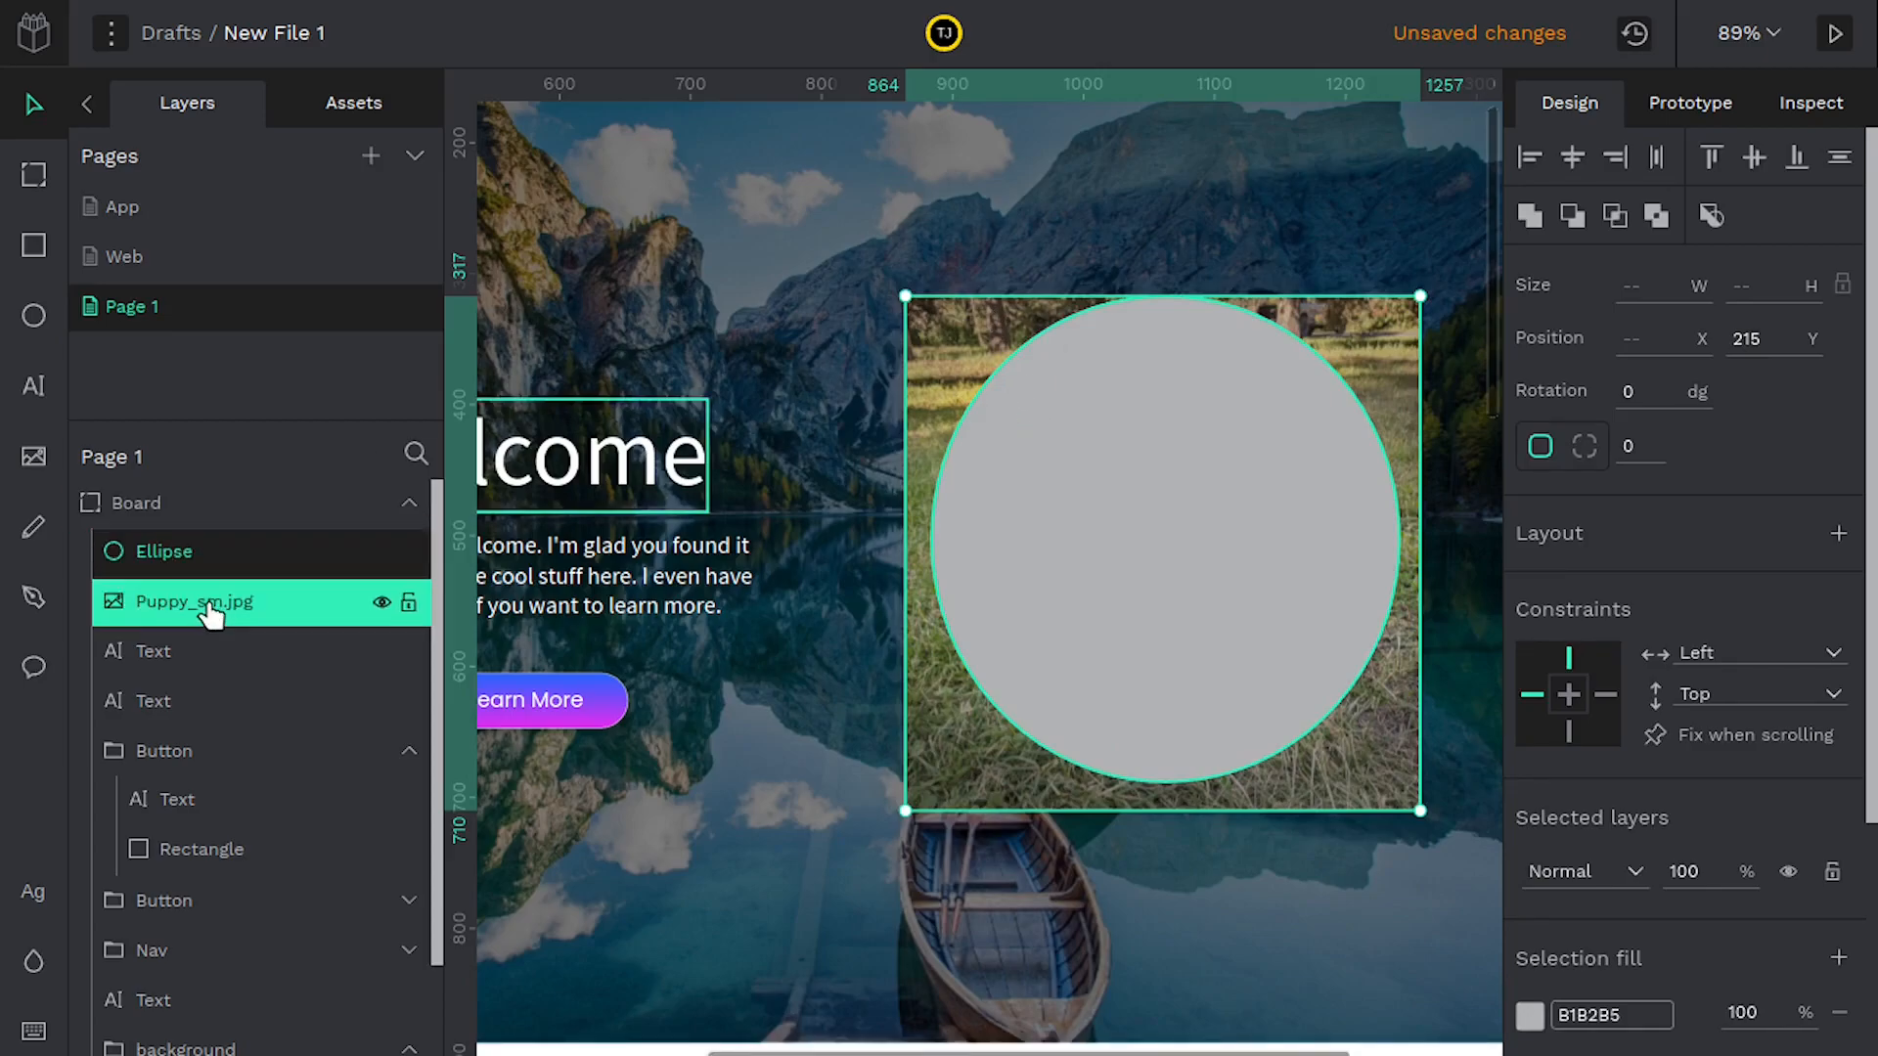
pyautogui.rightClick(1164, 468)
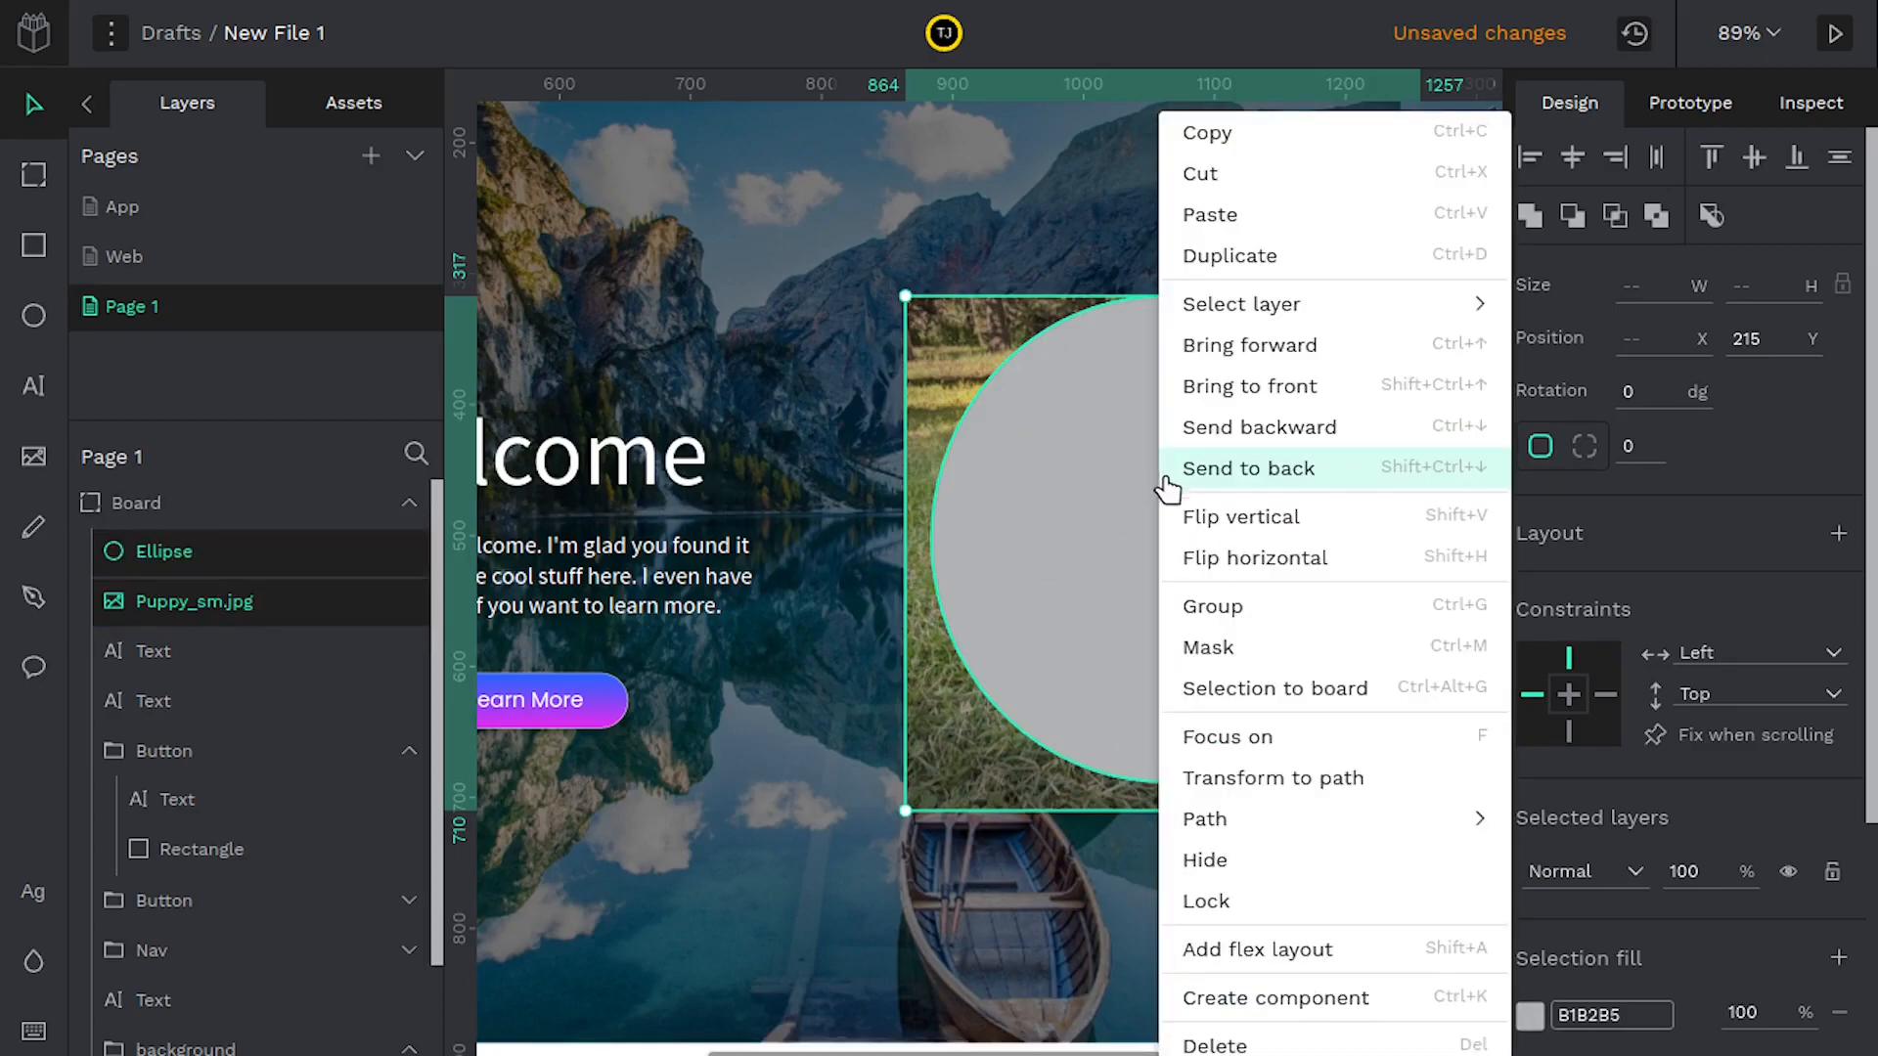
pyautogui.click(1223, 645)
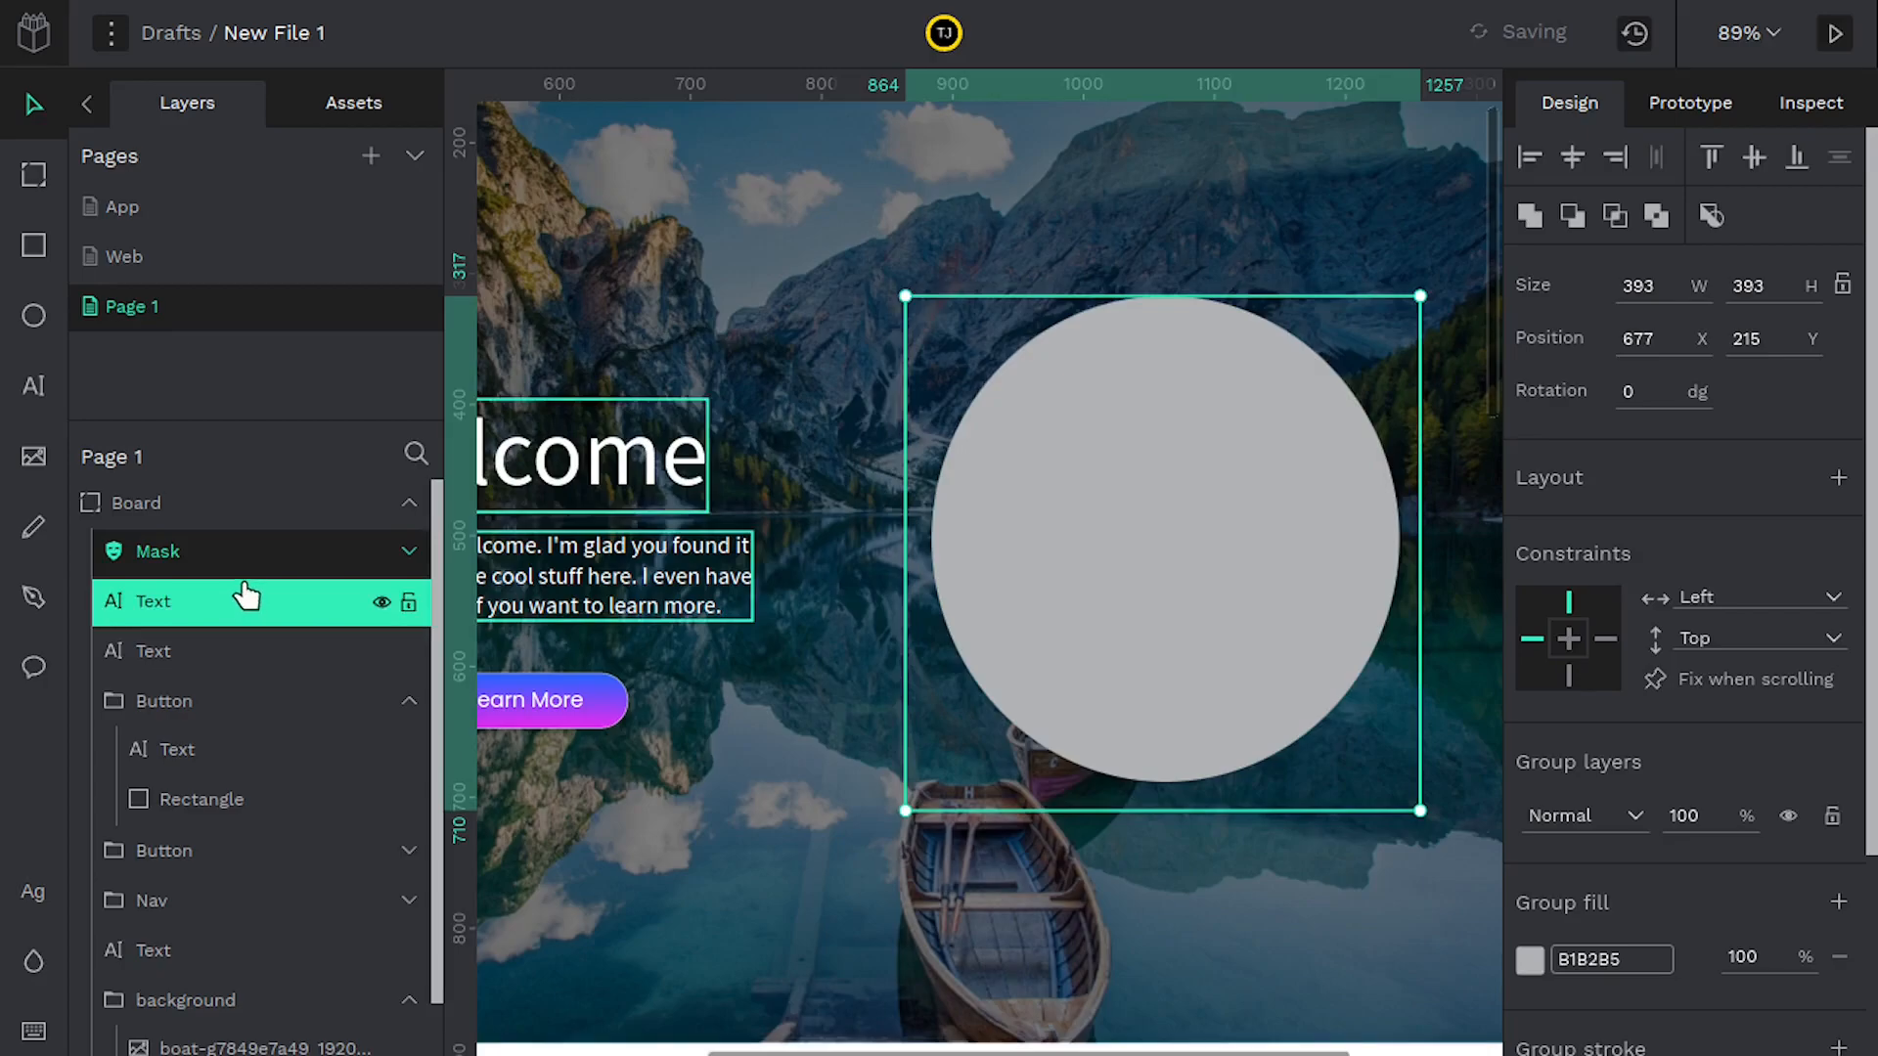
pyautogui.click(408, 553)
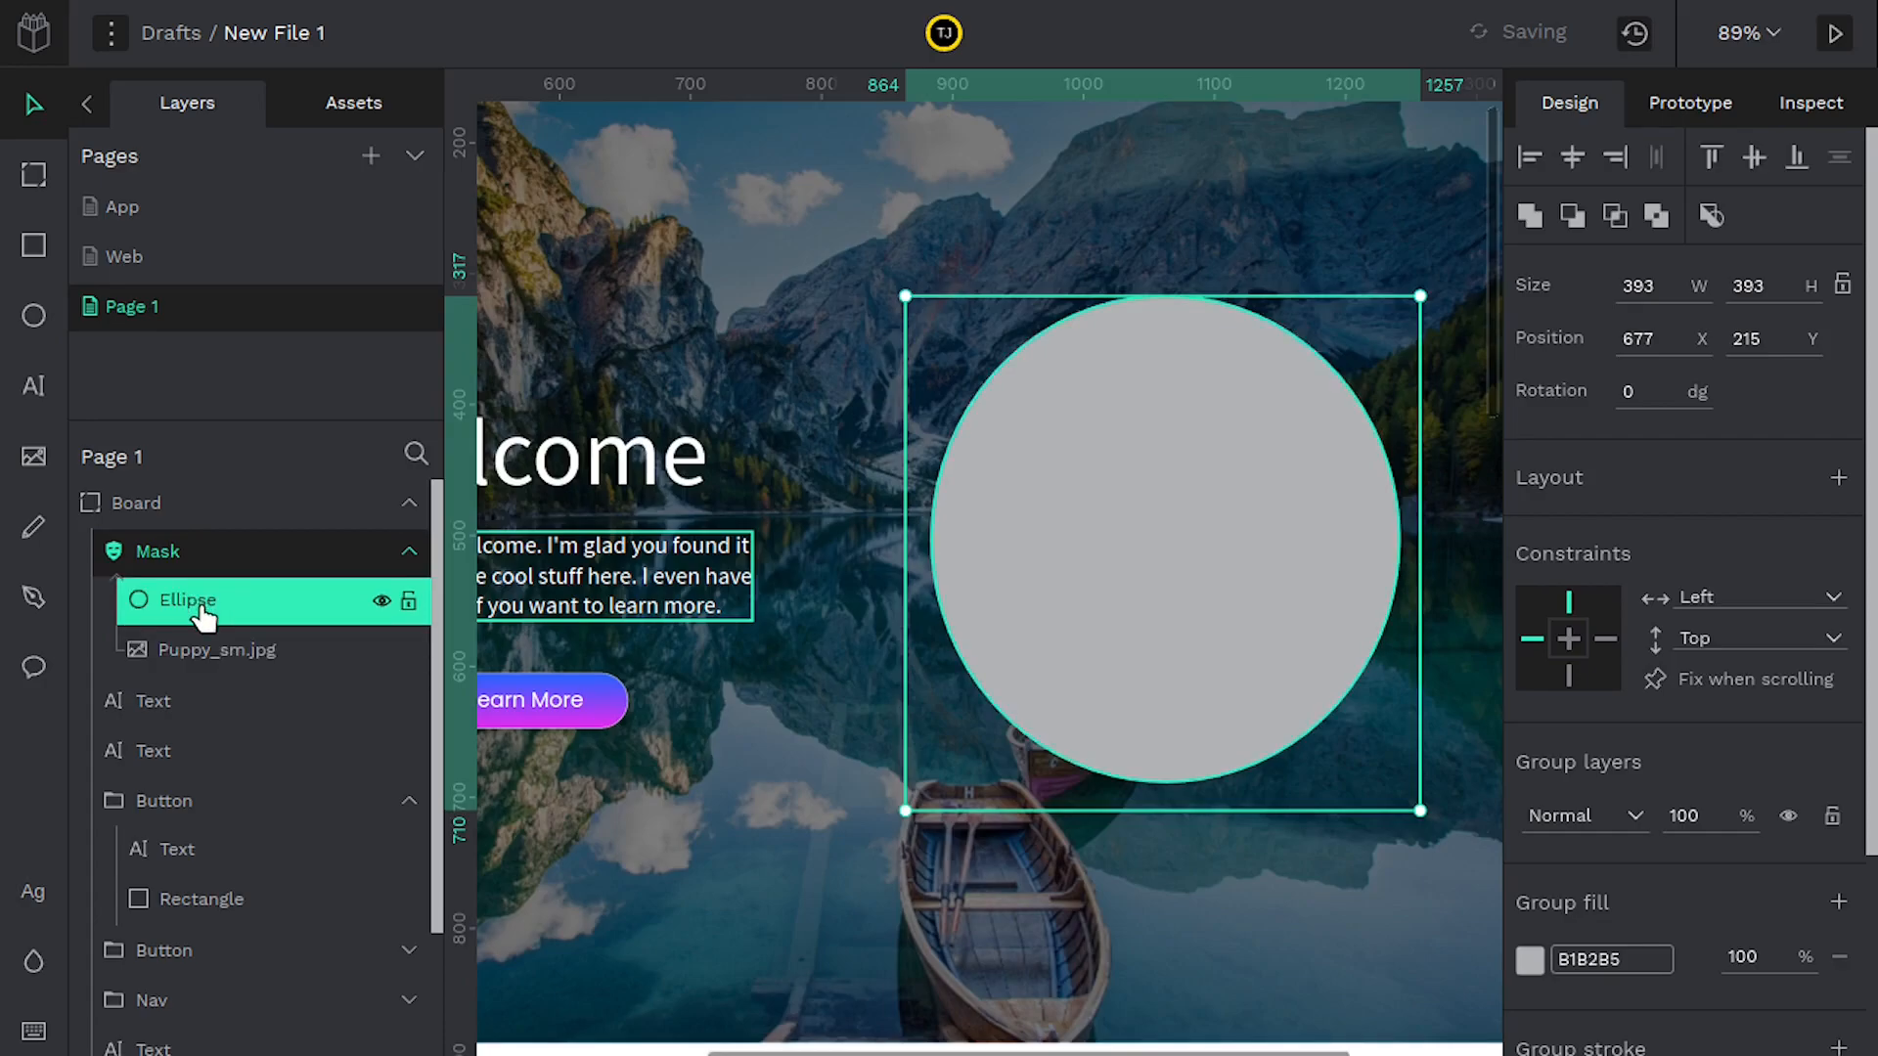
pyautogui.moveTo(196, 657); pyautogui.dragTo(198, 610)
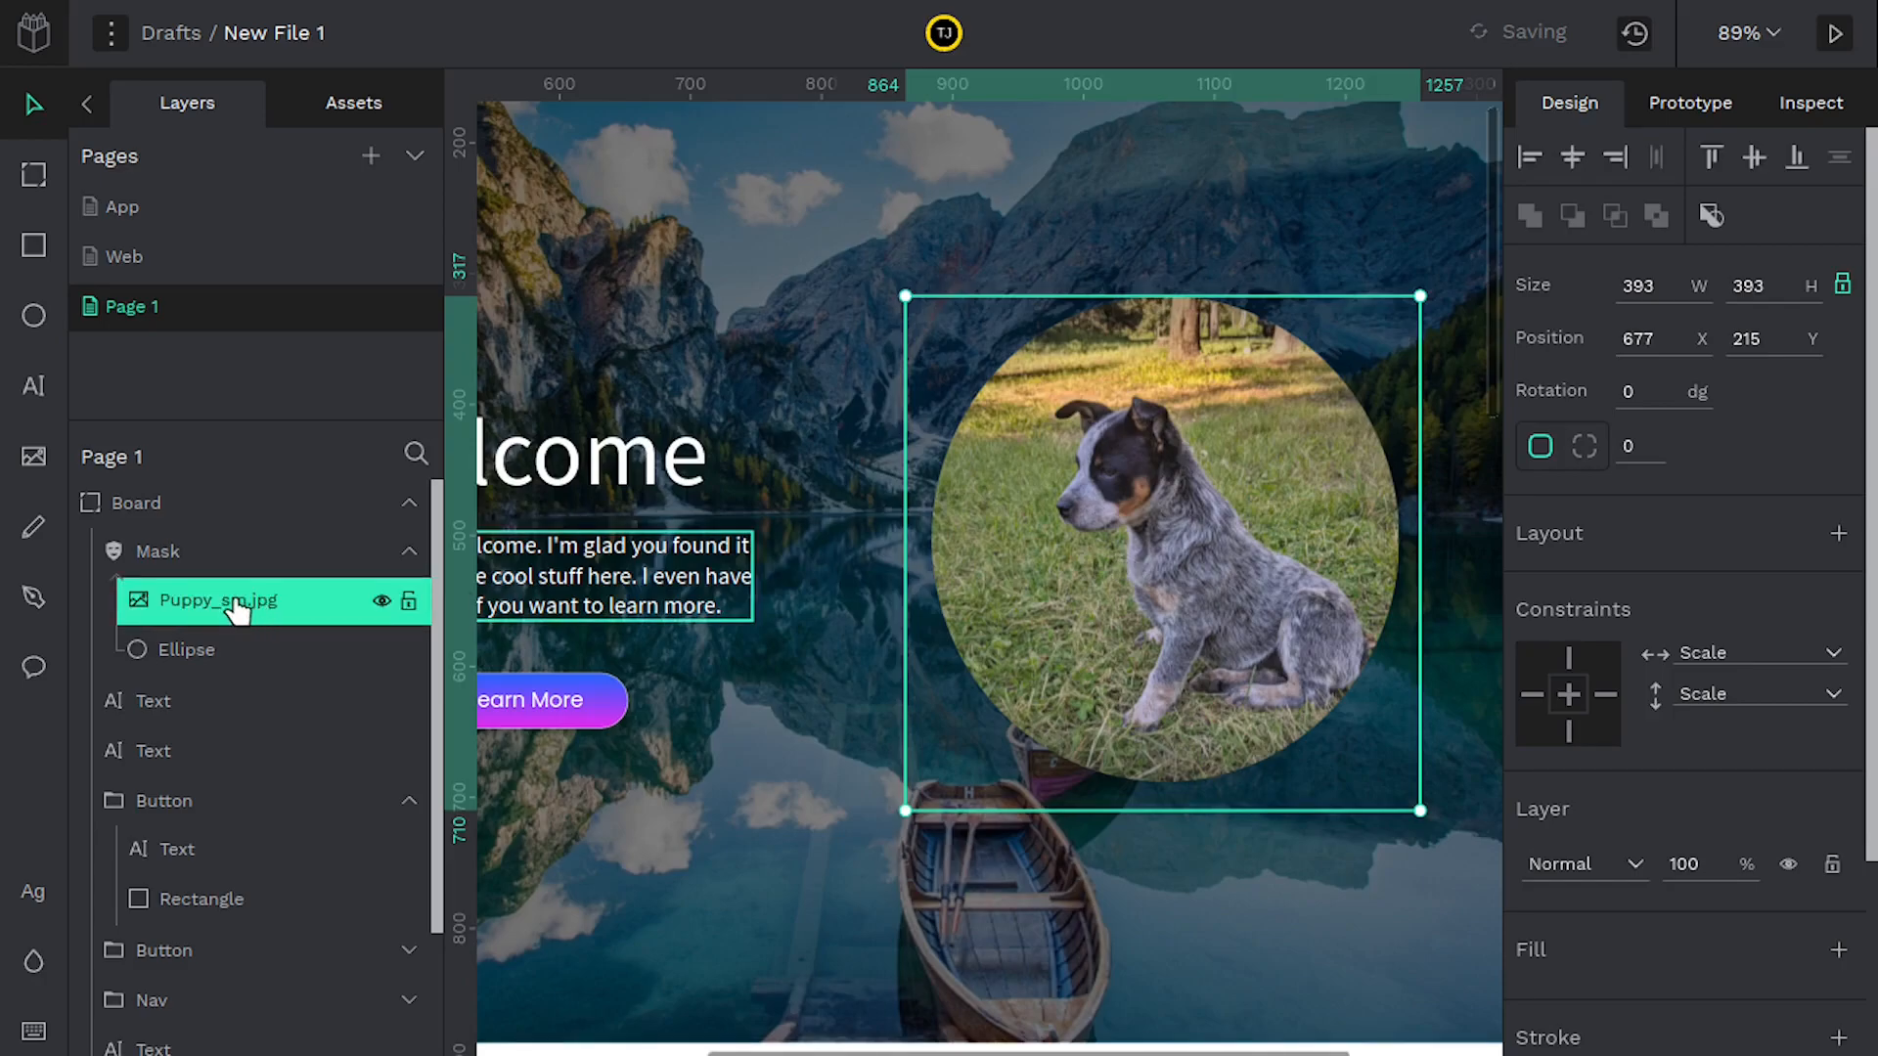
# Enlarge the puppy image to about 442 by 442 inside the mask and reposition it at X 612, Y 174
pyautogui.moveTo(1254, 599); pyautogui.dragTo(1201, 530)
pyautogui.moveTo(915, 309); pyautogui.dragTo(842, 245)
pyautogui.moveTo(1248, 562); pyautogui.dragTo(1222, 554)
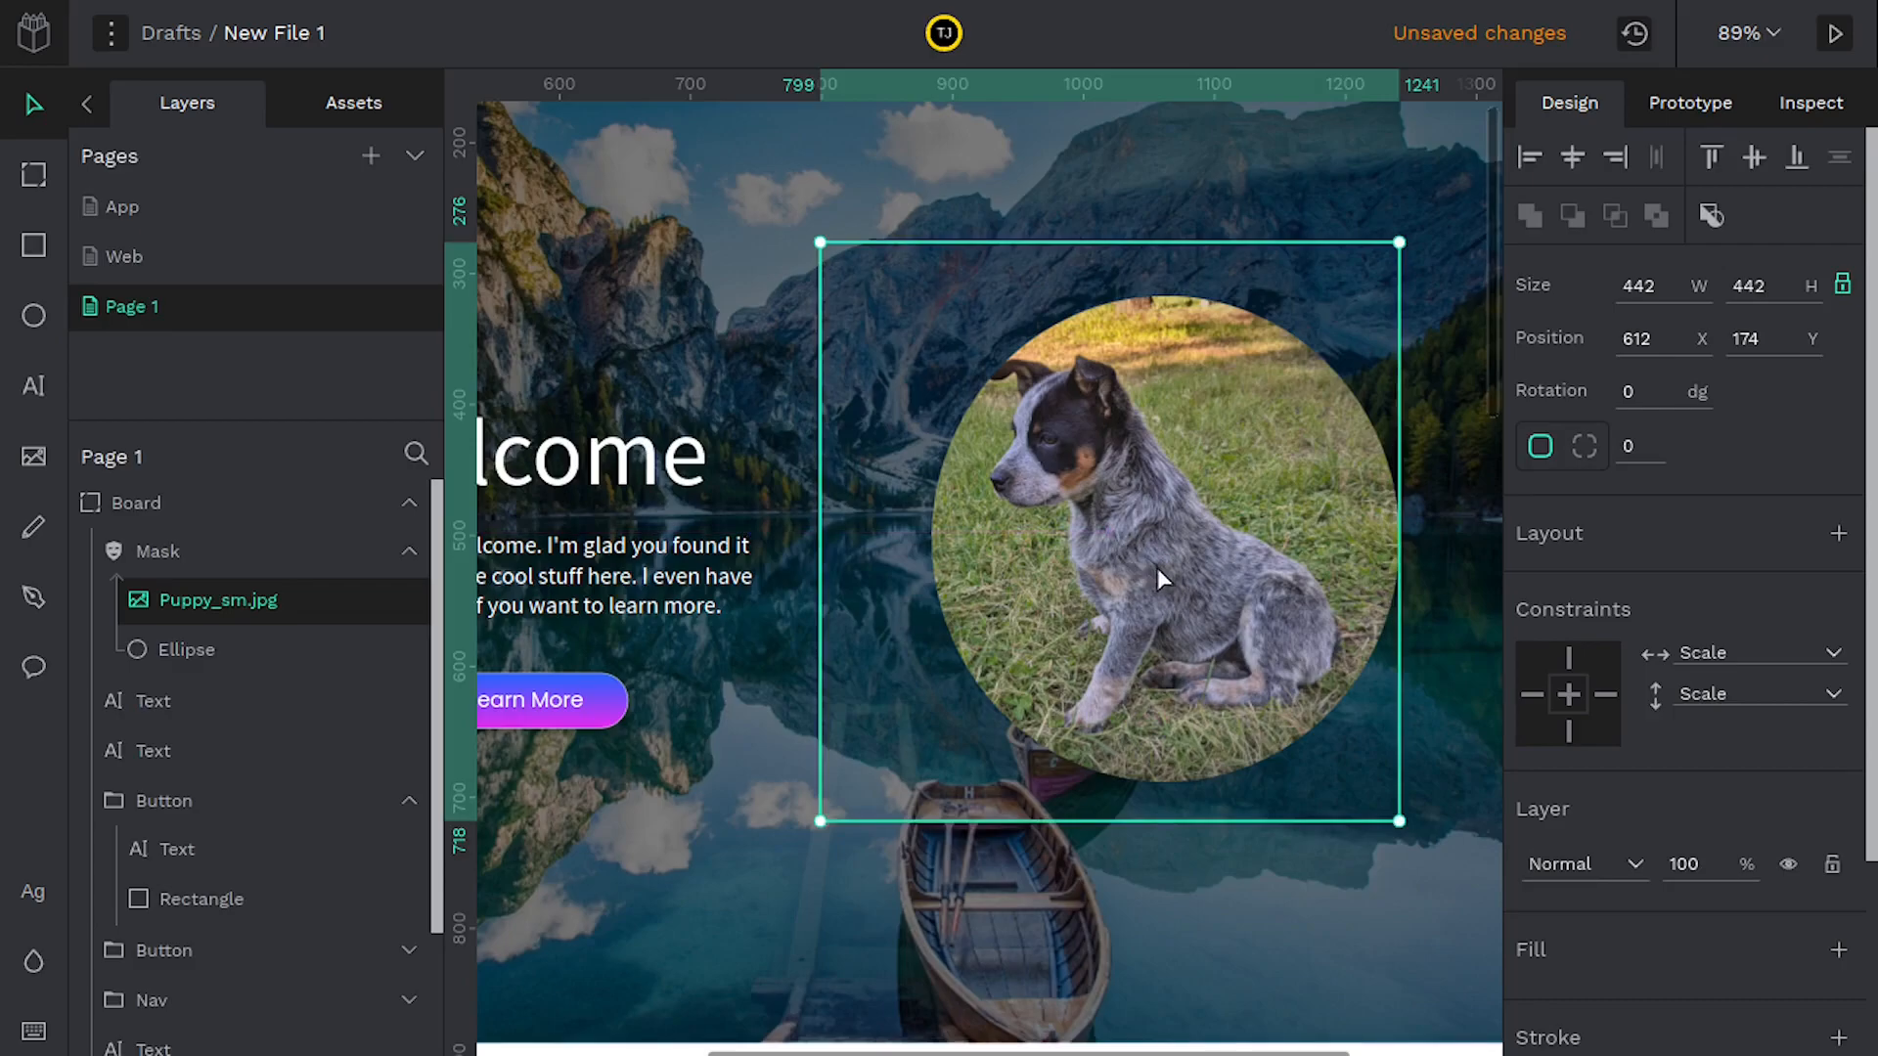
# Unmask the puppy group and move the puppy image and the ellipse apart
pyautogui.click(1154, 567)
pyautogui.scroll(2, 251, 909)
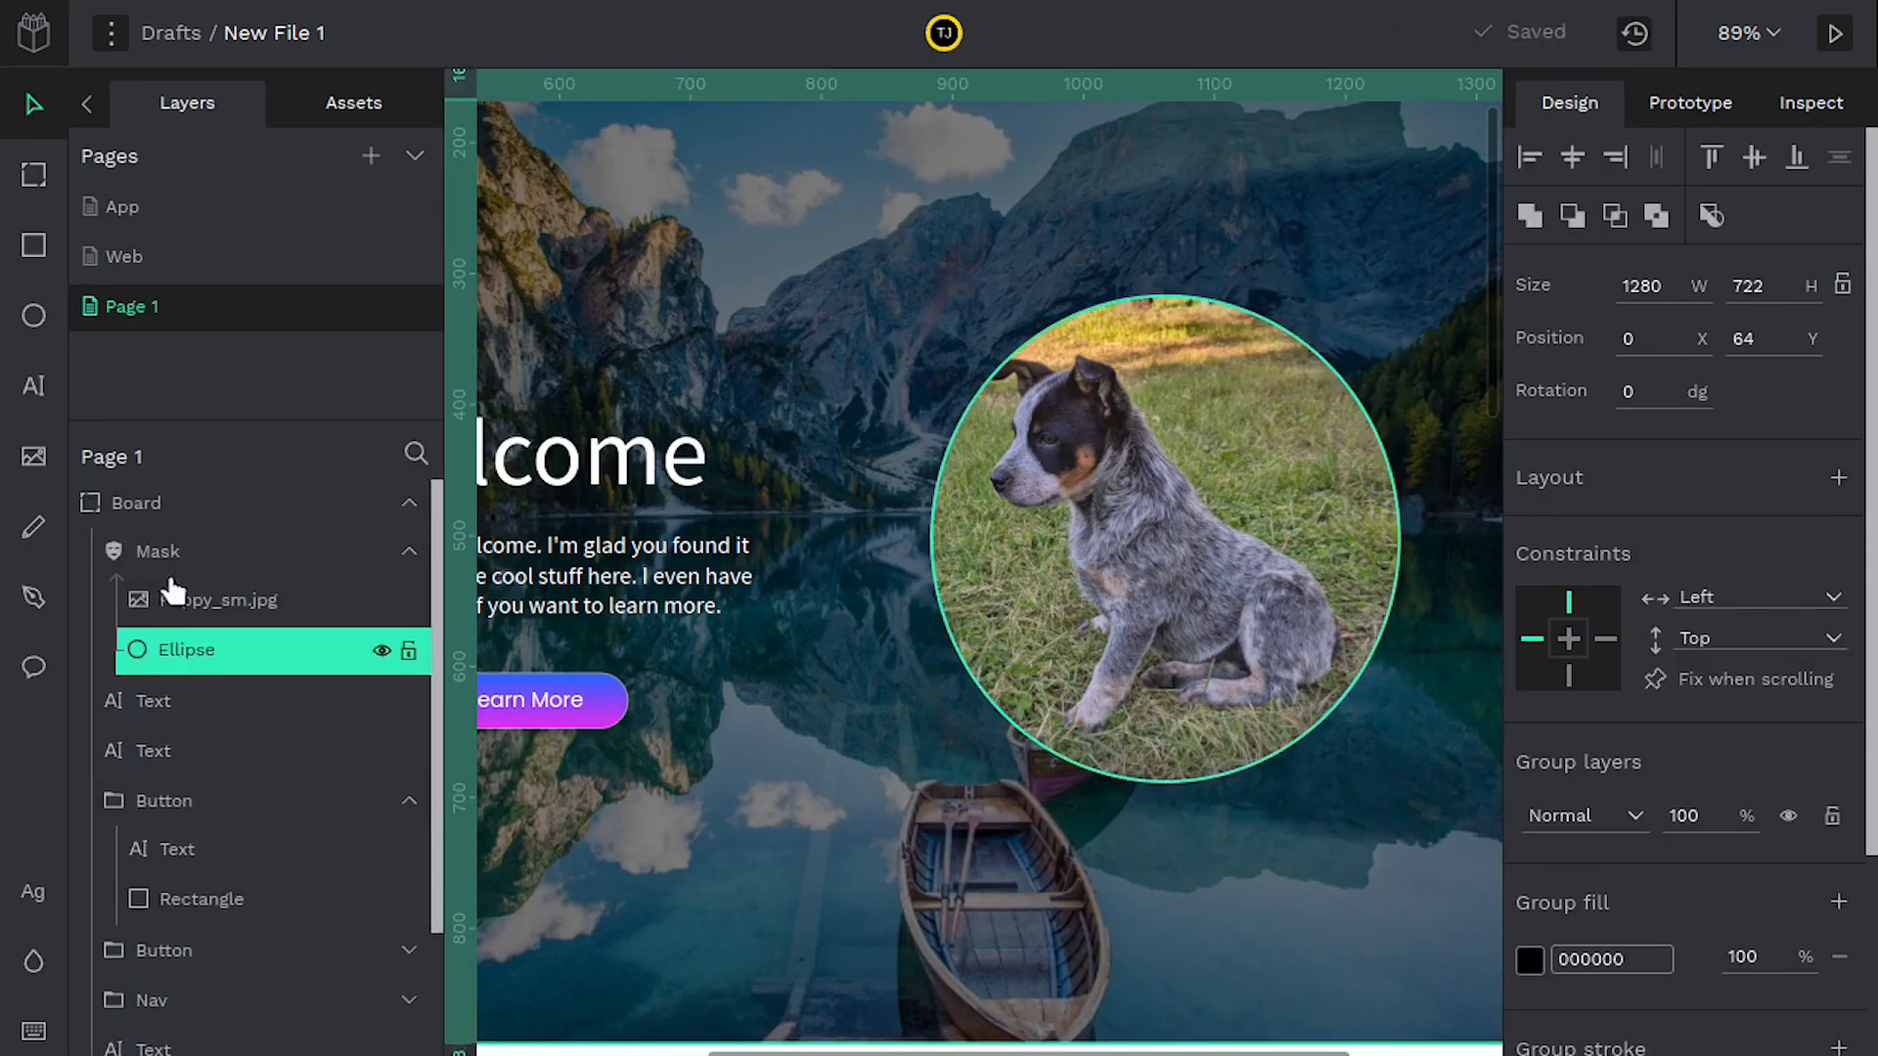
pyautogui.click(166, 556)
pyautogui.rightClick(1130, 536)
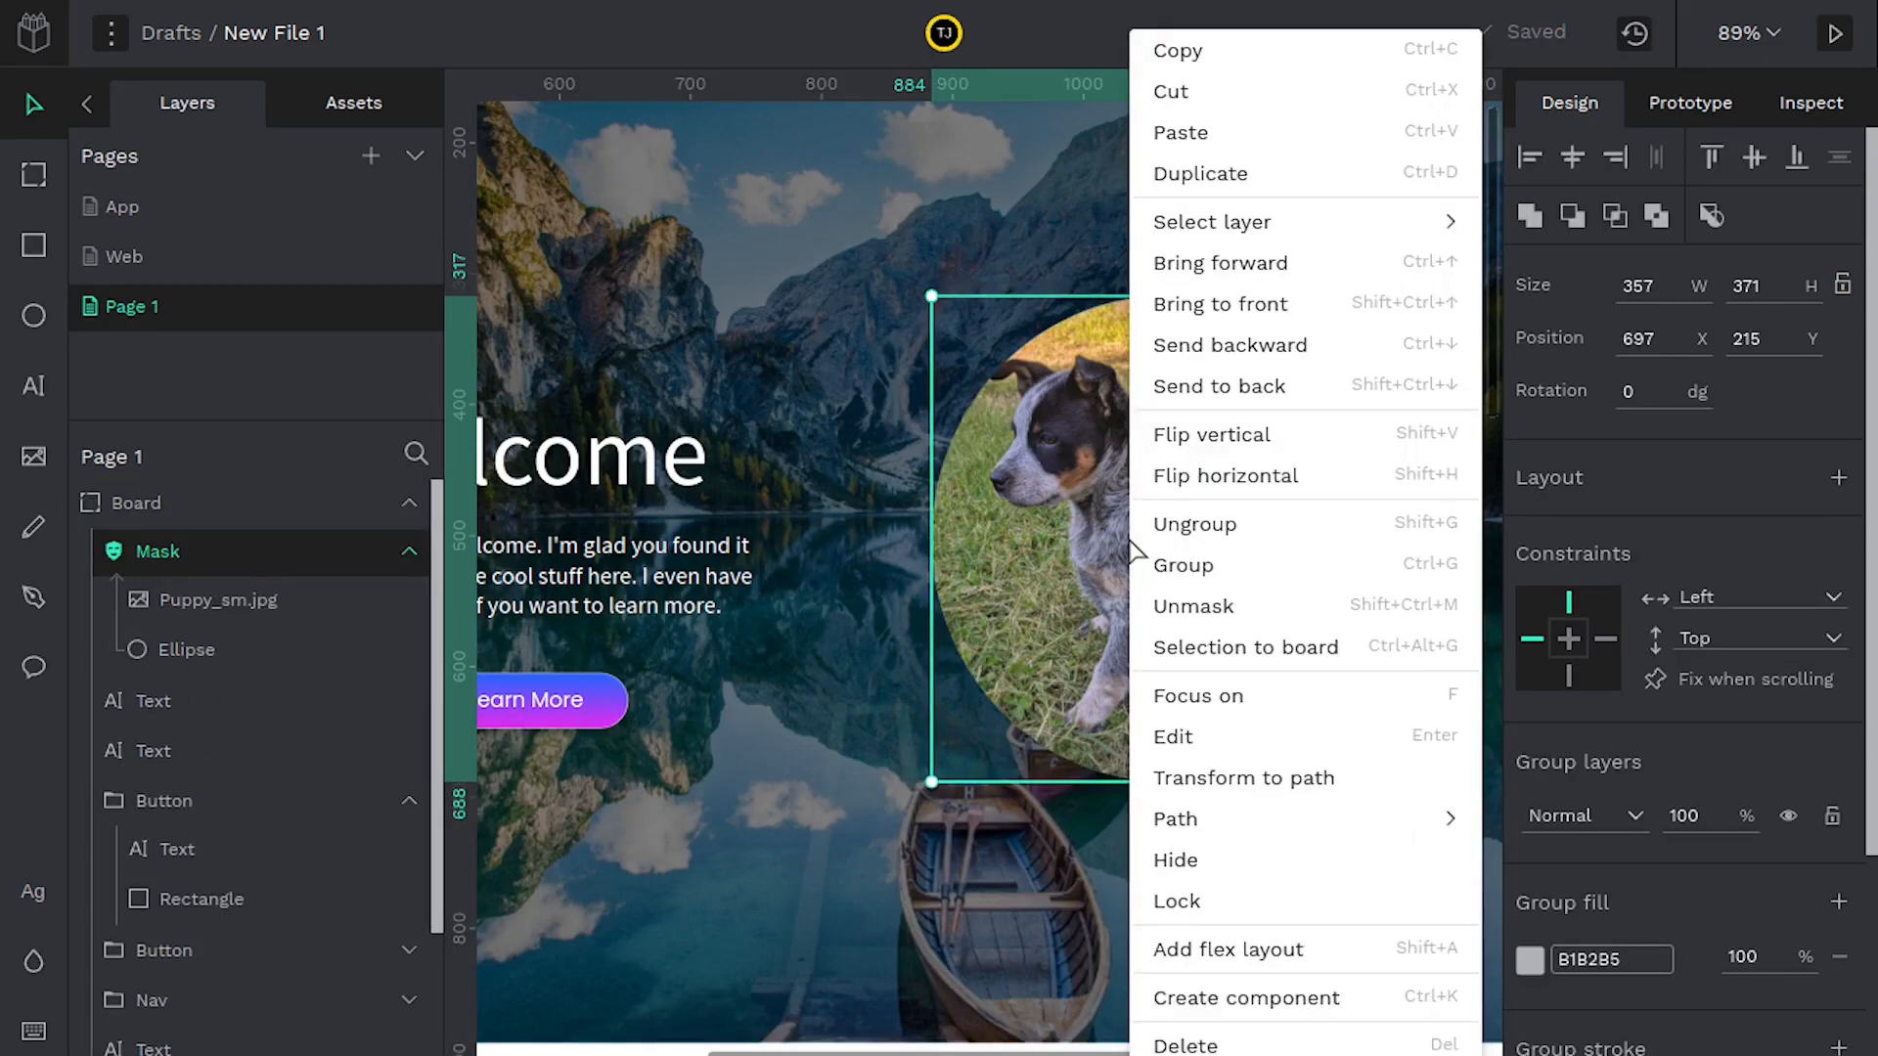
pyautogui.click(1216, 612)
pyautogui.moveTo(1107, 536); pyautogui.dragTo(1359, 538)
pyautogui.click(188, 651)
# Delete the puppy image and the ellipse group, and undo both deletions
pyautogui.click(954, 558)
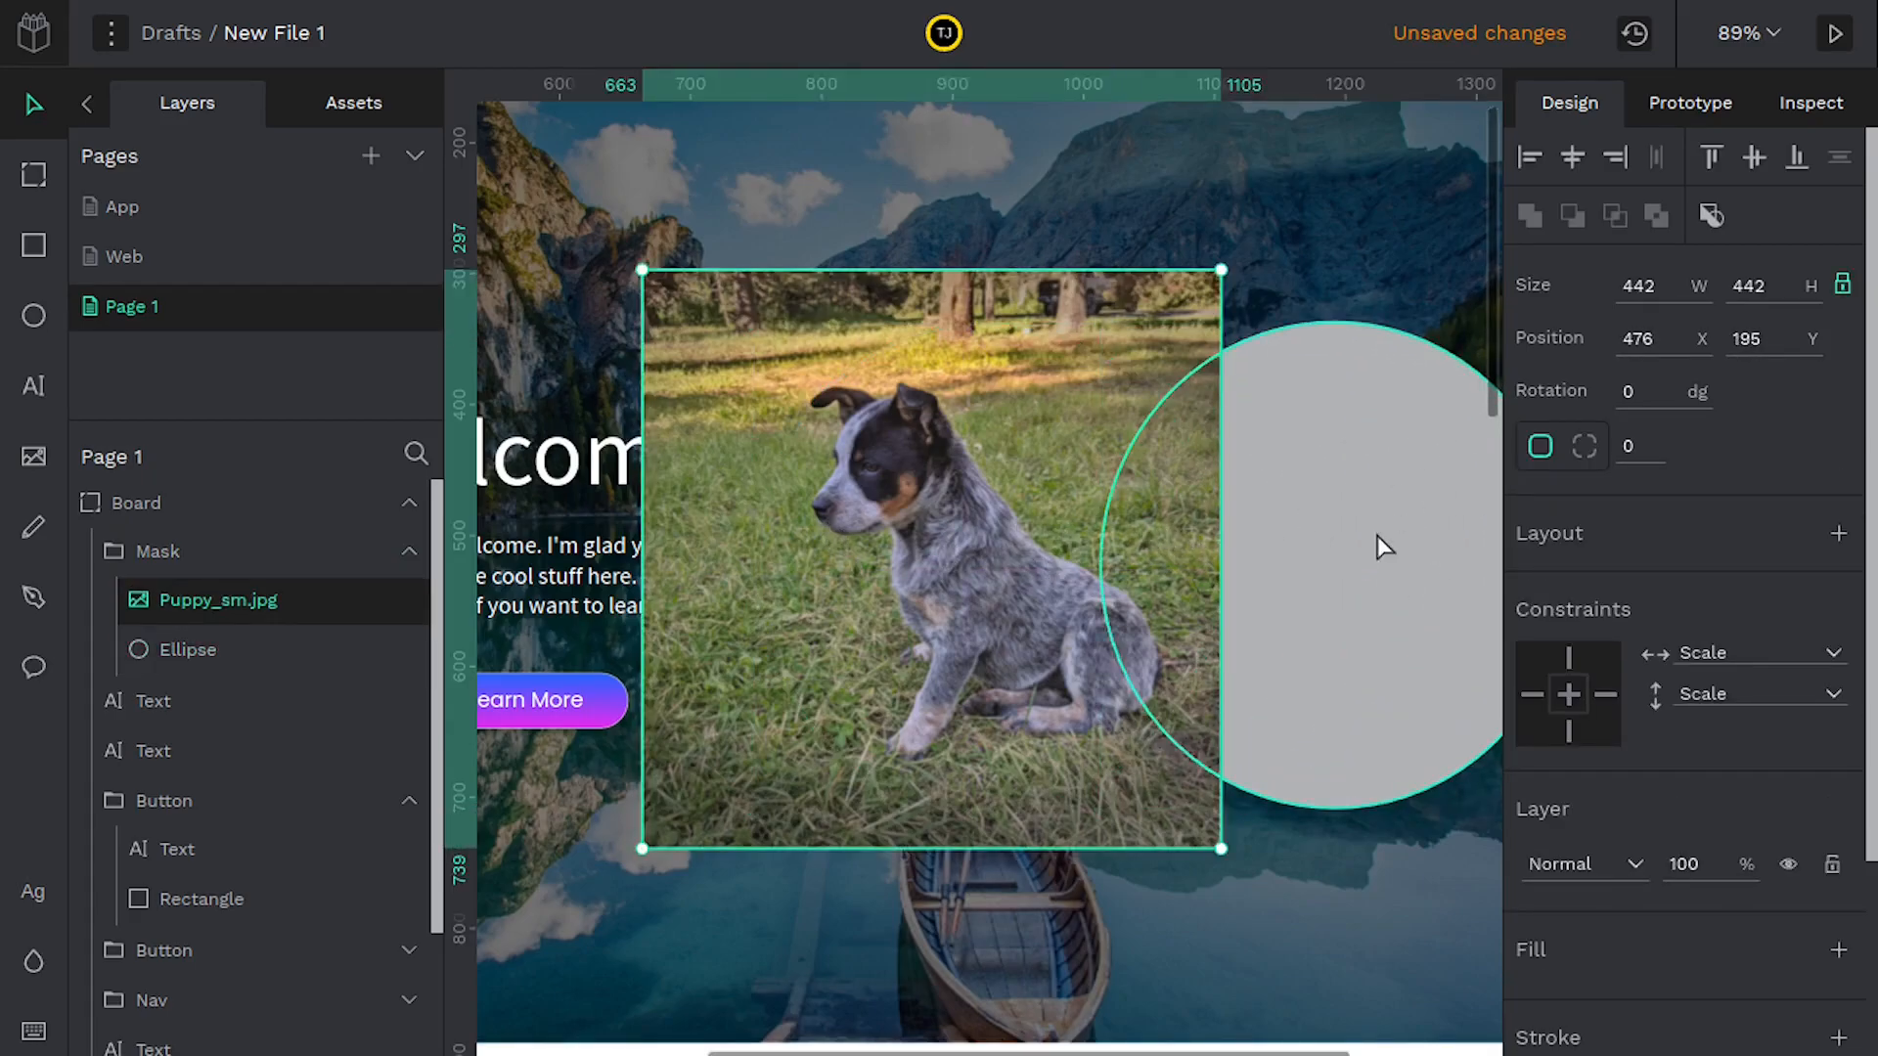
pyautogui.press('Delete')
pyautogui.click(1282, 543)
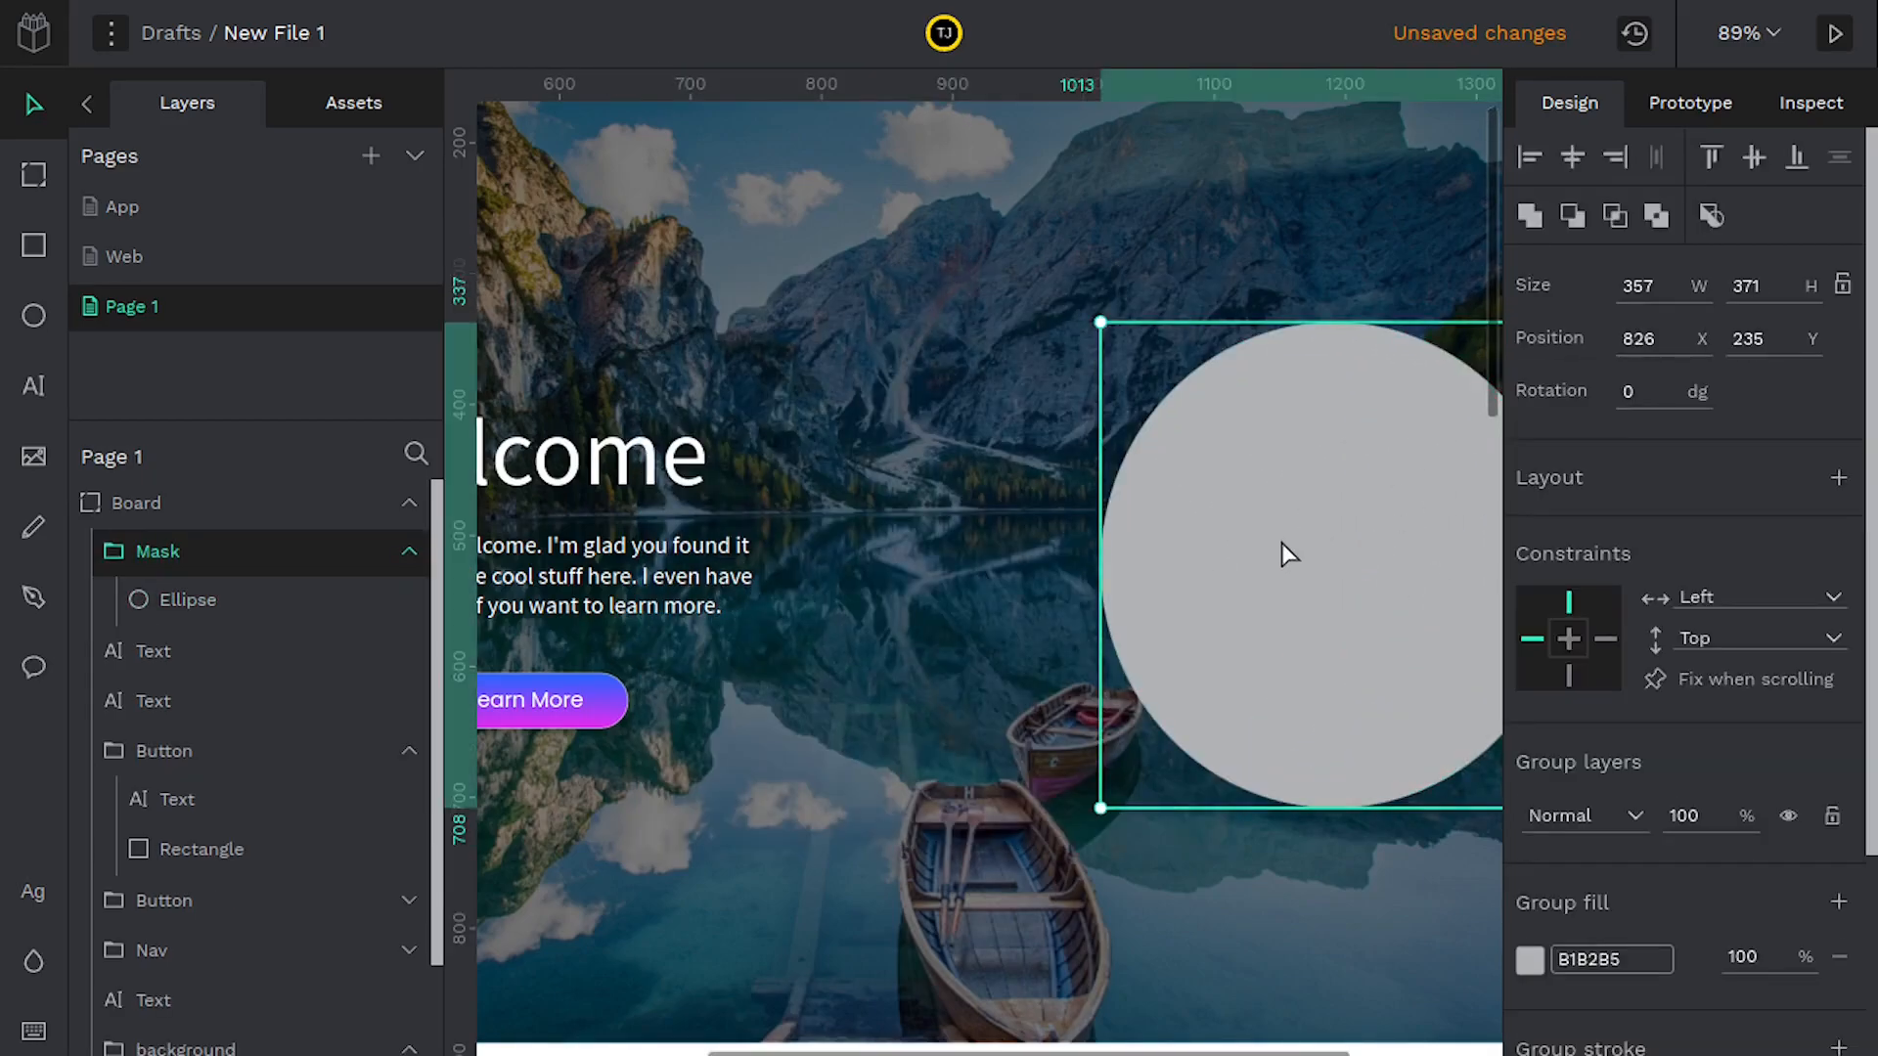
pyautogui.press('Delete')
pyautogui.hotkey('ctrl', 'z')
pyautogui.hotkey('ctrl', 'z')
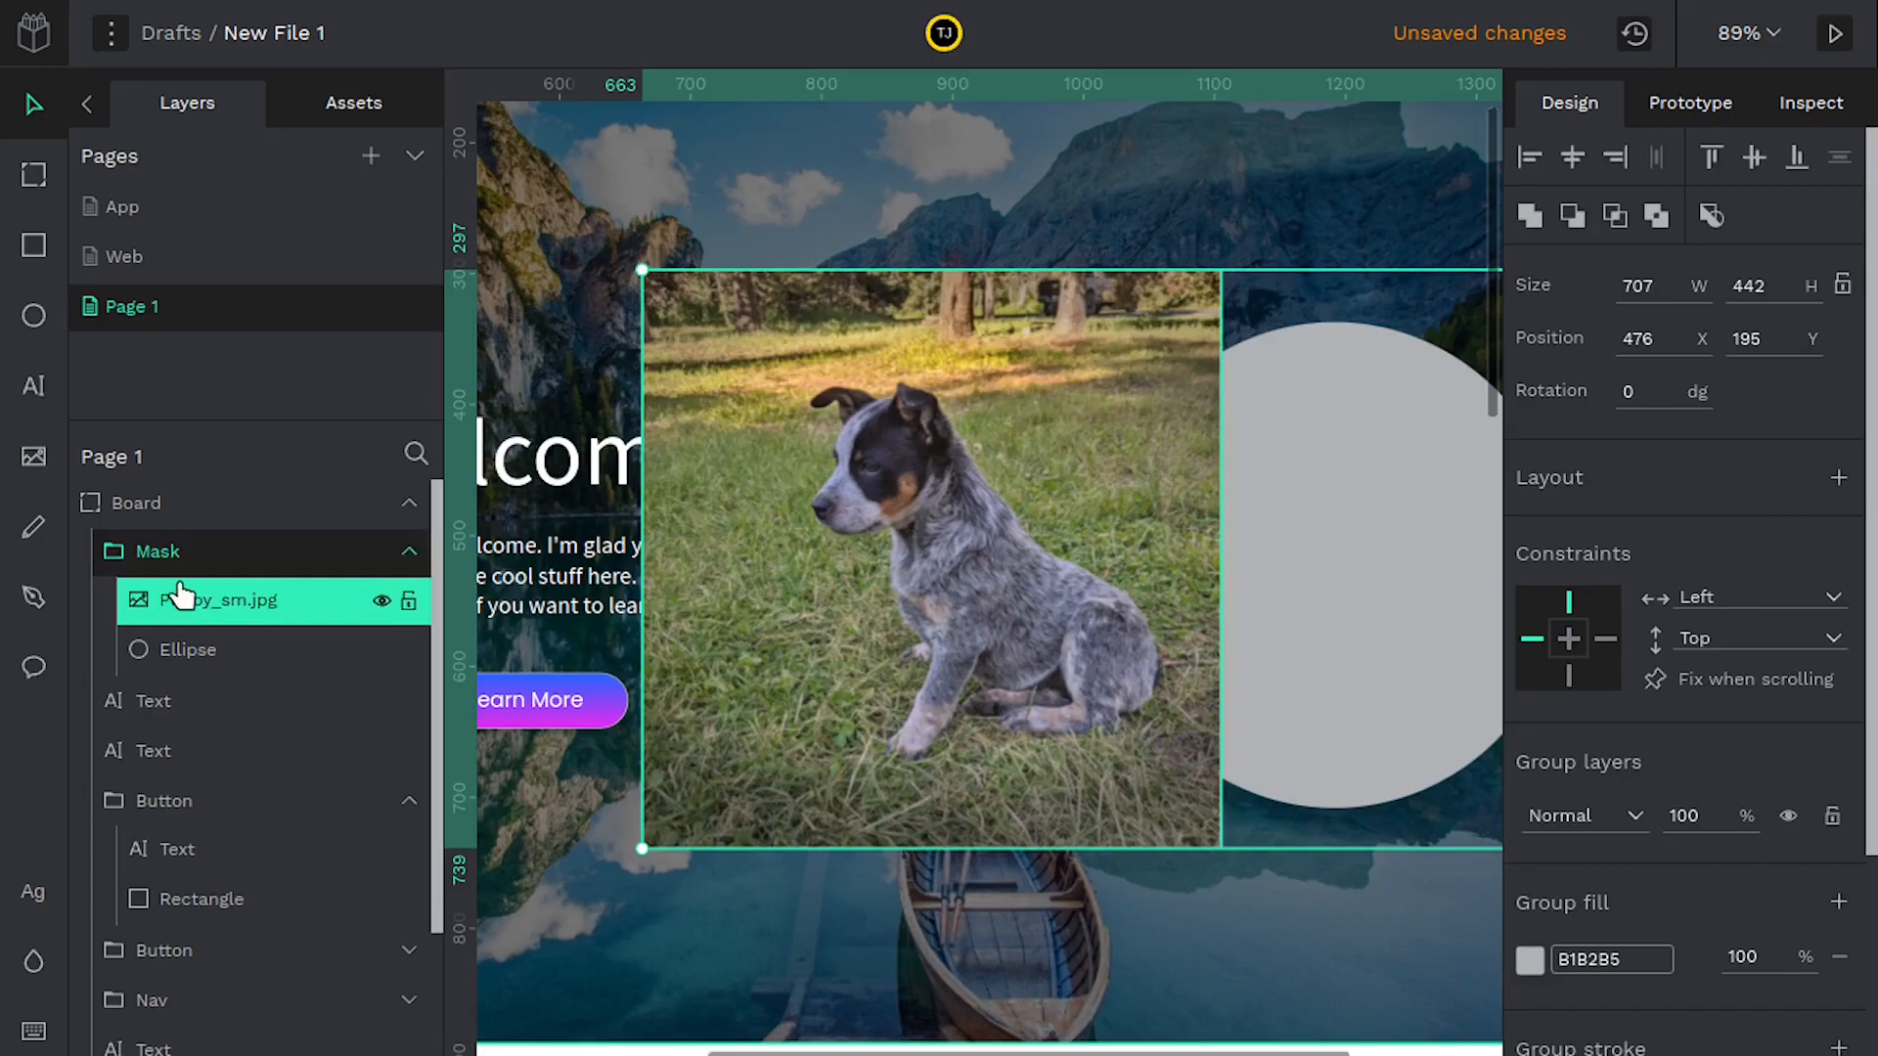
# Move Puppy_sm.jpg out of the Mask group and delete the group containing the ellipse
pyautogui.moveTo(188, 601); pyautogui.dragTo(143, 541)
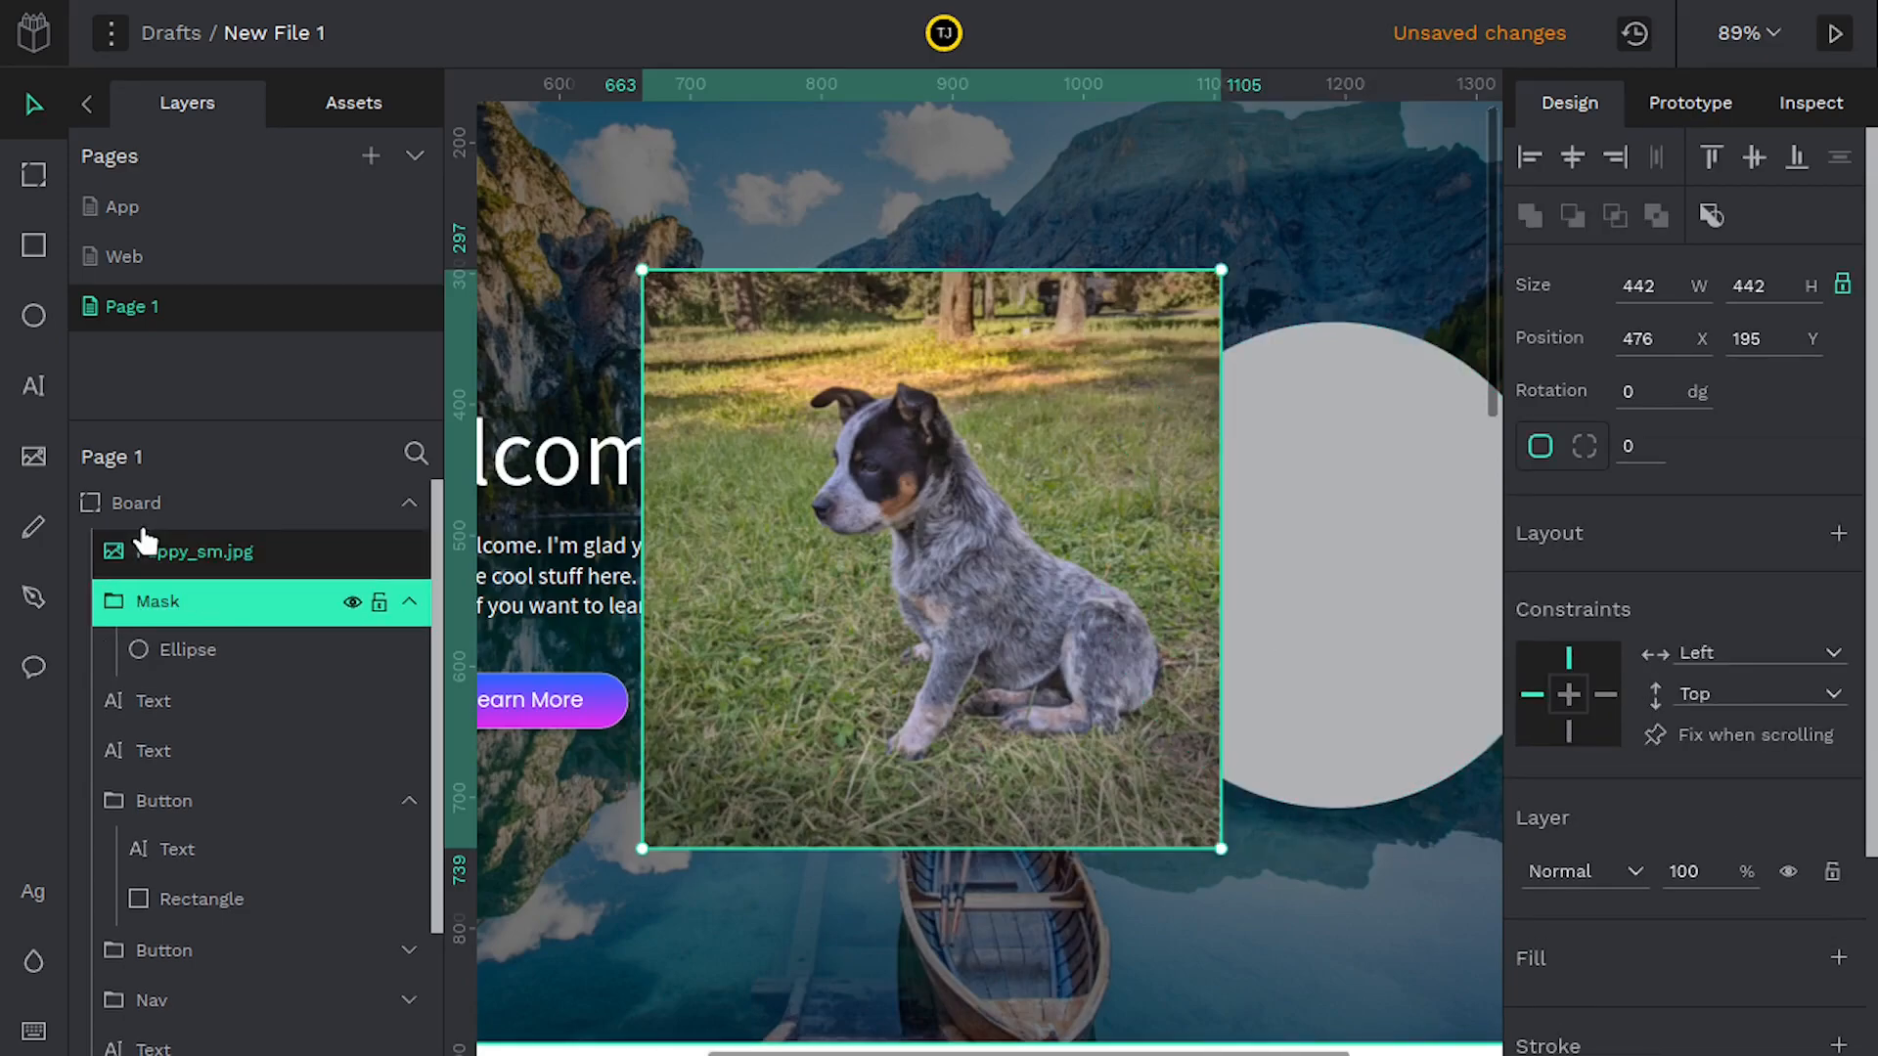
pyautogui.rightClick(164, 604)
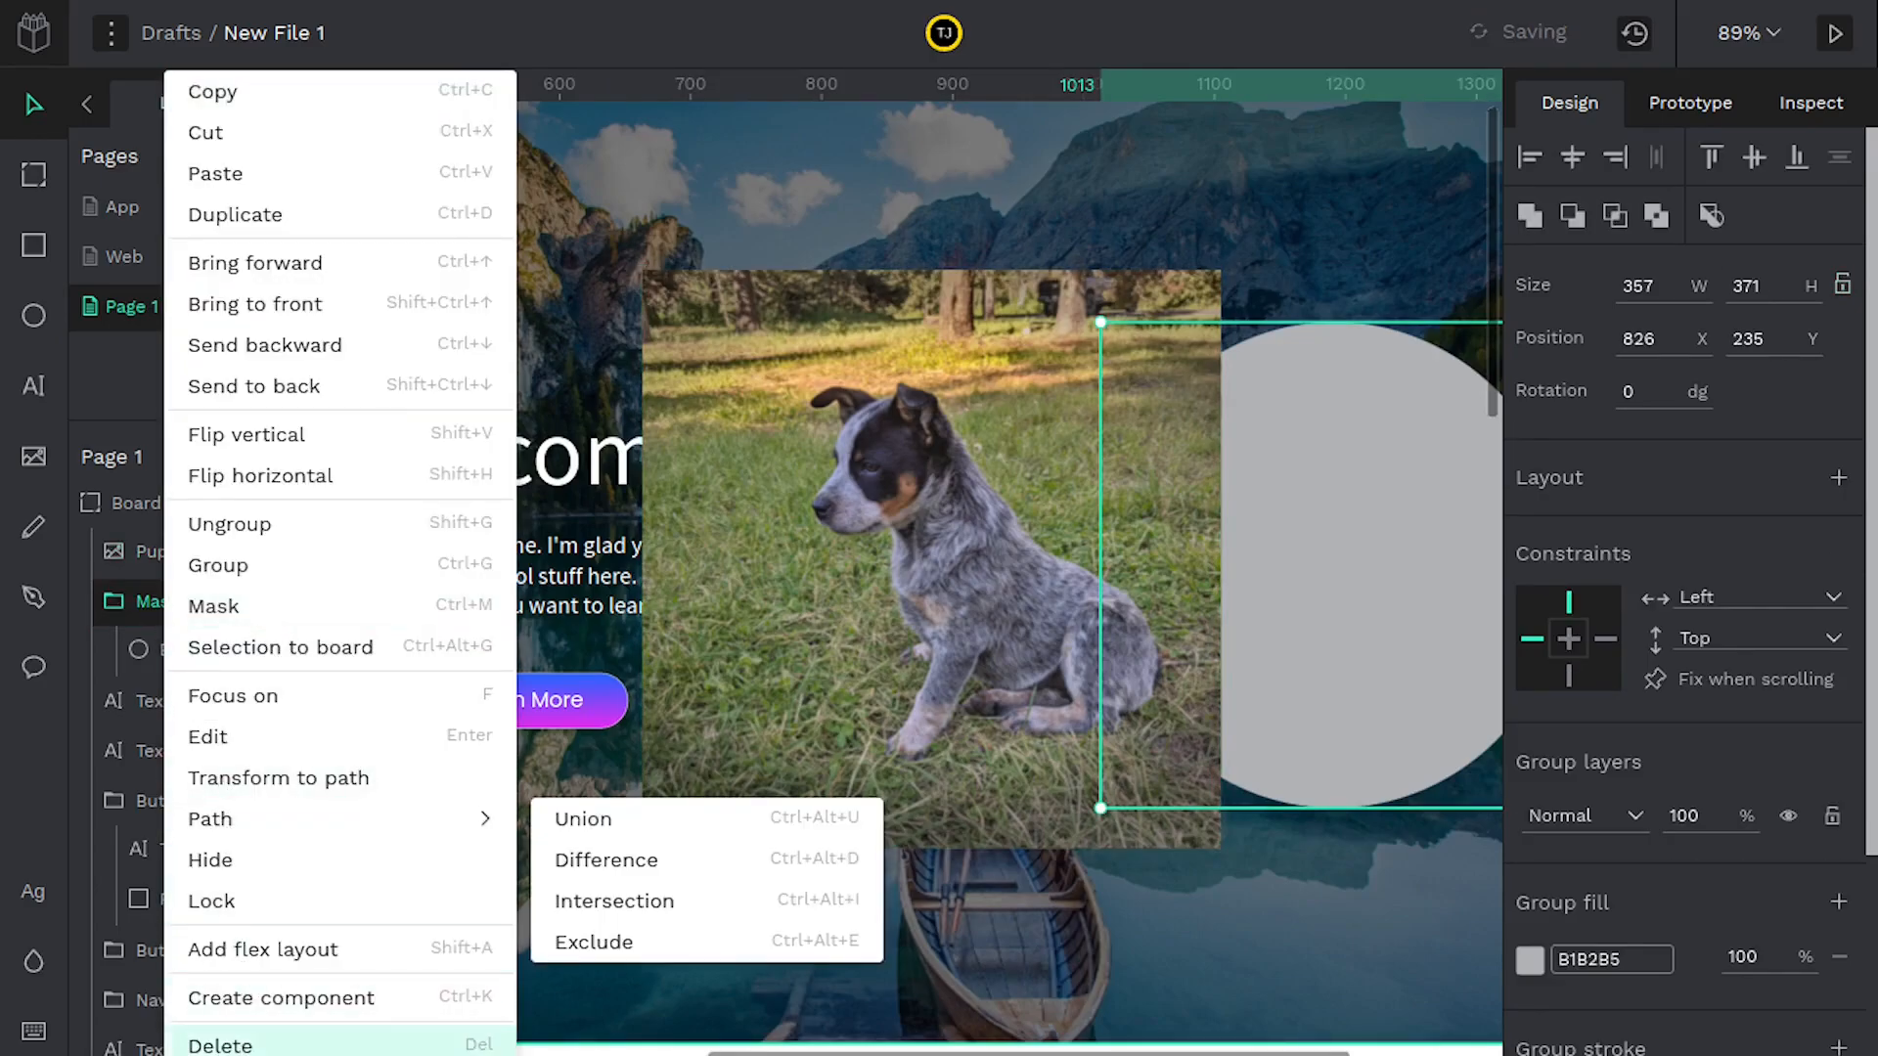
pyautogui.click(220, 1045)
# Reposition the puppy image at X 581, Y 214, clear of the intro paragraph
pyautogui.click(929, 559)
pyautogui.moveTo(929, 559); pyautogui.dragTo(1051, 574)
pyautogui.hscroll(2, 1029, 554)
pyautogui.scroll(-1, 1029, 554)
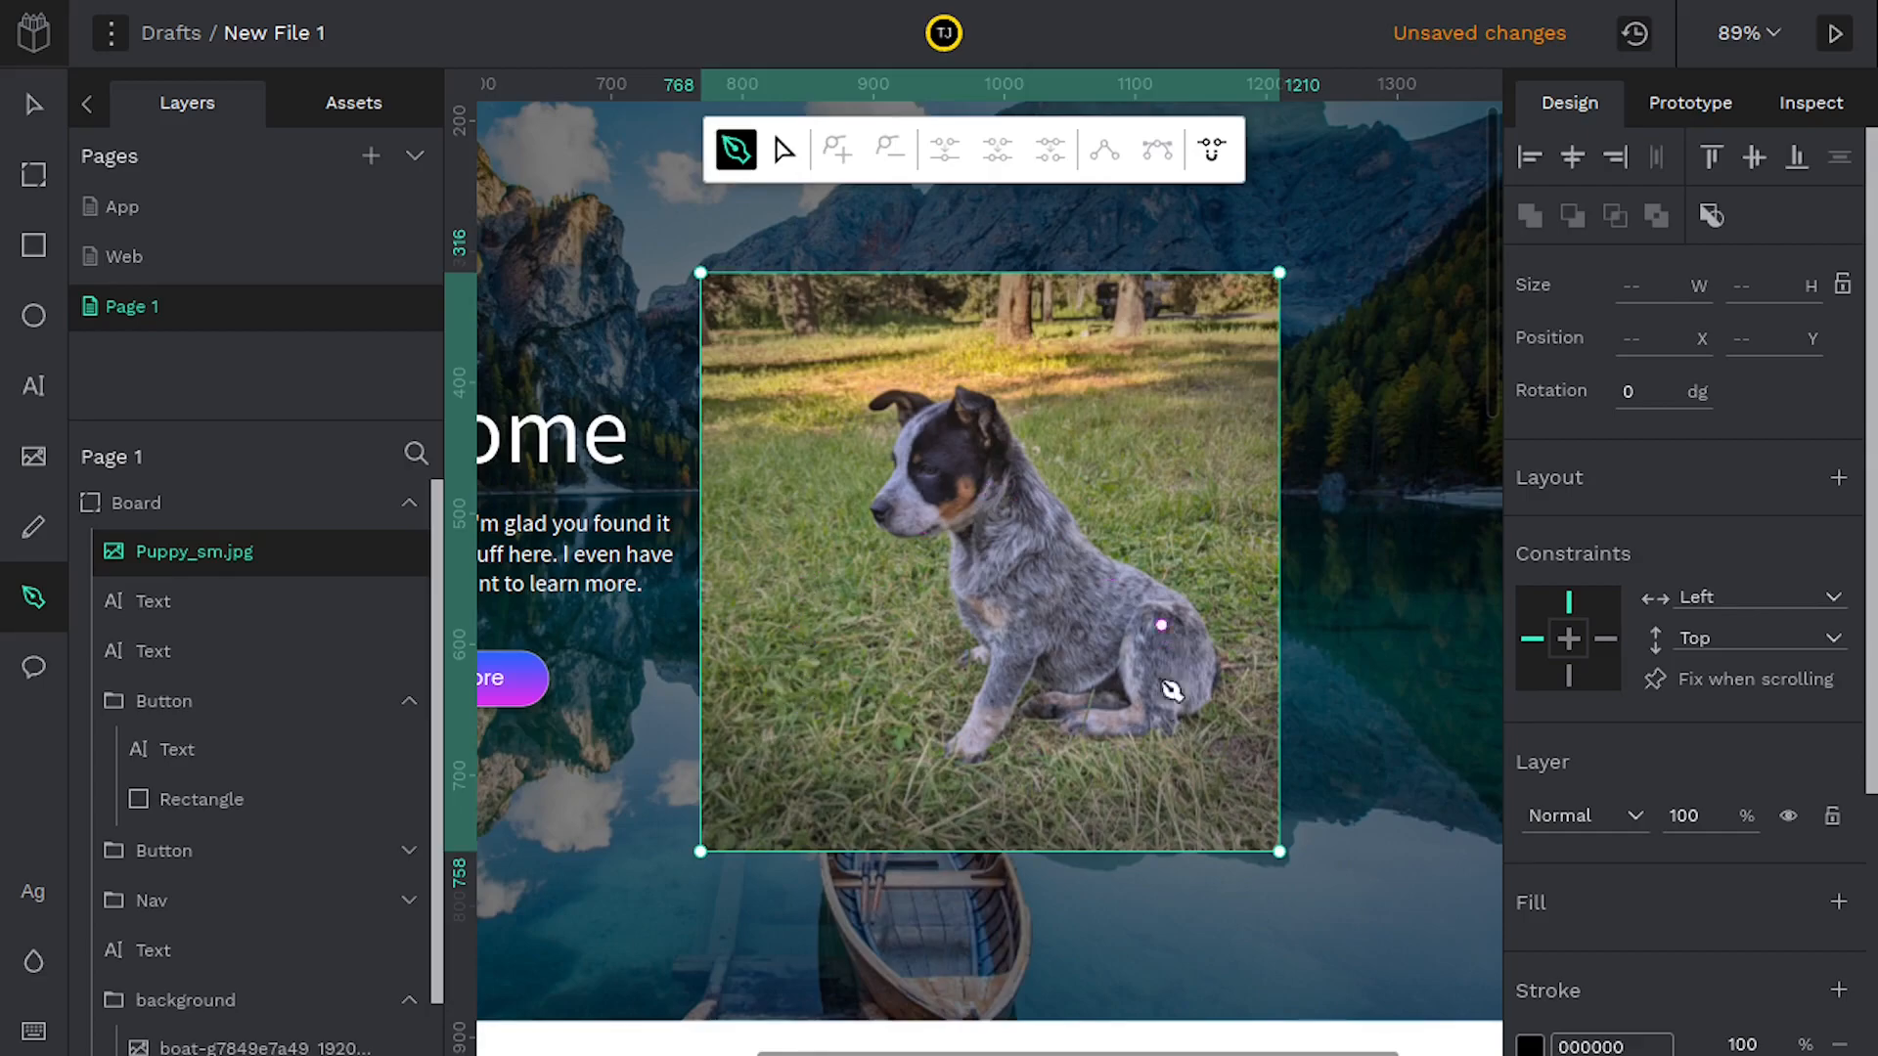
# Draw a closed, jagged path about 436 by 405 around the puppy with the Pen tool
pyautogui.click(1099, 833)
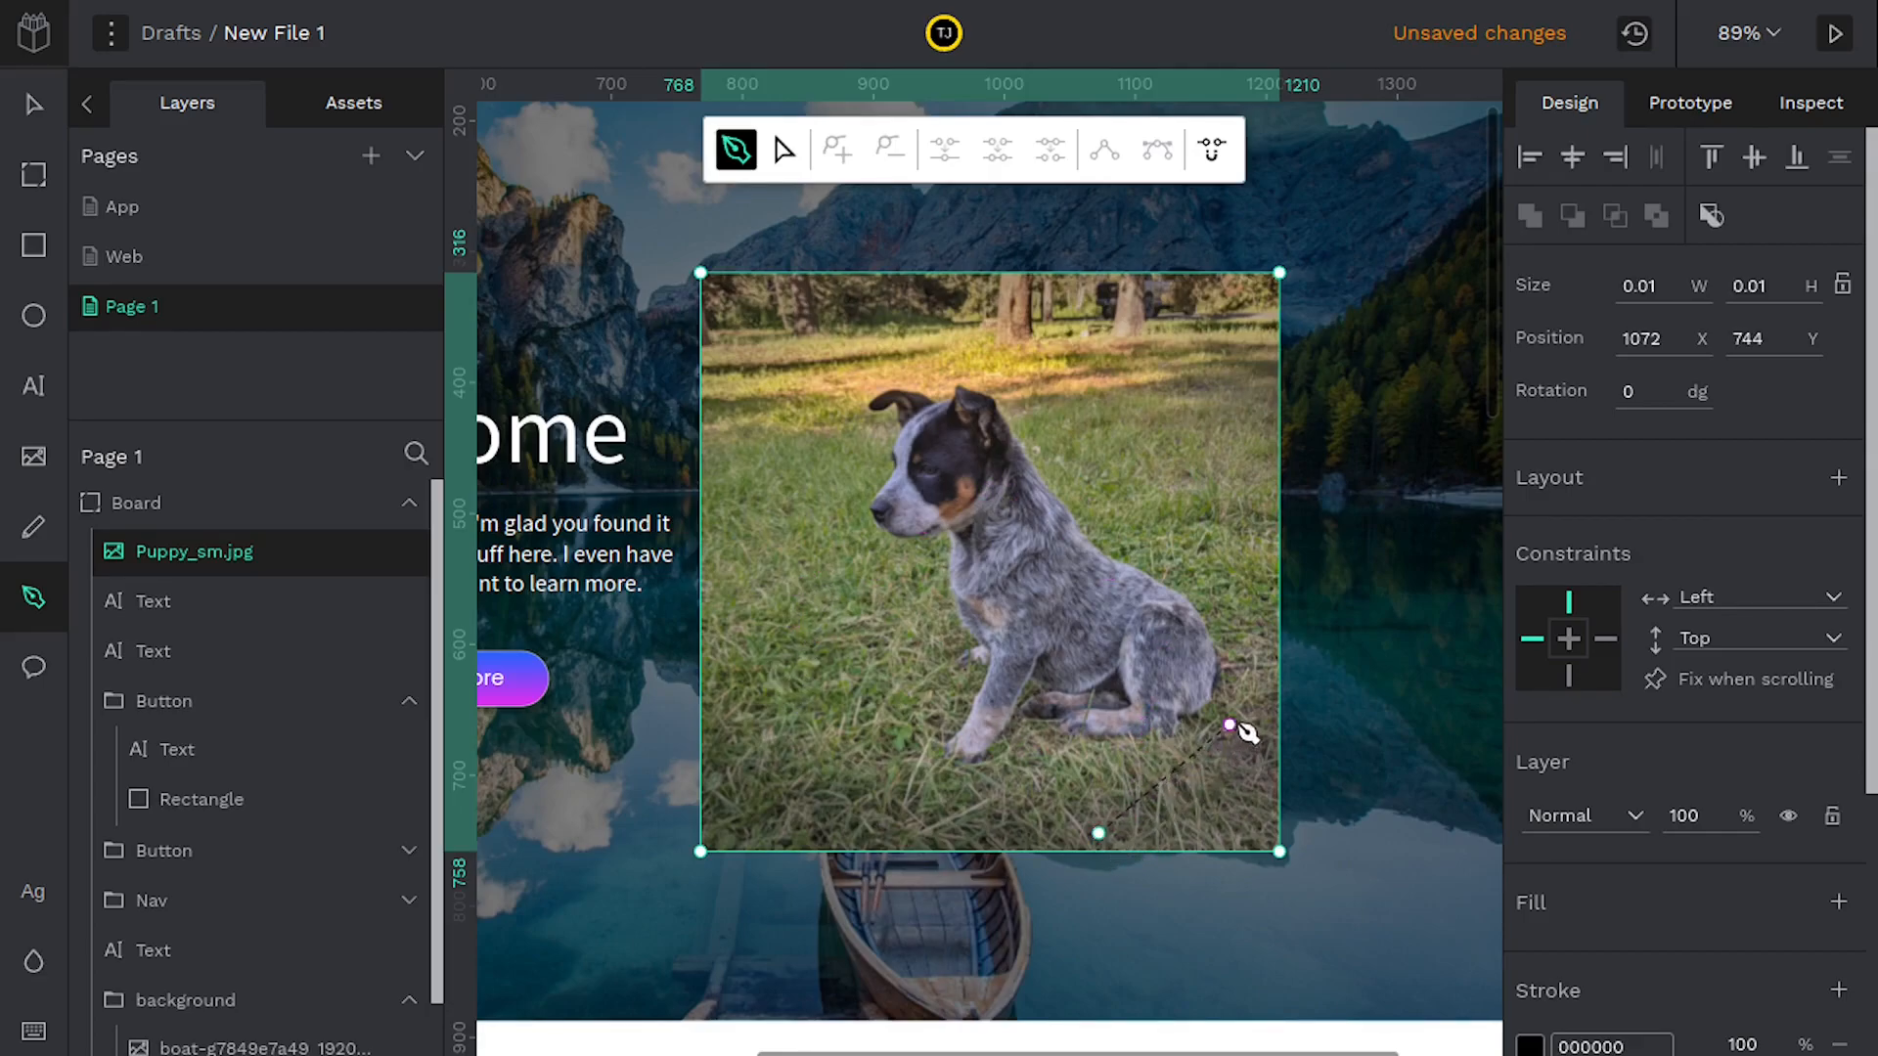
pyautogui.click(1264, 675)
pyautogui.click(1252, 506)
pyautogui.click(1125, 483)
pyautogui.click(1154, 360)
pyautogui.click(1034, 347)
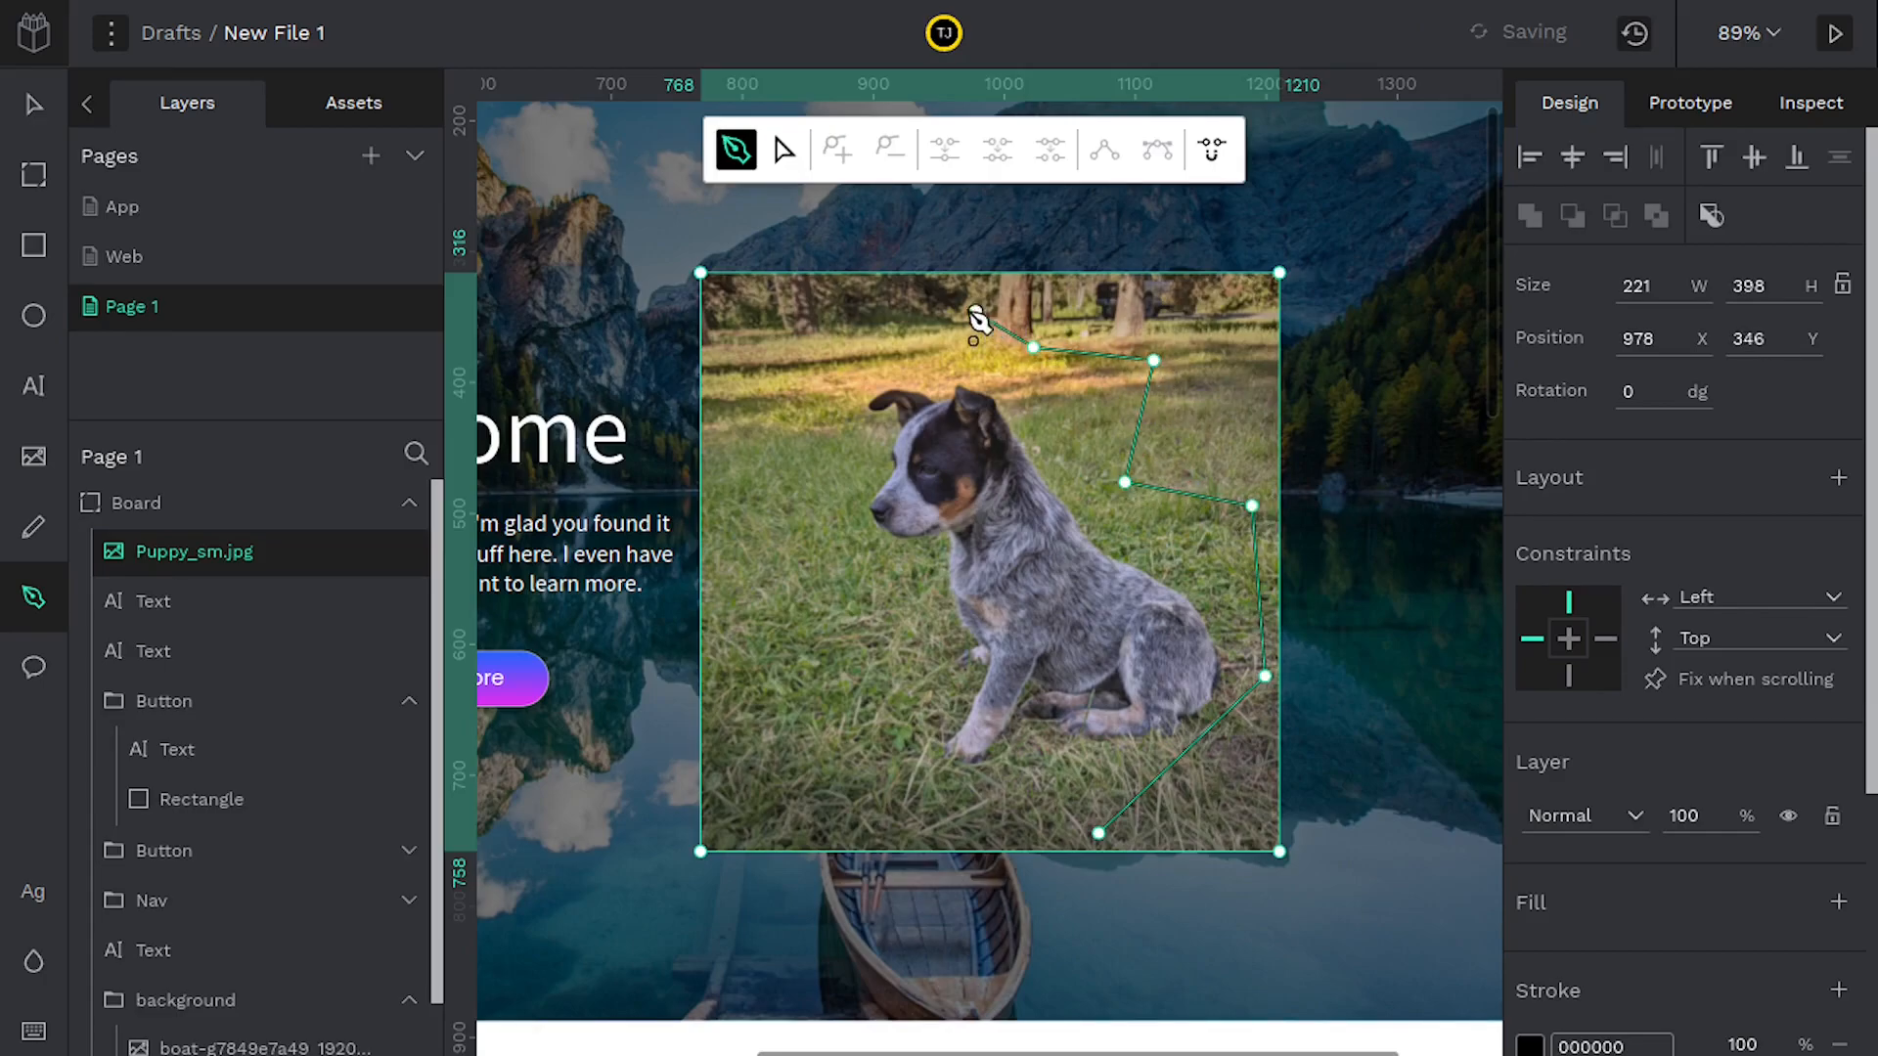
pyautogui.click(775, 303)
pyautogui.click(759, 385)
pyautogui.click(816, 429)
pyautogui.click(717, 556)
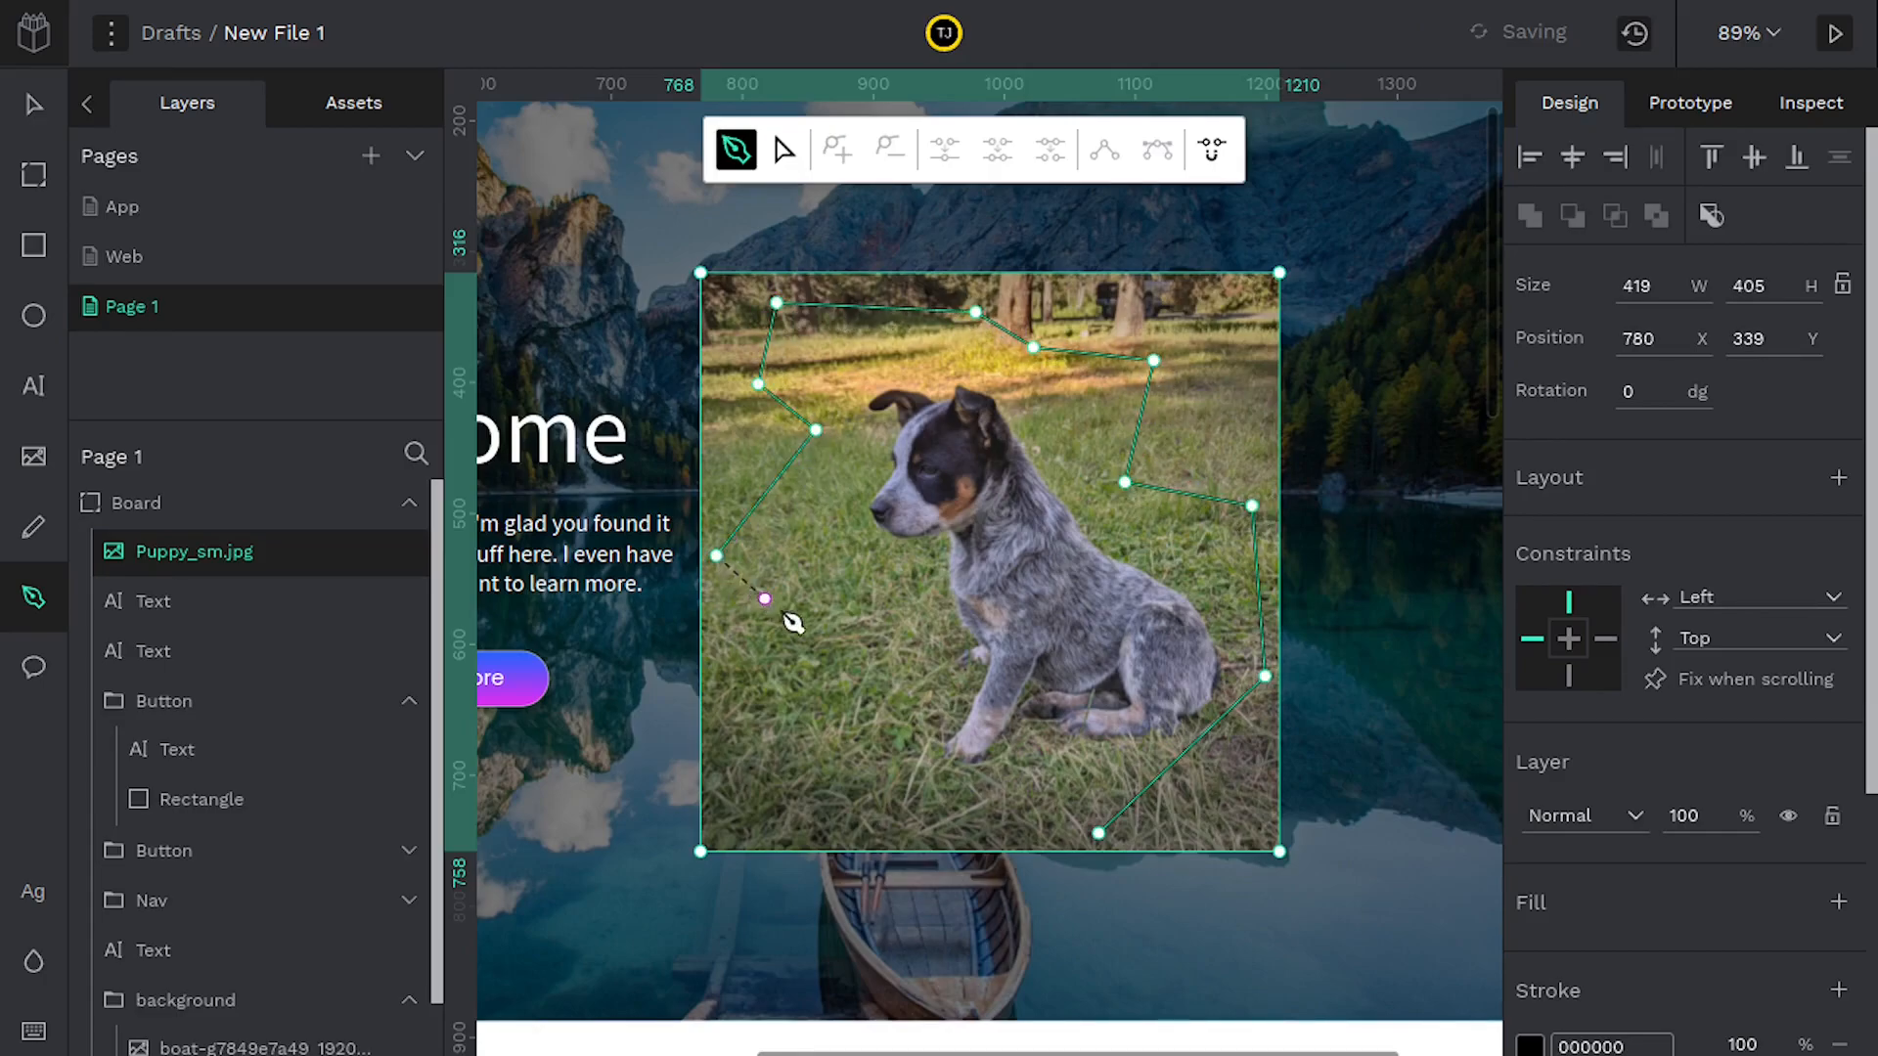
pyautogui.moveTo(696, 756); pyautogui.dragTo(715, 760)
pyautogui.click(858, 750)
pyautogui.click(873, 823)
pyautogui.click(1099, 834)
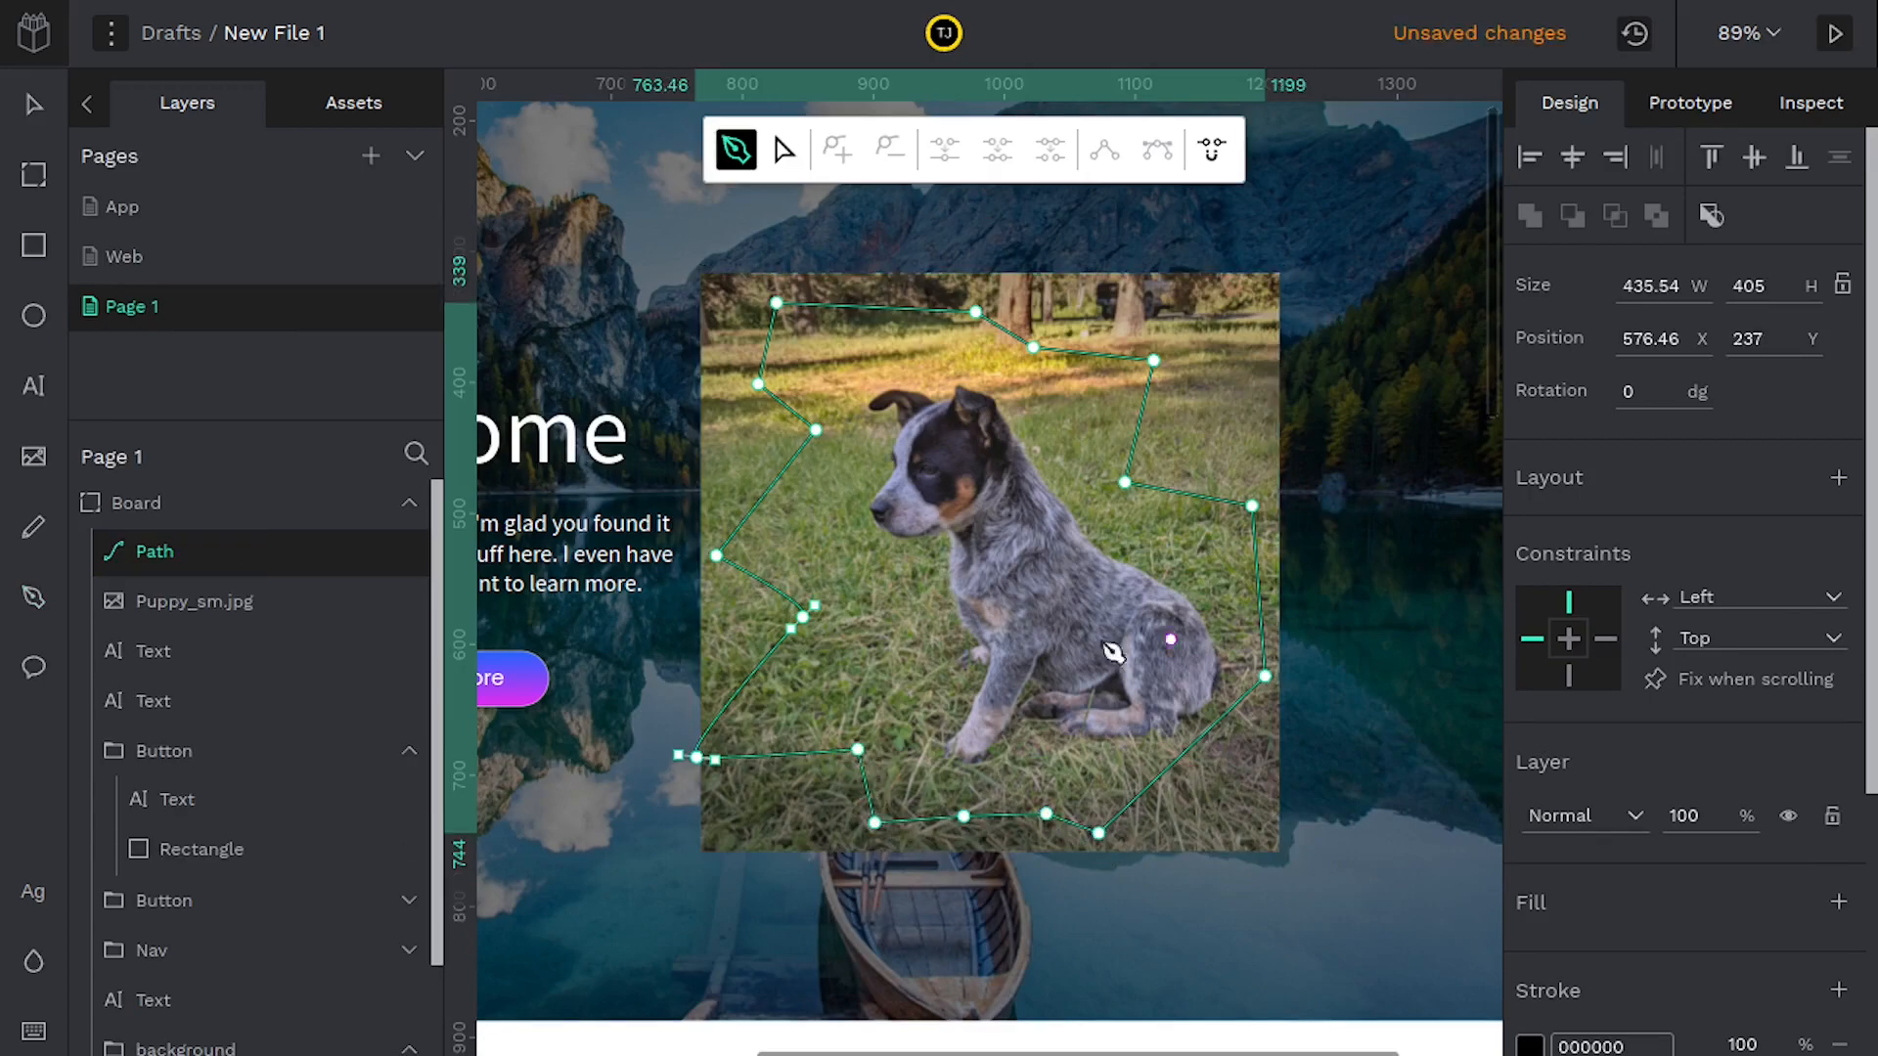
pyautogui.press('Escape')
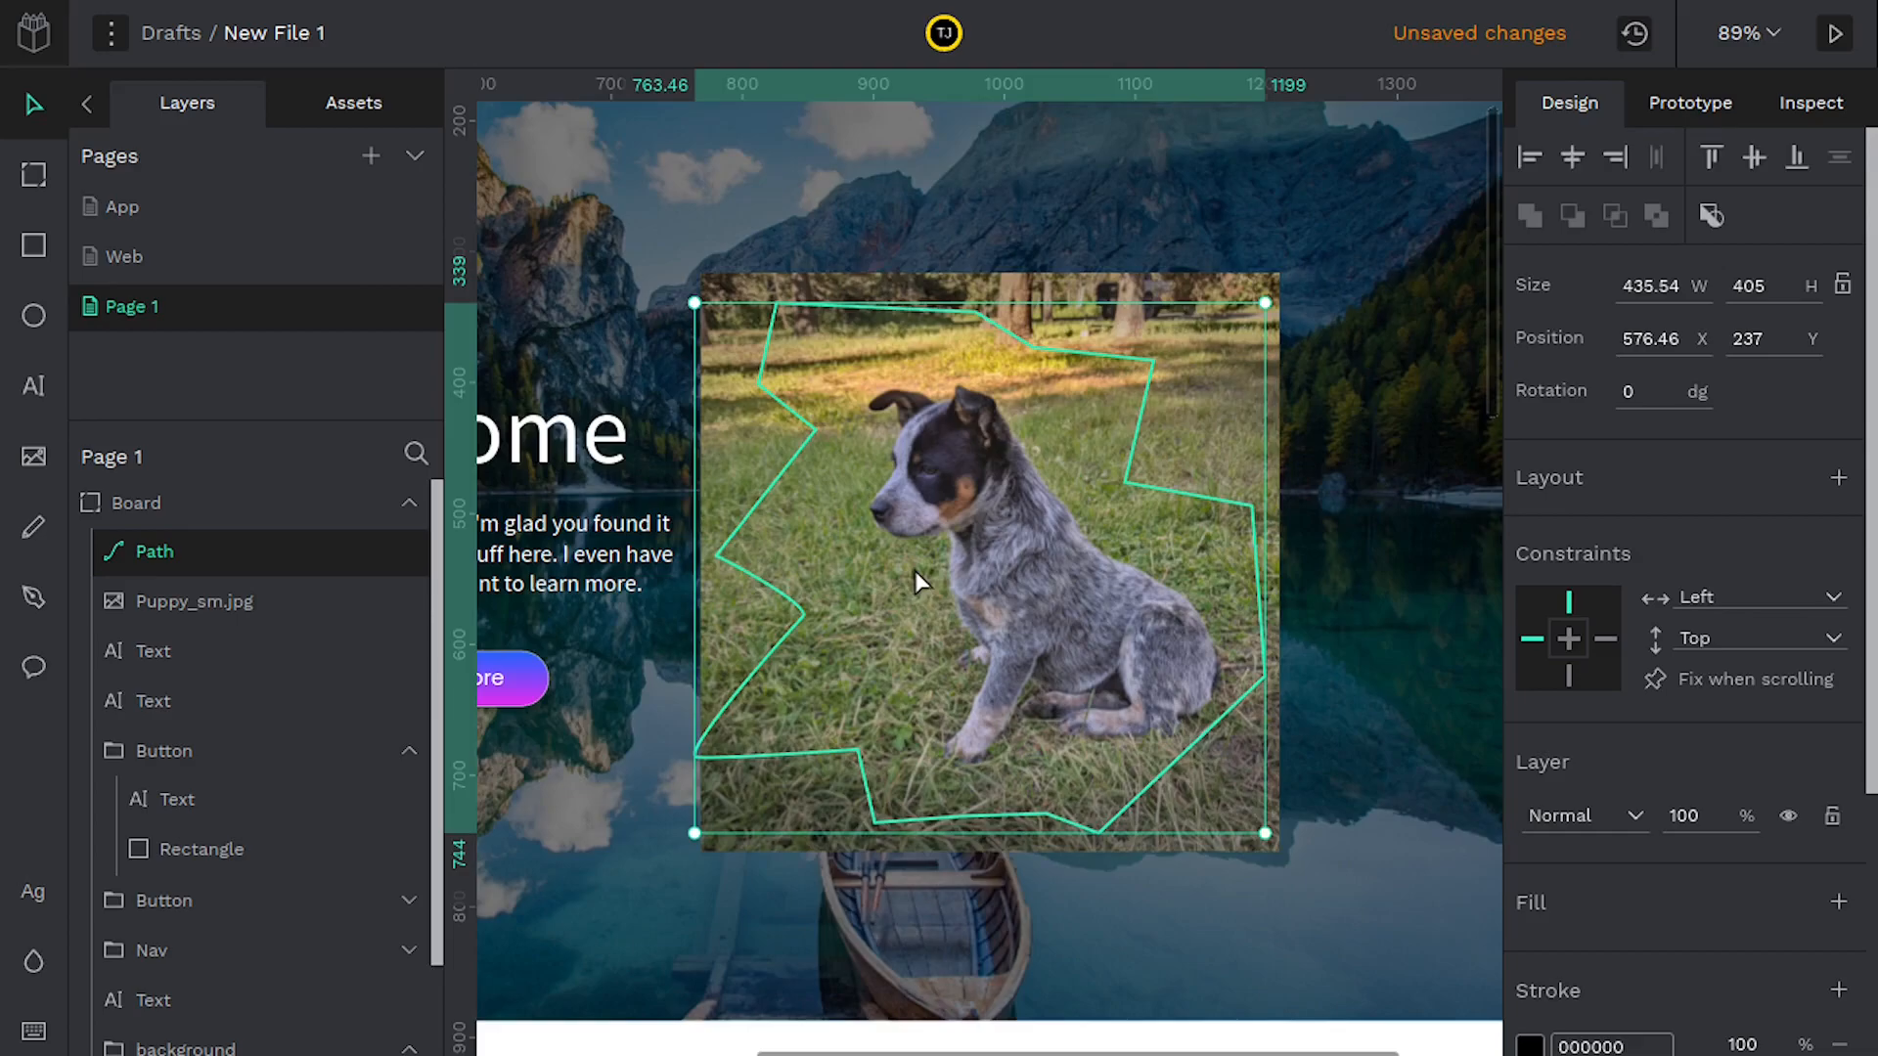
# Mask the jagged path and Puppy_sm.jpg together
pyautogui.keyDown('shift'); pyautogui.click(216, 612); pyautogui.keyUp('shift')
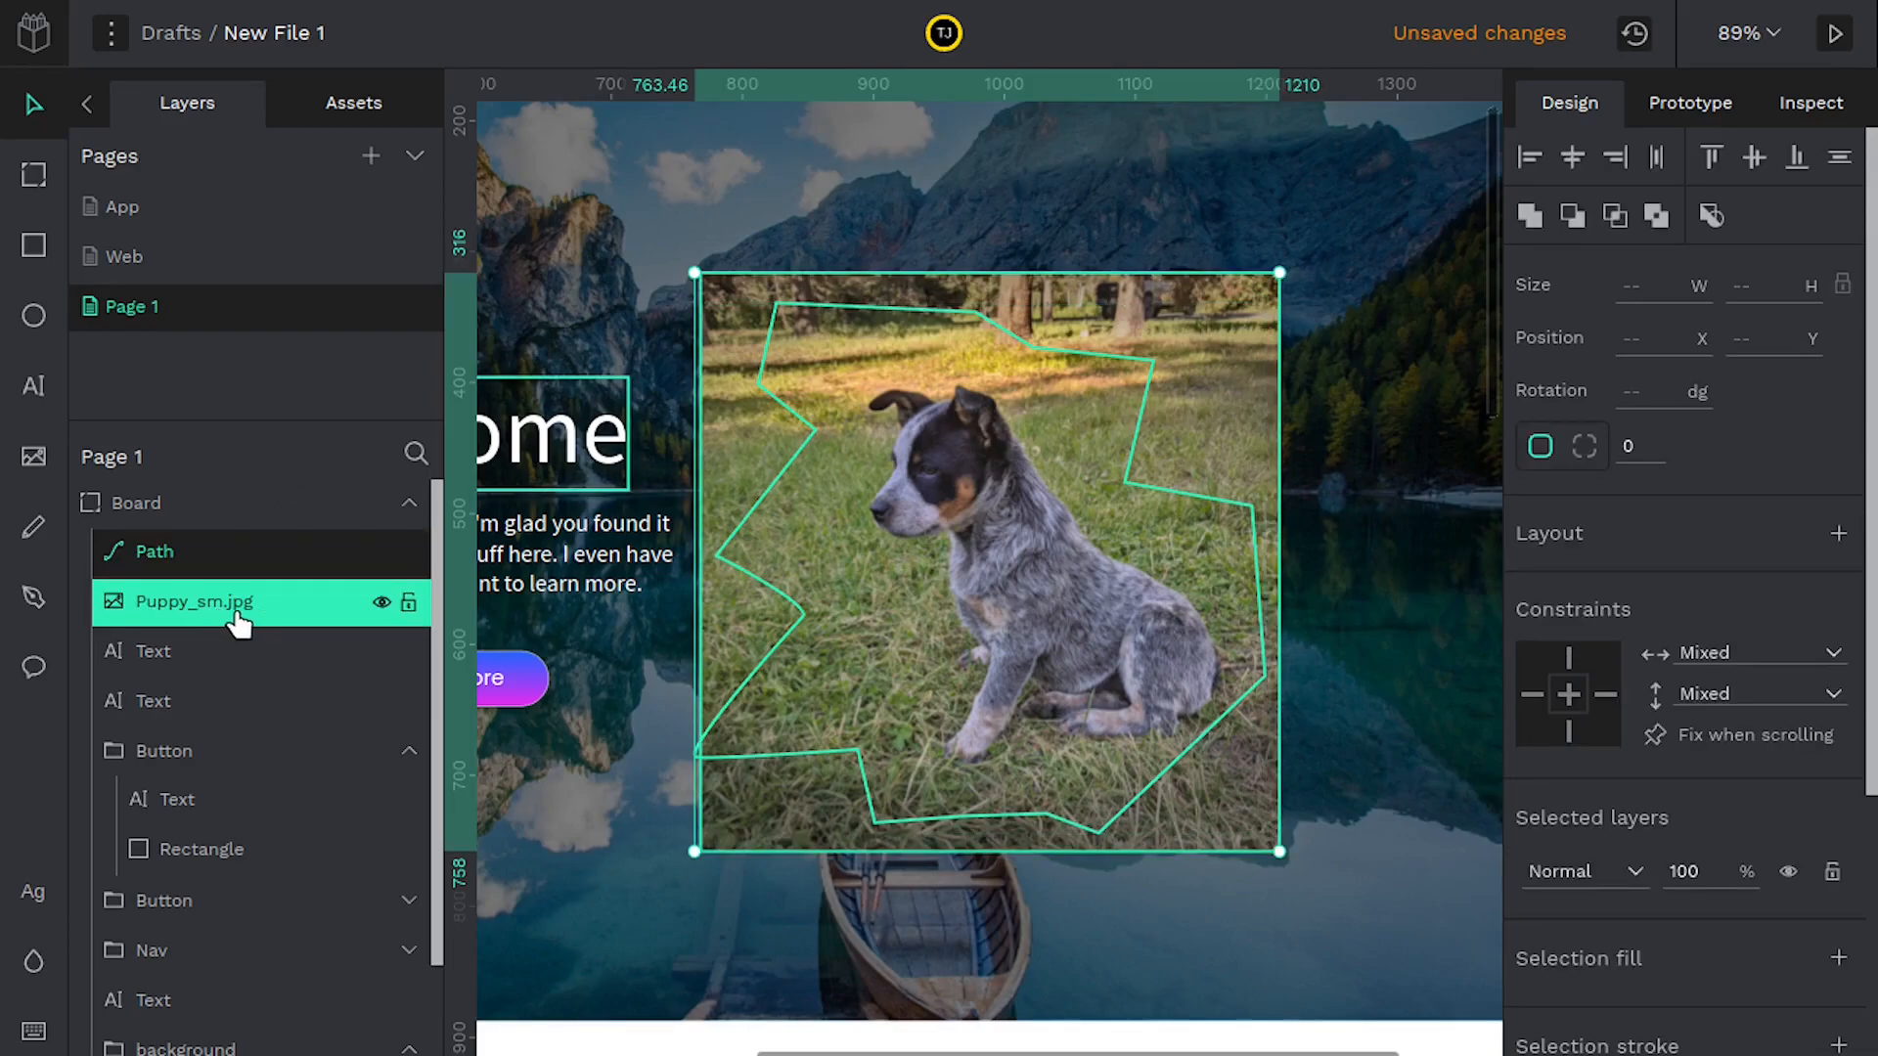
pyautogui.rightClick(881, 512)
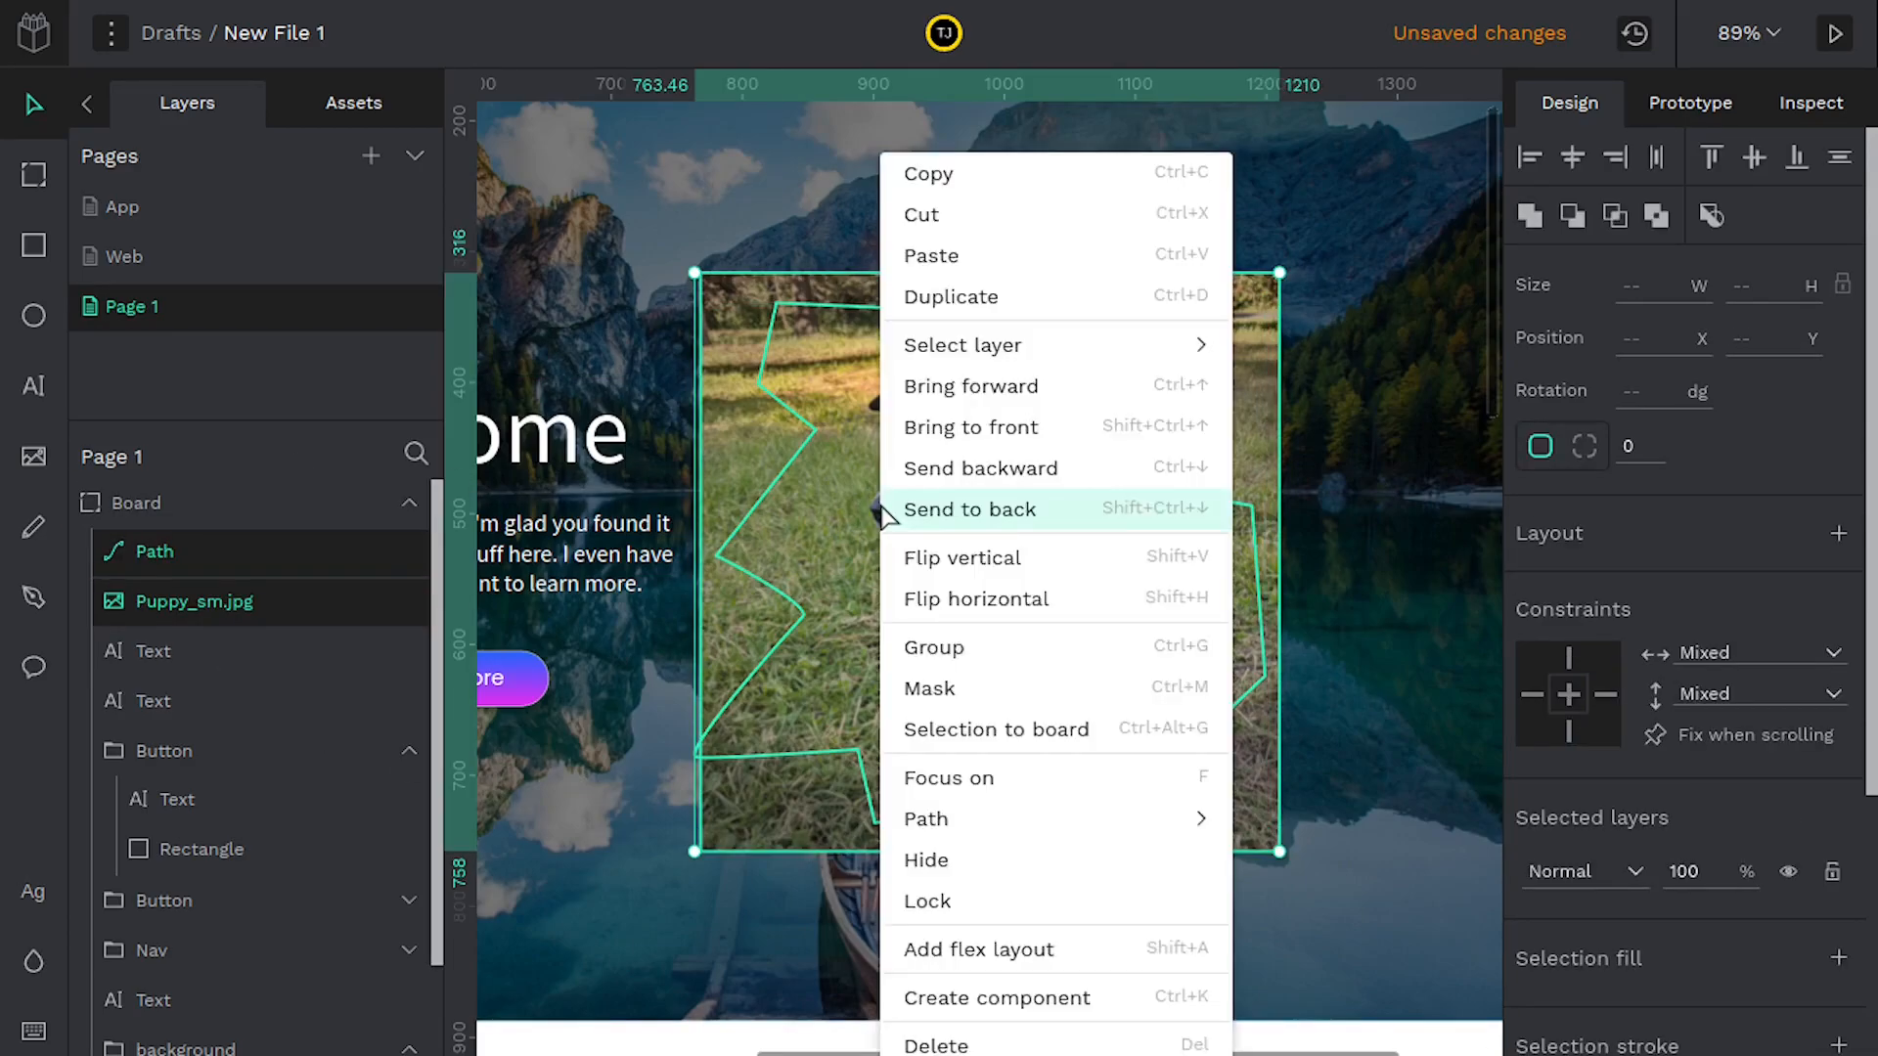
pyautogui.click(929, 690)
pyautogui.press('r')
pyautogui.press('Escape')
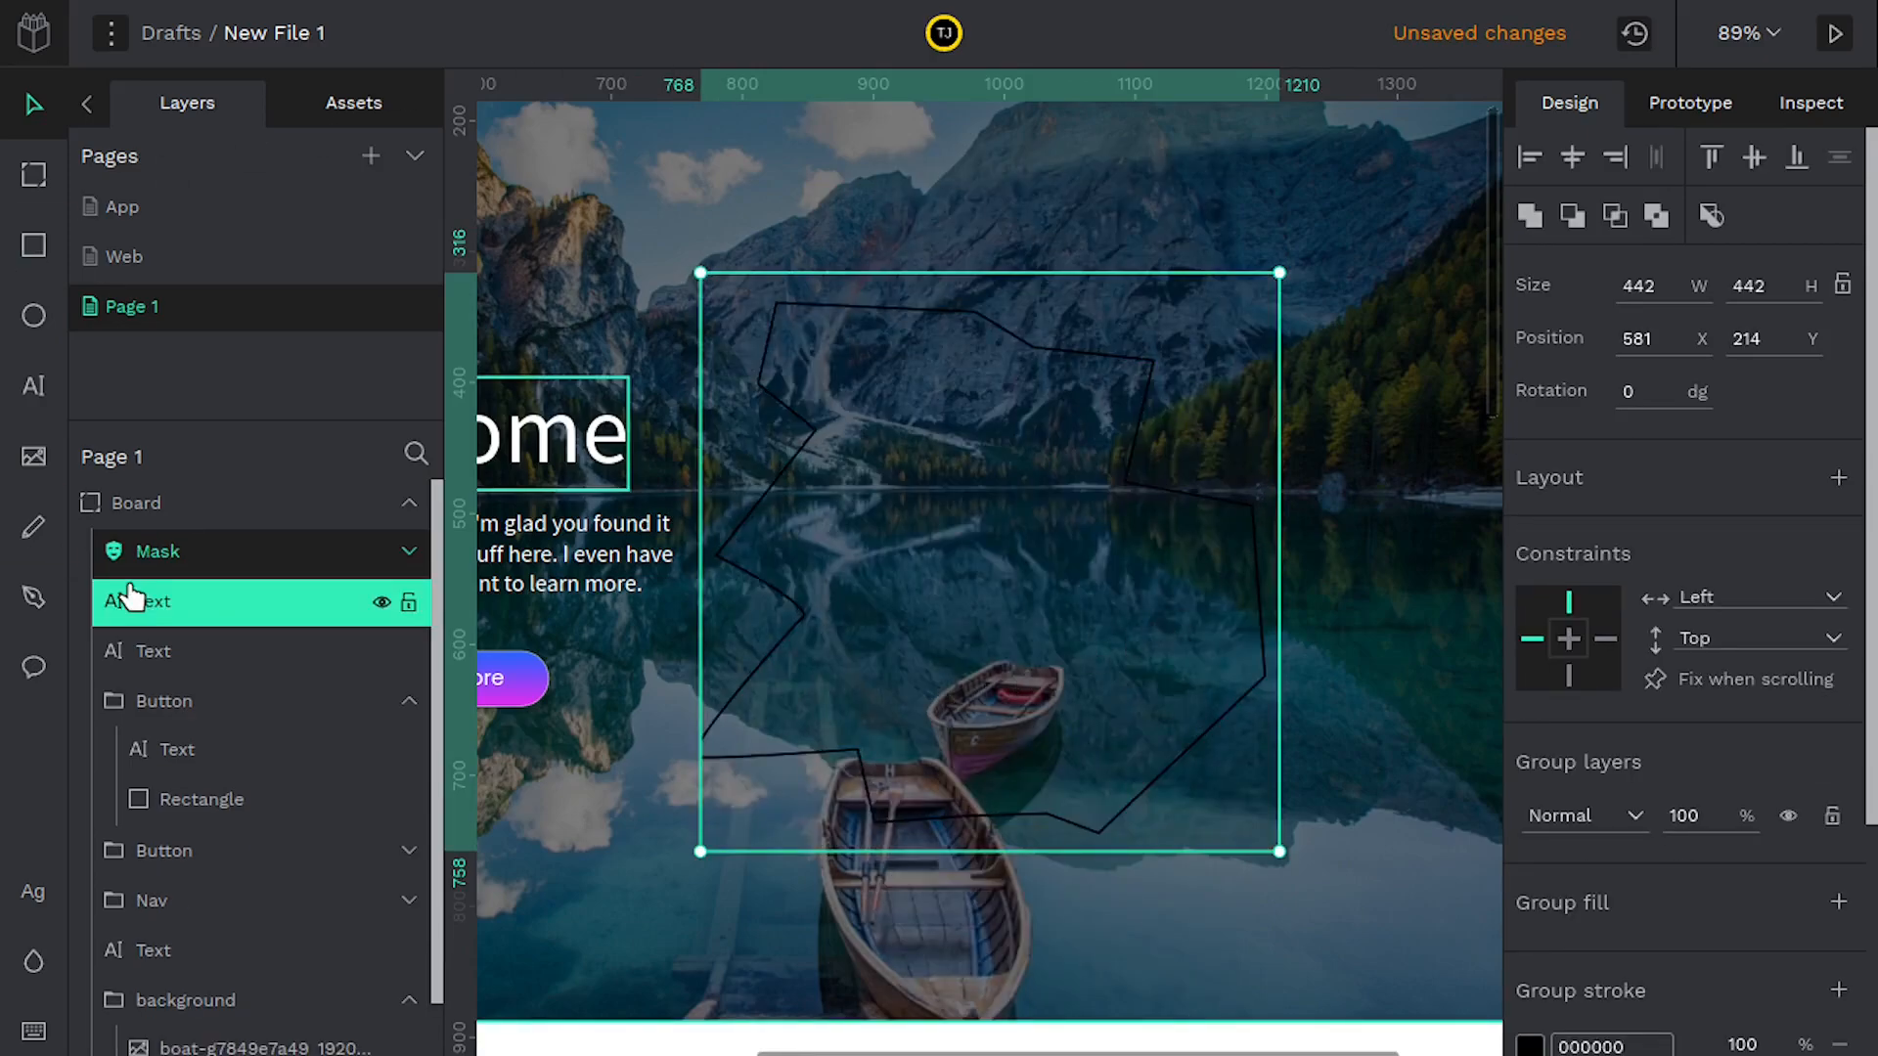
# Expand the Mask group and move Puppy_sm.jpg above the Path layer inside it
pyautogui.click(410, 554)
pyautogui.click(184, 624)
pyautogui.click(188, 650)
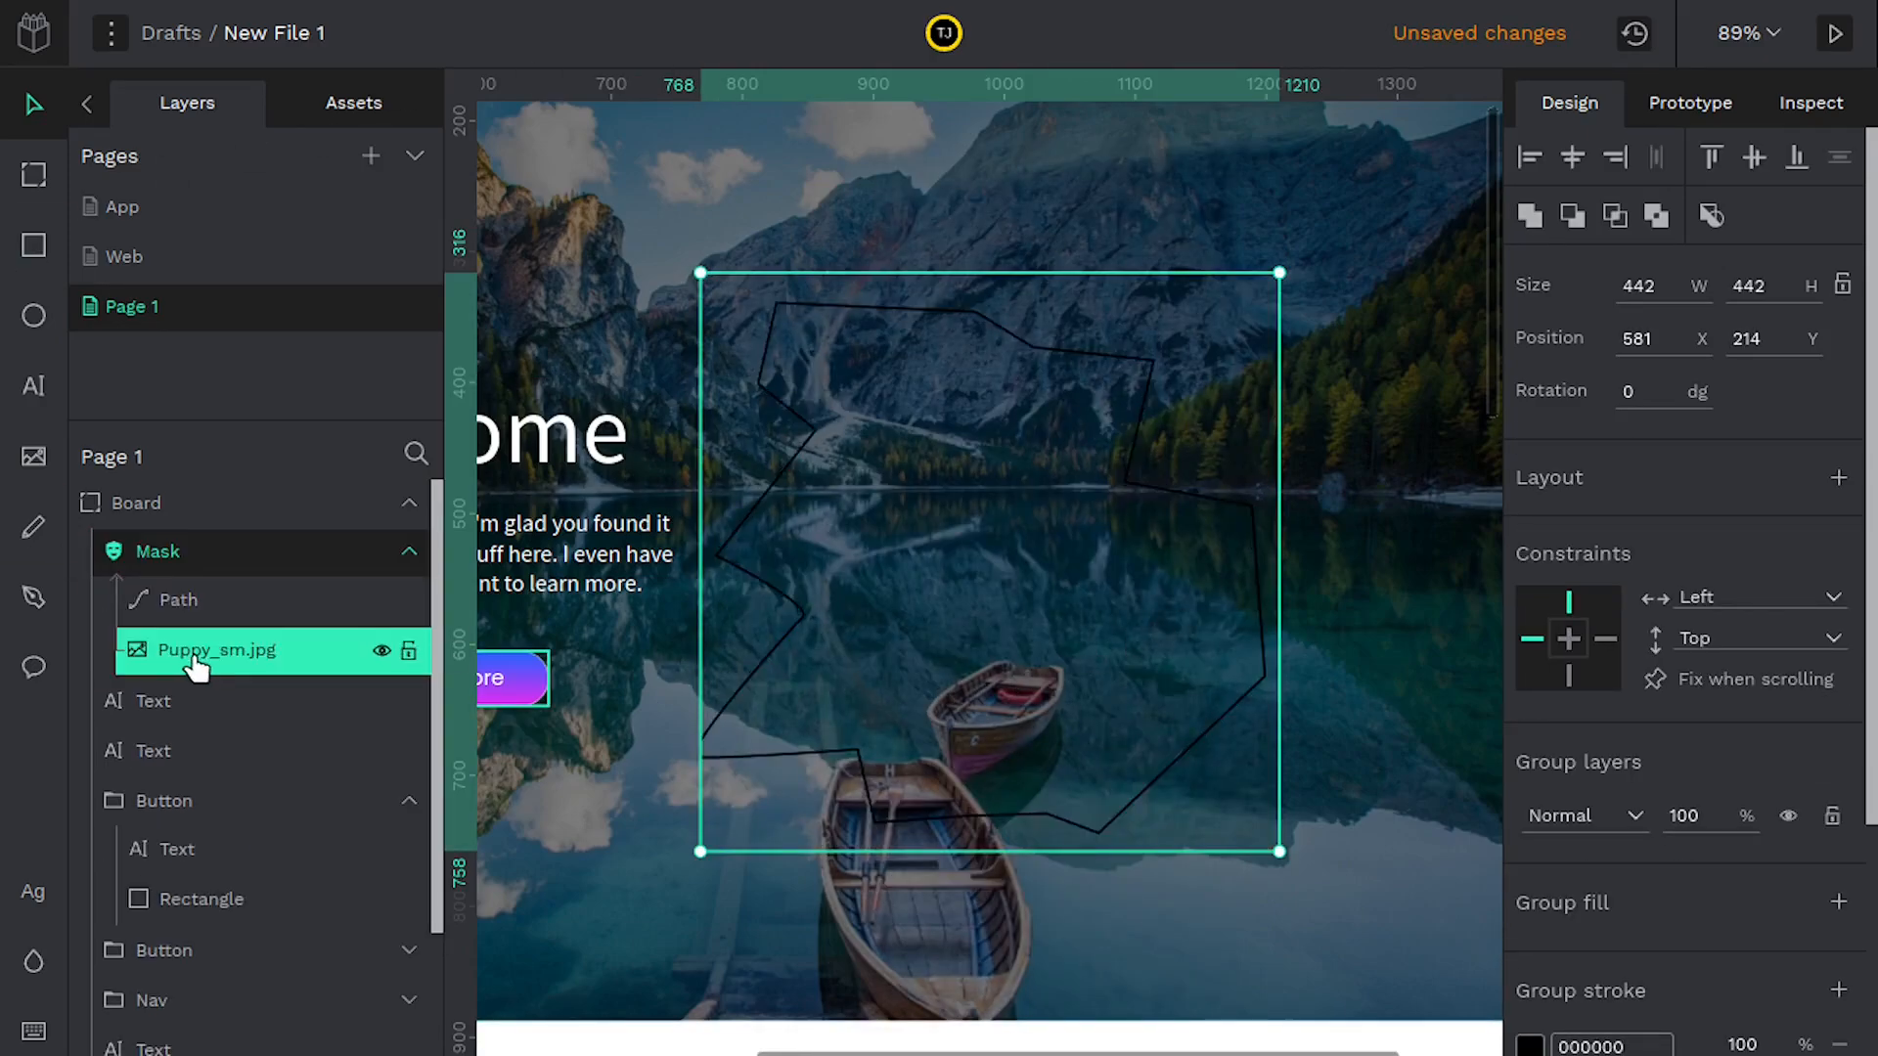
pyautogui.moveTo(201, 665); pyautogui.dragTo(187, 599)
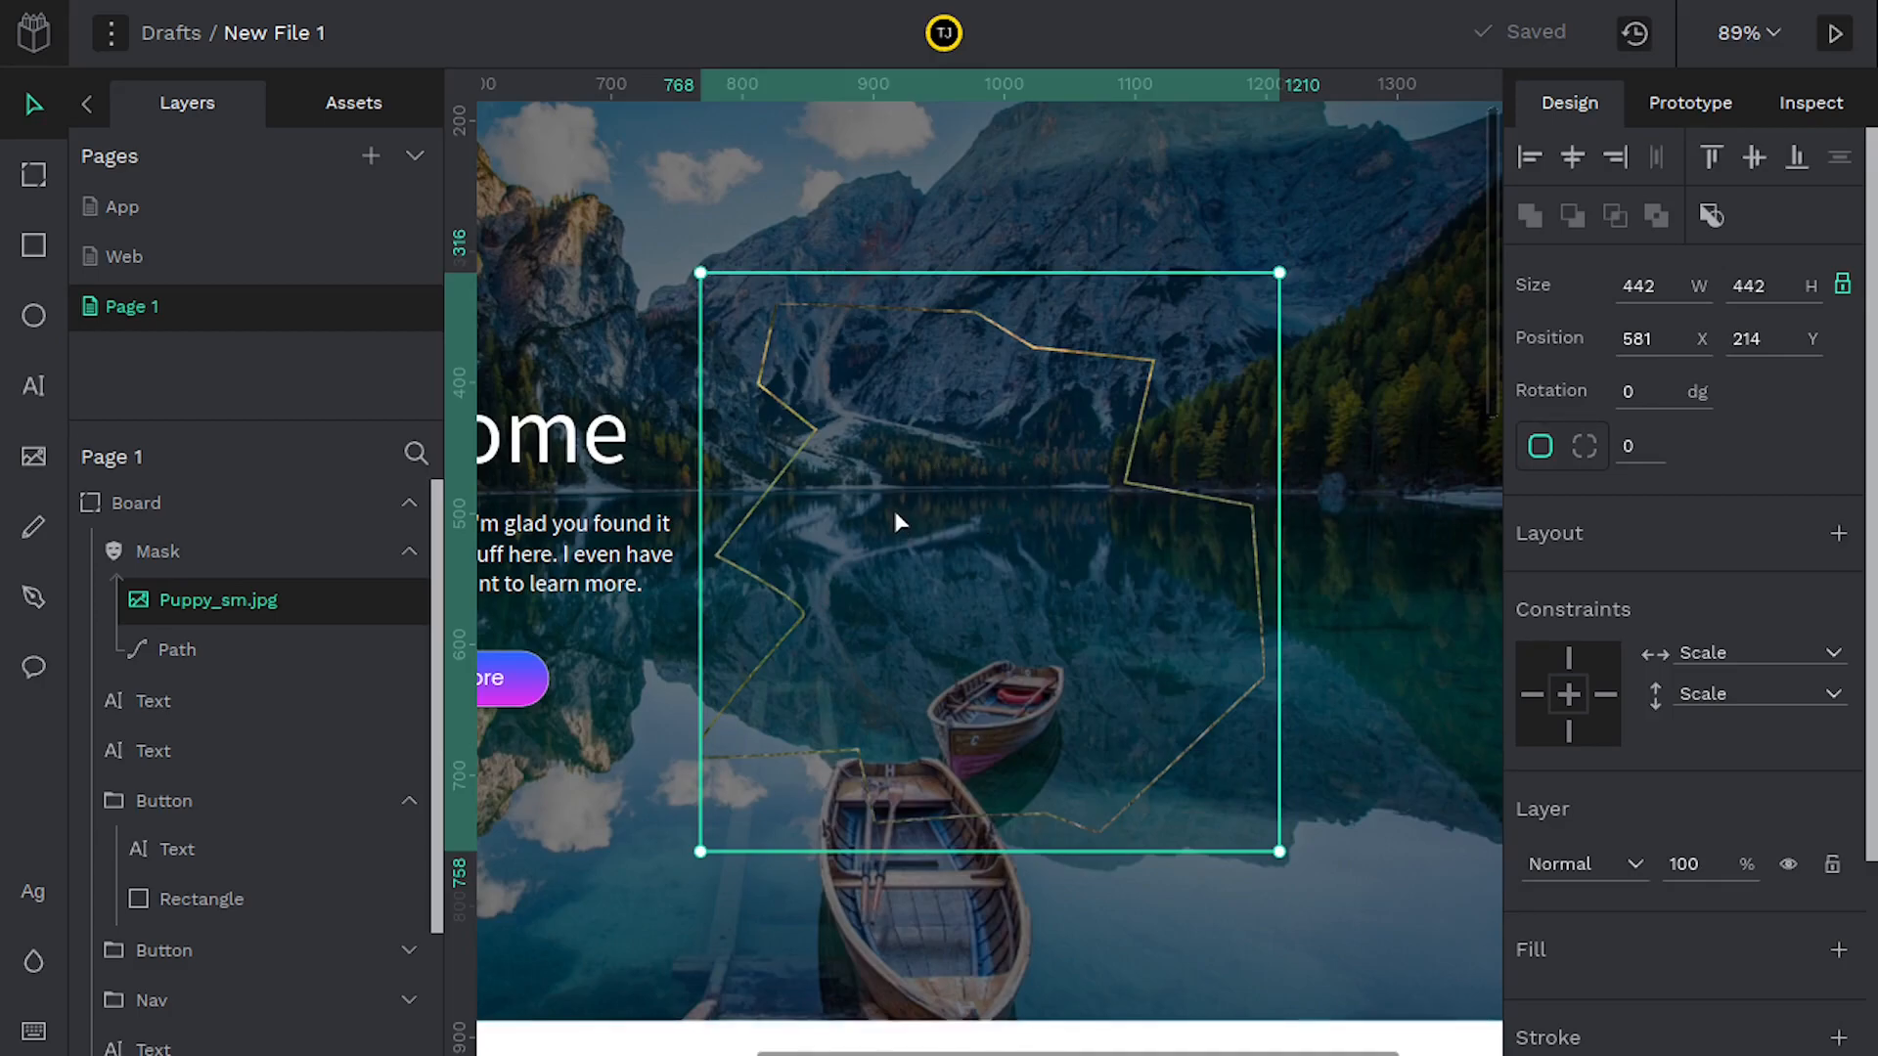
pyautogui.scroll(-3, 1697, 772)
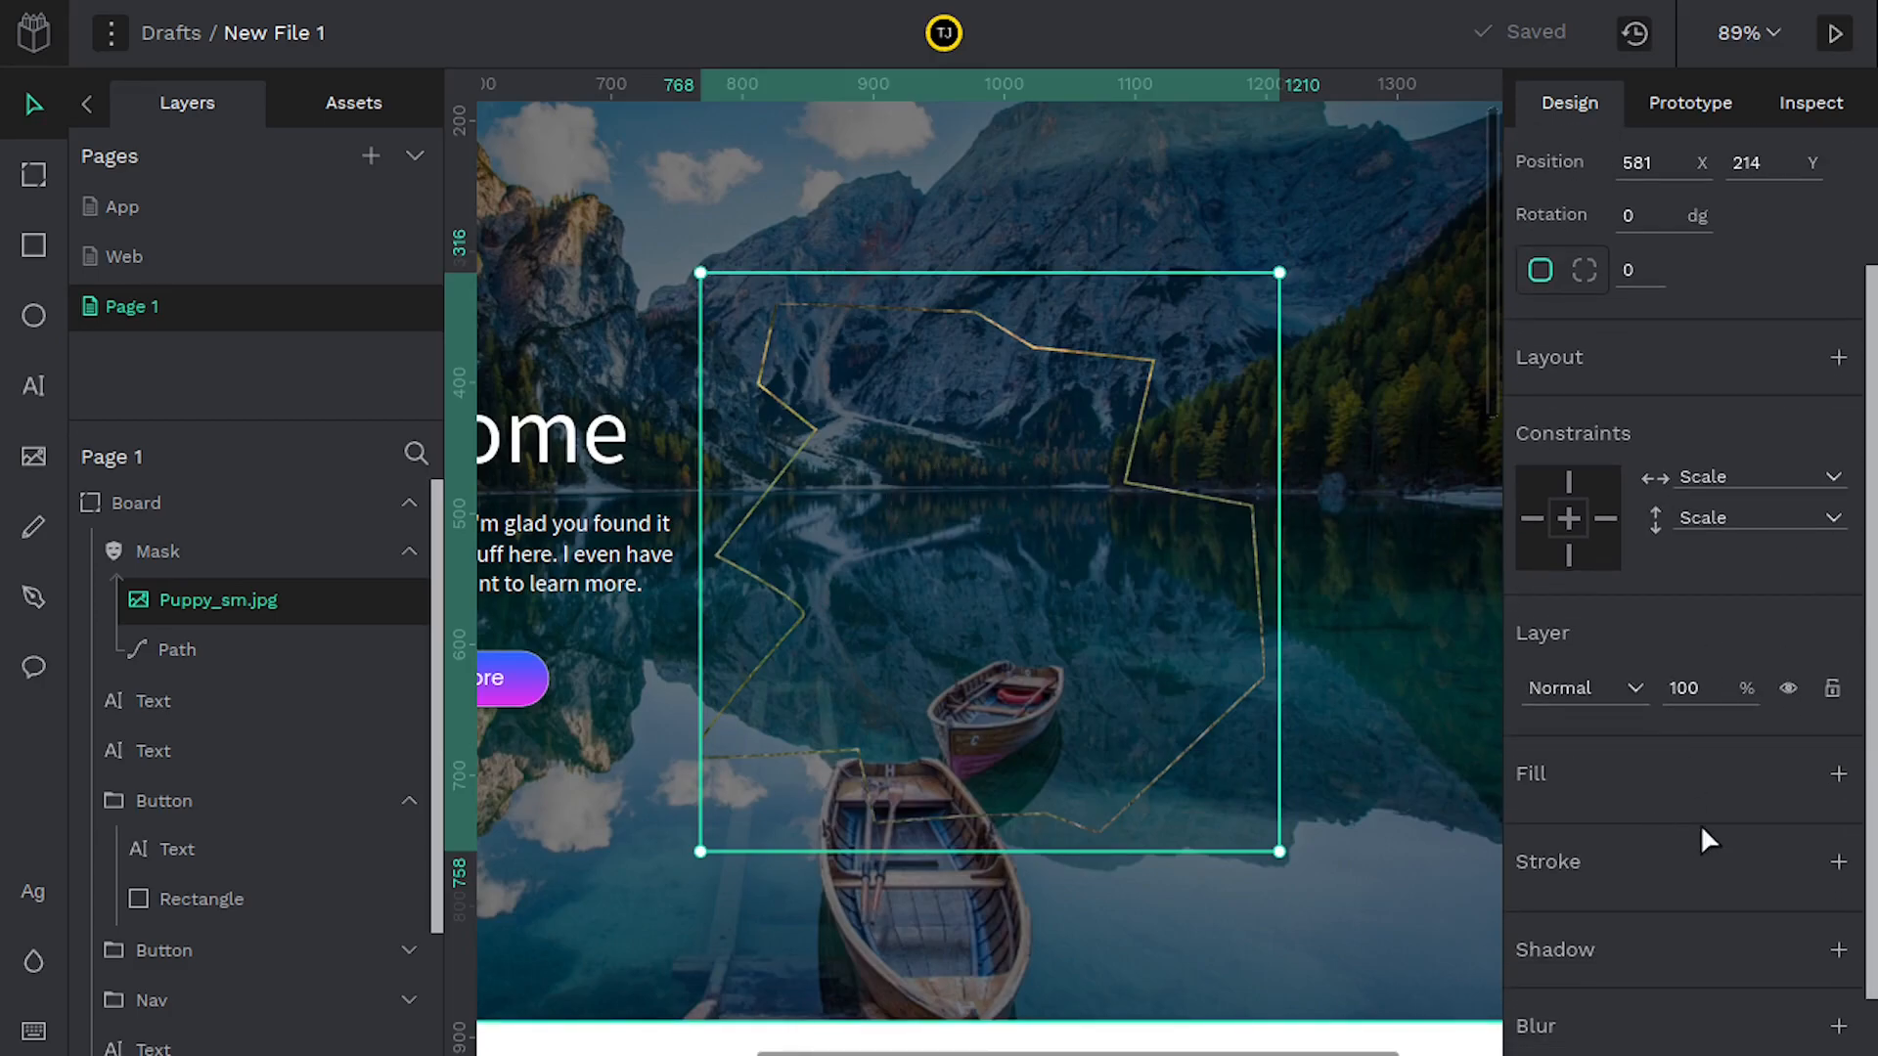
# Thicken the mask path's centred black stroke to 94 px
pyautogui.click(182, 650)
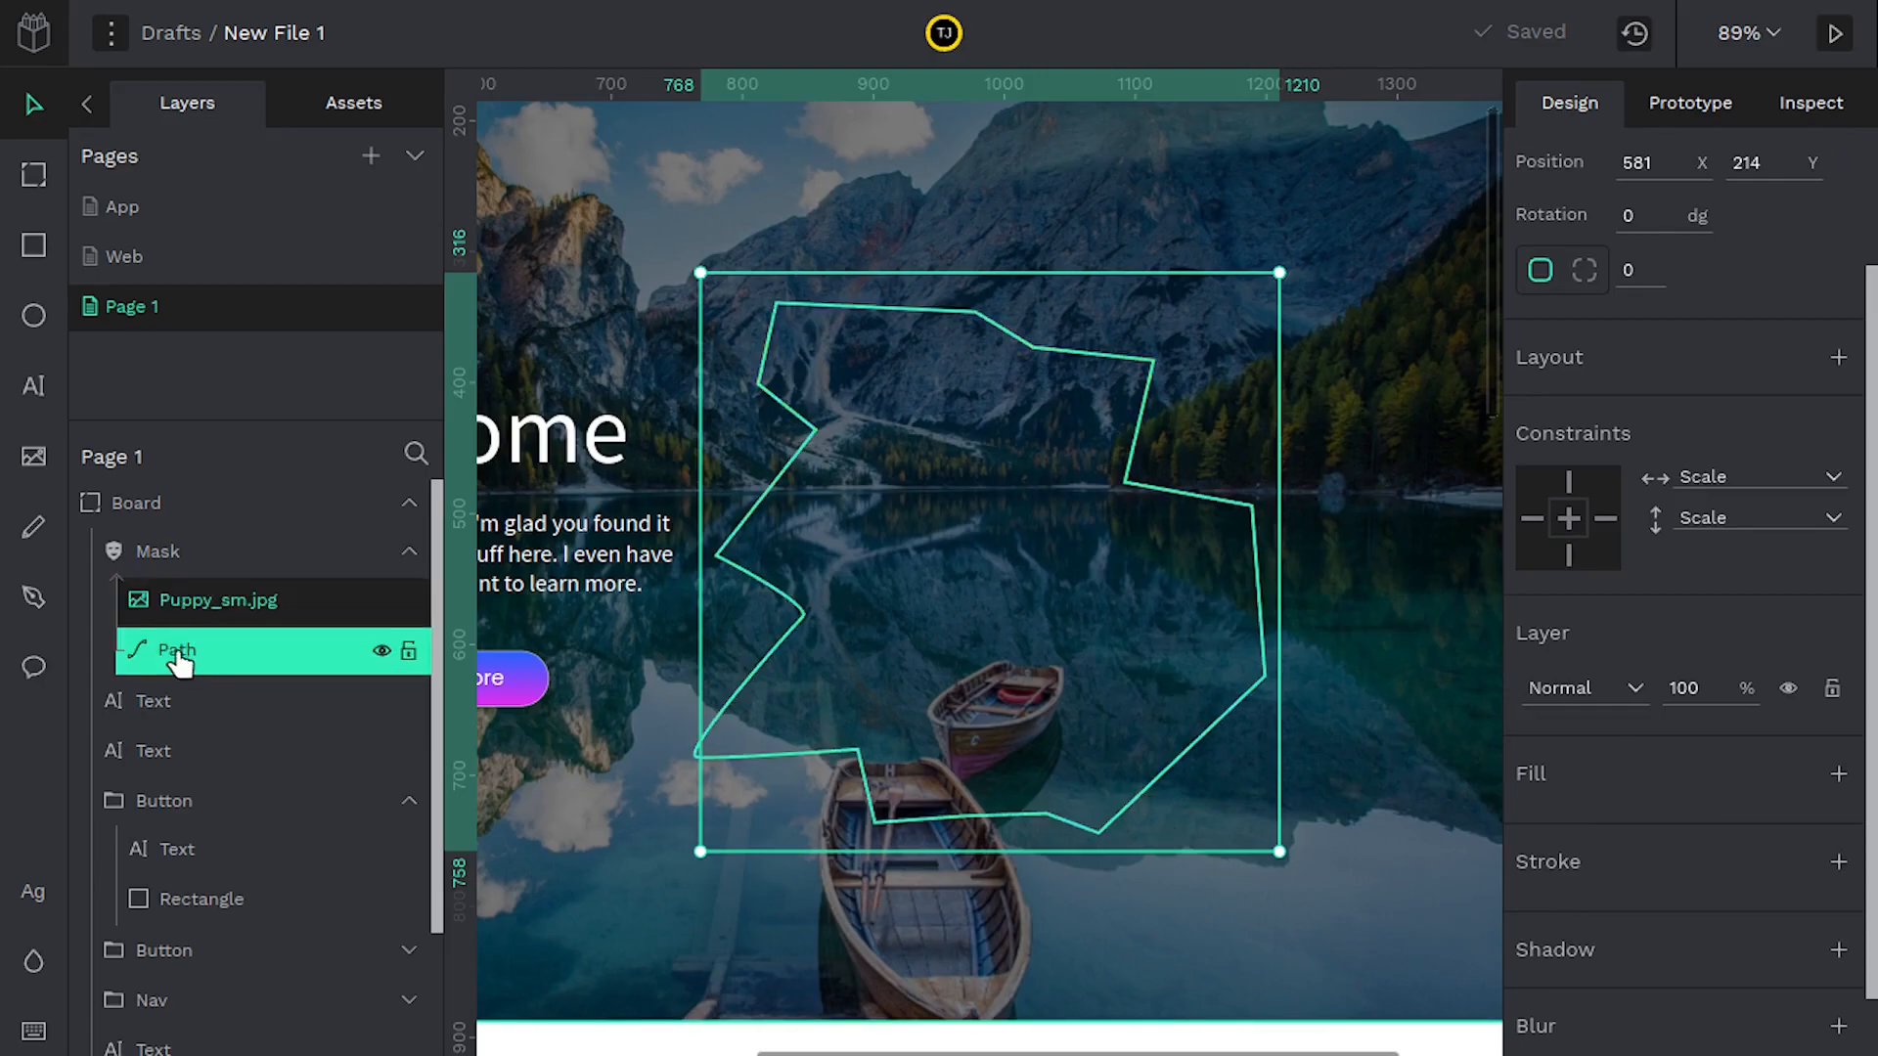
pyautogui.click(1530, 864)
pyautogui.click(1546, 919)
pyautogui.write('13')
pyautogui.scroll(20, 1551, 919)
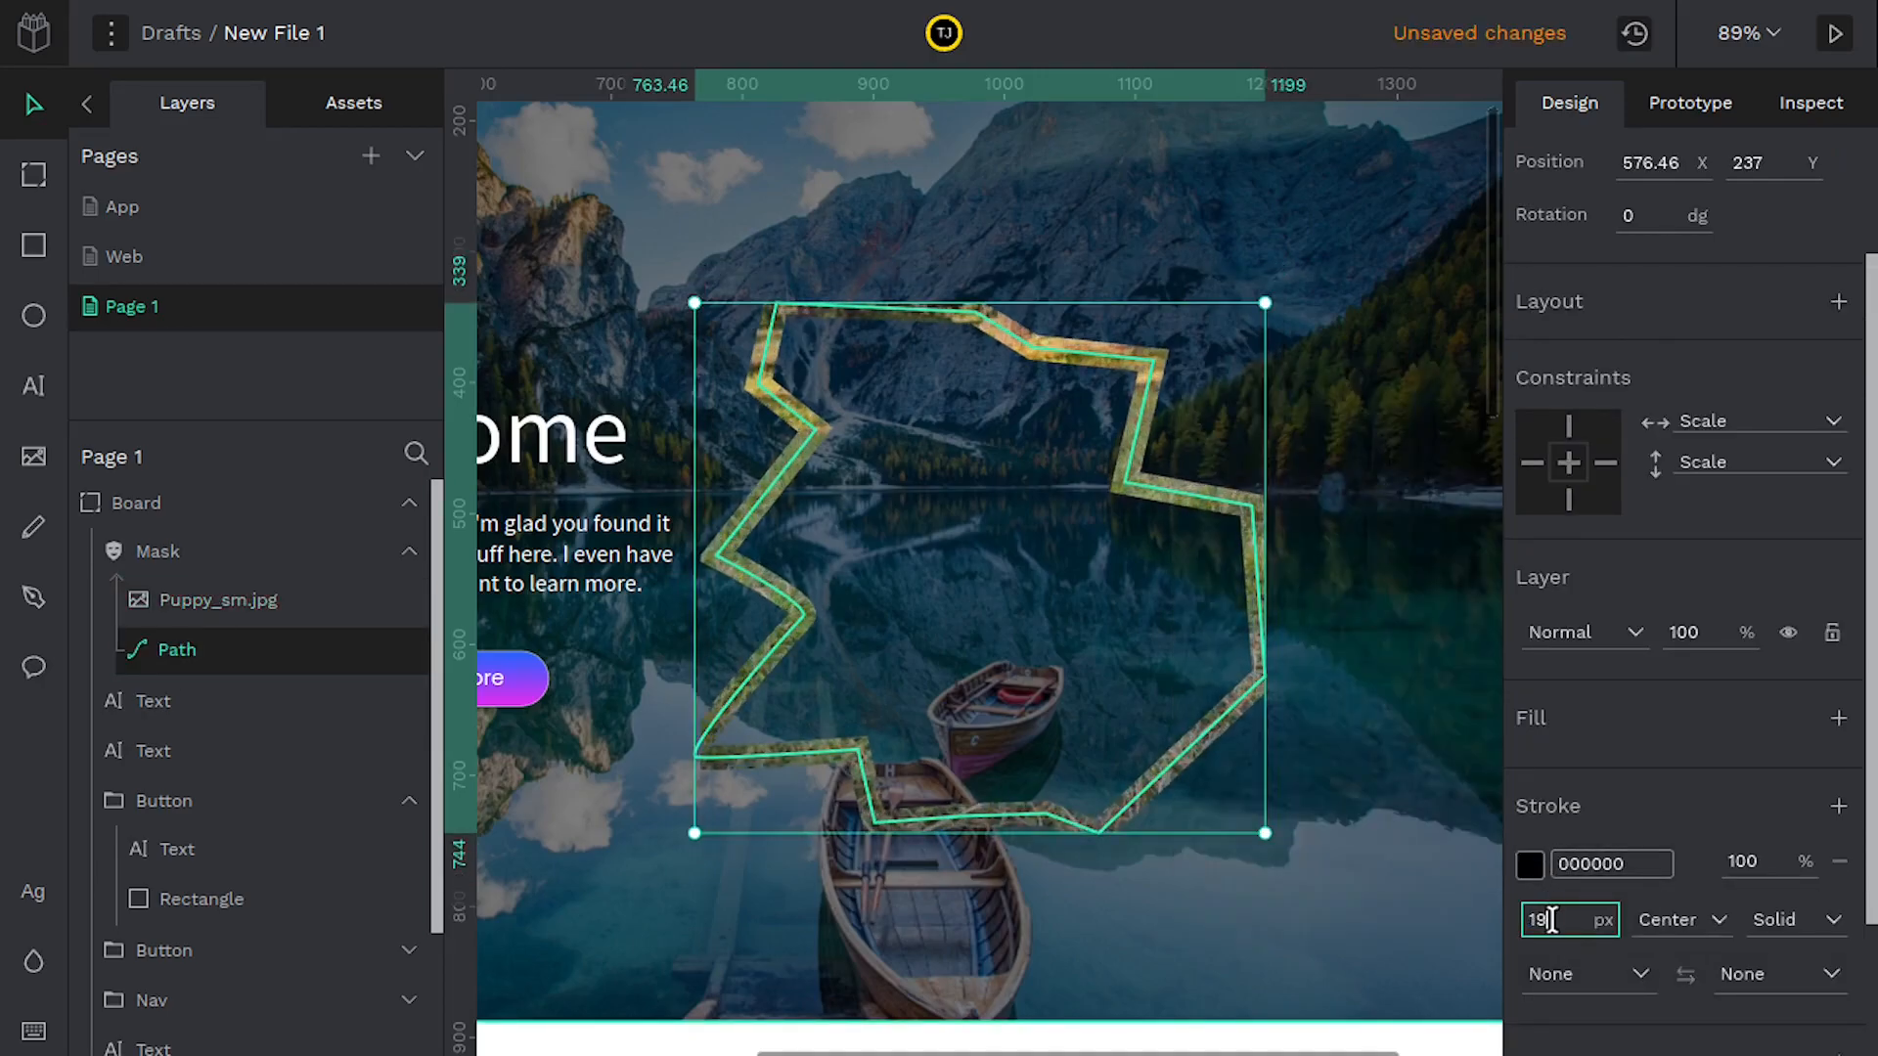
pyautogui.scroll(20, 1551, 920)
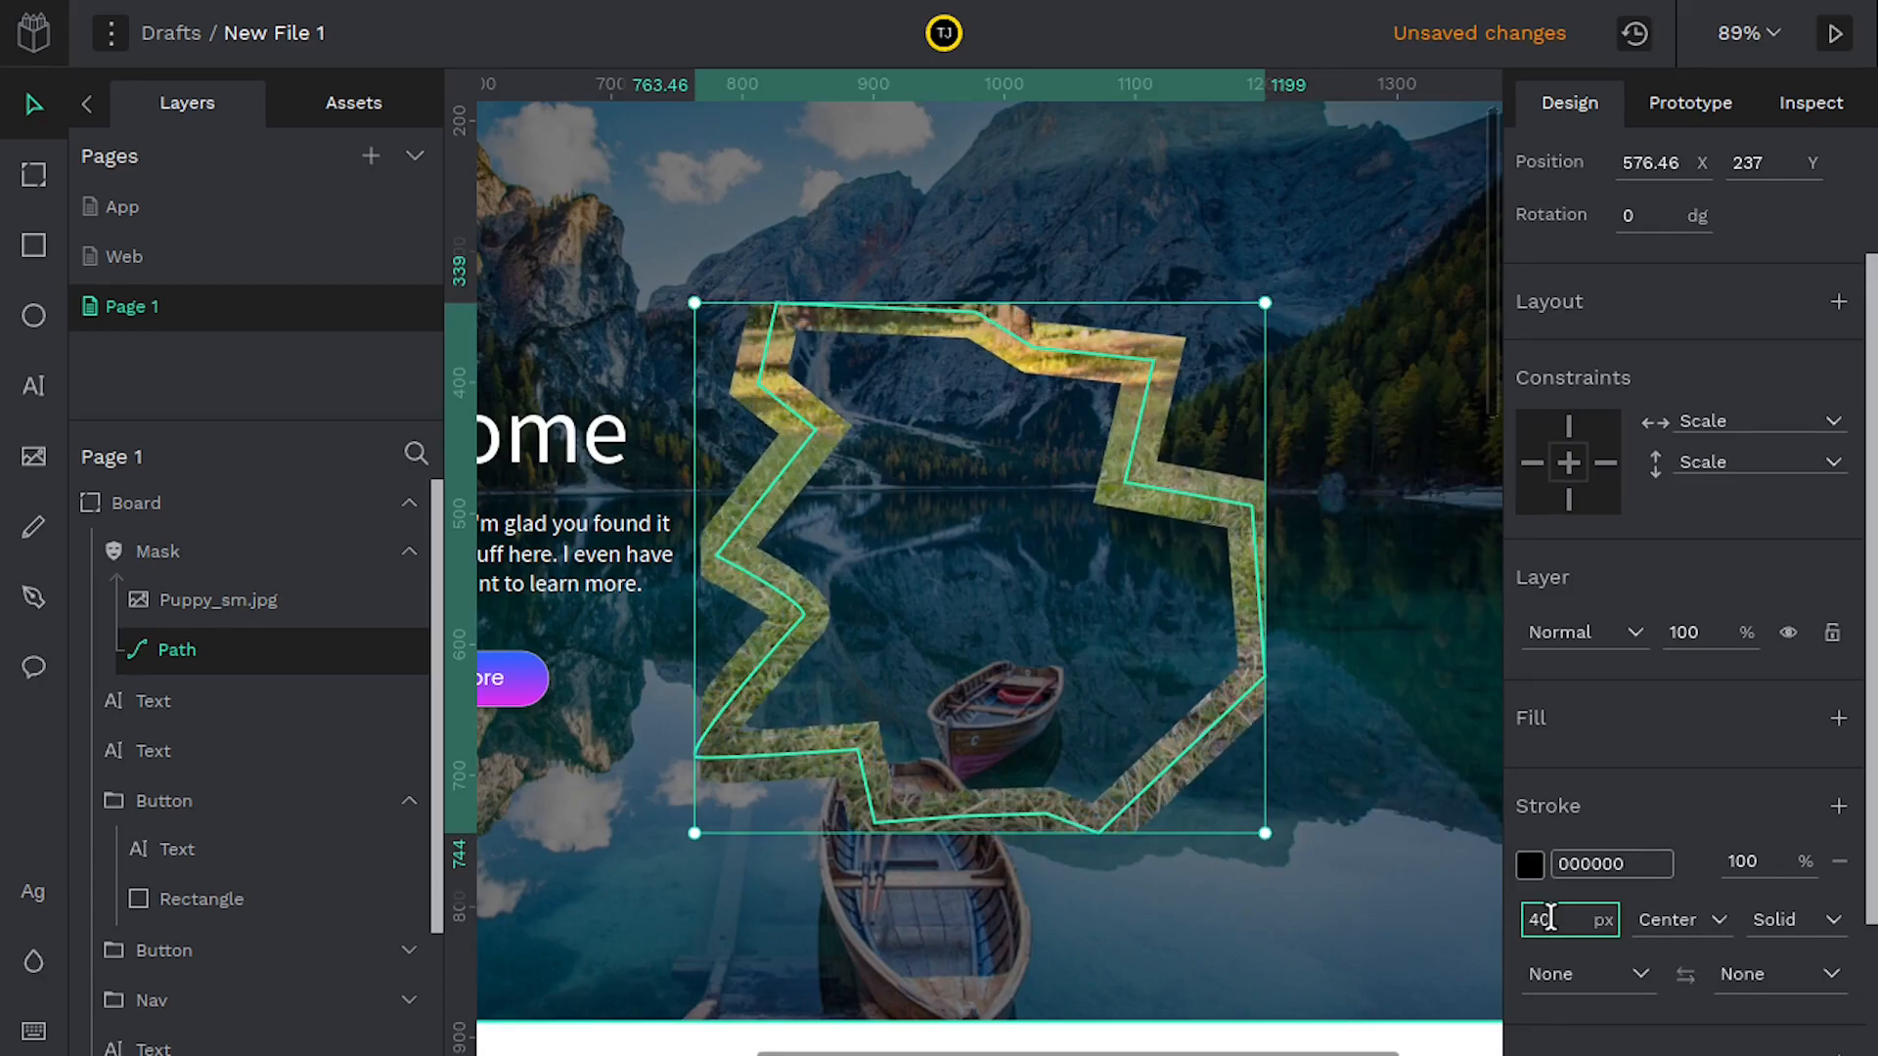
pyautogui.scroll(20, 1547, 923)
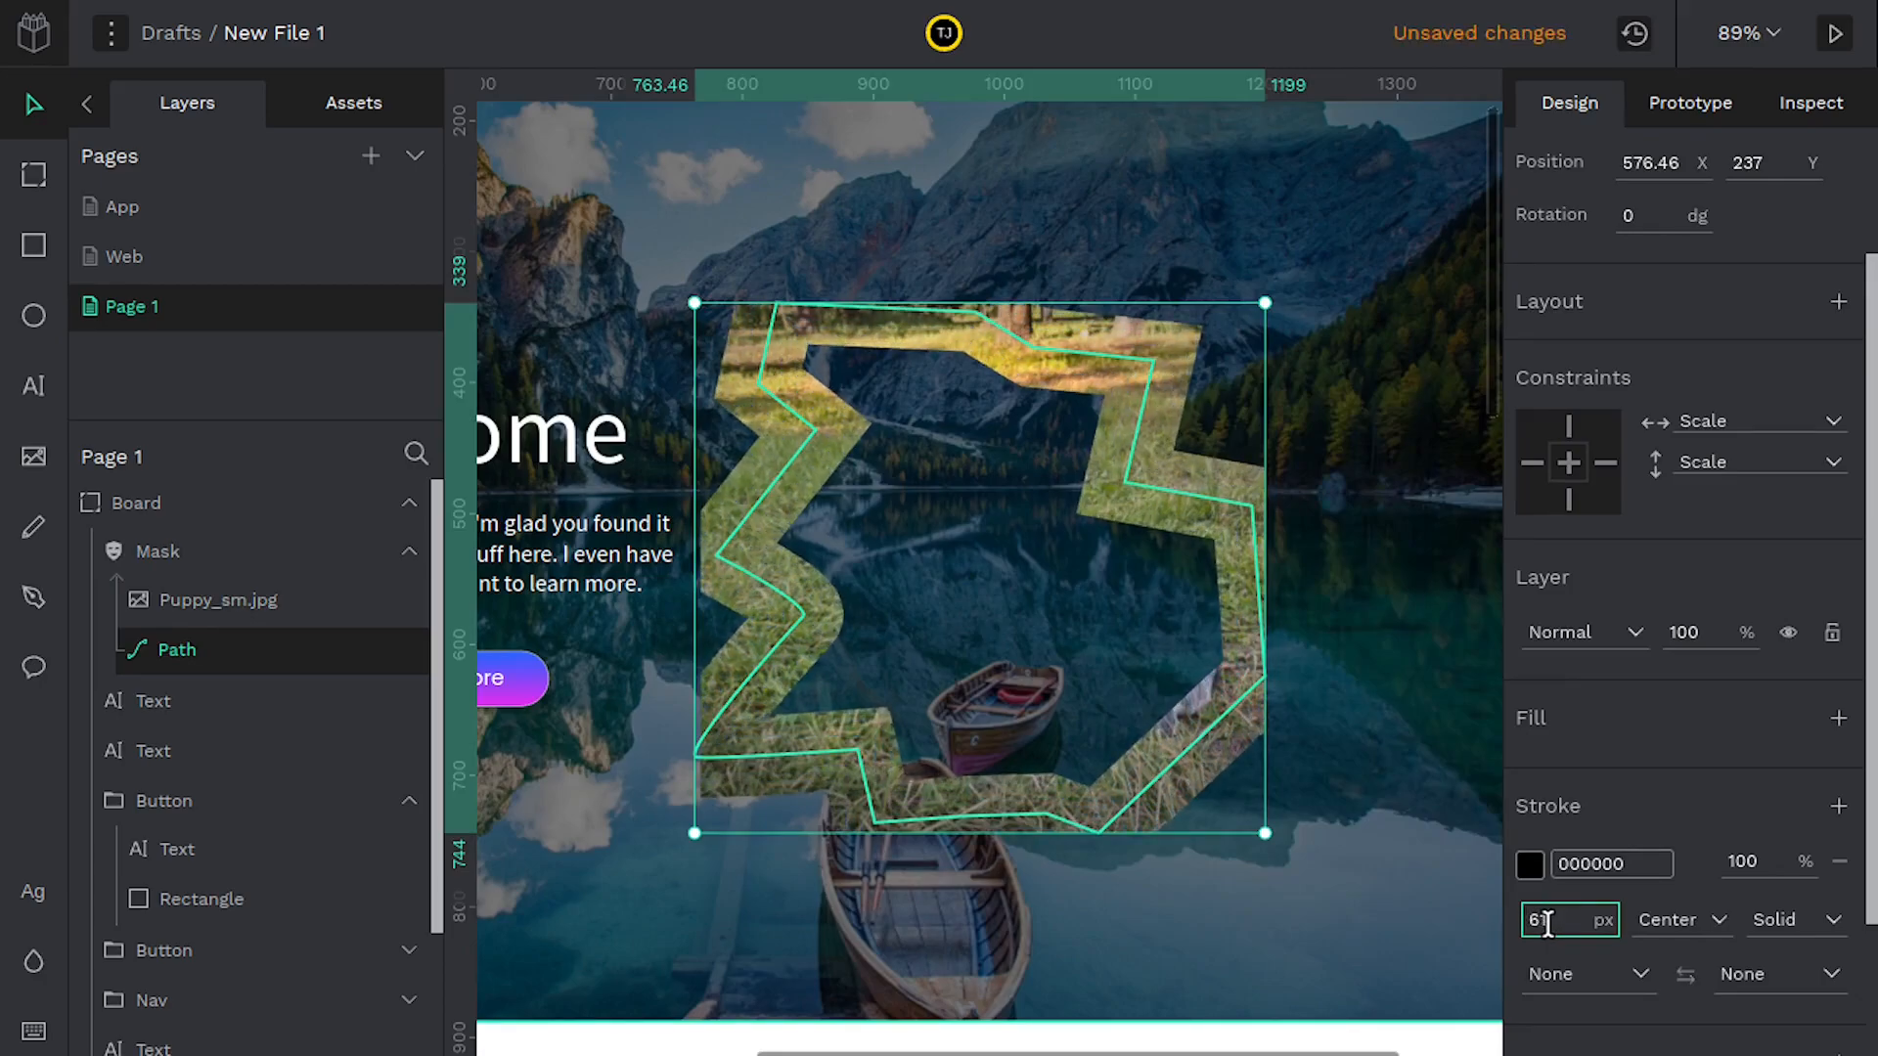
pyautogui.scroll(14, 1547, 924)
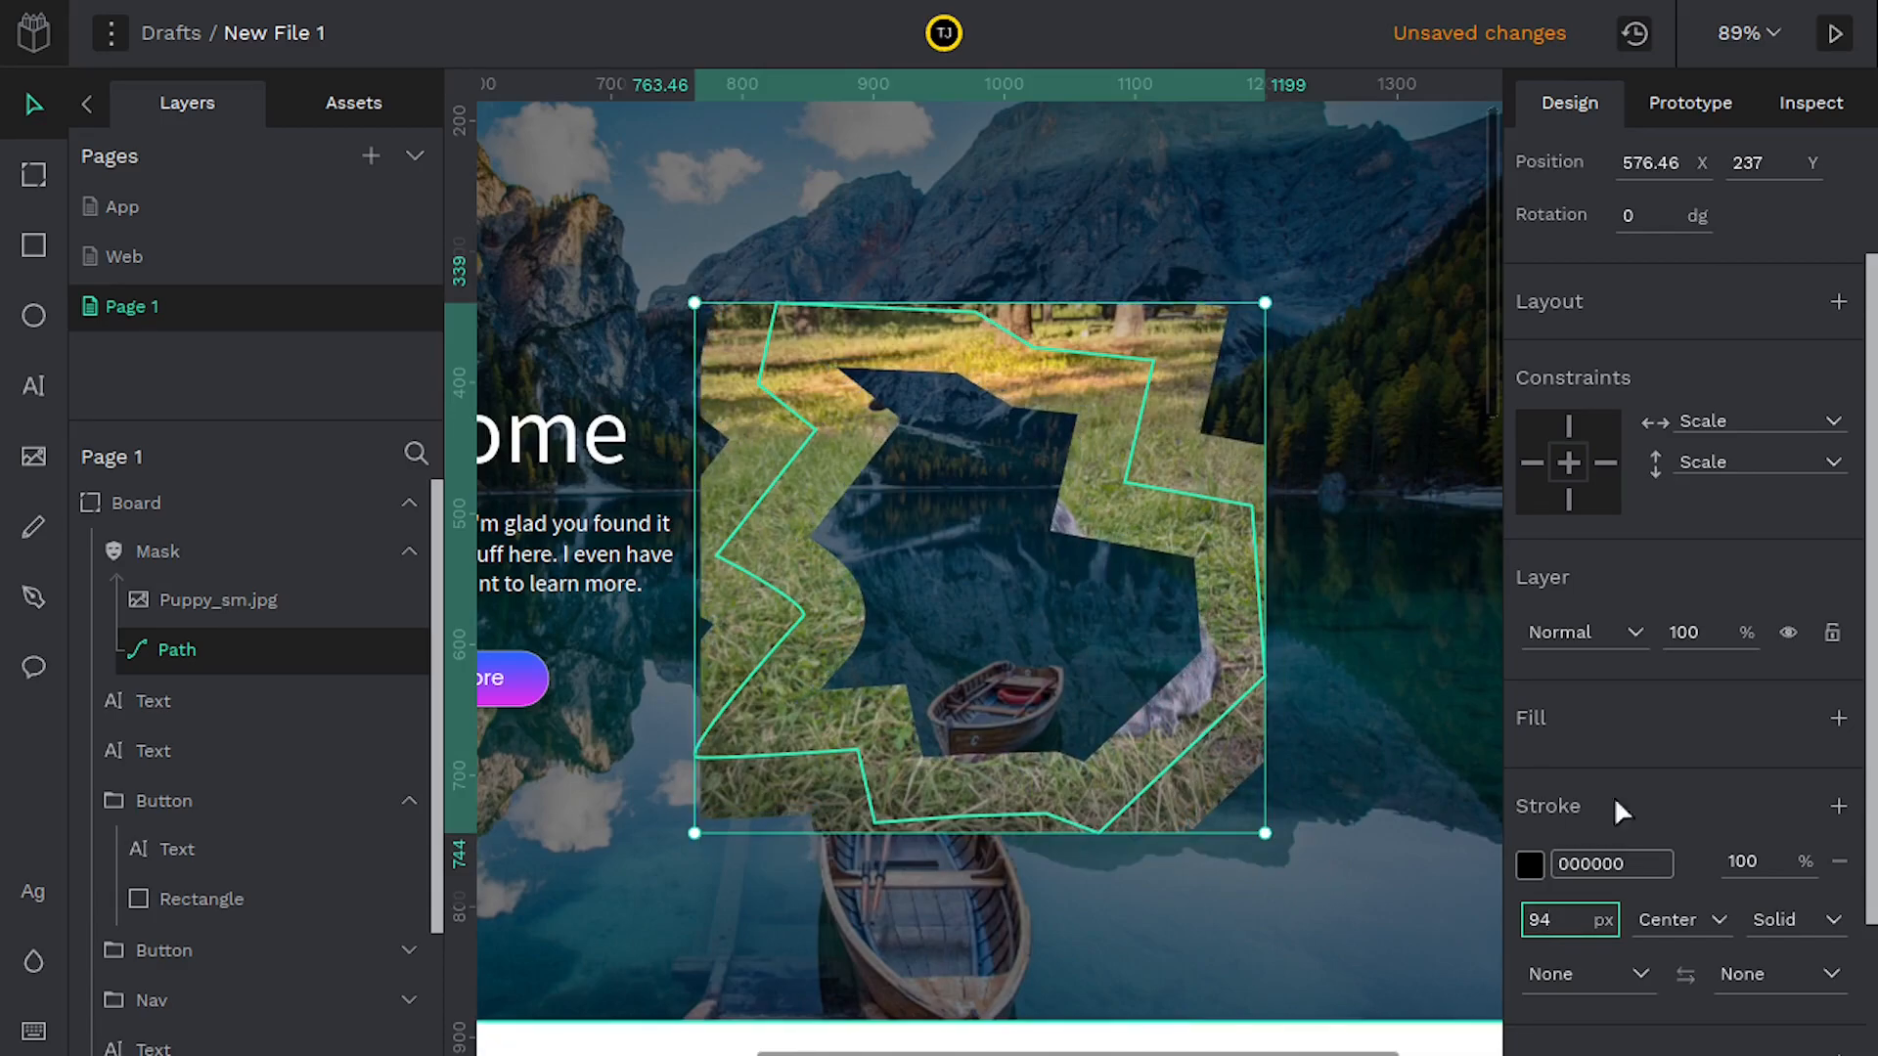
# Replace the path's stroke with a 224fd9 fill at 100% and move the path to X 610, Y 266
pyautogui.click(1838, 861)
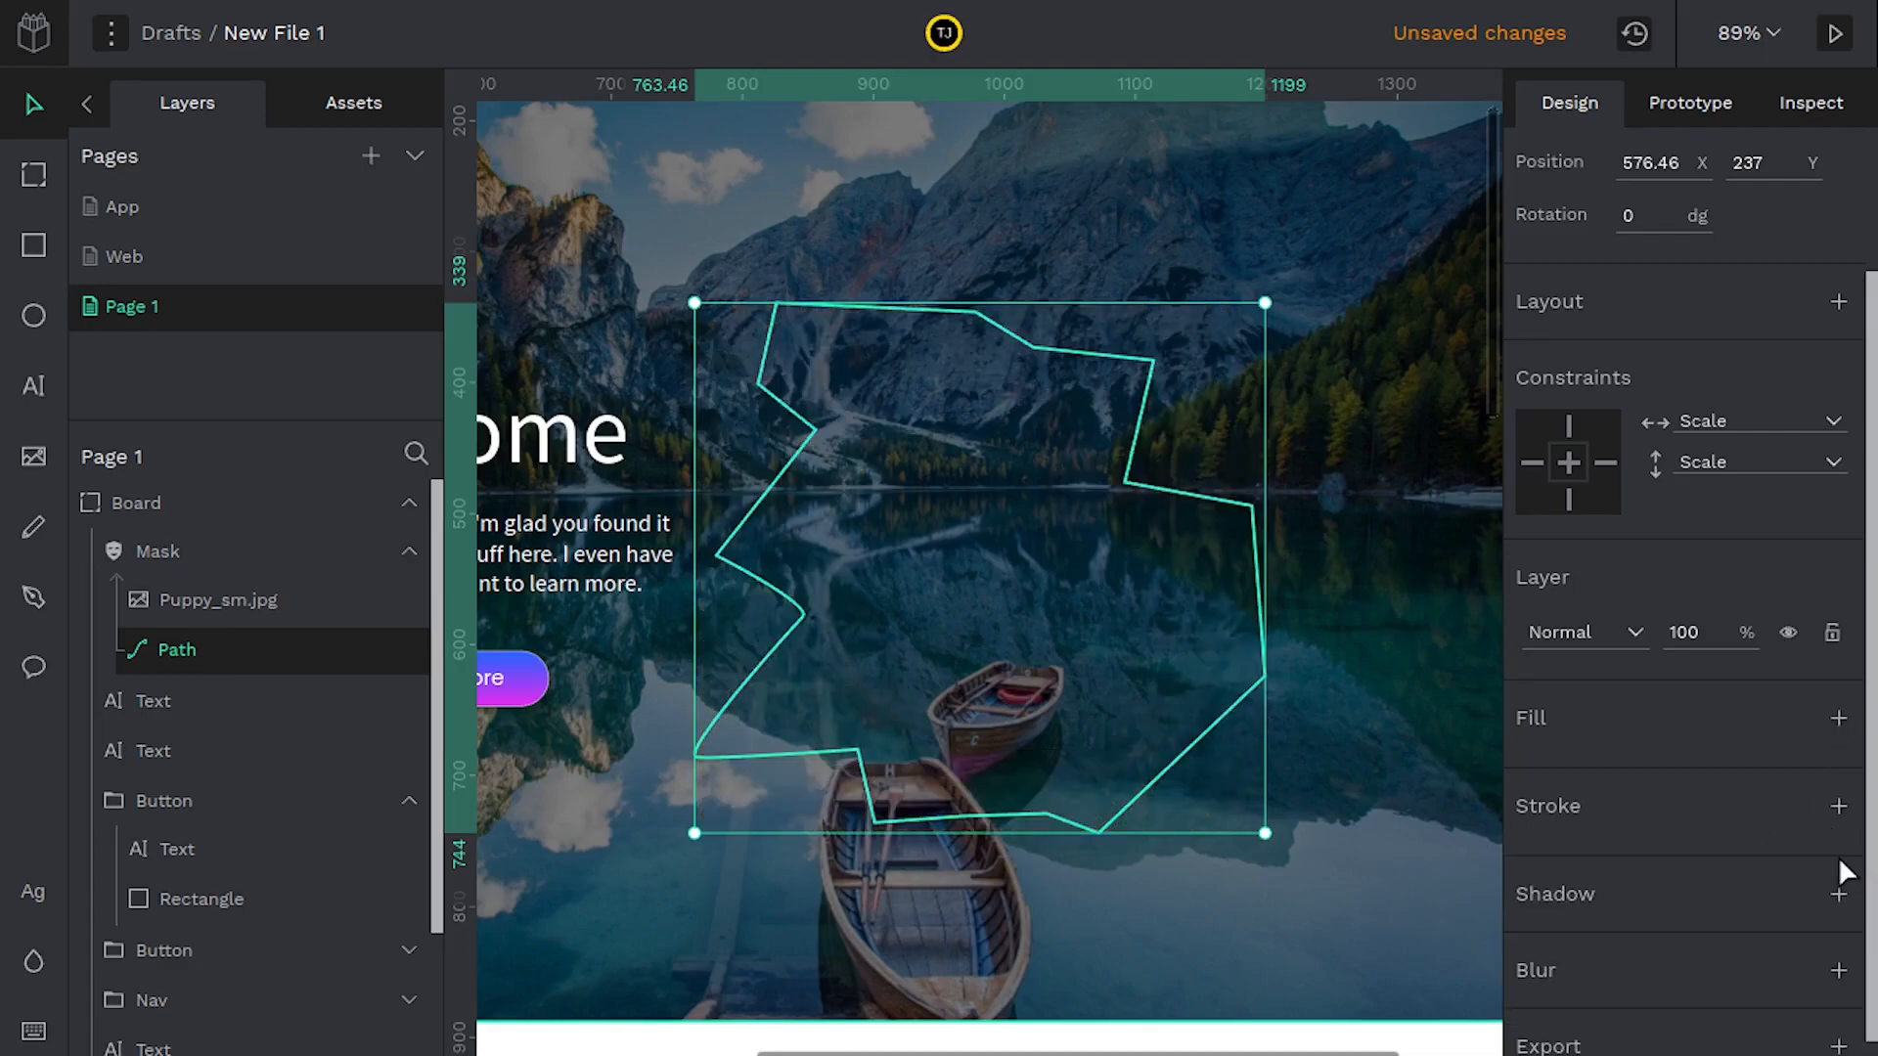
pyautogui.click(1838, 720)
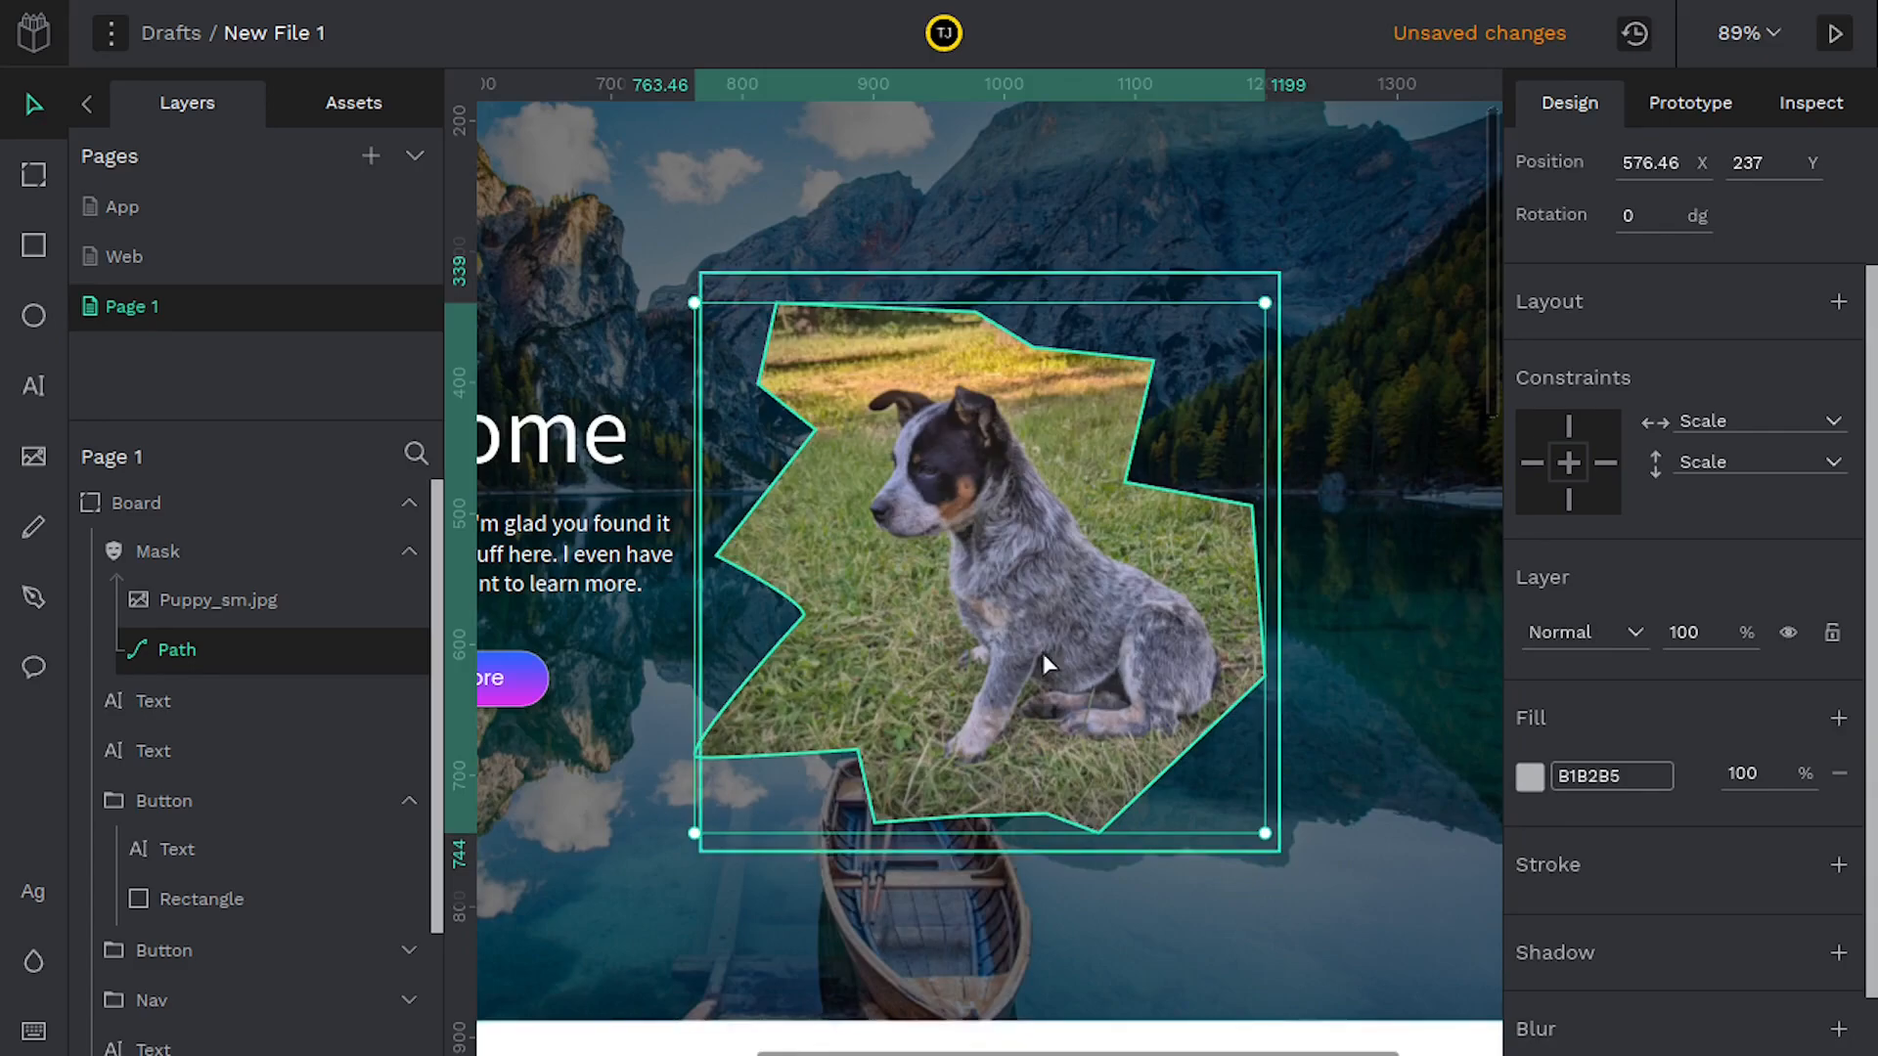
pyautogui.click(1529, 777)
pyautogui.moveTo(1293, 530); pyautogui.dragTo(1423, 499)
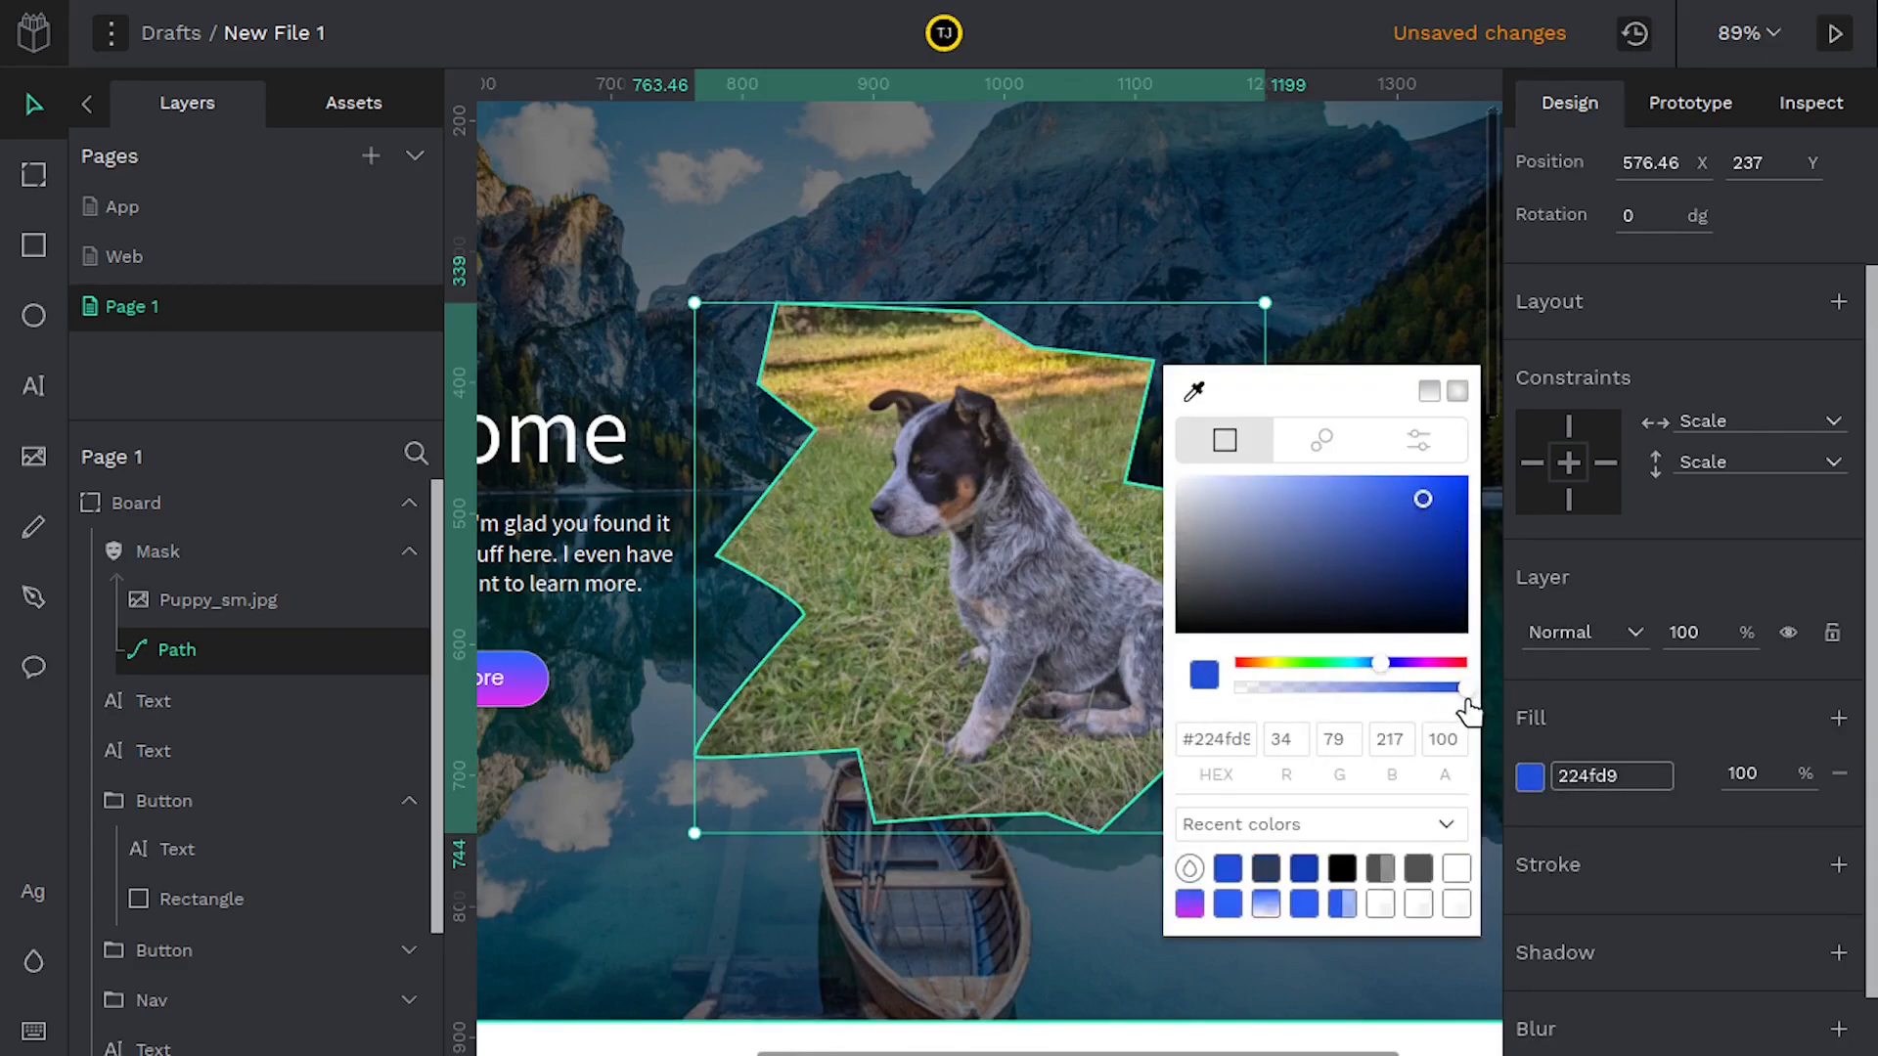
pyautogui.click(1624, 861)
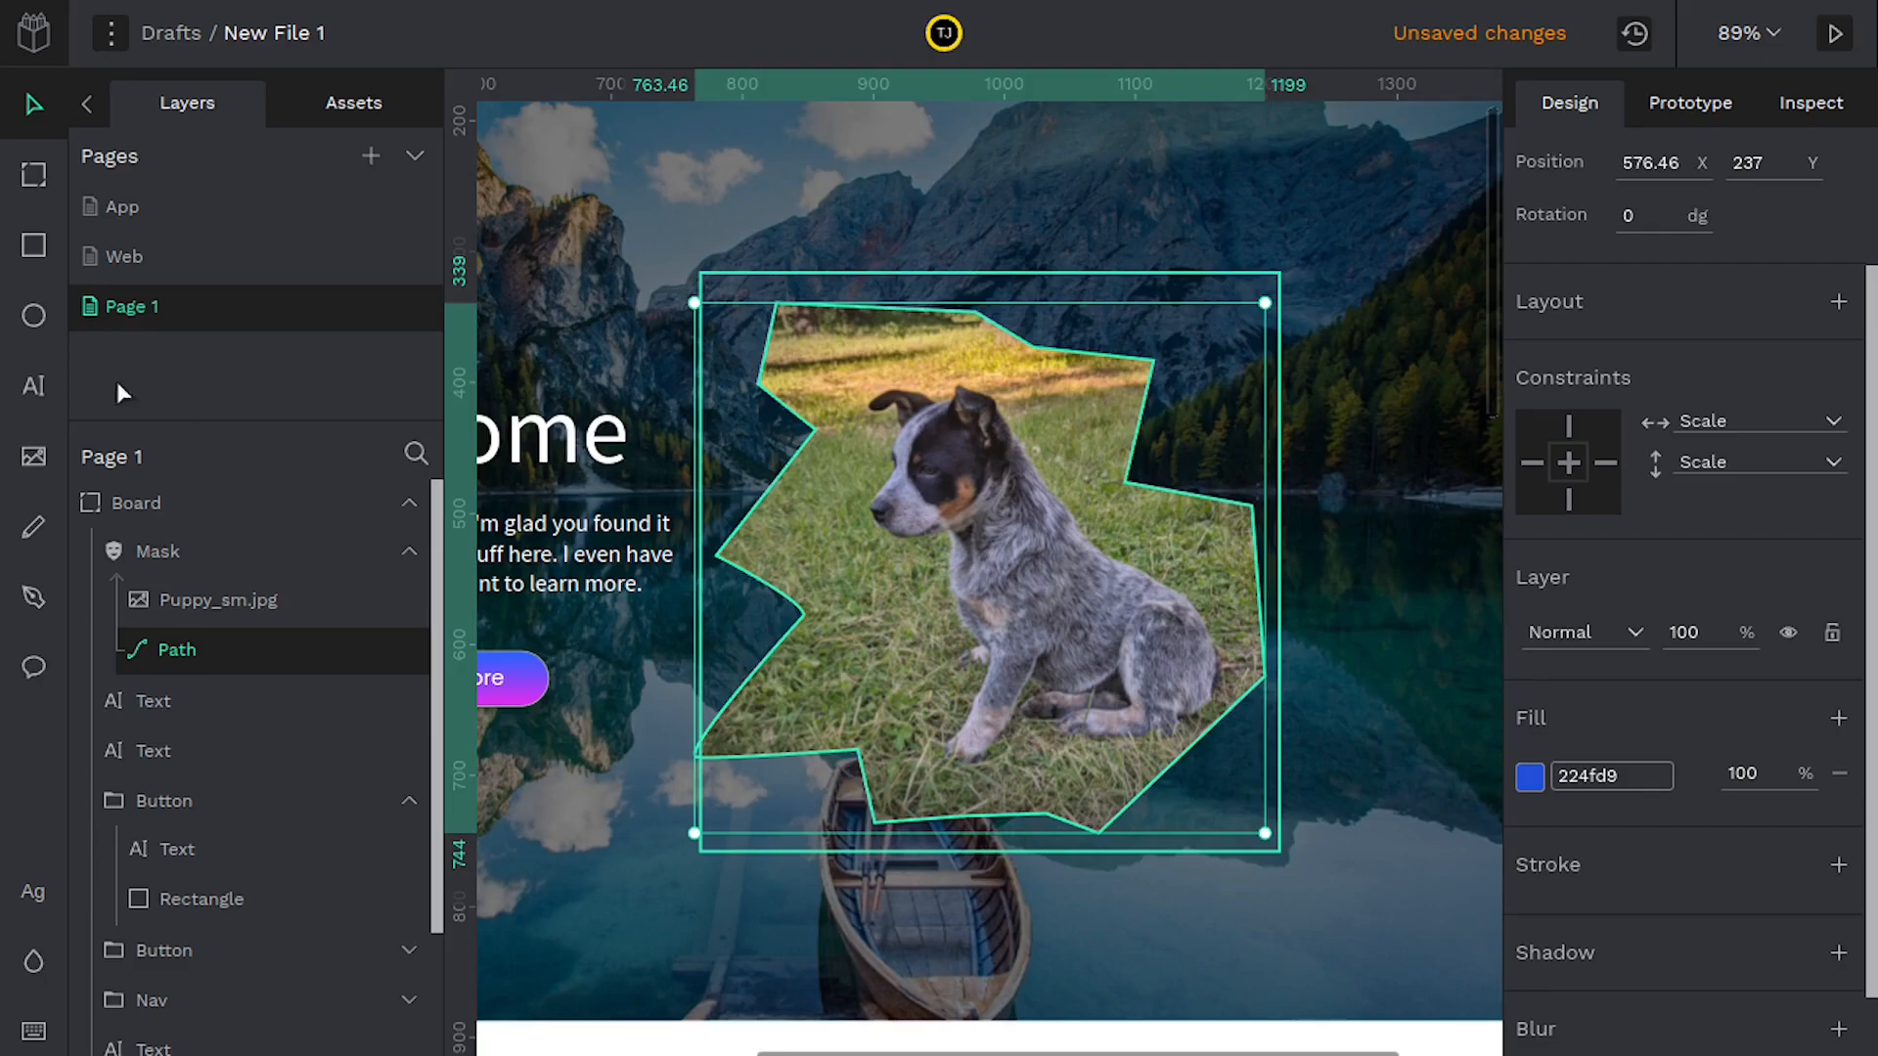
pyautogui.moveTo(1001, 531); pyautogui.dragTo(952, 536)
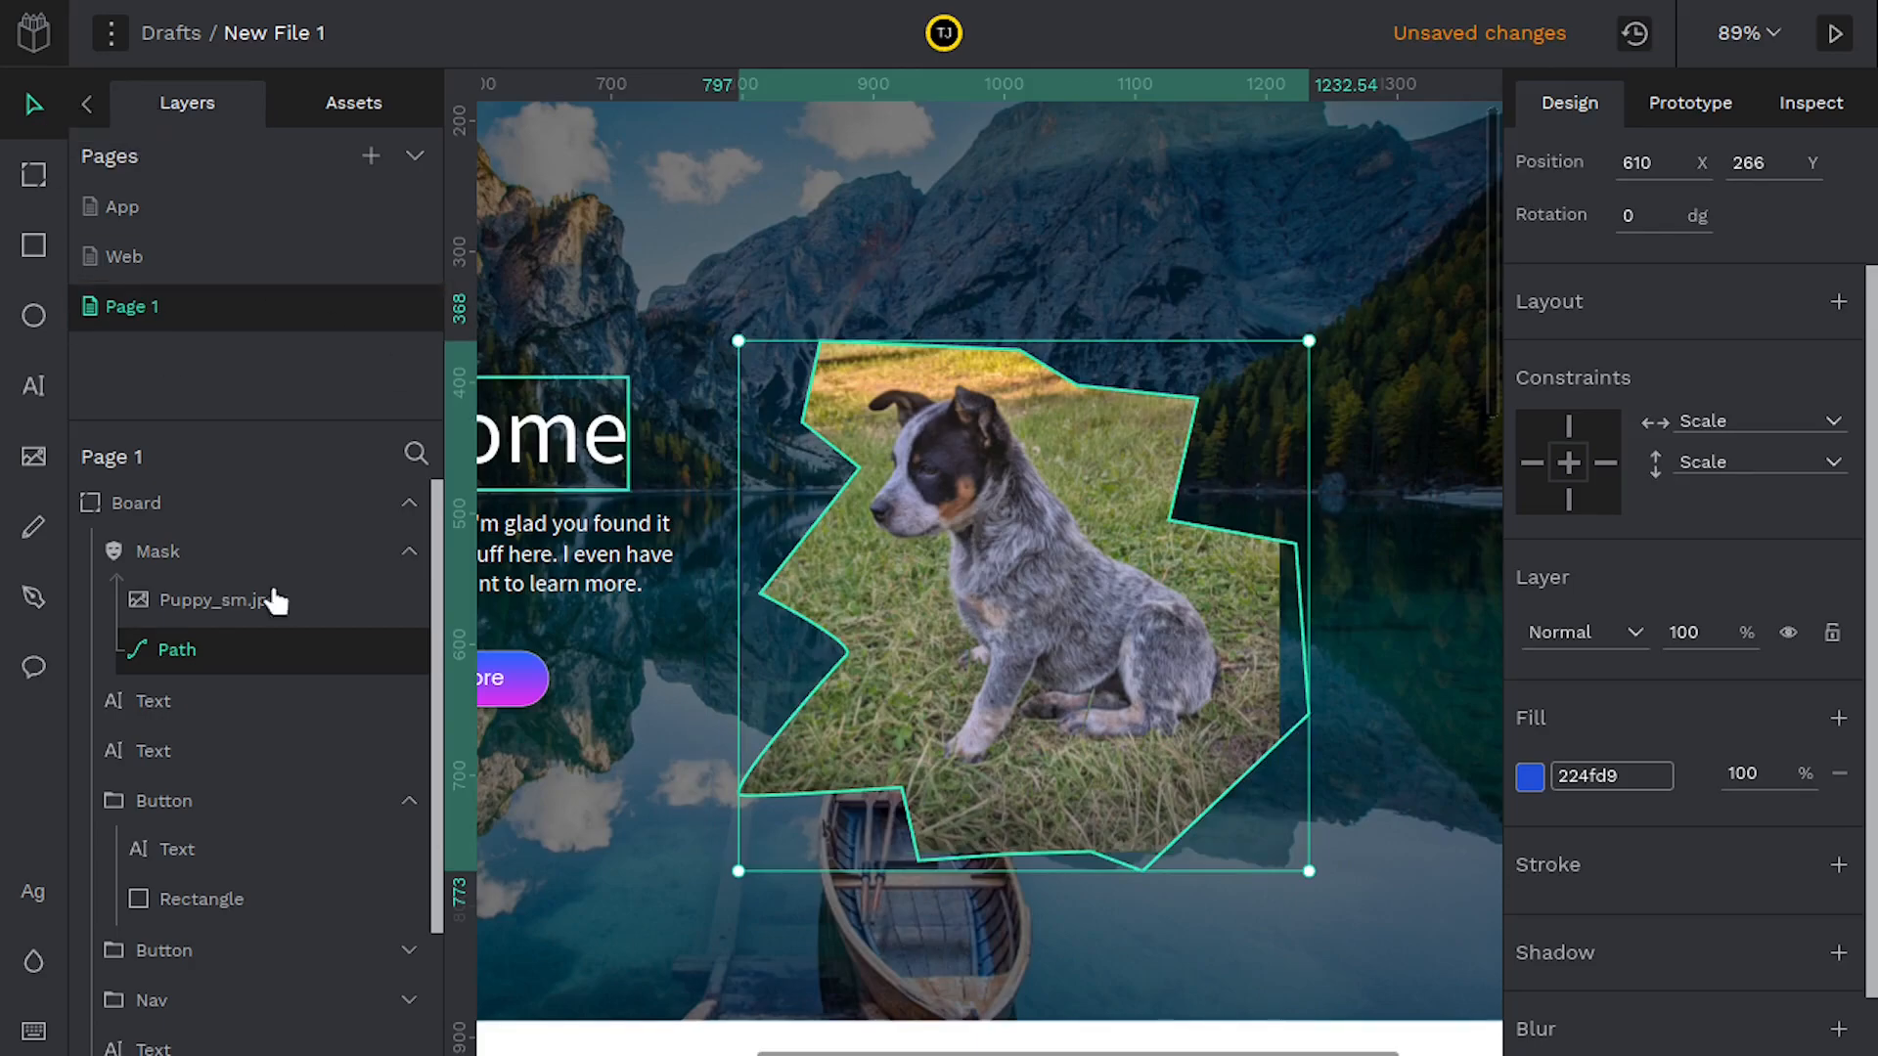
# Select the whole Mask group, shift it on the board and delete it
pyautogui.click(147, 553)
pyautogui.moveTo(988, 571); pyautogui.dragTo(1095, 536)
pyautogui.scroll(-5, 1077, 519)
pyautogui.press('Escape')
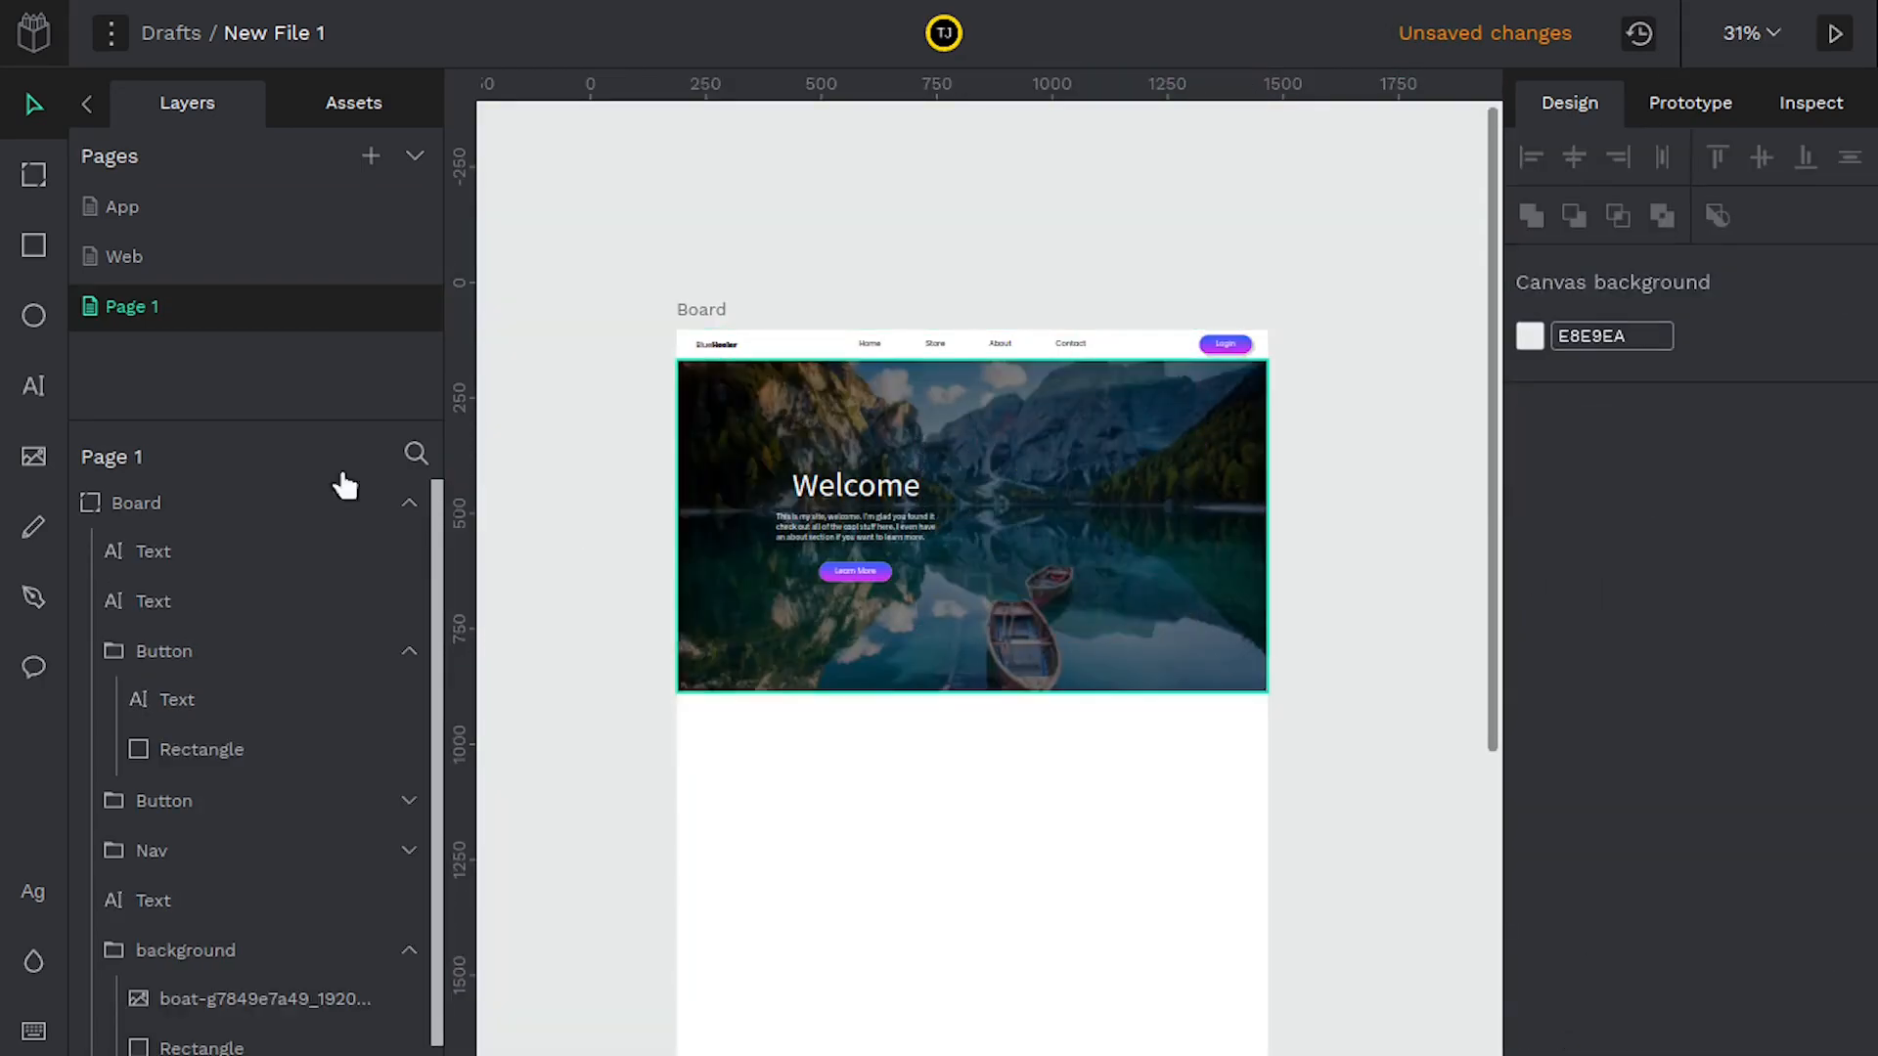
# Copy the circular puppy mask from the Web page and paste it on Page 1's board, beside the Welcome text on the boat background
pyautogui.click(97, 259)
pyautogui.rightClick(1087, 254)
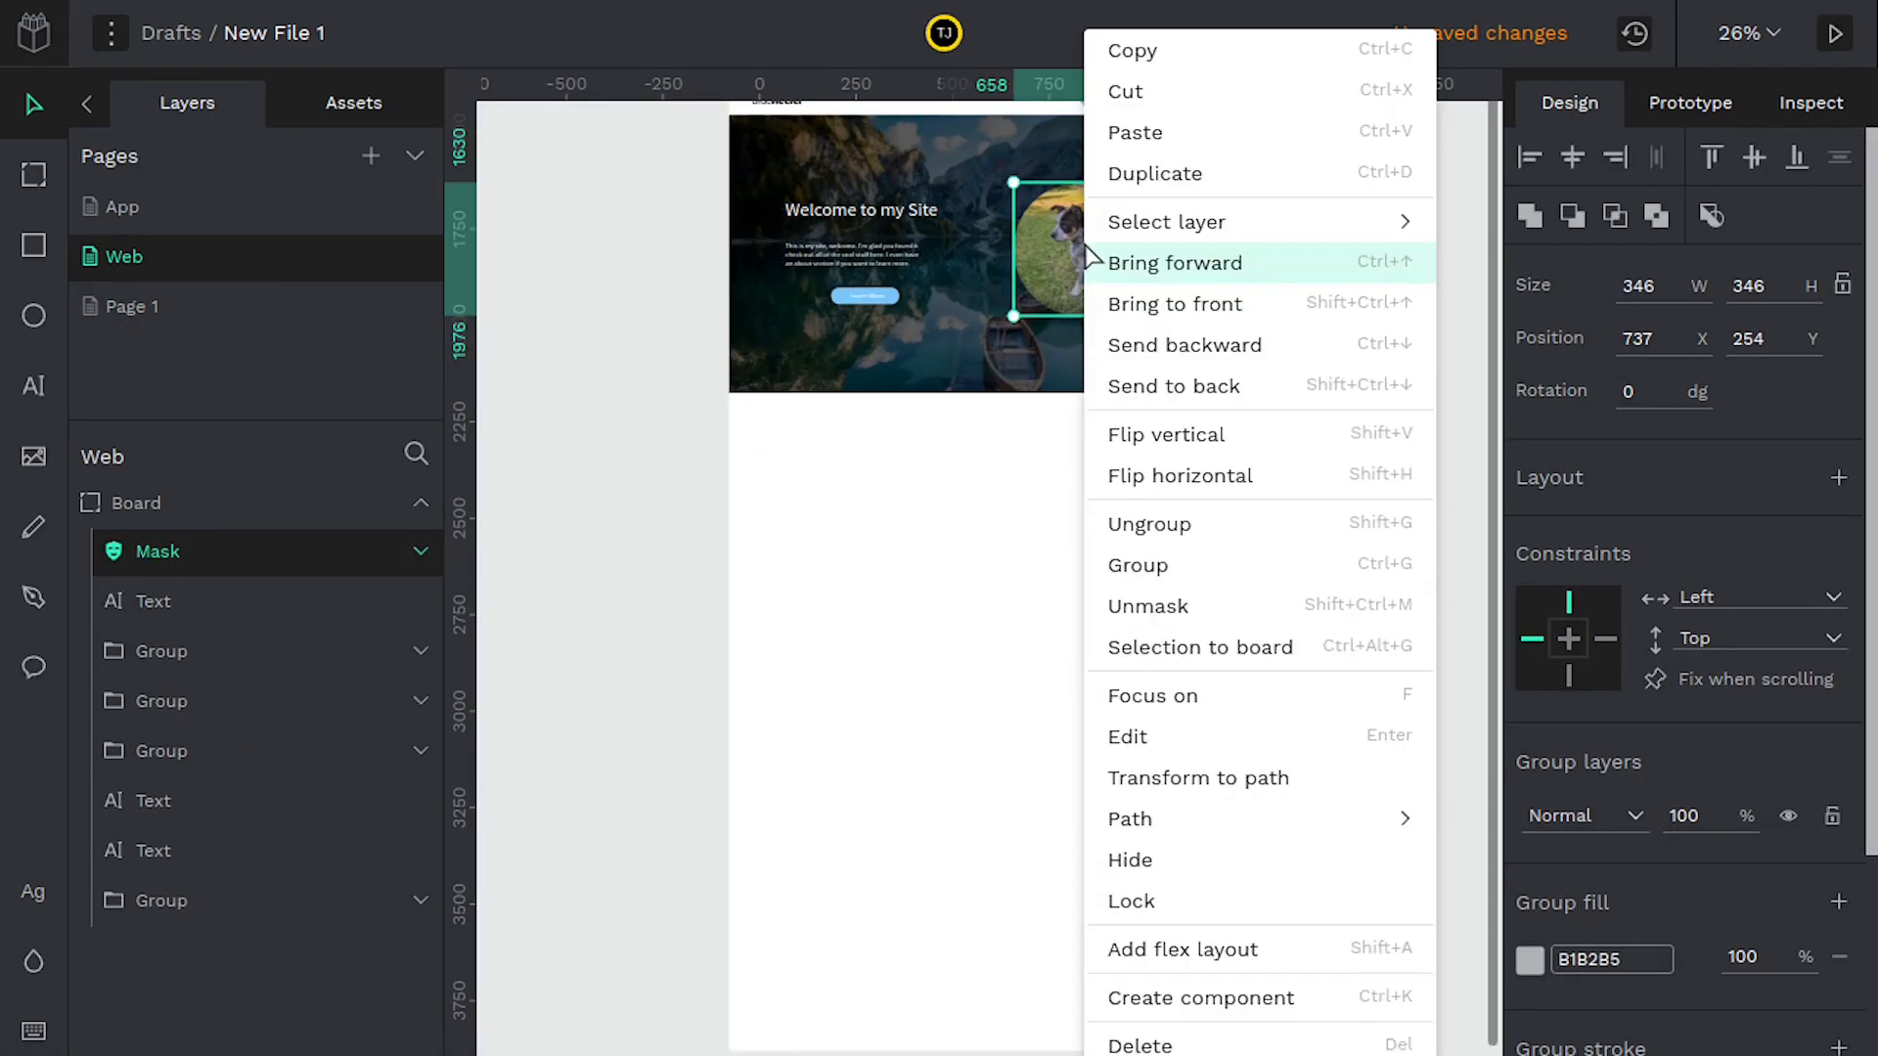
pyautogui.click(1129, 54)
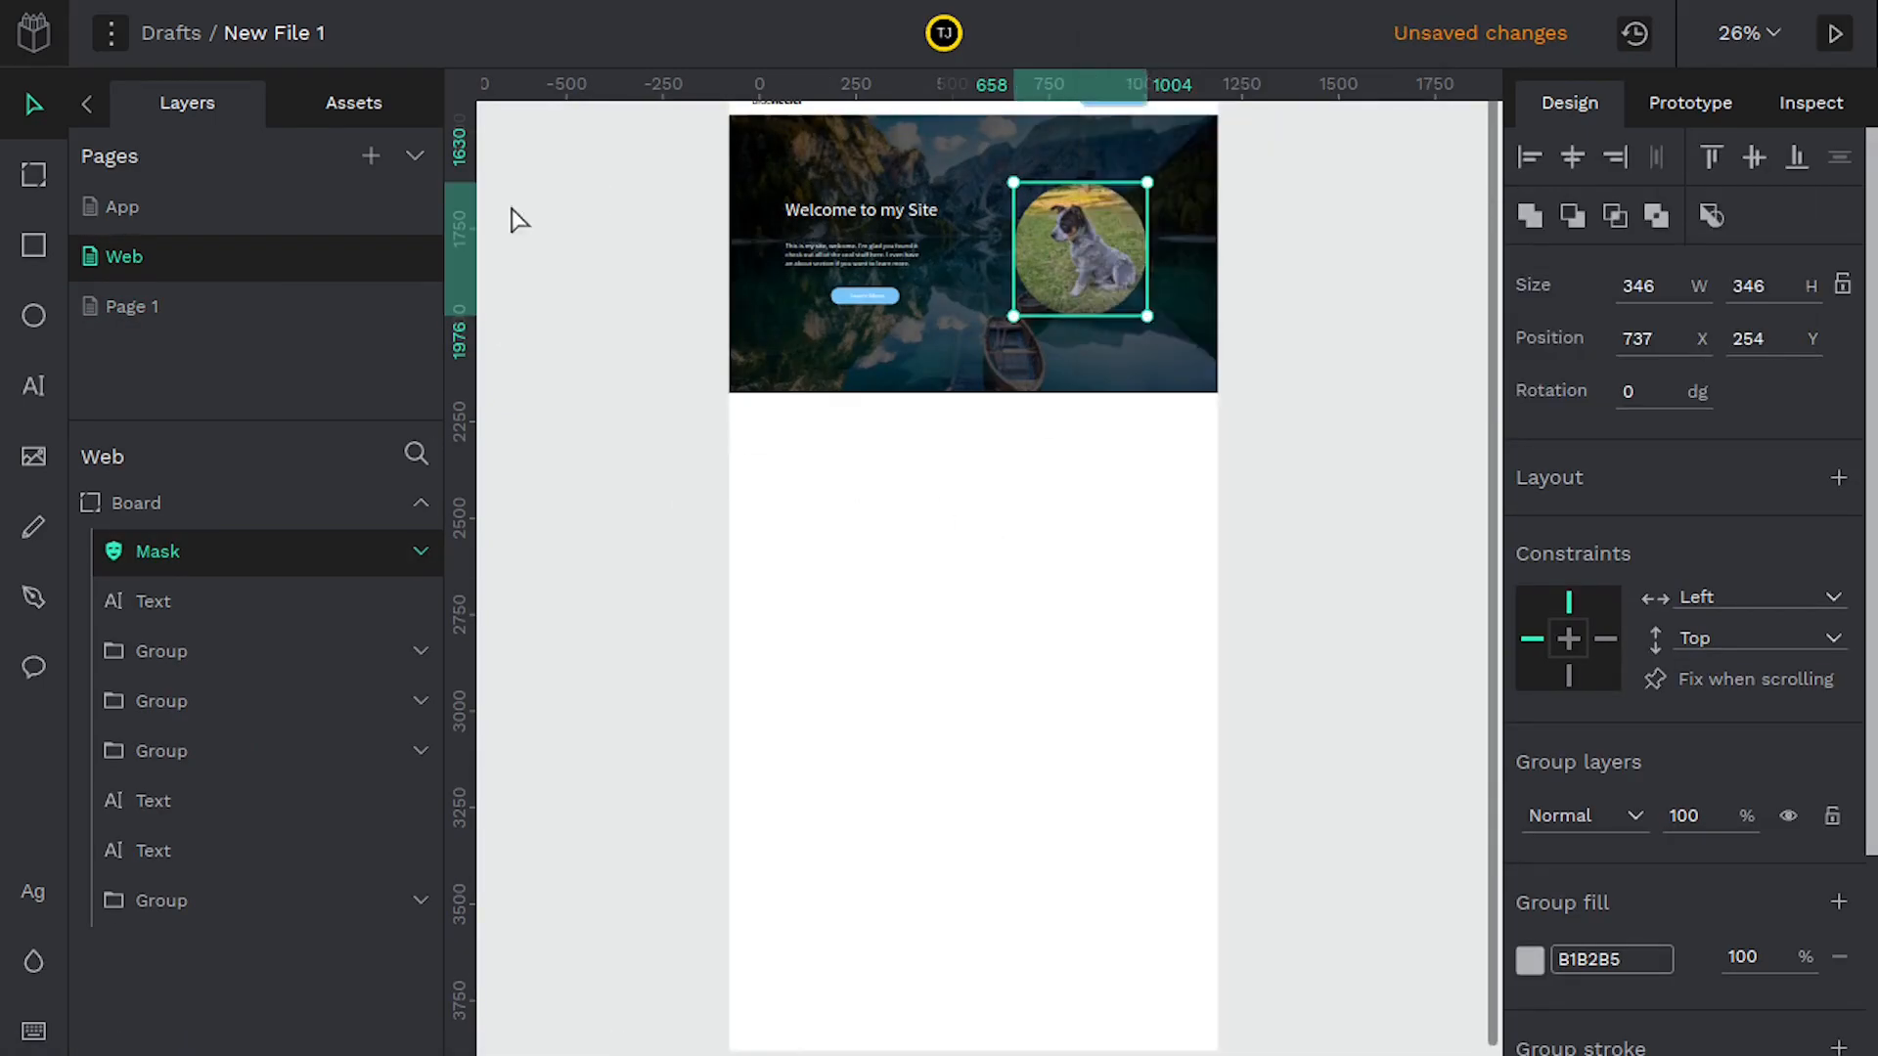
pyautogui.click(132, 306)
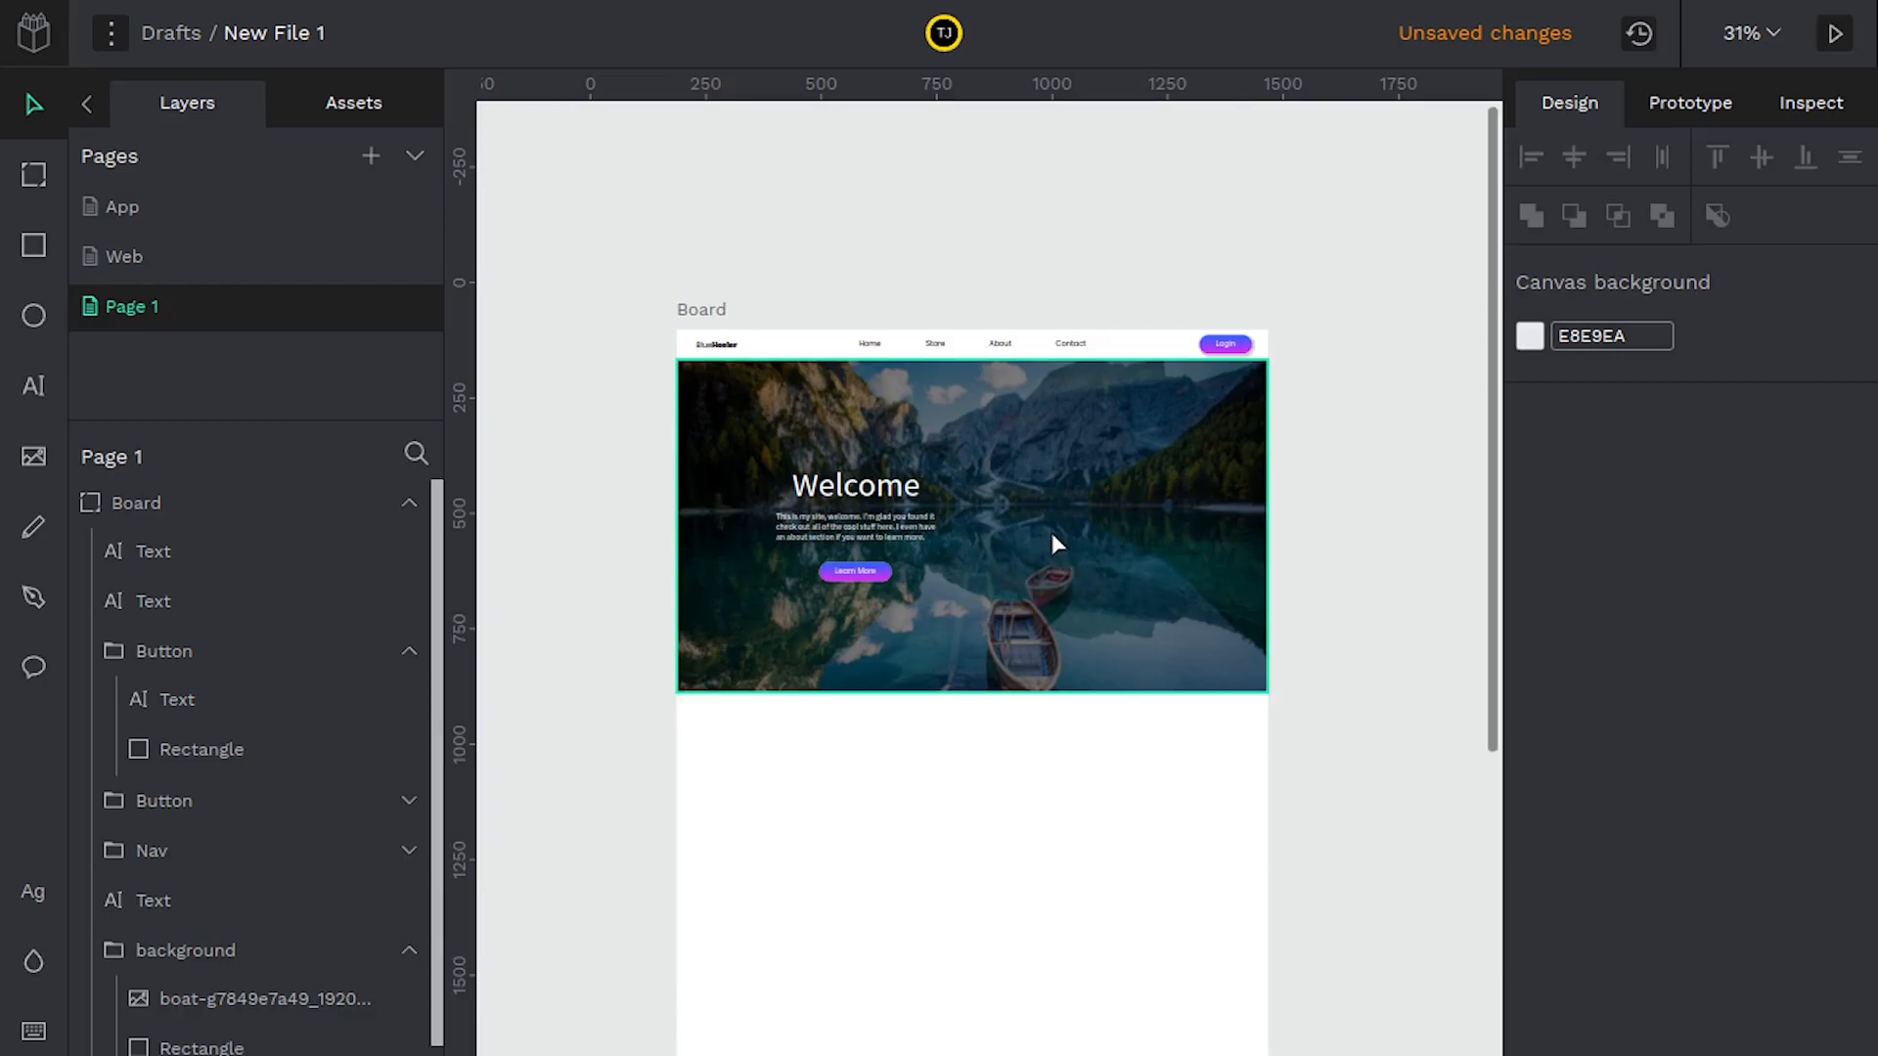
pyautogui.rightClick(1052, 535)
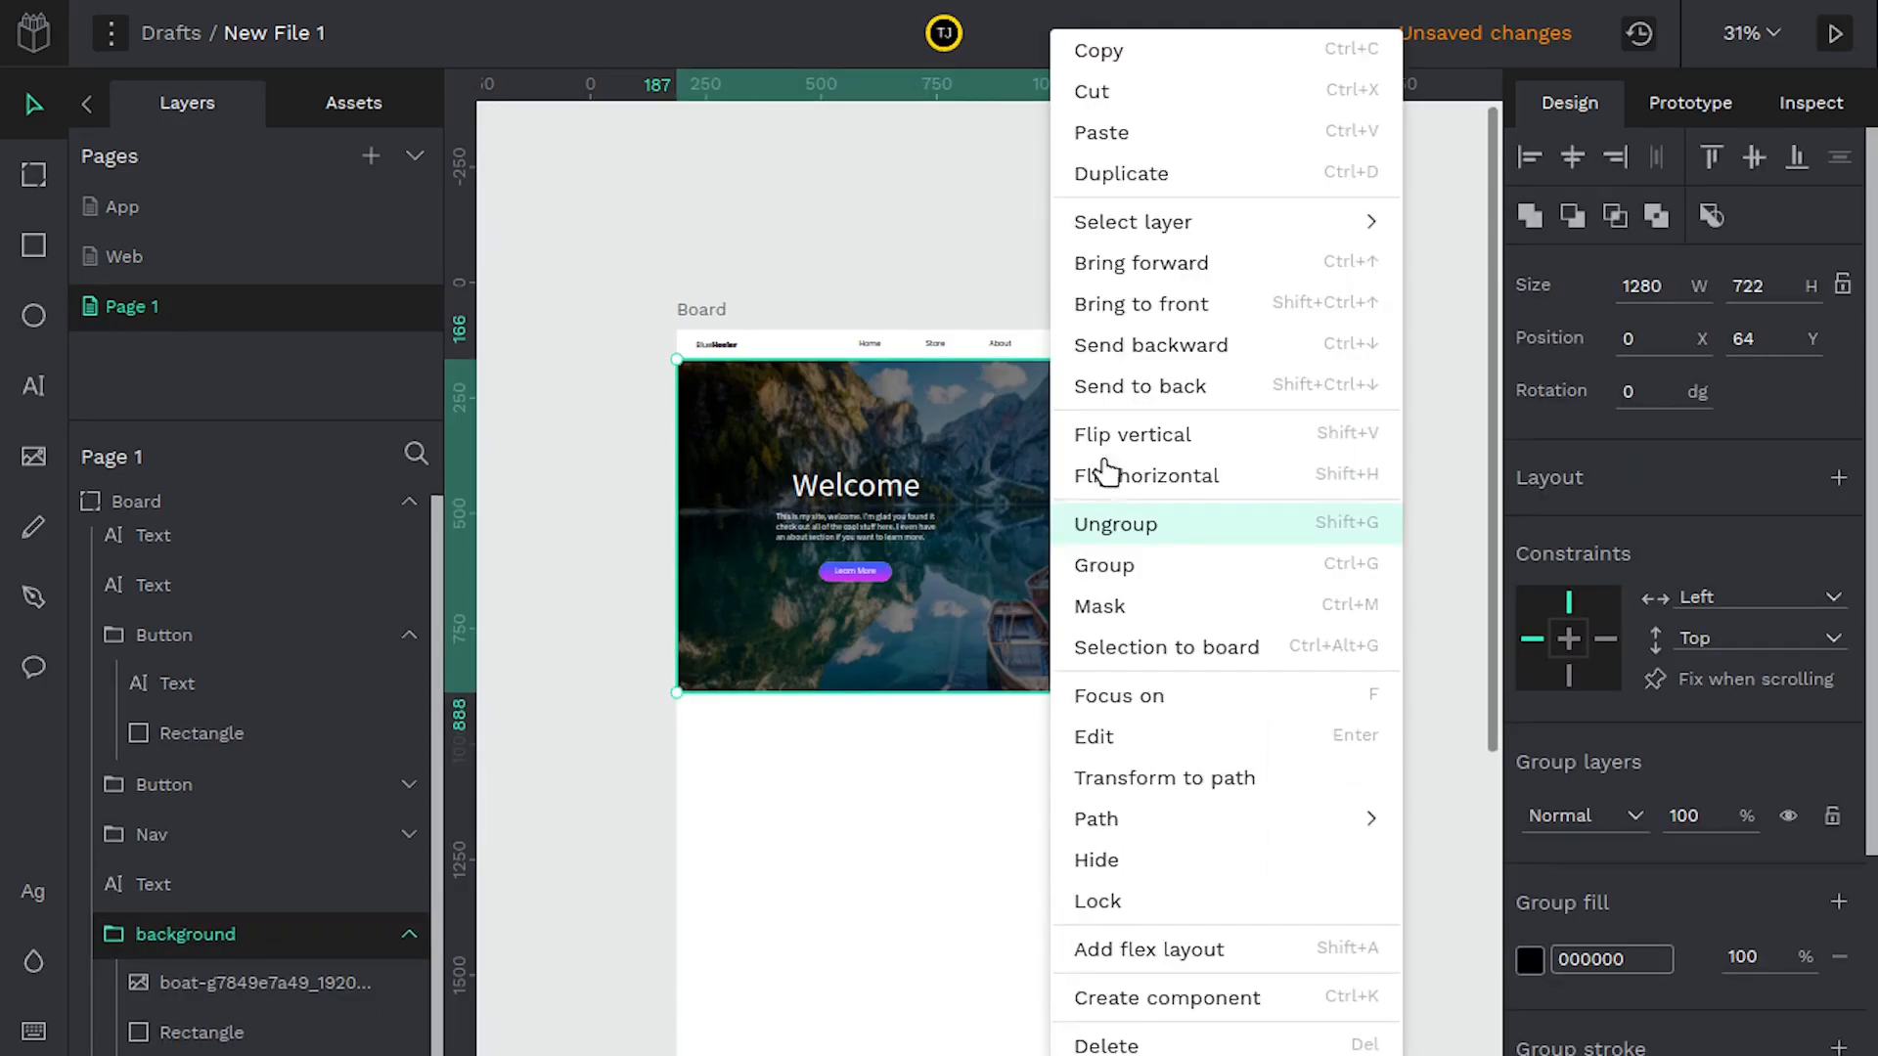
pyautogui.click(1105, 136)
pyautogui.moveTo(760, 430); pyautogui.dragTo(1096, 515)
pyautogui.click(964, 737)
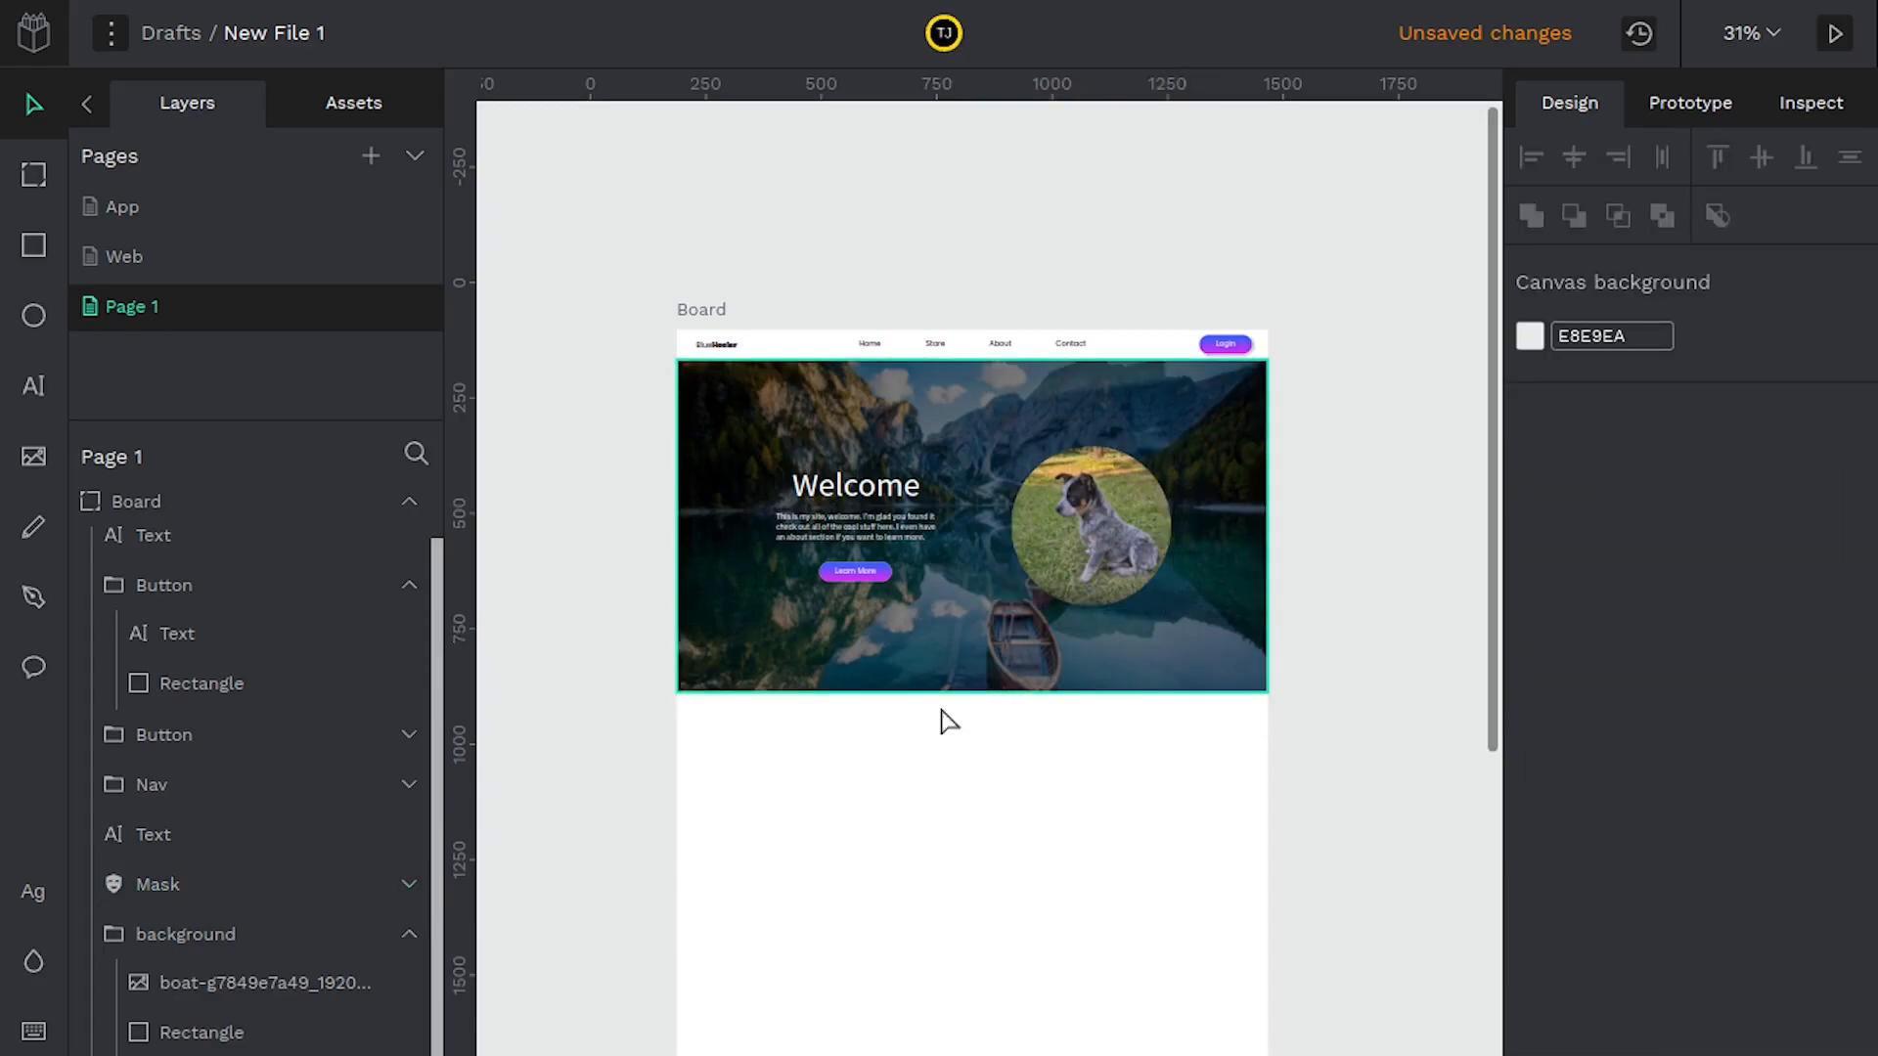
# Build a light blue 1280 by 828 section below the boat with copied puppy mask, "Puppy" heading, paragraph and Learn More button, plus "THE END" text beneath
pyautogui.moveTo(597, 628); pyautogui.dragTo(946, 539)
pyautogui.click(883, 836)
pyautogui.click(33, 244)
pyautogui.moveTo(678, 742); pyautogui.dragTo(1256, 1012)
pyautogui.hotkey('ctrl', 'v')
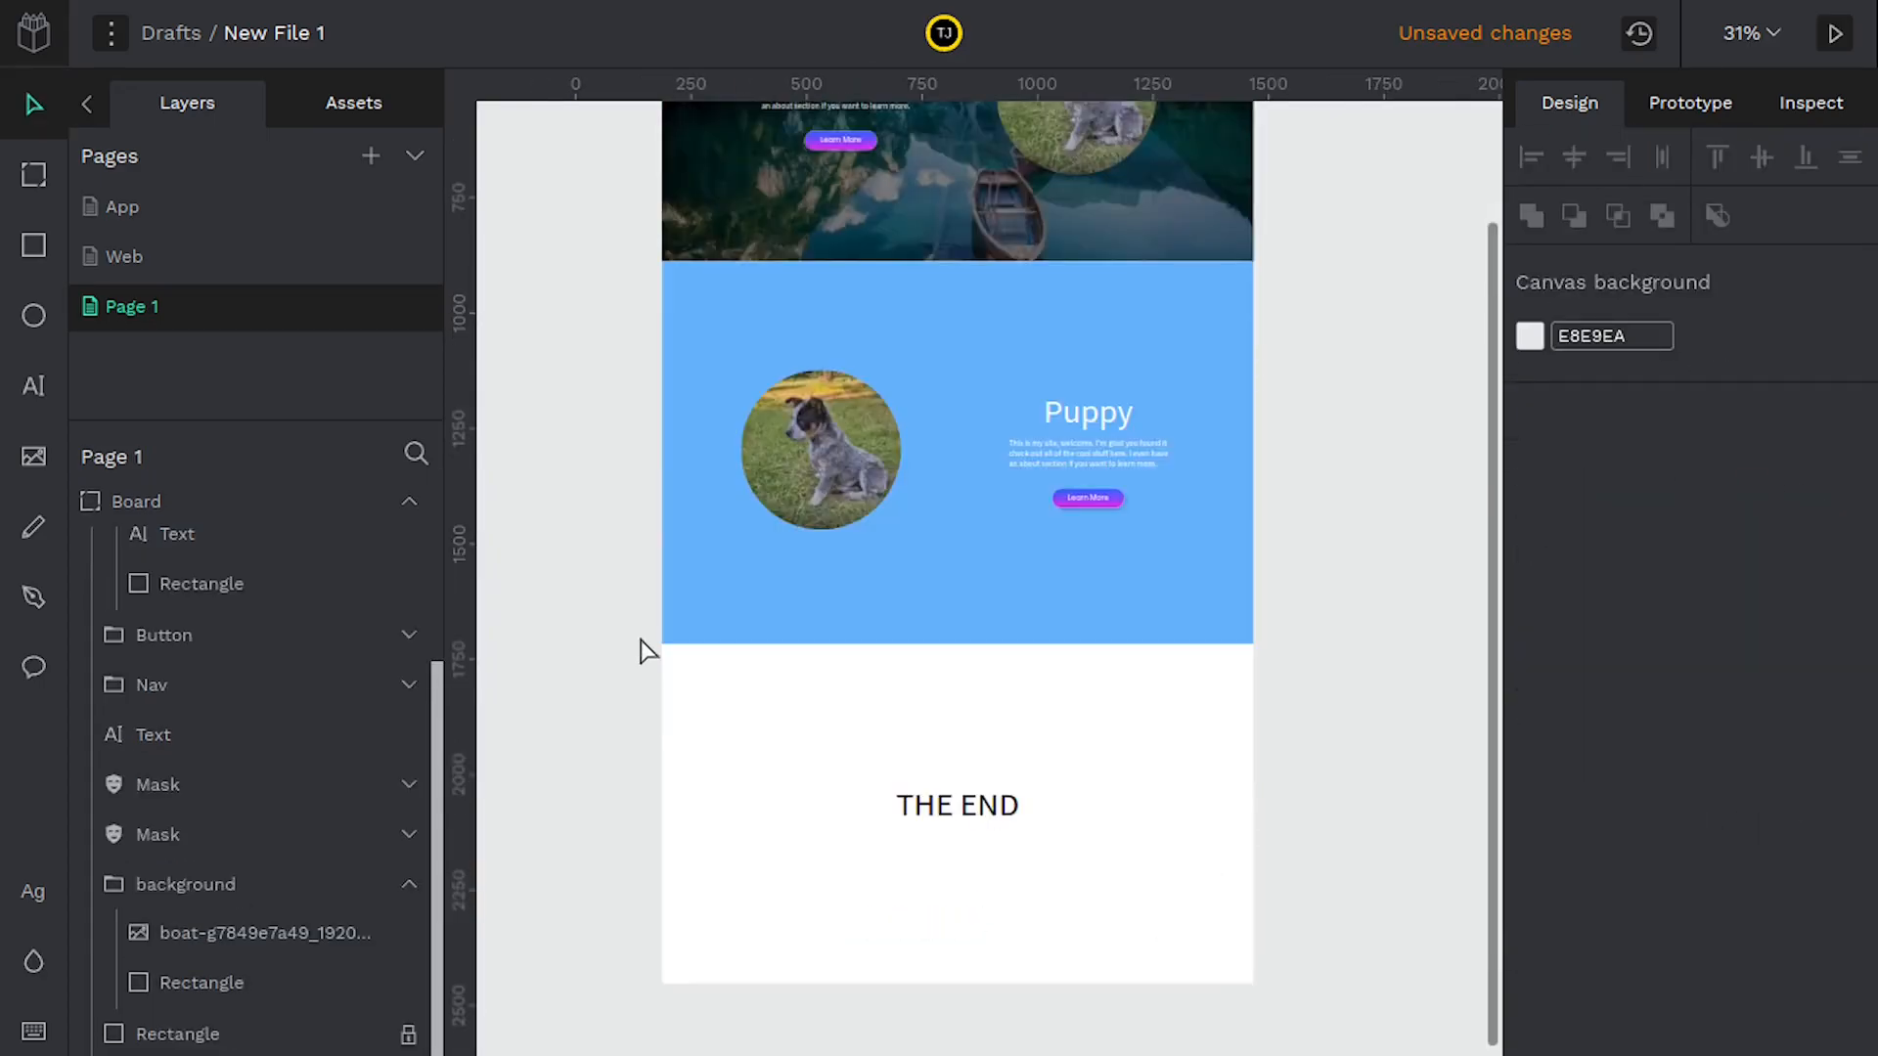
# Recolour the Puppy section's background rectangle to 618fba and turn its fill into a radial gradient
pyautogui.scroll(3, 901, 470)
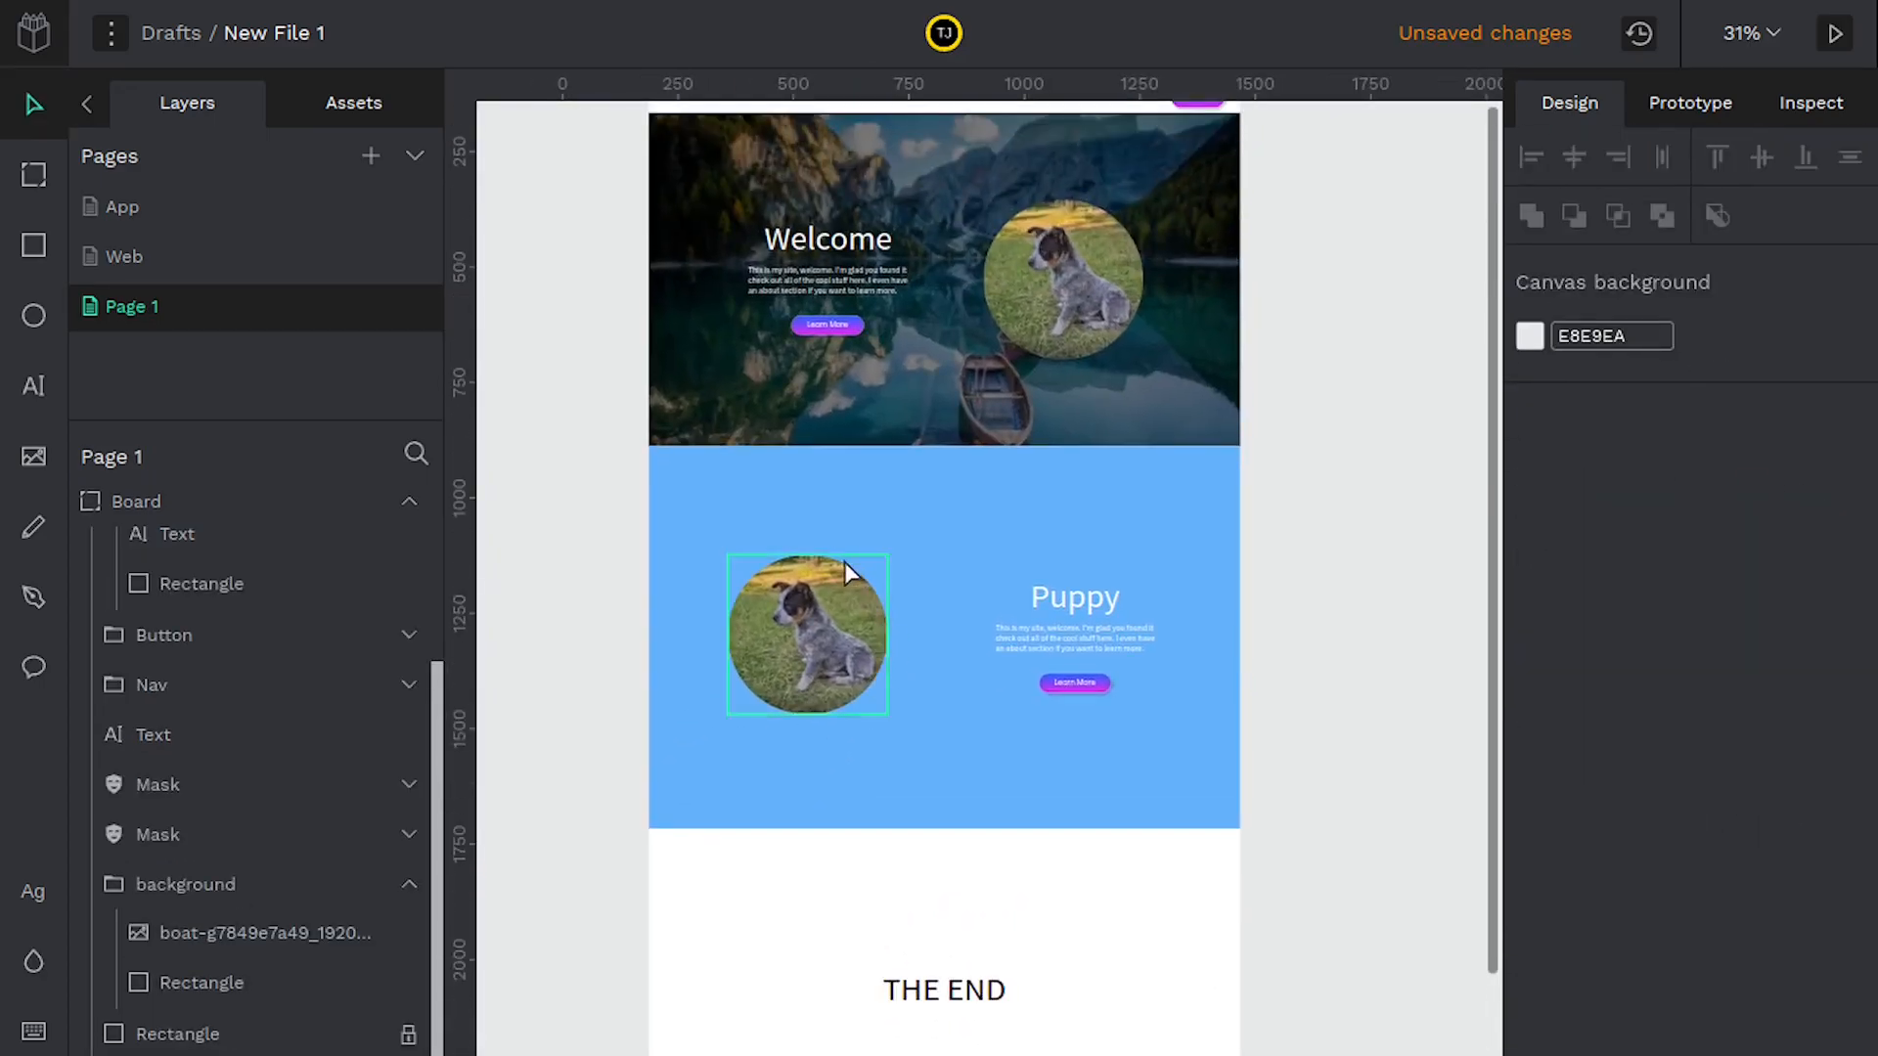
pyautogui.scroll(3, 861, 596)
pyautogui.scroll(-3, 865, 586)
pyautogui.click(177, 1034)
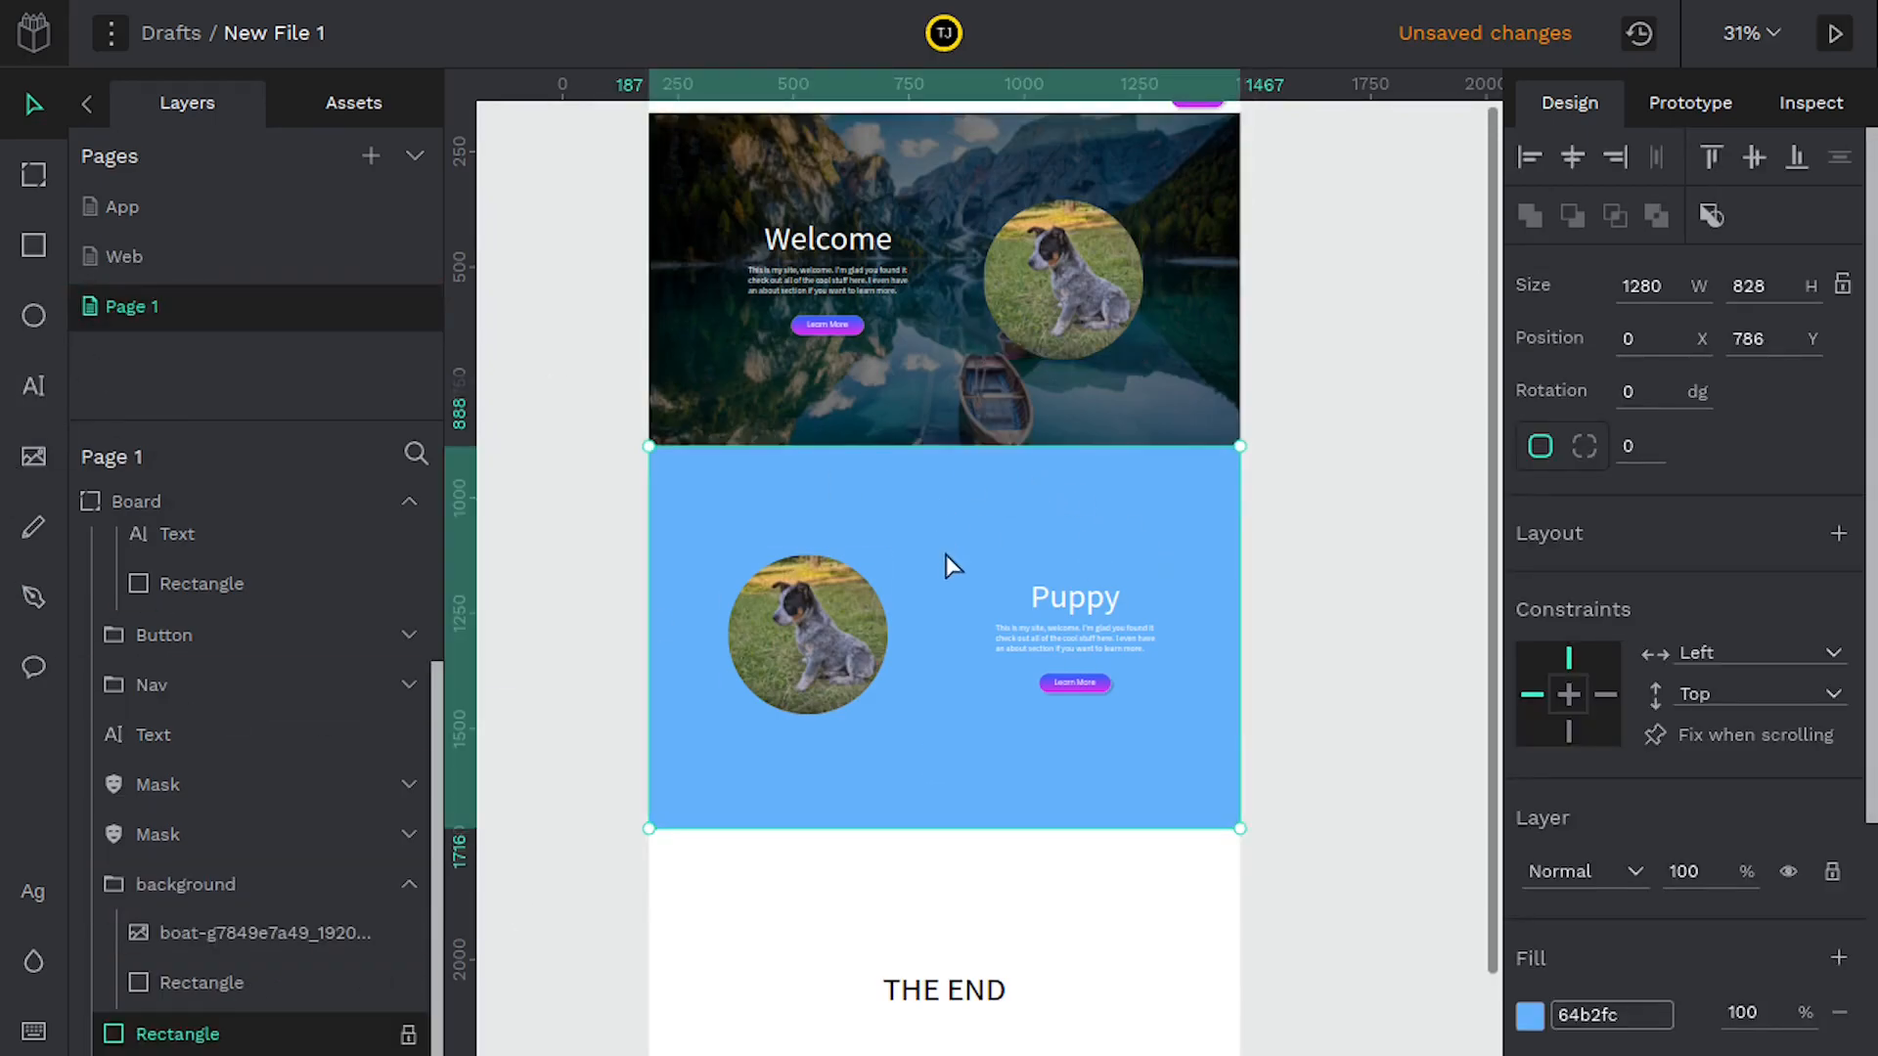
pyautogui.click(1528, 1015)
pyautogui.moveTo(1280, 533)
pyautogui.mouseDown()
pyautogui.moveTo(1228, 545)
pyautogui.moveTo(1321, 518)
pyautogui.mouseUp()
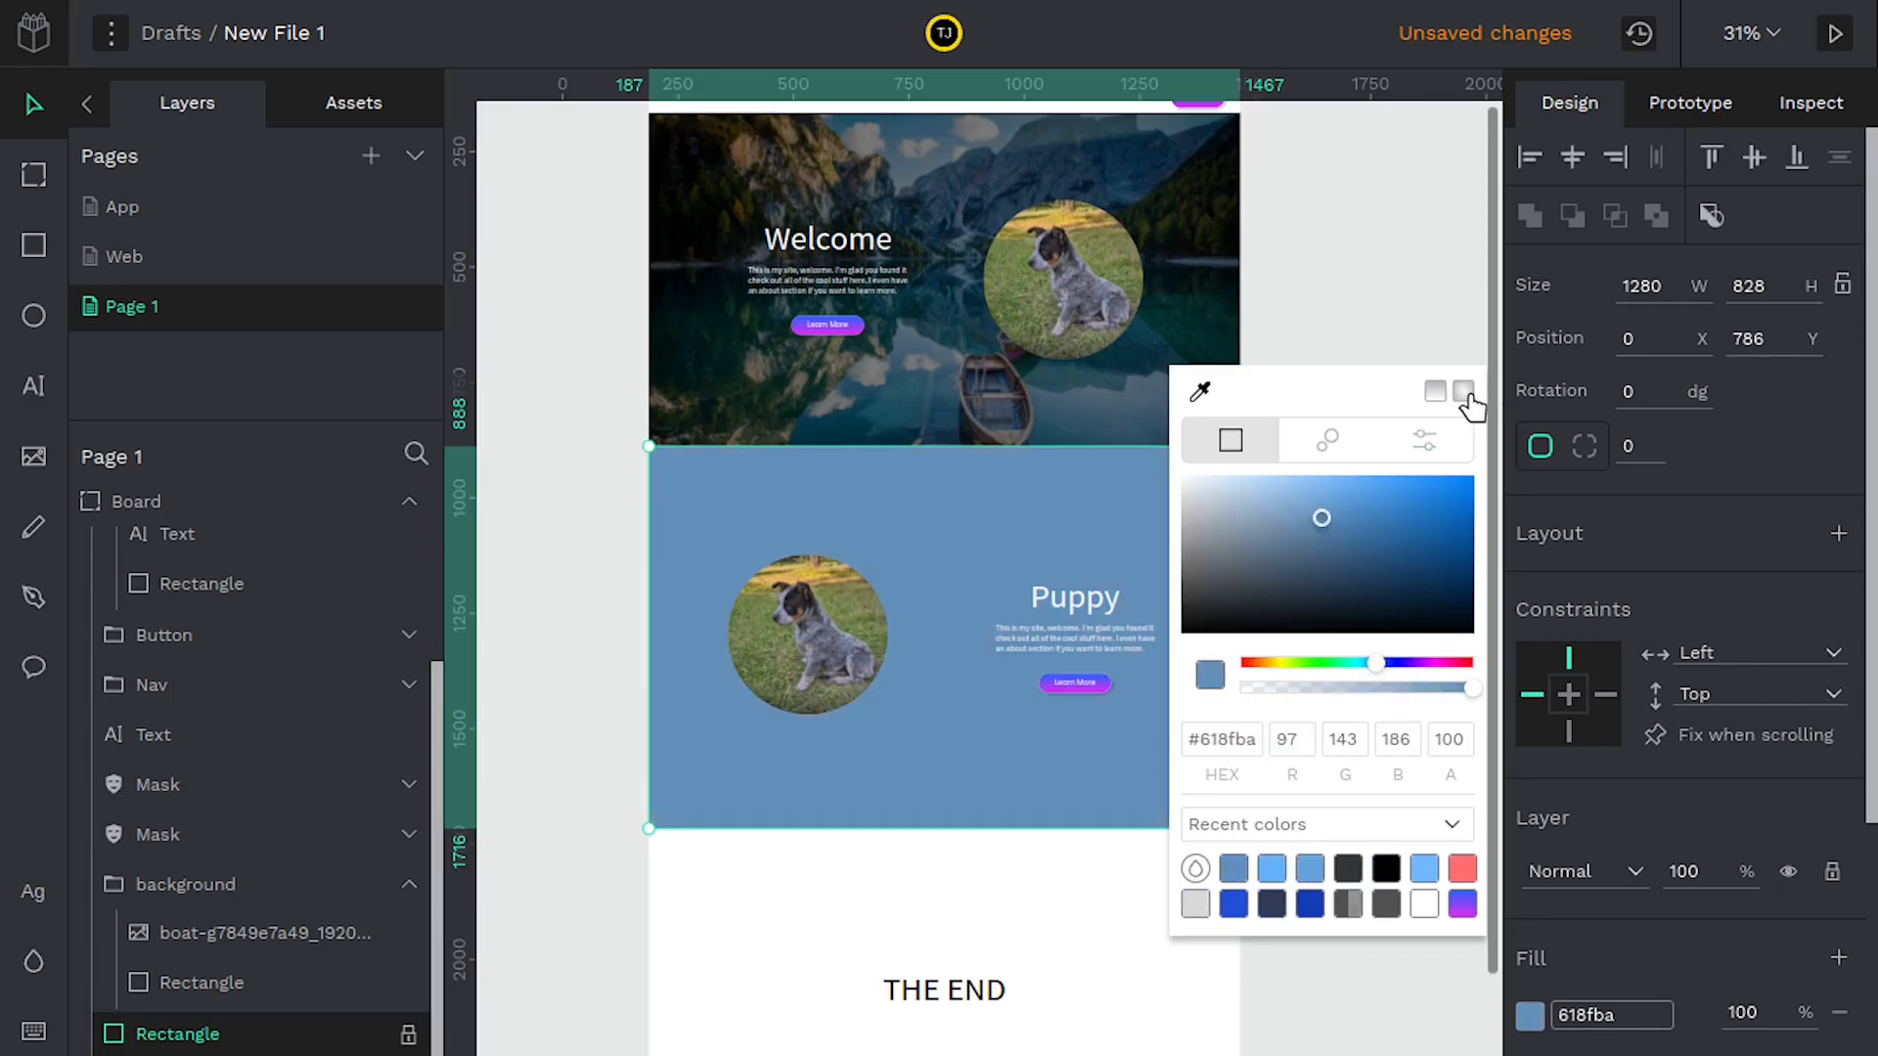
pyautogui.click(1463, 392)
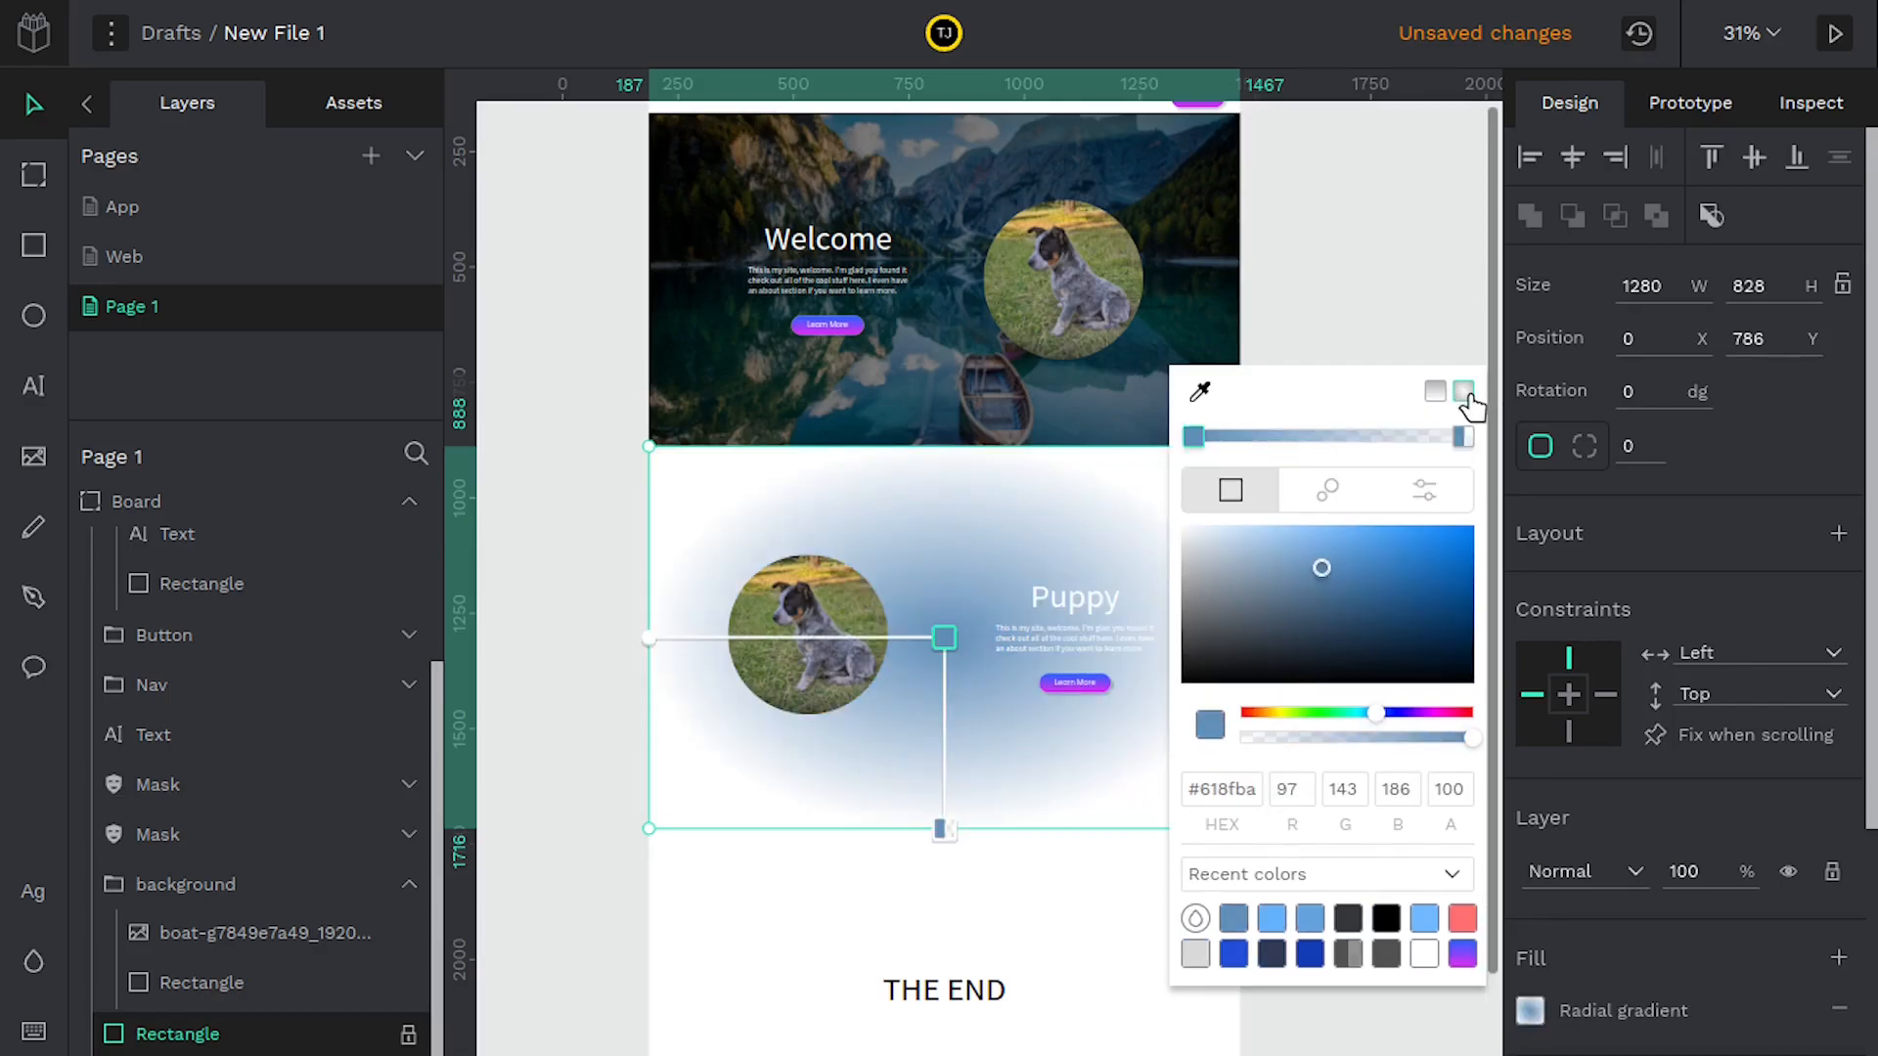
# Narrow the radial gradient slightly, nudge its centre and set the centre colour stop to 449cee
pyautogui.moveTo(677, 640); pyautogui.dragTo(873, 668)
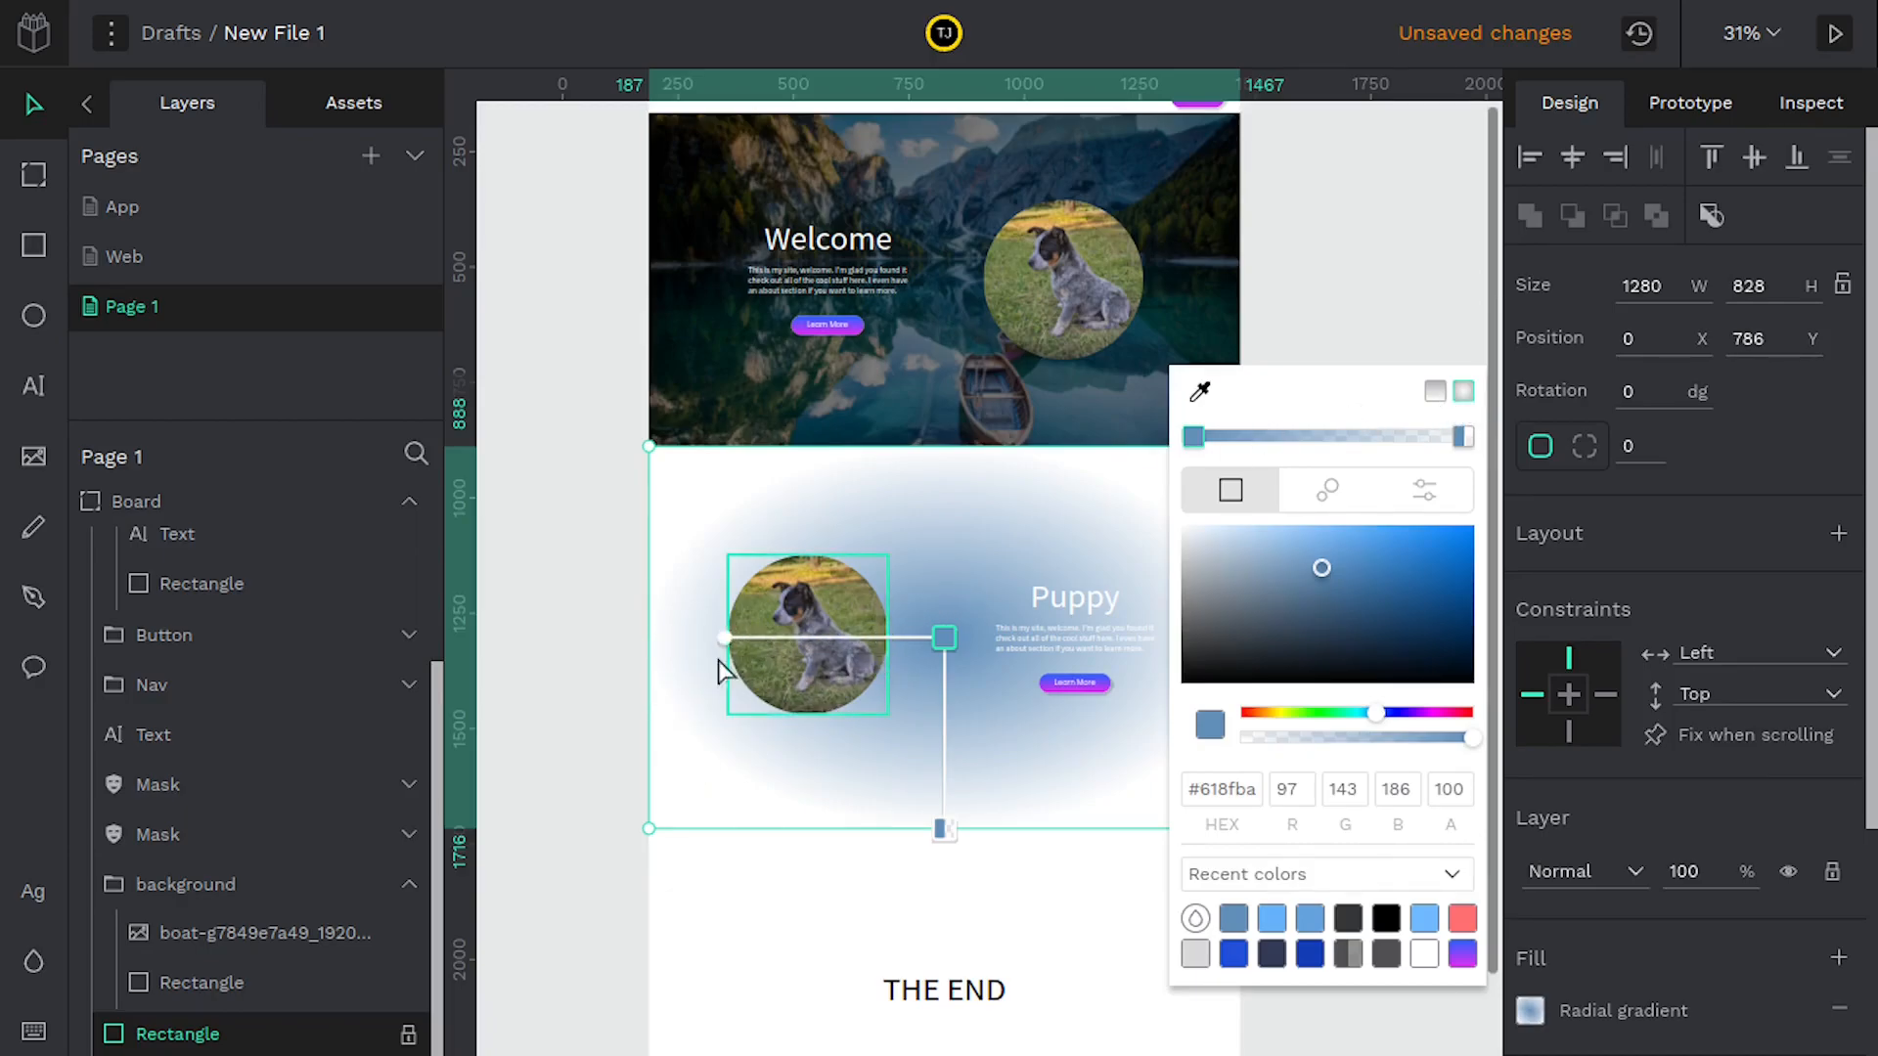
pyautogui.moveTo(719, 670); pyautogui.dragTo(699, 664)
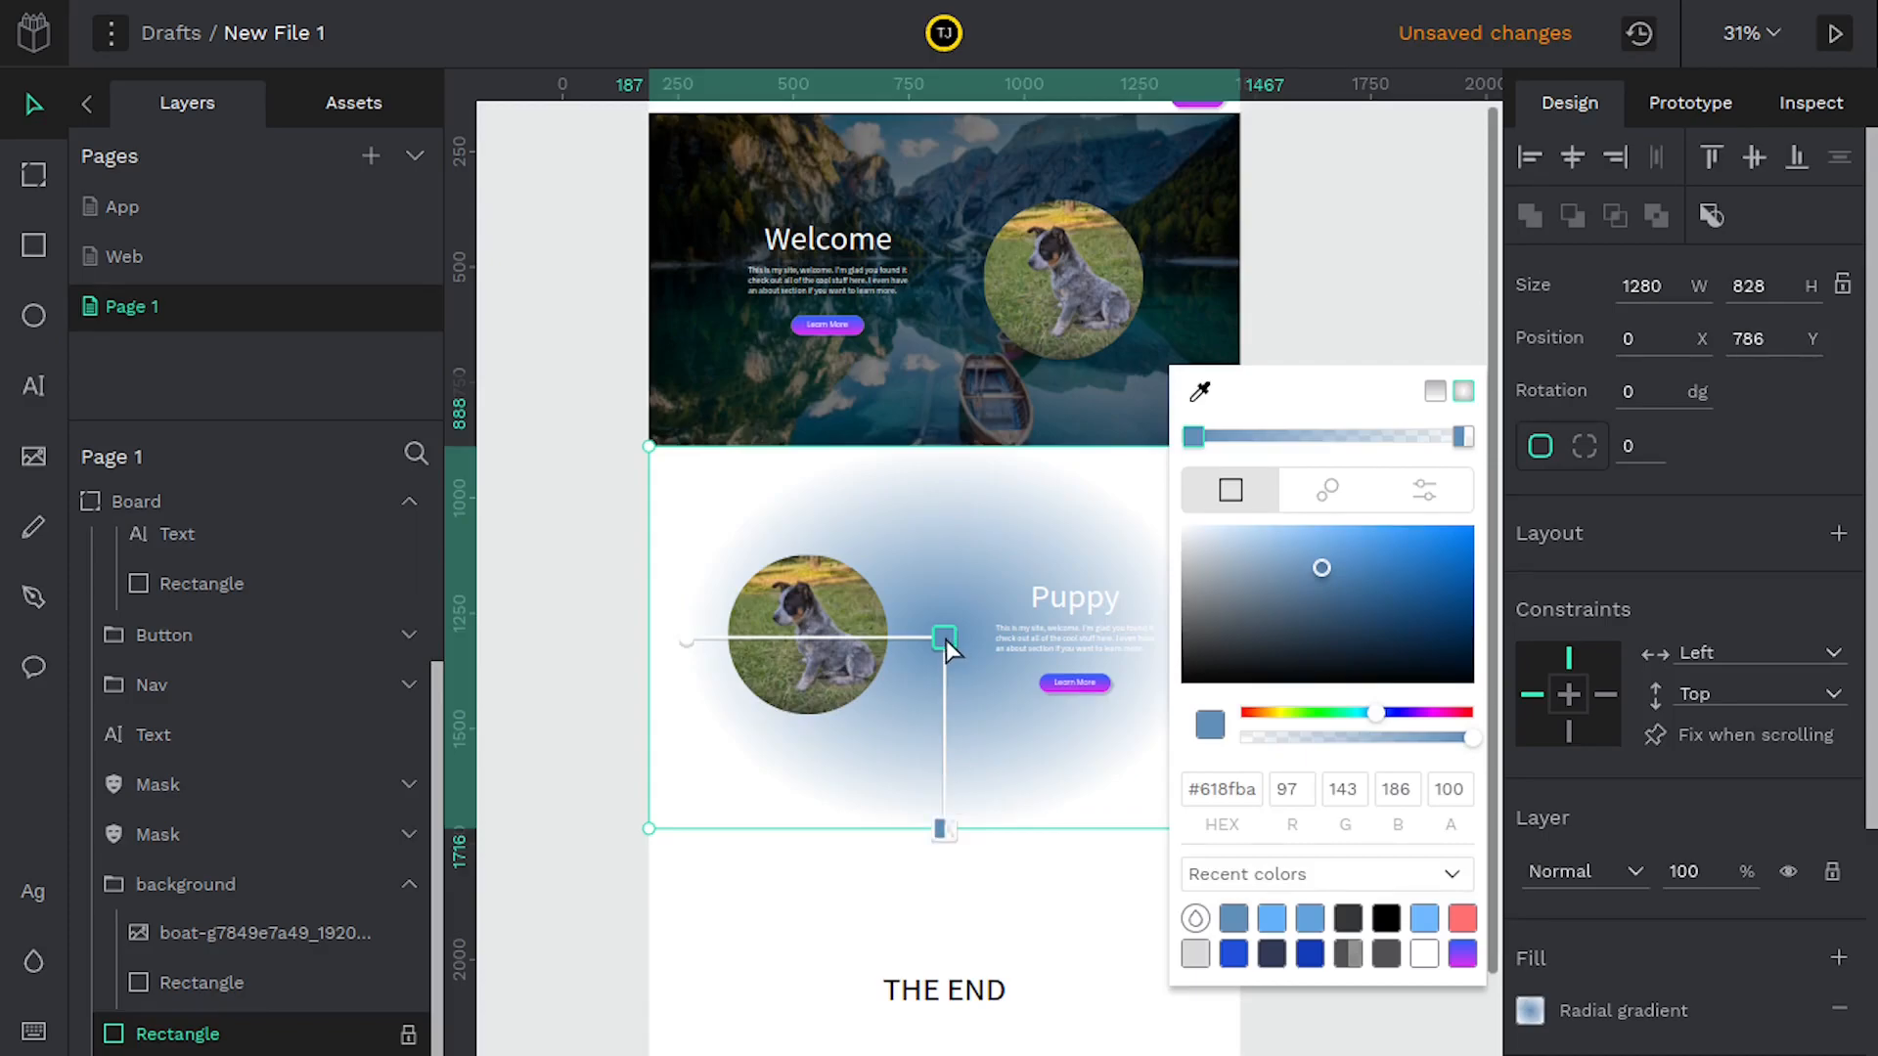
pyautogui.moveTo(946, 639); pyautogui.dragTo(948, 629)
pyautogui.moveTo(1272, 601); pyautogui.dragTo(1391, 537)
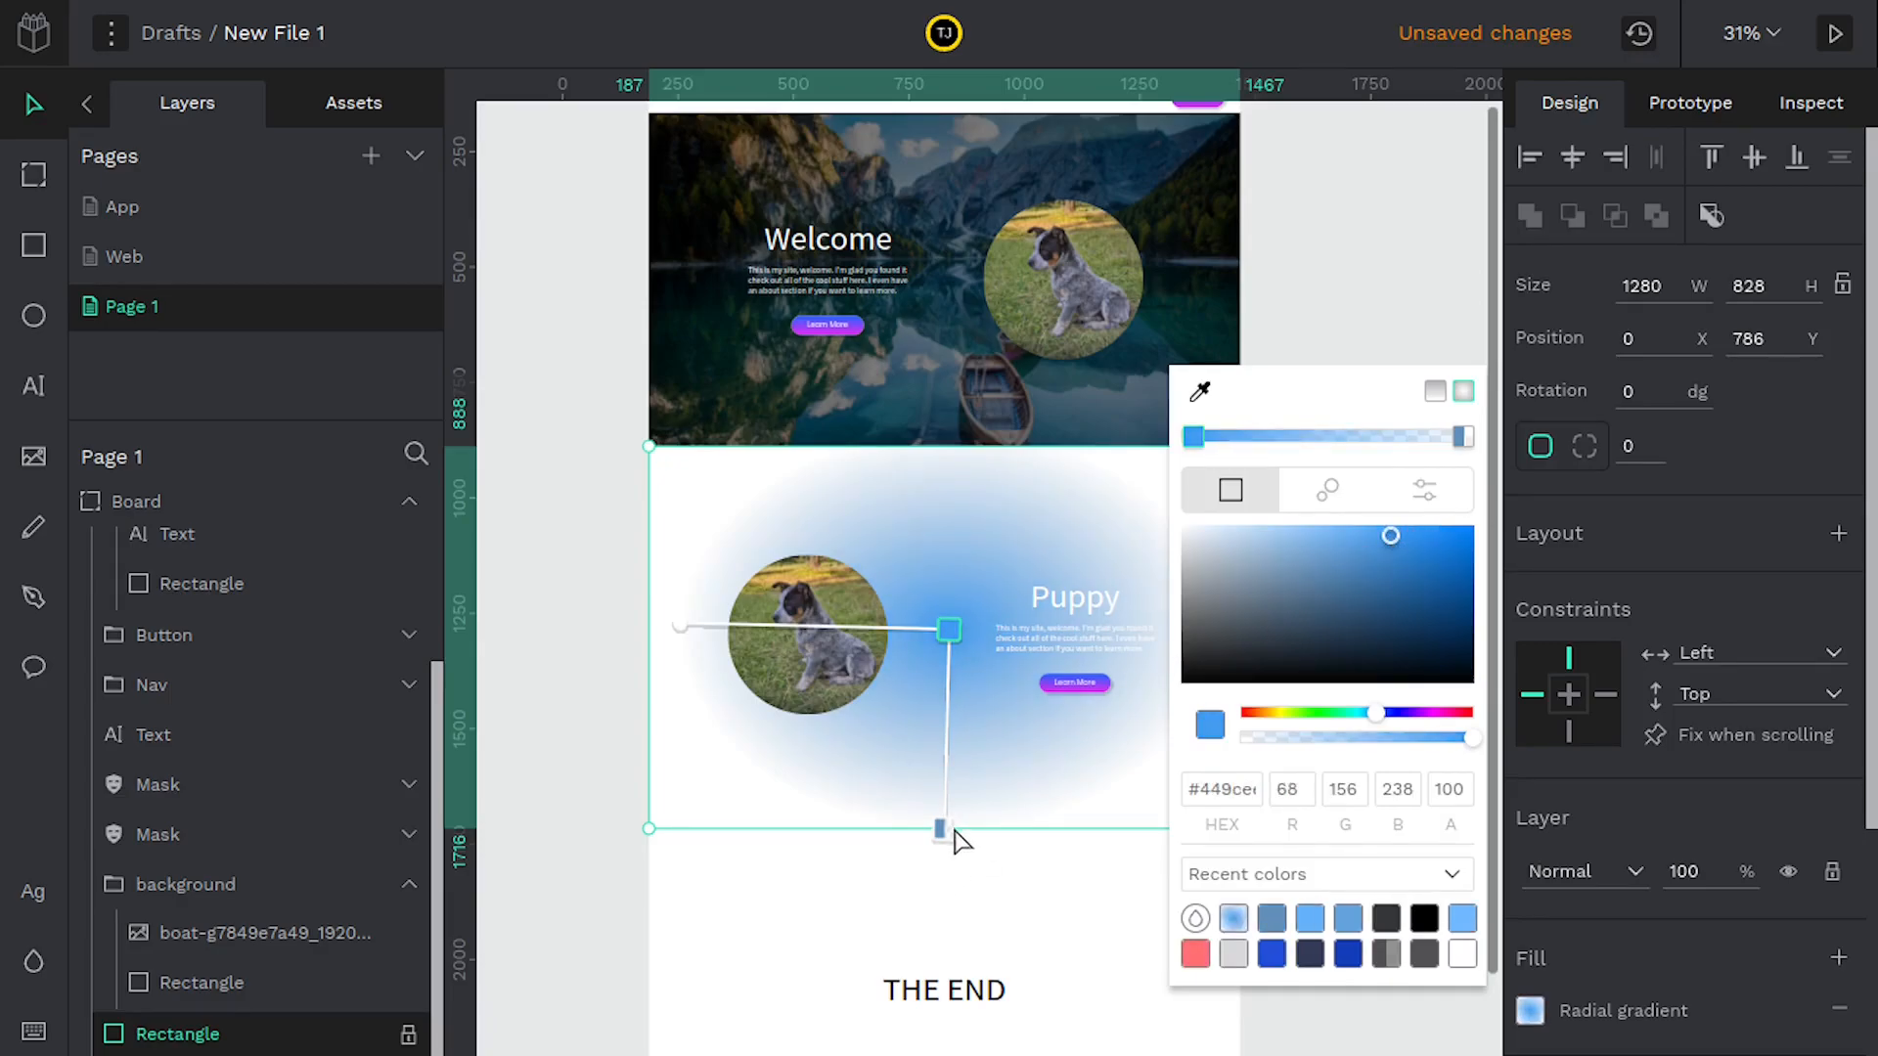
# Set the gradient's outer colour stop to green 39b353 at 100% opacity
pyautogui.click(942, 830)
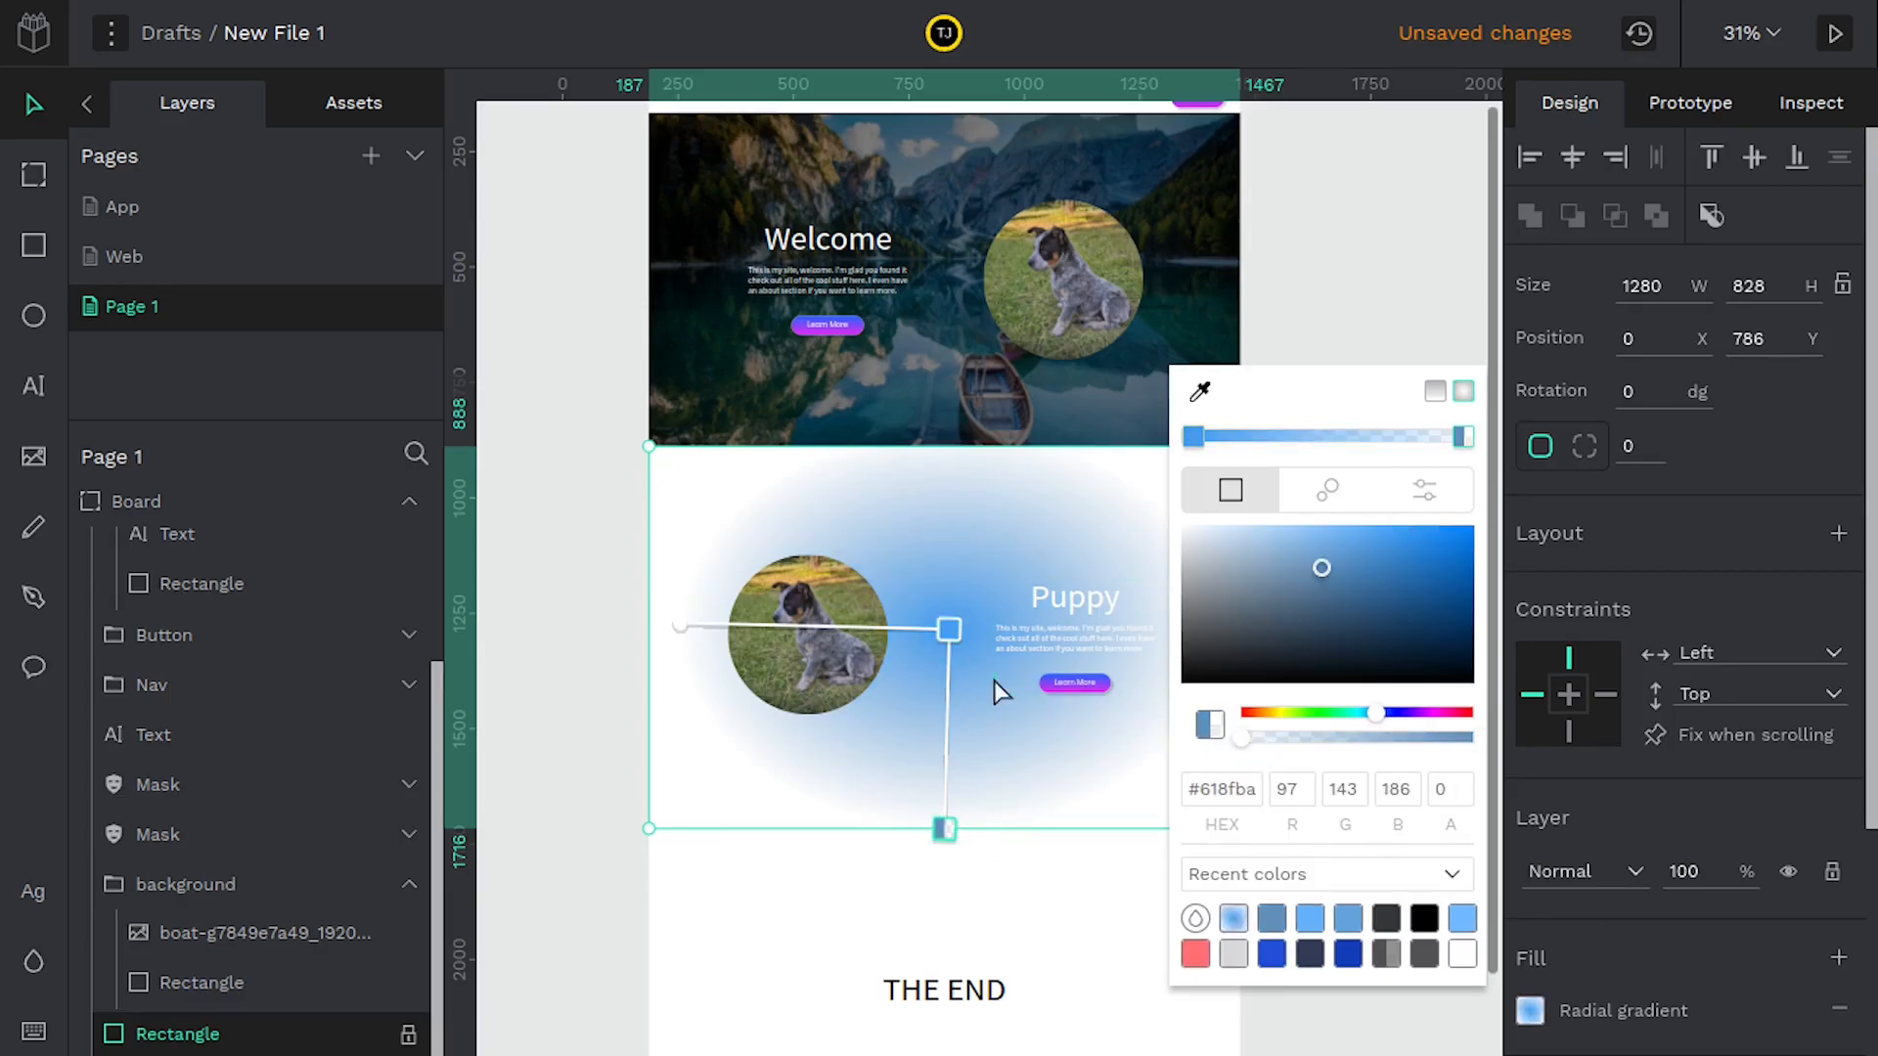
pyautogui.moveTo(1246, 751)
pyautogui.mouseDown()
pyautogui.moveTo(1287, 743)
pyautogui.moveTo(1238, 751)
pyautogui.mouseUp()
pyautogui.click(1260, 618)
pyautogui.moveTo(1374, 712); pyautogui.dragTo(1326, 712)
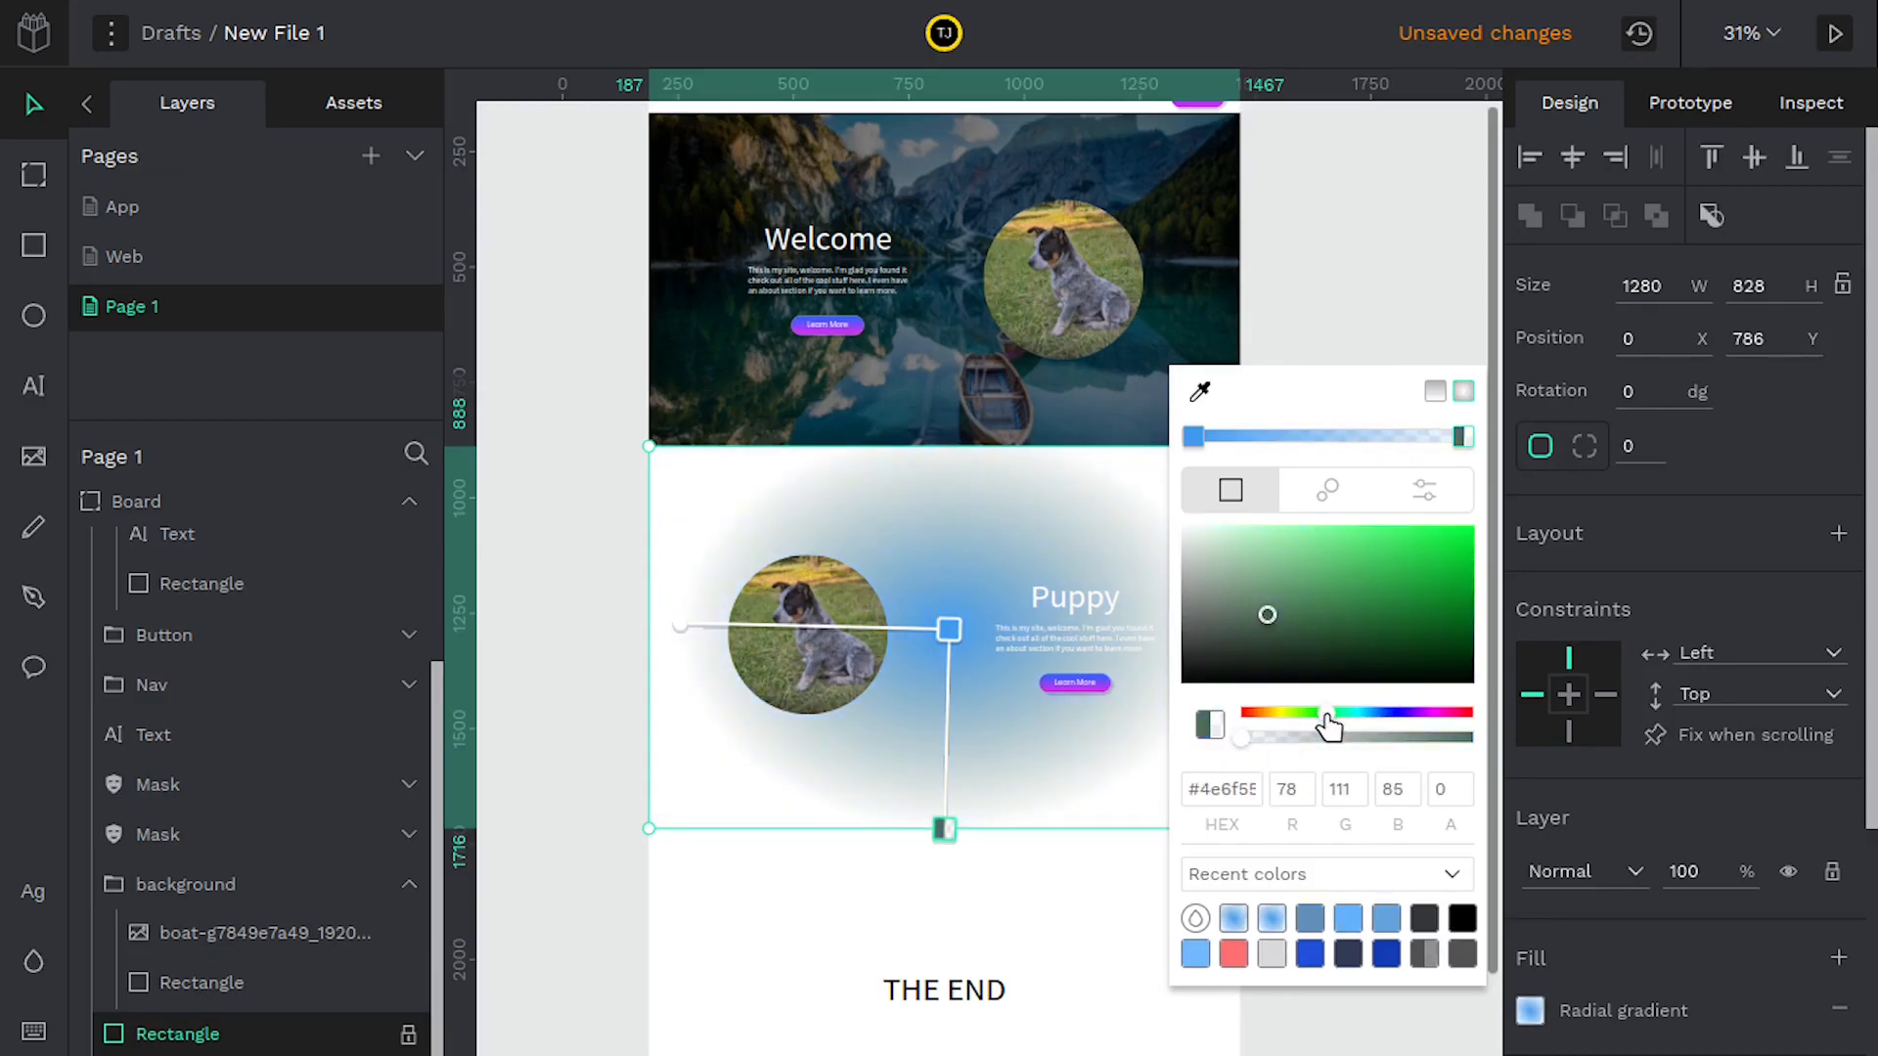
pyautogui.click(1342, 608)
pyautogui.moveTo(1287, 607); pyautogui.dragTo(1380, 572)
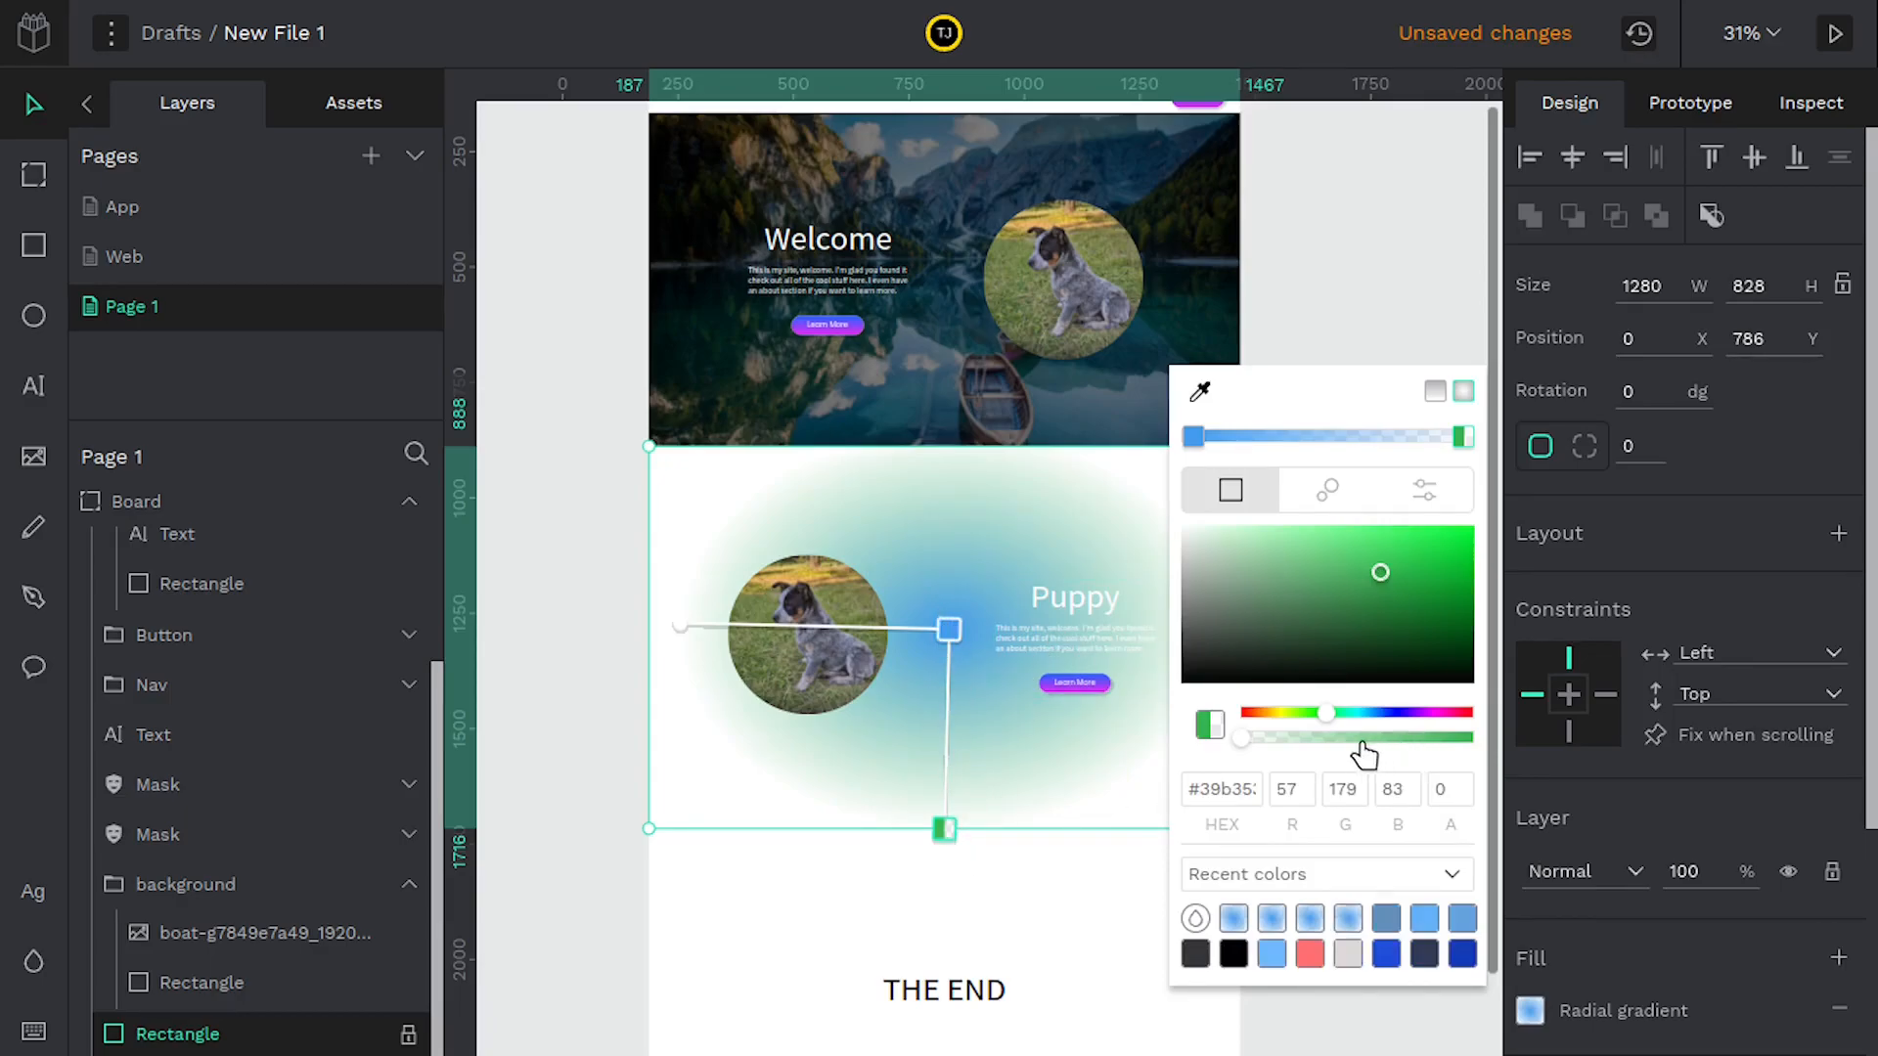
pyautogui.moveTo(1250, 751); pyautogui.dragTo(1525, 745)
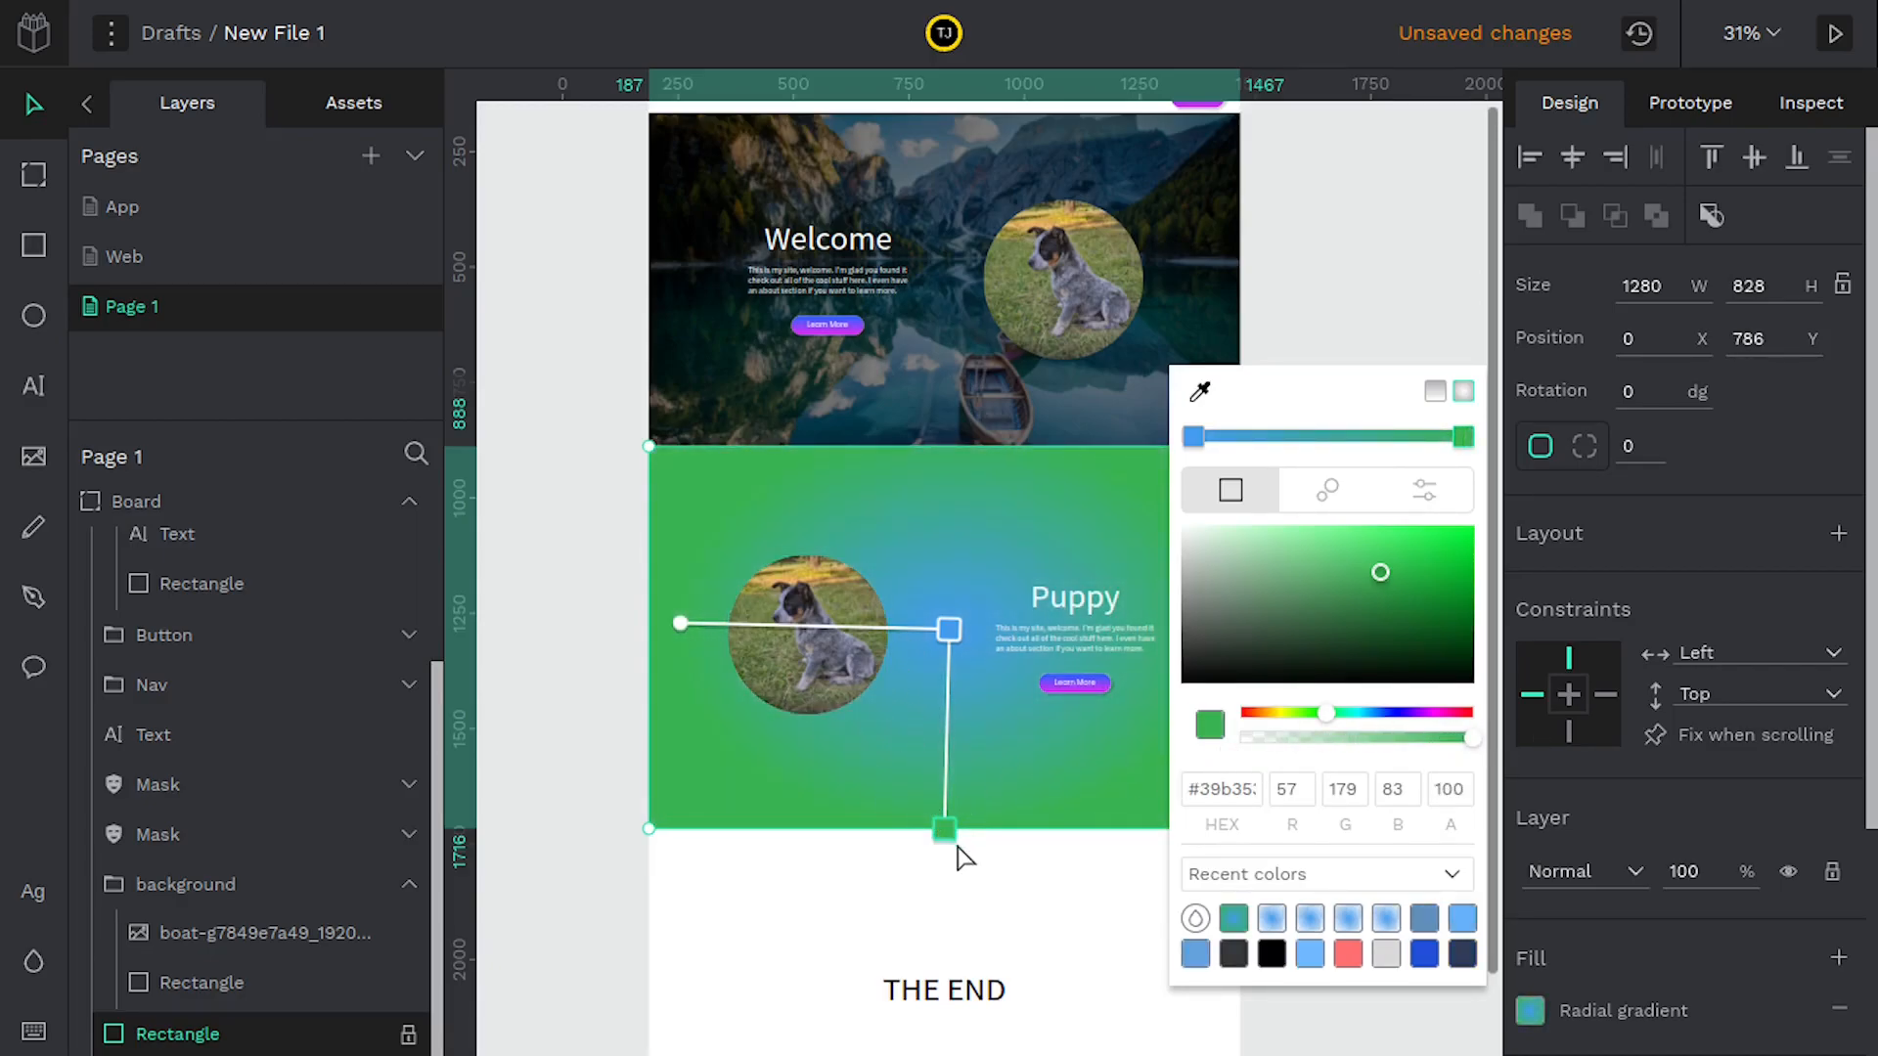
# Recolour the rectangle's radial gradient with a lighter blue centre and an outer stop of 067ec6 at 100% opacity
pyautogui.click(1371, 712)
pyautogui.click(1400, 528)
pyautogui.moveTo(1411, 548); pyautogui.dragTo(1464, 560)
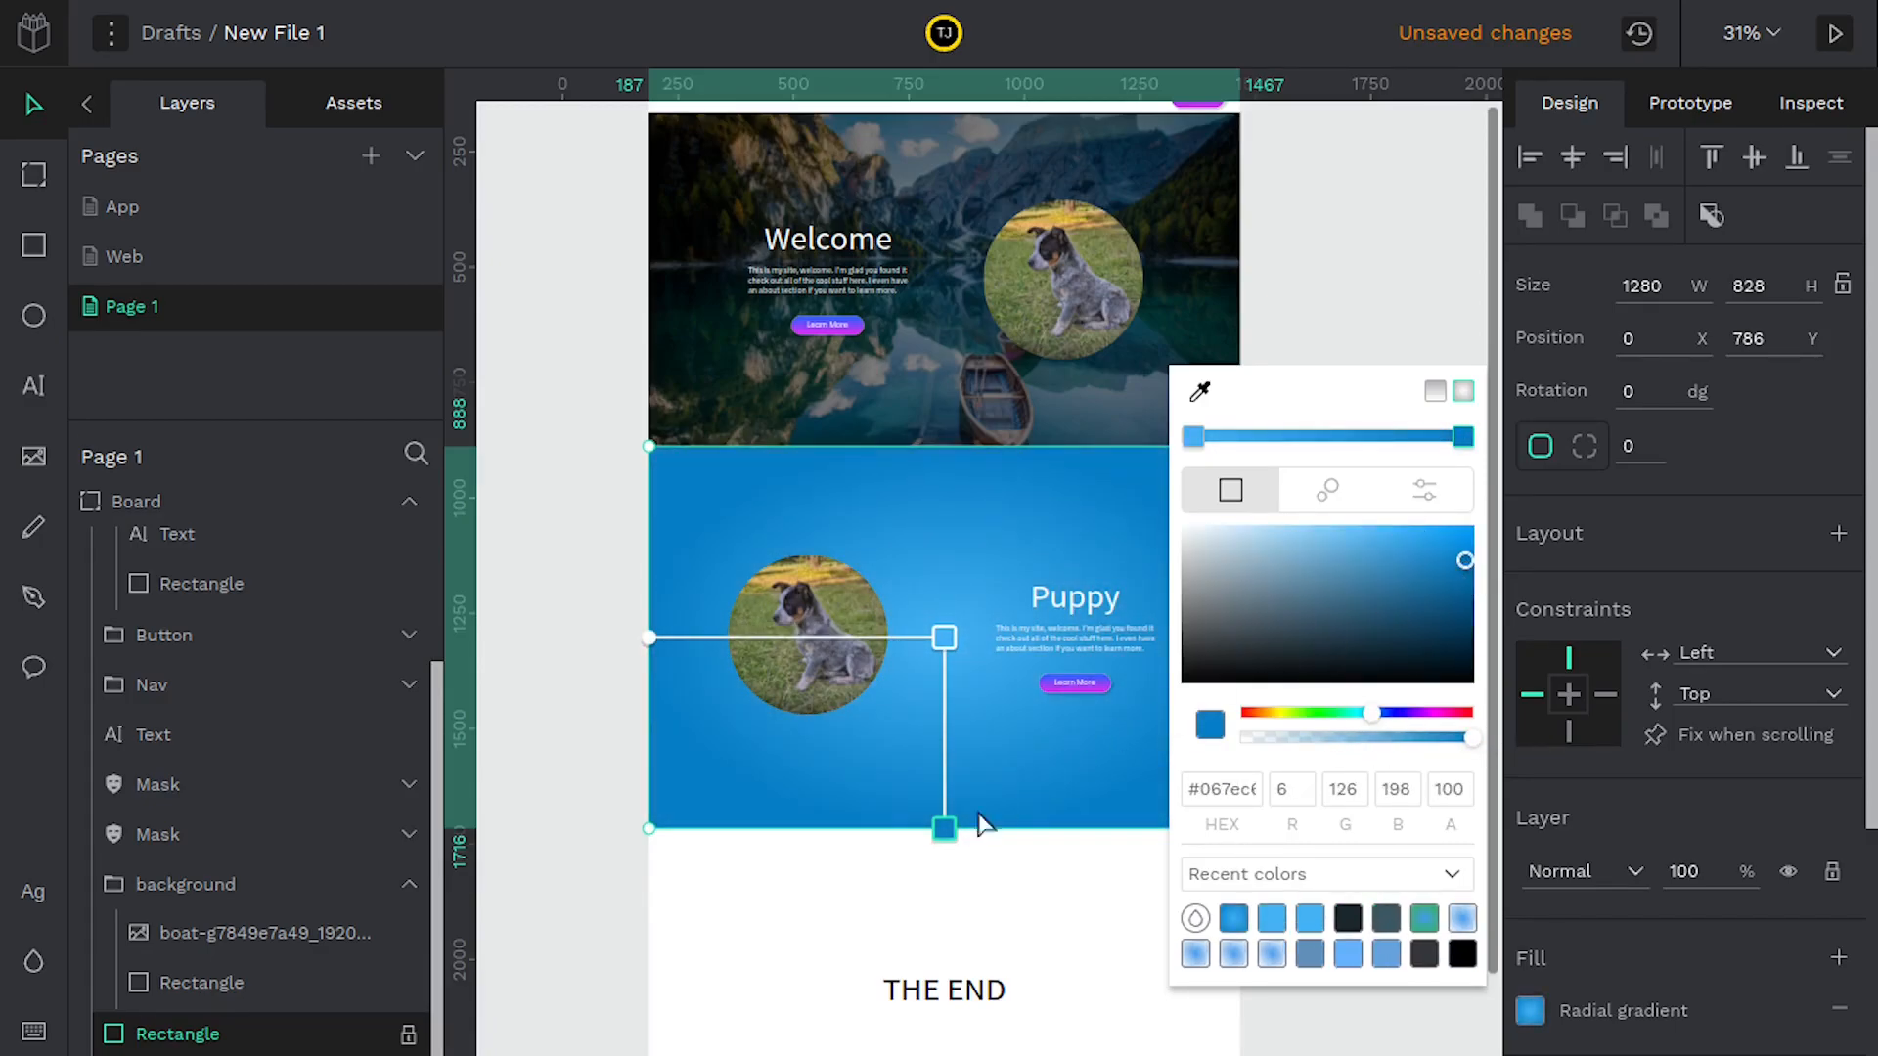
pyautogui.click(994, 888)
# Review the Puppy section's gradient up close and together with the Welcome section
pyautogui.scroll(4, 967, 696)
pyautogui.scroll(-2, 963, 700)
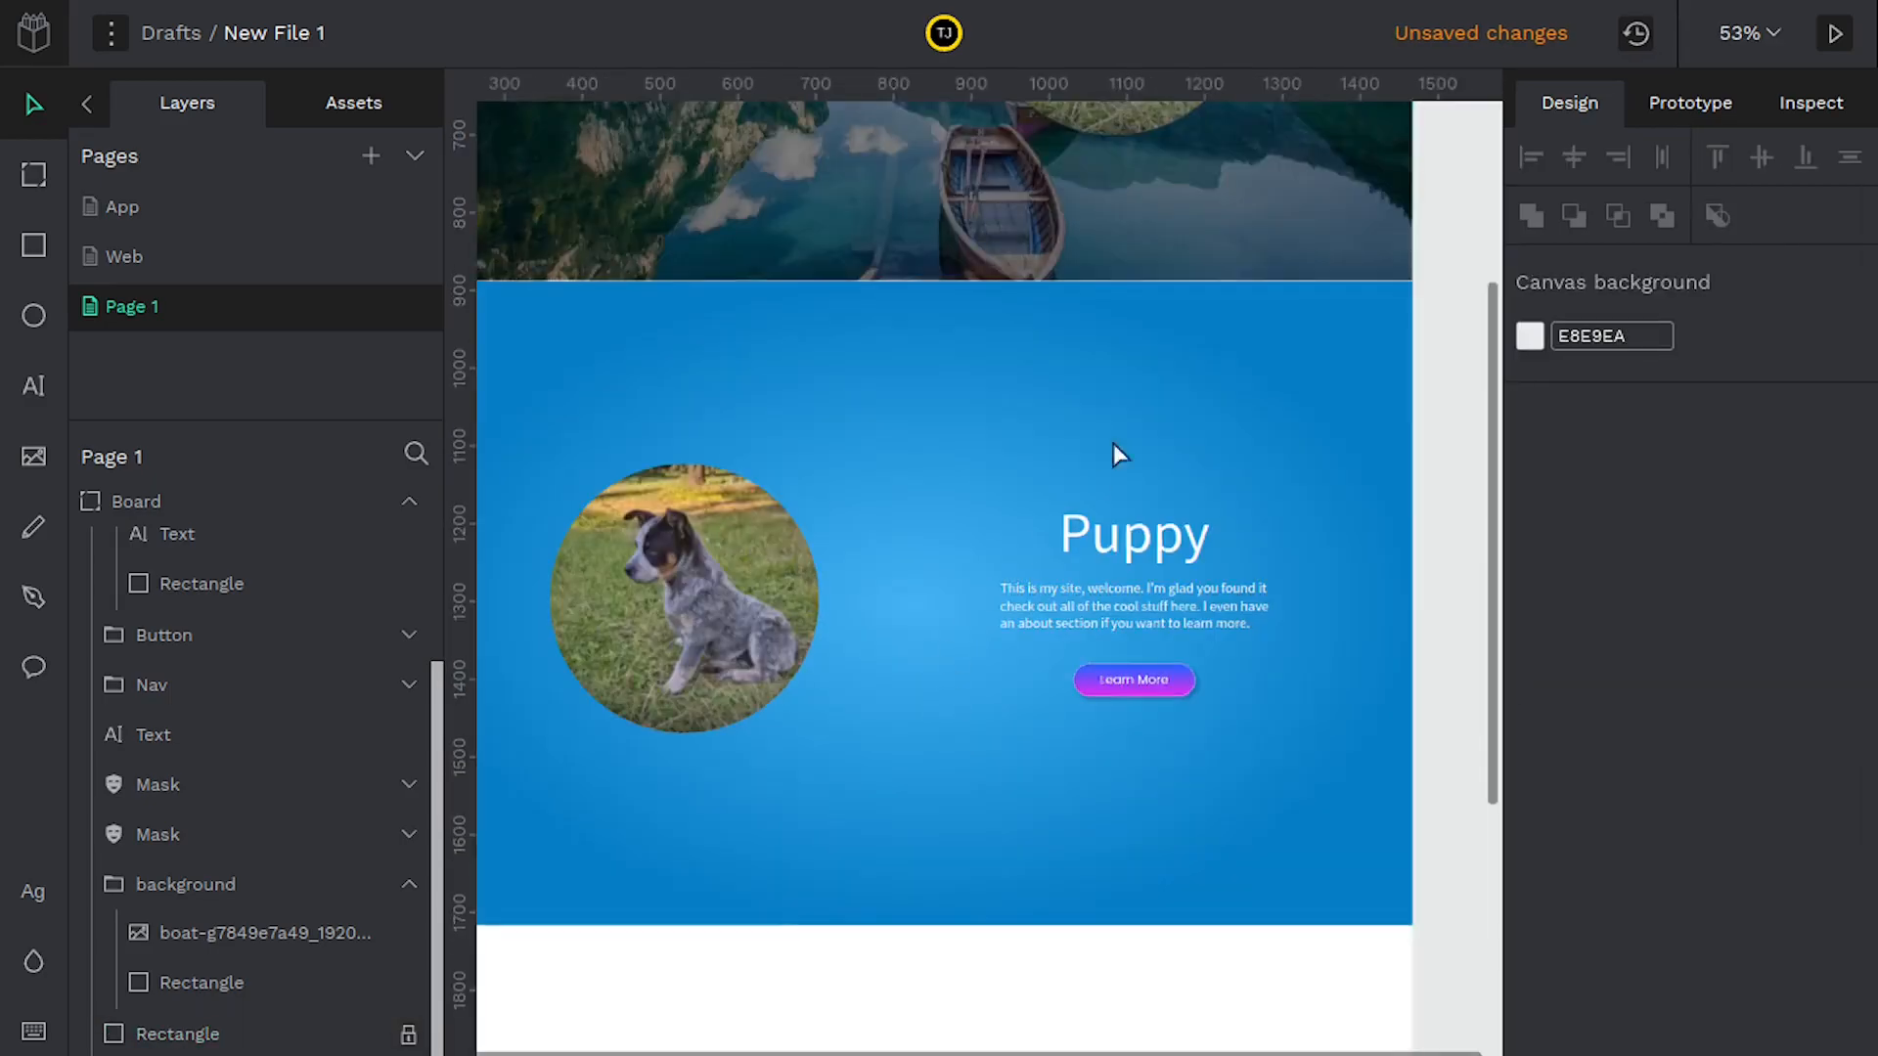
pyautogui.moveTo(894, 607); pyautogui.dragTo(973, 612)
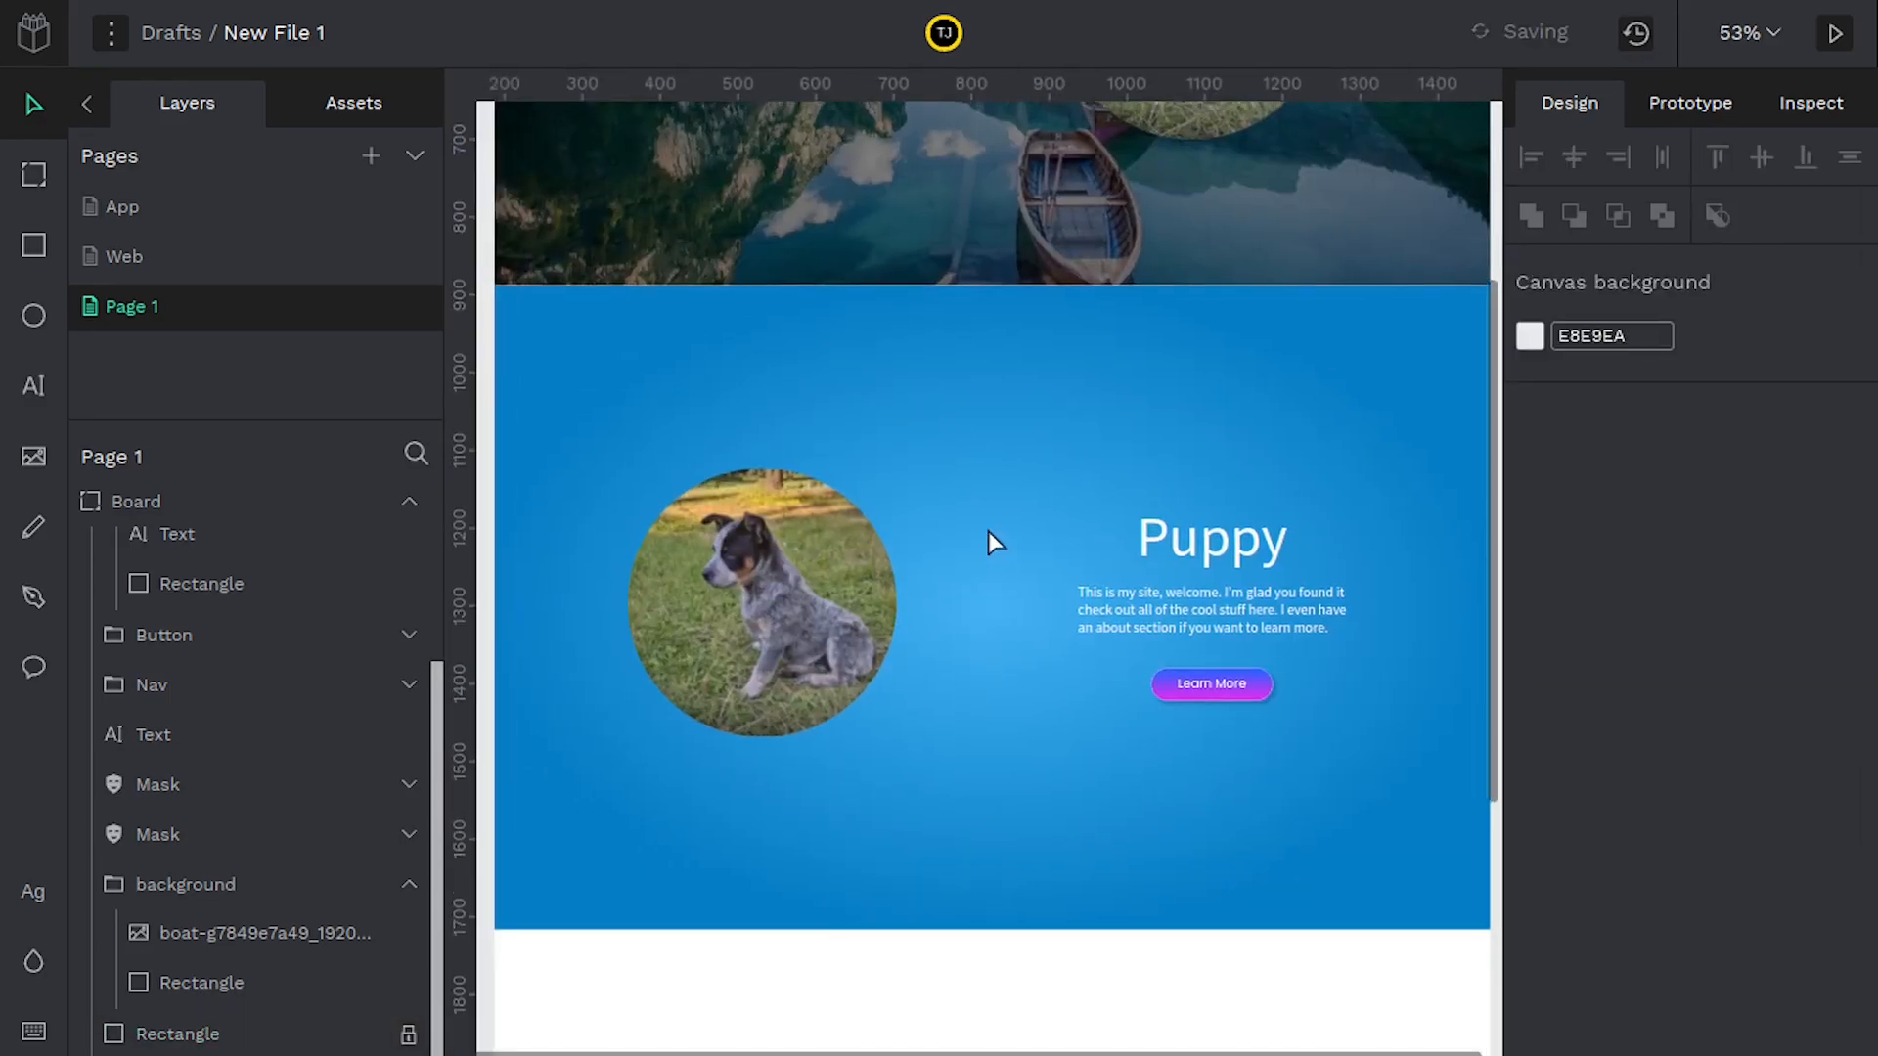
pyautogui.scroll(-3, 1293, 428)
pyautogui.scroll(-3, 861, 448)
pyautogui.scroll(4, 917, 826)
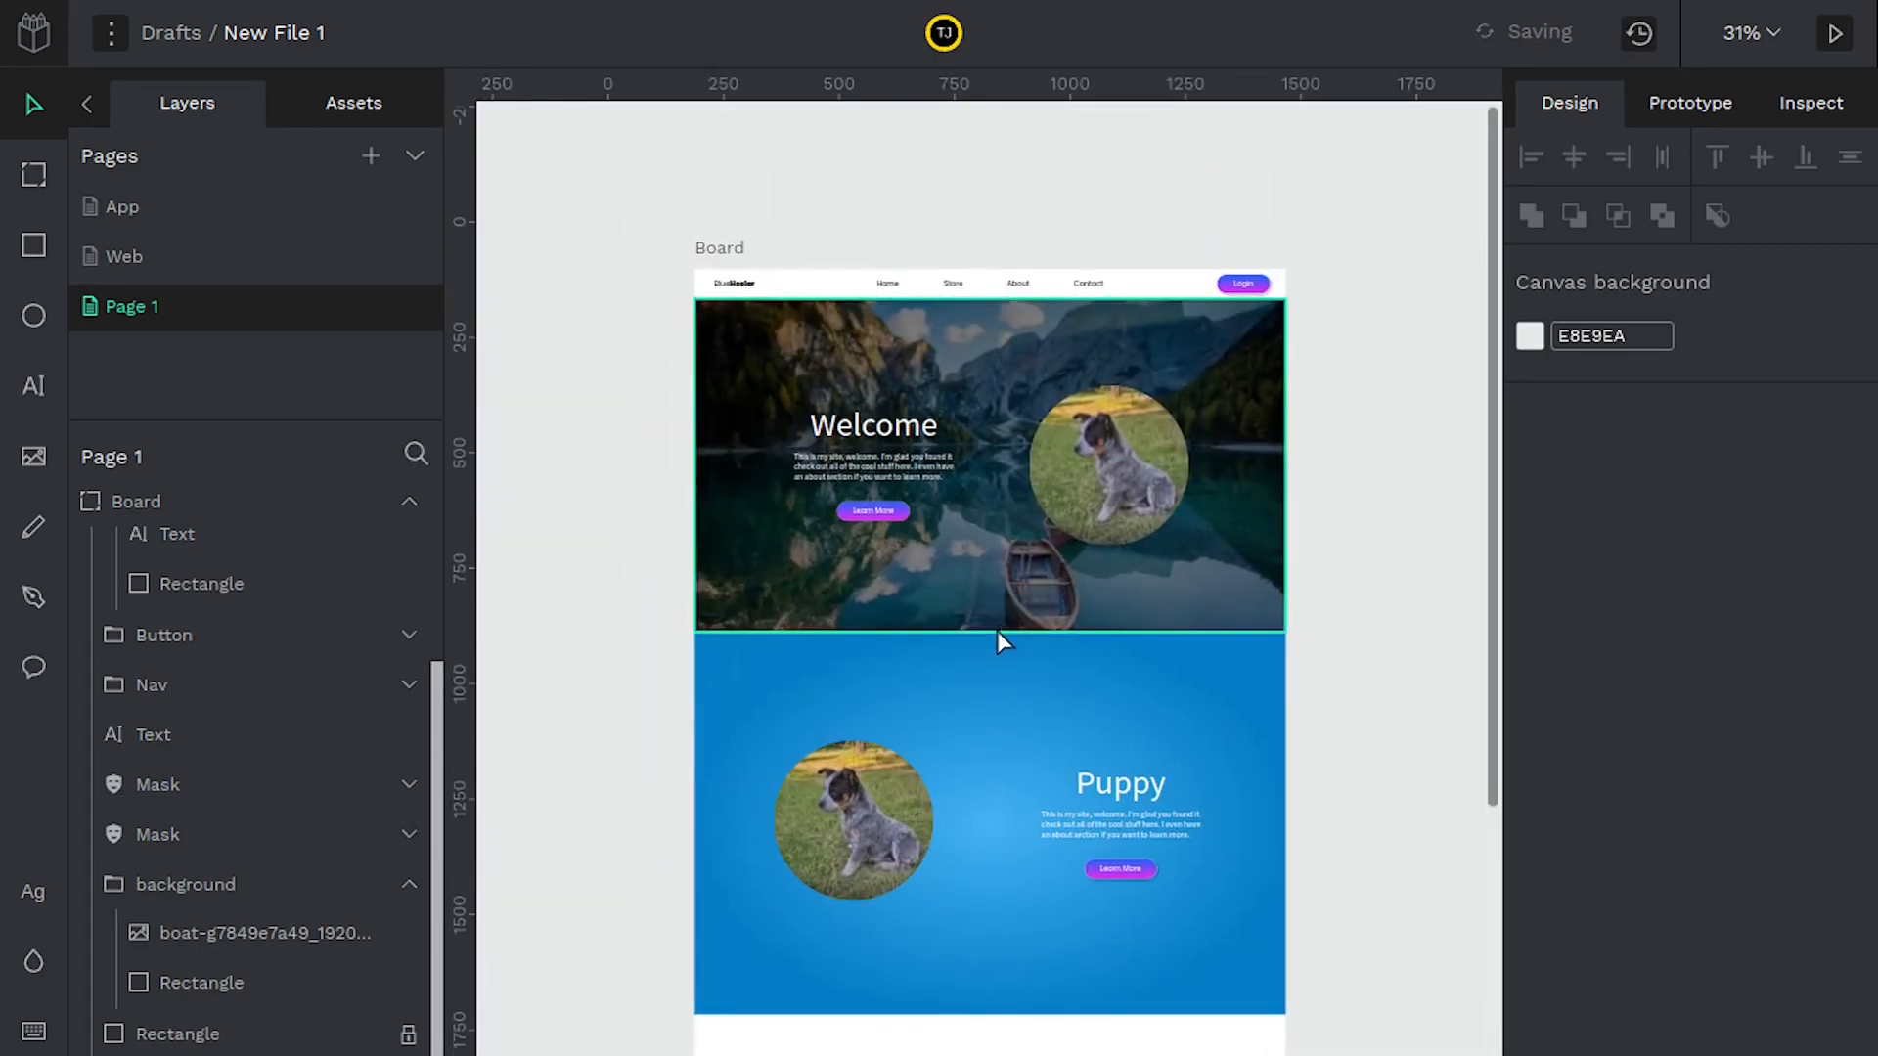
# Try narrowing the board to a width of about 424 and widening it through about 920 to 1150
pyautogui.scroll(5, 995, 630)
pyautogui.scroll(5, 965, 622)
pyautogui.scroll(-8, 965, 508)
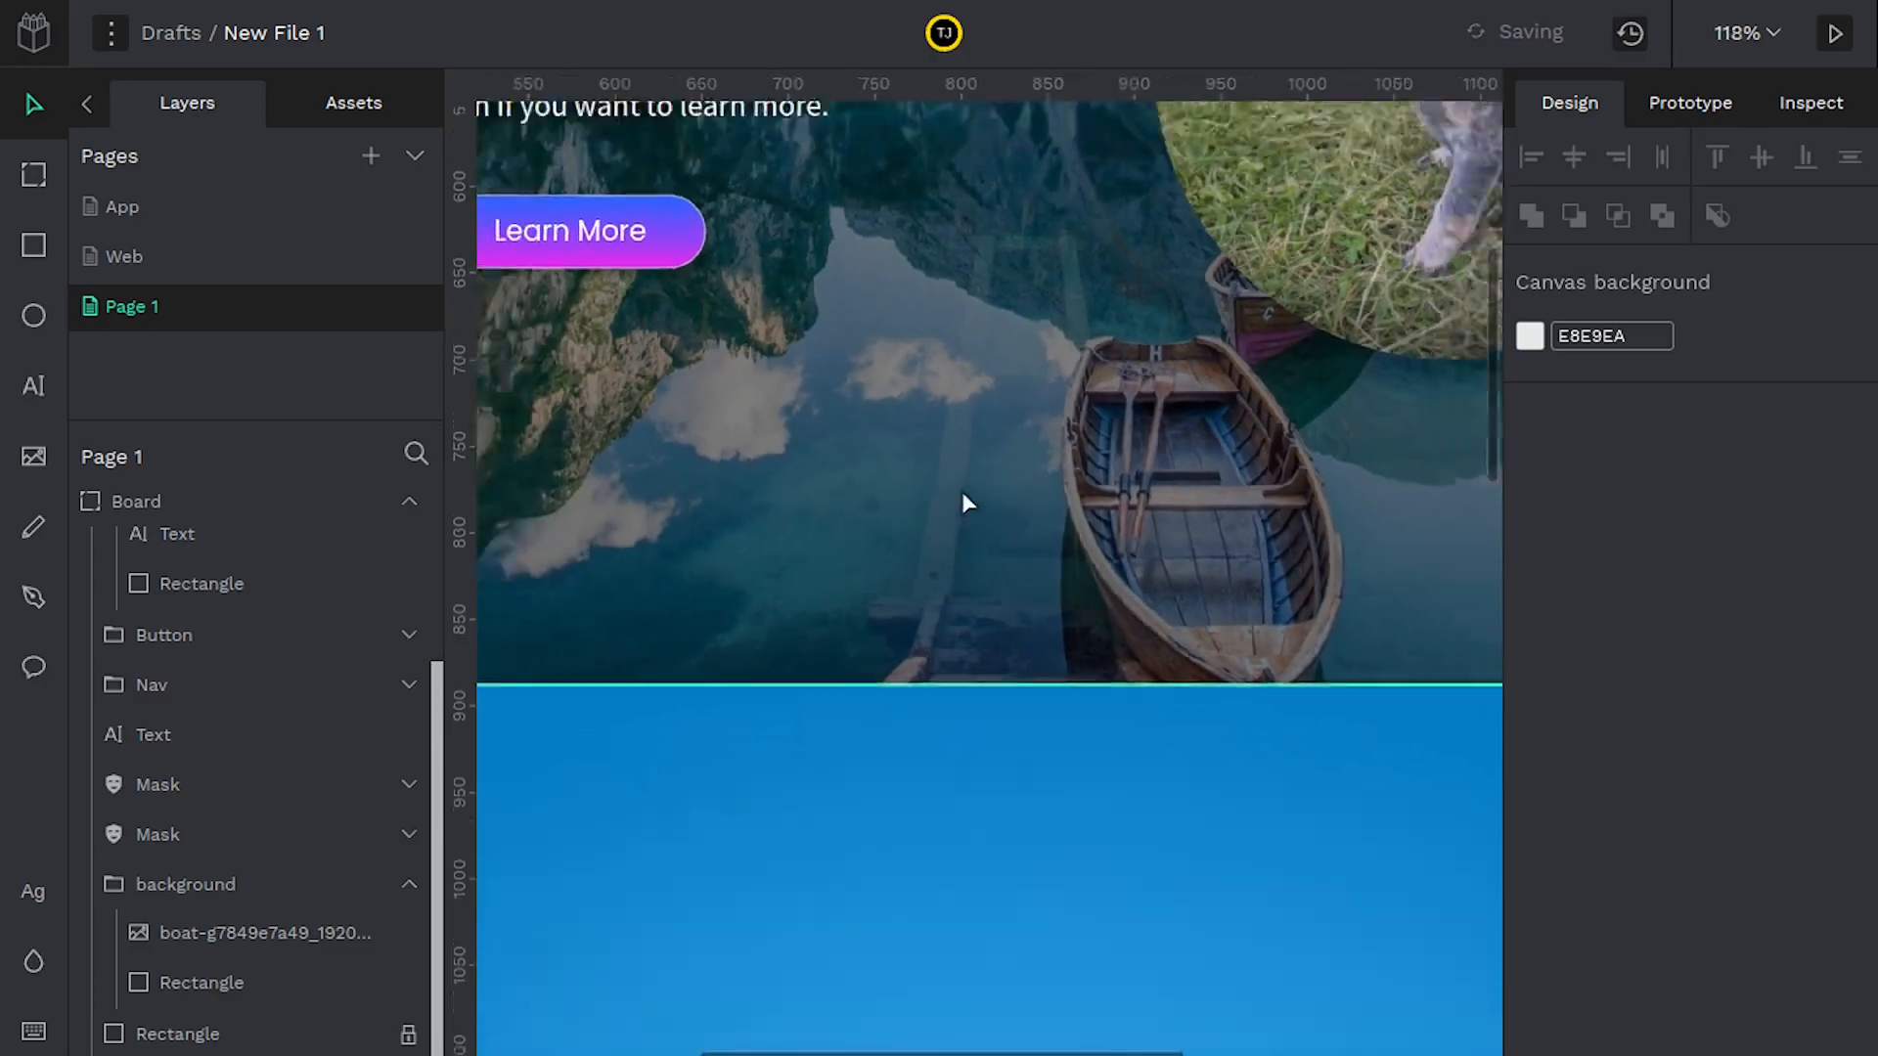
pyautogui.scroll(1, 942, 398)
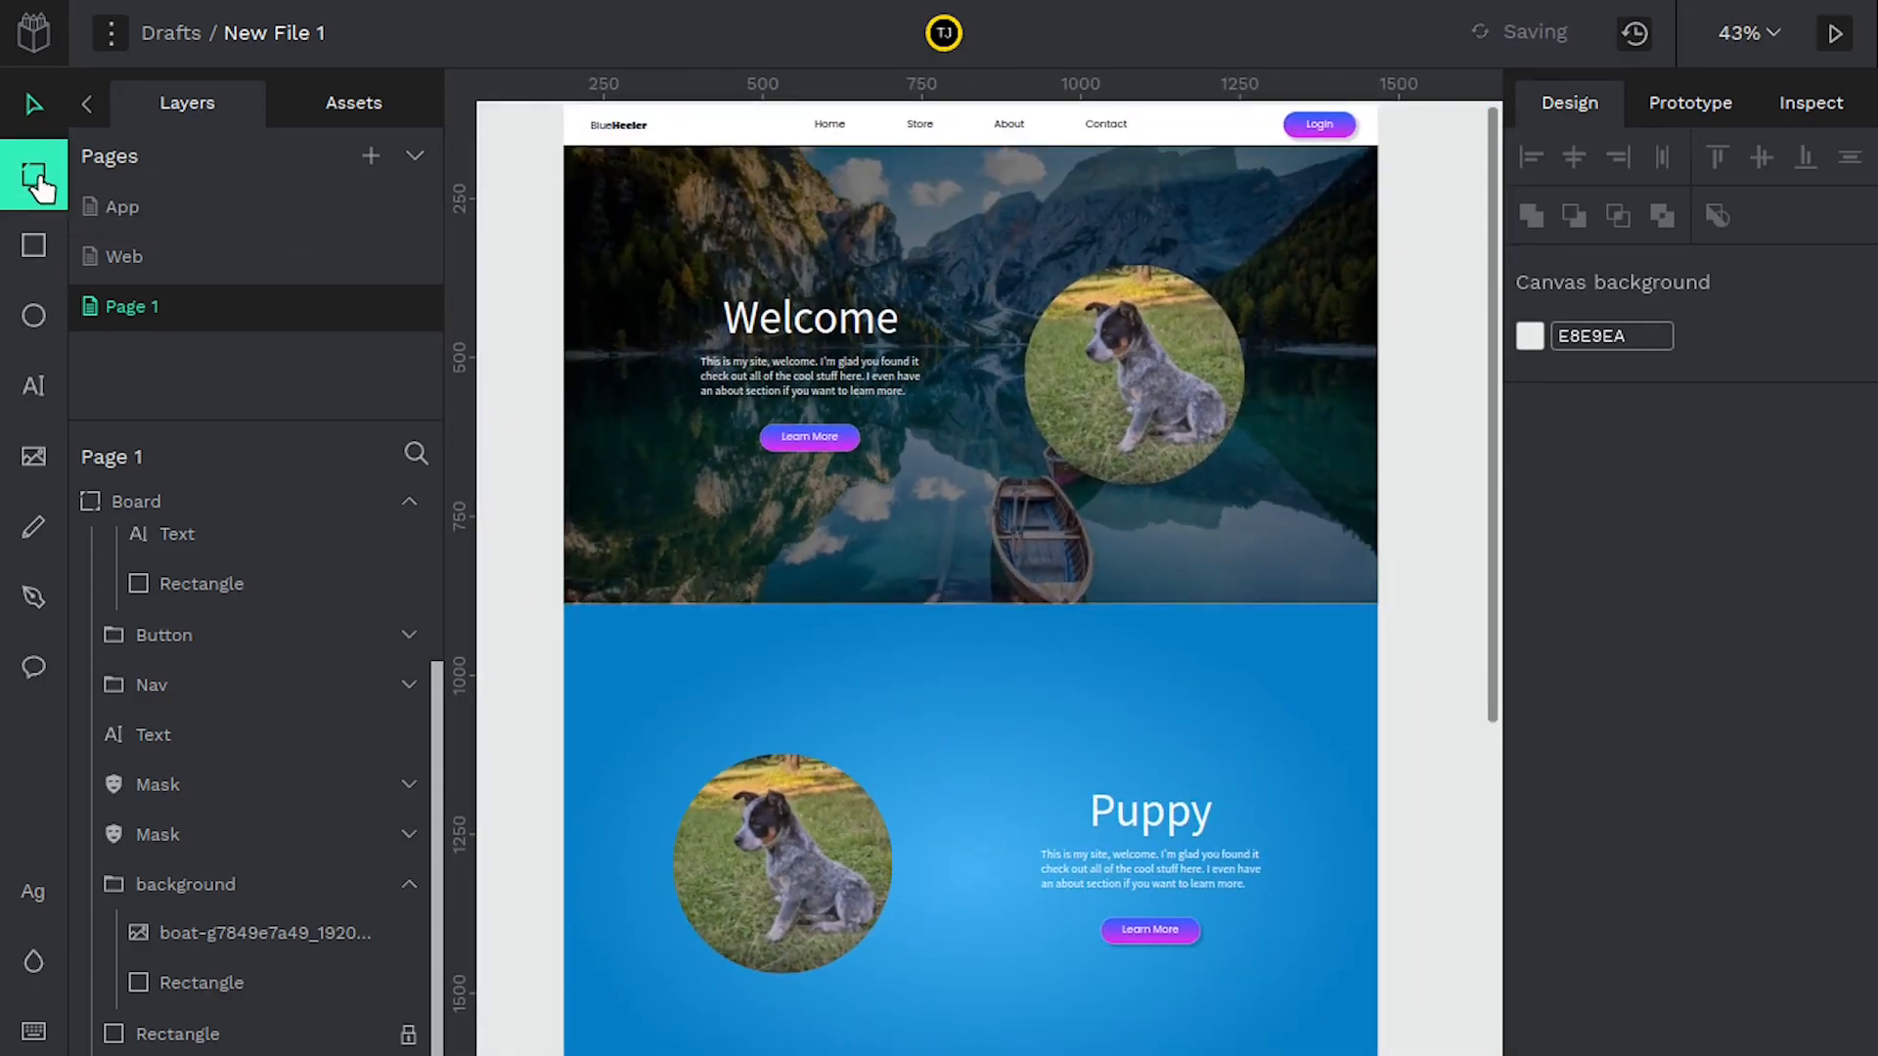
pyautogui.click(155, 530)
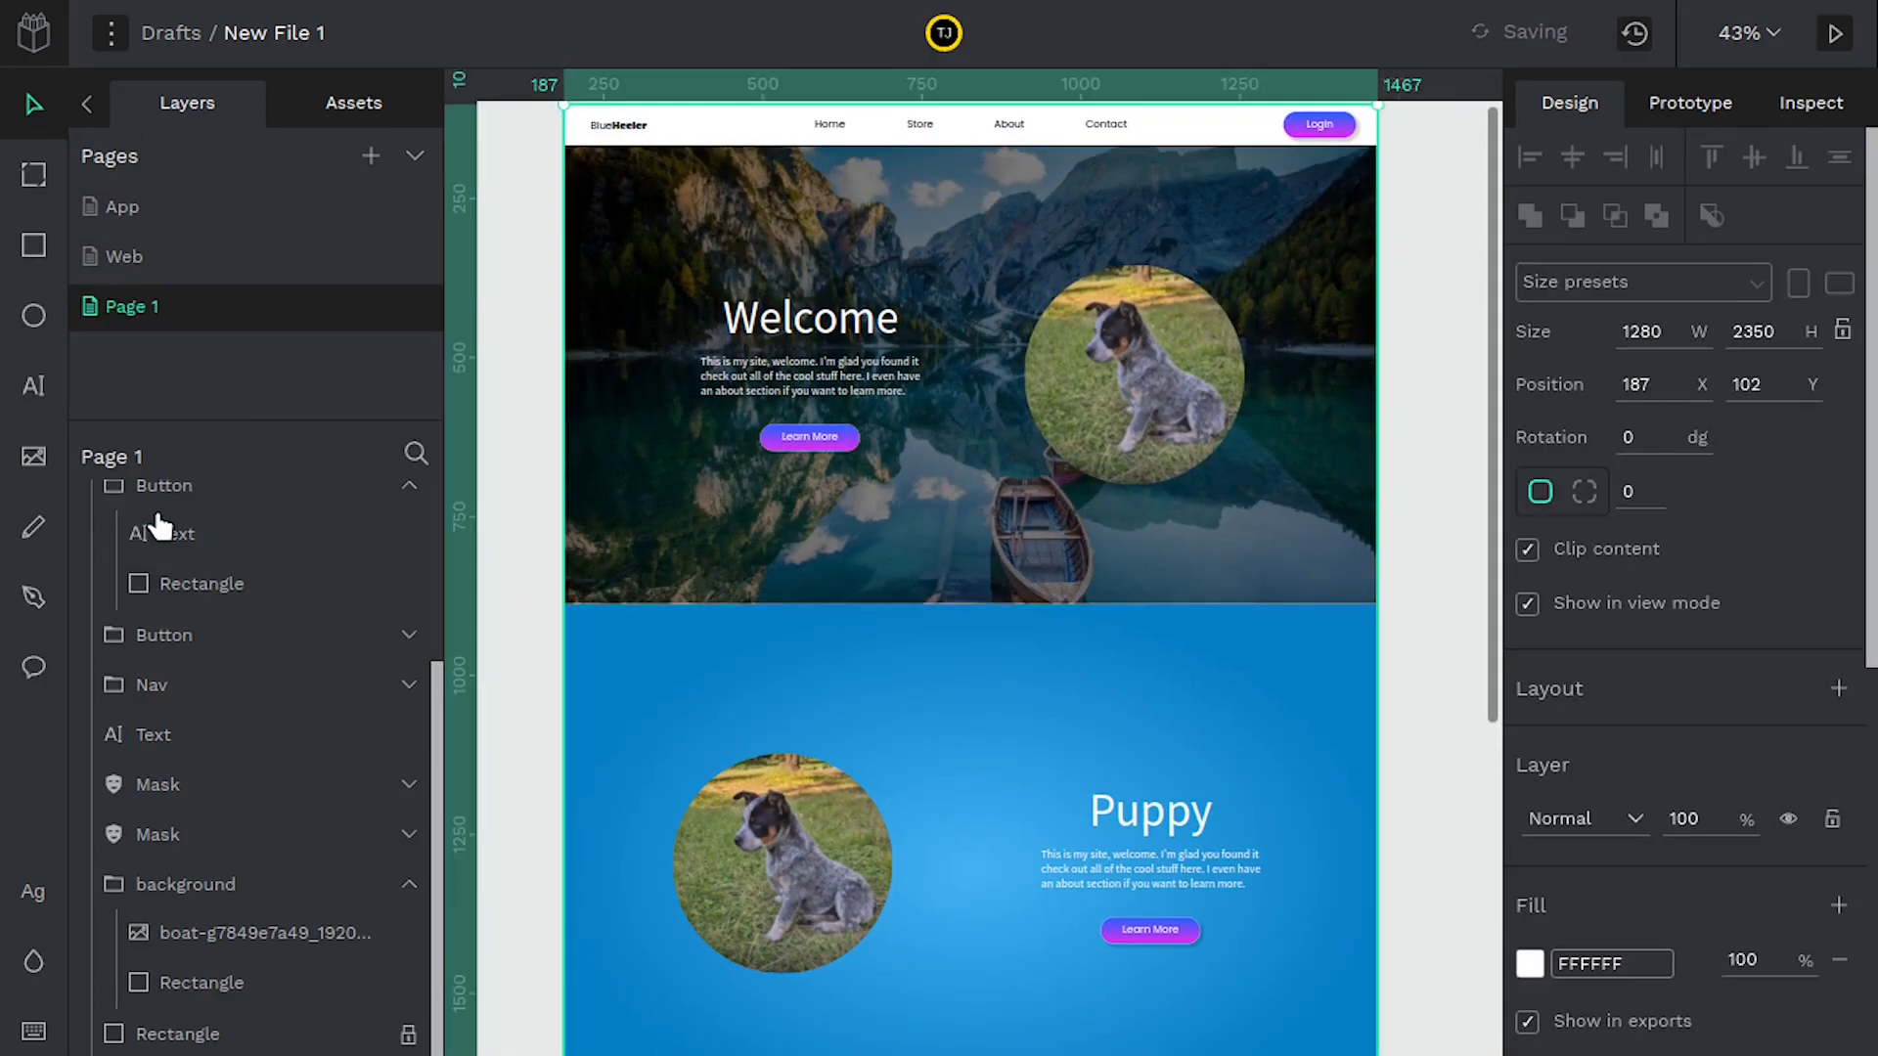
pyautogui.scroll(2, 1176, 422)
pyautogui.moveTo(1281, 295); pyautogui.dragTo(732, 299)
pyautogui.hscroll(-3, 620, 537)
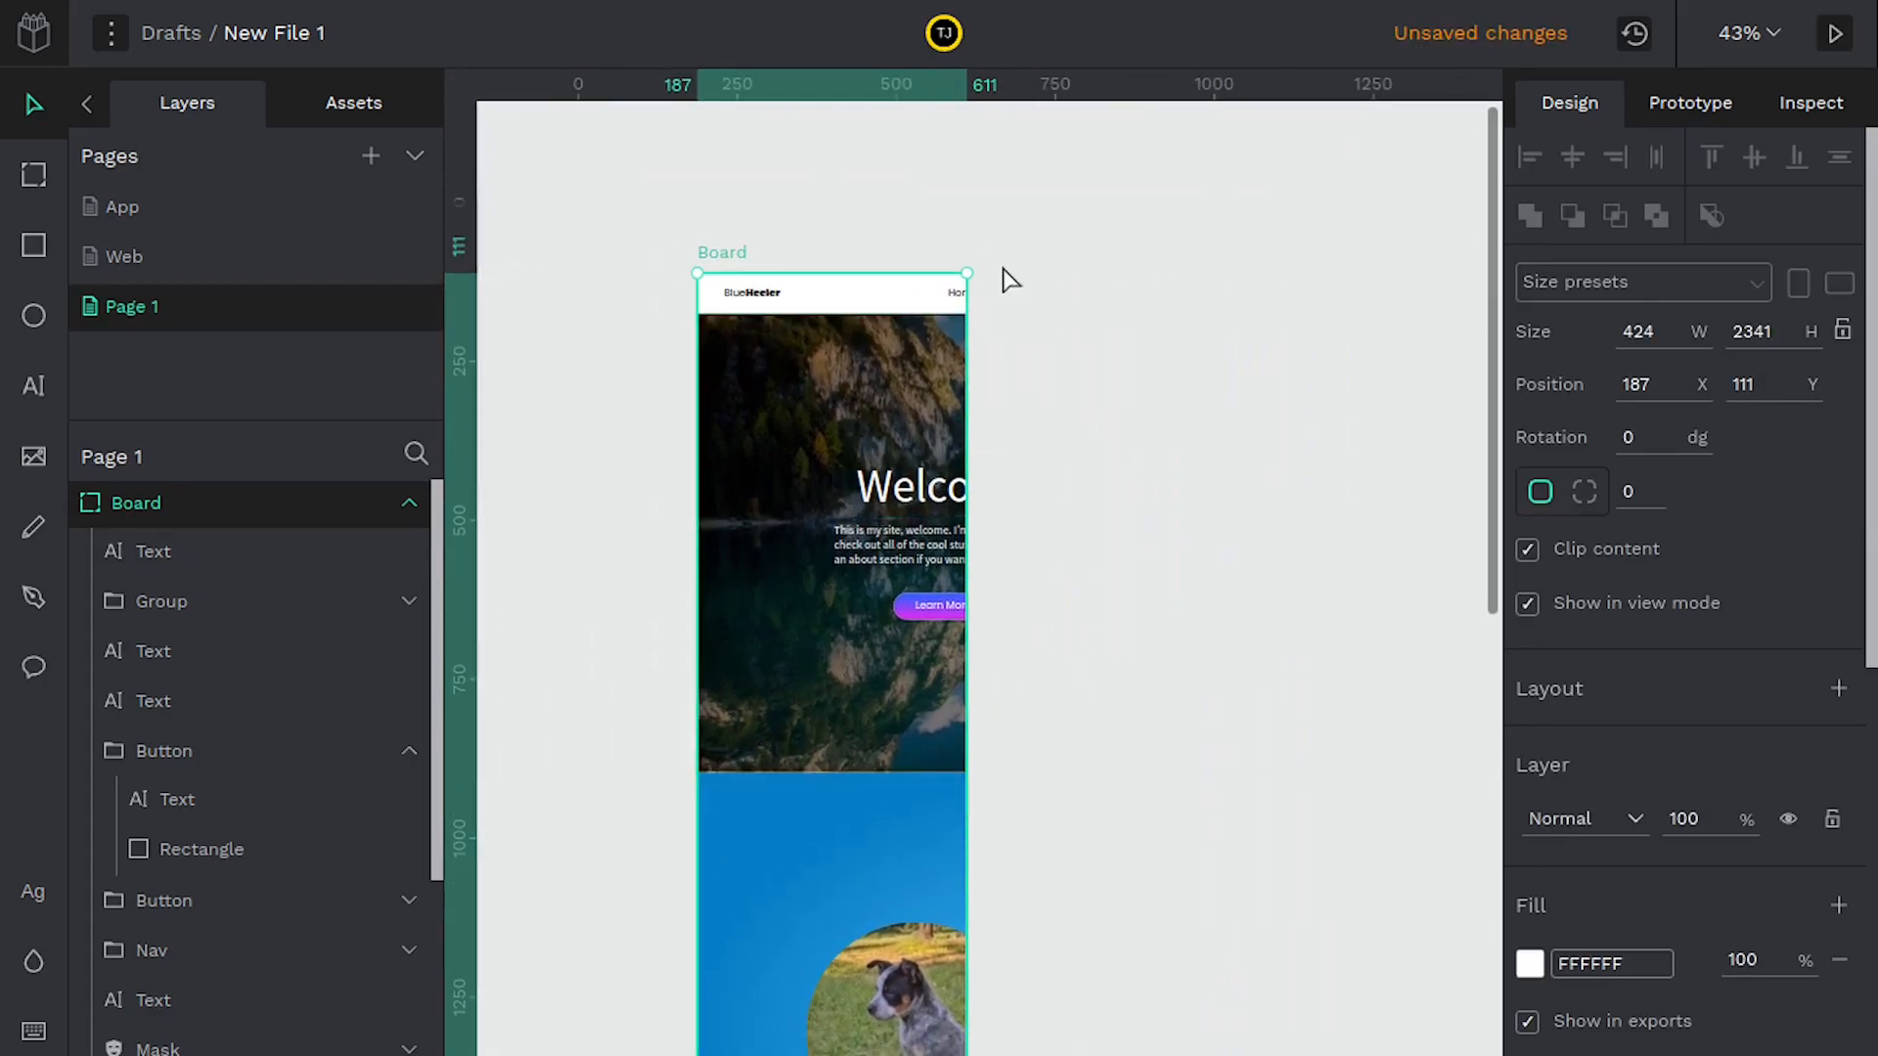
pyautogui.moveTo(958, 272); pyautogui.dragTo(1281, 268)
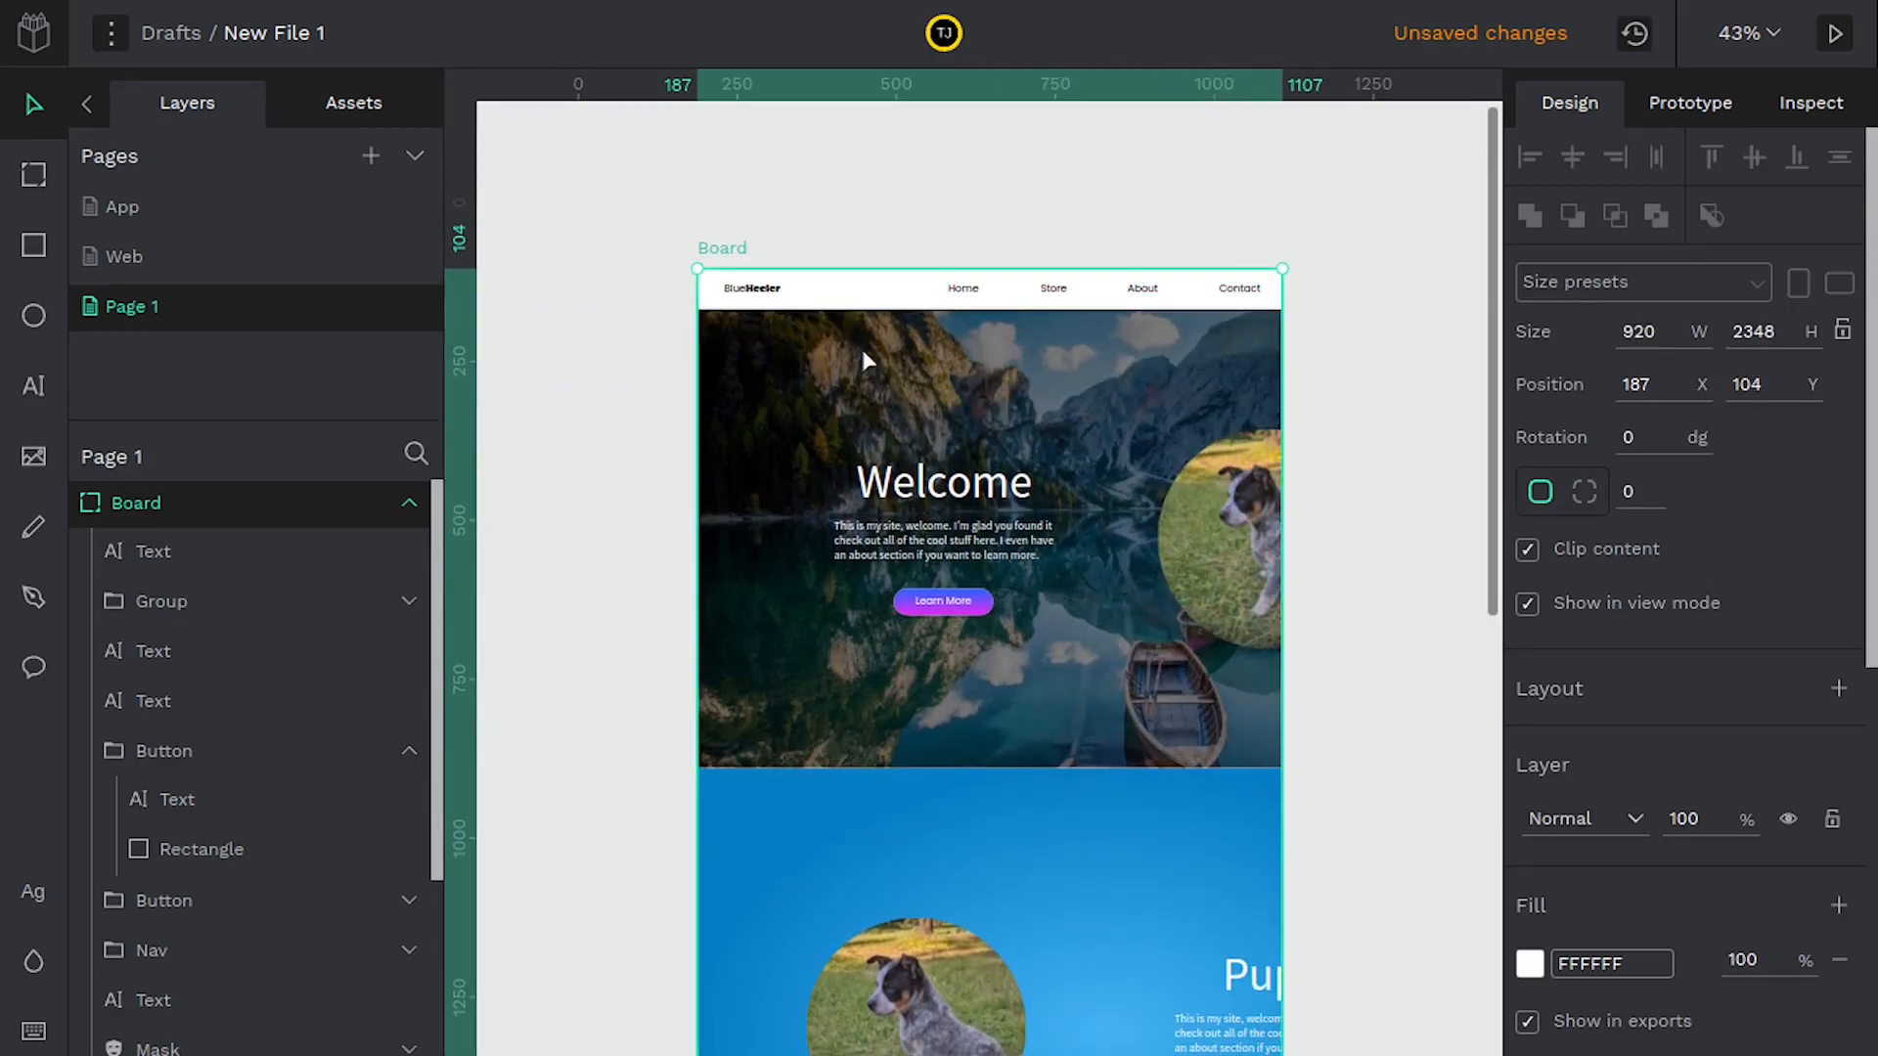
pyautogui.moveTo(1282, 267); pyautogui.dragTo(1457, 258)
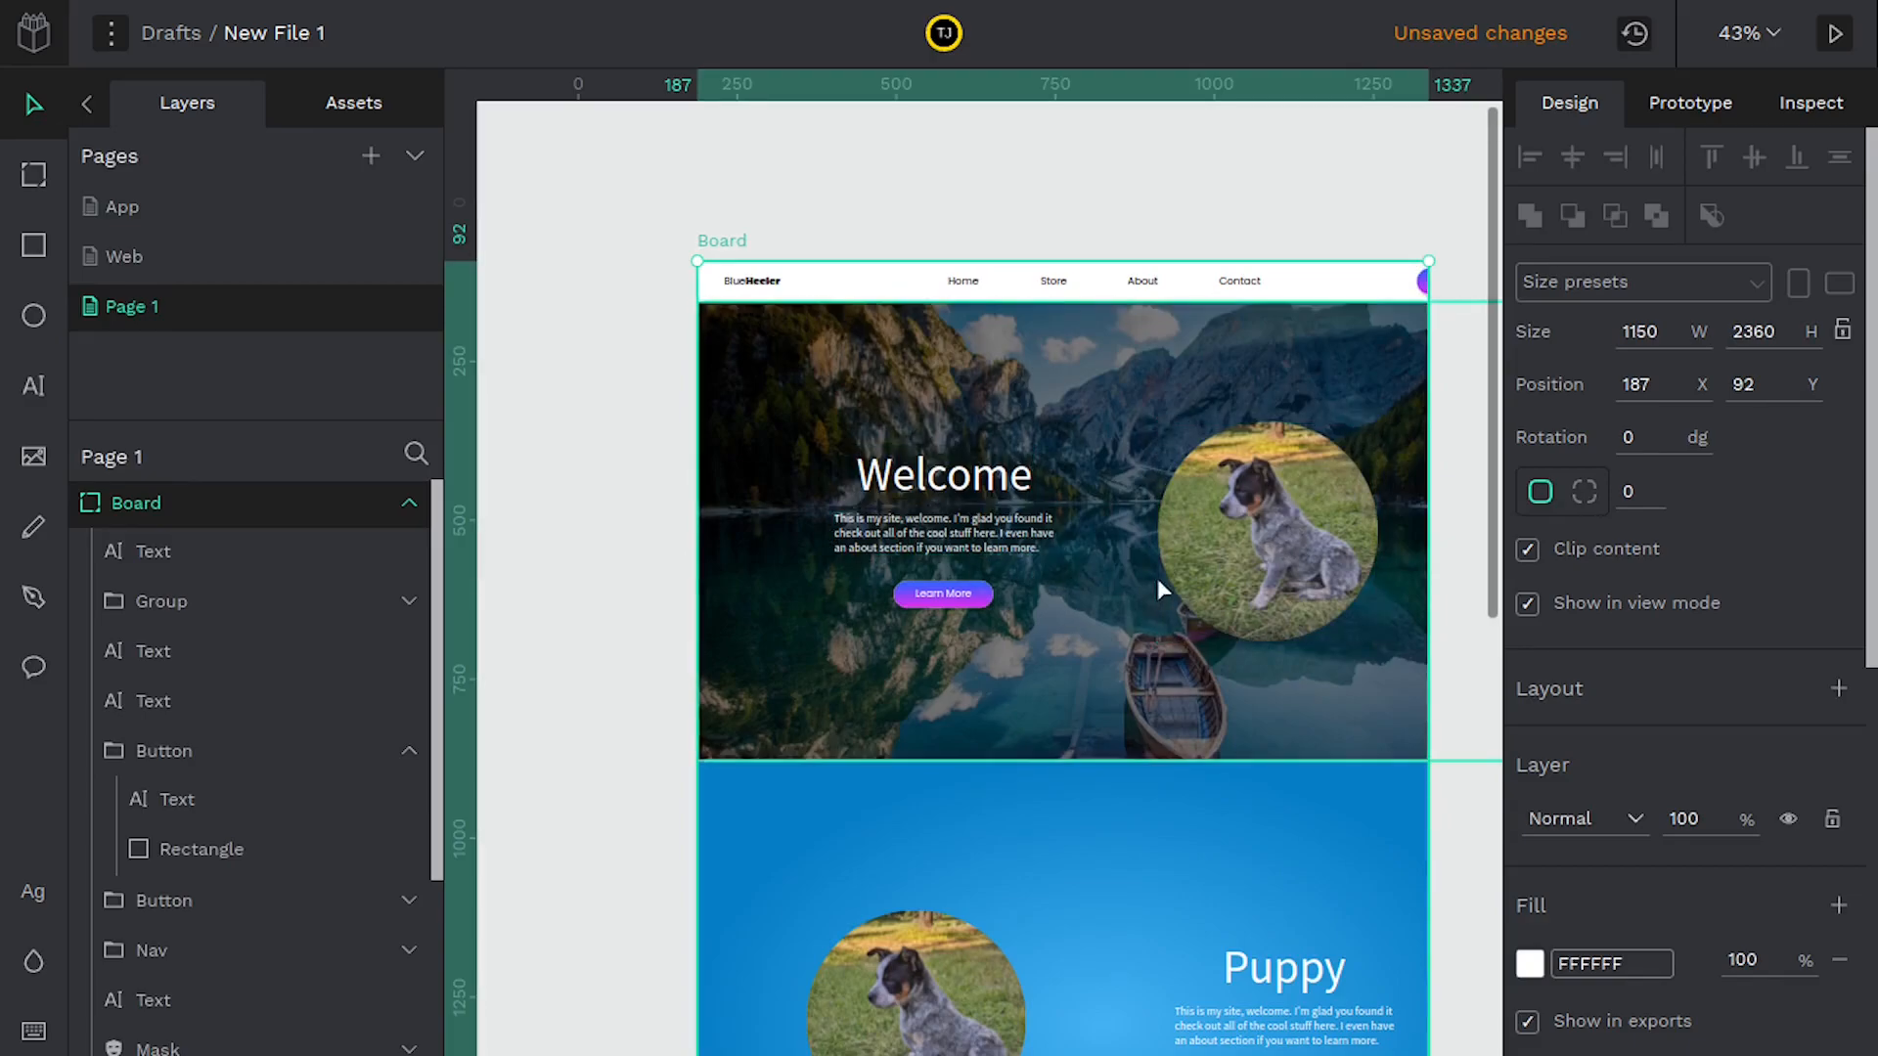
# Select the circular puppy mask in the Welcome section and toggle its left constraint
pyautogui.hscroll(2, 1272, 440)
pyautogui.scroll(1, 1271, 440)
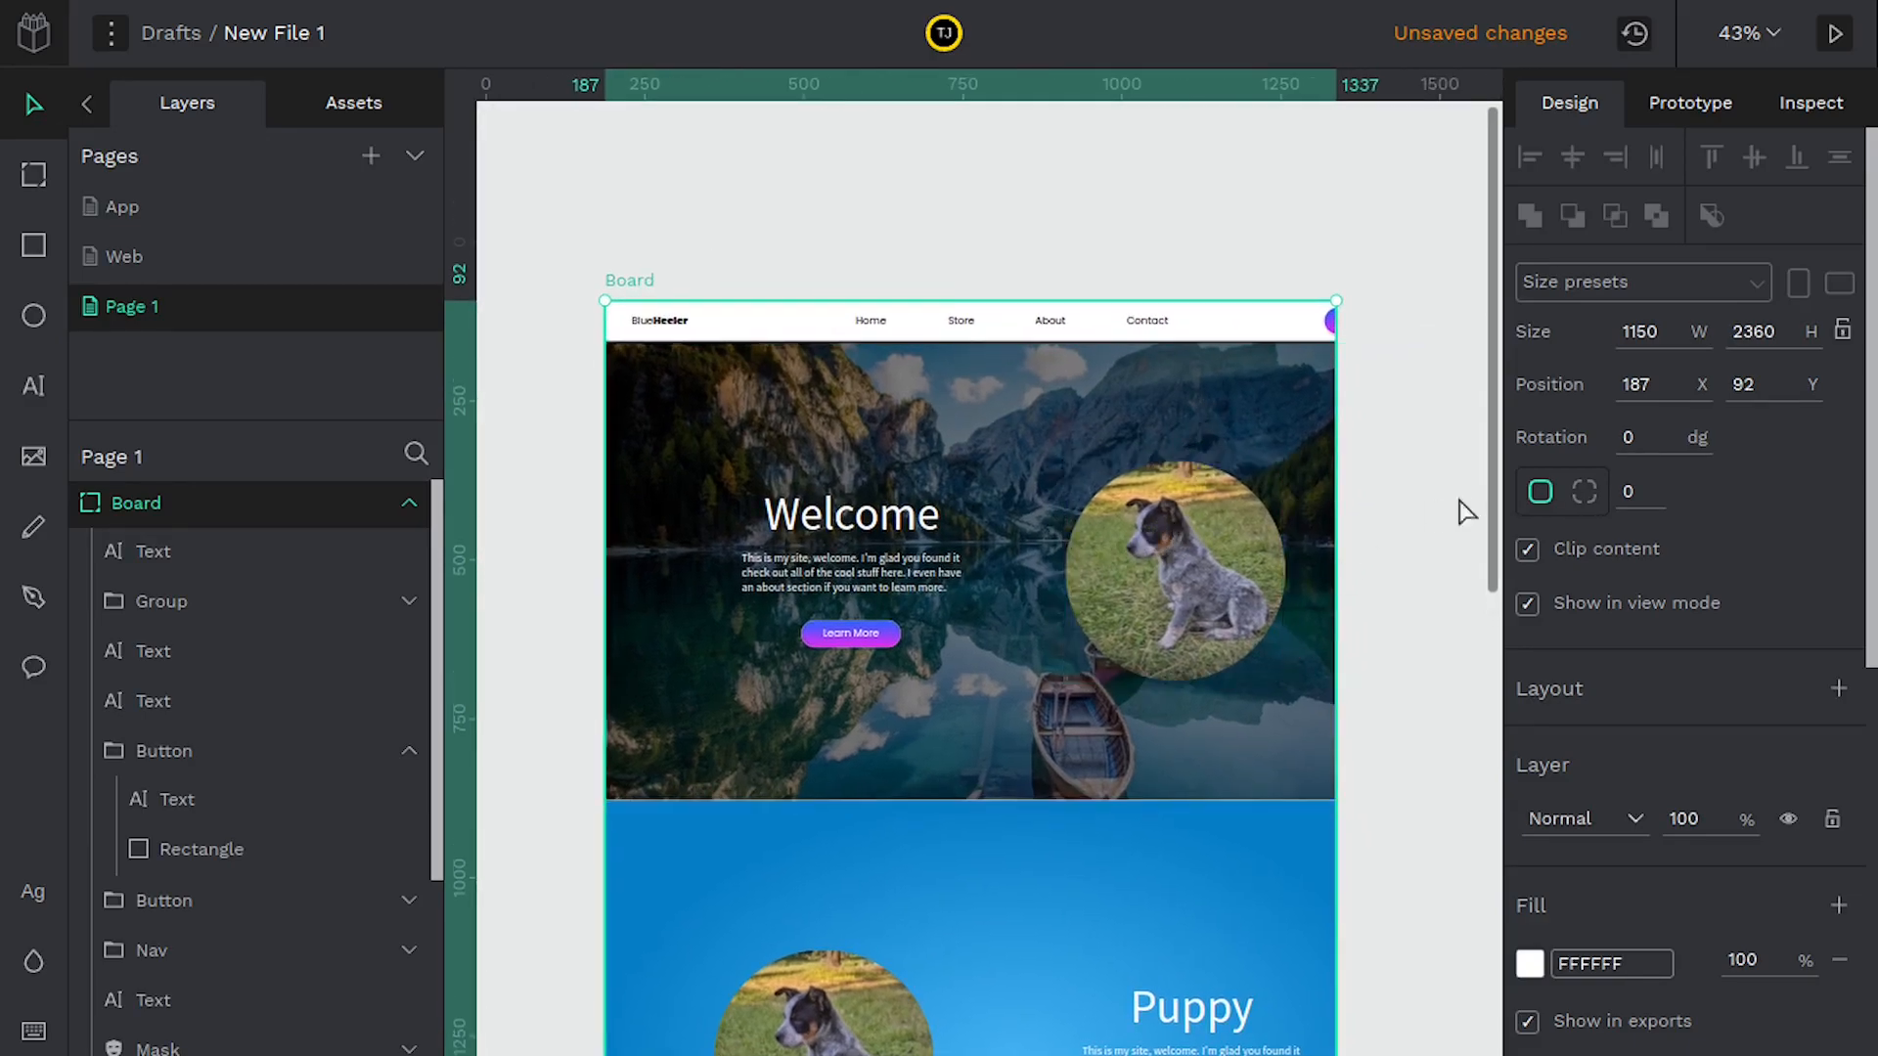
pyautogui.click(1224, 573)
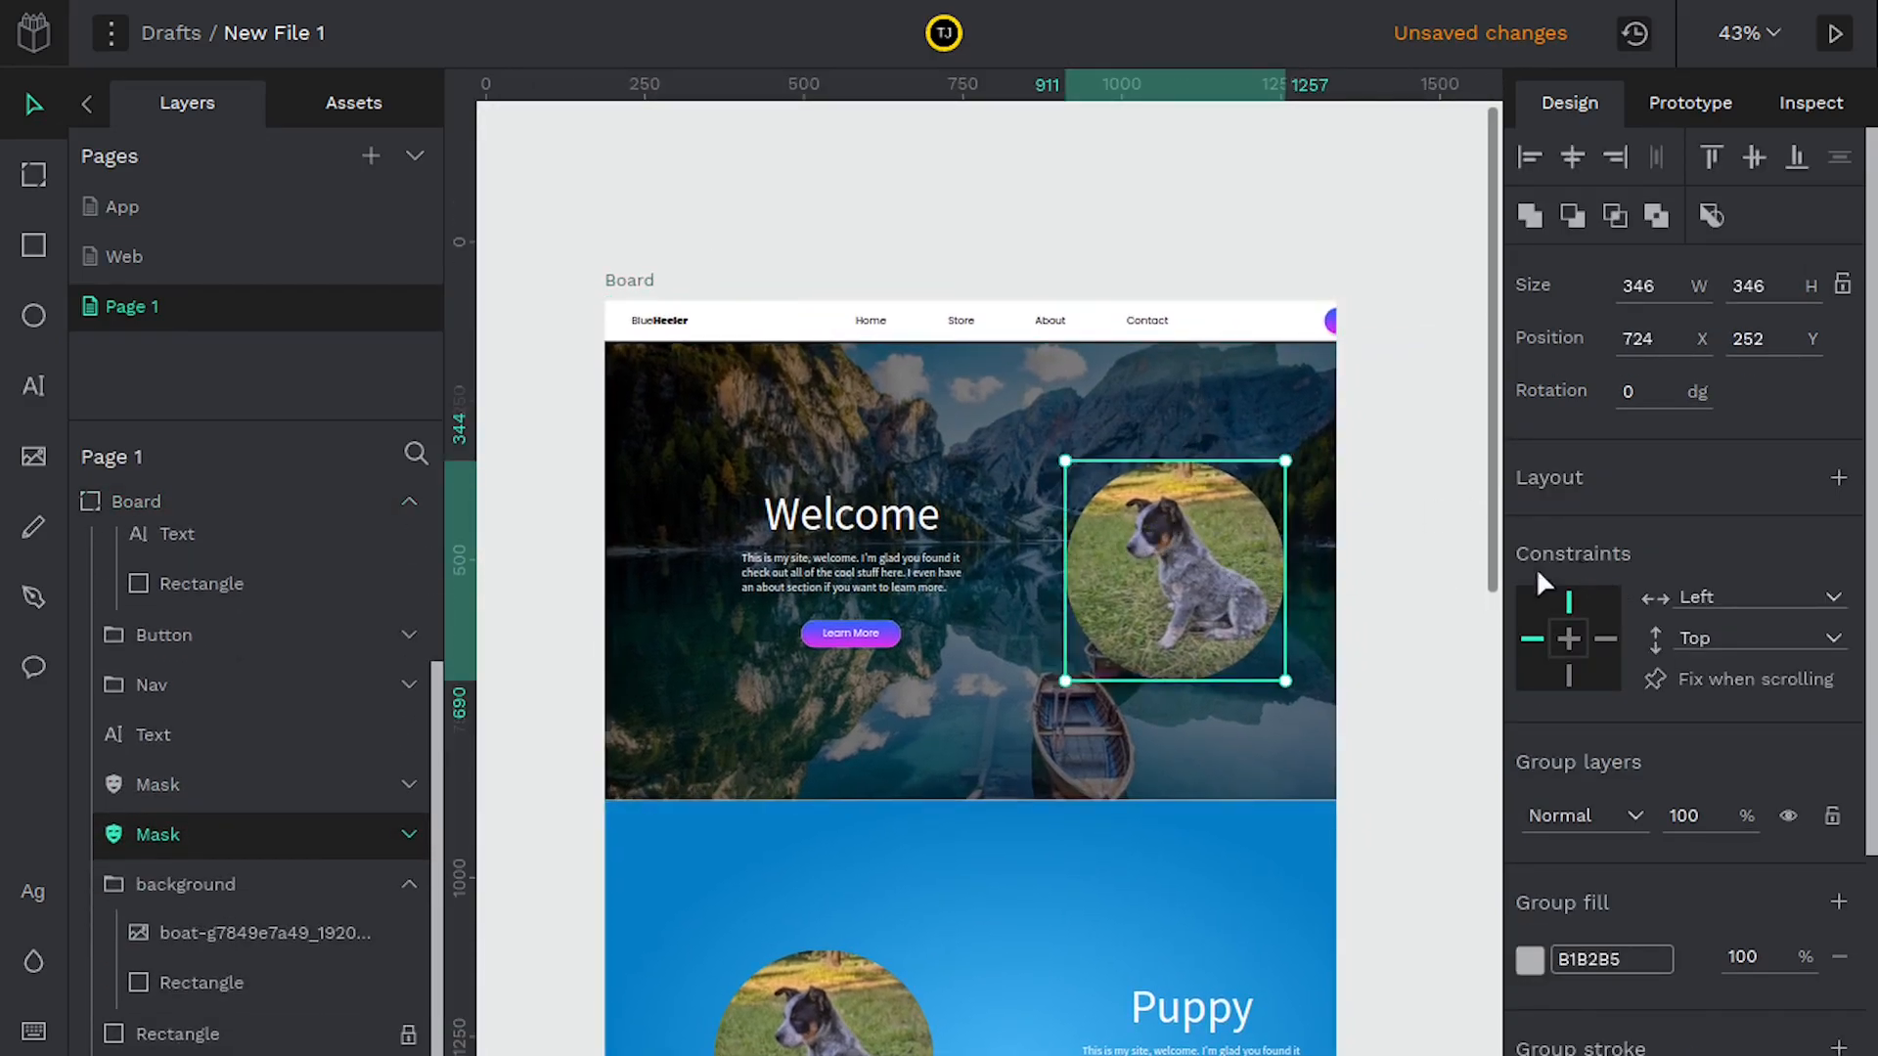
pyautogui.click(1528, 638)
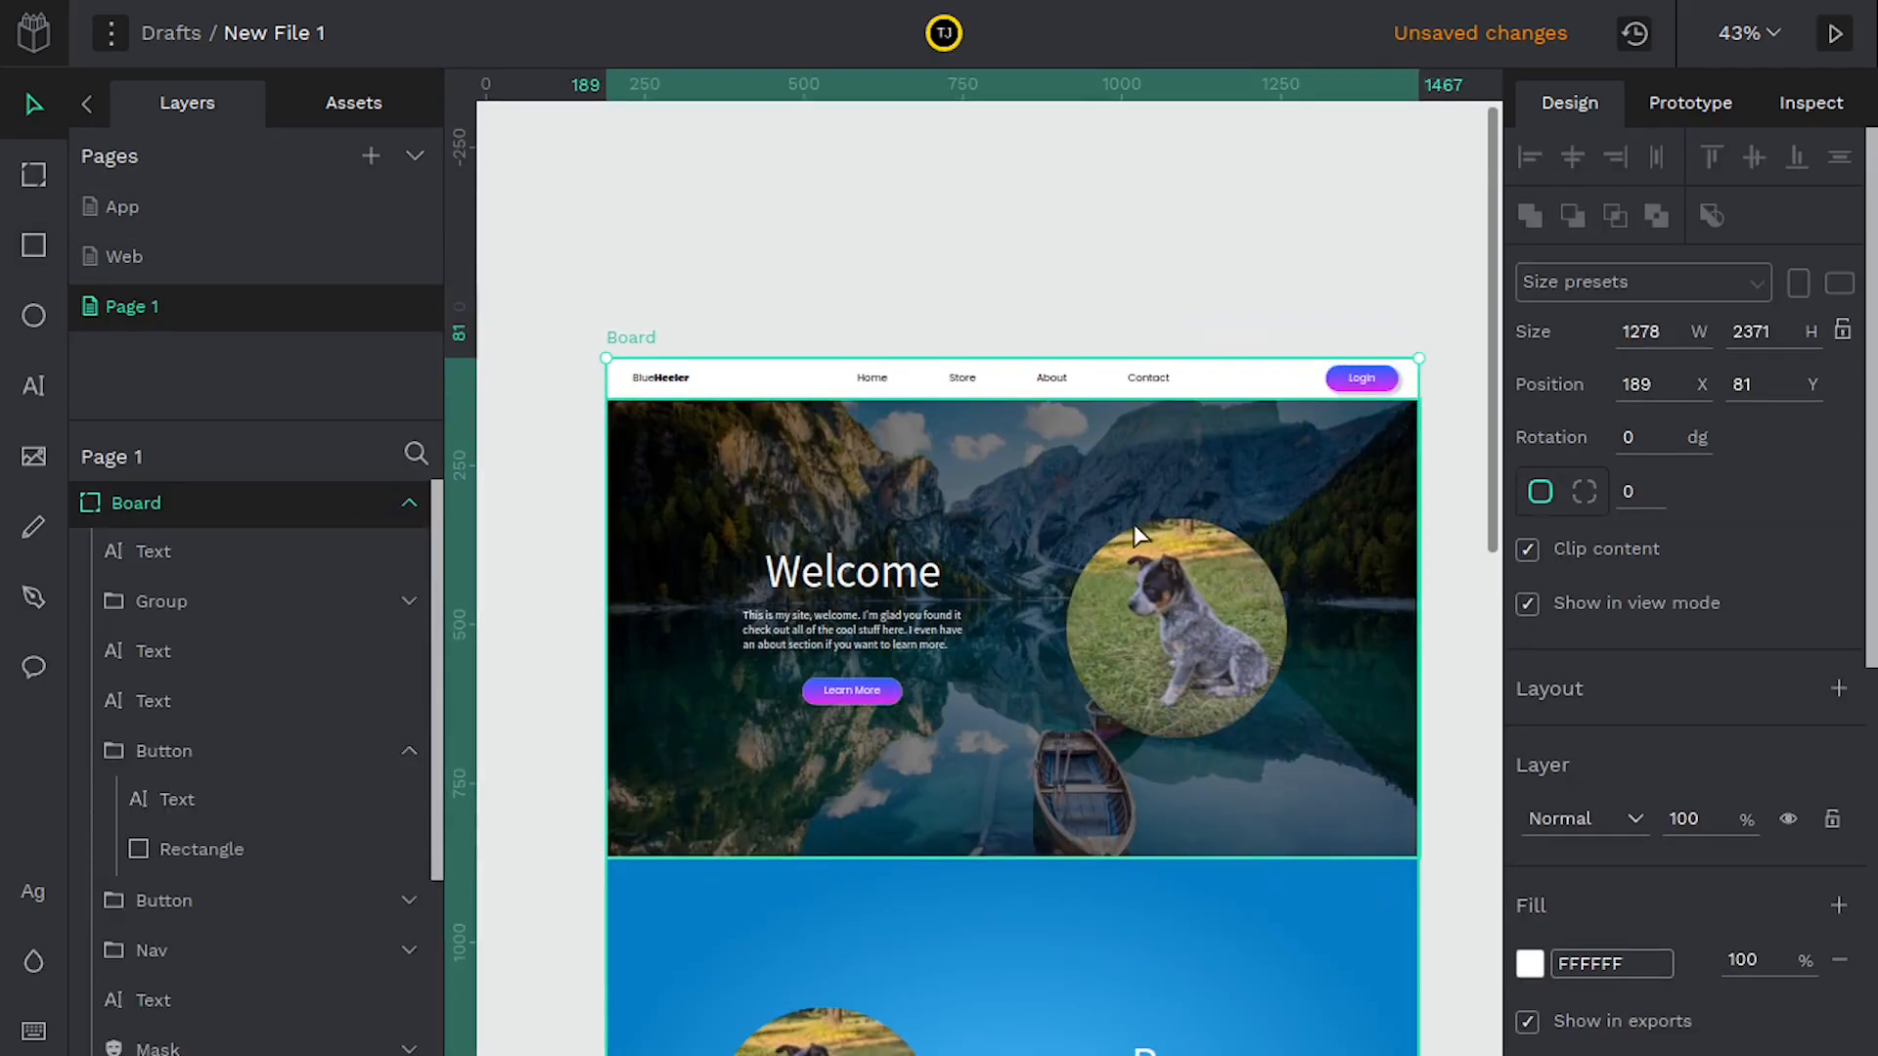
pyautogui.scroll(-2, 1124, 489)
pyautogui.scroll(4, 1011, 721)
pyautogui.hscroll(-2, 1011, 722)
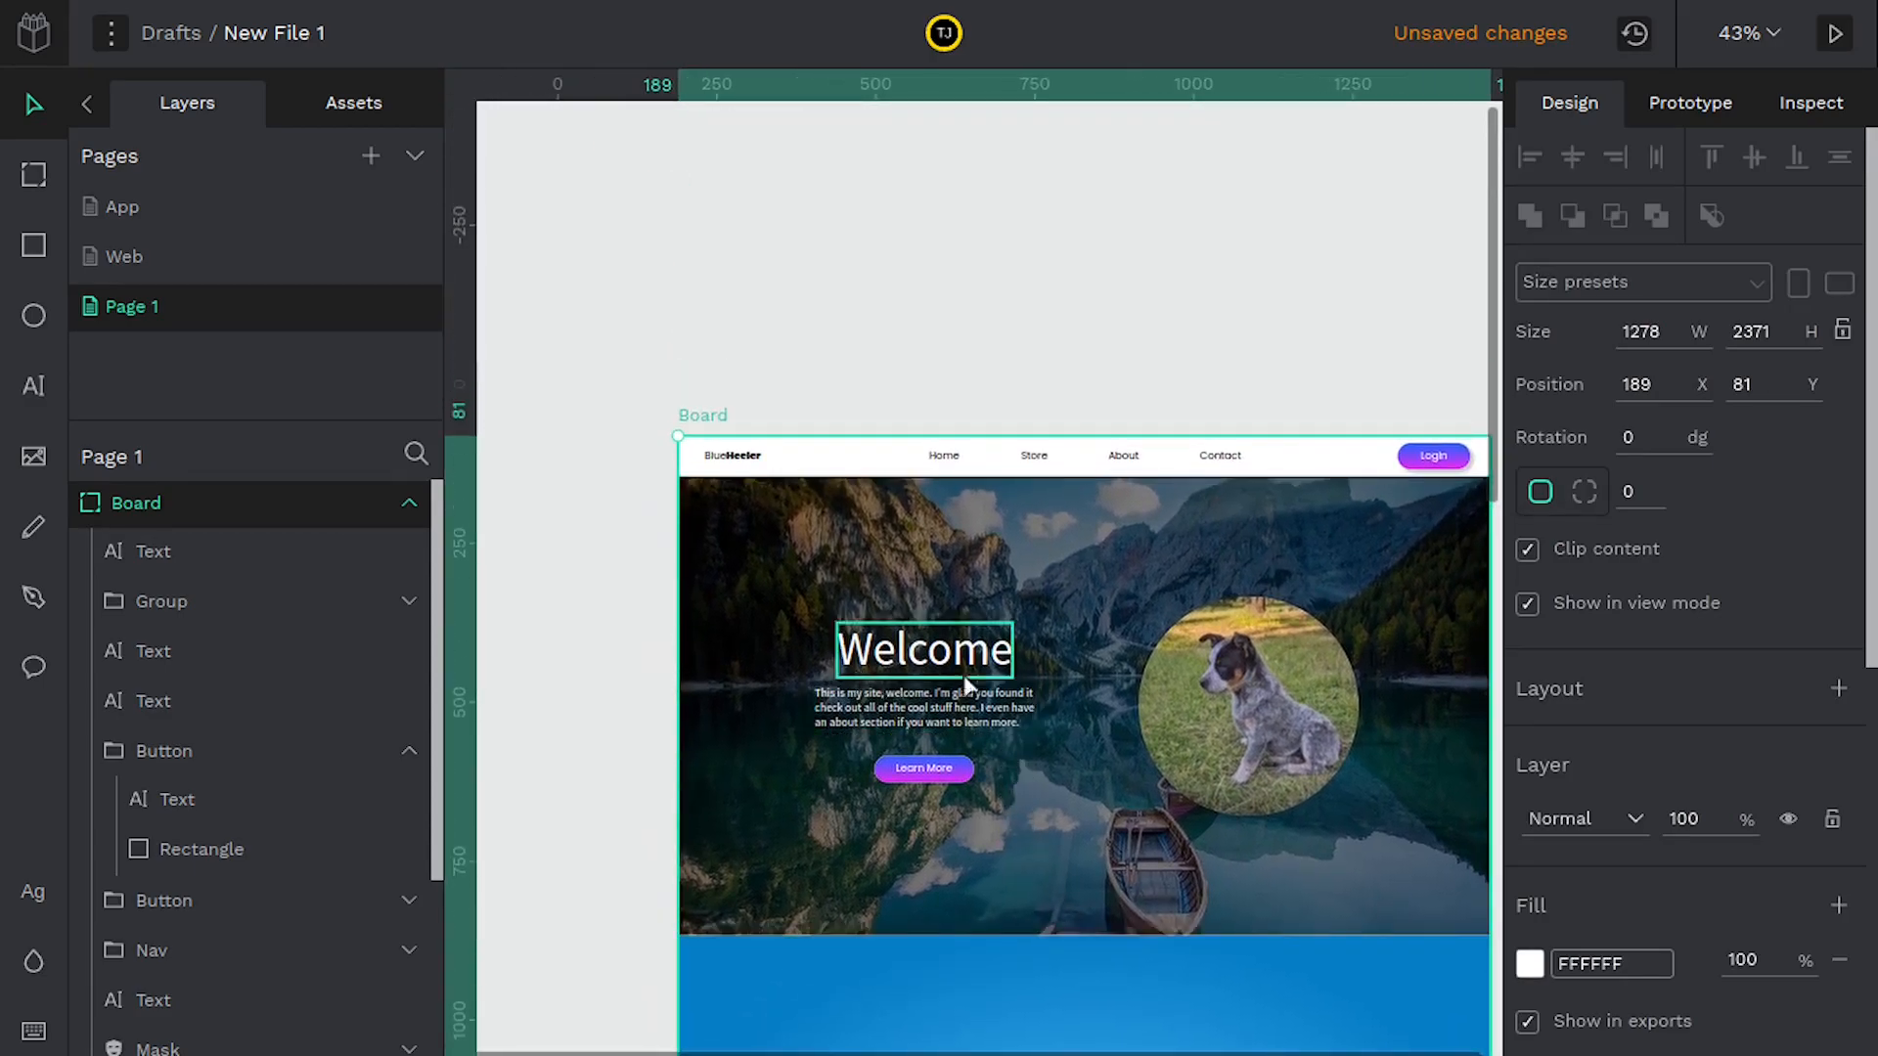
pyautogui.scroll(-2, 880, 606)
pyautogui.hscroll(2, 880, 607)
pyautogui.scroll(-2, 1027, 636)
pyautogui.hscroll(-1, 1027, 635)
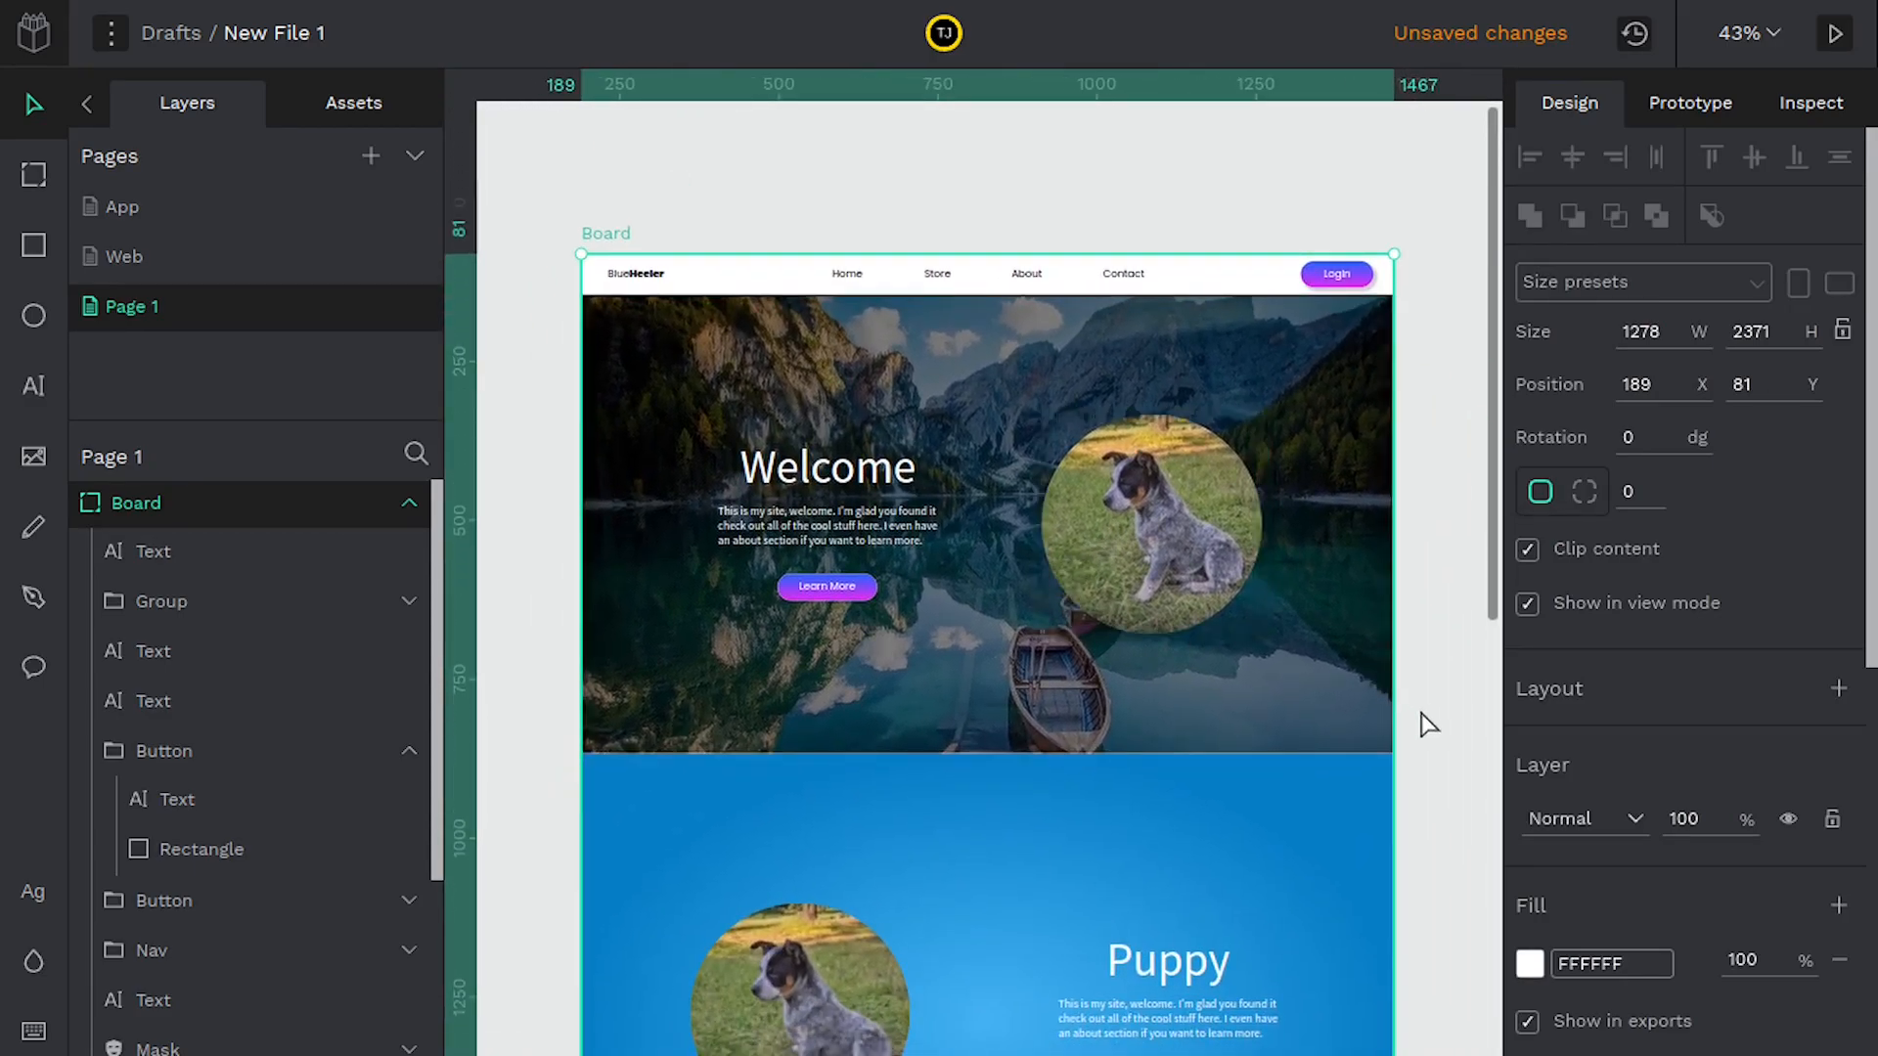